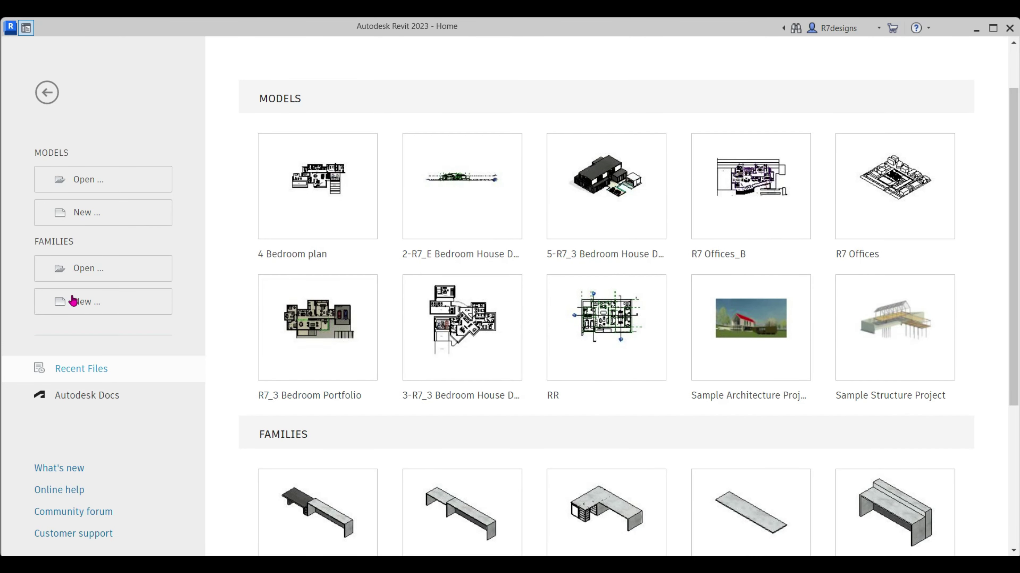
Create a new family from the Metric Furniture.rft template
click(92, 301)
scroll(557, 326, down, 3)
scroll(560, 326, down, 3)
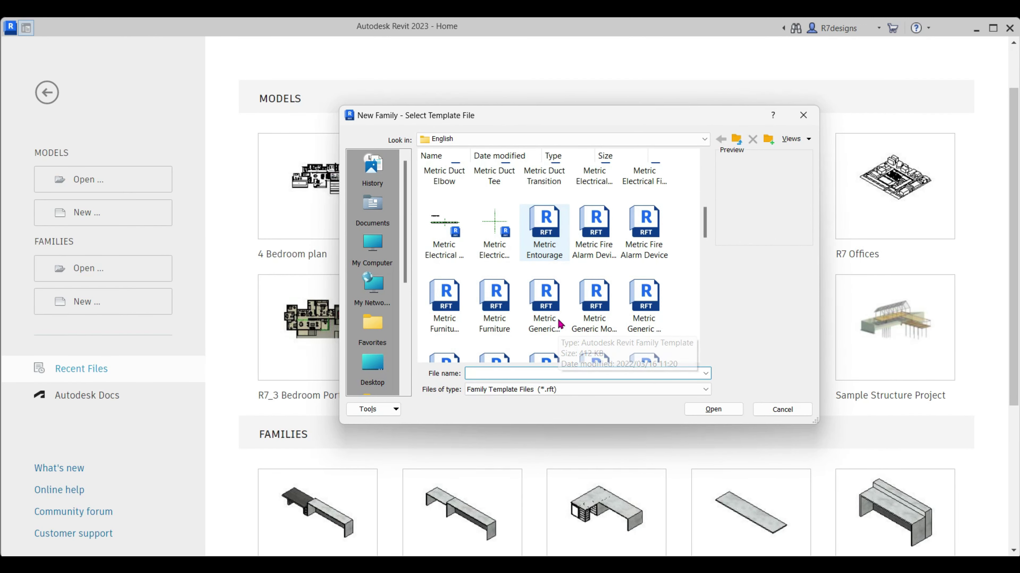
click(494, 307)
click(713, 409)
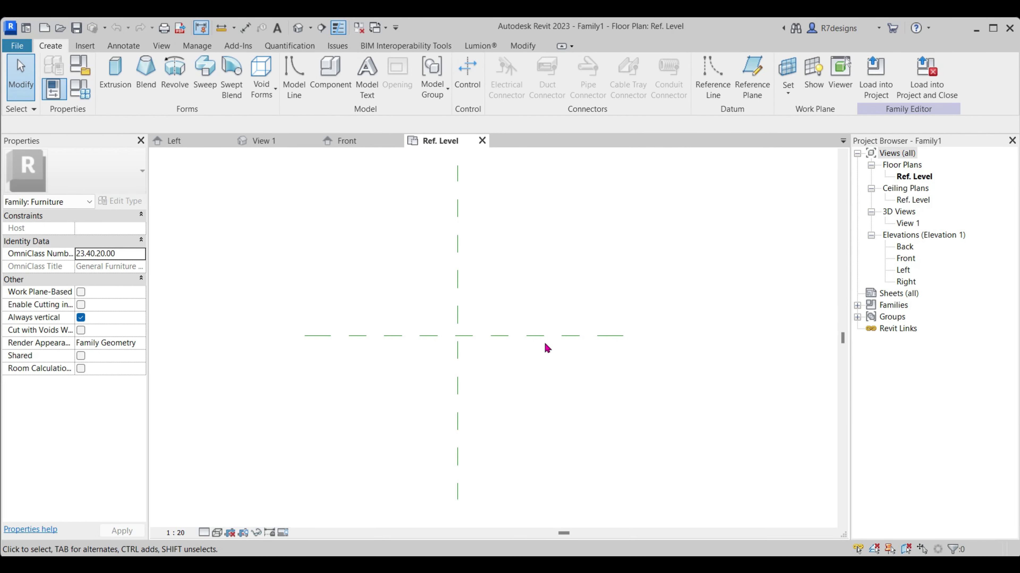
Add a vertical reference plane offset 2500 left of the centre plane
click(752, 76)
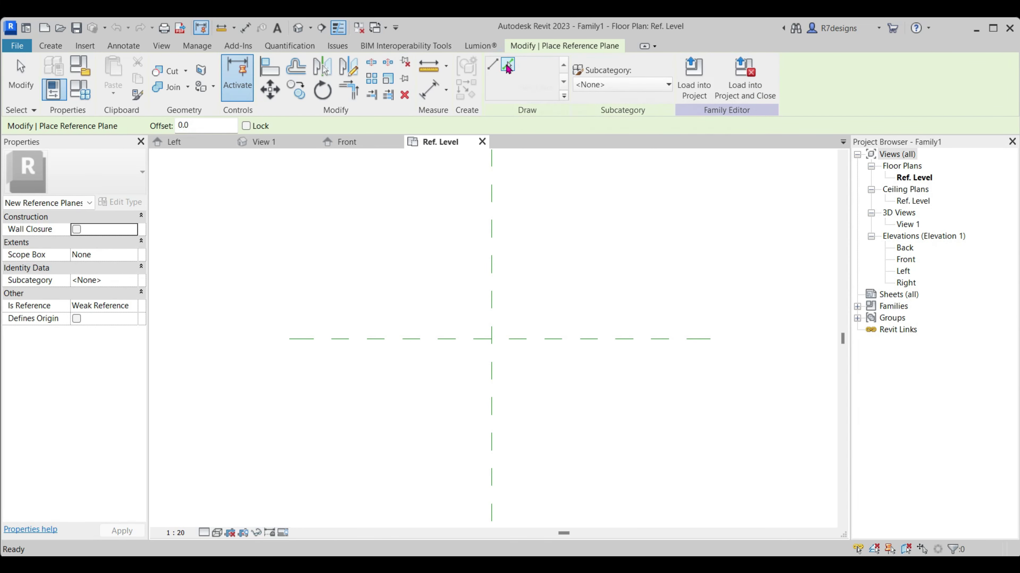
double_click(197, 122)
text(2500)
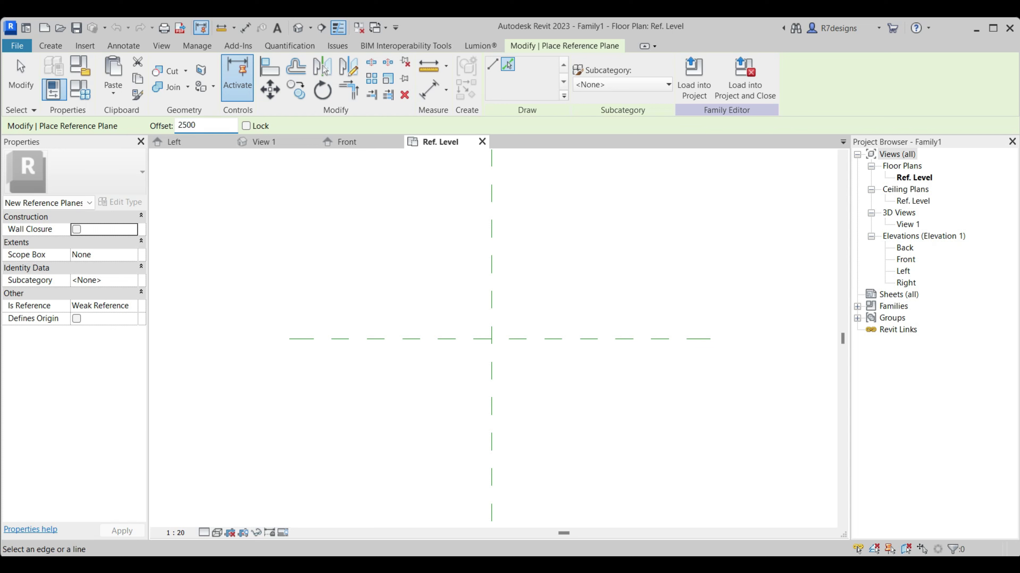
click(493, 409)
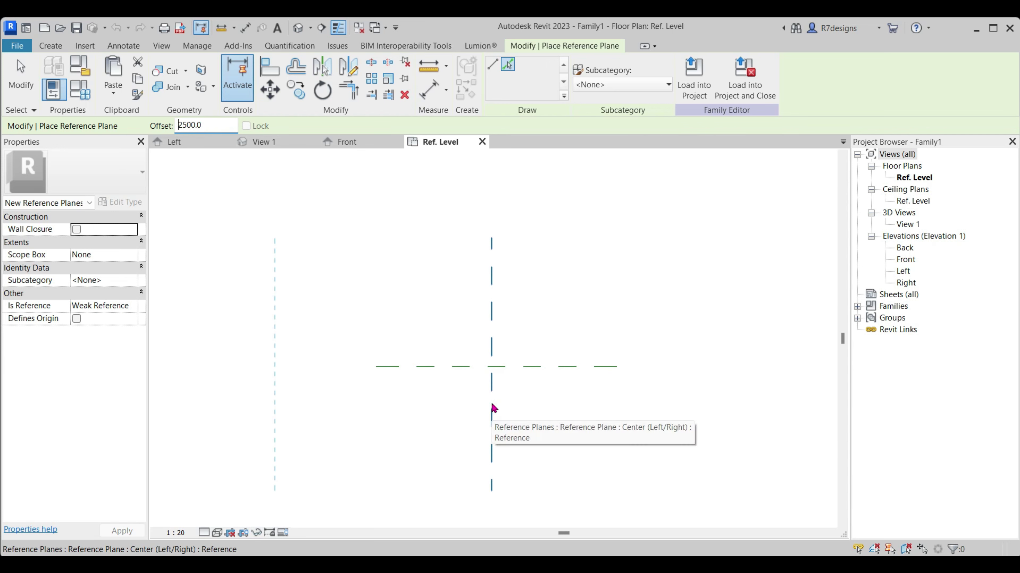
key(Escape)
key(Escape)
Stretch the Center (Front/Back) plane left past the new vertical plane
click(408, 366)
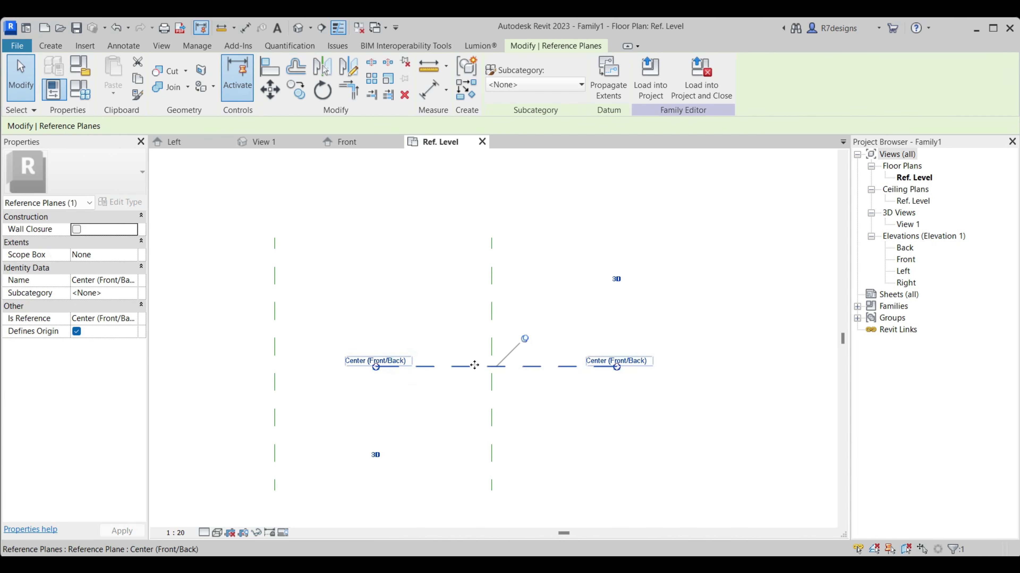
drag(372, 372, 257, 366)
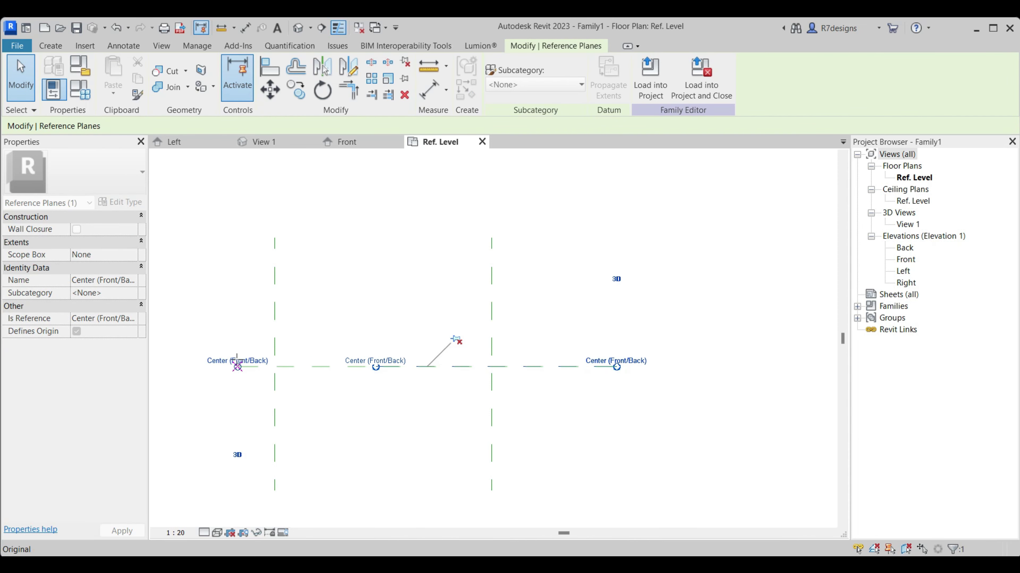
drag(210, 365, 200, 366)
key(z)
key(f)
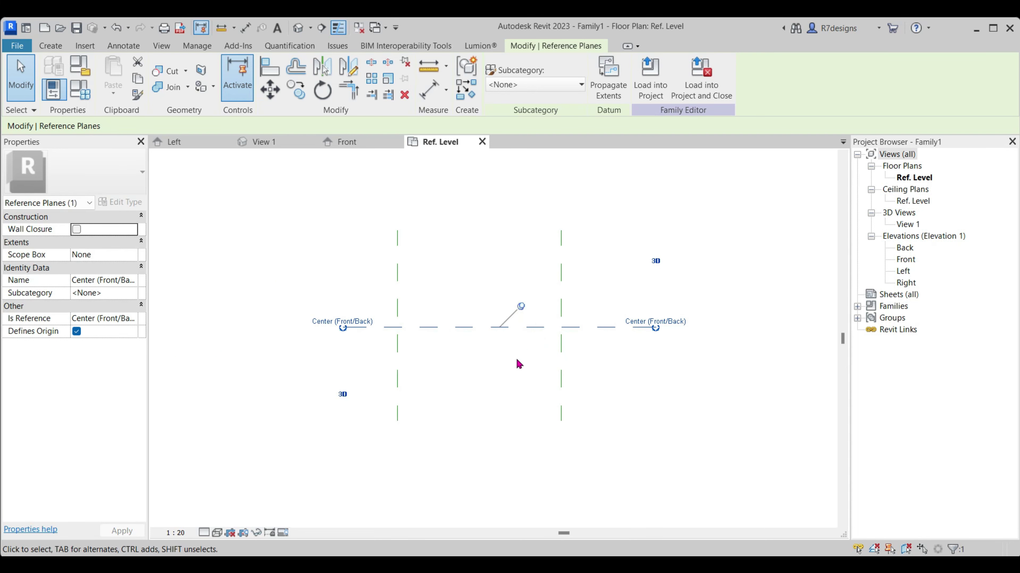
key(Escape)
Copy the left vertical plane 1000 to the right, then another 500 further
click(316, 293)
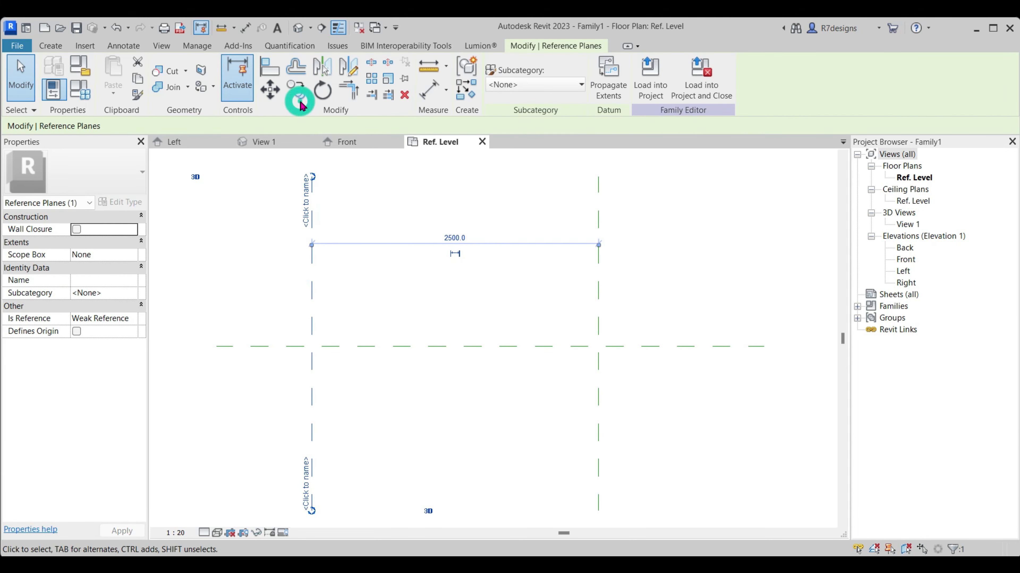
click(300, 105)
click(312, 277)
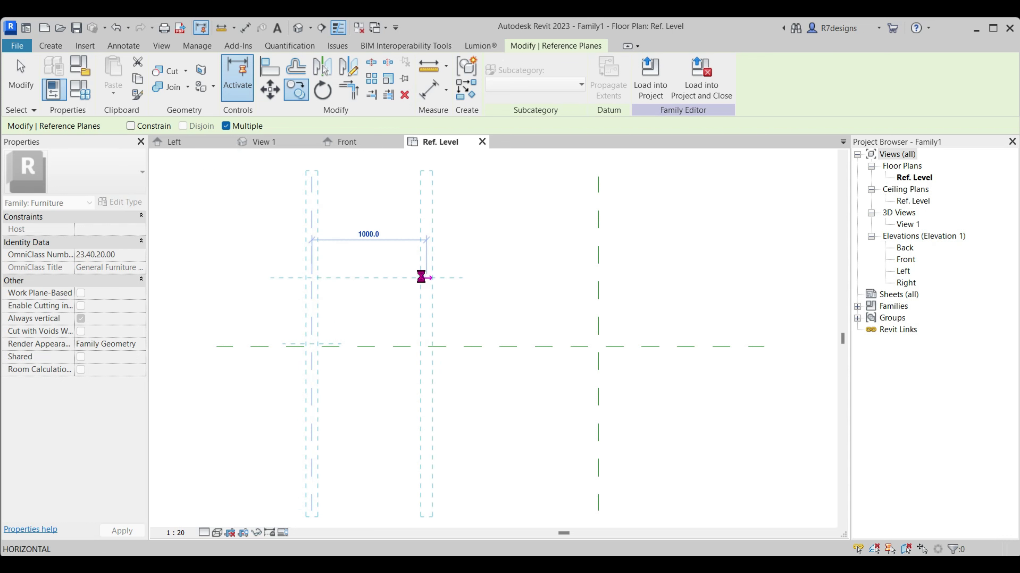
click(421, 277)
click(488, 278)
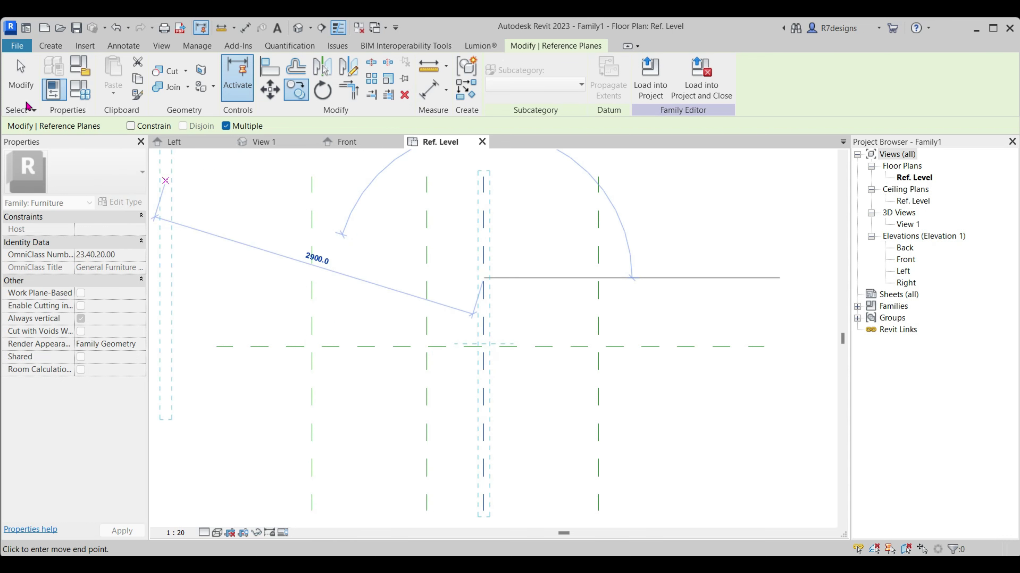
key(Escape)
key(Escape)
scroll(449, 250, up, 2)
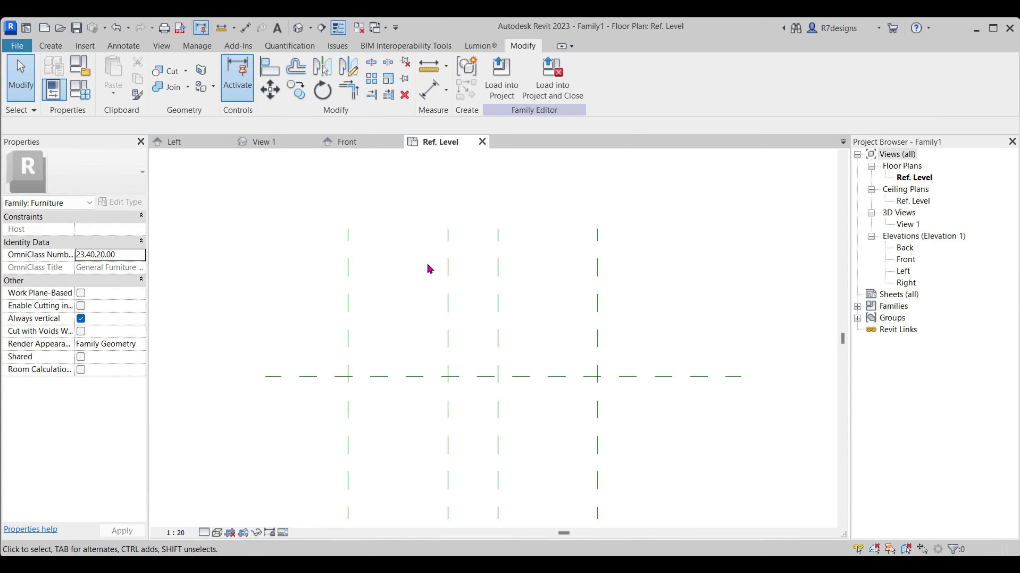
Place aligned dimensions of 1000, 500 and 1000 across the three gaps between vertical planes
click(428, 89)
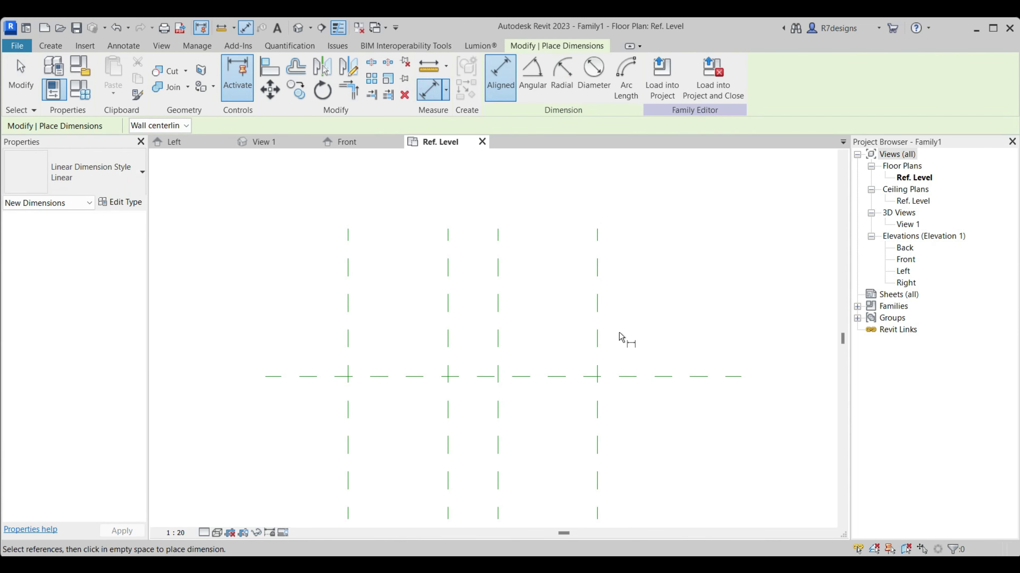
click(598, 317)
click(498, 303)
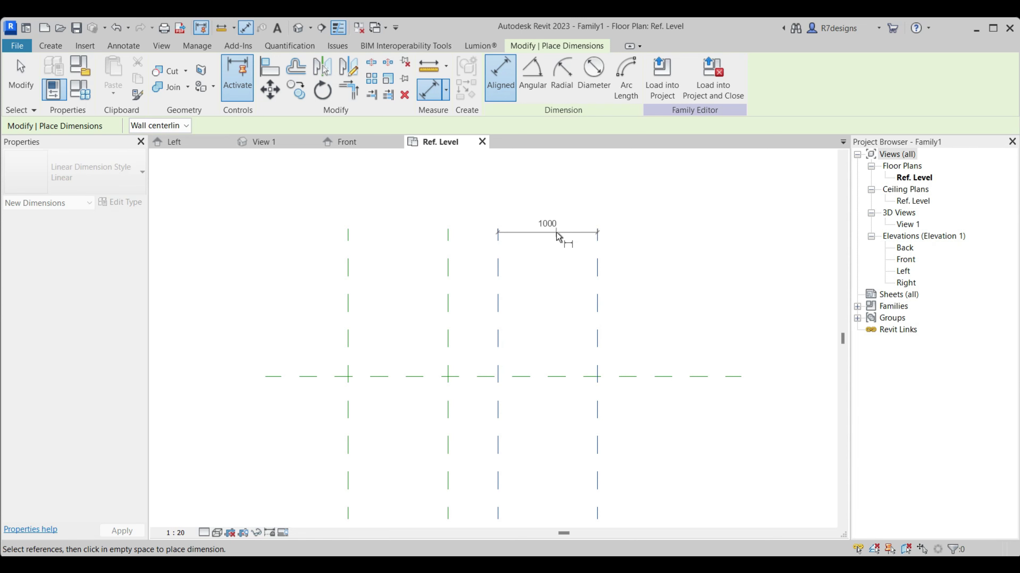
click(560, 232)
click(498, 309)
click(448, 317)
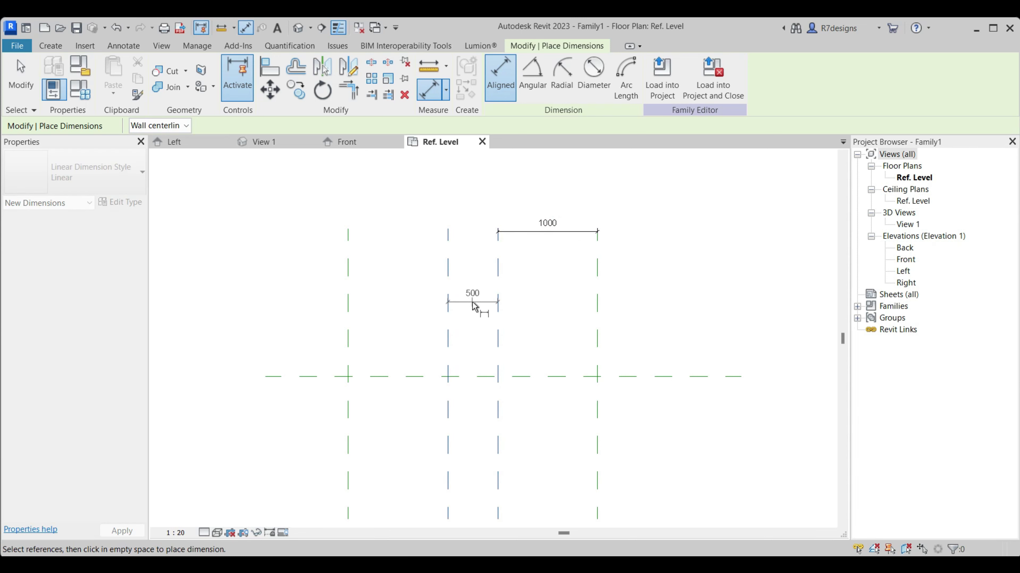
click(467, 299)
click(447, 333)
click(348, 332)
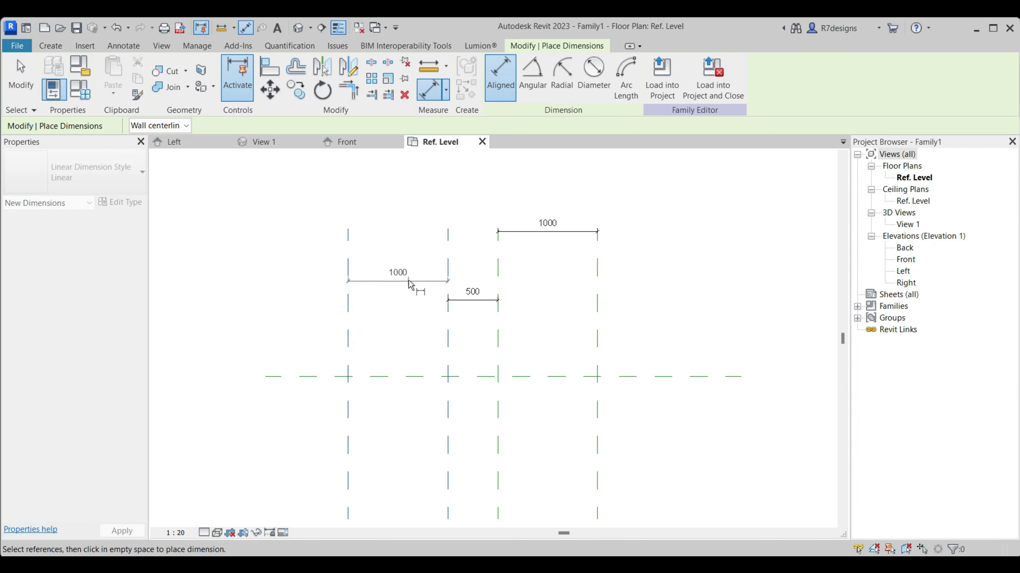
click(416, 240)
key(Escape)
key(Escape)
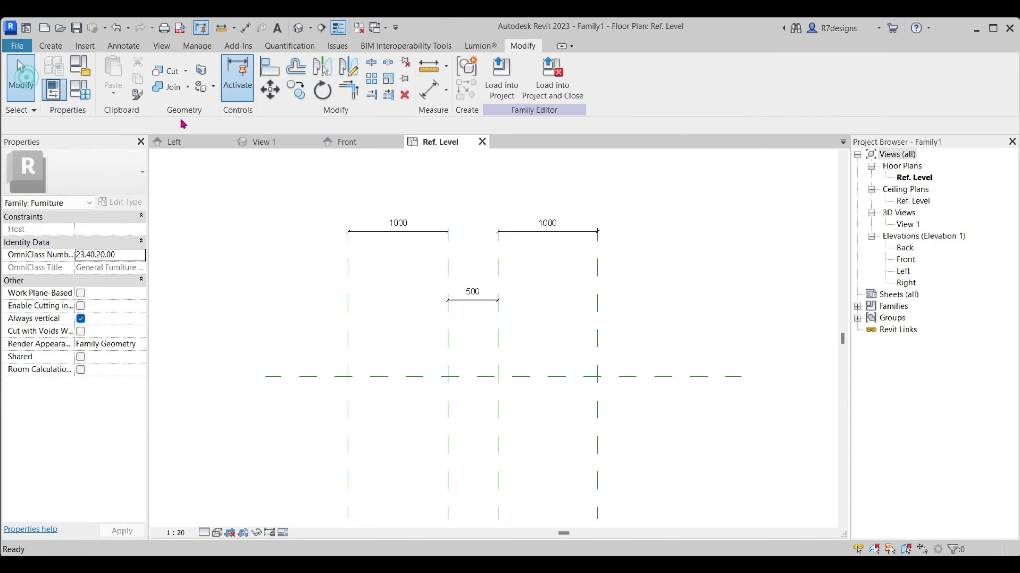
click(404, 240)
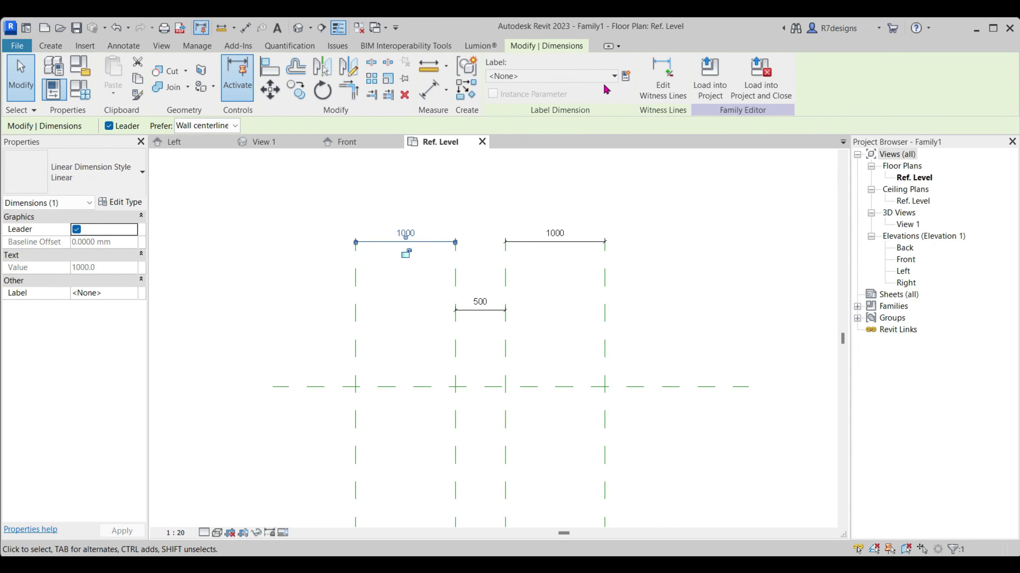
Label the left 1000 dimension with a new instance parameter L_Hanger
click(626, 76)
text(L)
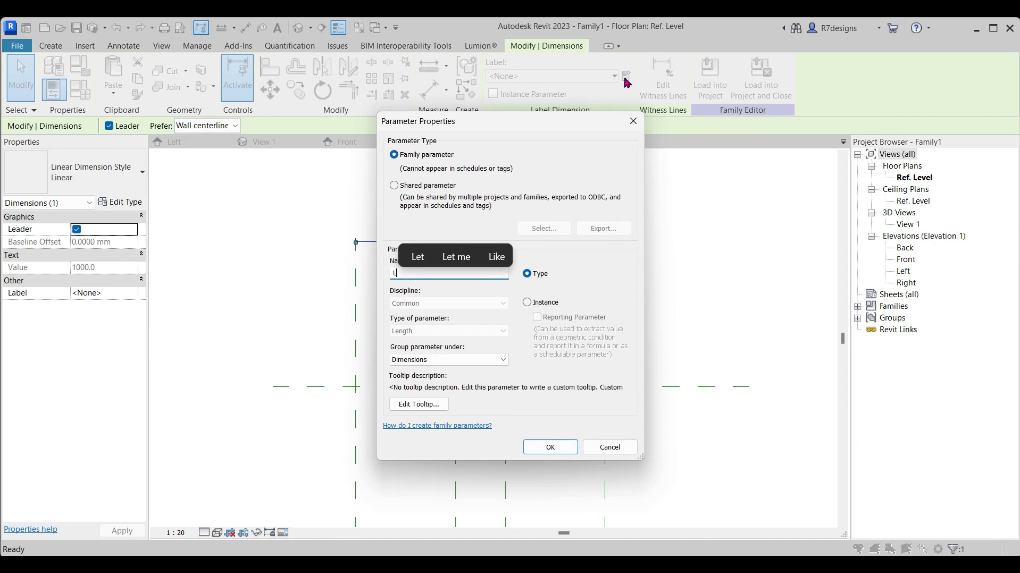
text(_)
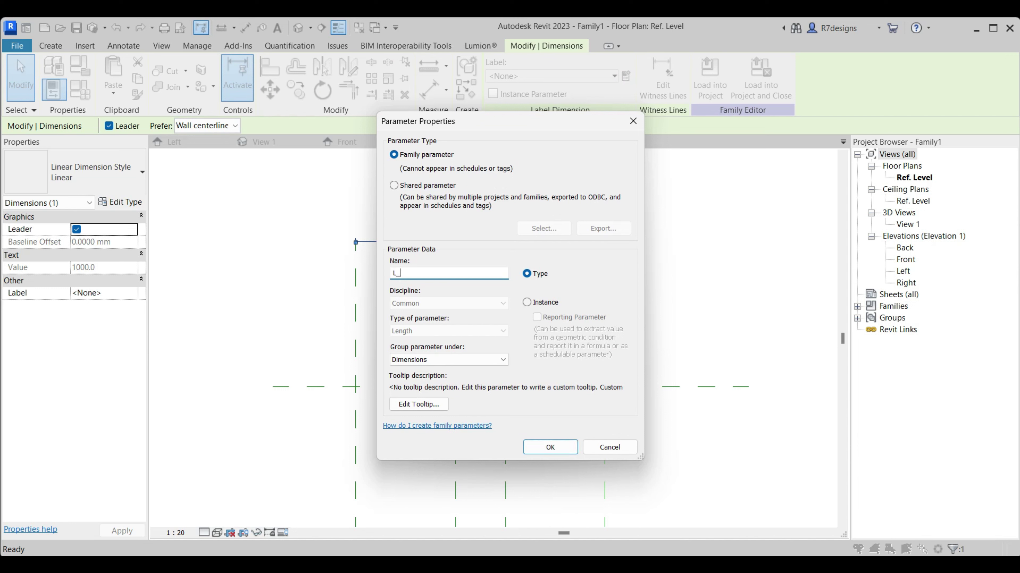
text(Hange)
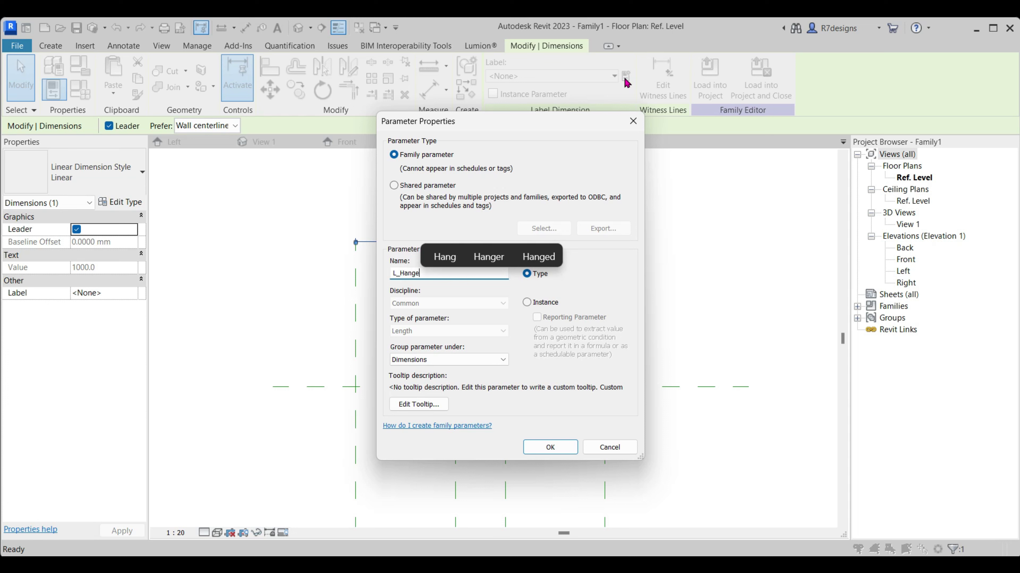
text(r)
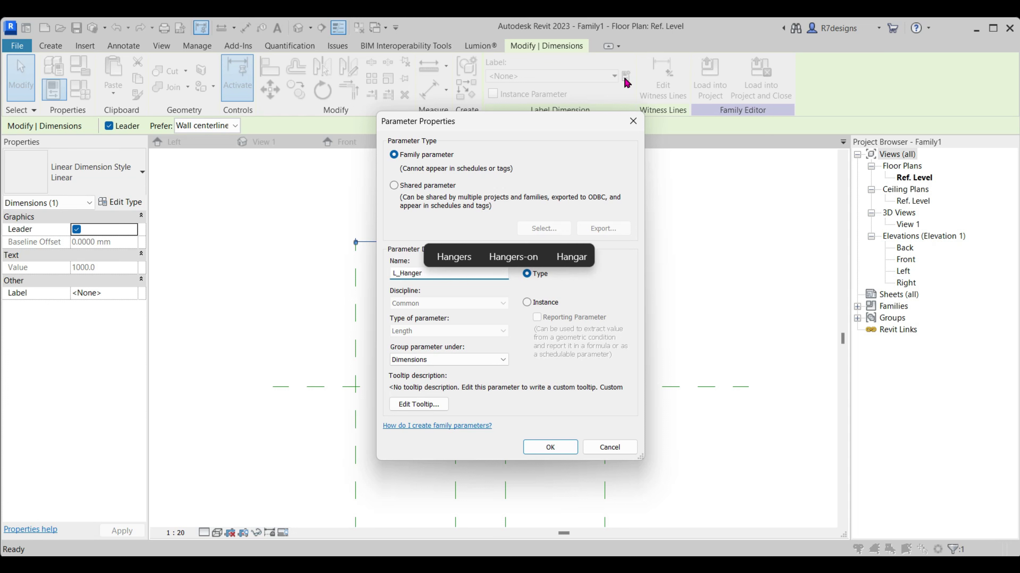
click(527, 302)
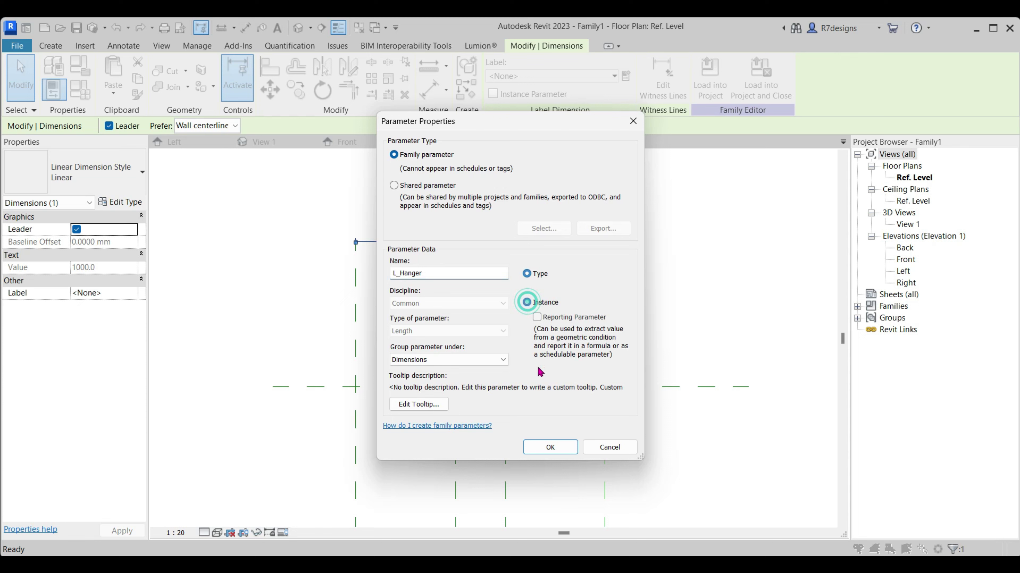
click(550, 447)
Label the right 1000 dimension with an instance parameter R_Hanger, correcting the typo
click(557, 240)
click(625, 76)
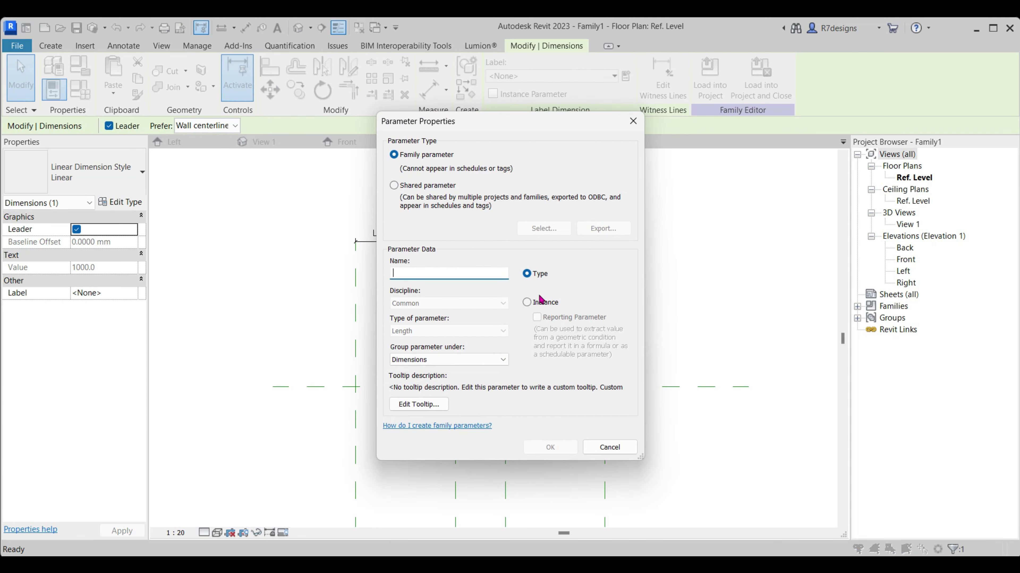
text(R_Ham)
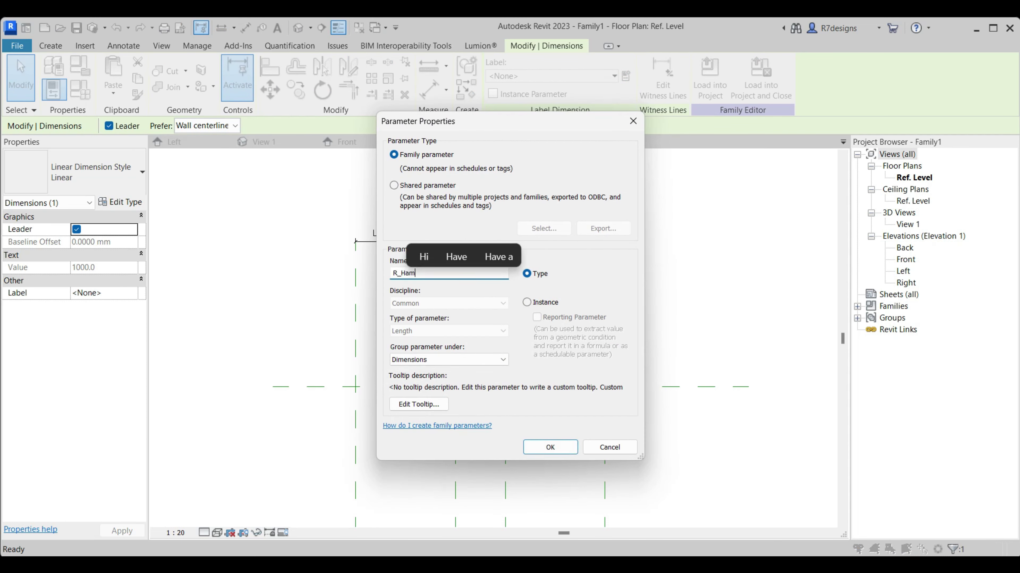
text(ger)
click(467, 261)
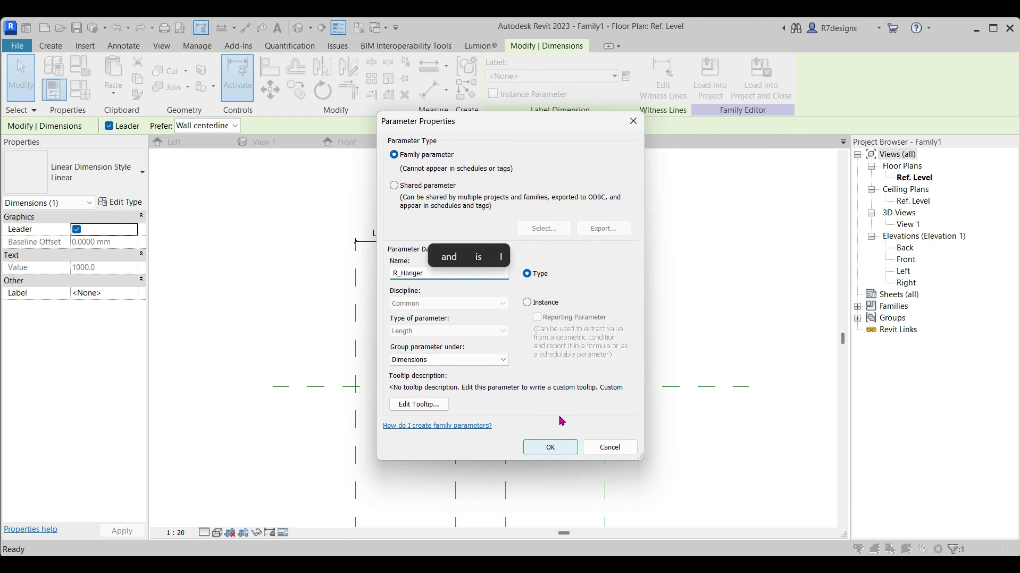
click(527, 302)
click(550, 447)
Label the 500 dimension with an instance parameter named Shelves
click(487, 311)
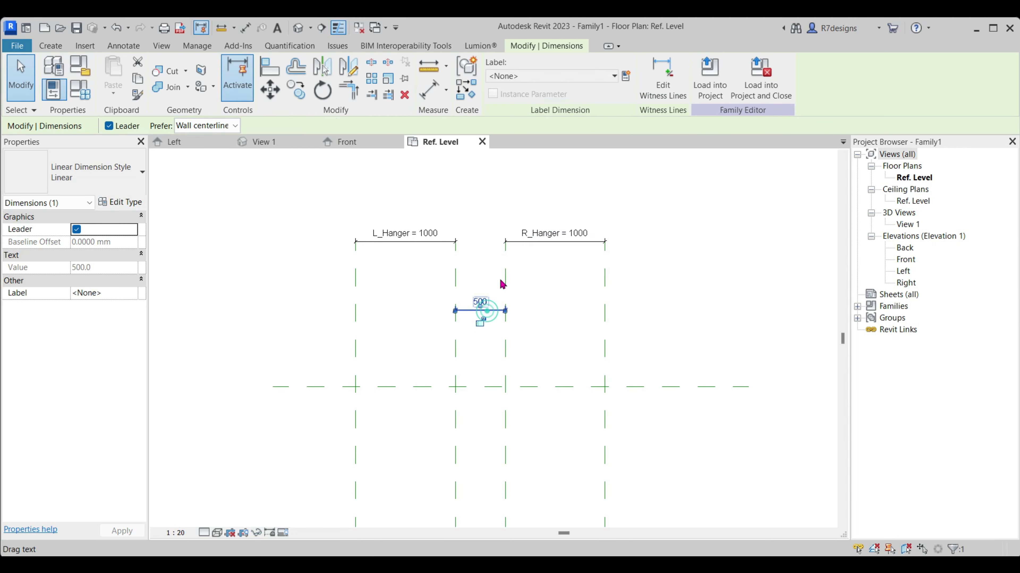
click(626, 77)
text(S)
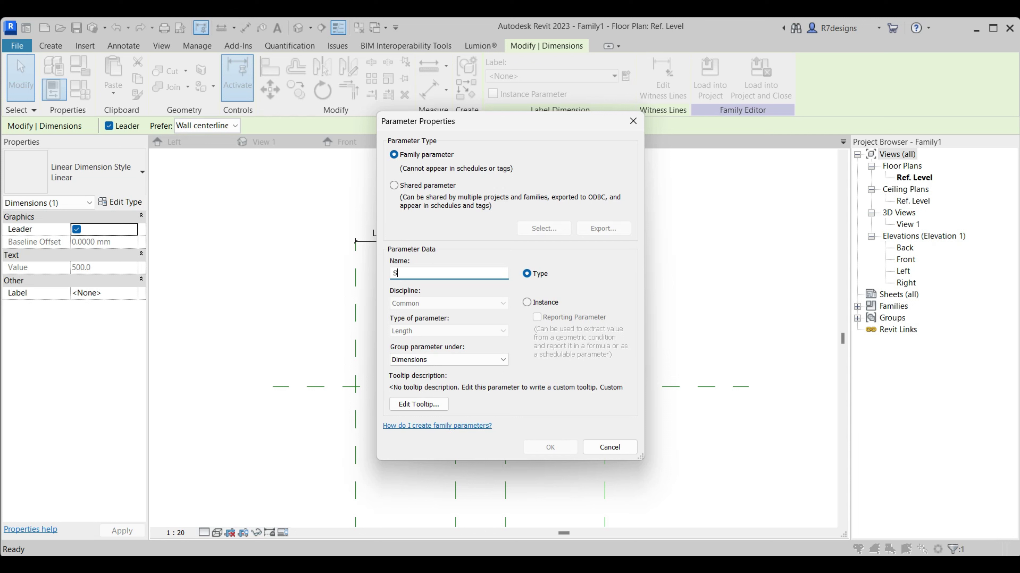
text(he)
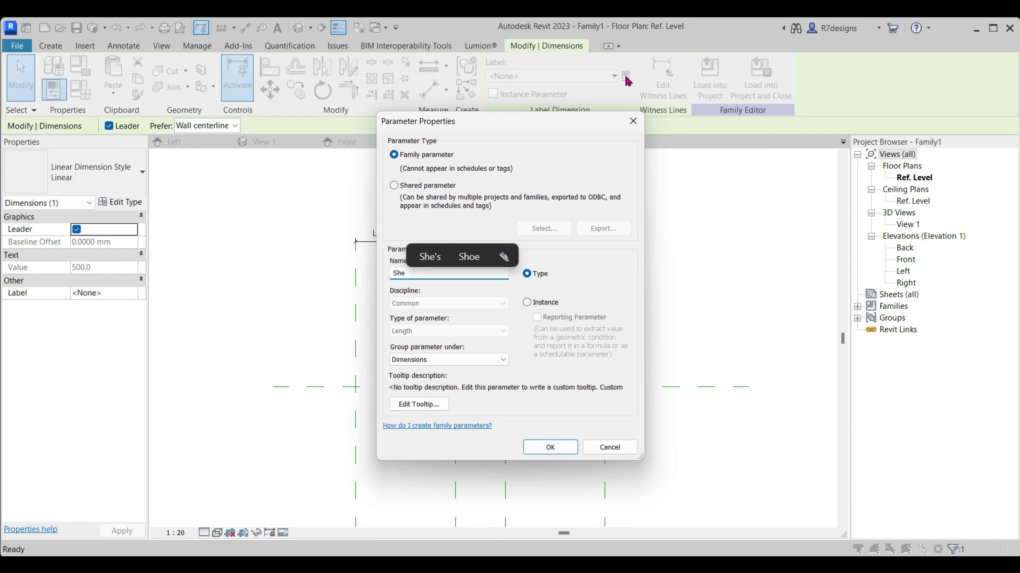
text(lv)
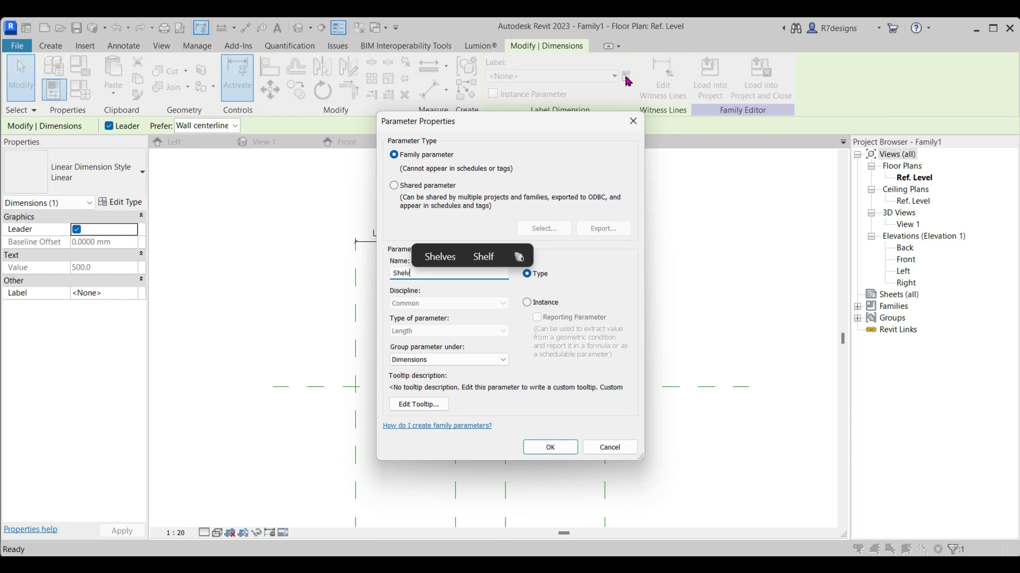
text(es)
click(527, 302)
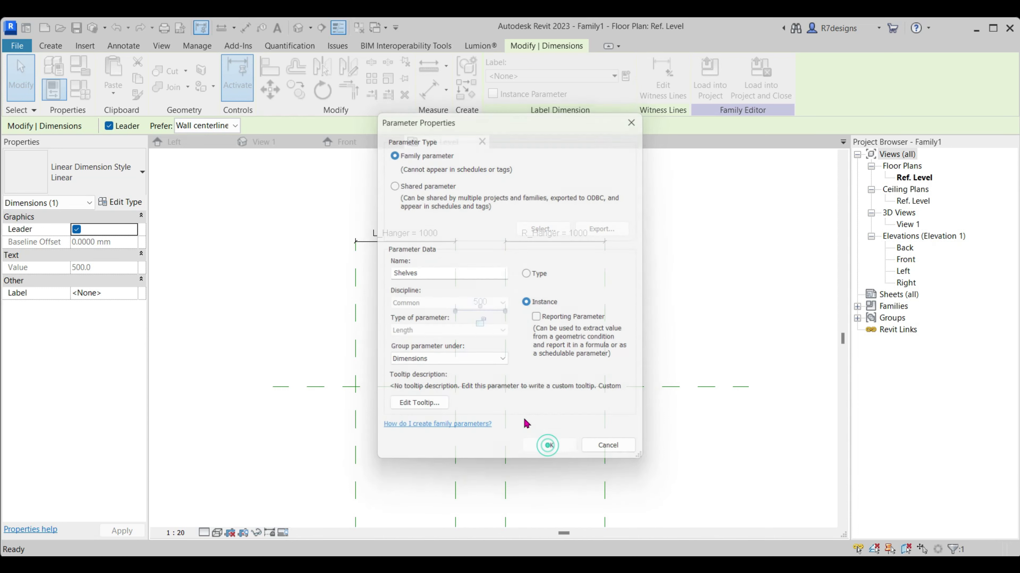
click(550, 447)
key(Escape)
scroll(649, 267, up, 1)
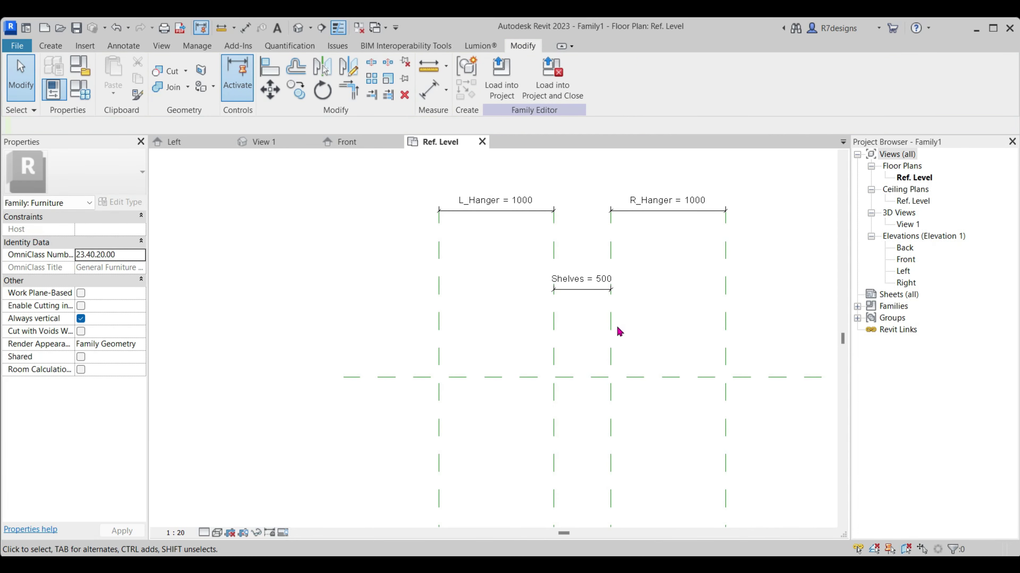
Copy both shelf boundary planes, placing each copy 20 beside its original
click(439, 348)
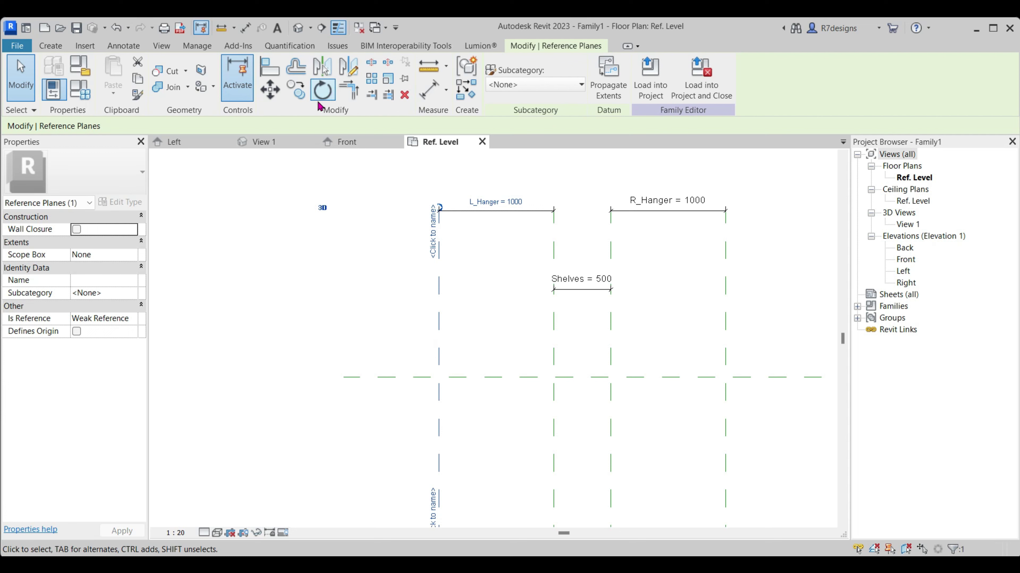
click(304, 95)
scroll(449, 385, up, 3)
click(458, 387)
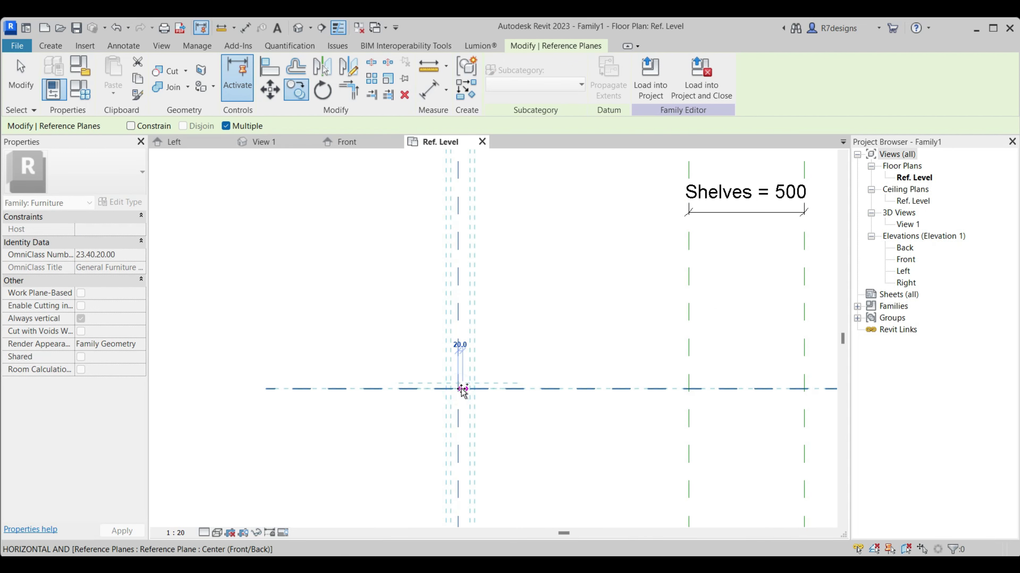
click(21, 76)
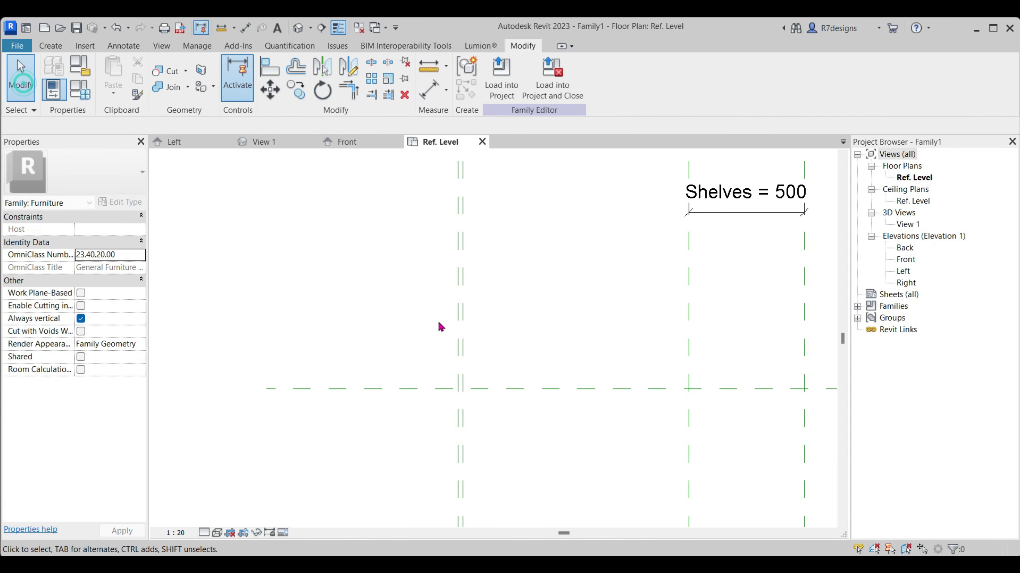
click(463, 363)
click(689, 358)
click(296, 89)
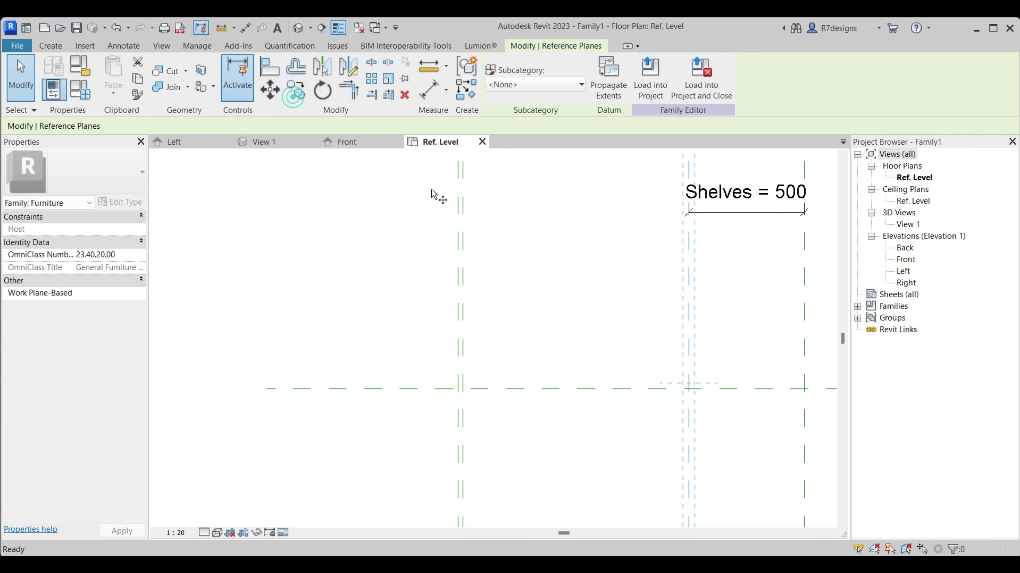
click(688, 389)
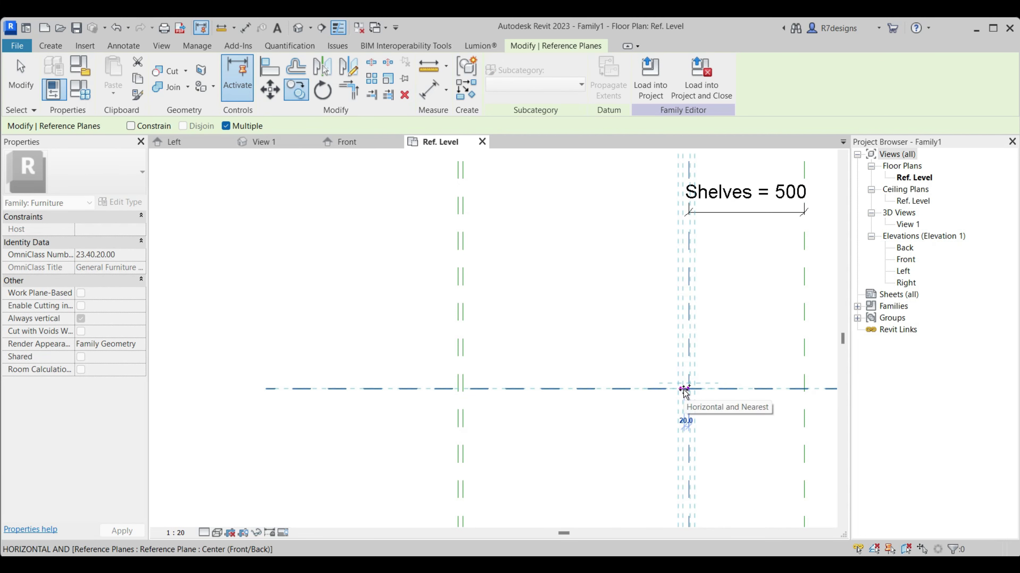
click(21, 87)
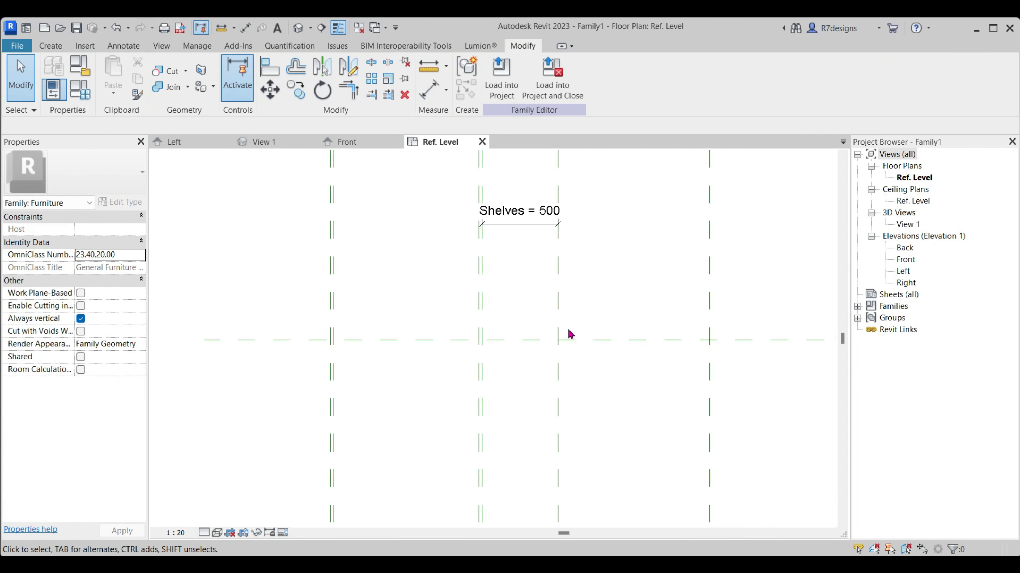
Copy another vertical reference plane to the next plane intersection
click(555, 381)
click(296, 90)
scroll(521, 317, up, 3)
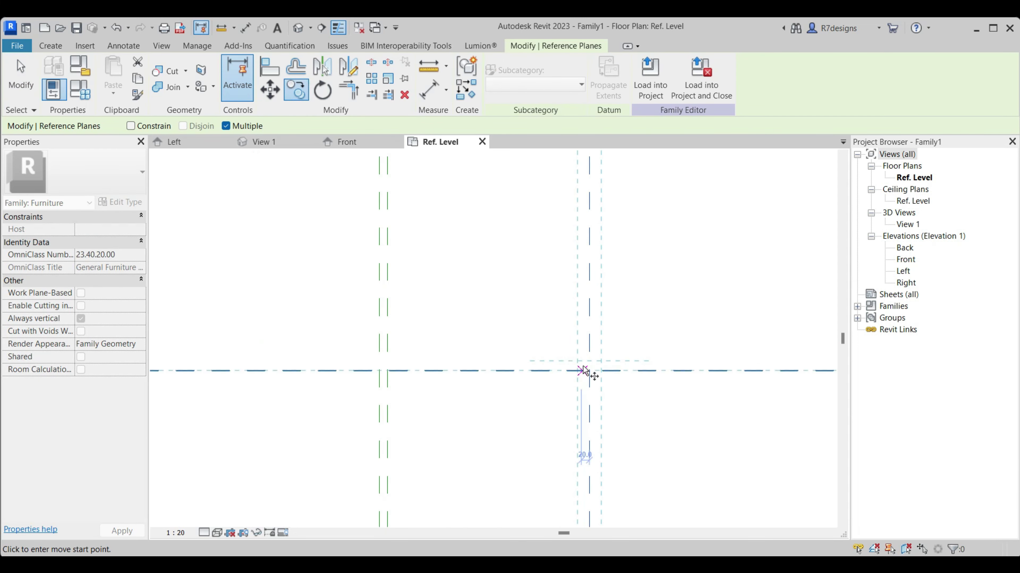
click(582, 371)
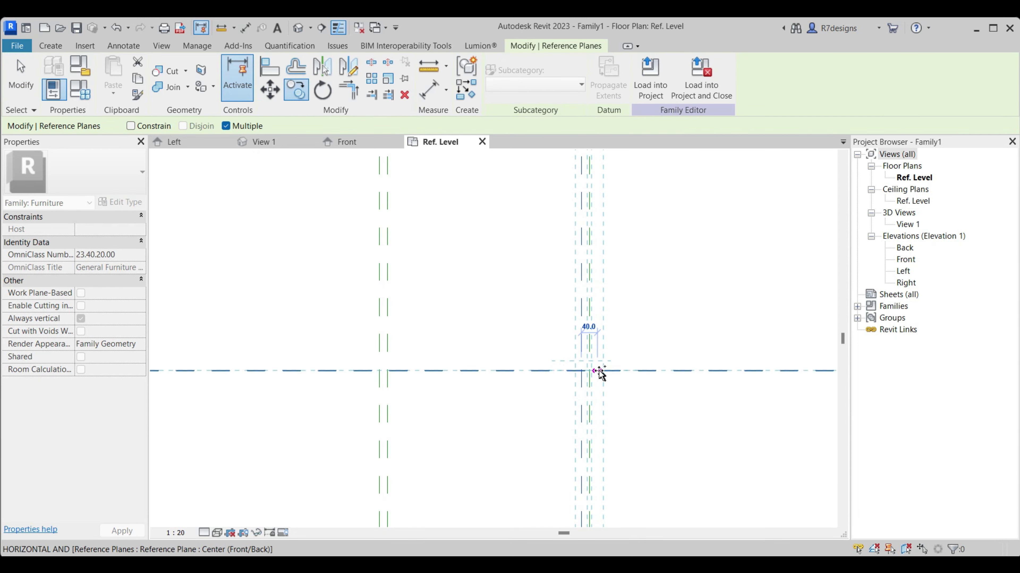
scroll(340, 338, down, 3)
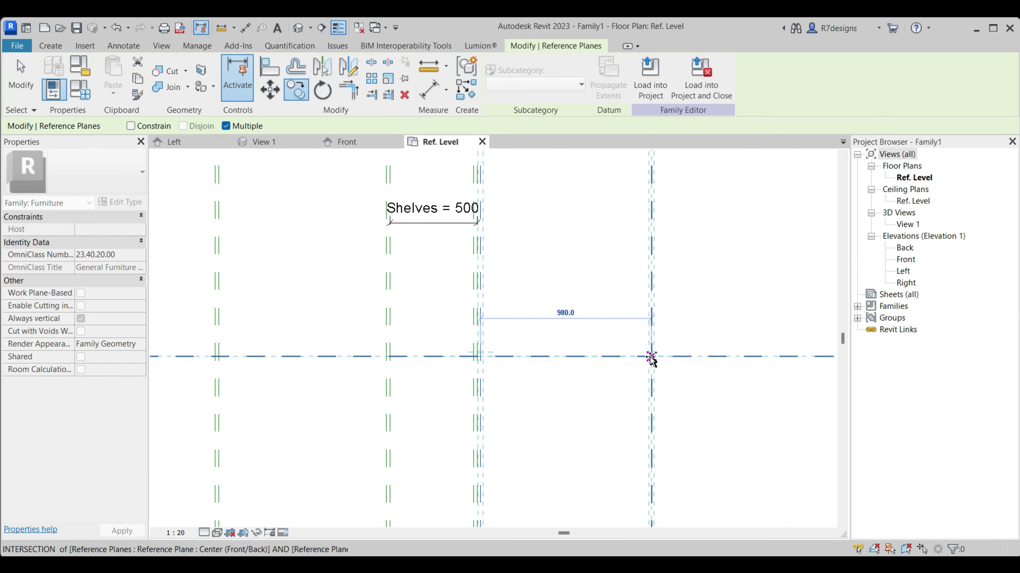
scroll(644, 356, up, 2)
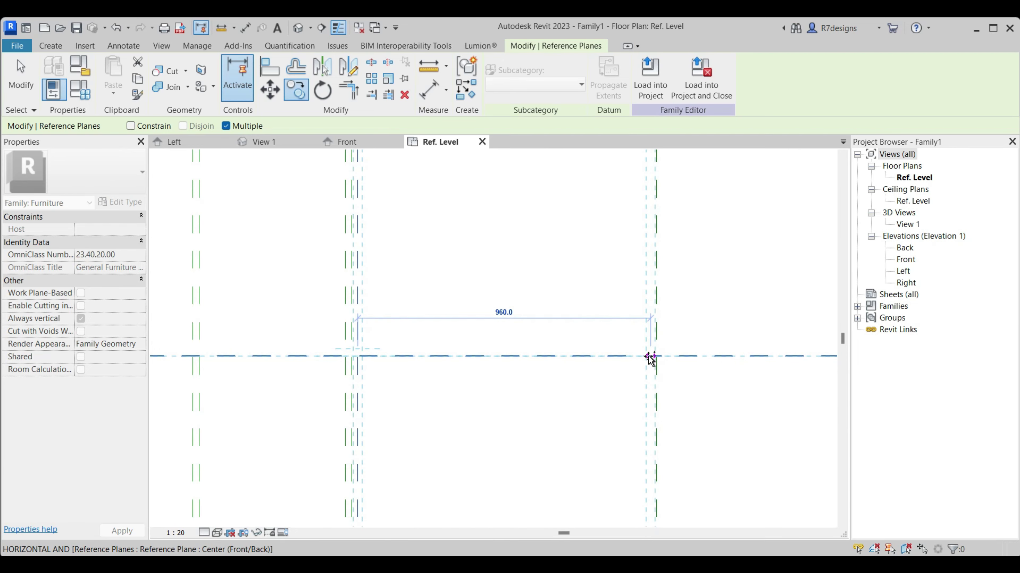
click(644, 356)
key(Escape)
key(Escape)
scroll(428, 341, up, 2)
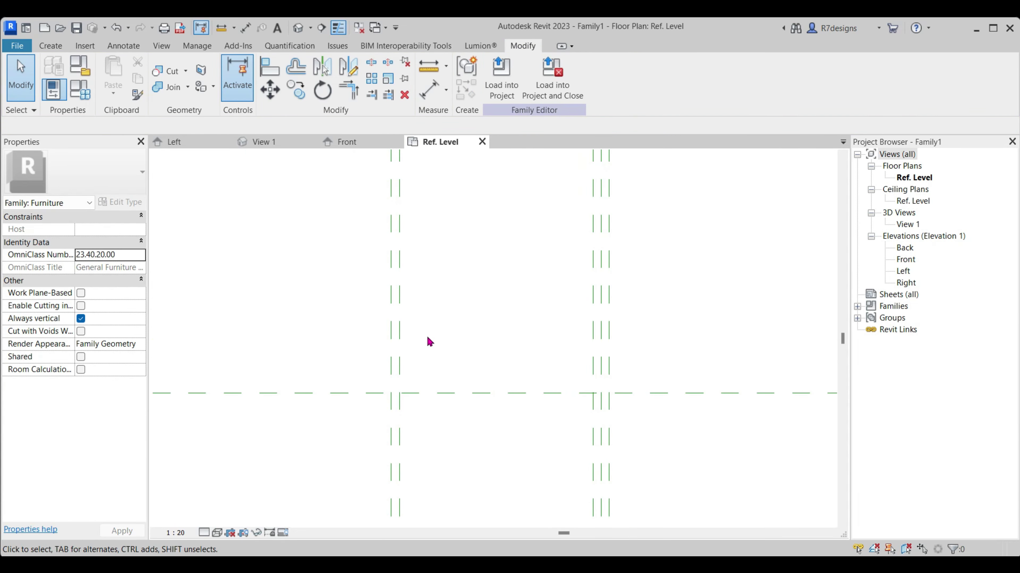
Copy one more reference plane to sit just left of the original
click(402, 363)
click(298, 99)
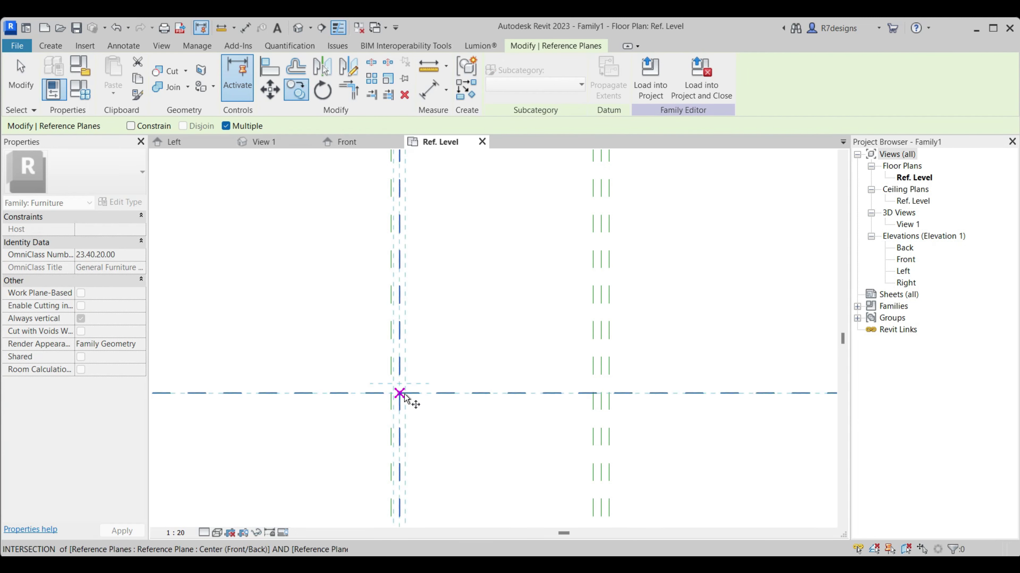
scroll(413, 394, up, 2)
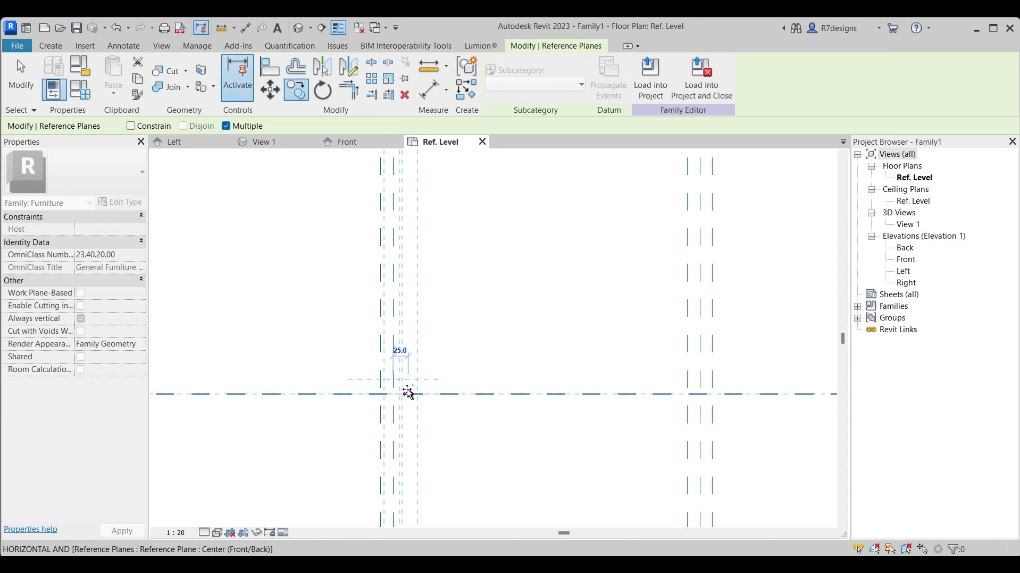
click(413, 394)
scroll(405, 394, down, 3)
Add 20 dimensions across the outer plane pairs beside R_Hanger and L_Hanger
scroll(486, 366, down, 1)
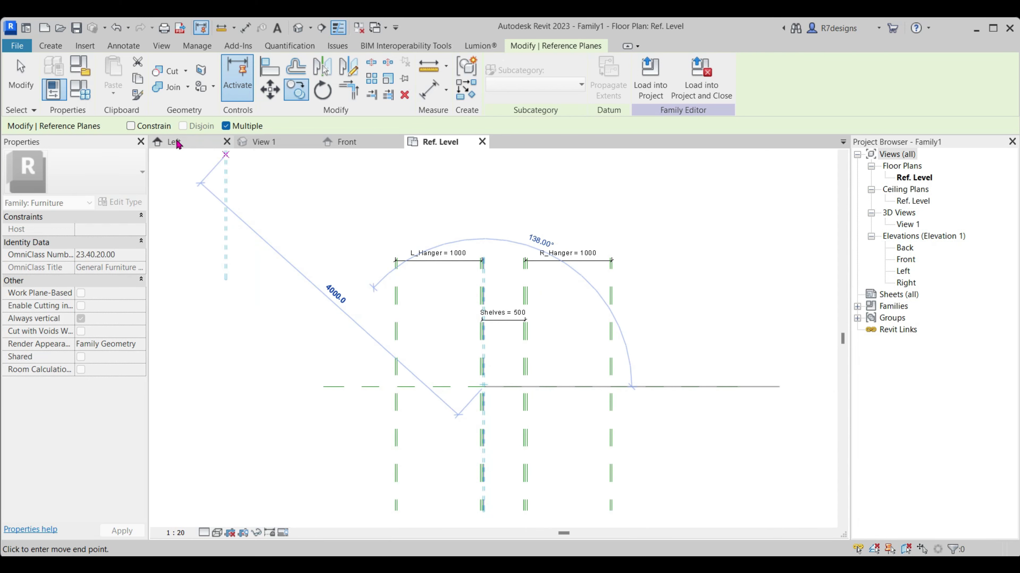
click(21, 76)
click(447, 90)
scroll(581, 403, up, 5)
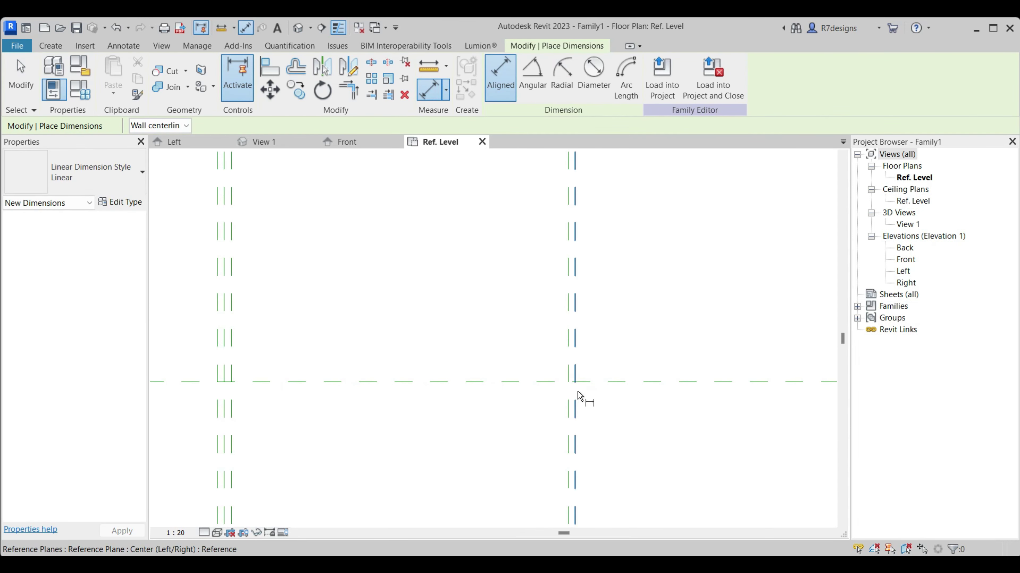
click(570, 411)
scroll(608, 445, down, 5)
click(640, 223)
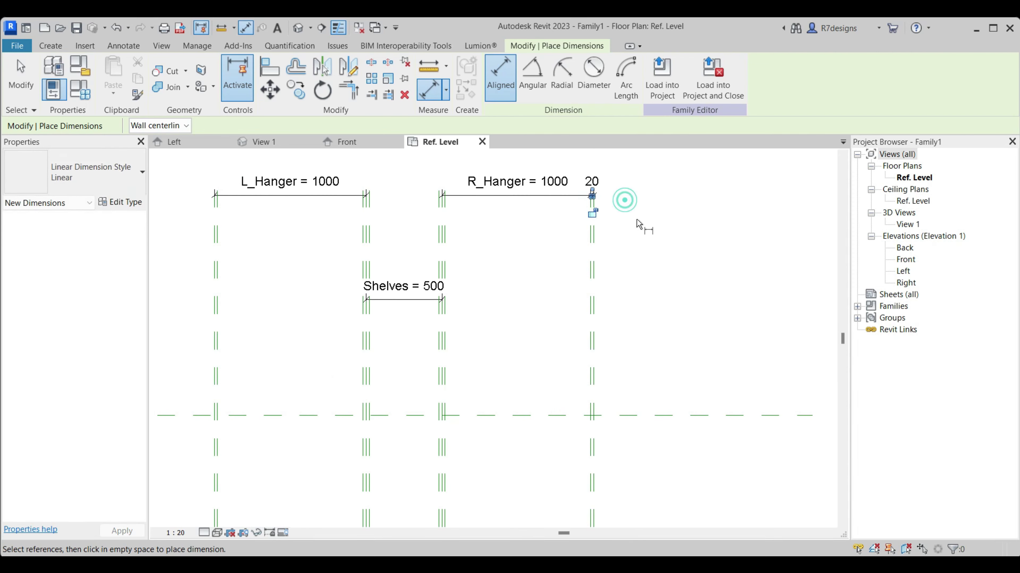
click(218, 445)
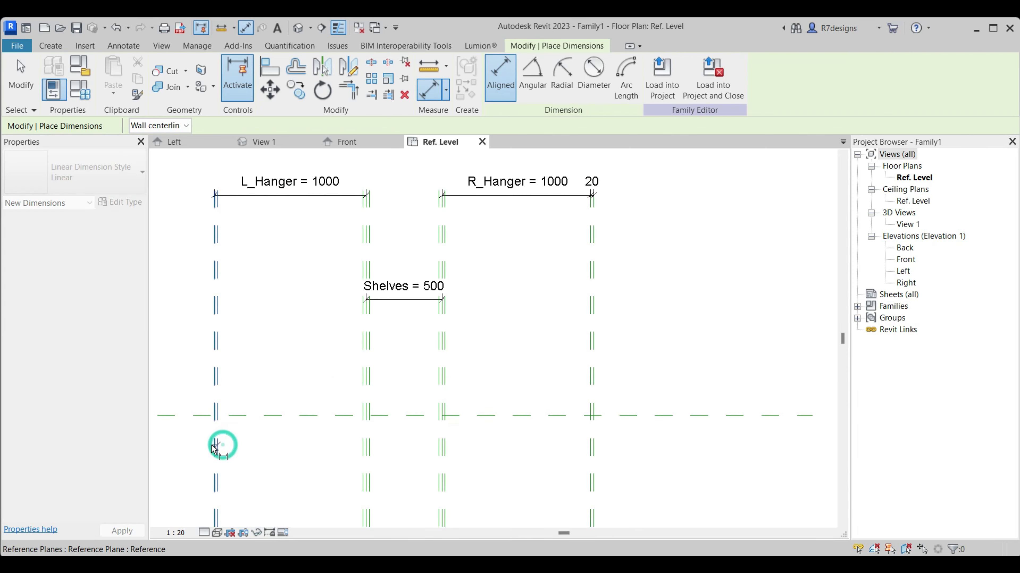
click(203, 203)
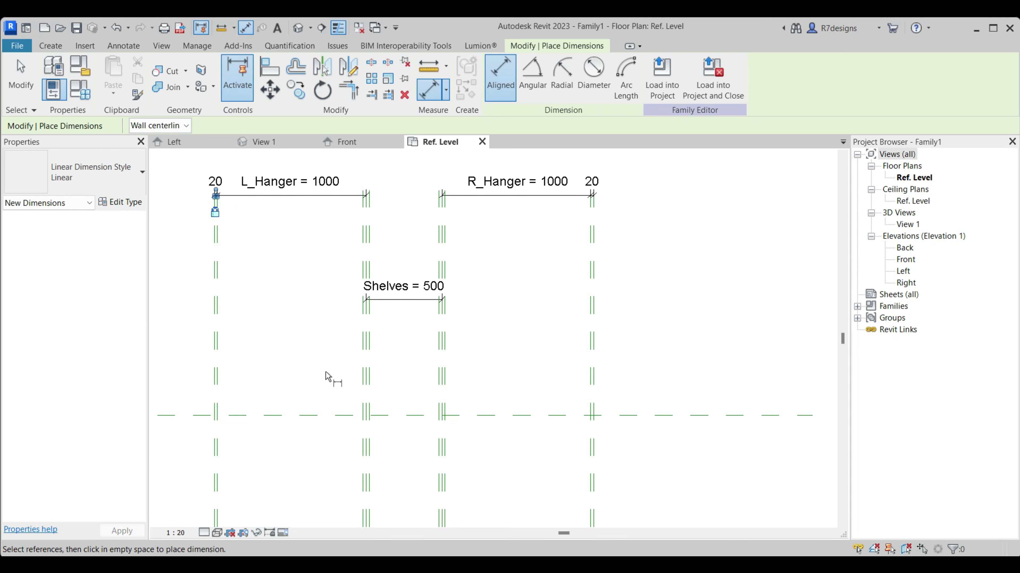
Add 40 dimensions right of L_Hanger and left of R_Hanger
scroll(359, 410, up, 5)
click(380, 407)
scroll(475, 451, down, 4)
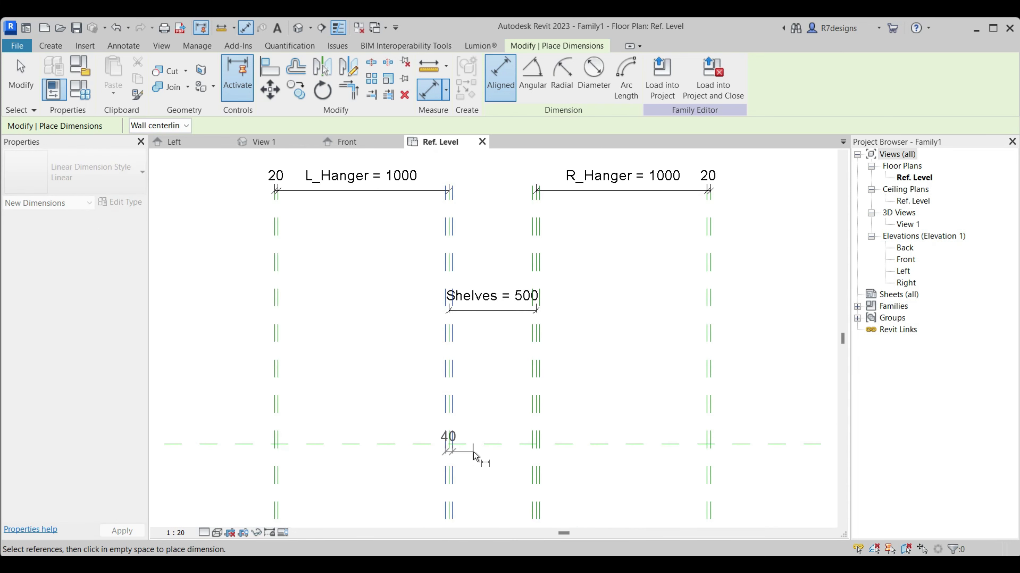
click(403, 197)
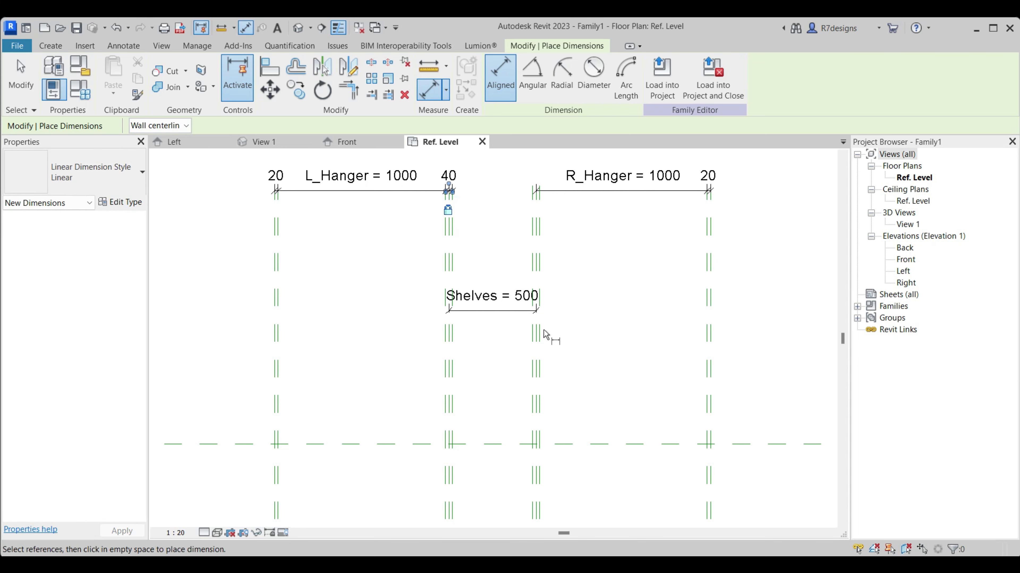
click(543, 387)
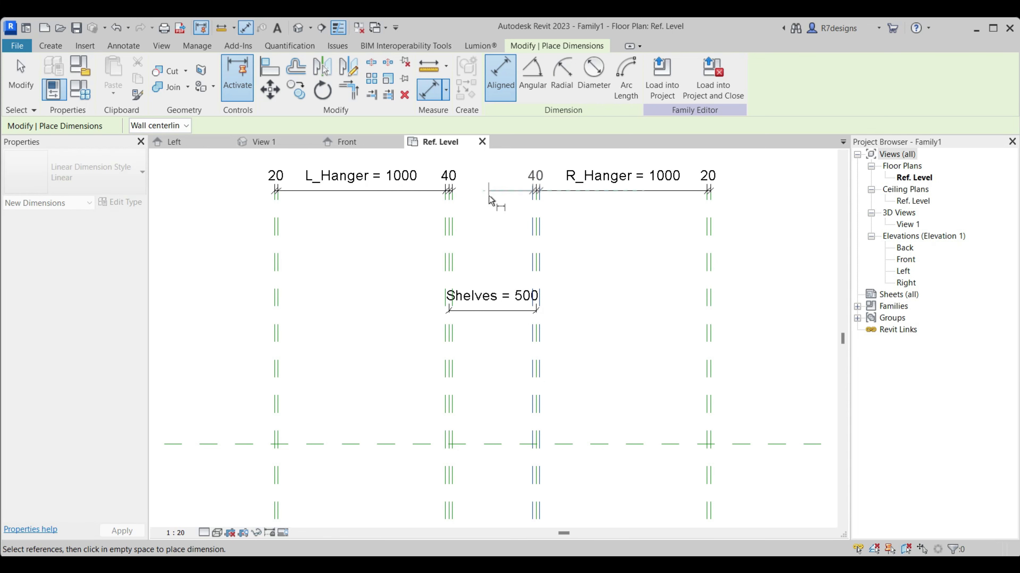
click(489, 200)
Dimension the first 20 inner hanger thickness and lock it to its planes
scroll(458, 420, up, 2)
click(450, 418)
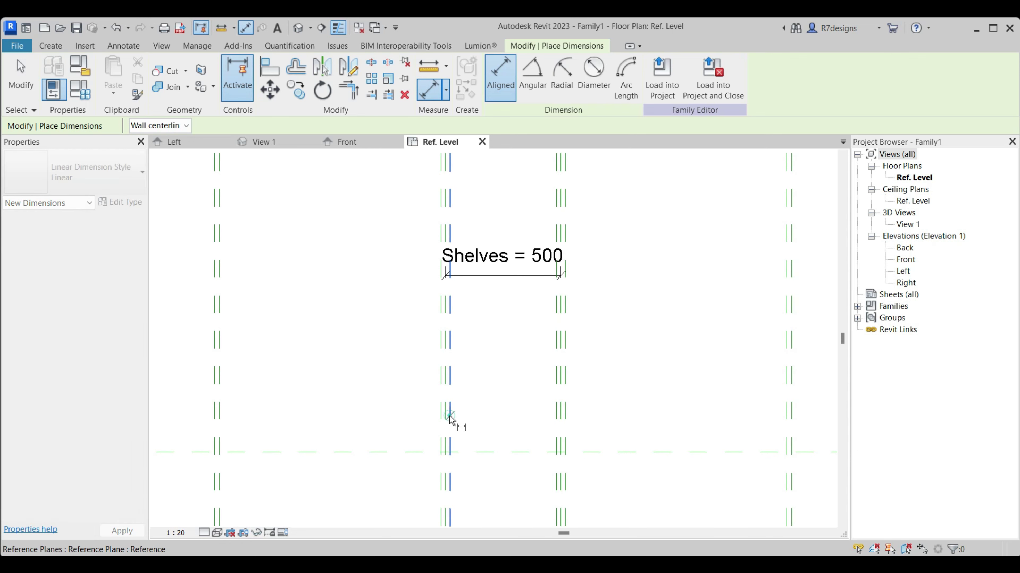
scroll(450, 419, up, 1)
scroll(448, 420, up, 1)
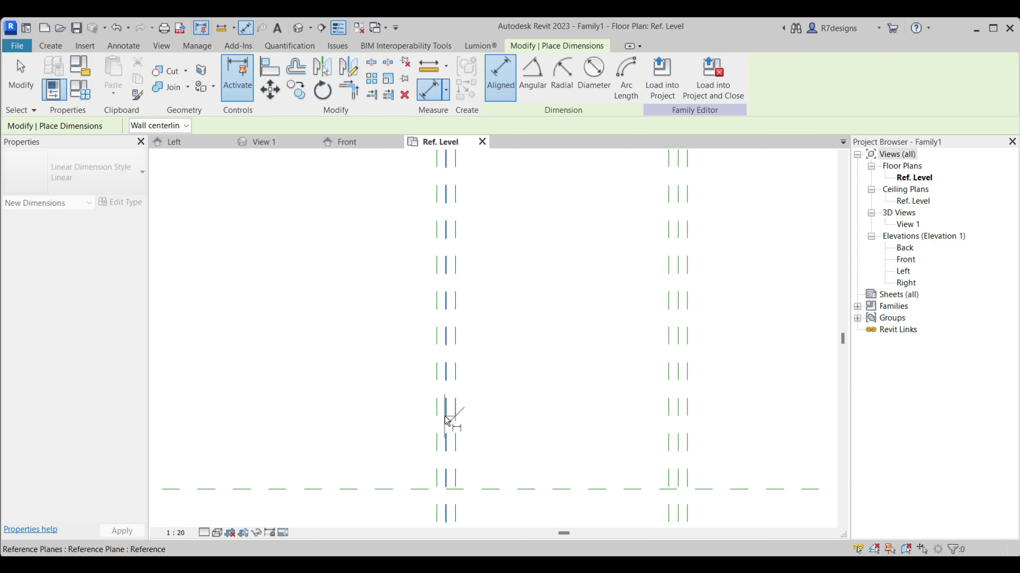
click(447, 419)
scroll(522, 438, down, 3)
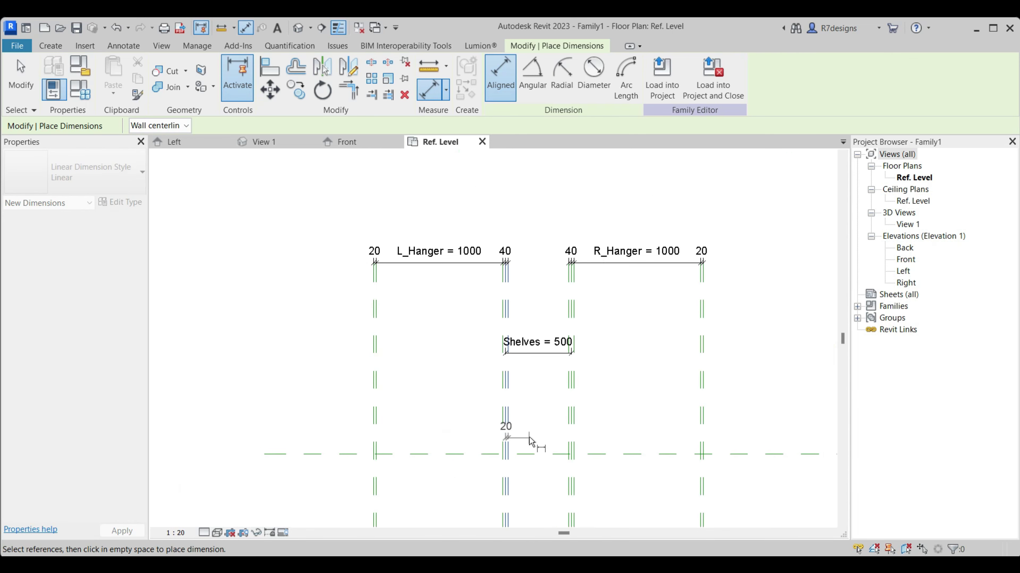
scroll(529, 440, down, 1)
scroll(533, 323, up, 2)
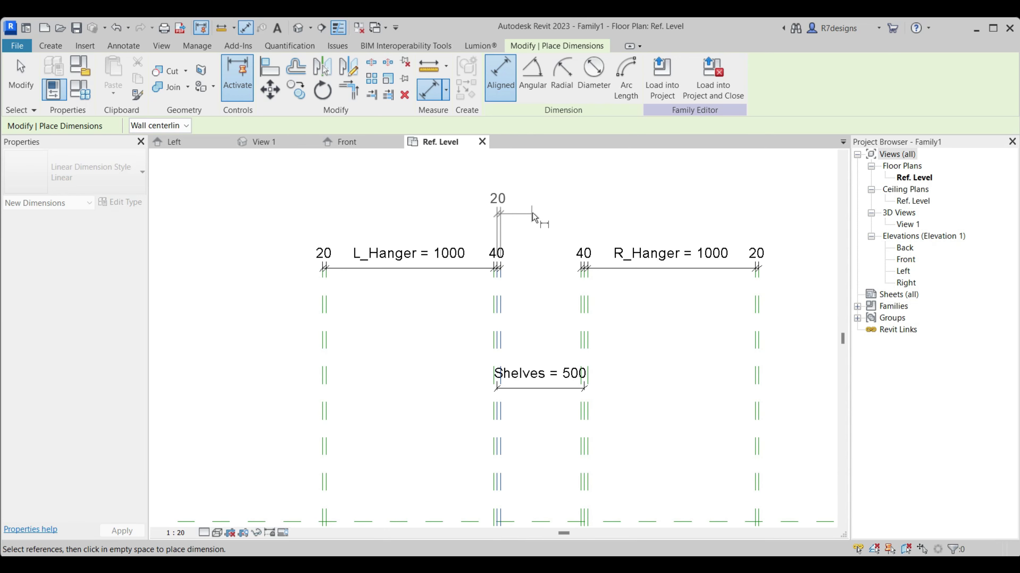
click(533, 306)
click(498, 328)
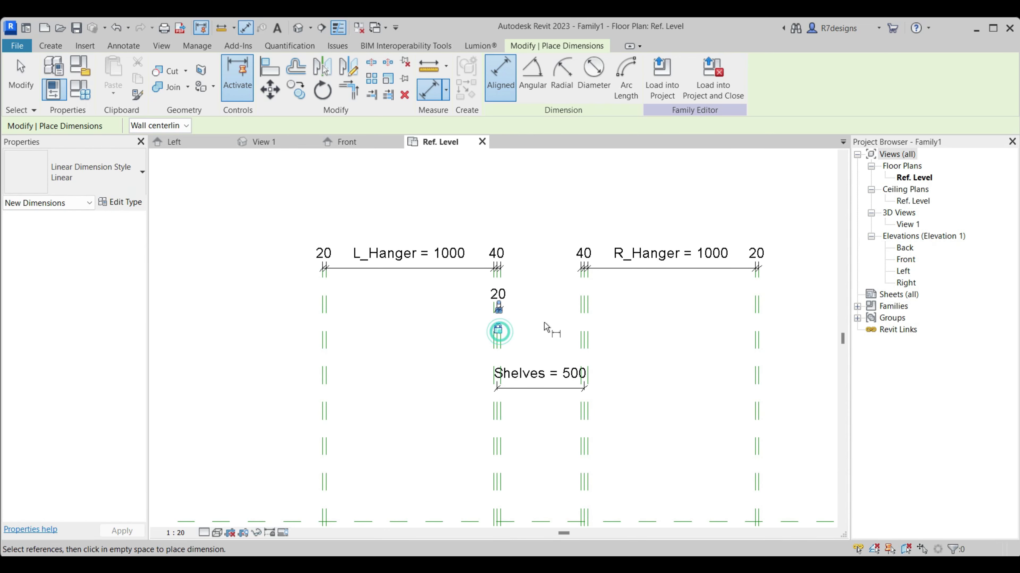
Dimension the second 20 thickness at the right inner plane
scroll(583, 341, up, 2)
scroll(589, 347, up, 2)
click(586, 341)
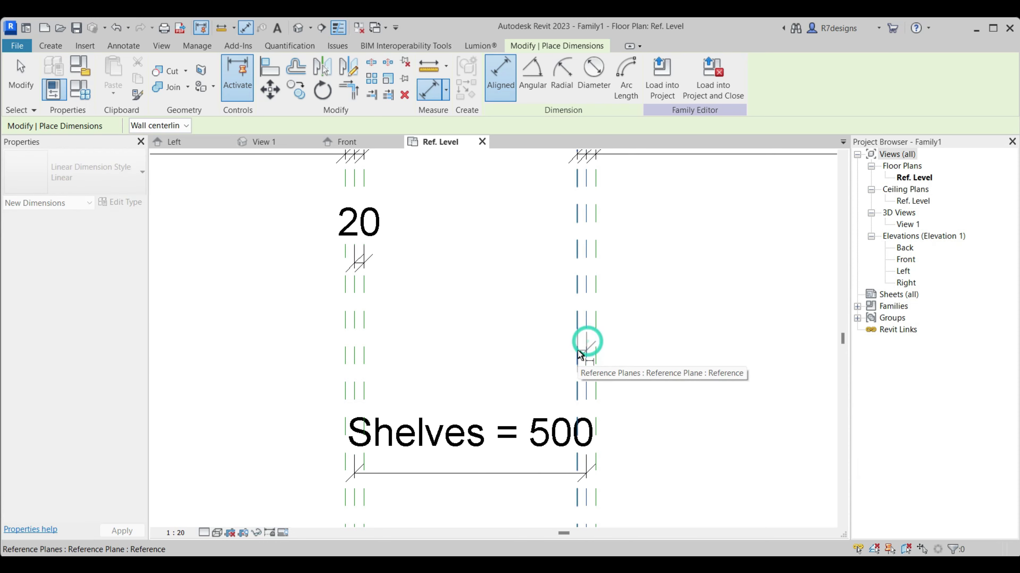
click(500, 259)
scroll(580, 319, down, 3)
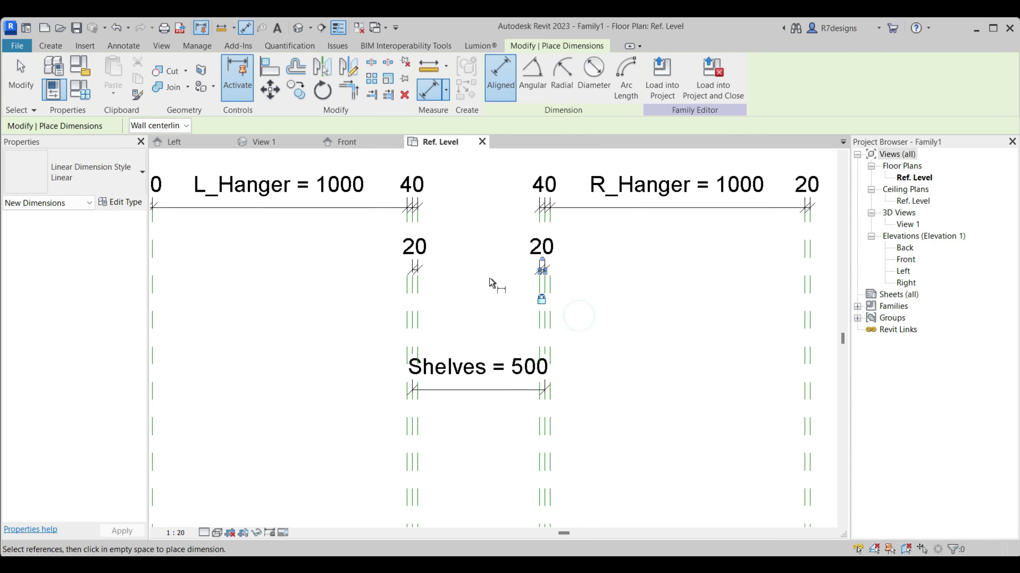
scroll(494, 284, down, 2)
key(Escape)
scroll(490, 284, down, 3)
Add a horizontal reference plane offset 400 from the front/back centre plane
scroll(462, 330, up, 4)
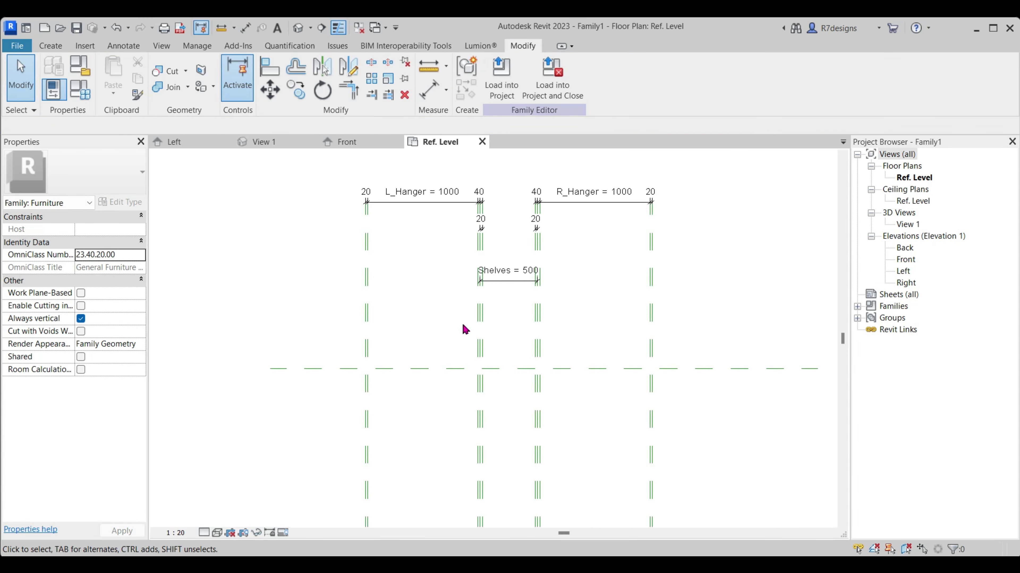
scroll(513, 378, down, 4)
scroll(514, 378, up, 2)
click(61, 46)
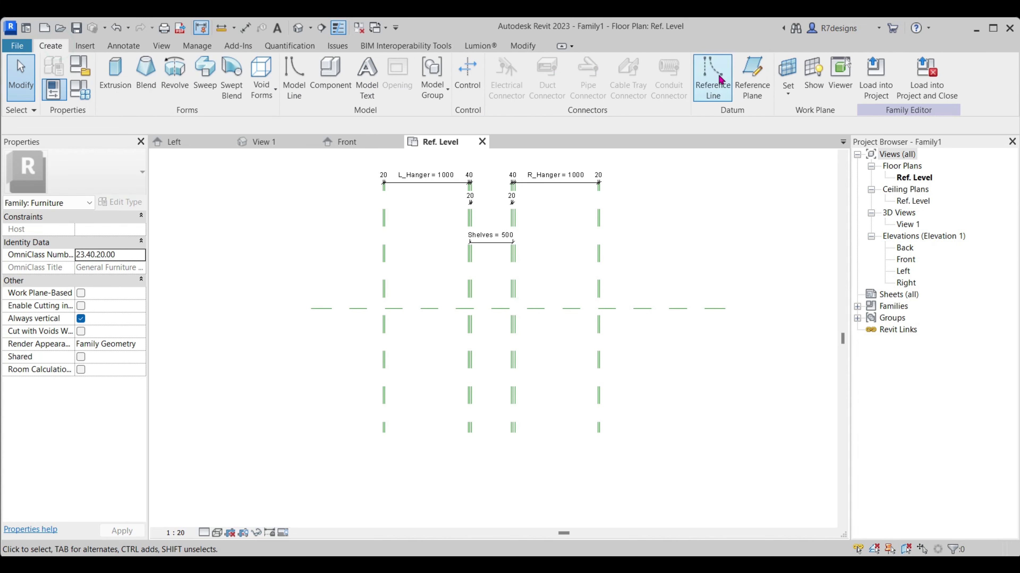
click(752, 76)
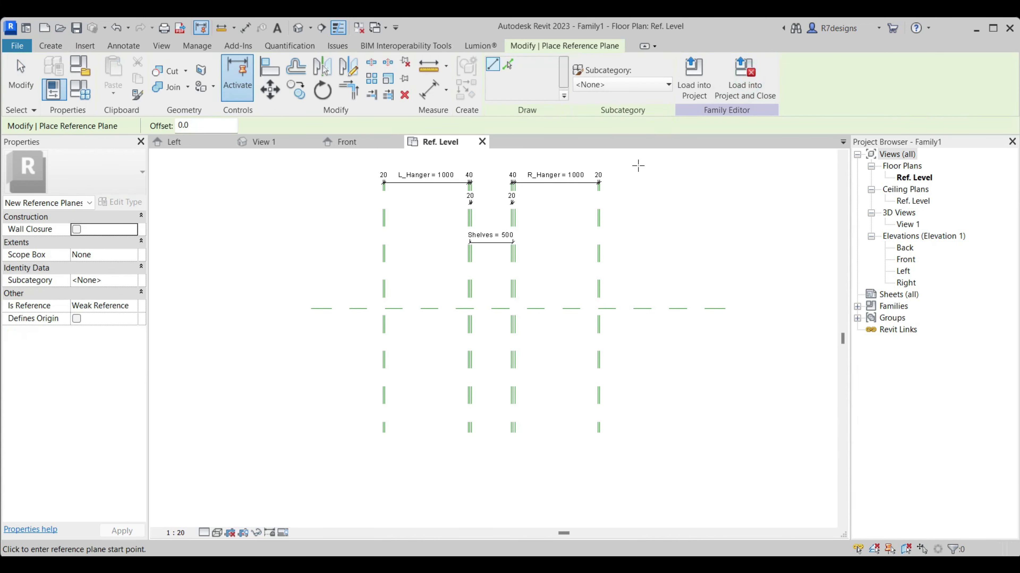
click(201, 123)
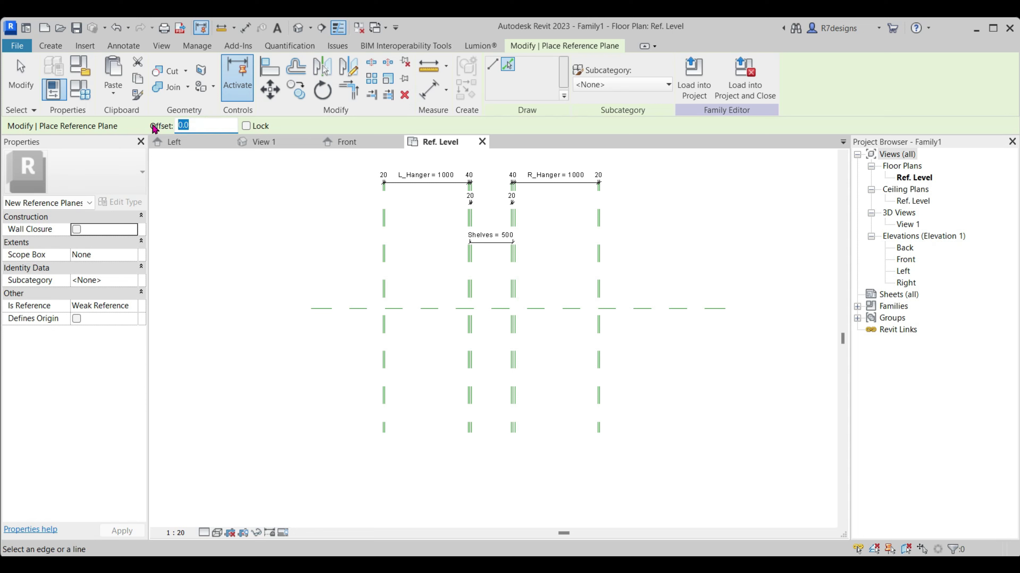
text(20)
click(437, 315)
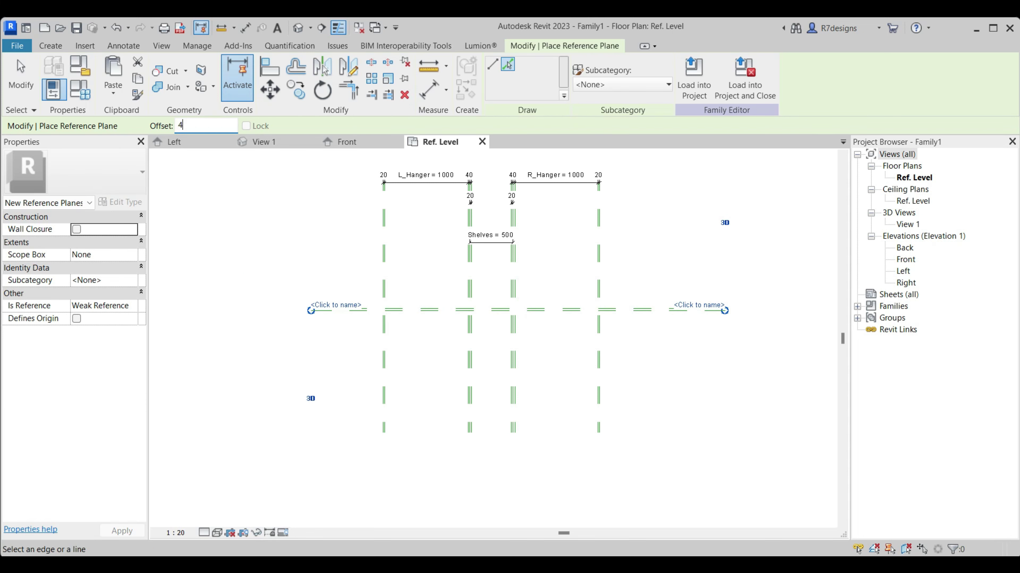
scroll(421, 317, up, 2)
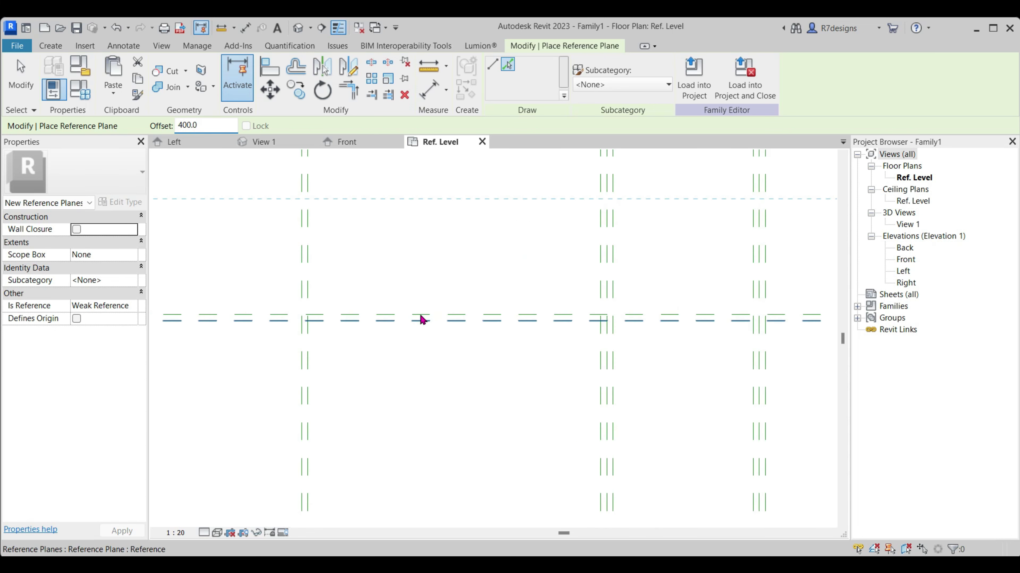
scroll(426, 316, up, 2)
click(427, 319)
Add another reference plane 20 beside the new 400 plane
scroll(510, 232, down, 1)
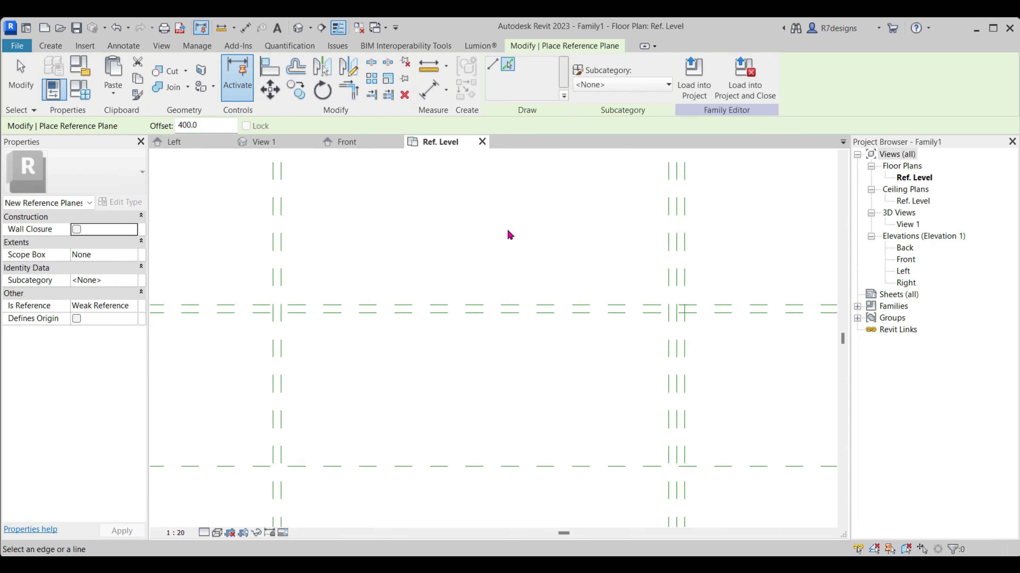
scroll(511, 235, down, 3)
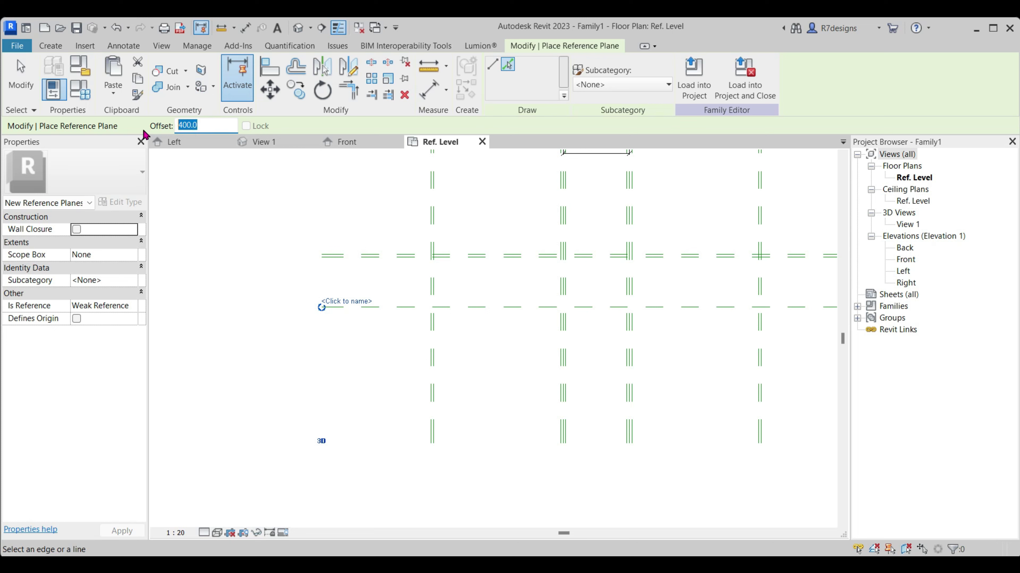
text(20)
click(508, 306)
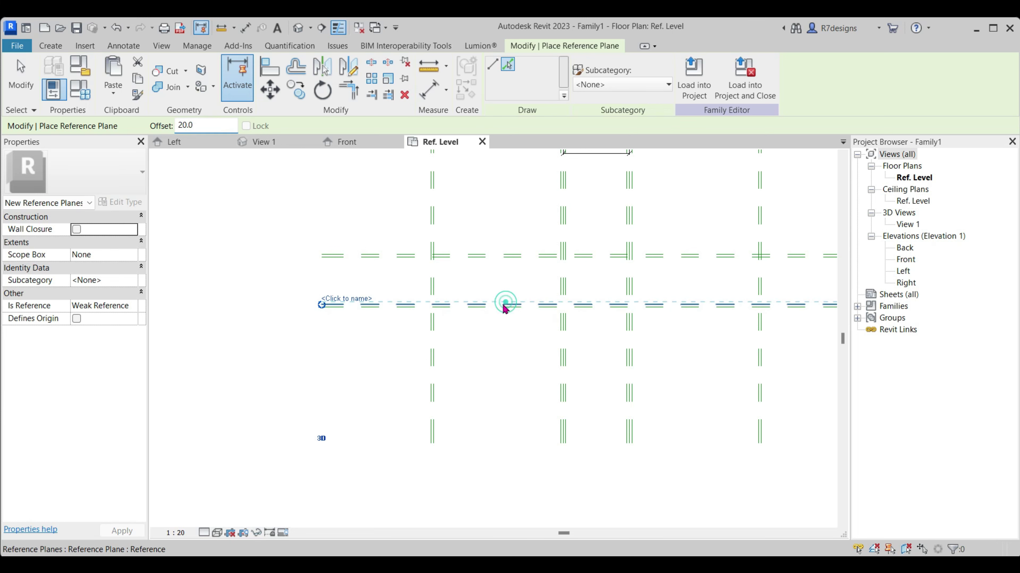
scroll(485, 254, up, 2)
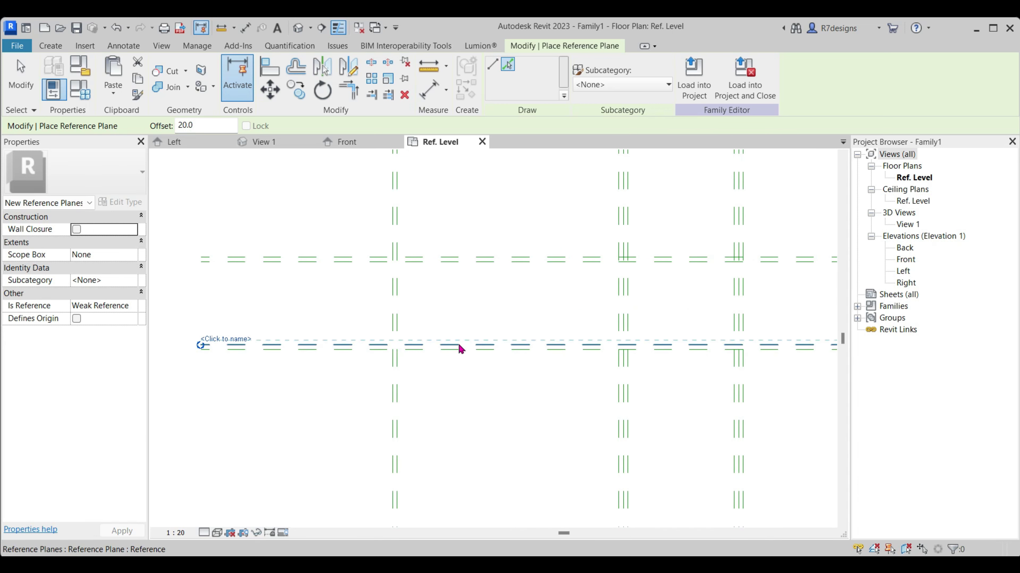
click(427, 89)
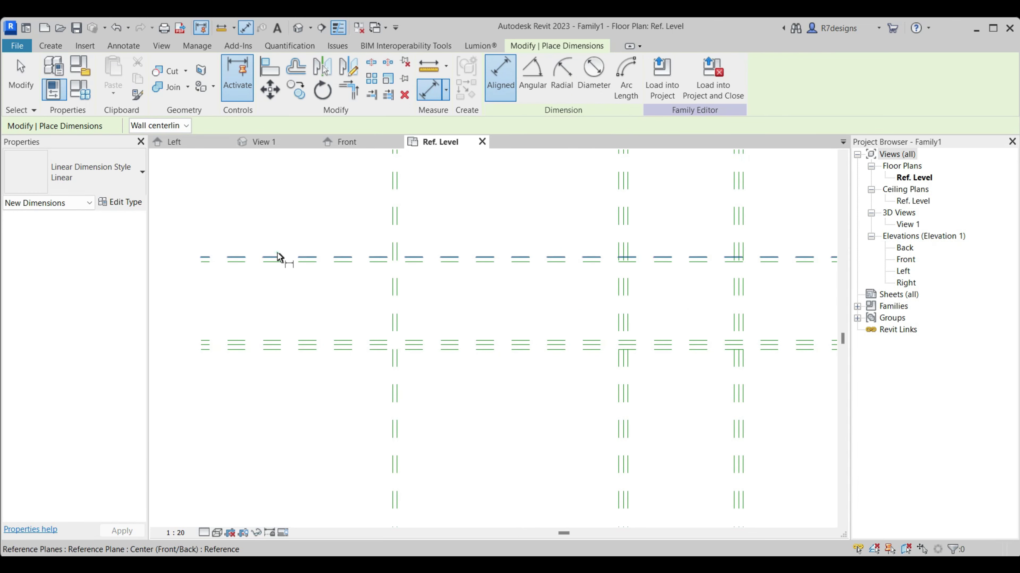
Place the 400 overall depth dimension including a 20 segment
click(283, 259)
scroll(329, 305, down, 2)
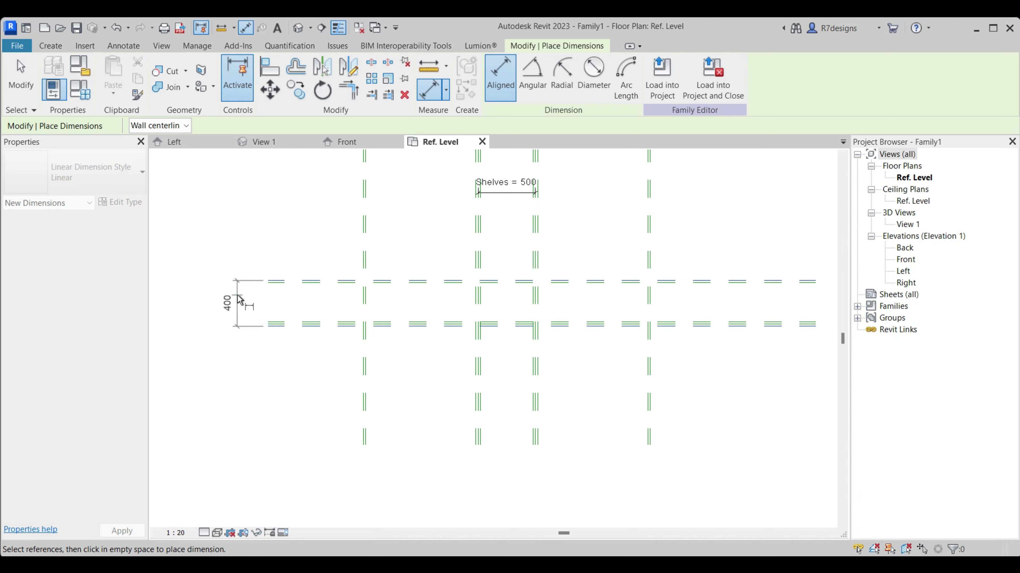
scroll(307, 278, up, 2)
click(312, 285)
click(246, 313)
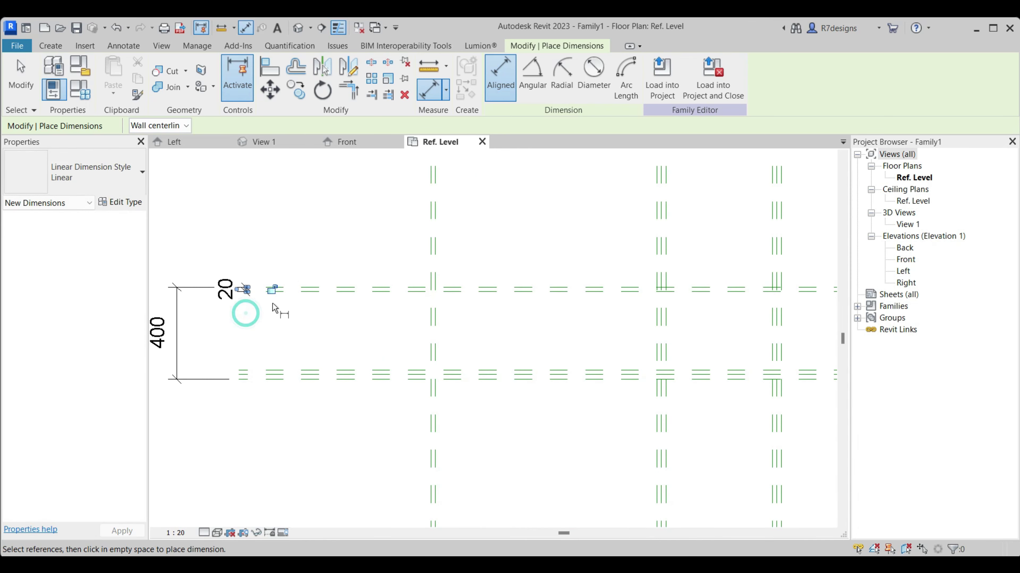
Add the 20/40 dimension string and a 20 dimension between the bottom plane pair
click(275, 290)
click(308, 373)
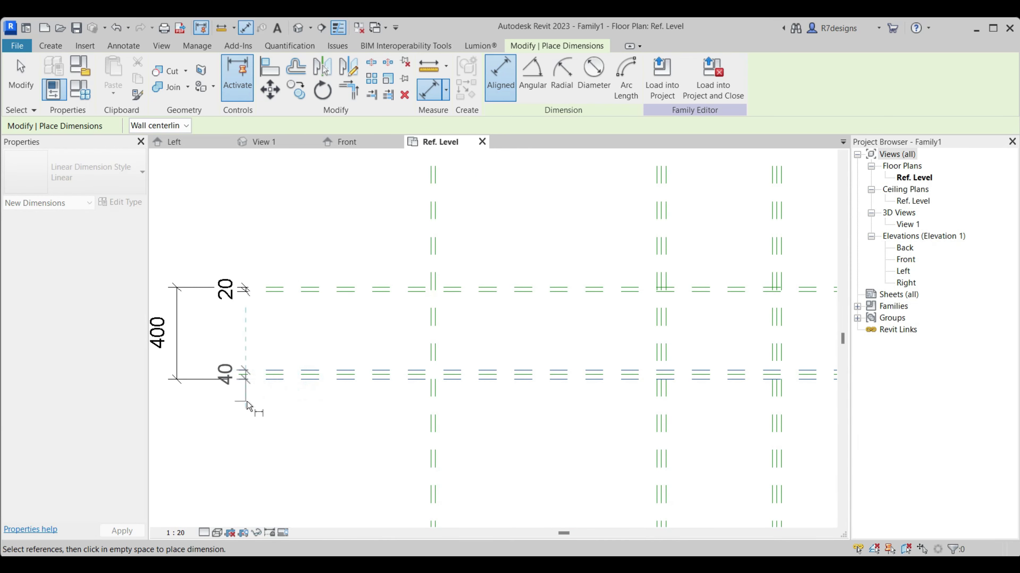
click(245, 401)
click(271, 378)
click(315, 376)
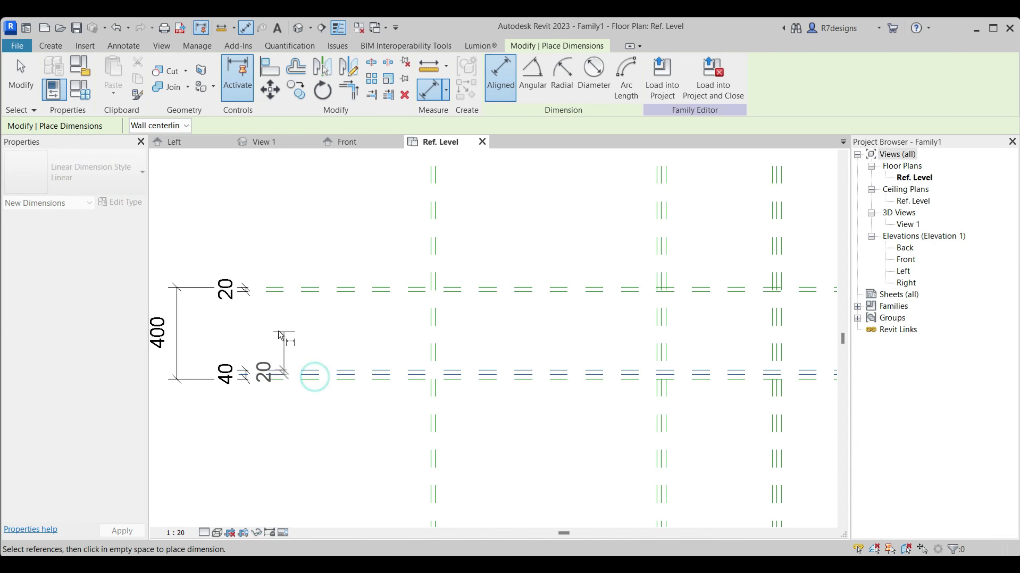
click(280, 334)
scroll(278, 321, down, 3)
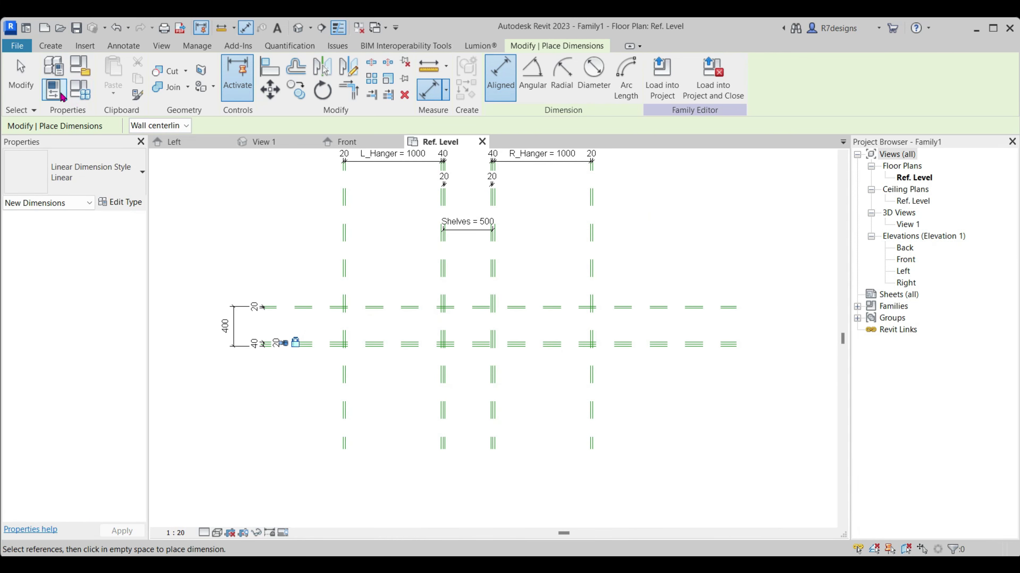
click(22, 88)
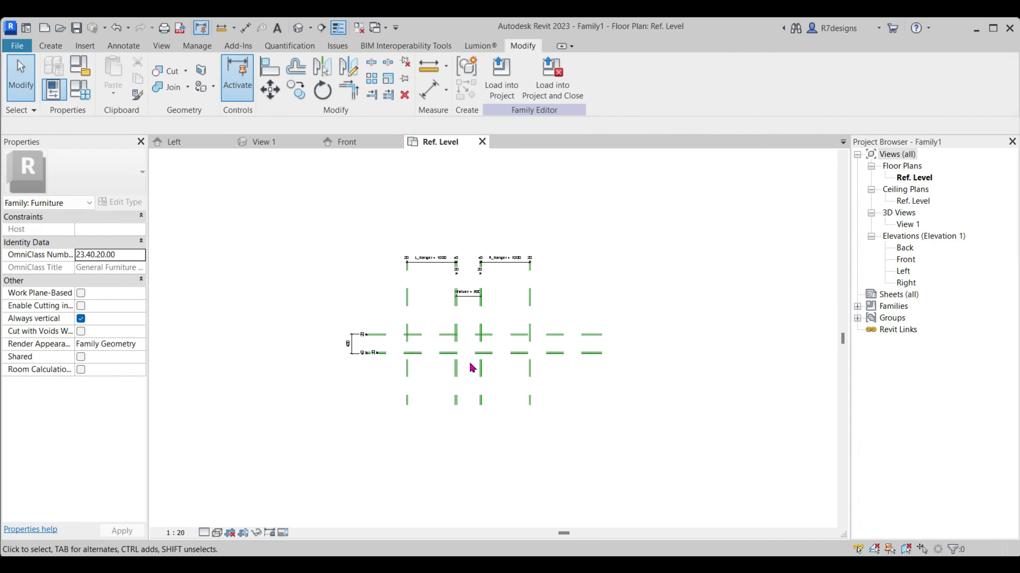
scroll(459, 321, down, 2)
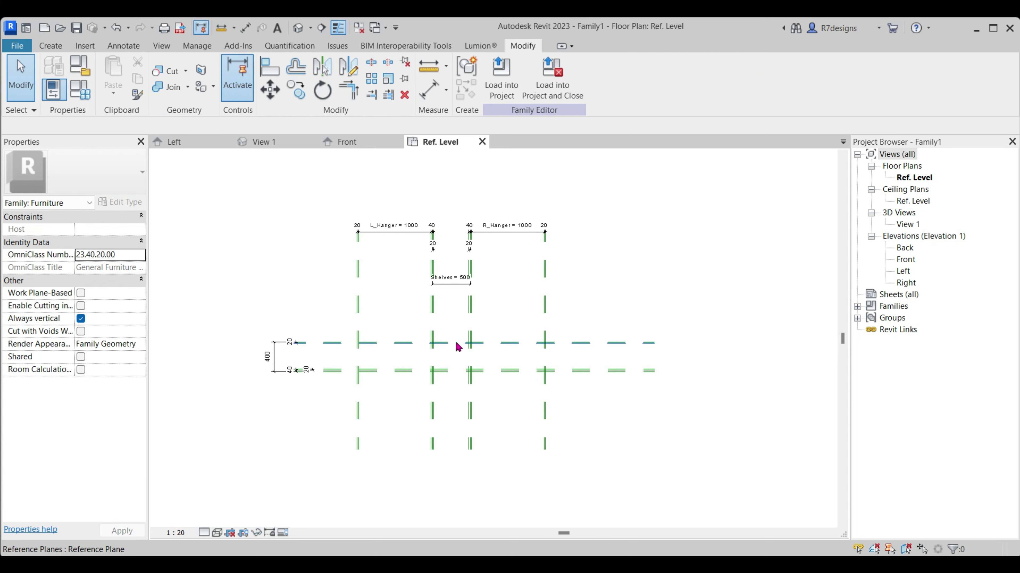
scroll(434, 349, up, 2)
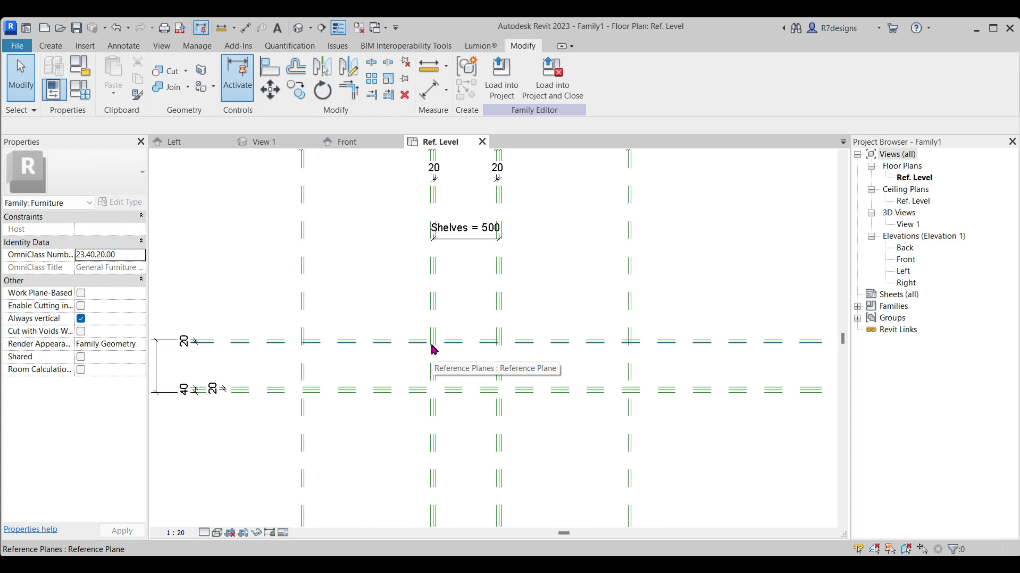
scroll(494, 367, down, 2)
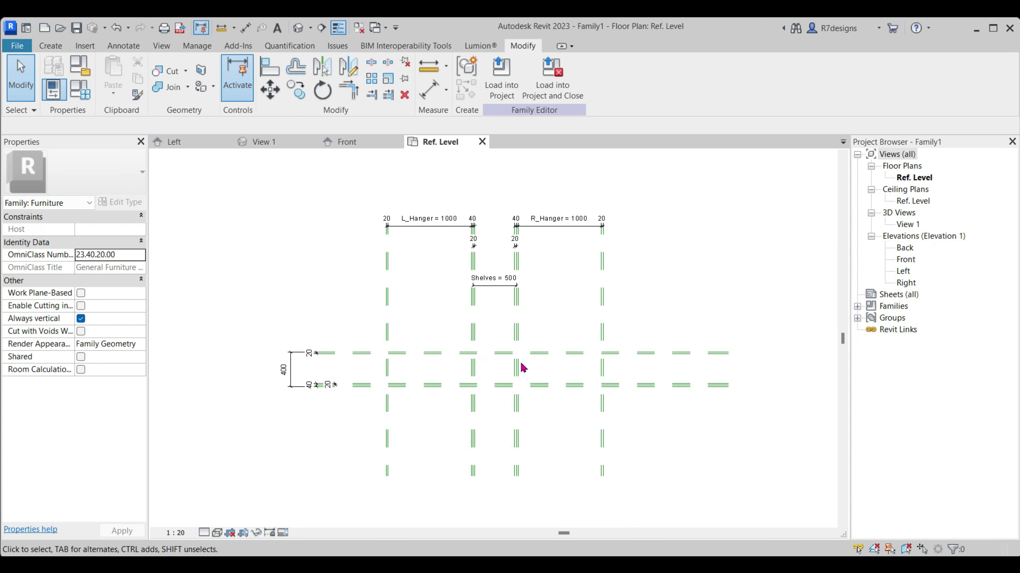
scroll(505, 357, up, 2)
In the Front elevation, extend the Ref. Level line further left and check its reference plane
click(347, 142)
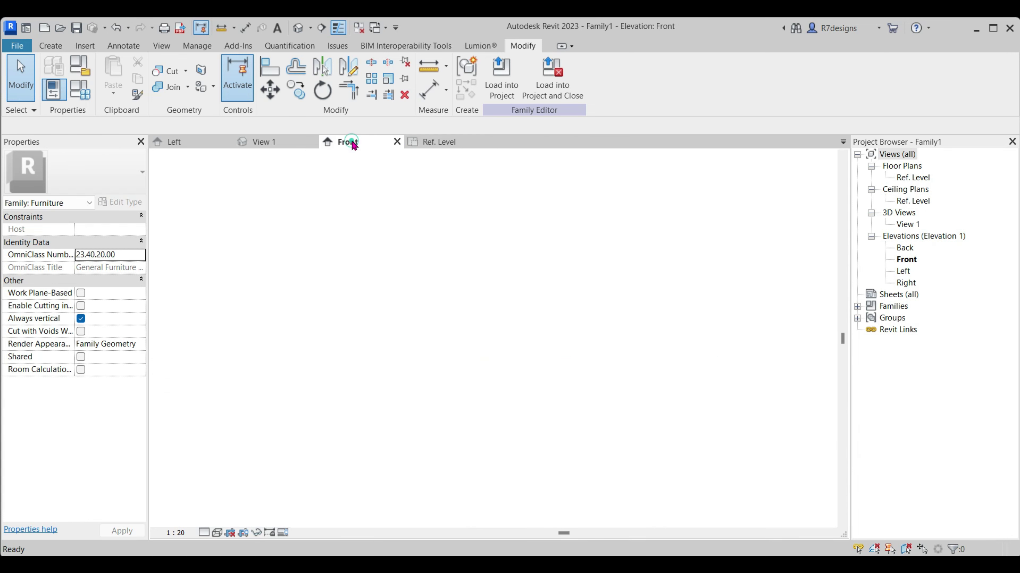
scroll(456, 271, down, 3)
scroll(323, 303, up, 2)
click(517, 386)
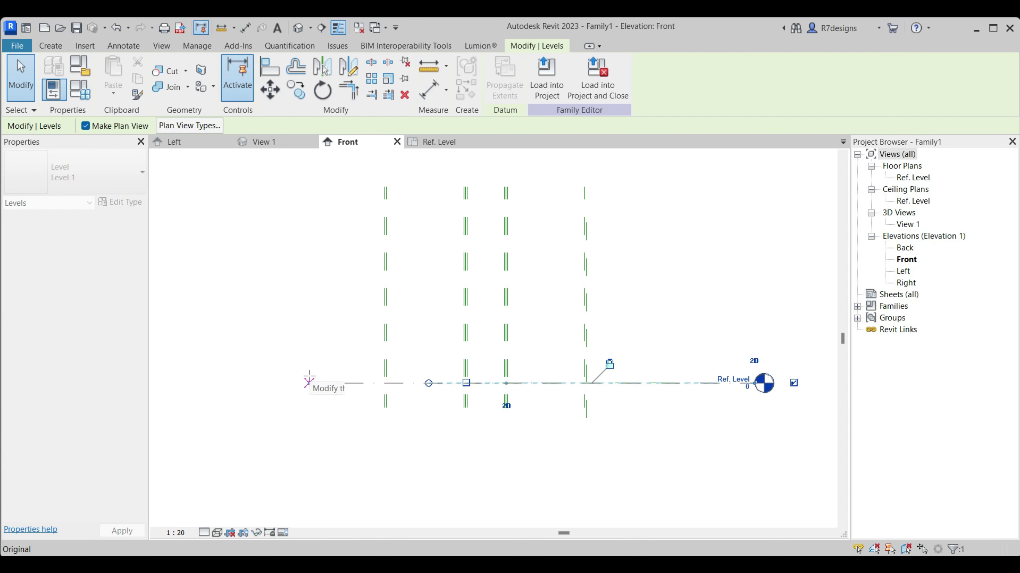
drag(506, 383, 316, 383)
key(Escape)
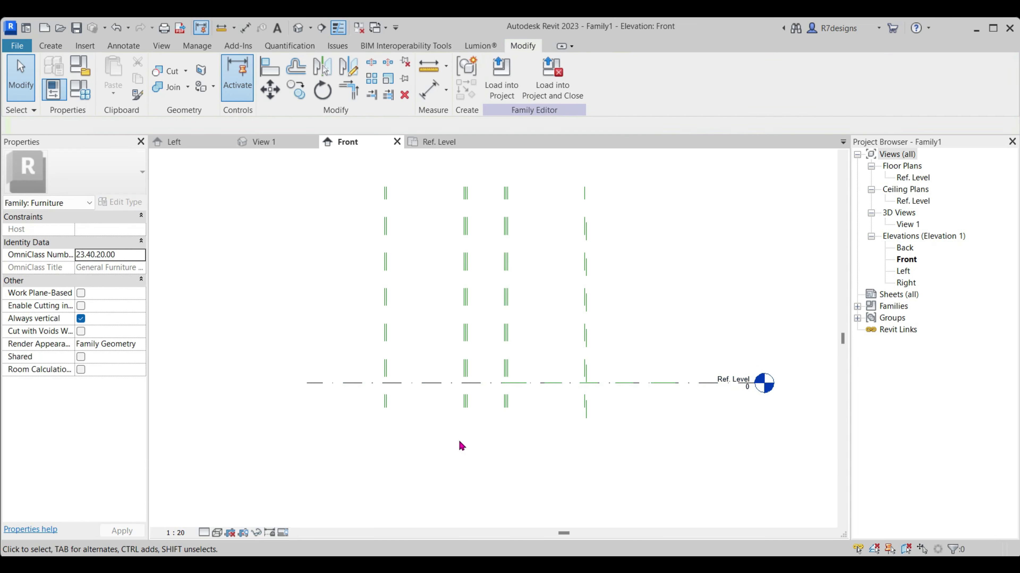
click(563, 384)
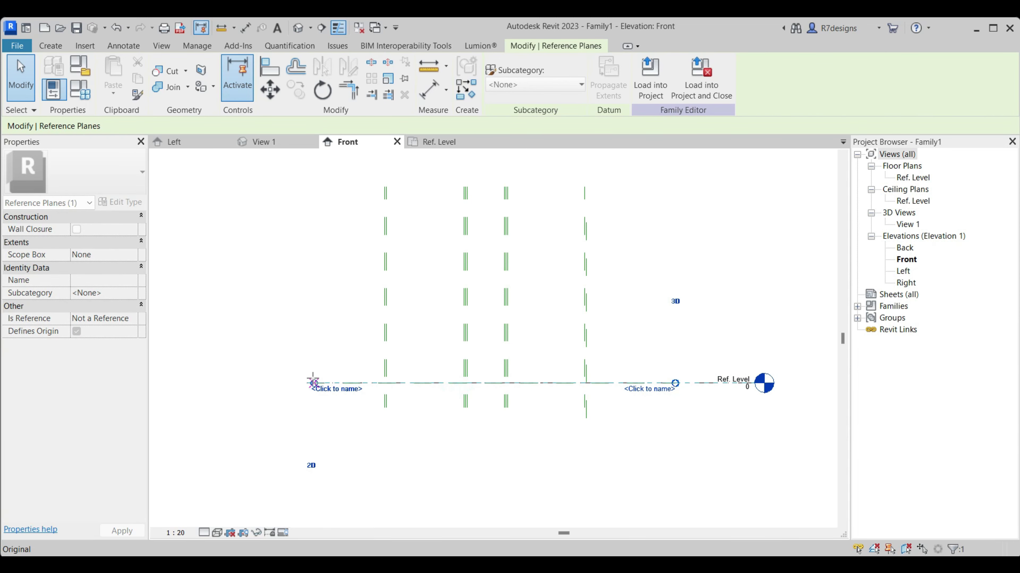
click(421, 451)
scroll(537, 410, down, 2)
scroll(537, 410, up, 1)
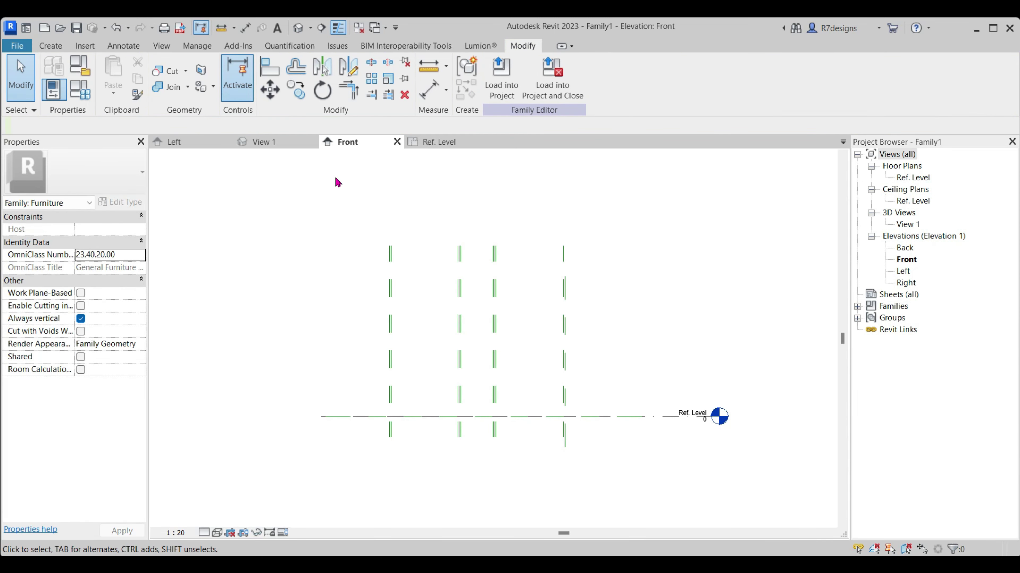
Add picked-line reference planes offset 80 and 2500 above the reference level
click(51, 45)
click(750, 77)
text(80)
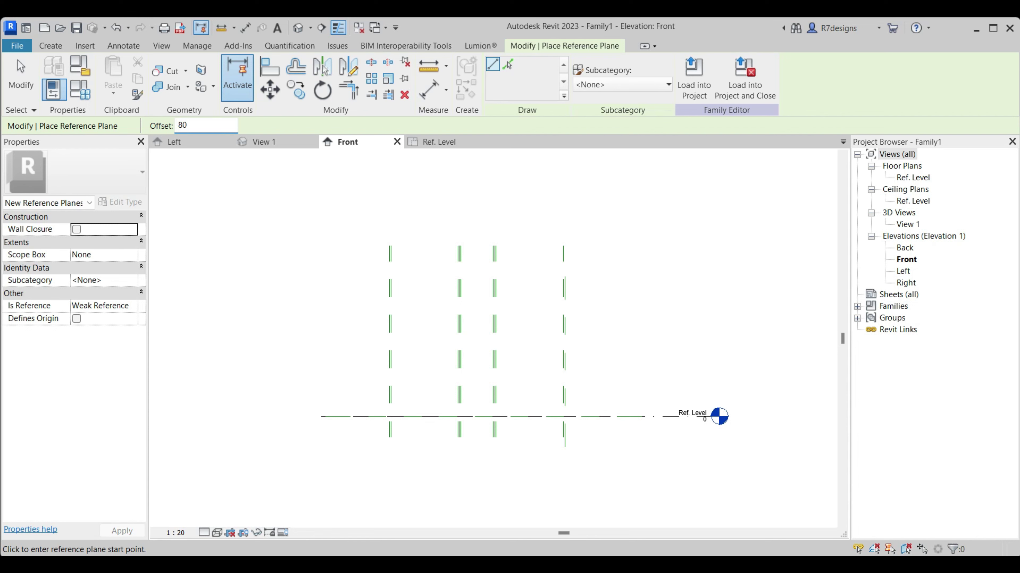
click(507, 64)
click(351, 417)
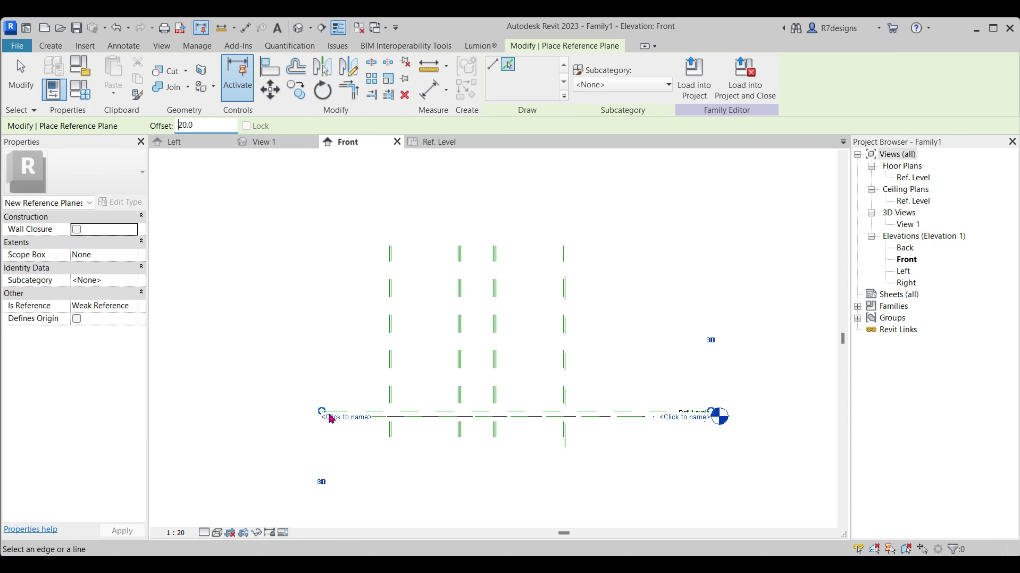
scroll(354, 420, up, 3)
text(2500)
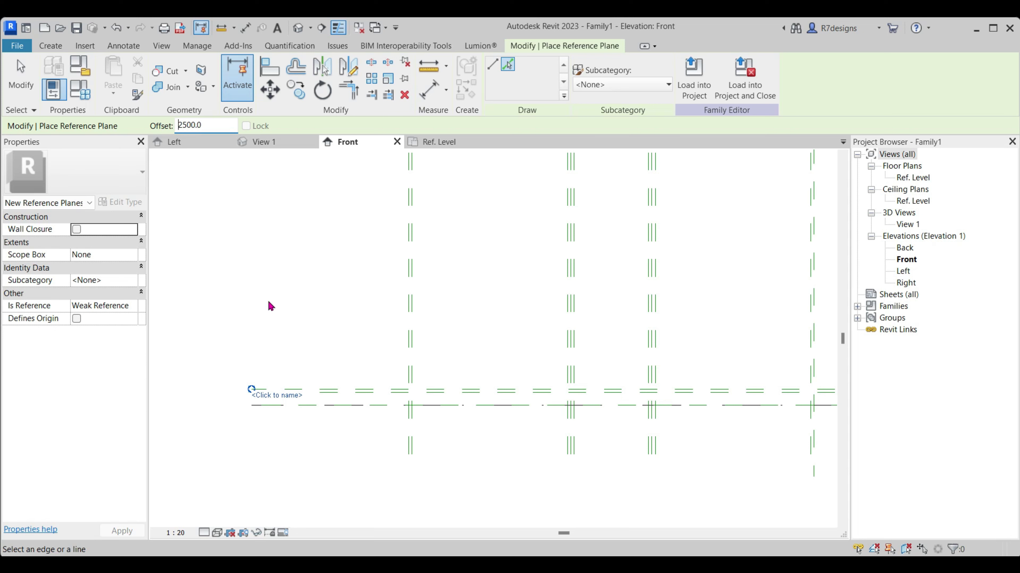
scroll(336, 407, down, 3)
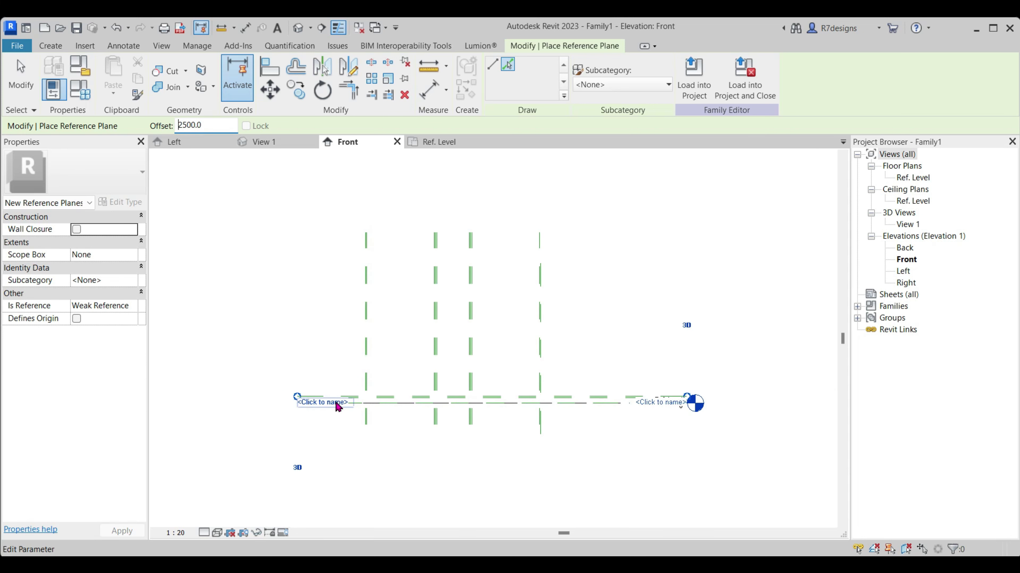
click(366, 429)
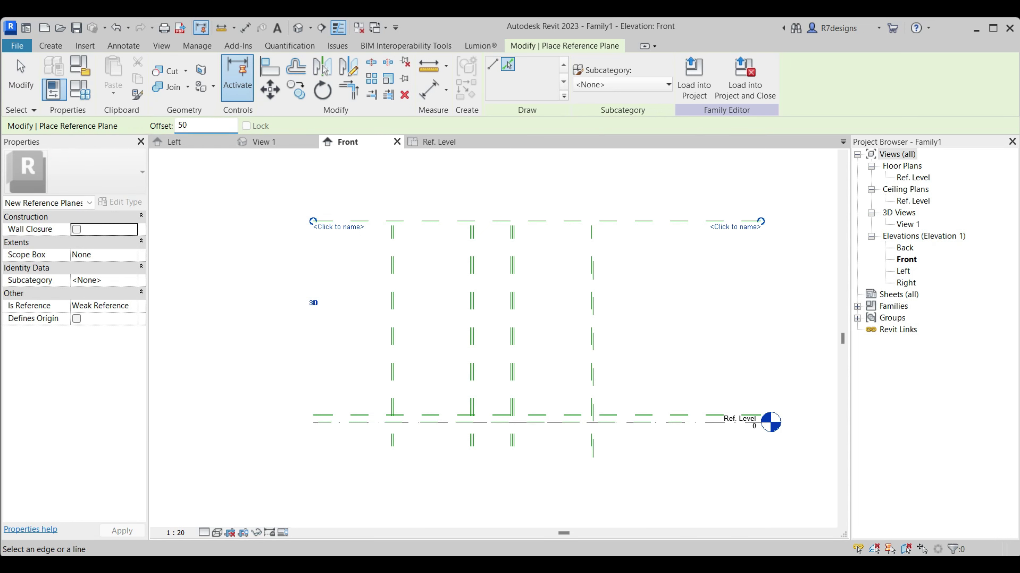
Add offset planes 50 and 20 from the top plane, plus a lower shelf thickness plane
click(435, 226)
text(0.0)
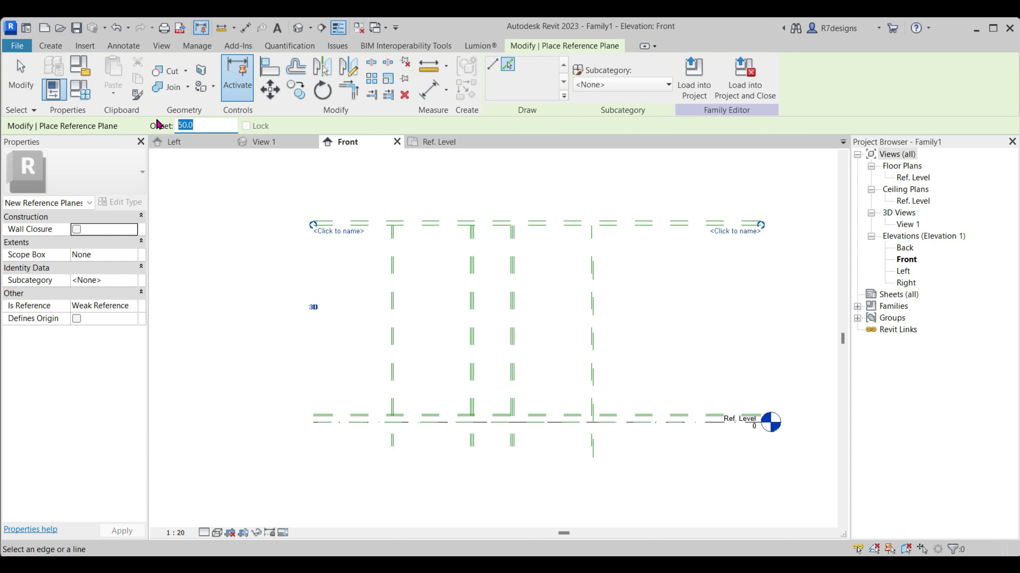
click(352, 424)
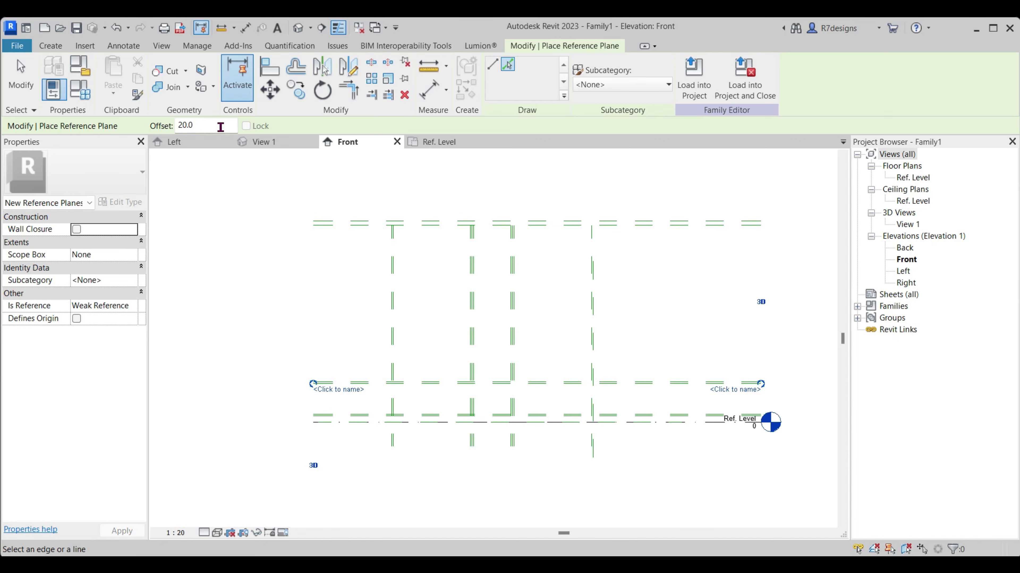
scroll(434, 219, up, 2)
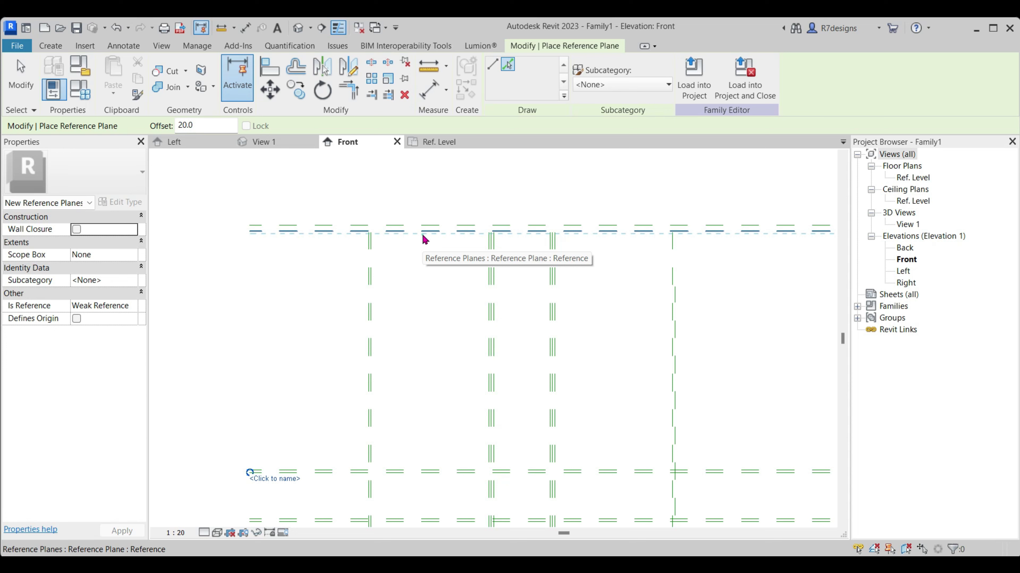
click(425, 240)
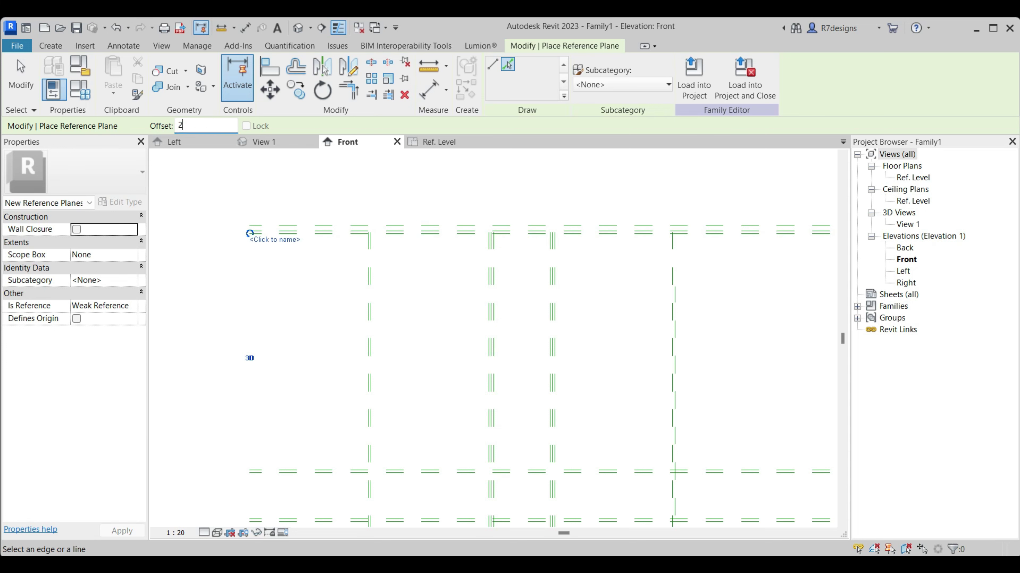
text(00.0)
click(415, 238)
text(20)
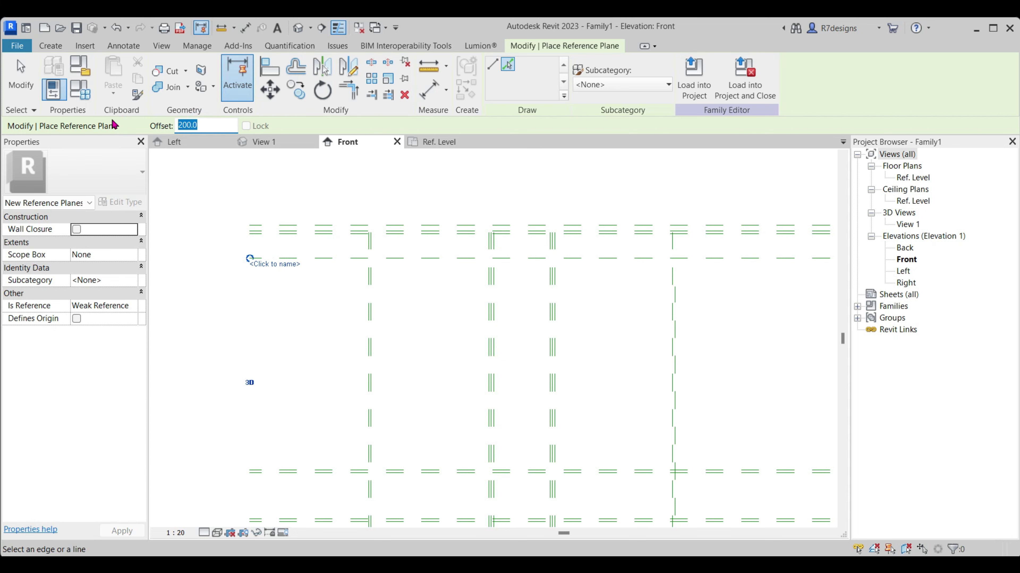
click(425, 260)
Finish placing planes and inspect the Center (Left/Right) reference plane
click(24, 96)
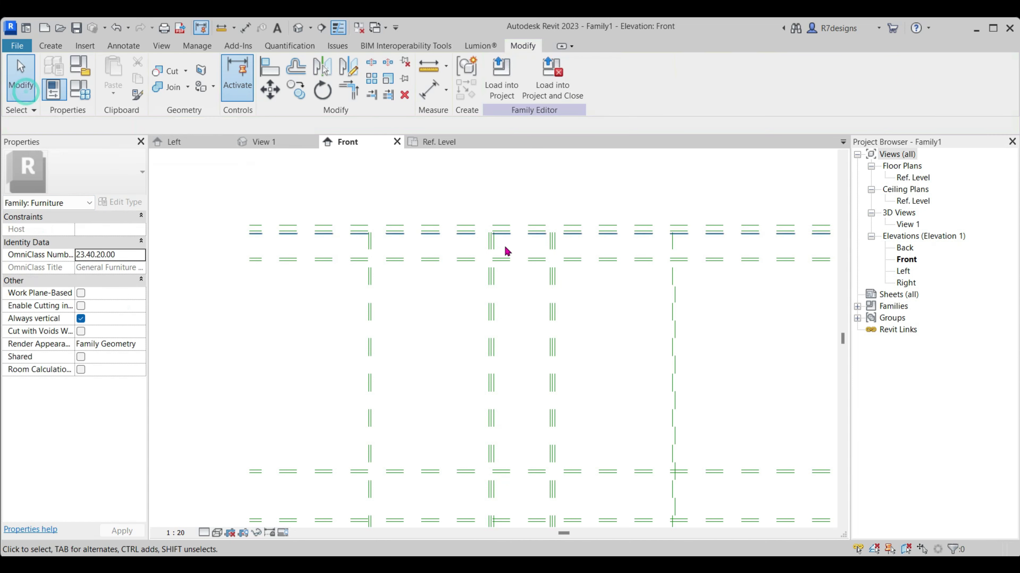
scroll(482, 251, down, 2)
scroll(510, 253, up, 3)
scroll(509, 273, down, 3)
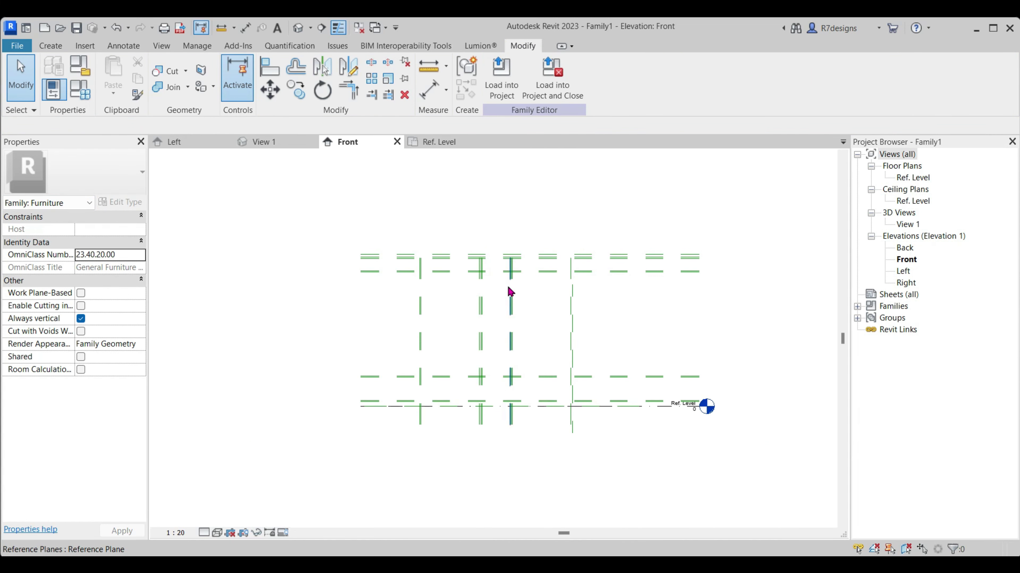
scroll(578, 382, up, 2)
click(572, 445)
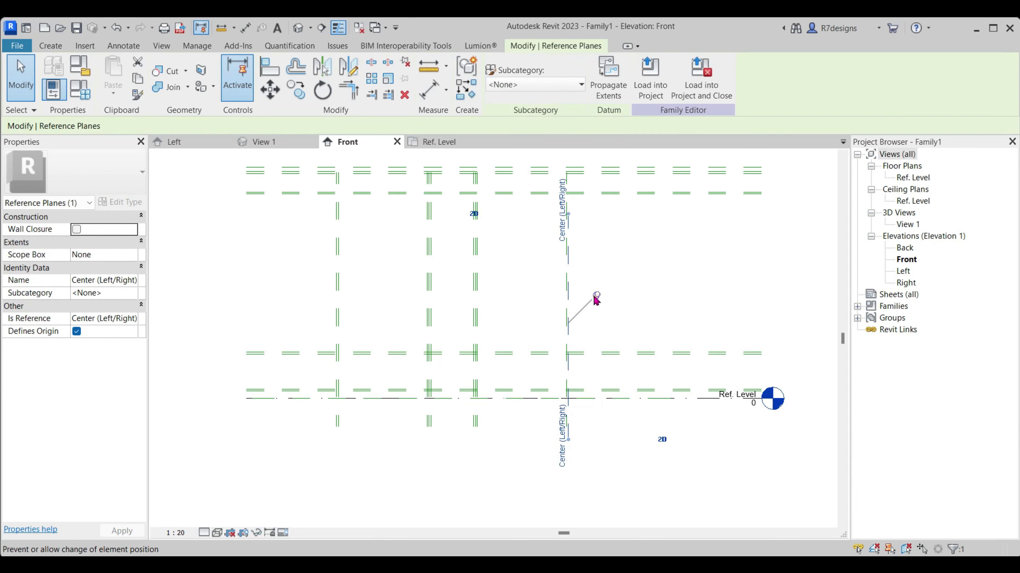
scroll(563, 445, up, 2)
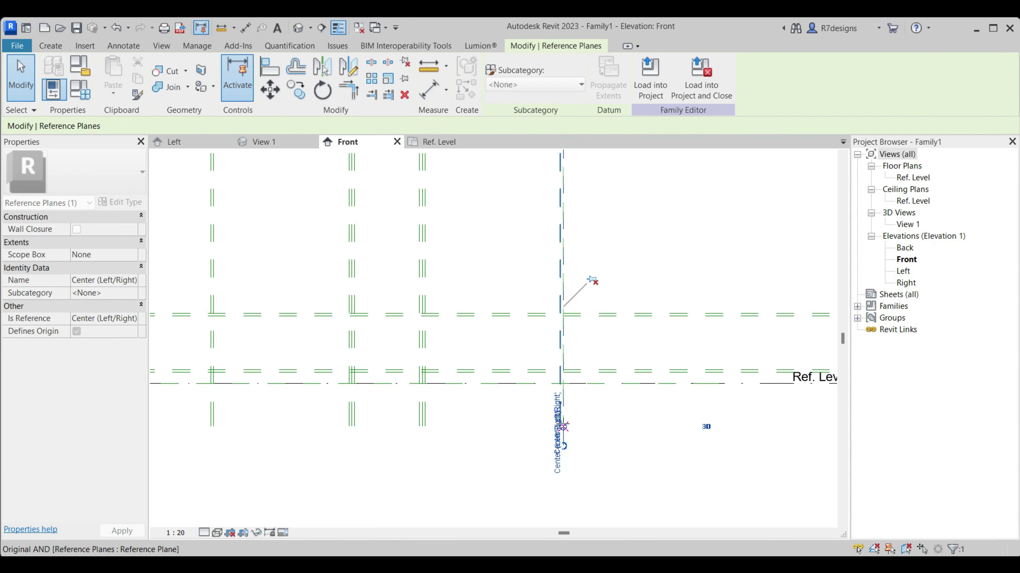
click(598, 422)
click(571, 406)
click(621, 446)
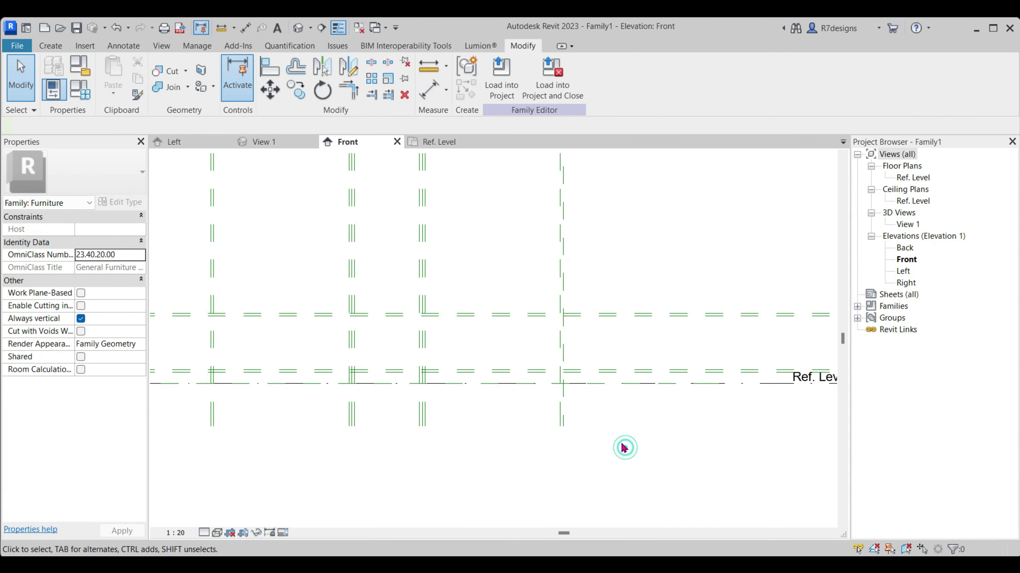
scroll(622, 446, down, 2)
scroll(600, 307, up, 1)
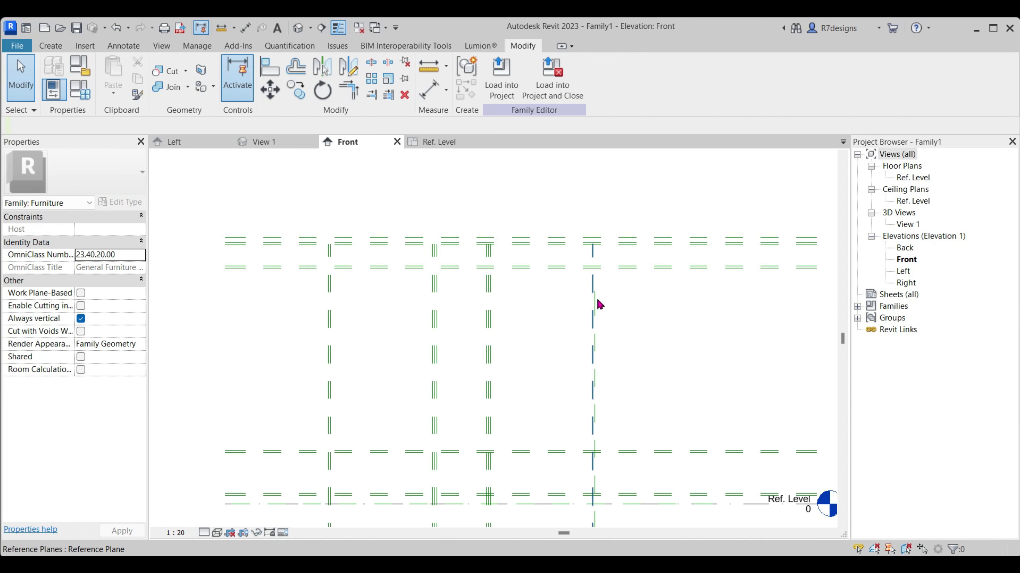
click(600, 306)
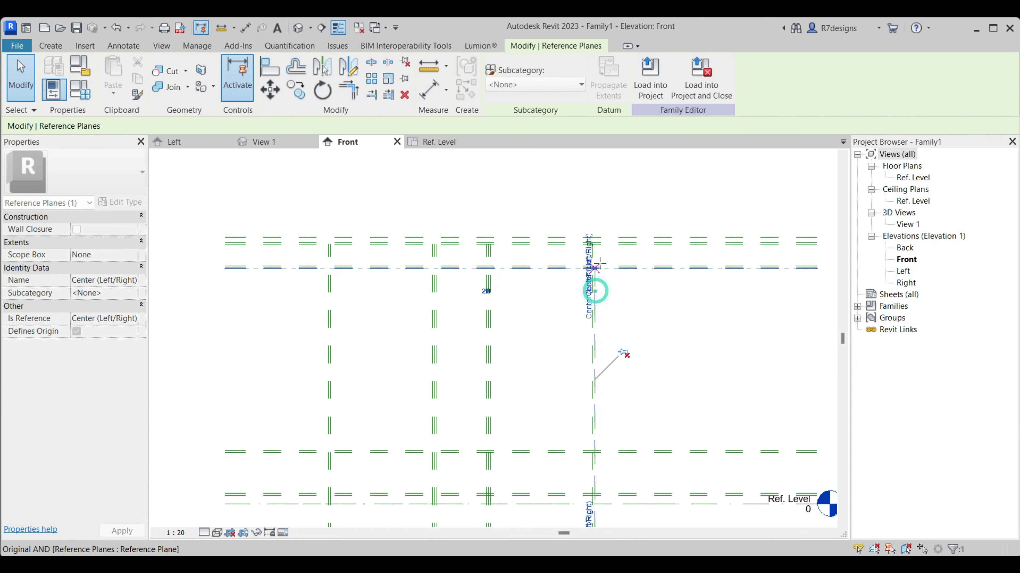
click(676, 329)
scroll(717, 313, down, 2)
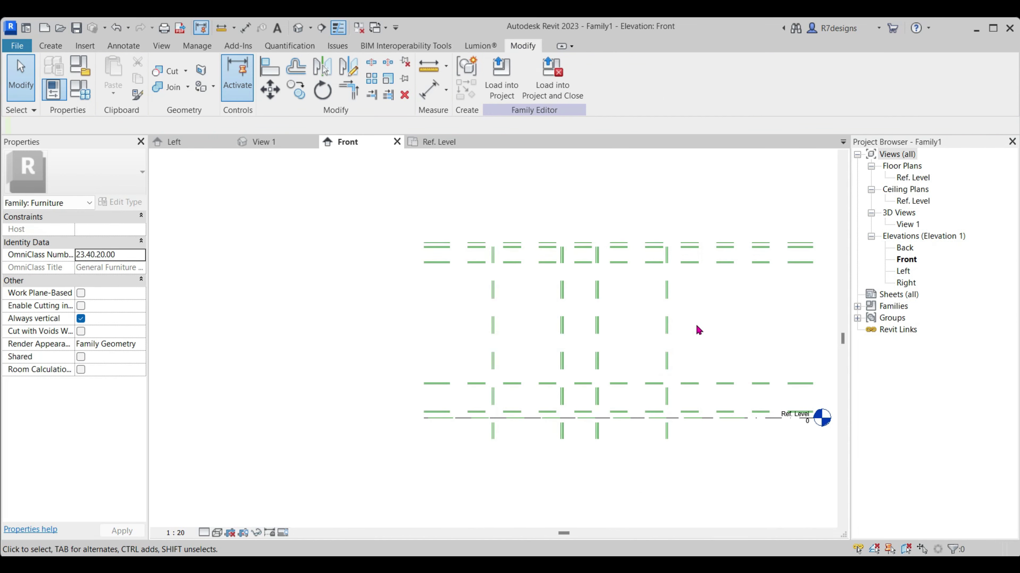
scroll(595, 386, up, 2)
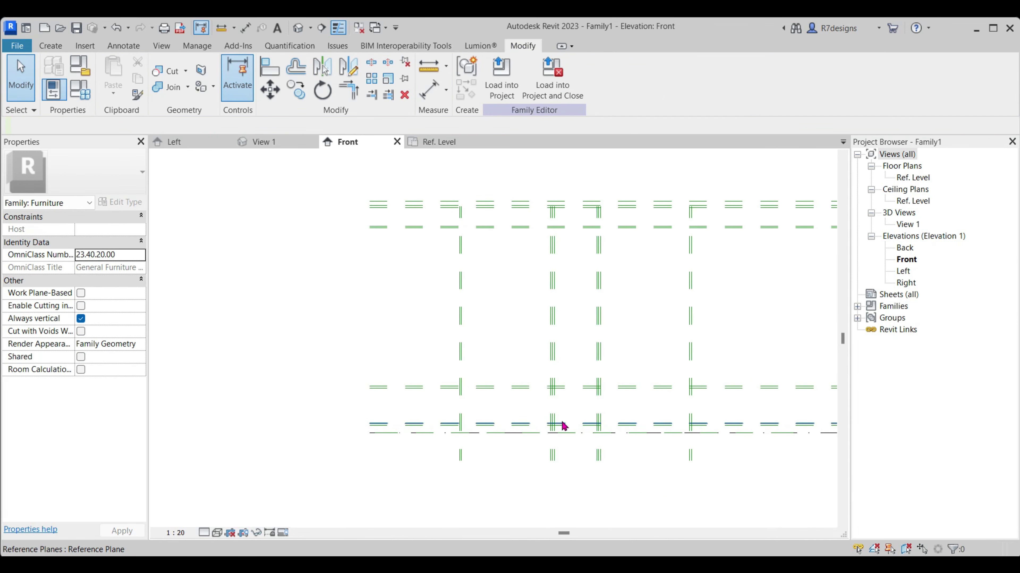
Draw horizontal shelf reference planes spanning the shelving outline from left to right
click(50, 45)
click(752, 78)
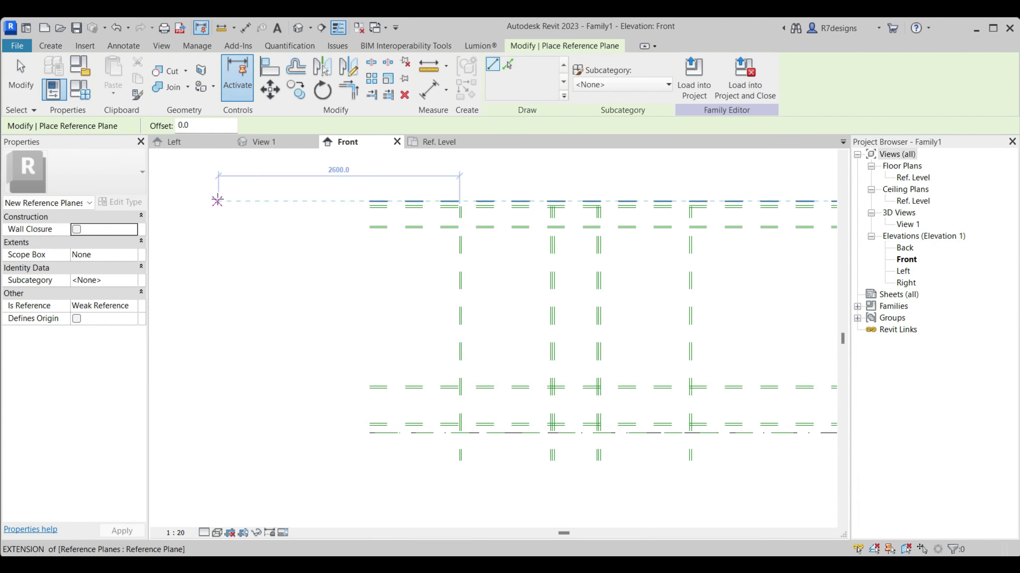
click(370, 357)
scroll(443, 333, down, 2)
click(694, 347)
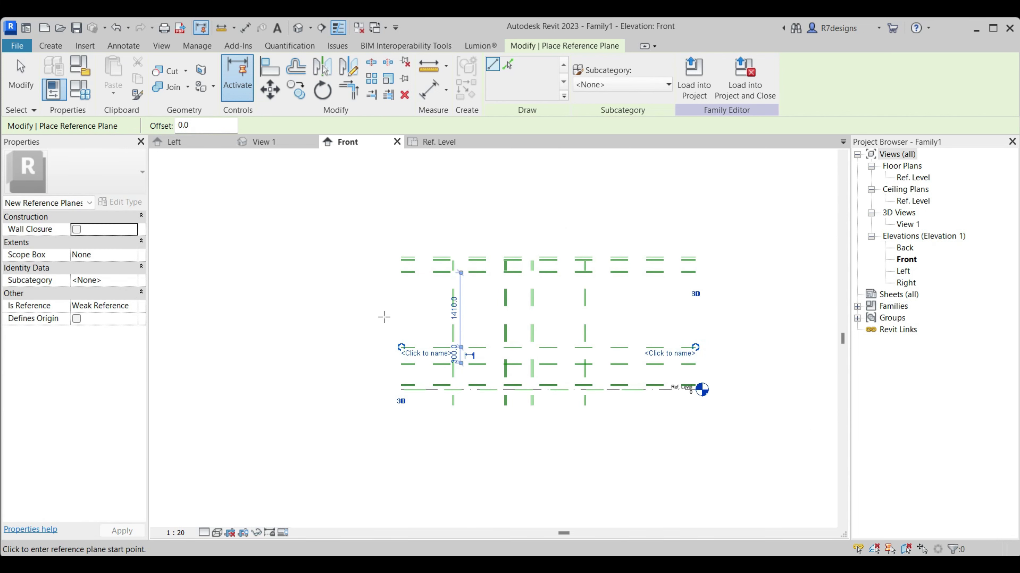
click(401, 326)
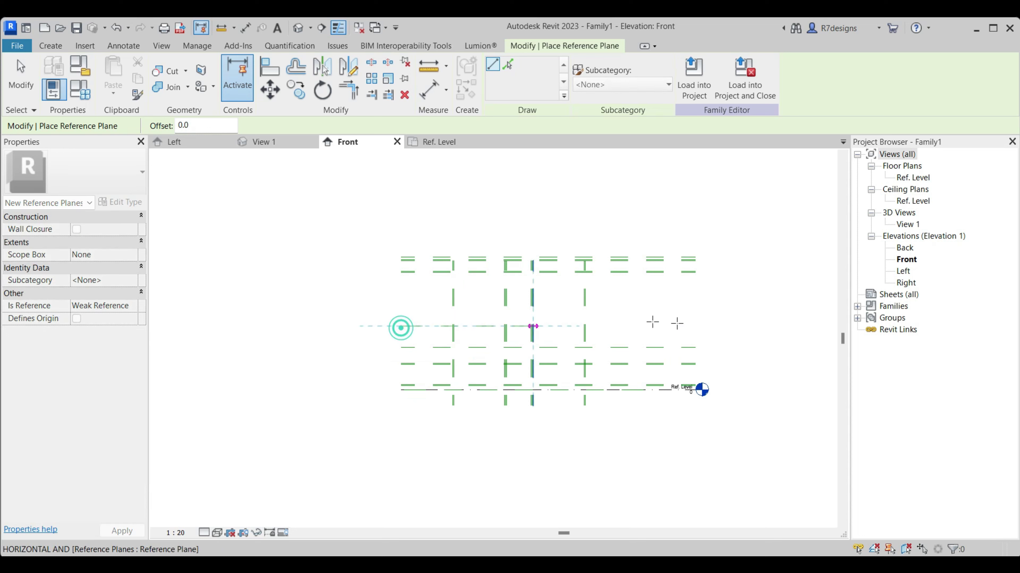
click(694, 326)
click(401, 300)
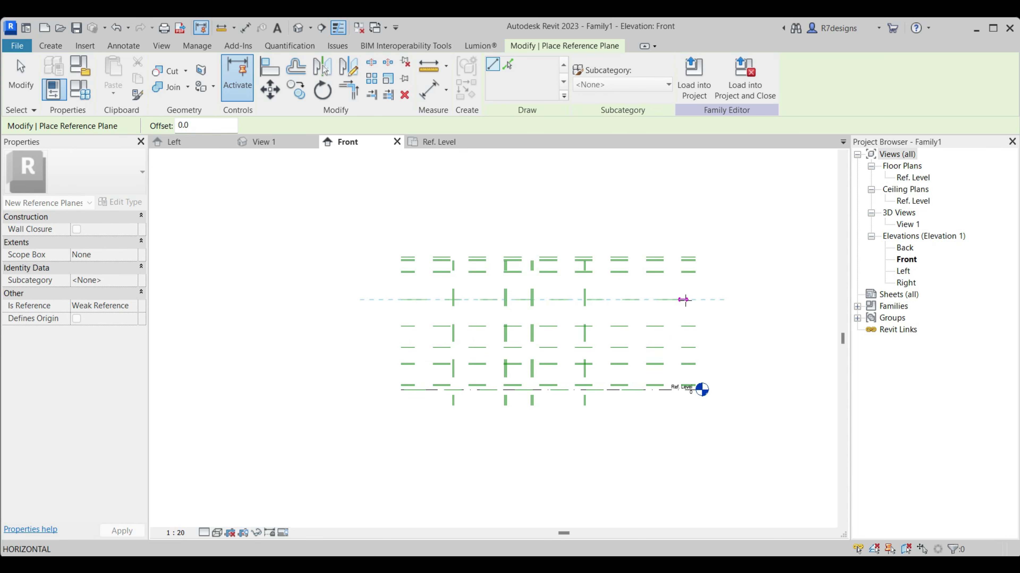
click(694, 300)
click(21, 76)
Dimension the 50 gap between the top planes and the 20 top thickness
click(428, 88)
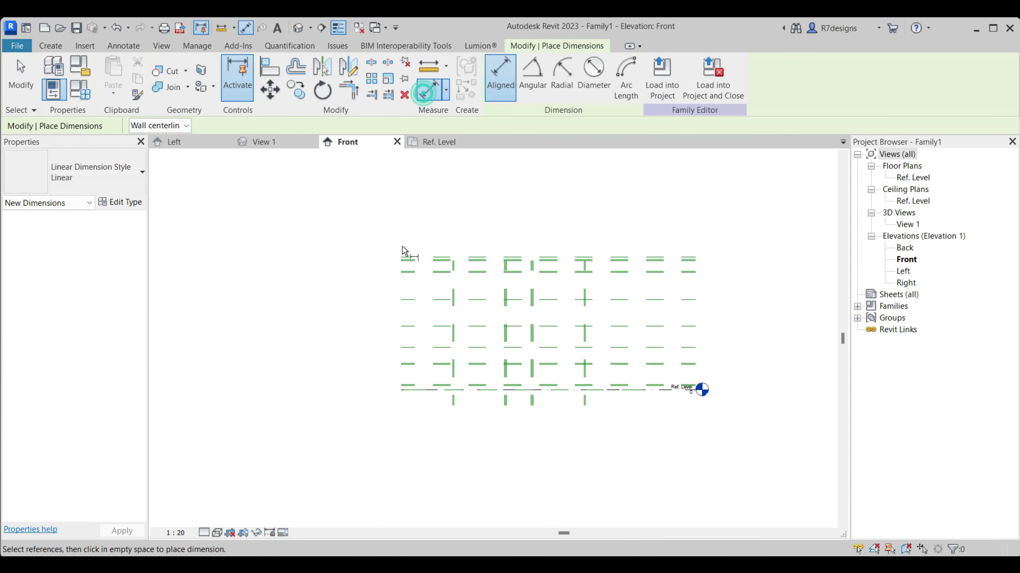
scroll(405, 252, up, 3)
click(408, 285)
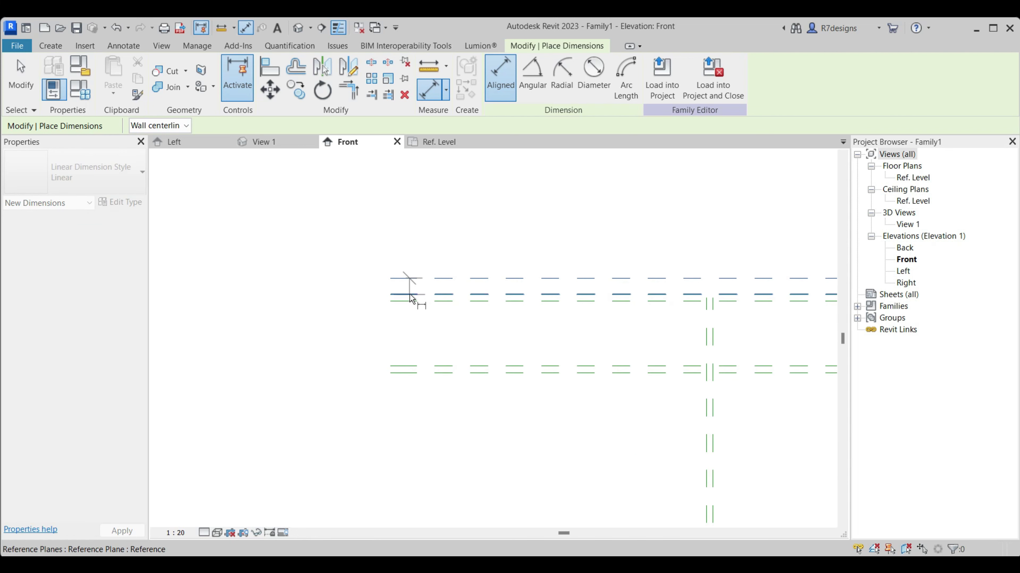
scroll(405, 291, up, 1)
click(295, 300)
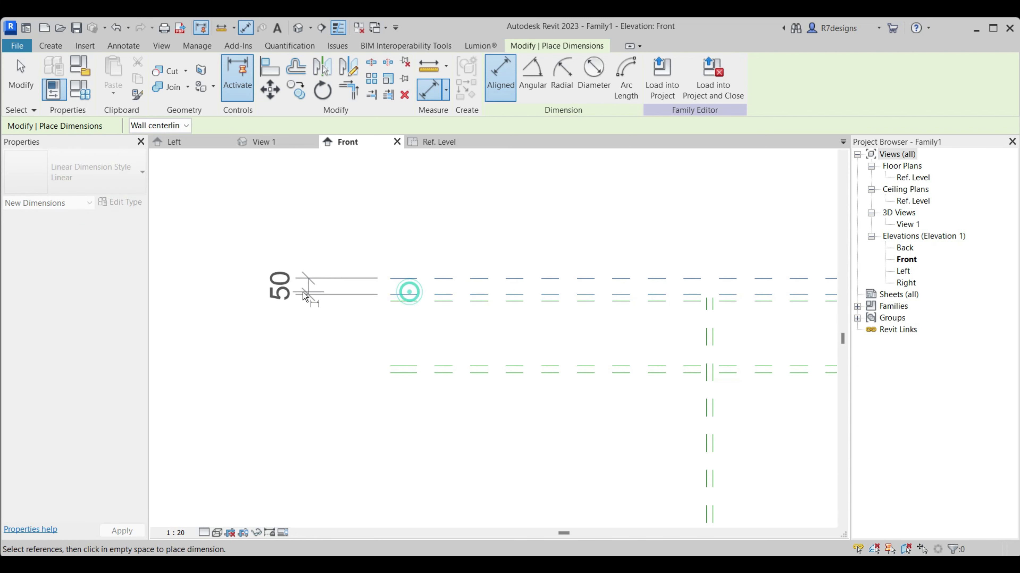
click(430, 298)
click(395, 316)
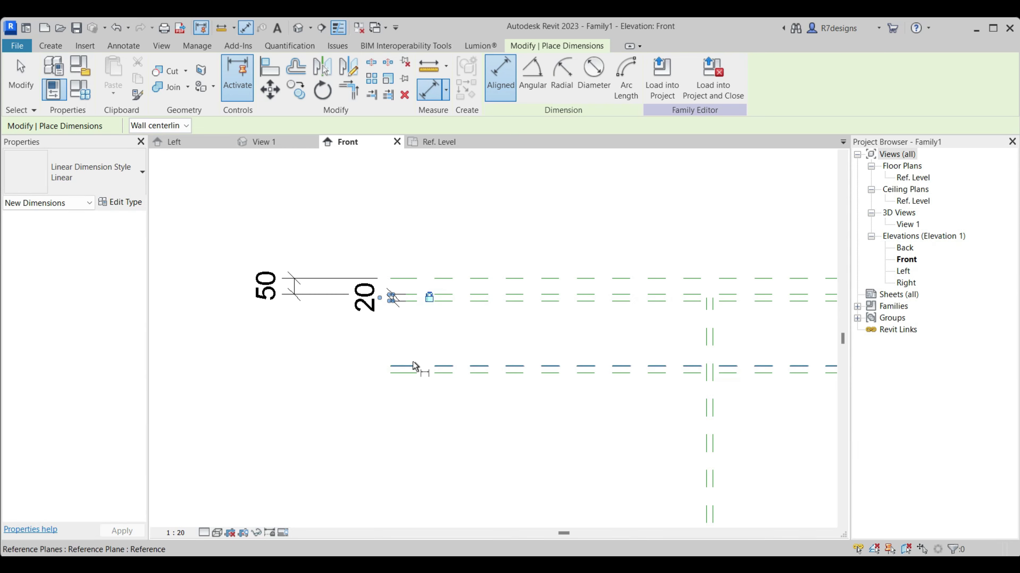
click(415, 370)
Add the 20 thickness dimension for the lower shelf planes
scroll(414, 383, down, 4)
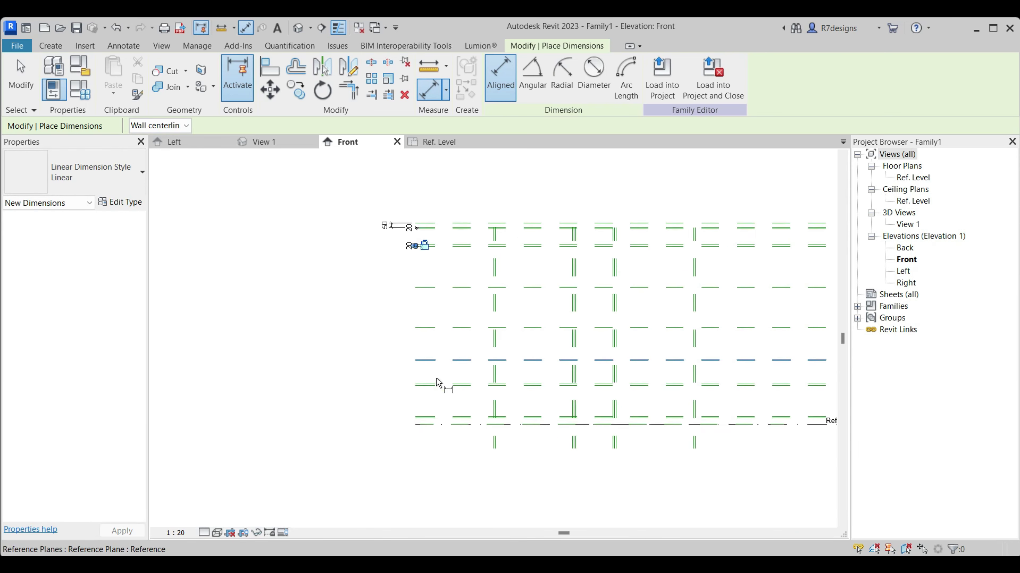
scroll(444, 398, up, 3)
click(442, 396)
scroll(448, 412, down, 2)
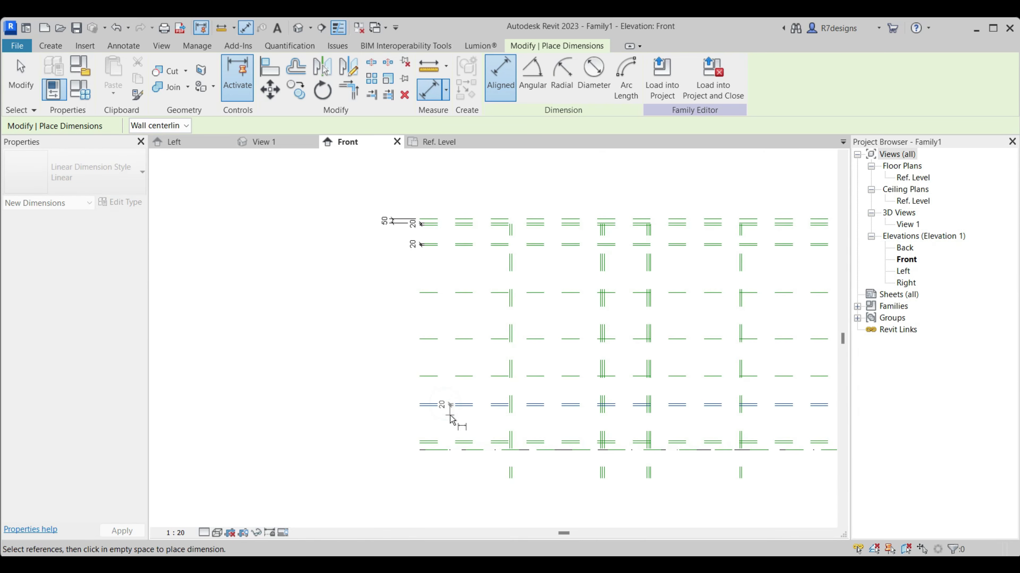
click(428, 421)
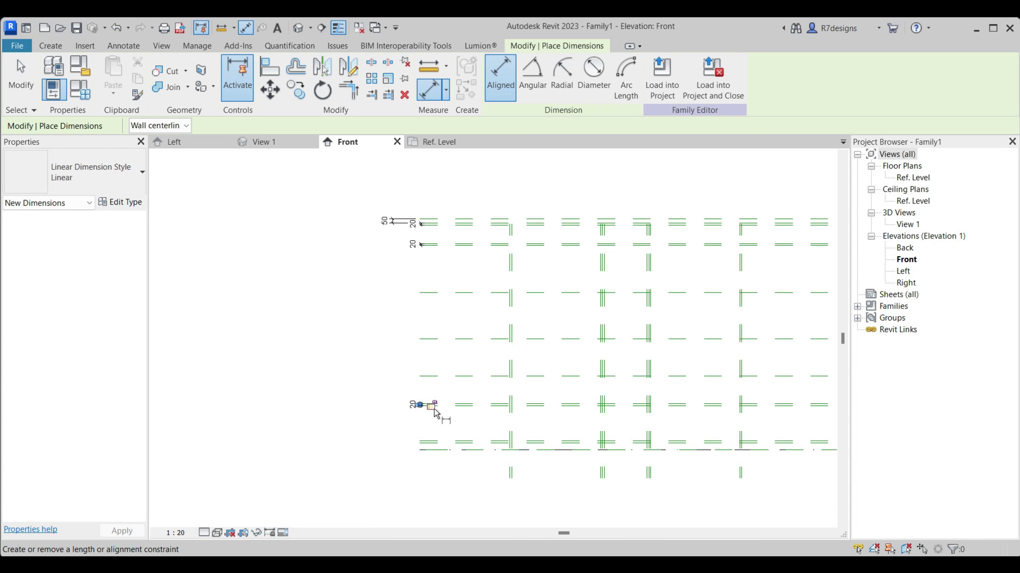
click(451, 441)
scroll(449, 447, up, 2)
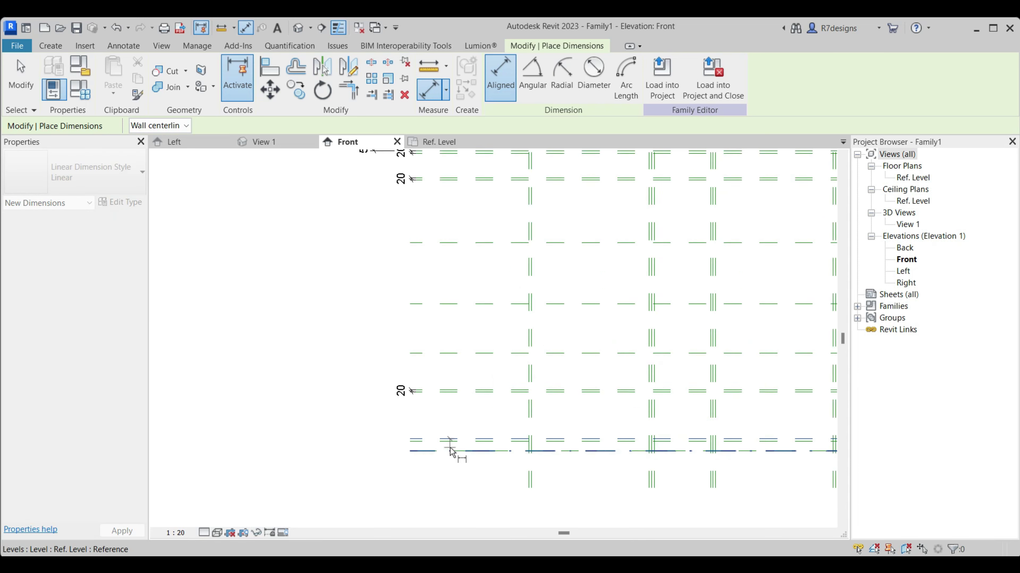
scroll(450, 447, up, 2)
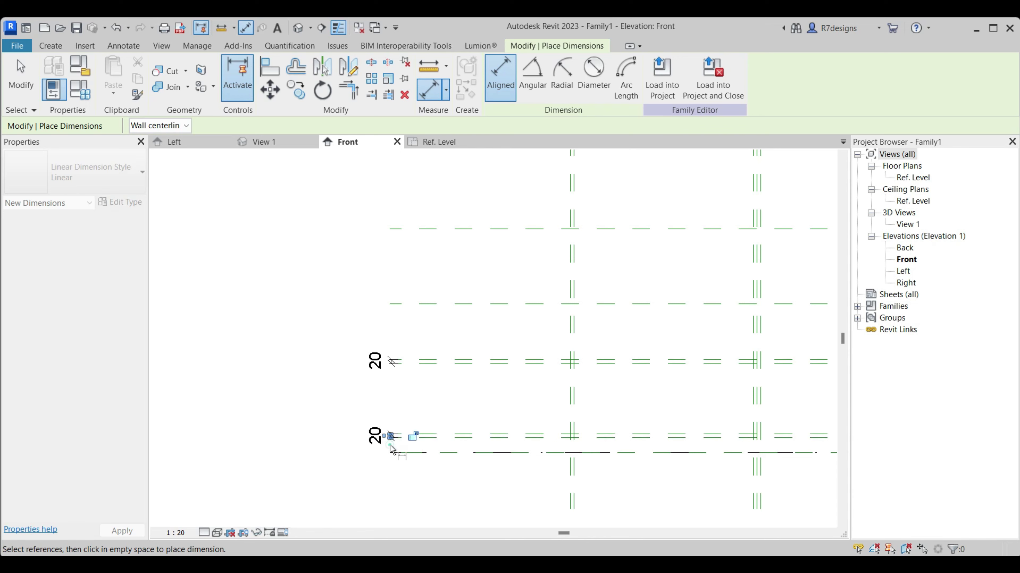
Dimension the bottom 80 offset and the overall 2500 height from the reference level
click(433, 437)
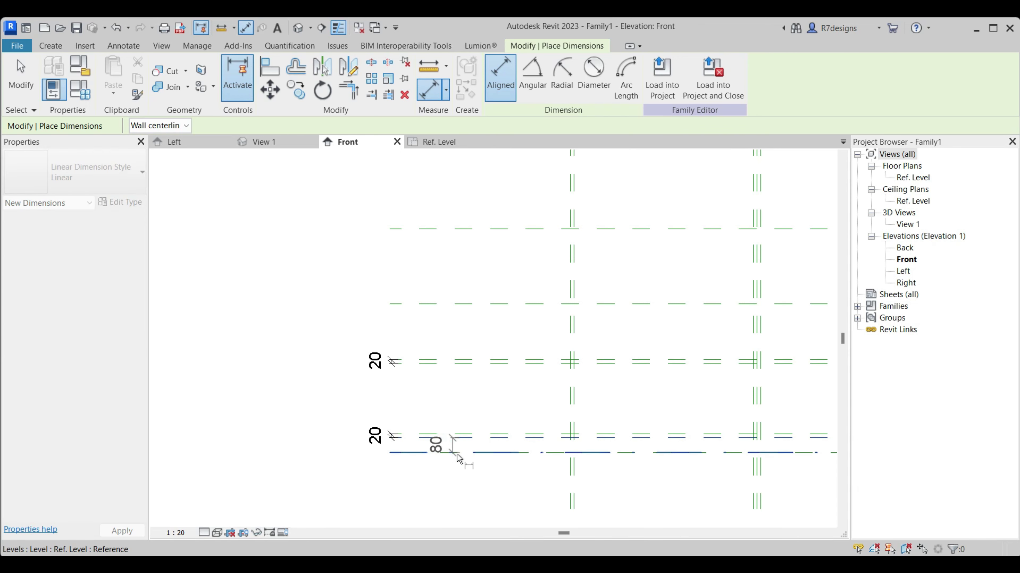
scroll(435, 474, down, 2)
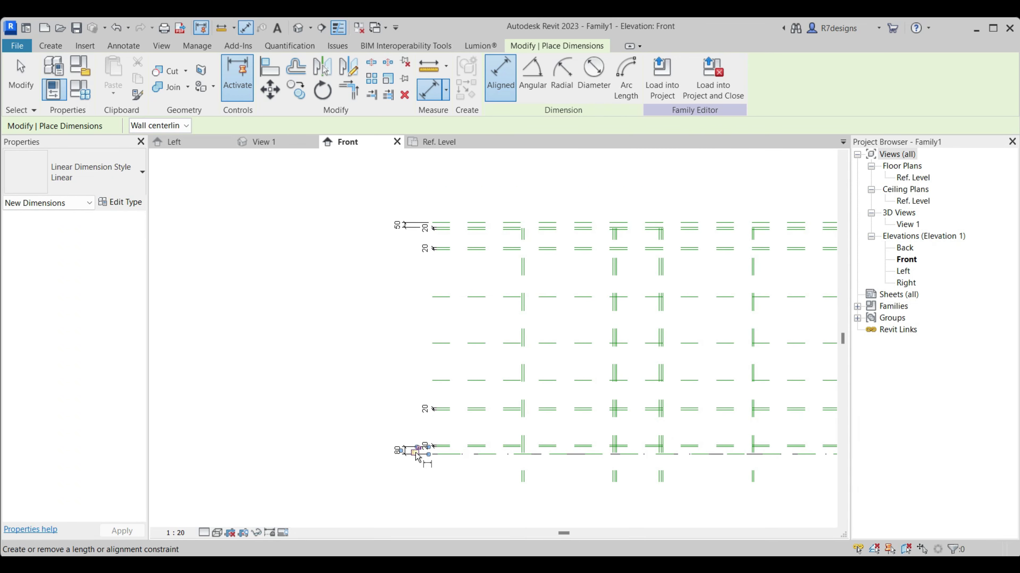
scroll(409, 461, up, 2)
click(486, 460)
scroll(490, 229, down, 2)
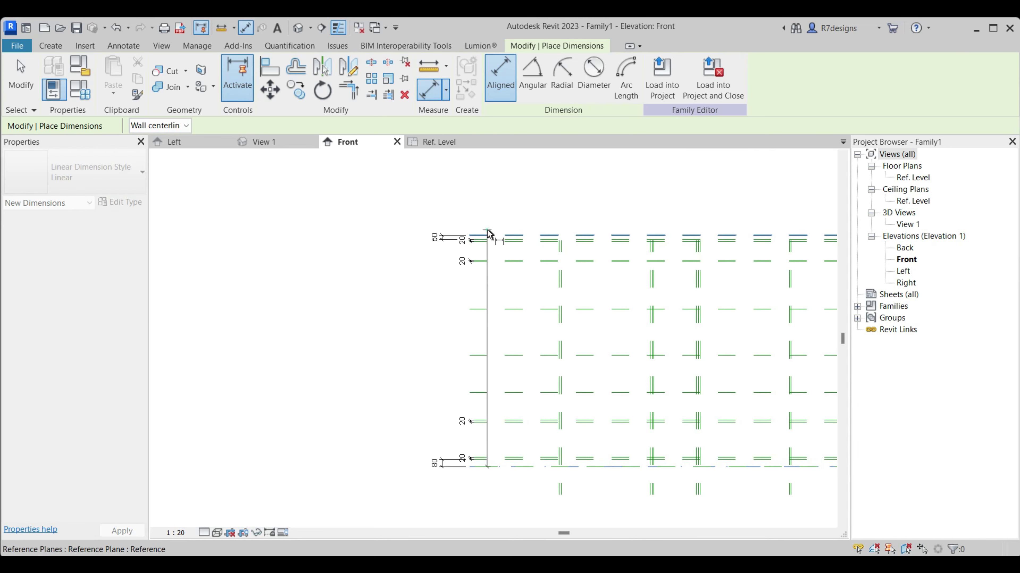
click(487, 233)
click(442, 306)
click(21, 80)
Chain an aligned dimension across the five shelf planes and make its gaps EQ
scroll(432, 289, down, 1)
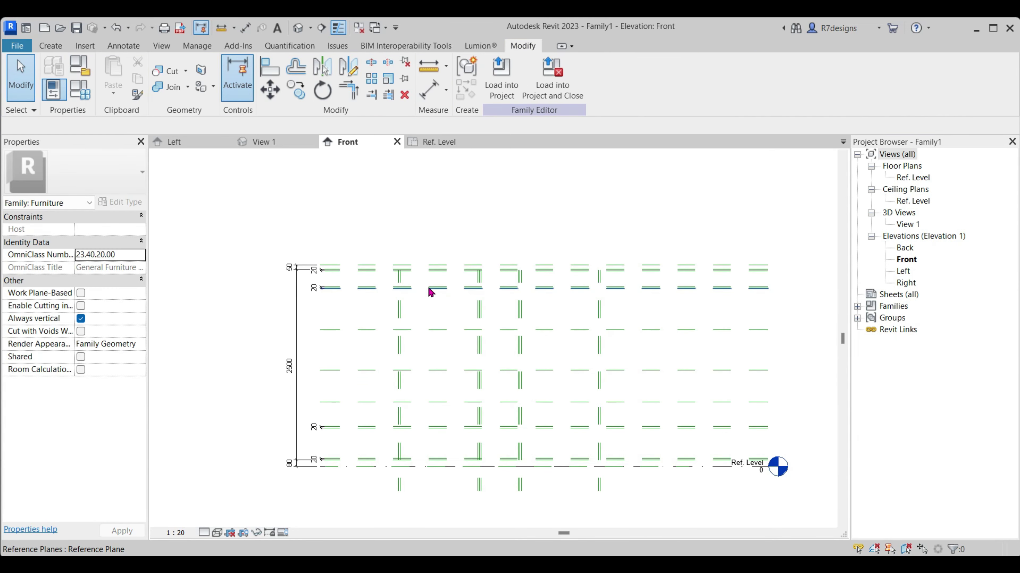
click(429, 90)
click(560, 289)
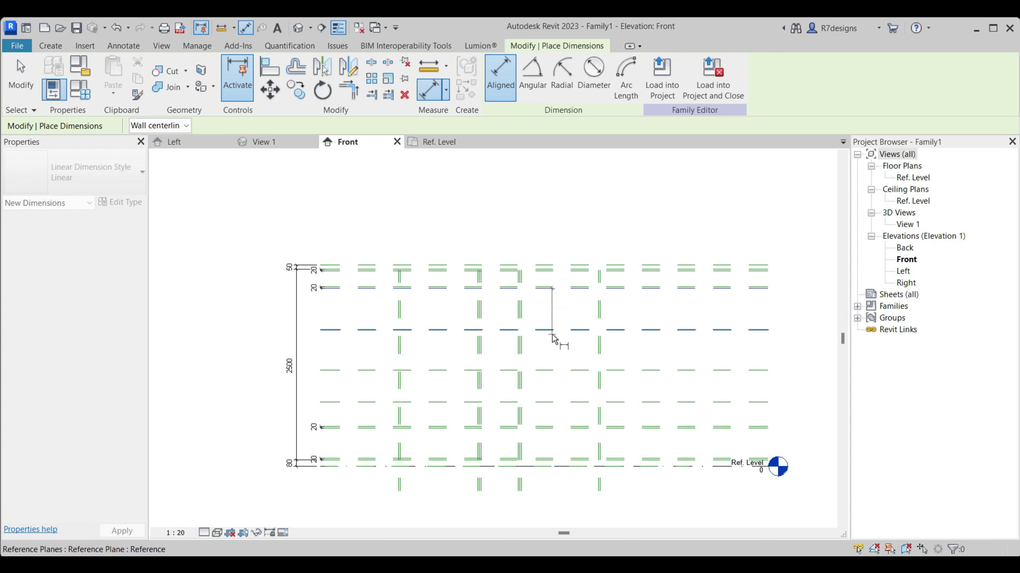
click(554, 330)
click(554, 370)
click(554, 402)
click(554, 426)
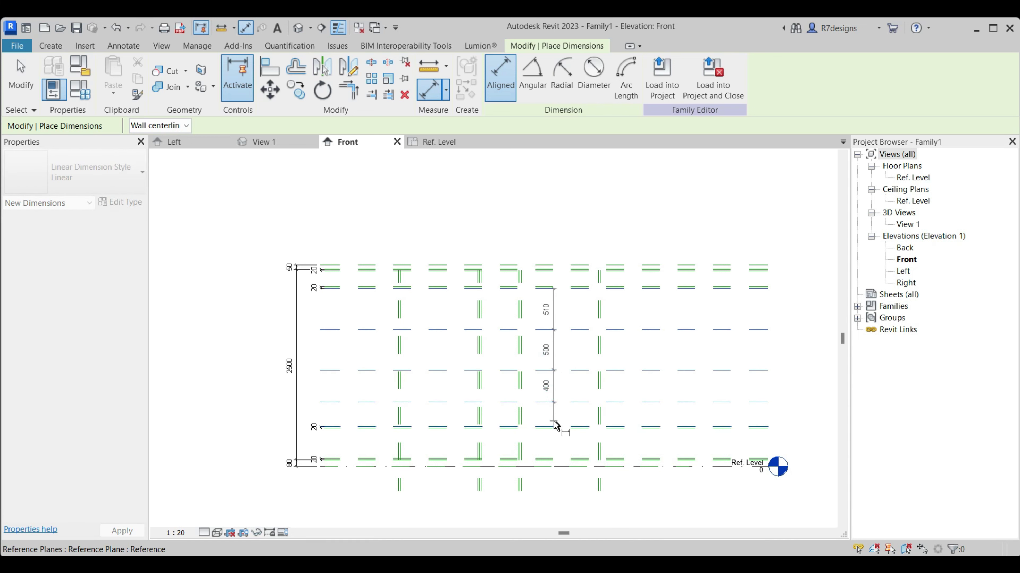
click(641, 357)
click(664, 358)
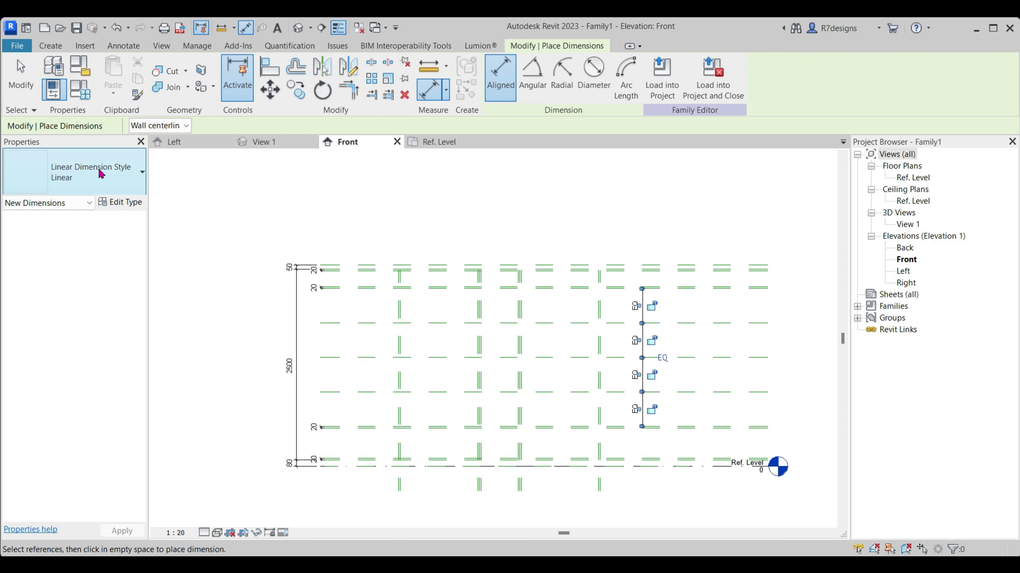
key(Escape)
key(Escape)
Move the EQ dimension string beside the 2500 height dimension
click(641, 352)
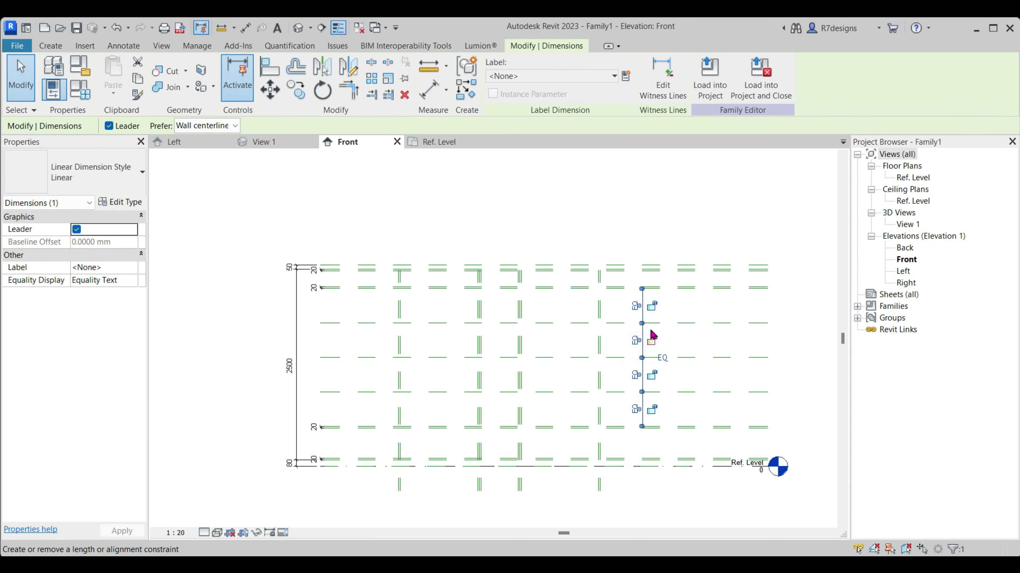
scroll(642, 333, up, 2)
mouse_move(642, 335)
mouse_down()
mouse_move(694, 329)
mouse_move(353, 335)
mouse_up()
scroll(694, 329, down, 2)
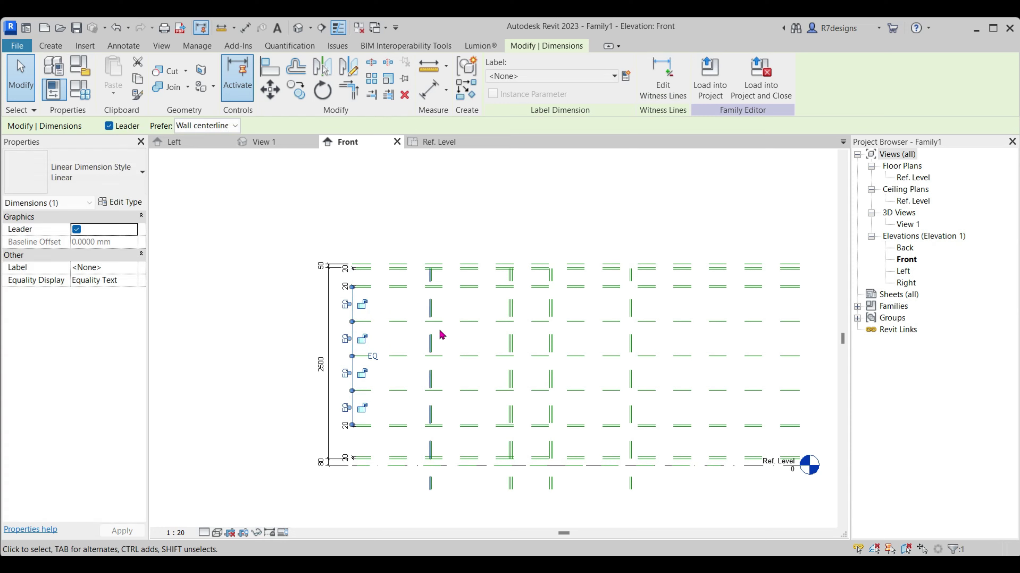
click(709, 309)
scroll(423, 390, up, 3)
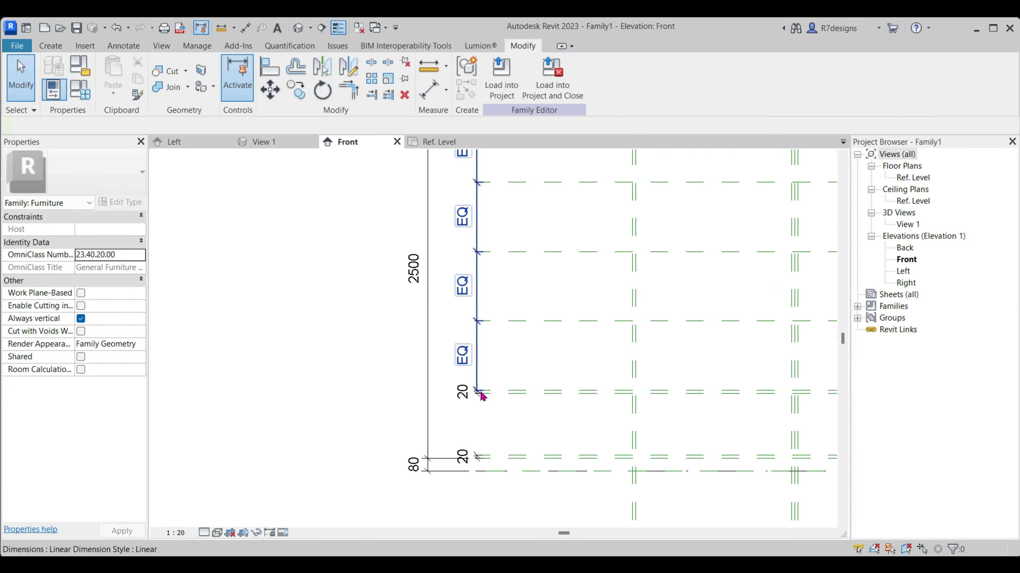
Try copying a shelf reference plane, then cancel the copy
click(494, 321)
click(307, 99)
scroll(554, 402, up, 3)
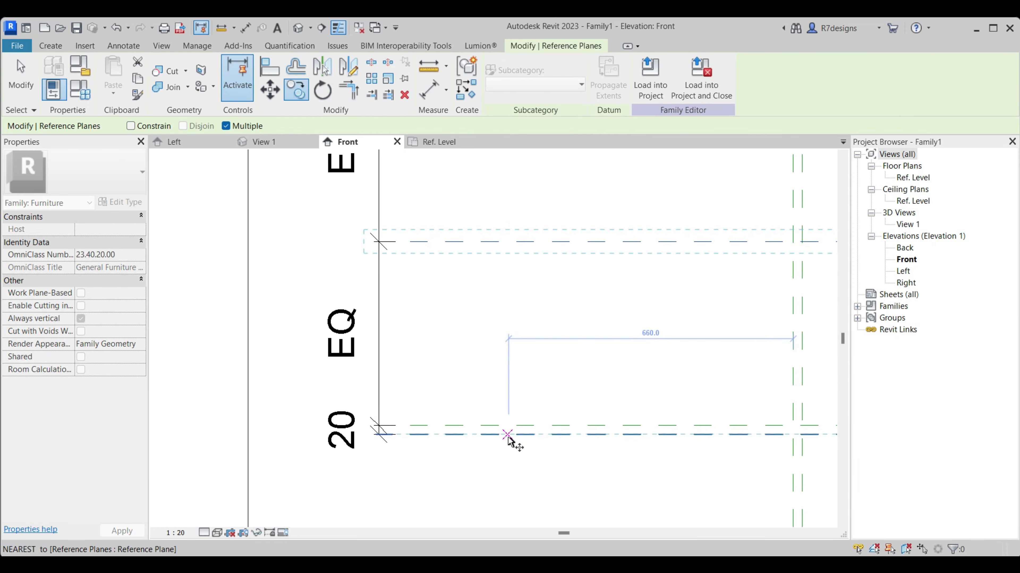
click(508, 426)
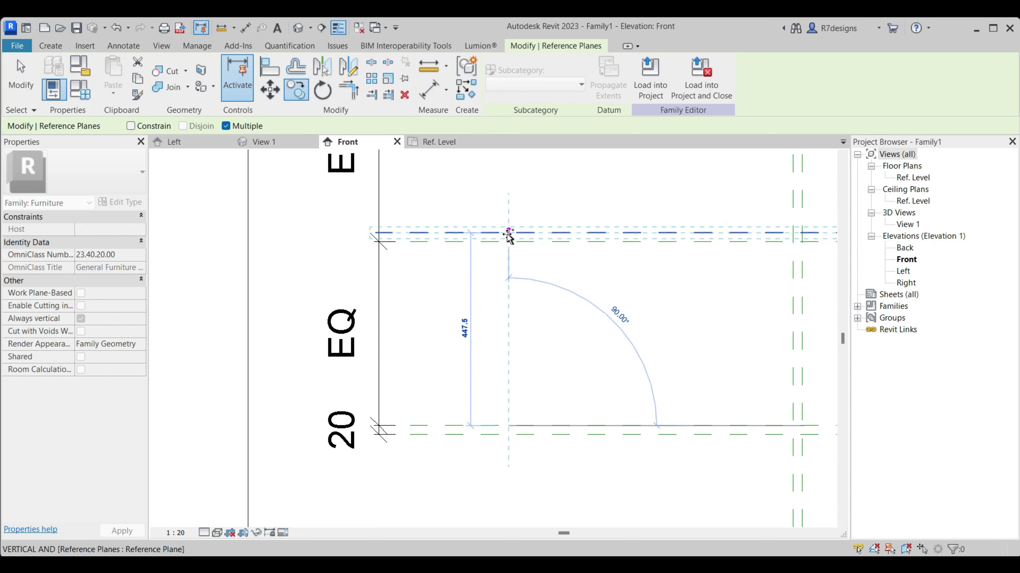
scroll(520, 237, down, 2)
scroll(518, 191, up, 1)
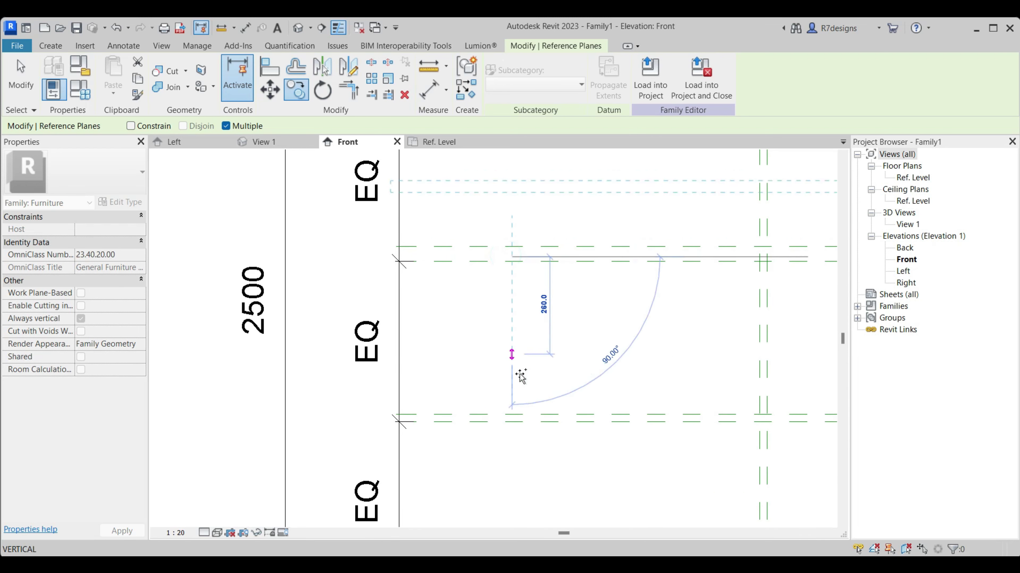
scroll(522, 402, down, 3)
click(29, 88)
scroll(490, 271, up, 2)
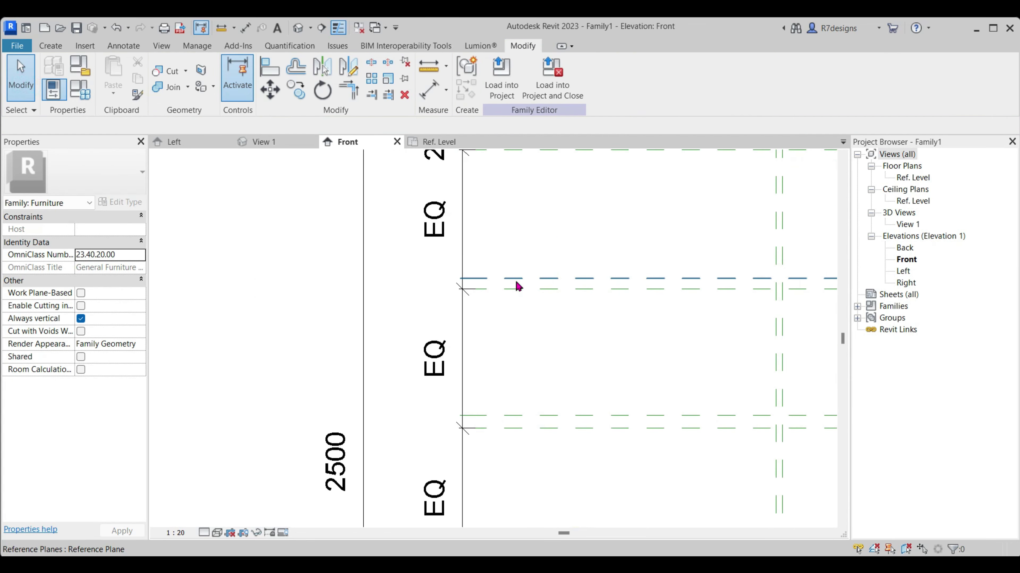
Set the upper and lower shelf planes to 20 offsets via their temporary dimensions
click(516, 285)
scroll(642, 301, up, 2)
click(742, 281)
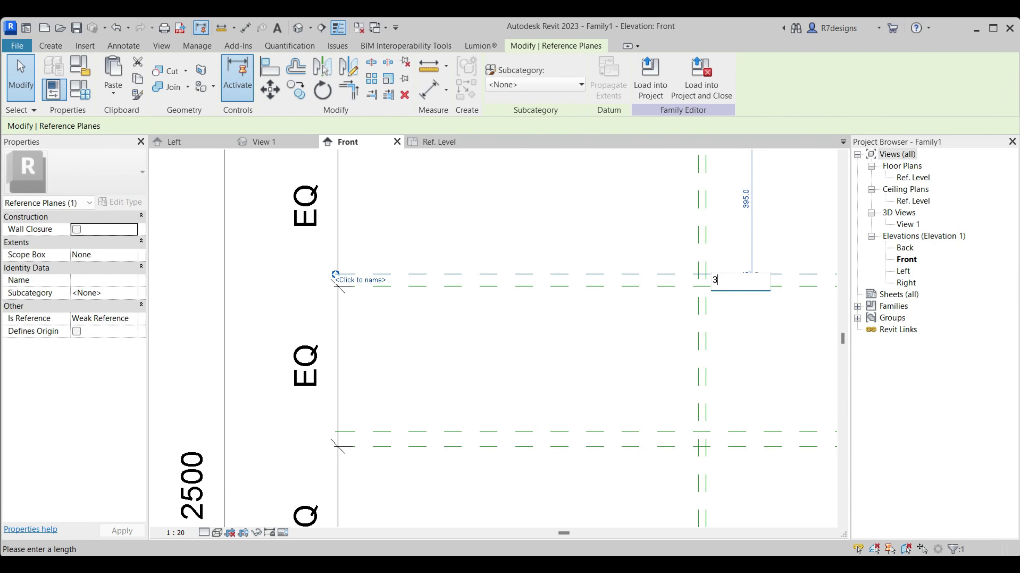
text(20)
key(Return)
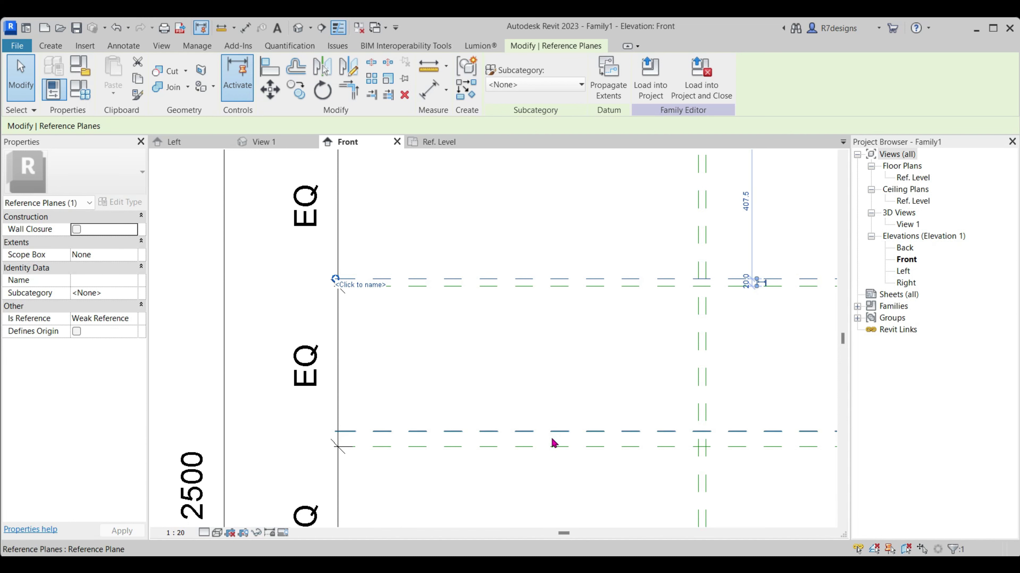
click(554, 432)
click(742, 441)
text(20)
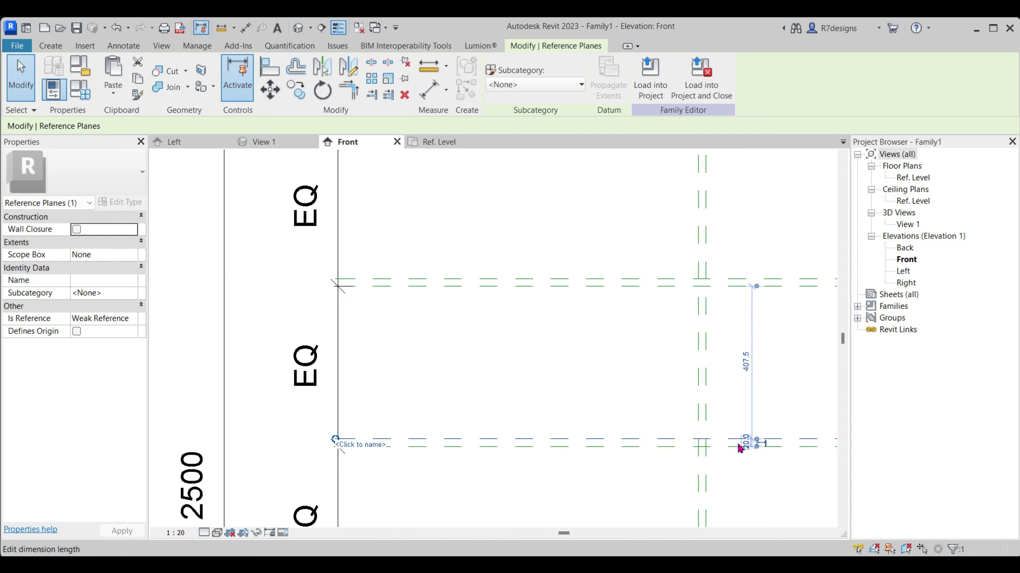
key(Return)
scroll(527, 424, down, 2)
click(523, 414)
scroll(467, 189, down, 2)
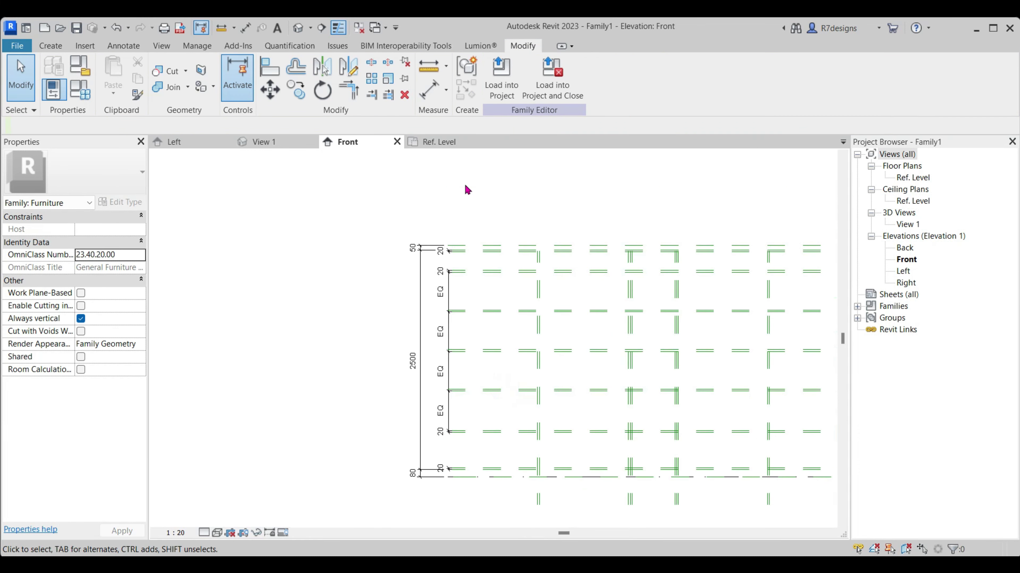
Place 20 thickness dimensions on each shelf reference-plane pair
click(429, 88)
scroll(481, 403, up, 3)
click(477, 320)
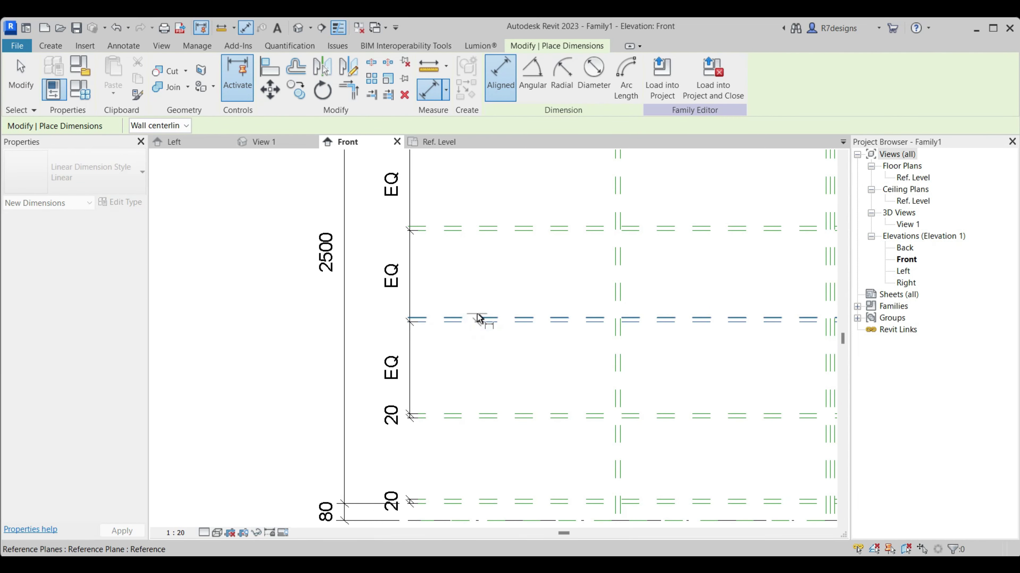
click(409, 348)
click(449, 227)
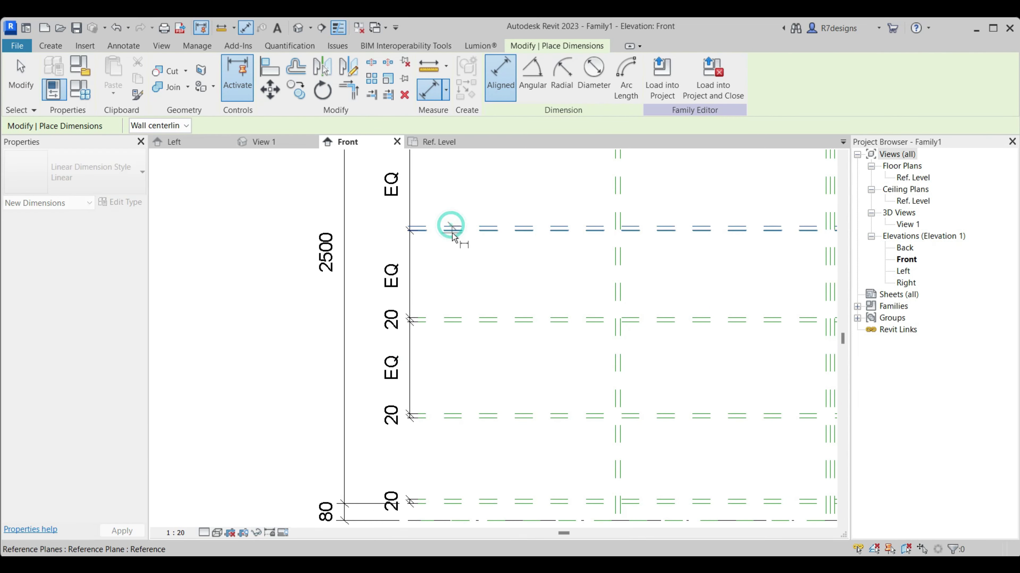
click(437, 240)
scroll(482, 257, down, 2)
scroll(469, 281, up, 2)
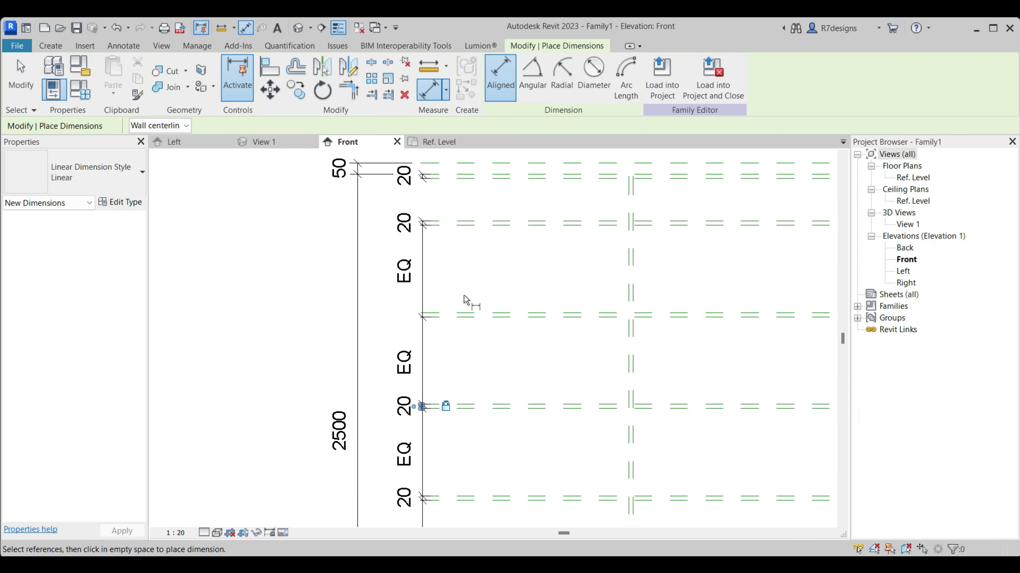
click(472, 315)
click(428, 351)
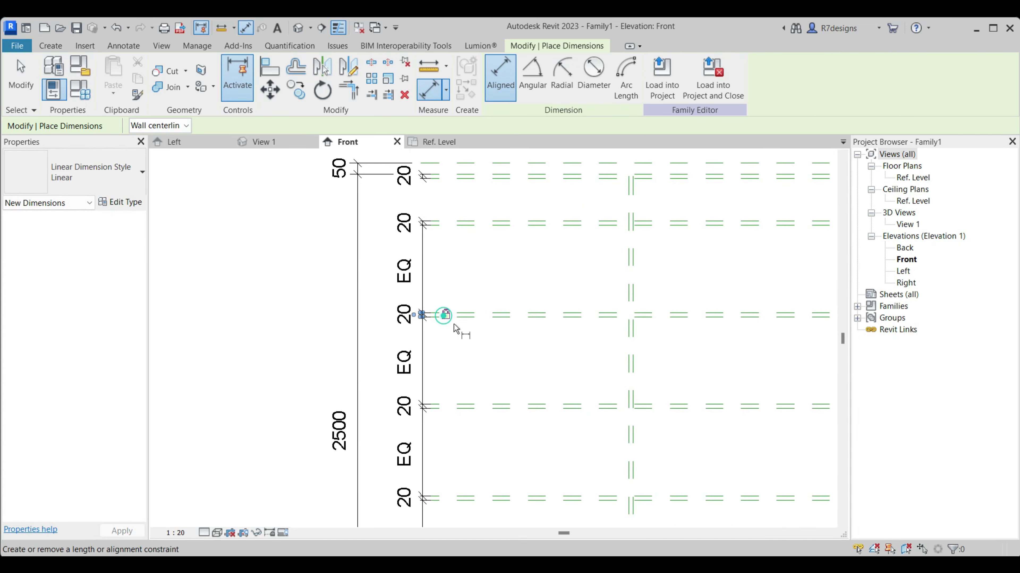
scroll(462, 357, down, 2)
scroll(462, 357, down, 2)
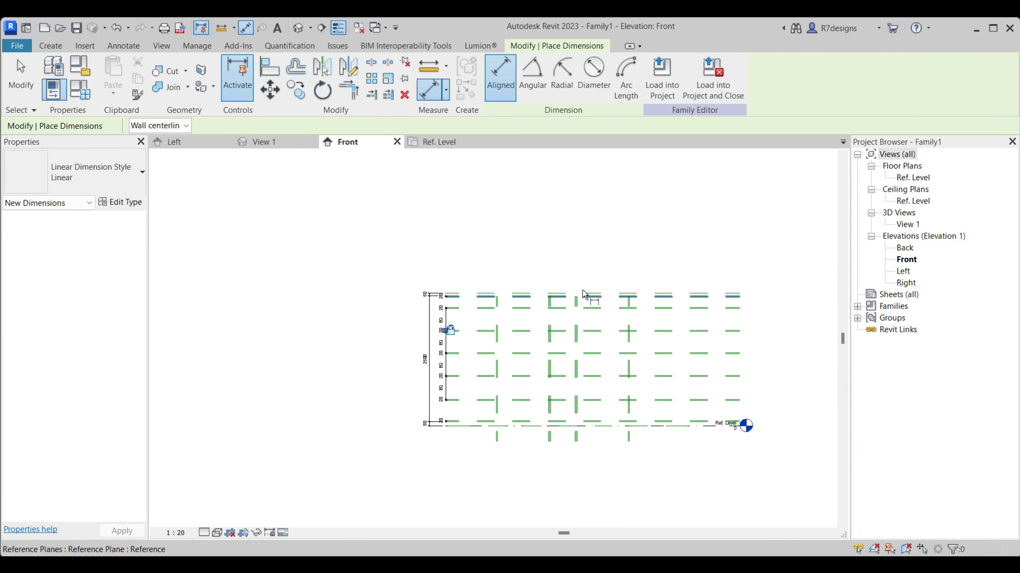
scroll(570, 285, up, 2)
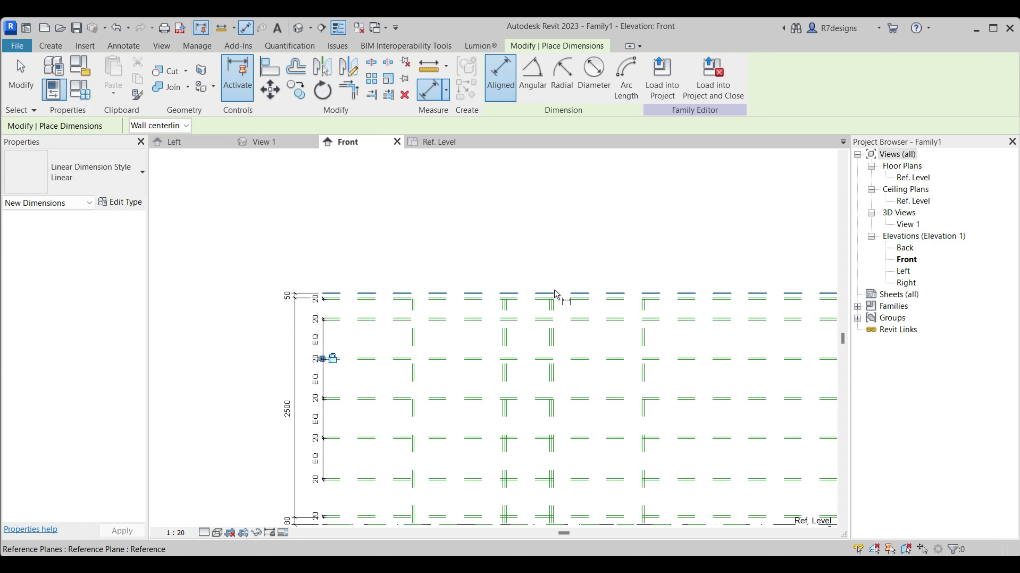
Exit the dimension tool and review the shelf dimensions
click(18, 86)
scroll(446, 347, up, 2)
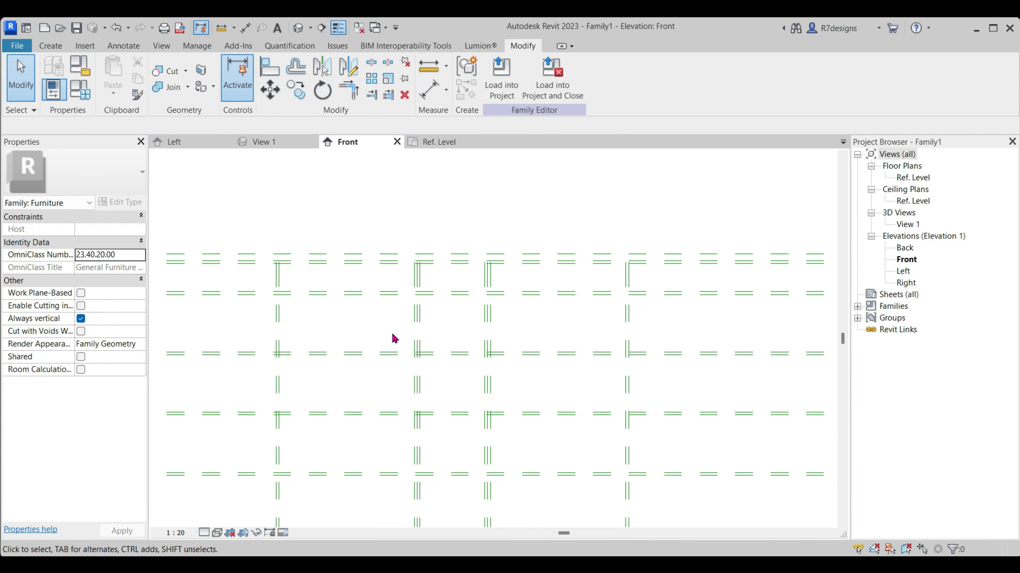
scroll(393, 338, down, 2)
scroll(261, 319, up, 3)
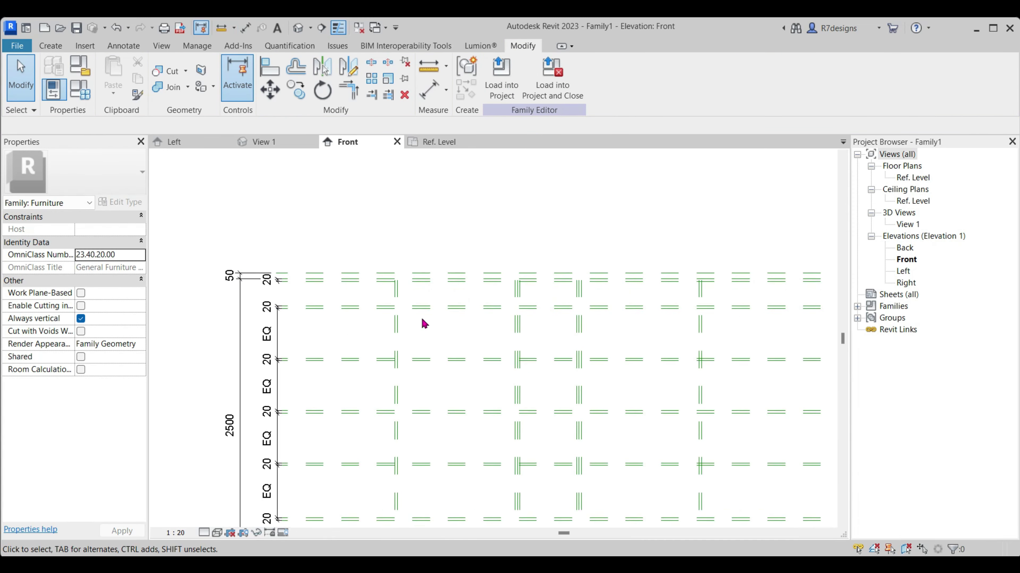
scroll(423, 323, up, 2)
scroll(432, 325, down, 2)
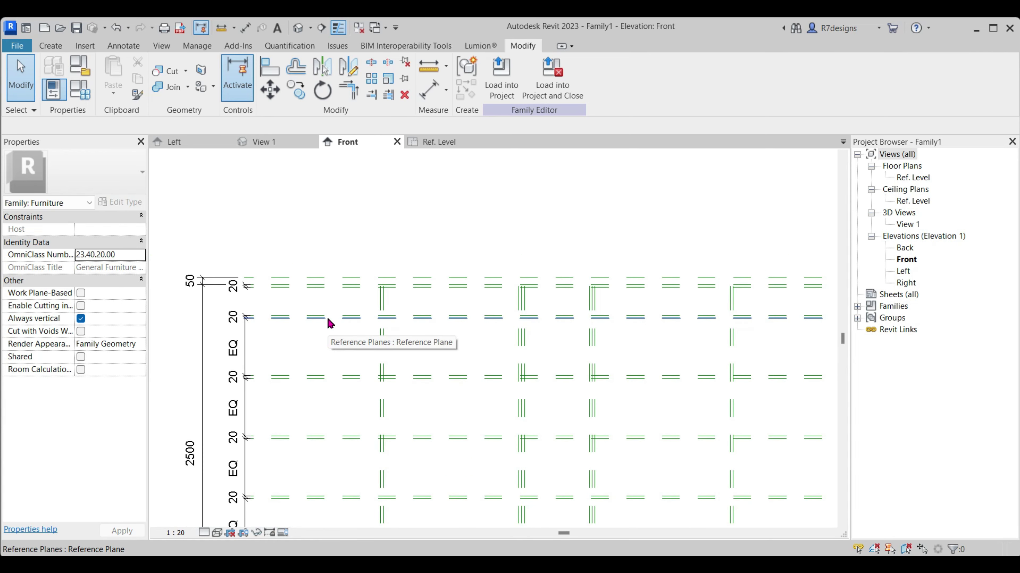
Copy a horizontal reference plane upward to a new position near the top
scroll(401, 324, up, 2)
click(402, 324)
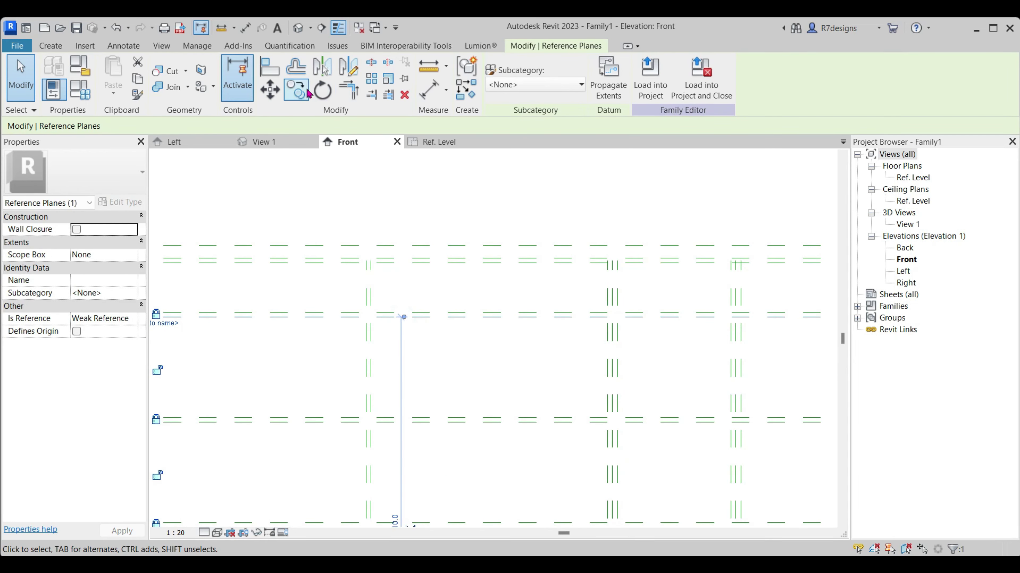
key(c)
key(o)
click(371, 316)
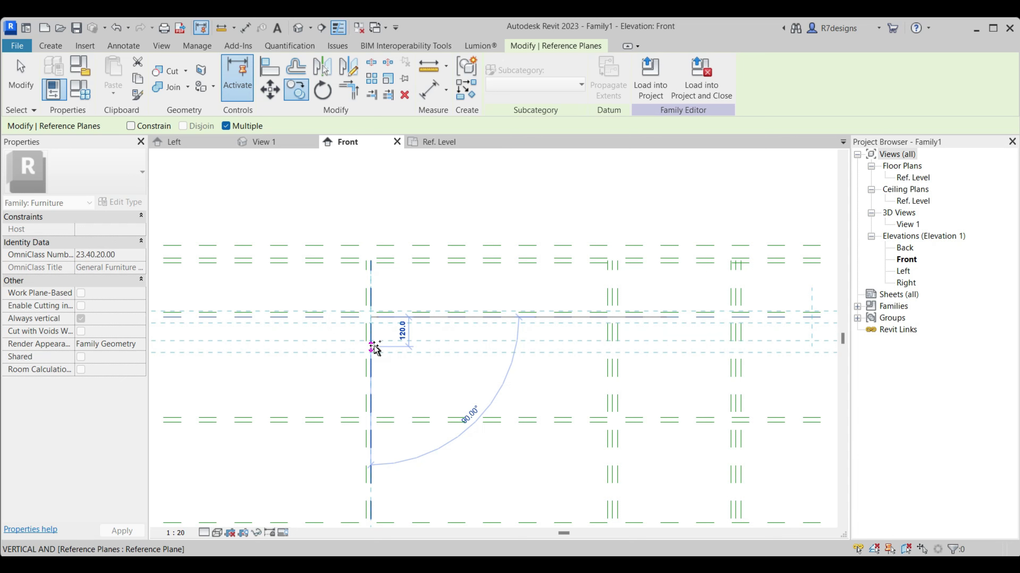
click(374, 352)
key(Escape)
key(Escape)
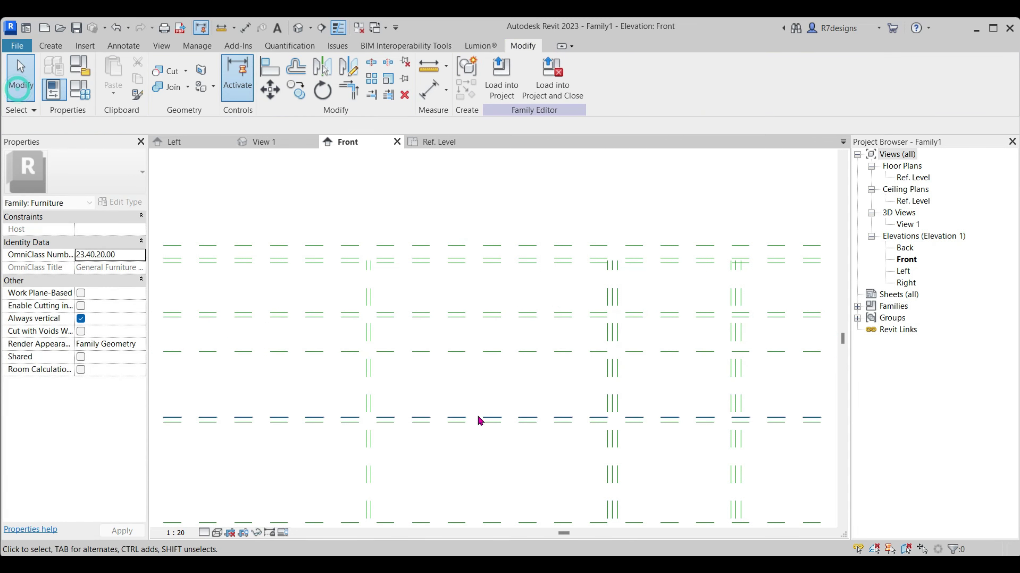
Add a 160 aligned dimension between the copied plane and its neighbour, beside the 50 dimension
click(423, 95)
click(409, 314)
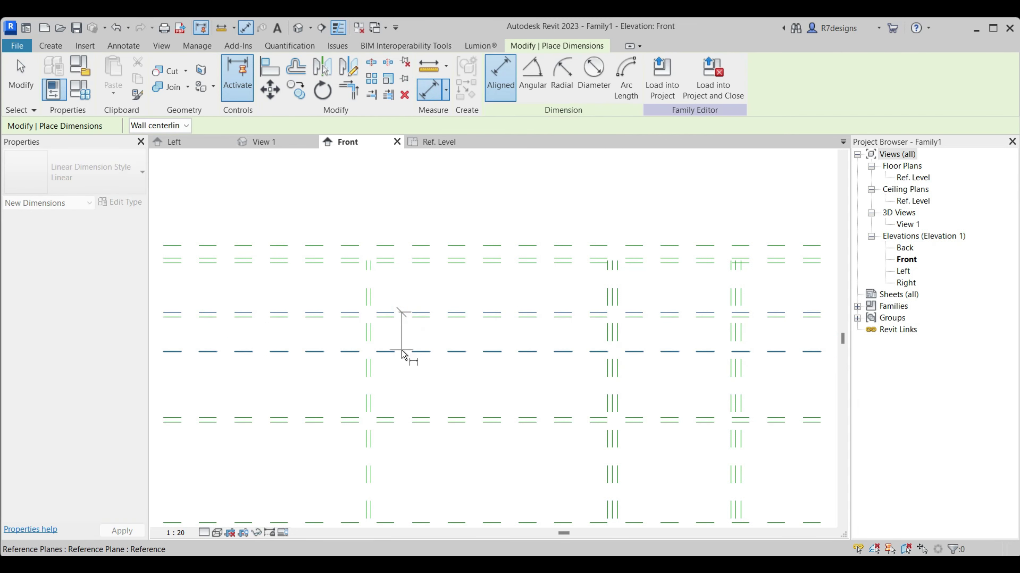
click(406, 352)
scroll(458, 377, down, 1)
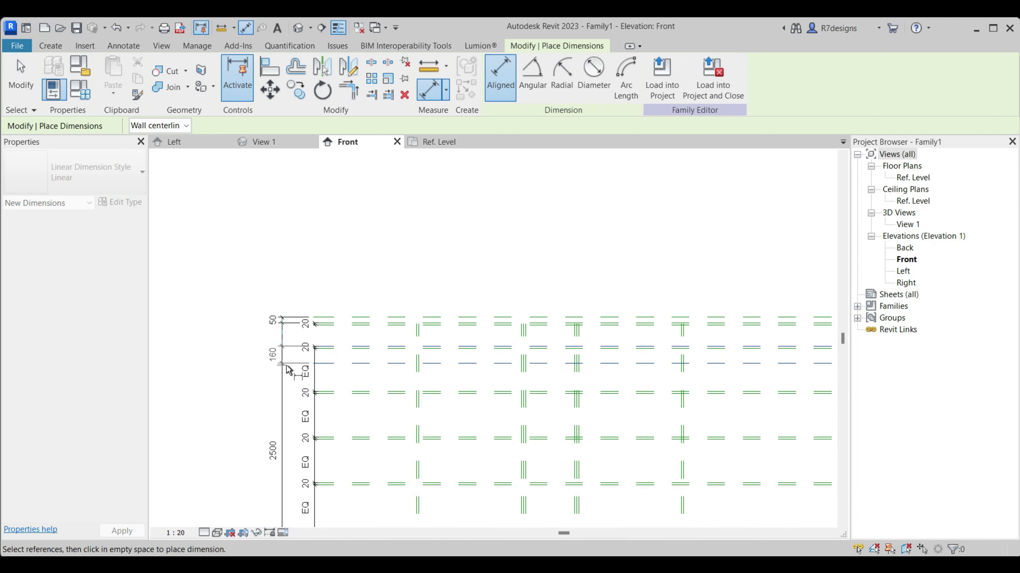
scroll(287, 369, up, 2)
click(277, 374)
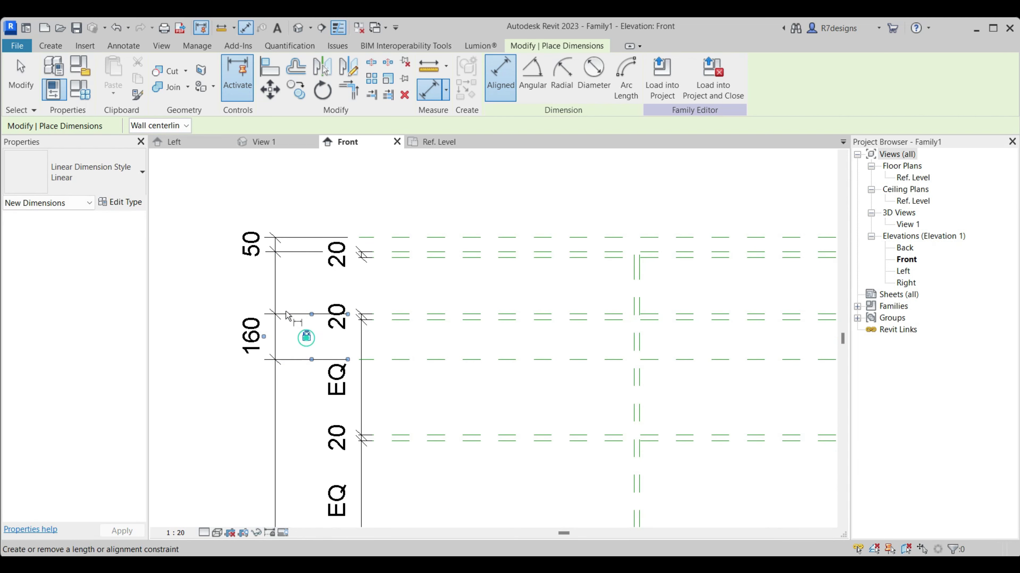
key(Escape)
key(Escape)
Copy another shelf reference plane to sit 40 below
click(508, 359)
key(c)
key(c)
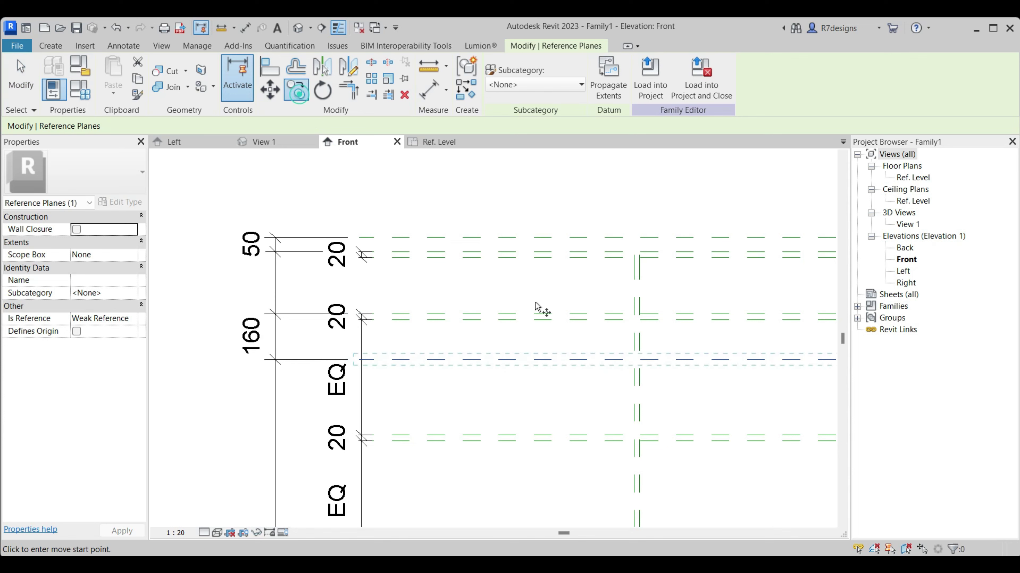
scroll(644, 373, up, 1)
click(640, 349)
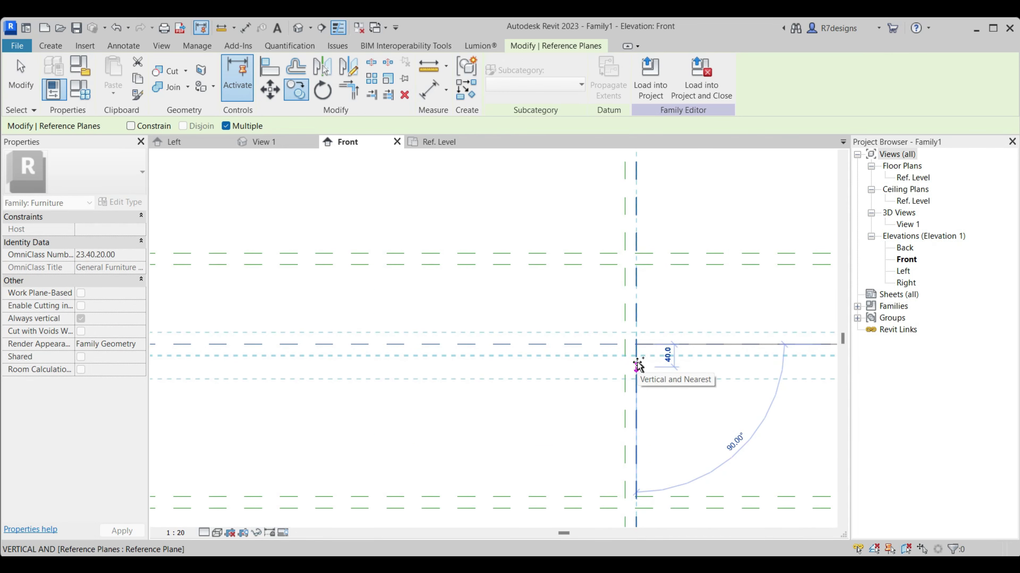
Dimension the new plane 40 from its neighbour using DI, beside the other dimensions
key(d)
key(i)
scroll(672, 345, up, 1)
click(672, 345)
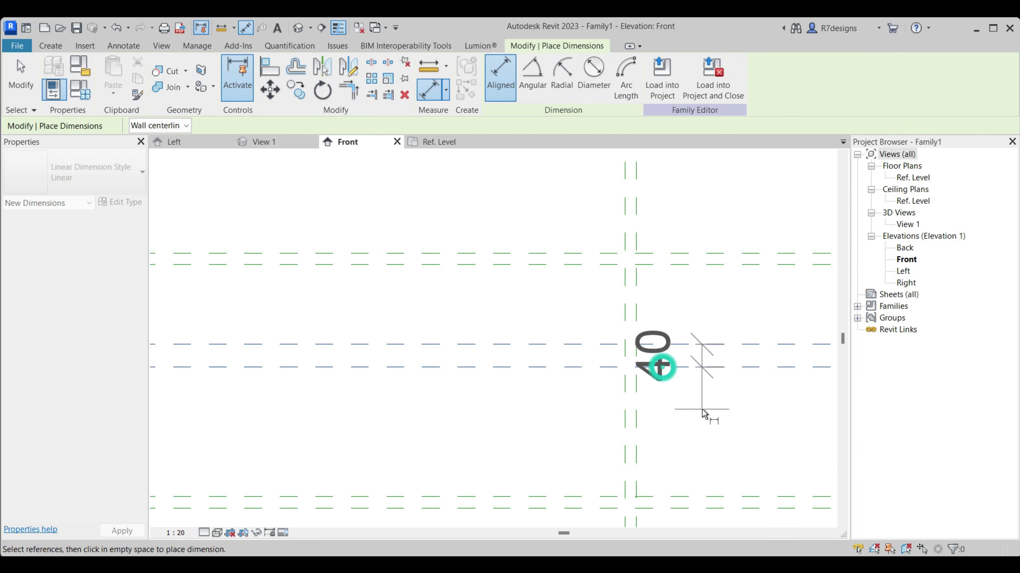
scroll(702, 410, down, 1)
click(304, 421)
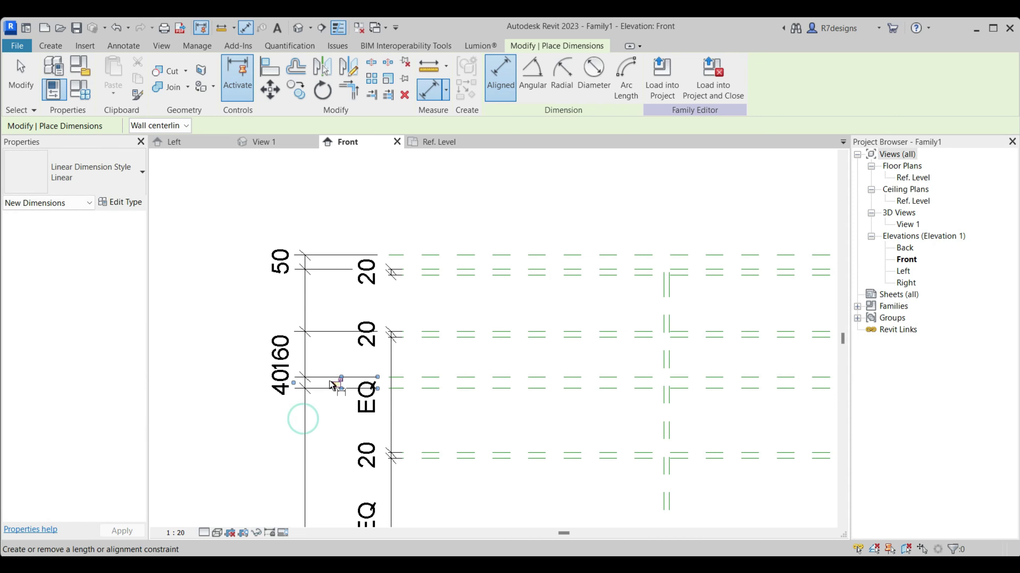
click(329, 382)
click(30, 78)
scroll(437, 268, down, 2)
scroll(436, 268, down, 1)
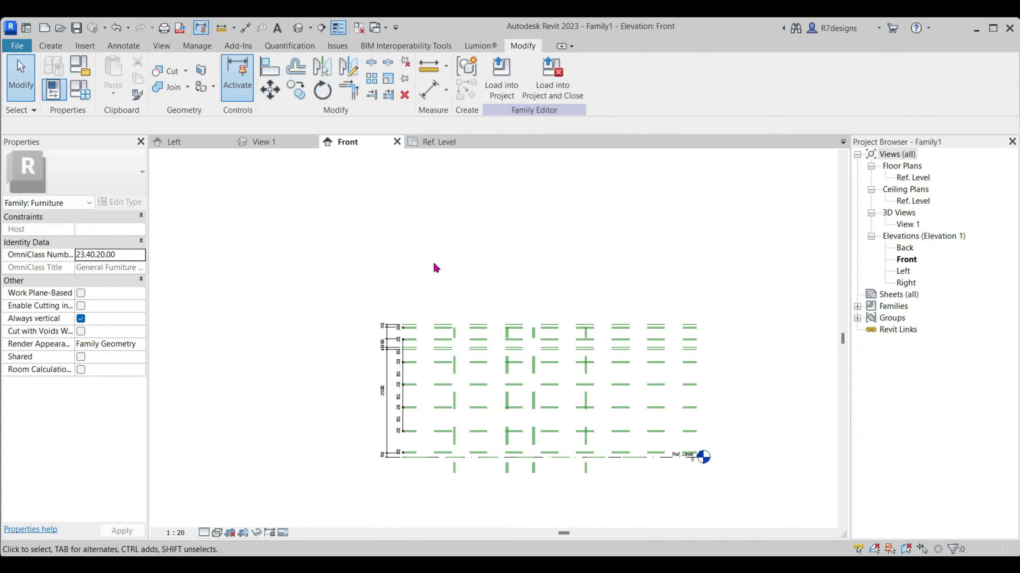
Zoom into the Ref. Level plan to check the Shelves = 500 depth
click(449, 144)
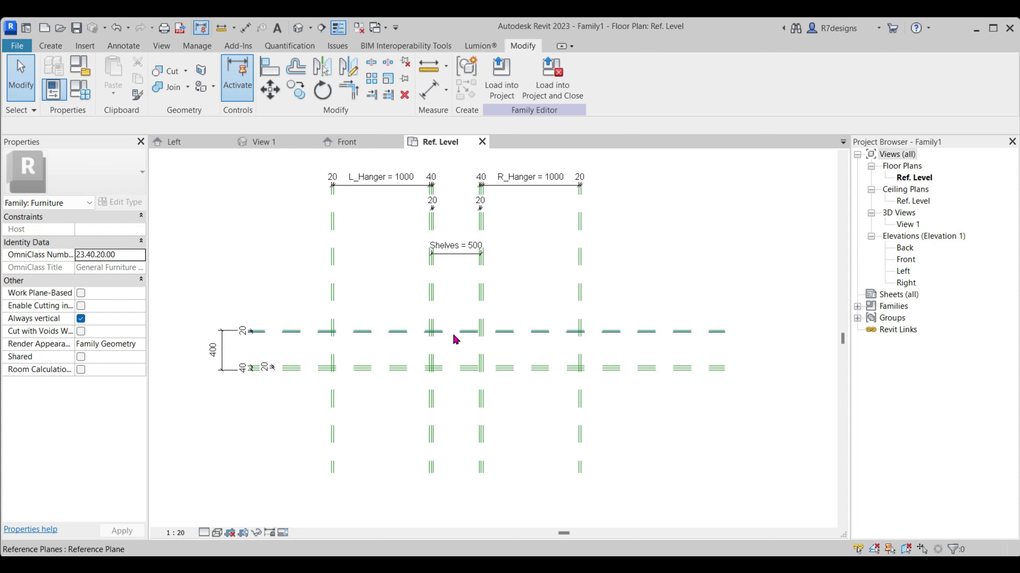
scroll(455, 339, up, 2)
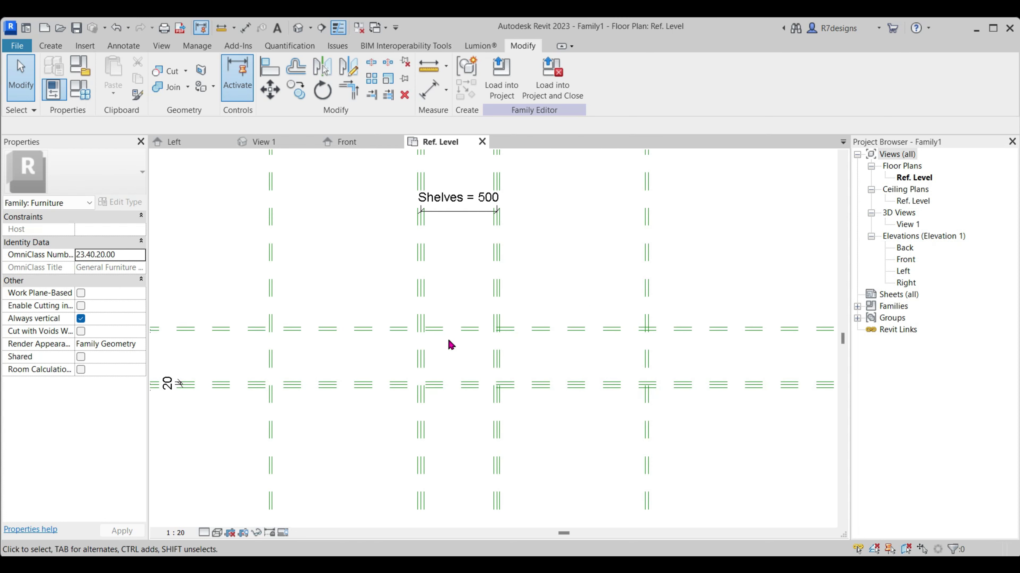
scroll(451, 345, up, 1)
scroll(428, 345, up, 1)
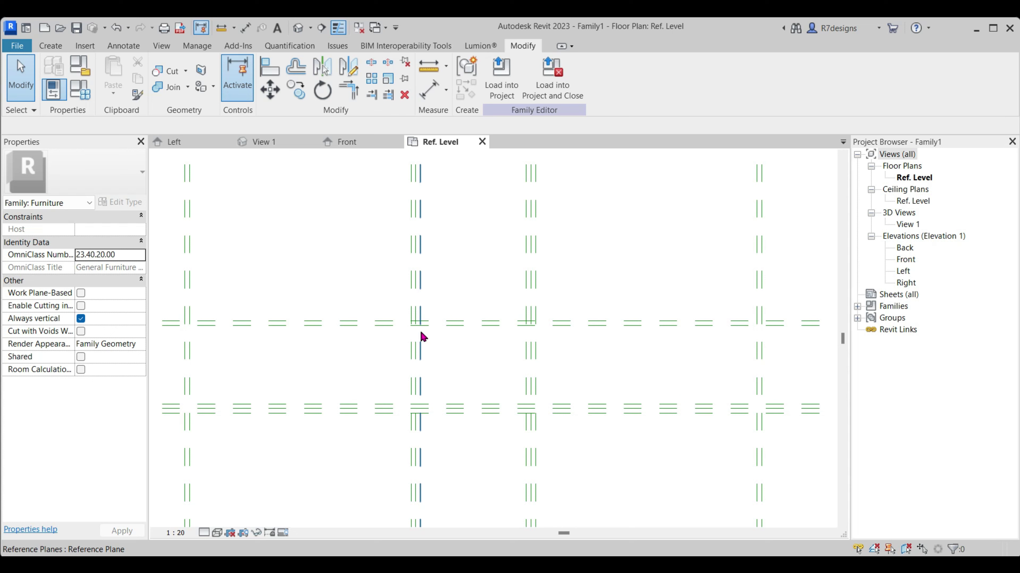
Return to the Front elevation and bring up the Create ribbon tools
click(350, 145)
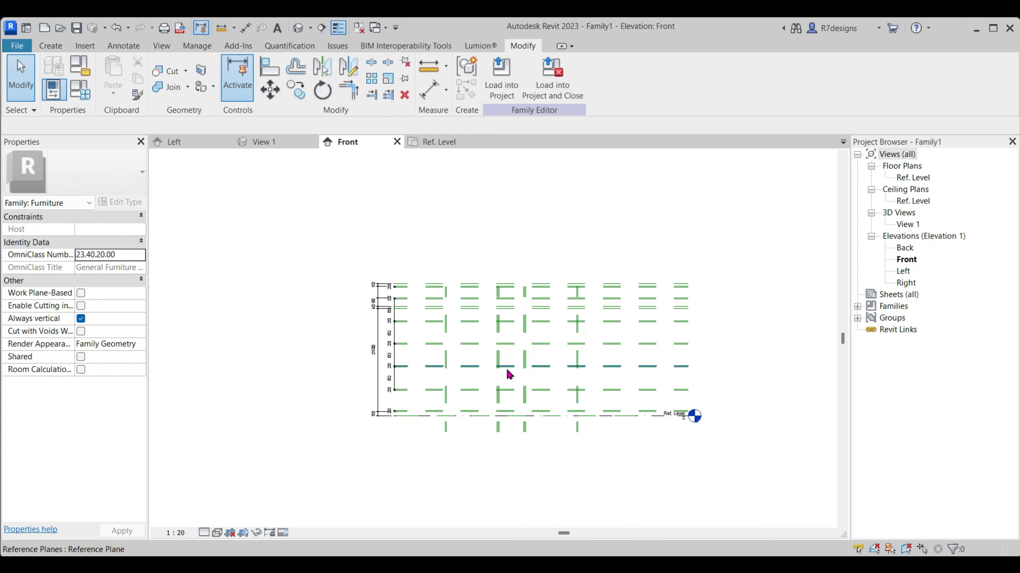
scroll(513, 403, up, 2)
scroll(518, 388, up, 1)
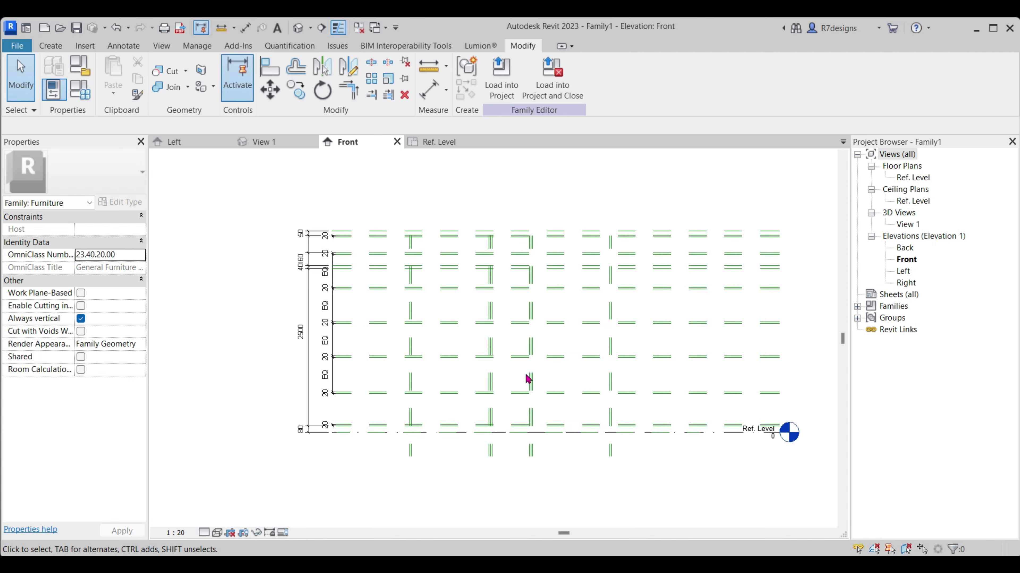
scroll(529, 379, up, 2)
click(51, 45)
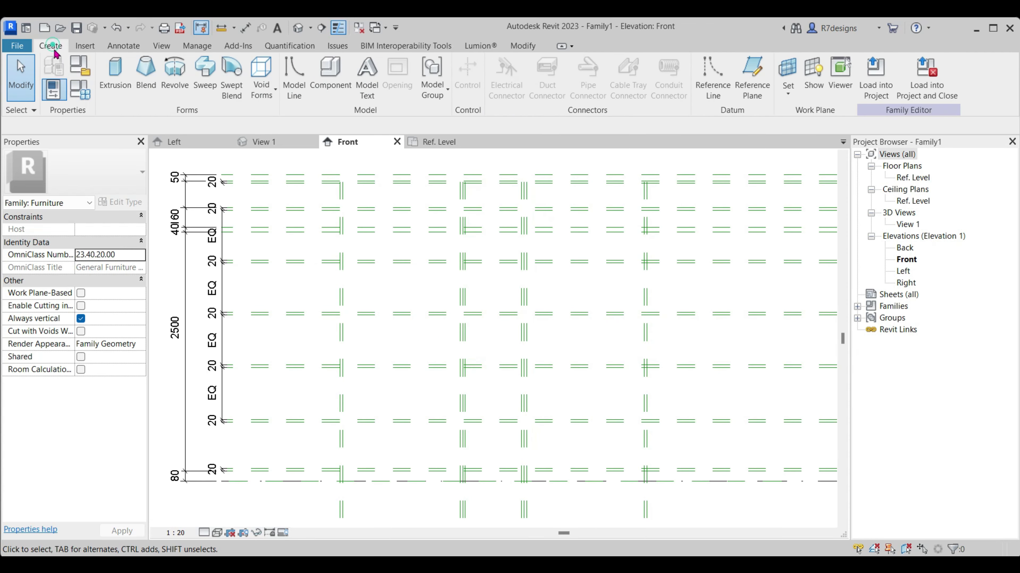
Start a new extrusion sketch and pick the right side reference plane as a line
click(109, 76)
click(552, 95)
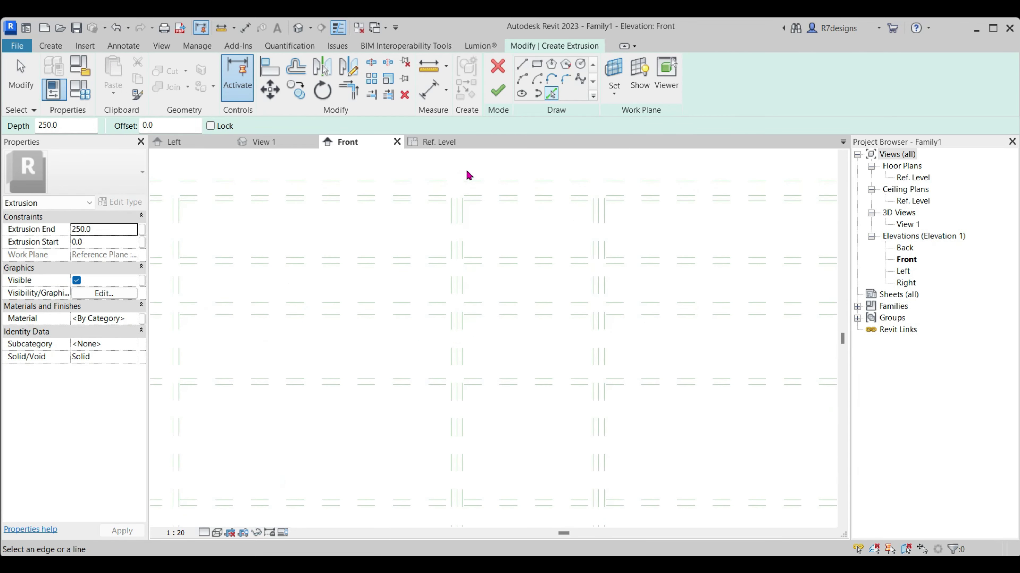
scroll(462, 196, up, 2)
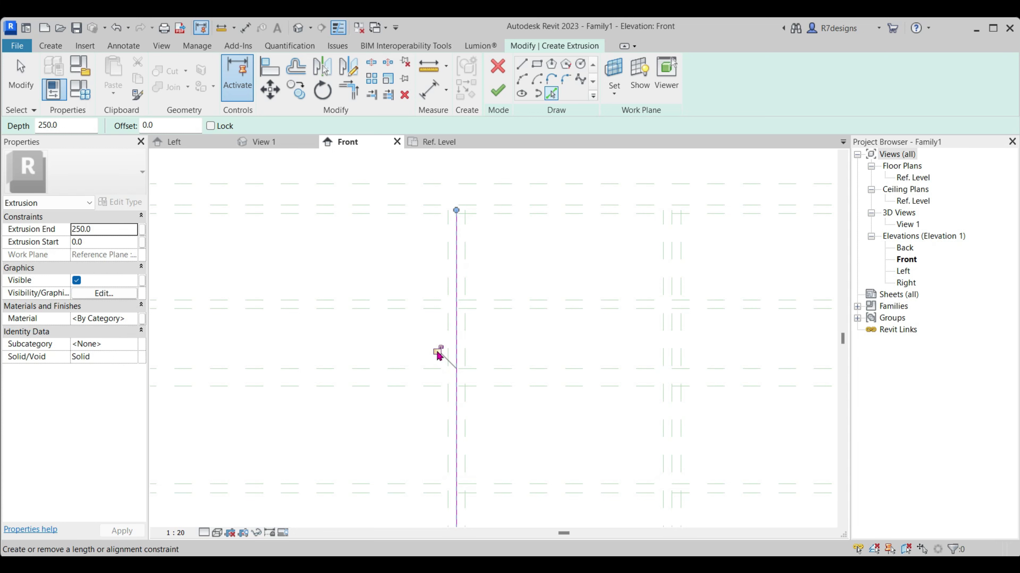
click(673, 257)
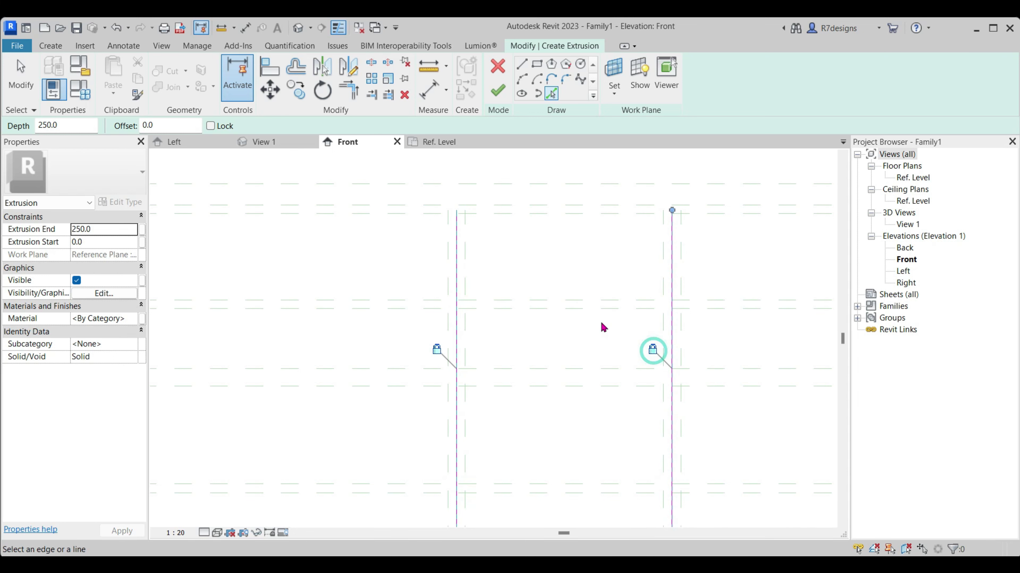
scroll(590, 254, down, 2)
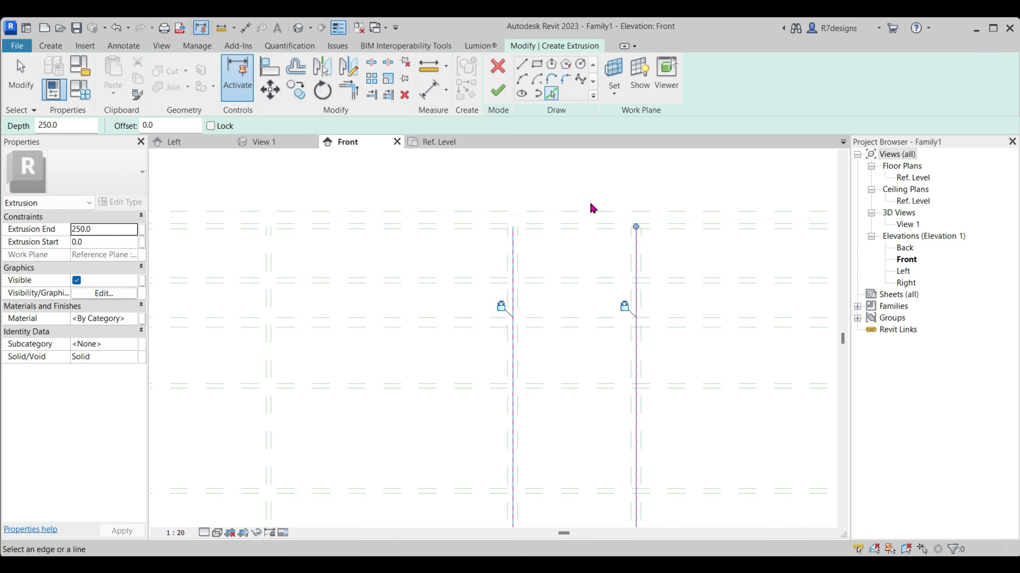
scroll(591, 209, down, 2)
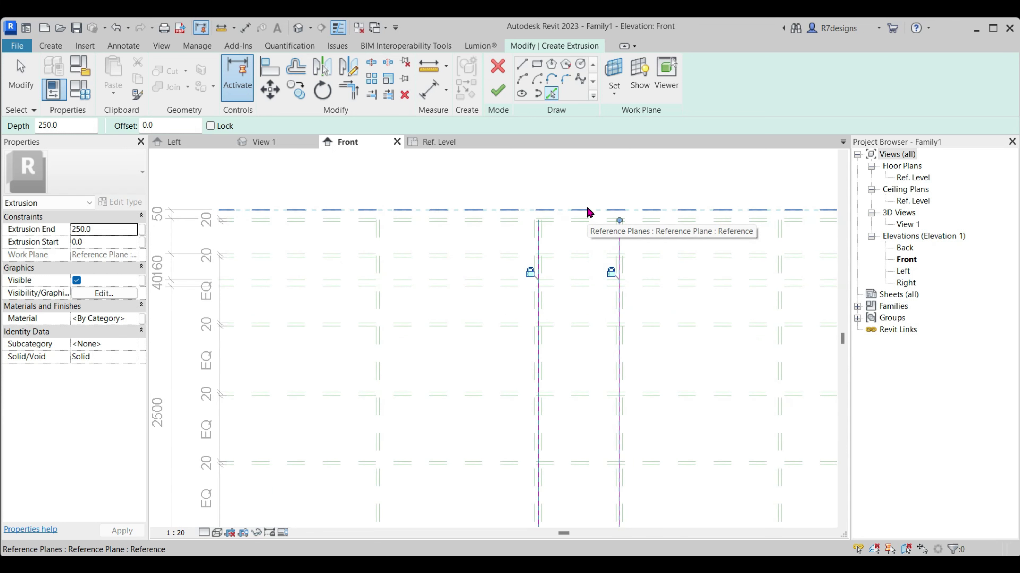
scroll(578, 208, up, 1)
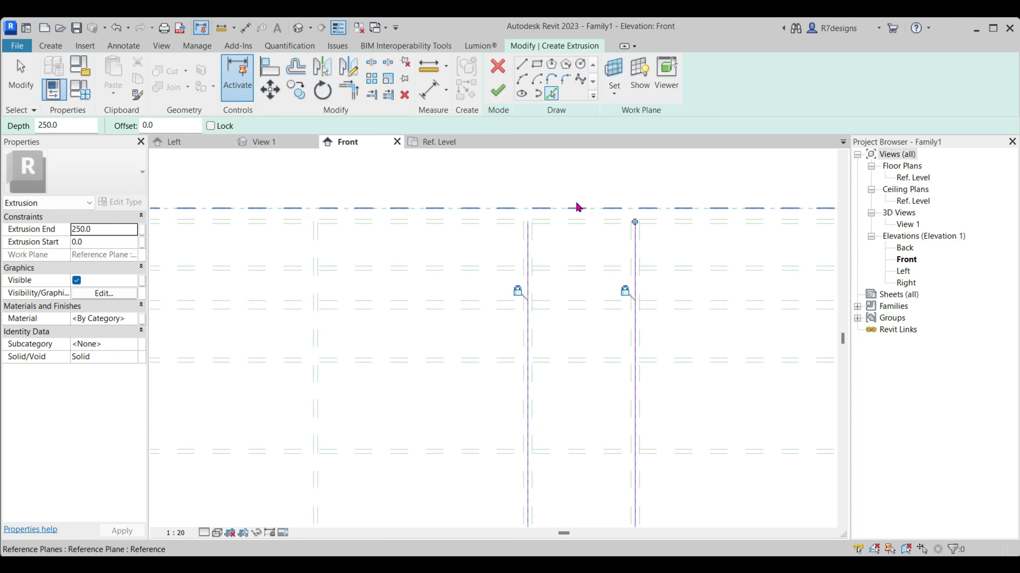
scroll(575, 211, up, 2)
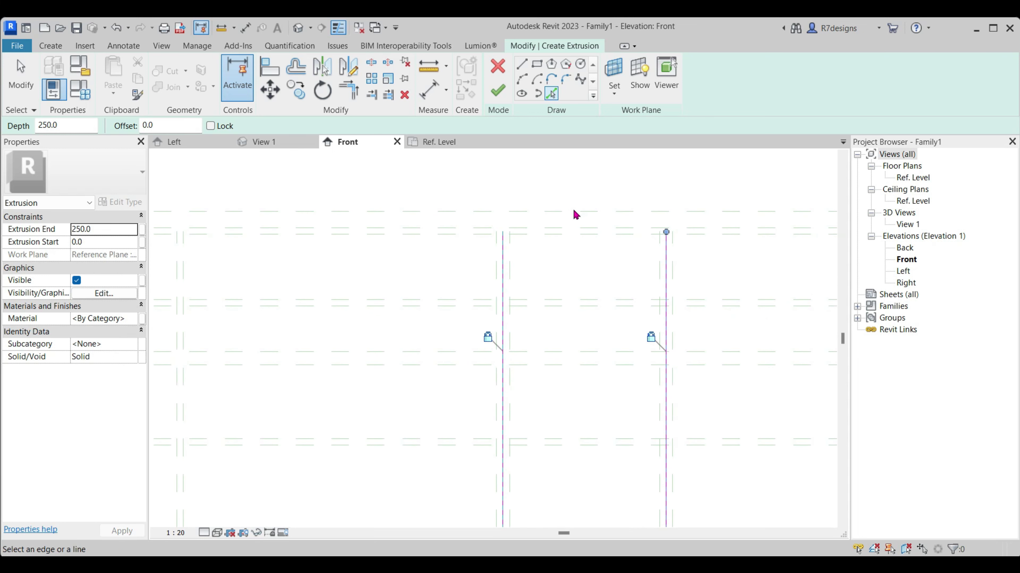
Trace the top, under-top, inner vertical and lower horizontal reference planes as sketch lines
click(576, 233)
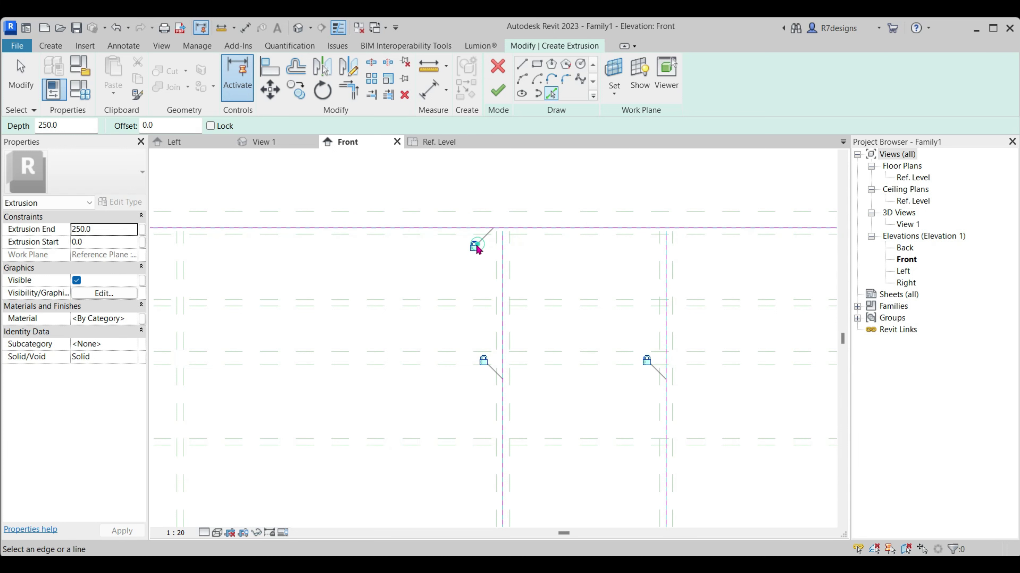
scroll(558, 212, down, 3)
scroll(557, 212, up, 2)
click(558, 210)
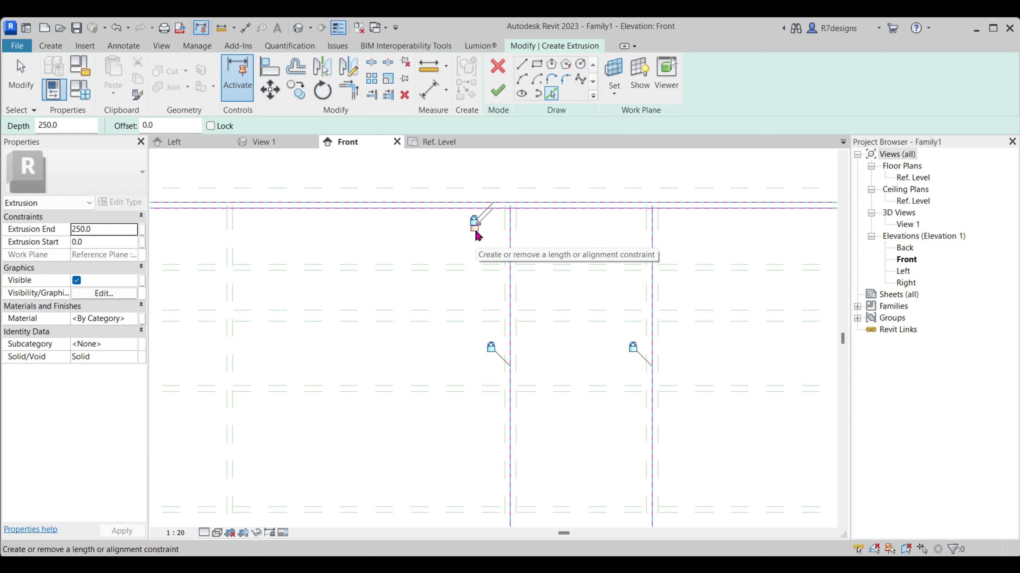
click(516, 251)
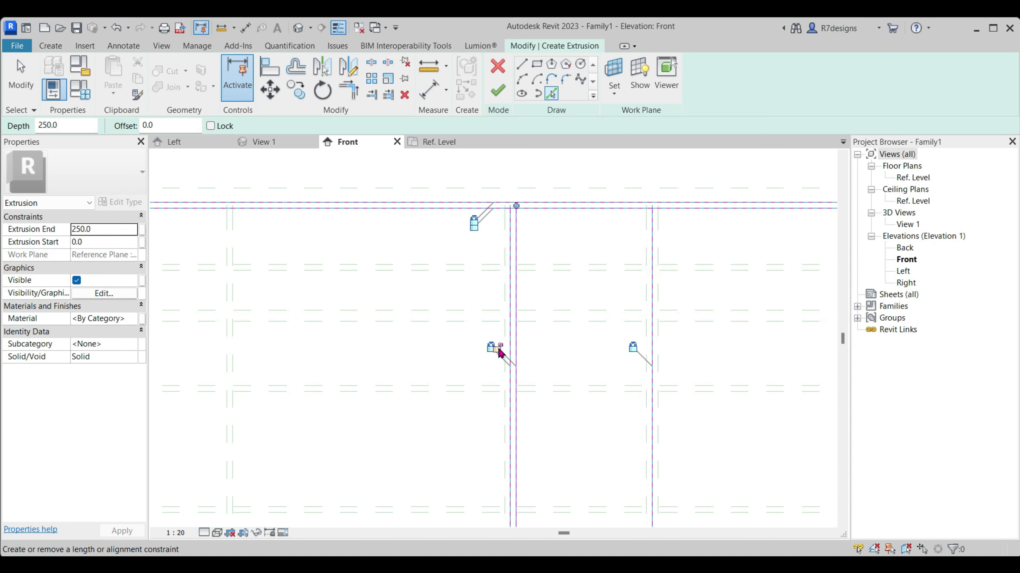
click(646, 289)
click(590, 264)
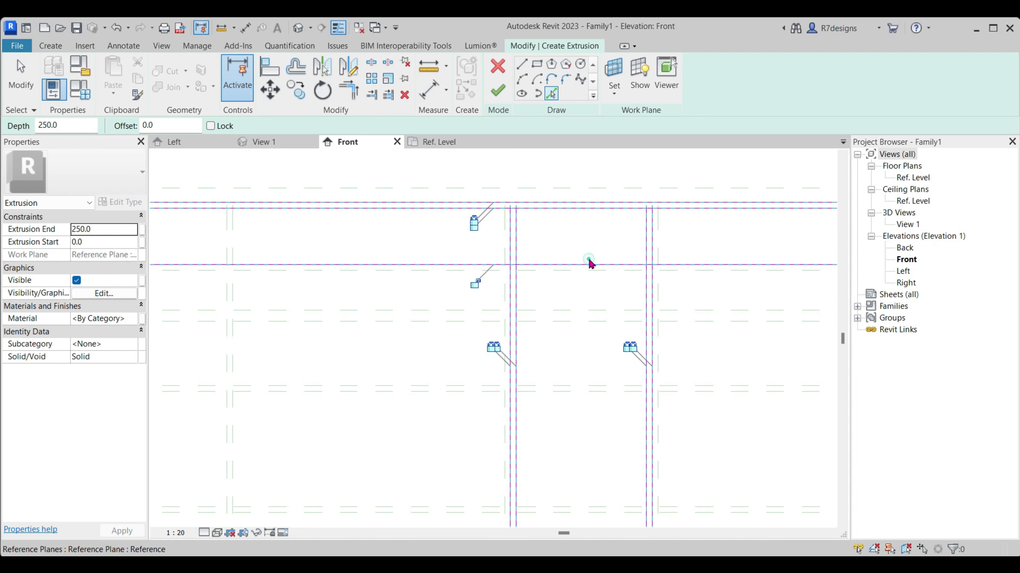
Trace the upper shelf reference planes as sketch lines and lock them to their planes
middle_drag(480, 289, 453, 238)
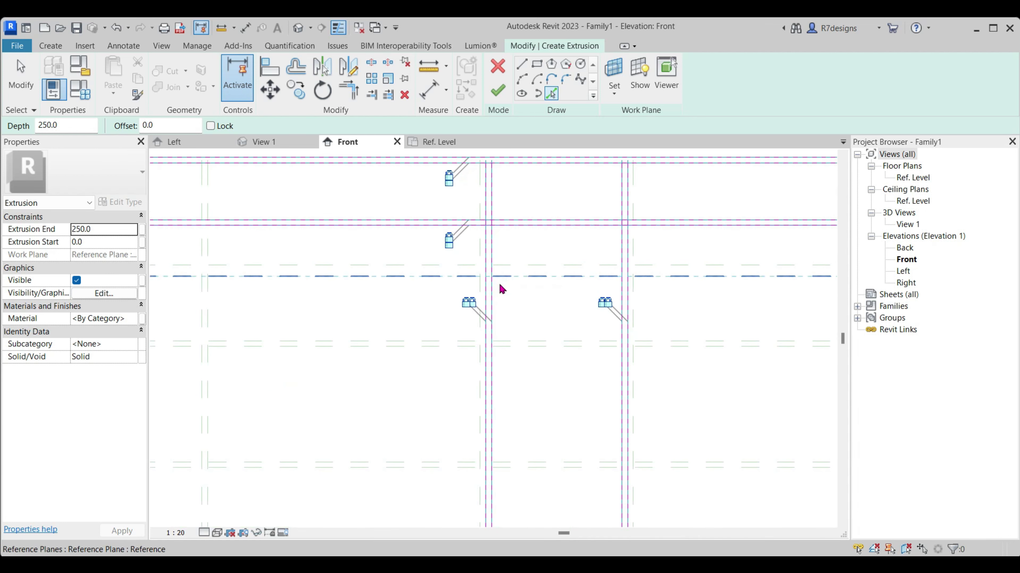
scroll(538, 346, up, 1)
click(540, 353)
click(530, 364)
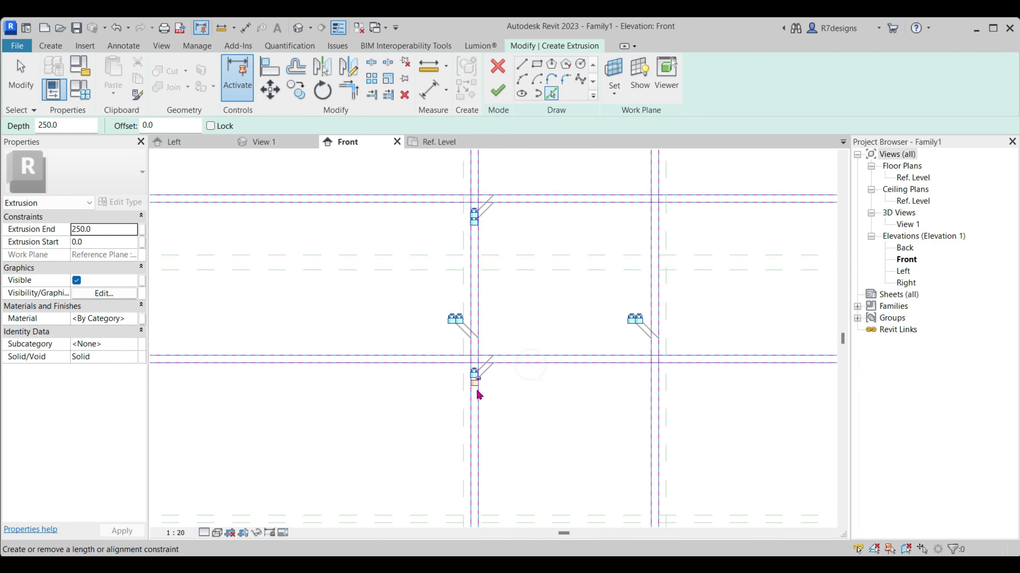
click(475, 385)
scroll(501, 348, up, 2)
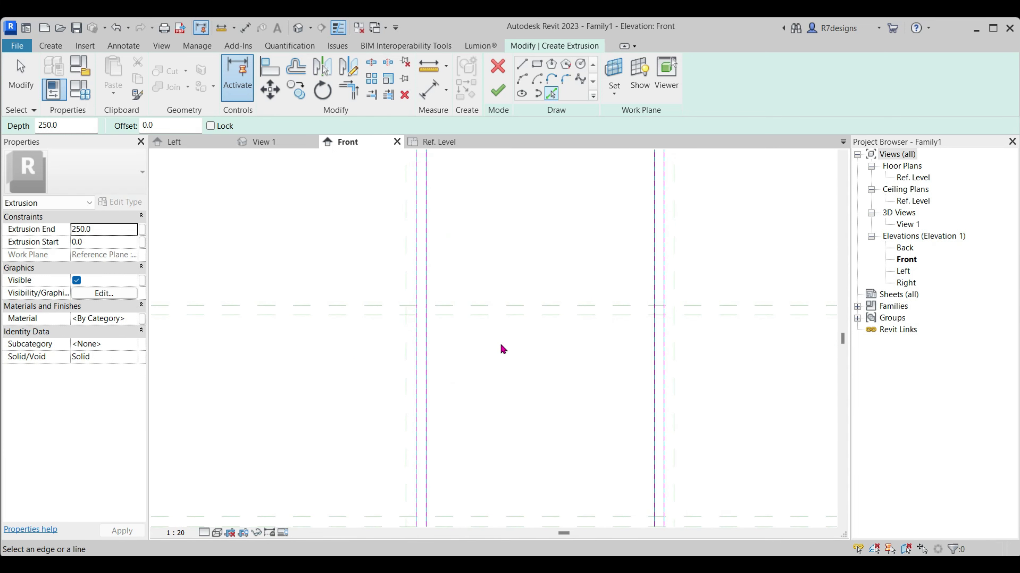
click(505, 309)
click(474, 326)
click(523, 319)
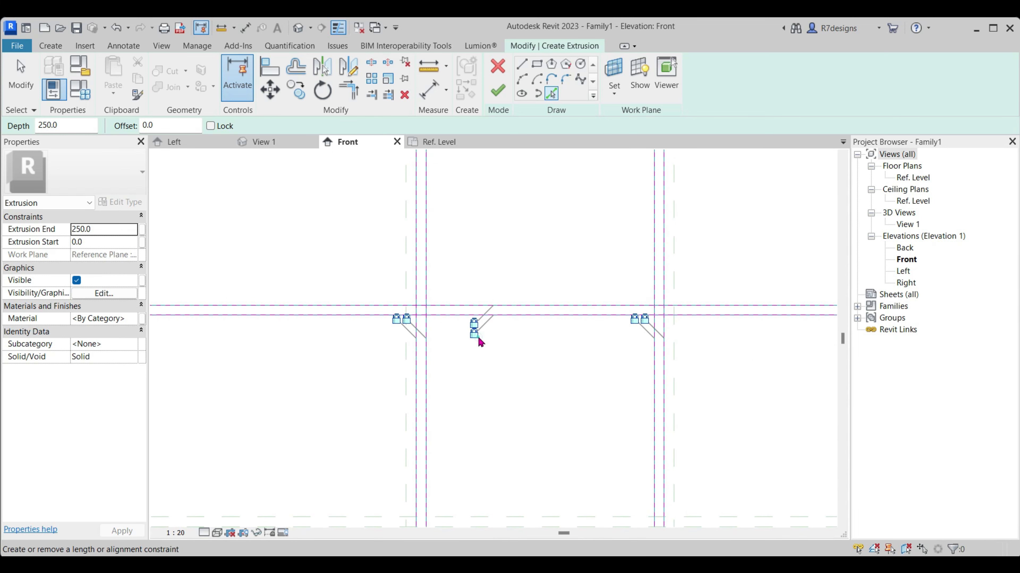
Trace and lock the remaining shelf and bottom reference planes as sketch lines
scroll(490, 338, down, 3)
scroll(500, 334, up, 2)
click(503, 342)
click(510, 352)
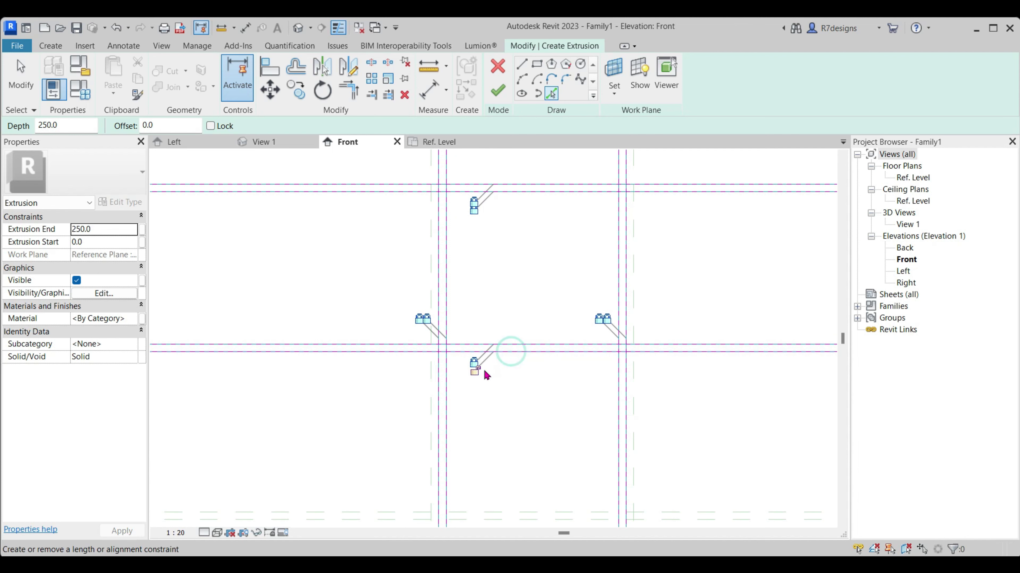
scroll(504, 231, down, 3)
scroll(510, 305, up, 3)
click(508, 338)
click(475, 361)
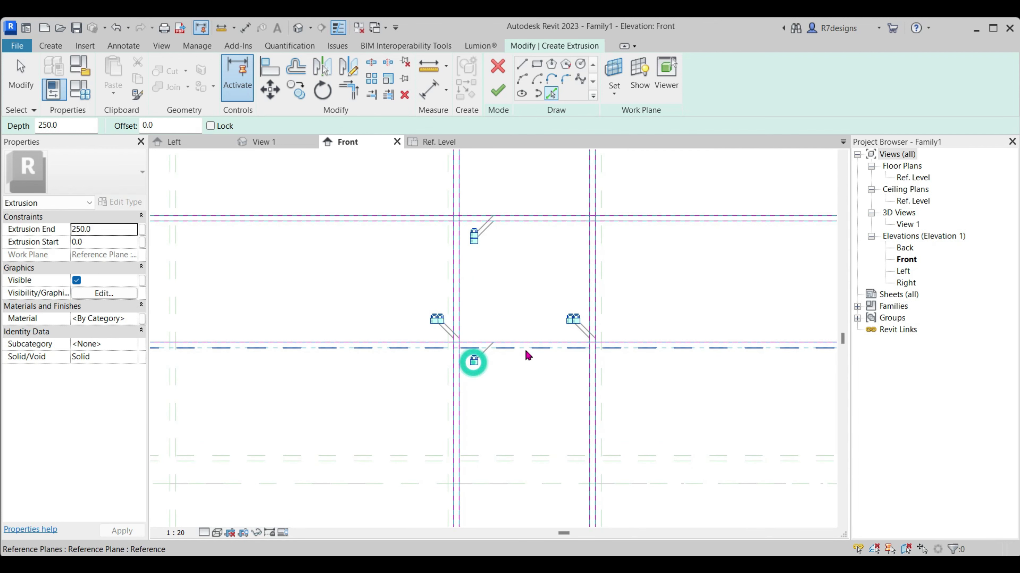
scroll(474, 371, down, 2)
scroll(523, 303, up, 1)
click(522, 387)
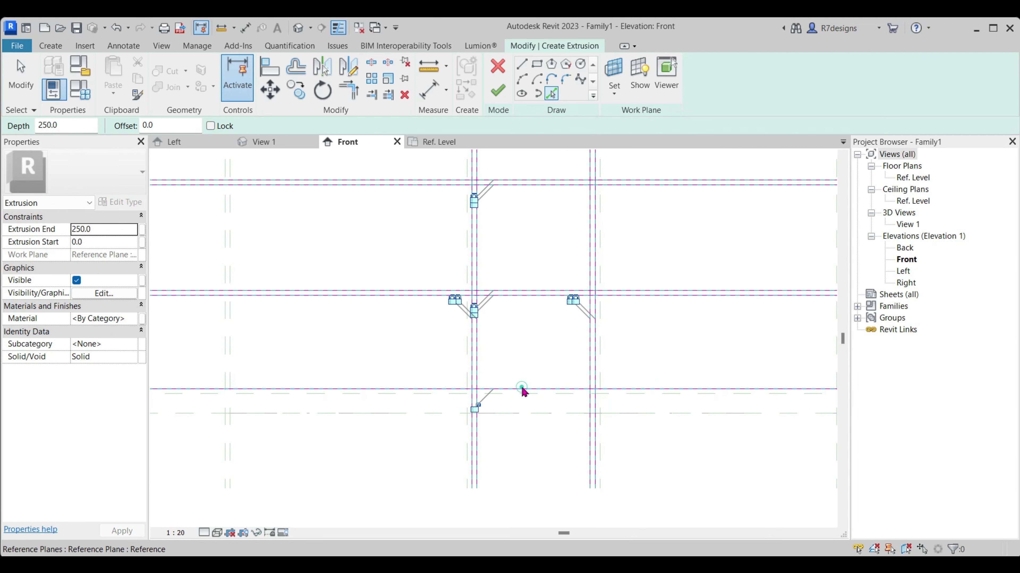
click(478, 410)
click(518, 397)
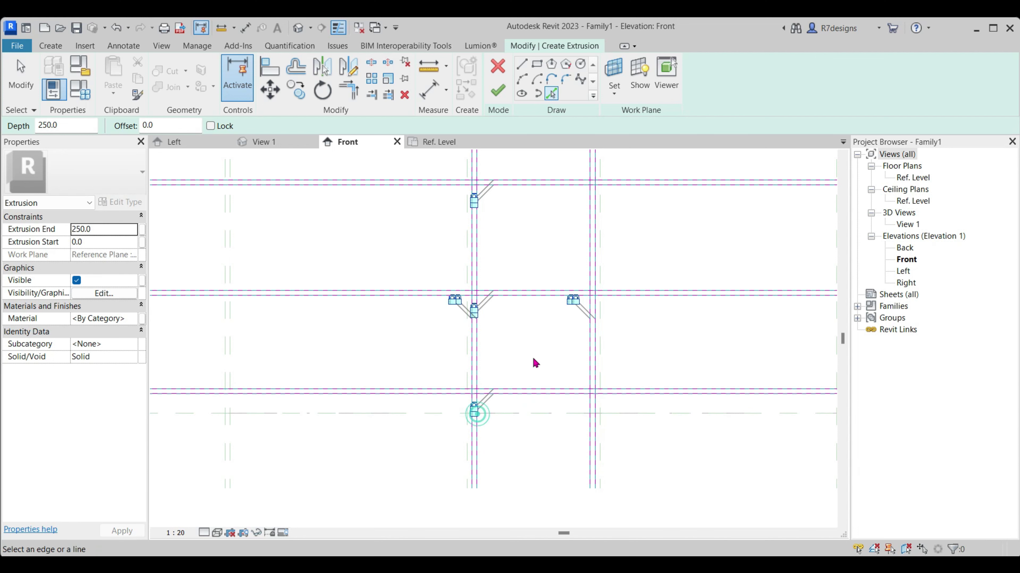
Trim the bottom-right corner of the outline closed
key(Escape)
scroll(472, 378, up, 2)
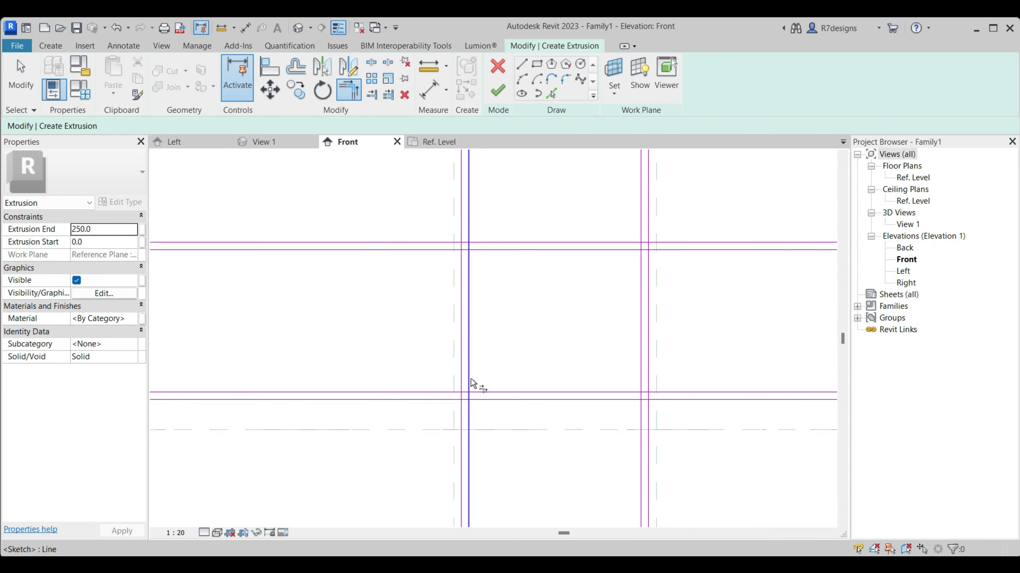
click(471, 380)
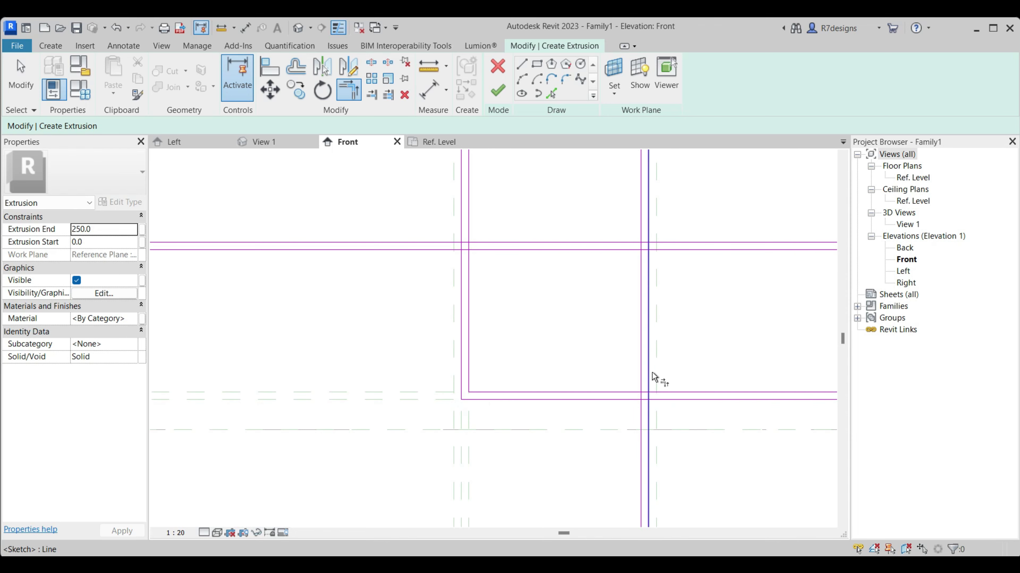
click(647, 387)
scroll(639, 388, down, 2)
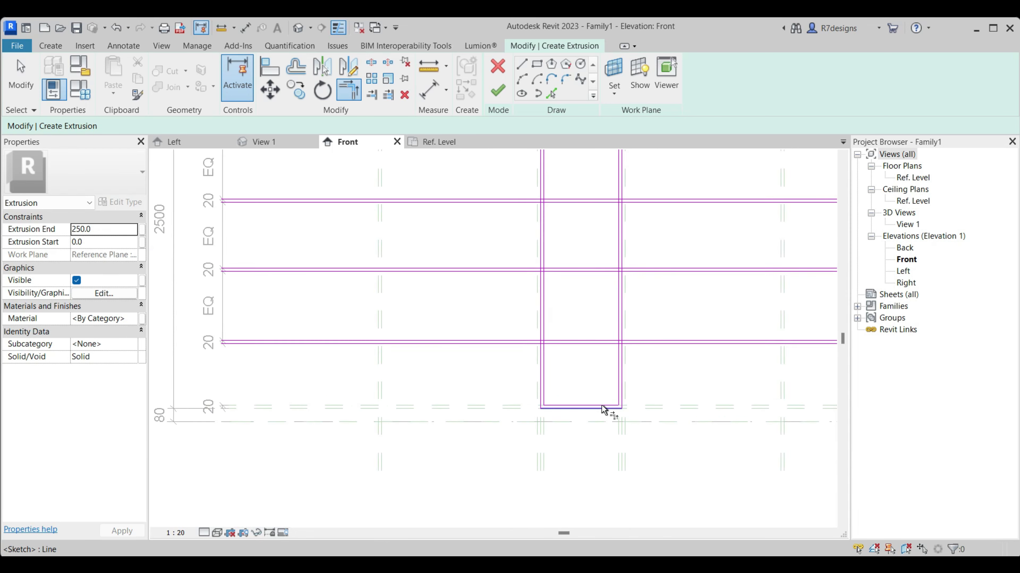
scroll(603, 410, down, 2)
scroll(596, 296, up, 4)
Trim the inner and outer top-left and top-right outline corners so they meet
click(564, 337)
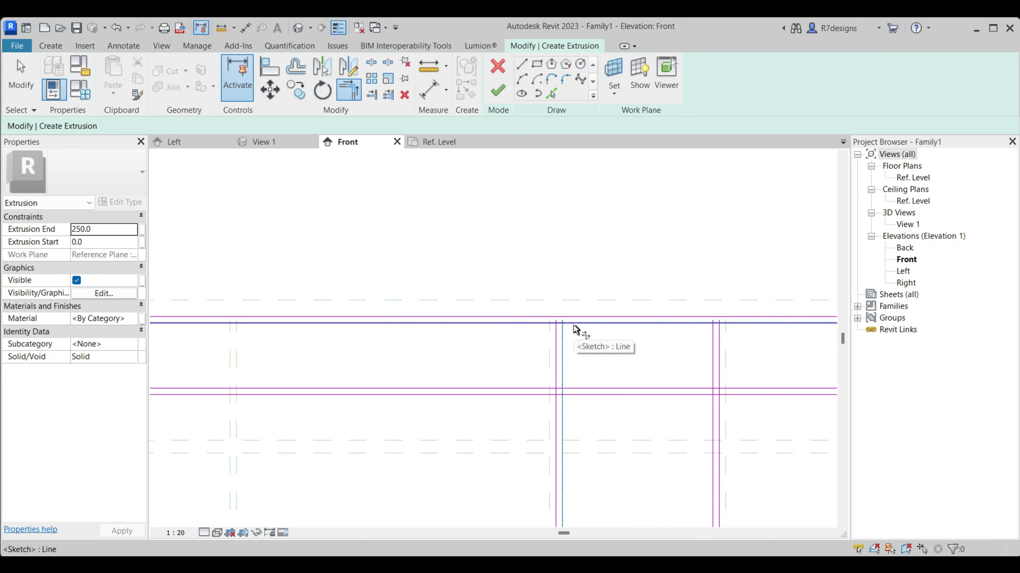
click(573, 325)
click(707, 352)
click(692, 323)
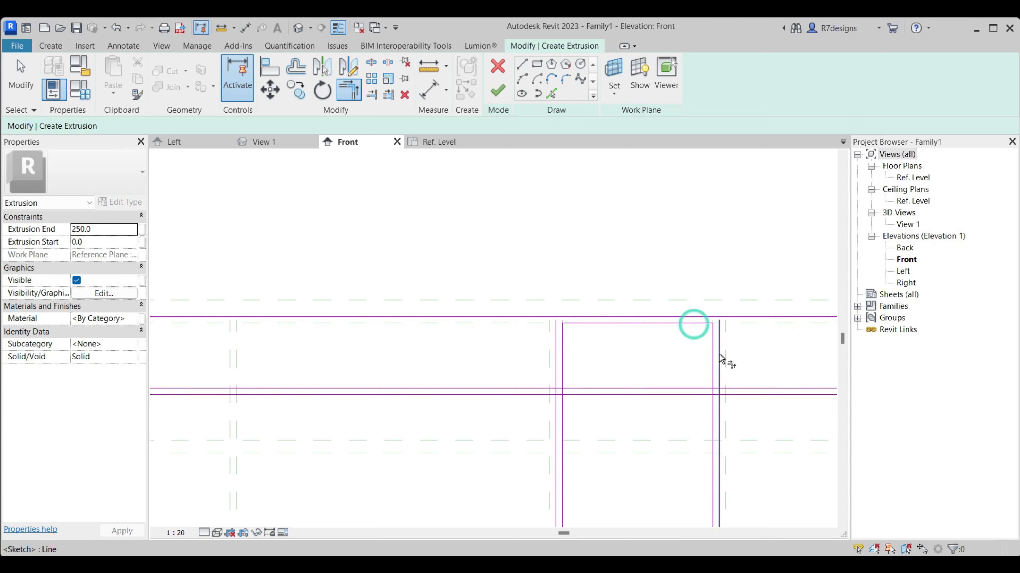
click(719, 346)
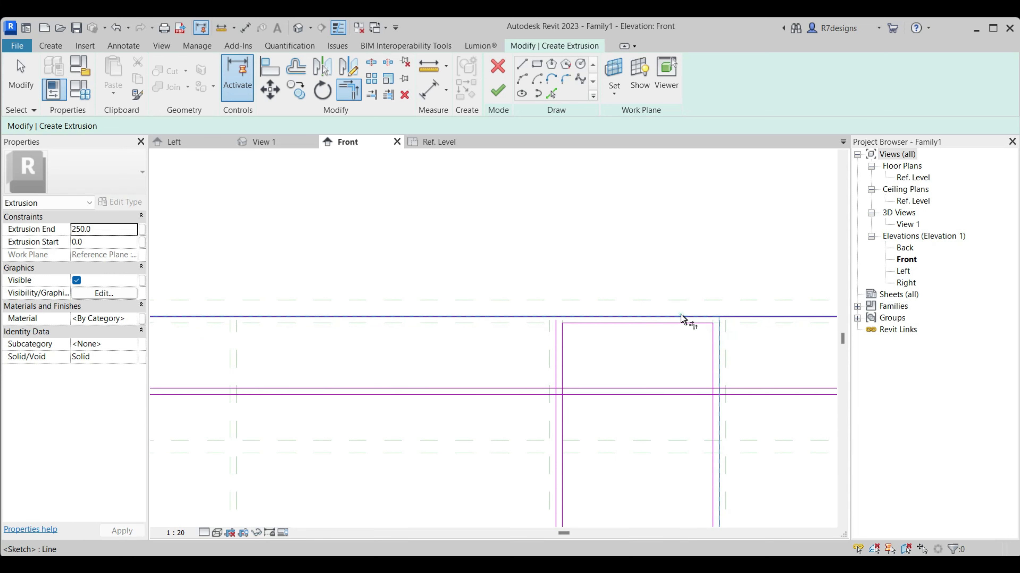
click(681, 317)
click(556, 353)
click(603, 317)
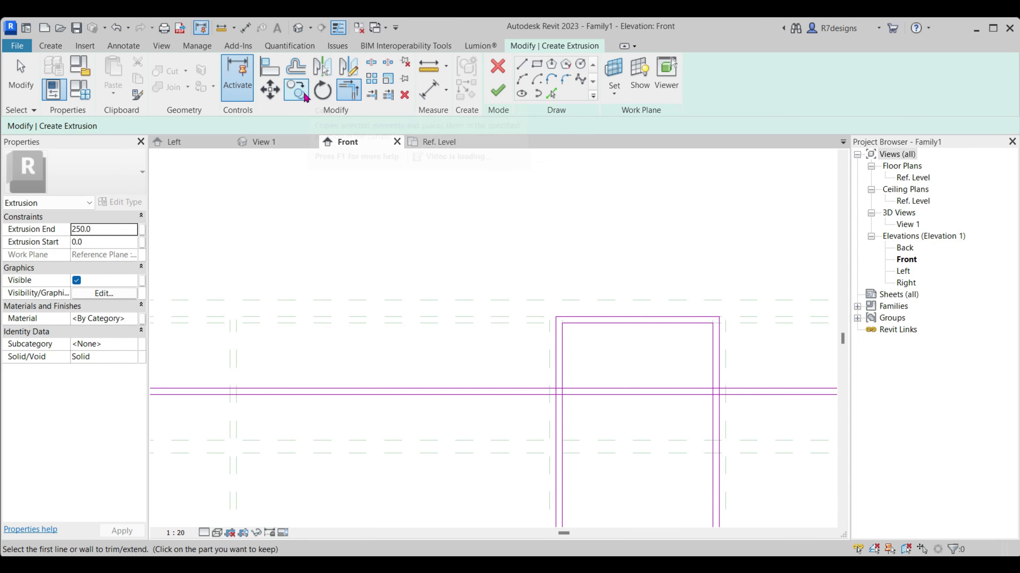
Switch to splitting sketch lines and zoom around the sketch's lower corners
click(371, 63)
scroll(500, 337, up, 4)
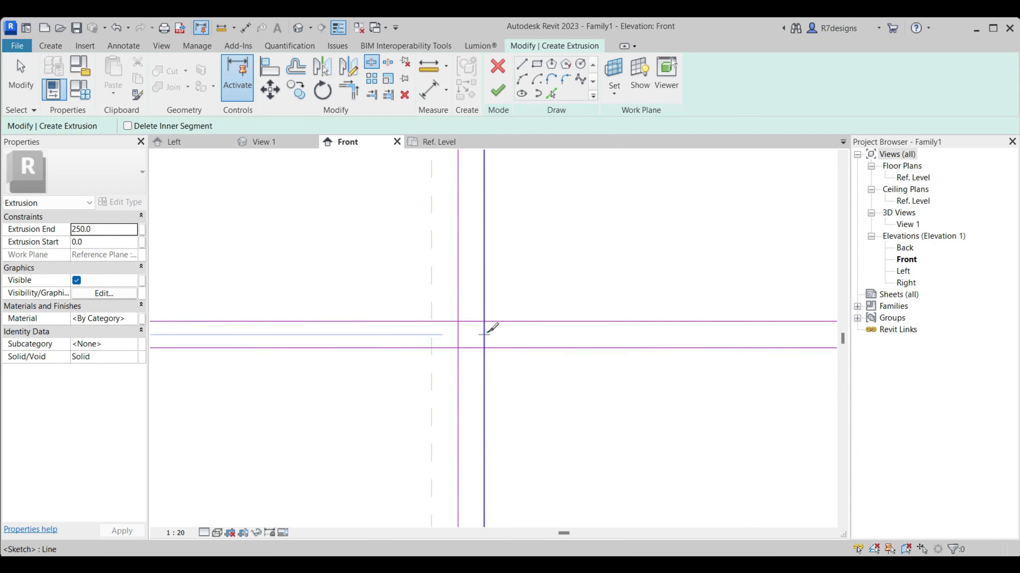
scroll(758, 326, up, 3)
scroll(737, 343, down, 4)
scroll(510, 370, up, 4)
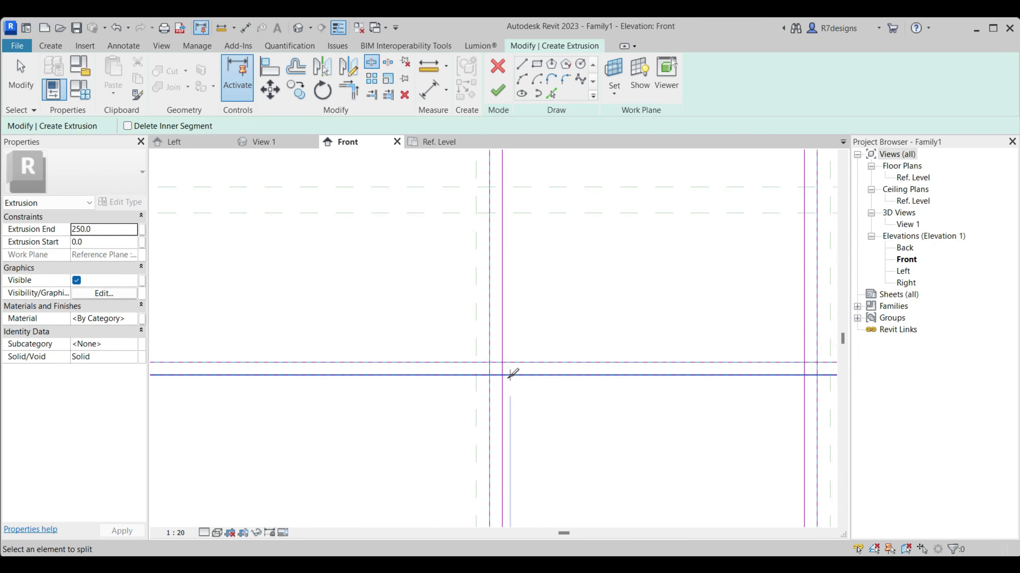
scroll(502, 371, down, 4)
scroll(444, 339, up, 4)
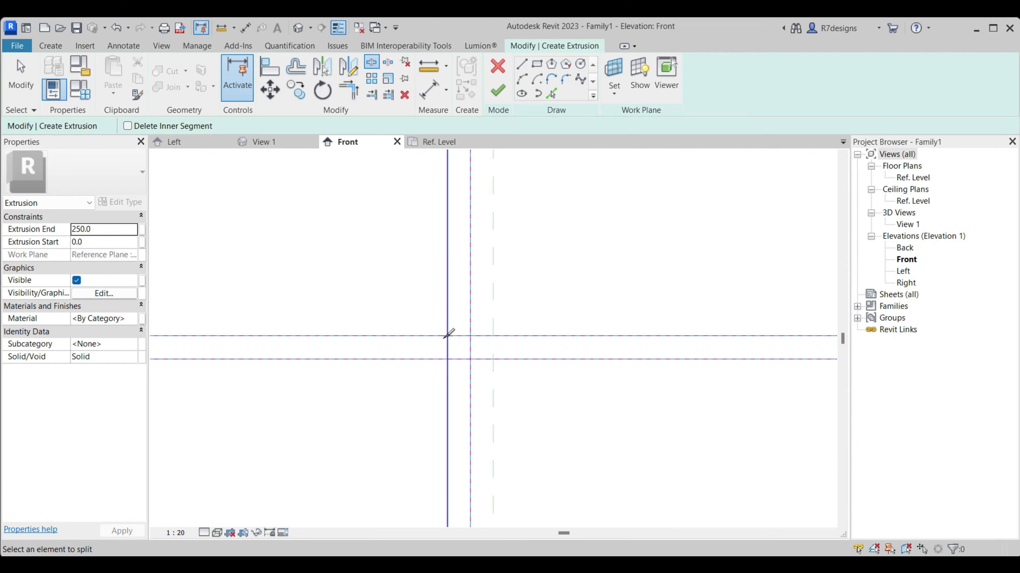
scroll(449, 346, down, 4)
scroll(466, 396, up, 4)
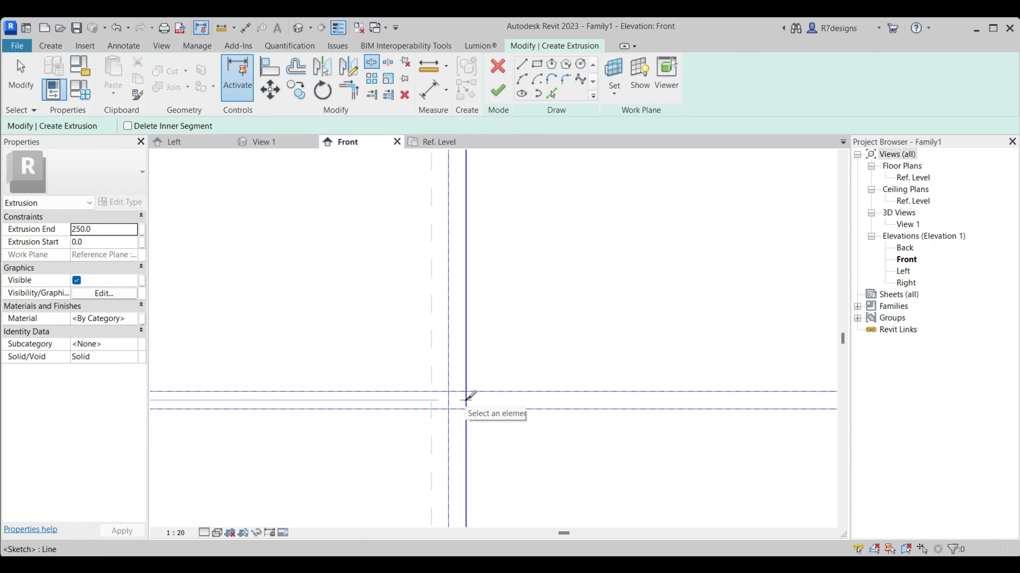
scroll(587, 262, down, 4)
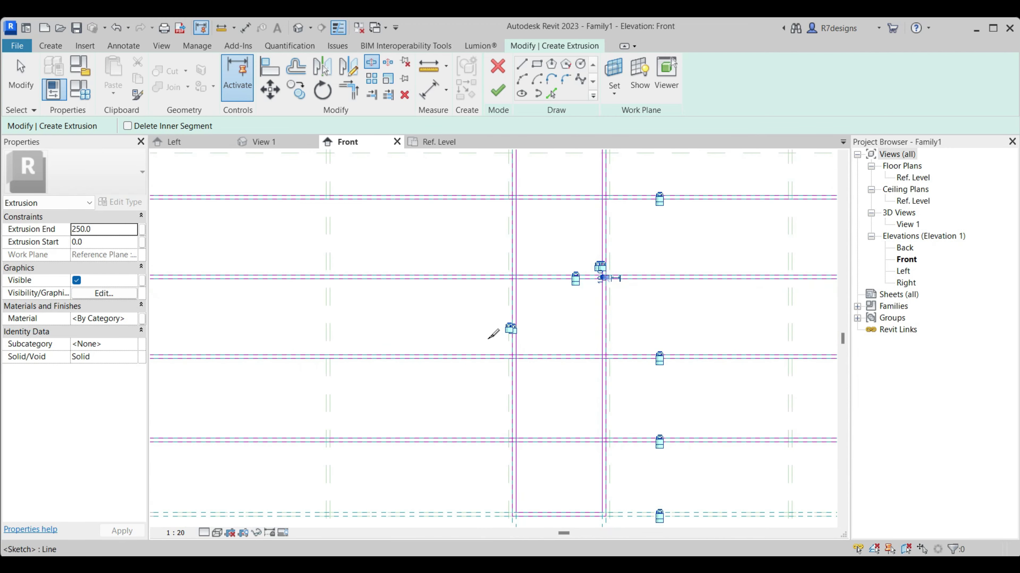
scroll(494, 335, up, 4)
scroll(555, 360, down, 2)
scroll(728, 353, up, 2)
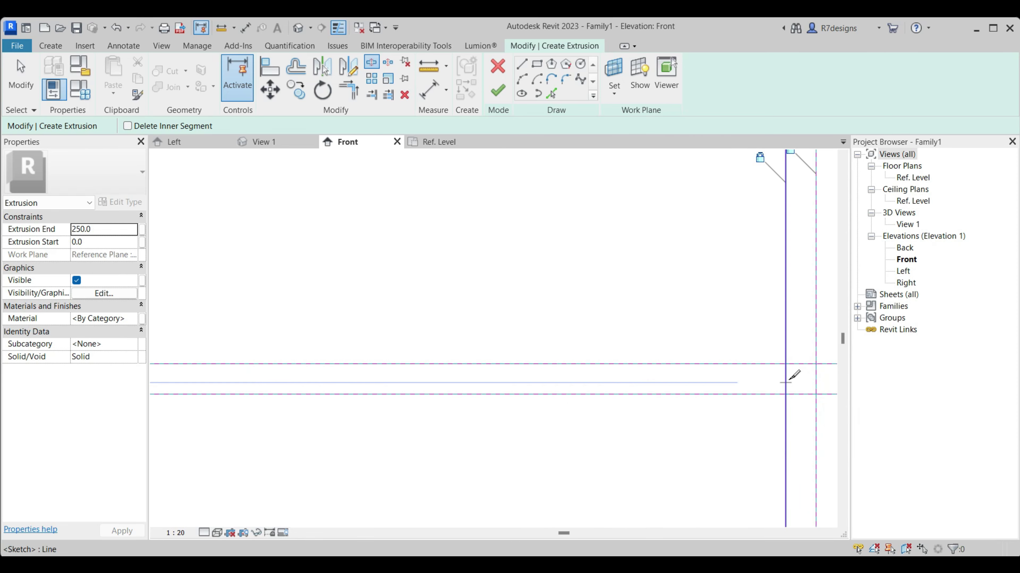
scroll(522, 207, down, 2)
Split the sketch lines at the lower-left and lower-right corners using SL
key(s)
key(l)
scroll(471, 319, down, 2)
scroll(449, 361, up, 3)
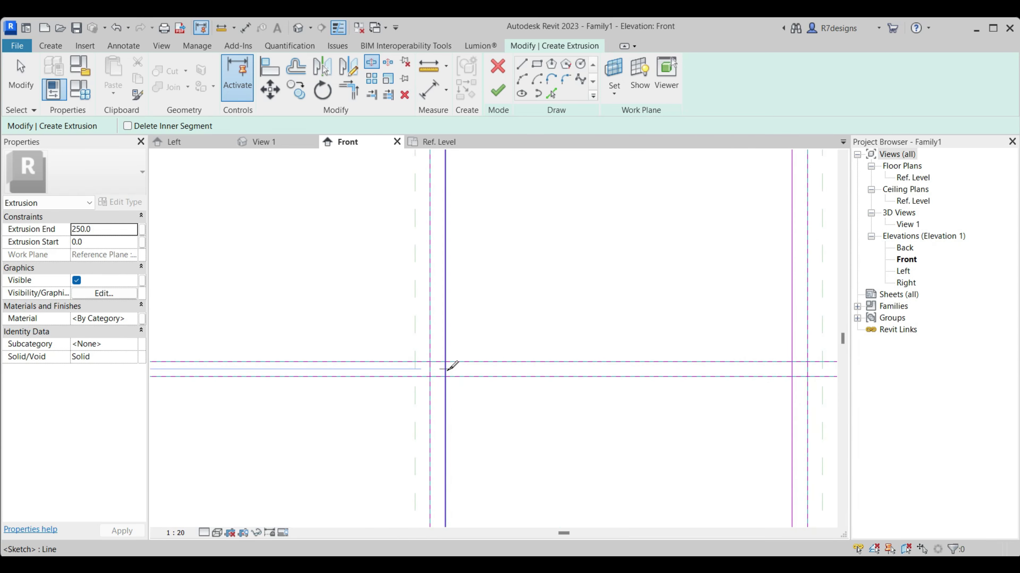
click(447, 368)
click(790, 369)
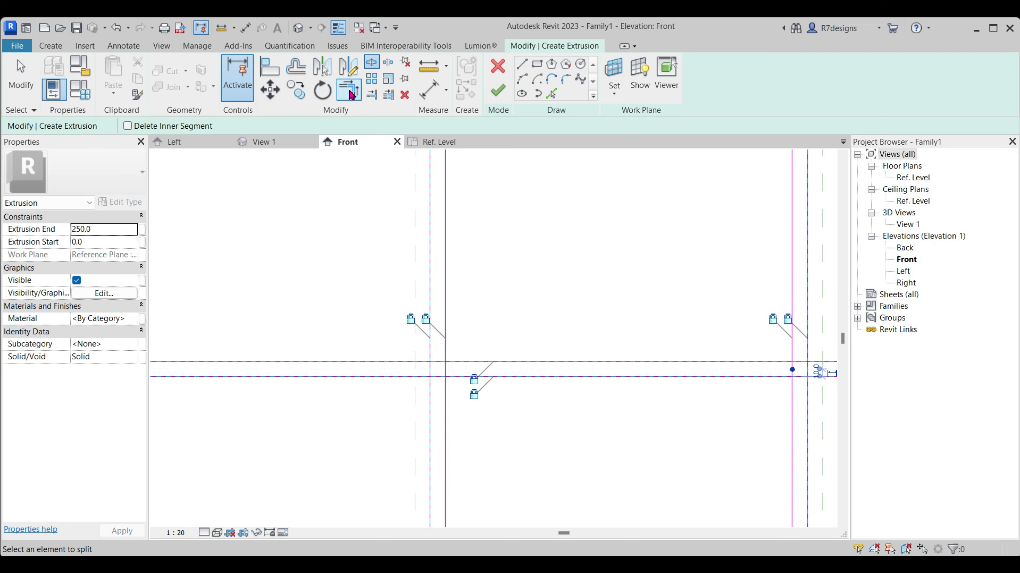
Trim the lower, upper and top shelf lines to the left and right side lines
scroll(455, 330, down, 2)
click(451, 332)
click(583, 319)
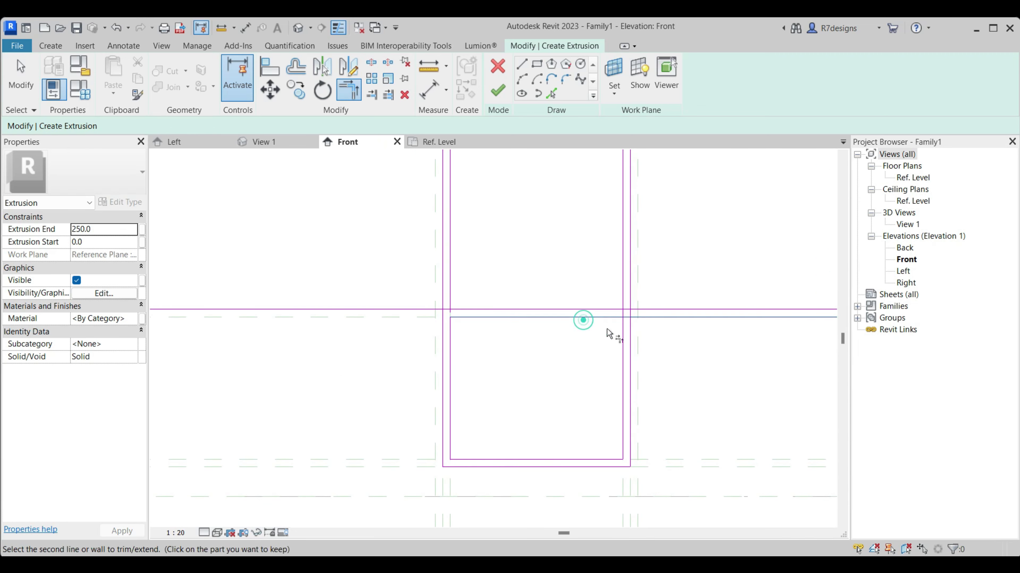
click(621, 342)
click(603, 309)
click(623, 290)
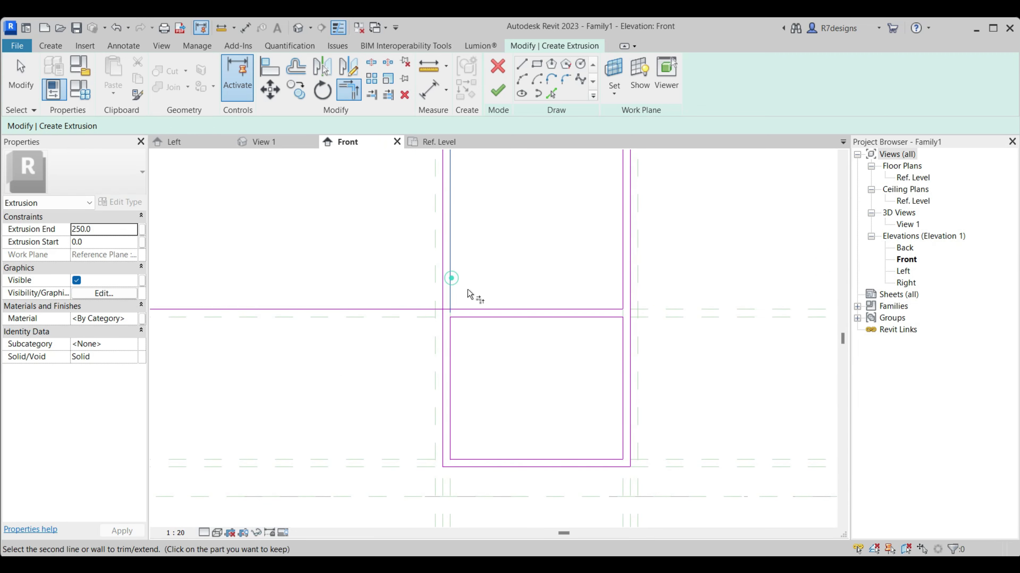
scroll(521, 382, down, 1)
click(467, 370)
click(484, 354)
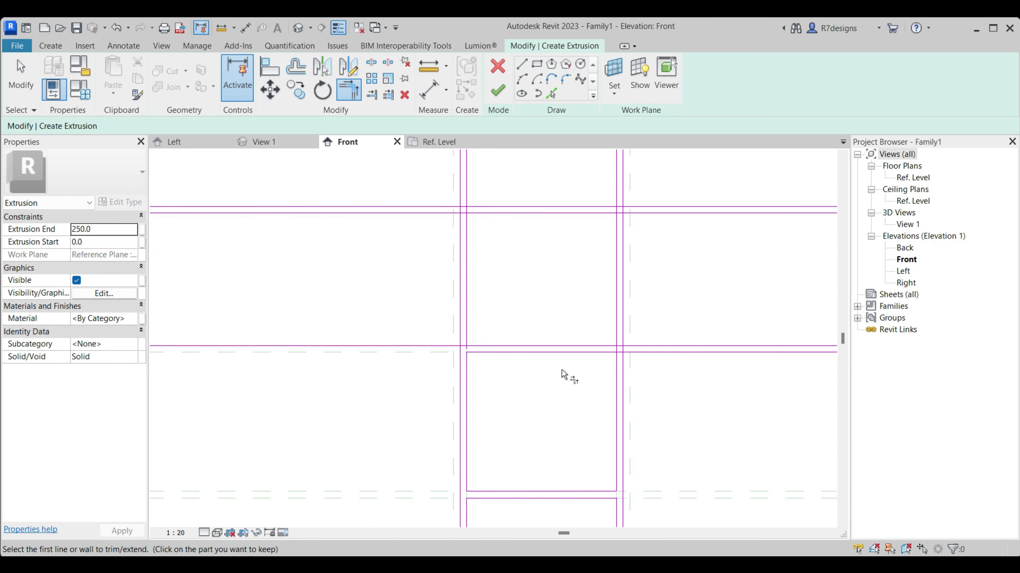
click(613, 378)
click(502, 345)
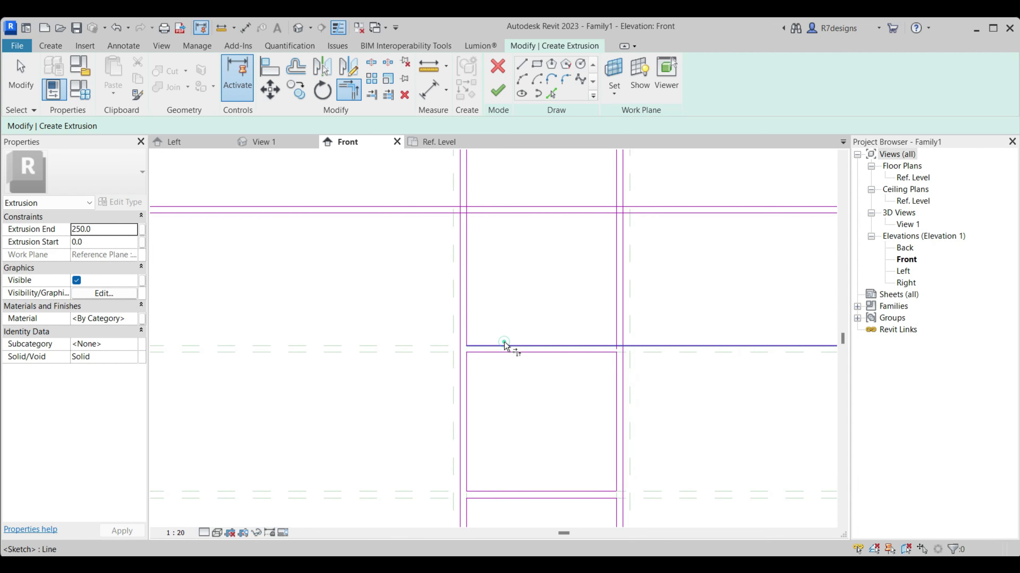
click(580, 345)
Trim the next shelf line to the left side and cut a horizontal at its vertical
middle_drag(473, 235, 496, 317)
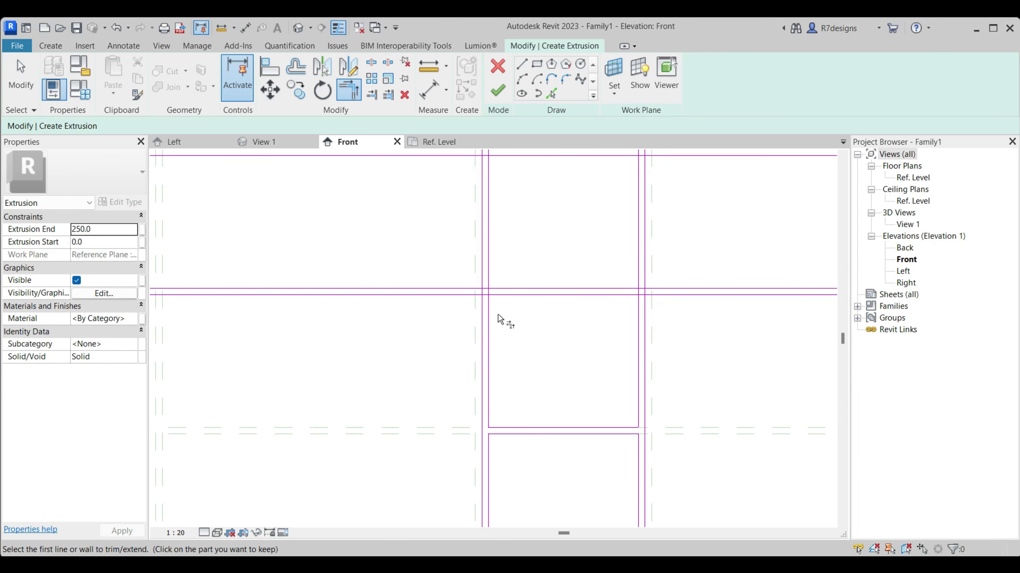
click(491, 317)
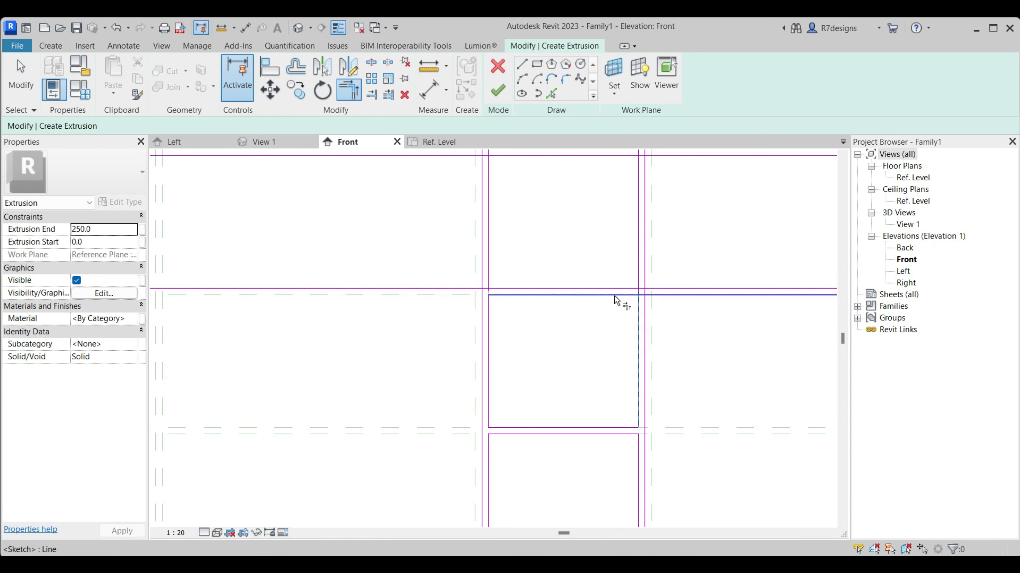
click(537, 291)
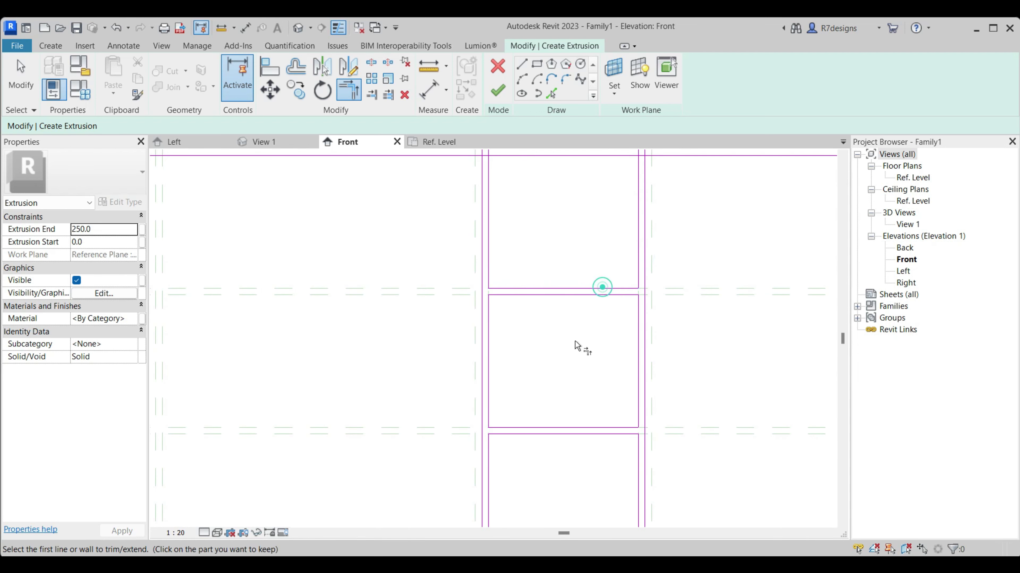
scroll(576, 346, down, 1)
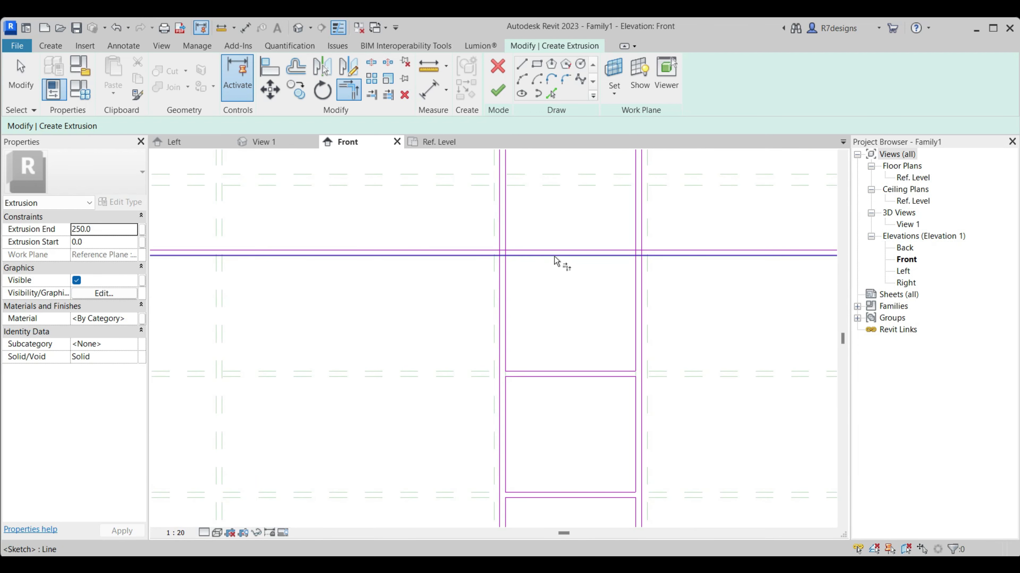
click(617, 266)
scroll(584, 288, down, 2)
scroll(528, 298, up, 2)
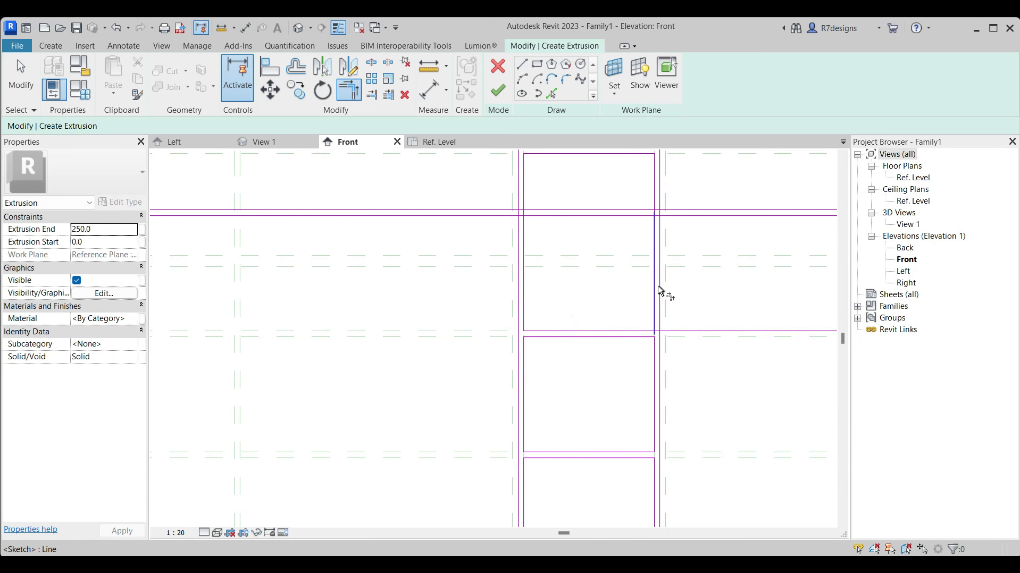
Close the last corner, remove the right overhang, and stop trimming
click(527, 228)
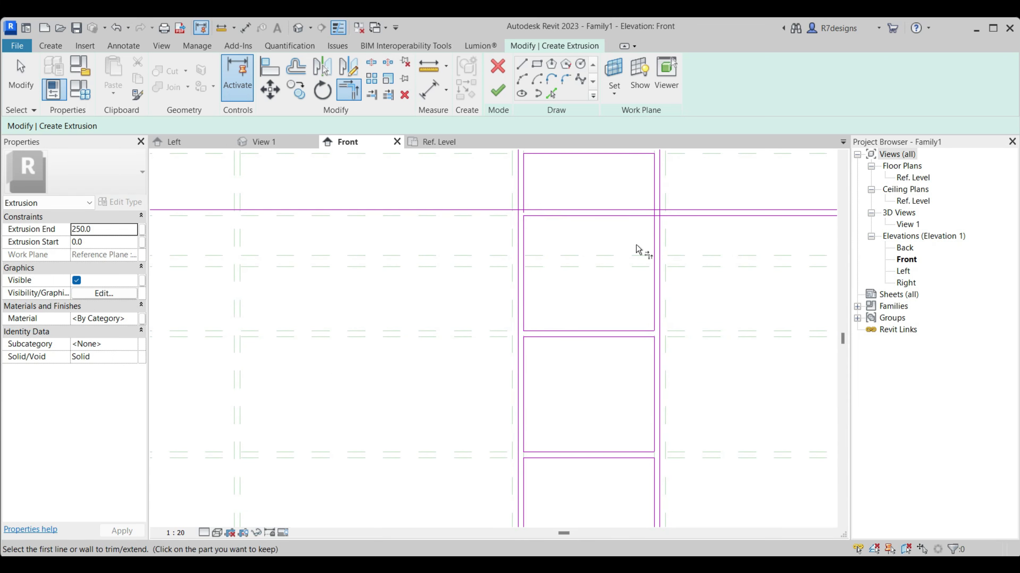
scroll(578, 261, down, 2)
scroll(540, 282, up, 2)
click(534, 283)
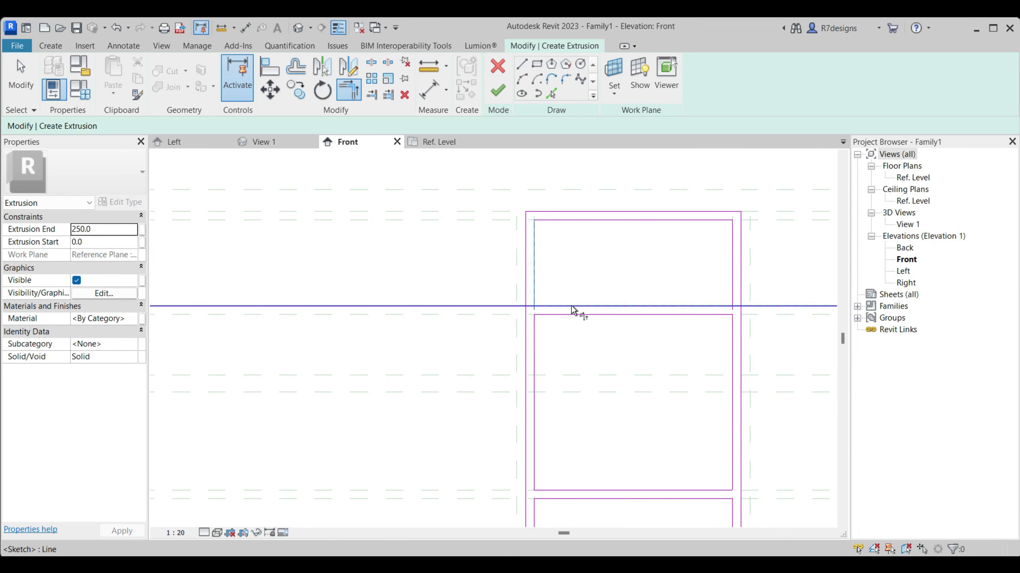
click(679, 307)
scroll(587, 244, down, 2)
scroll(578, 253, down, 1)
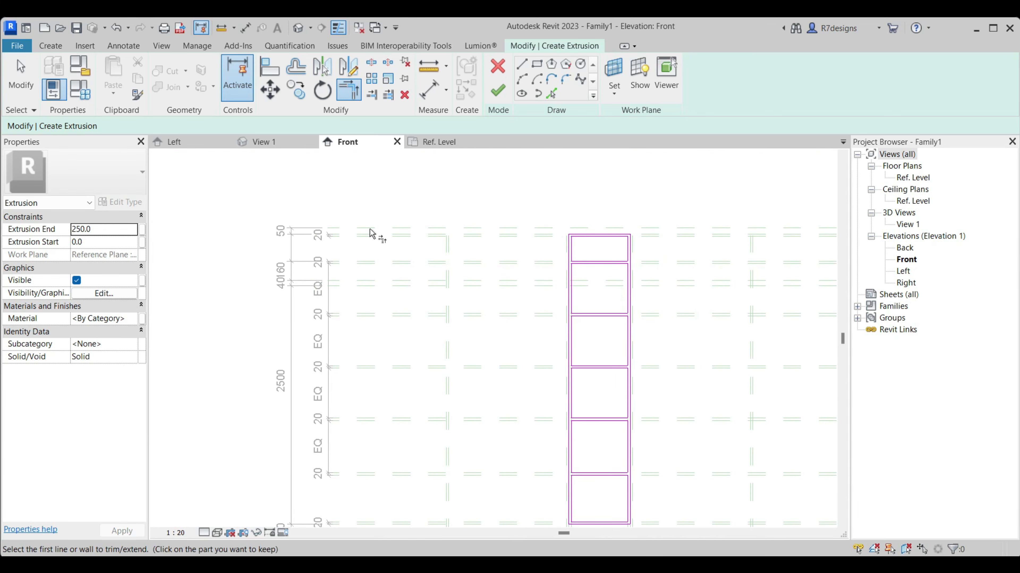
click(25, 87)
scroll(562, 285, down, 1)
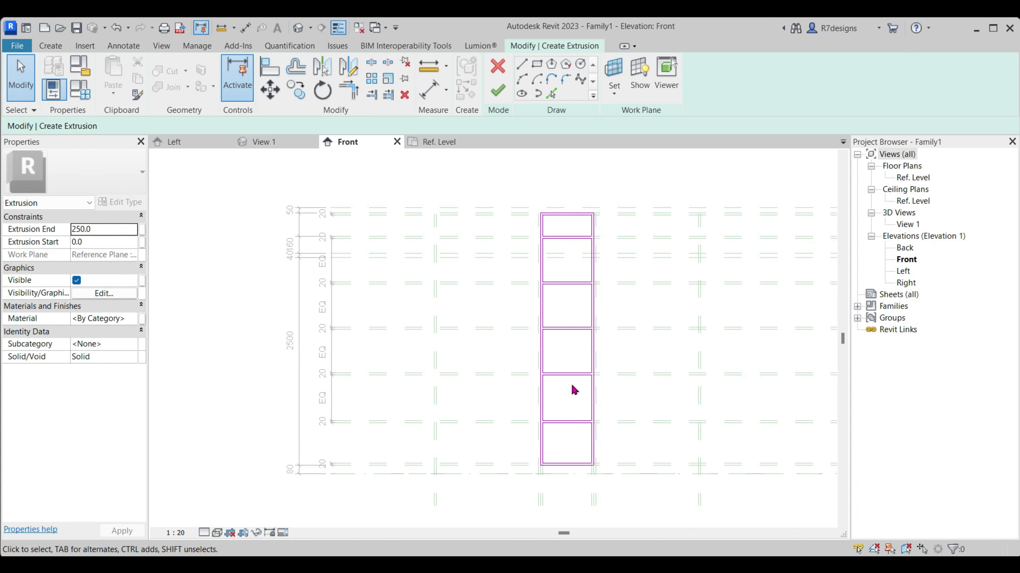
Finish the extrusion and set its plan depth to run from 20 to 400 (380 deep)
click(501, 96)
click(438, 142)
scroll(477, 382, up, 2)
scroll(476, 384, up, 2)
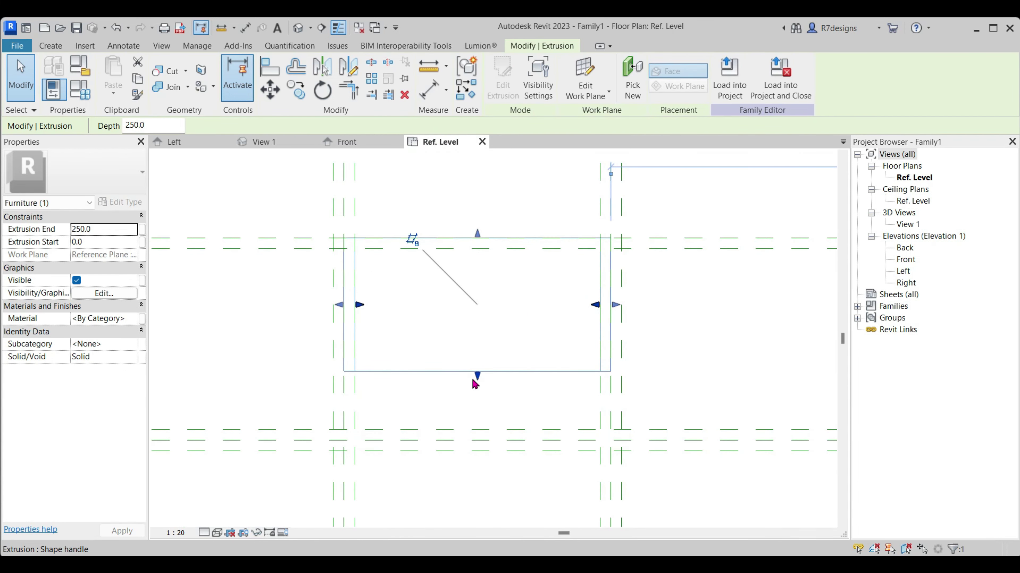
drag(476, 381, 475, 450)
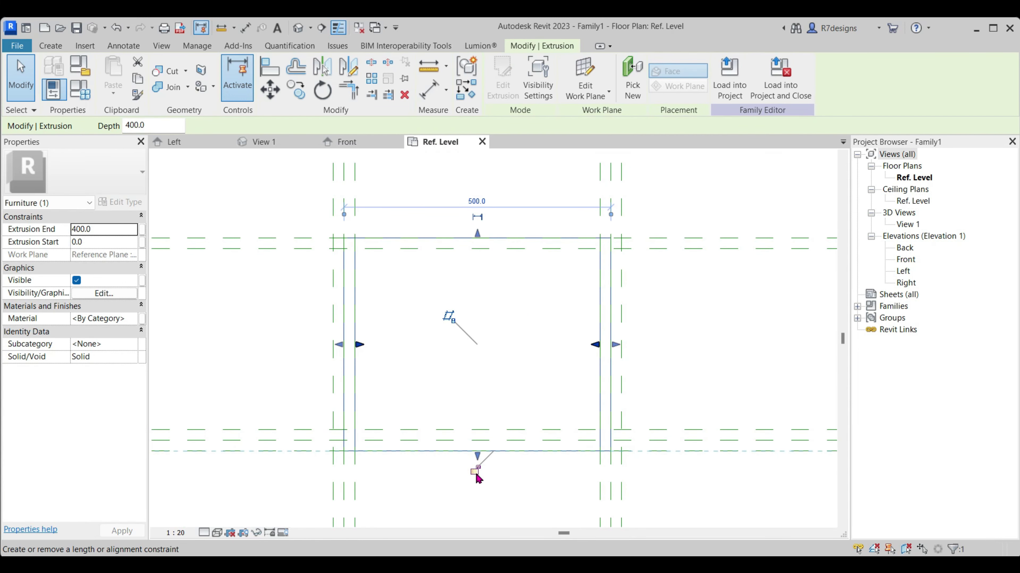
drag(477, 236, 477, 248)
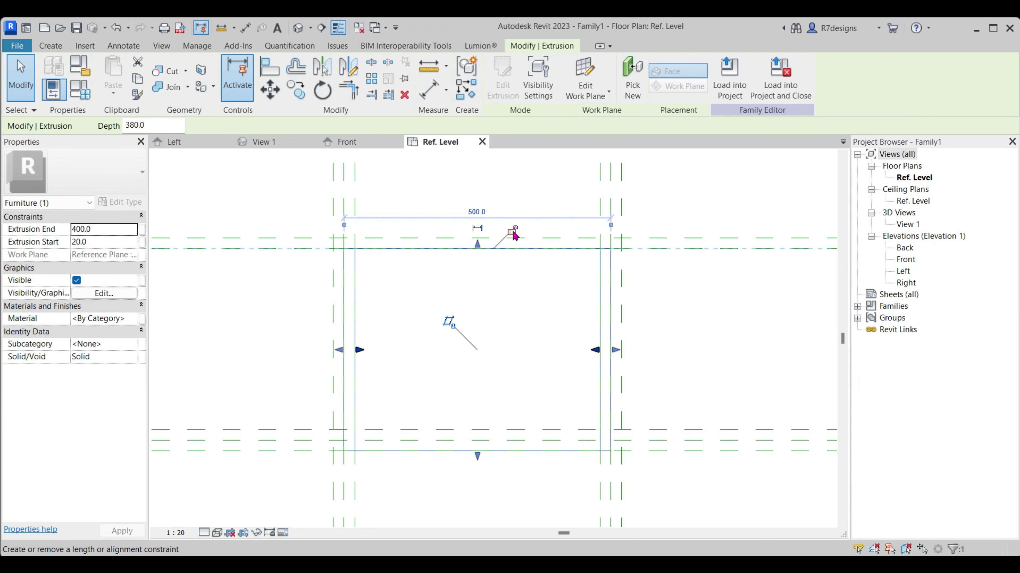
click(694, 314)
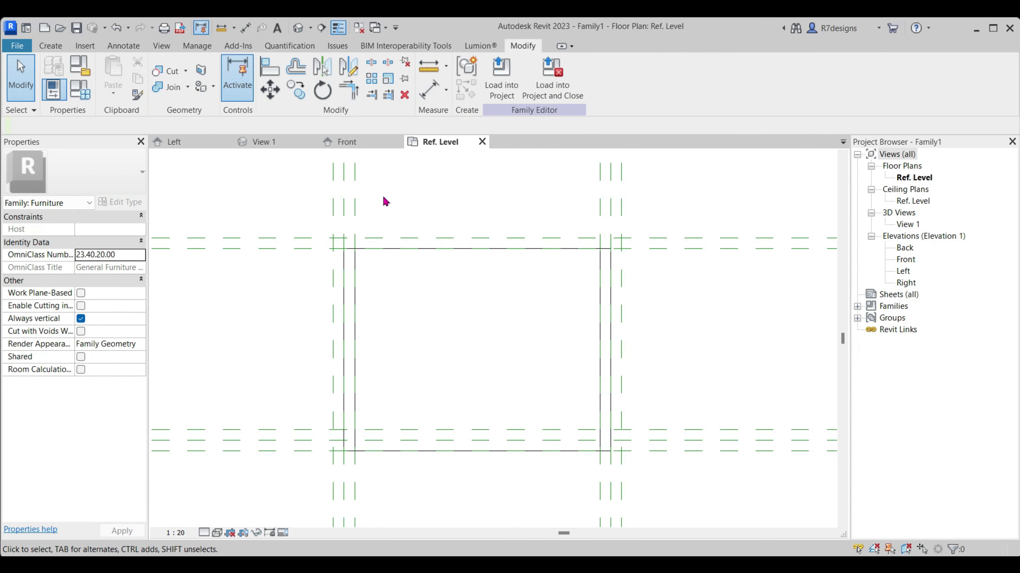
Return to the Front elevation with the solid-form creation tools showing
click(347, 142)
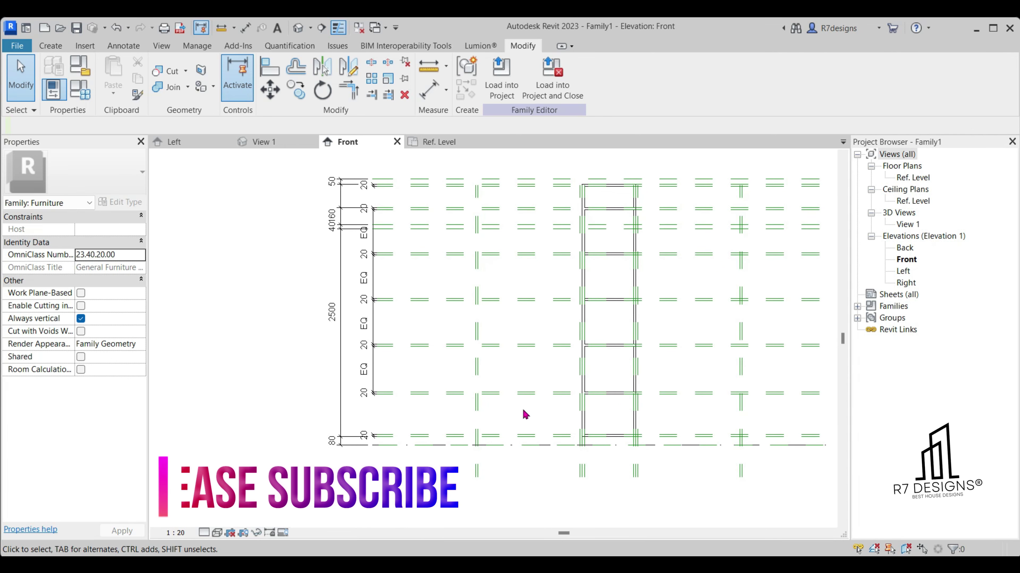
scroll(575, 208, up, 1)
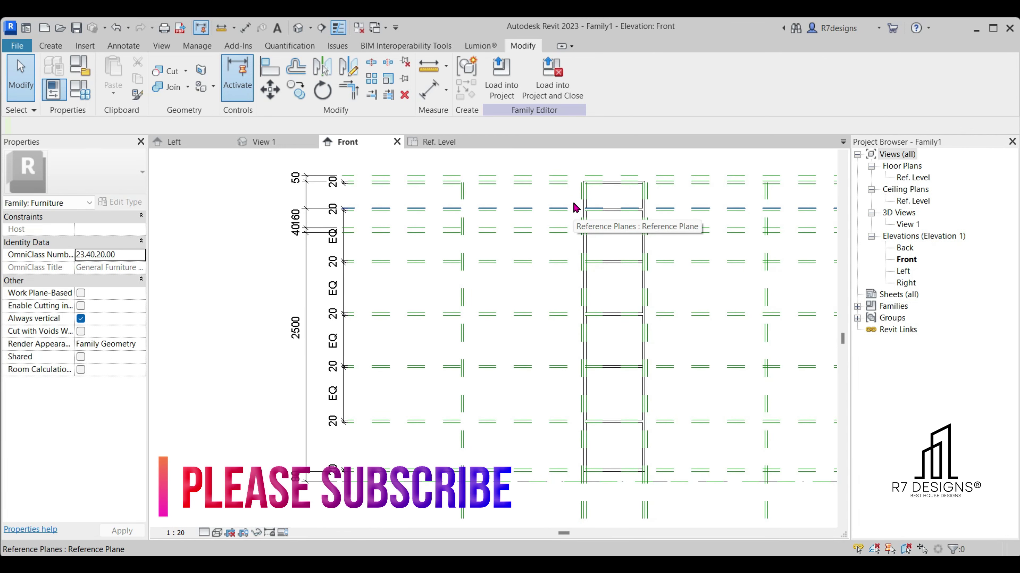
click(52, 45)
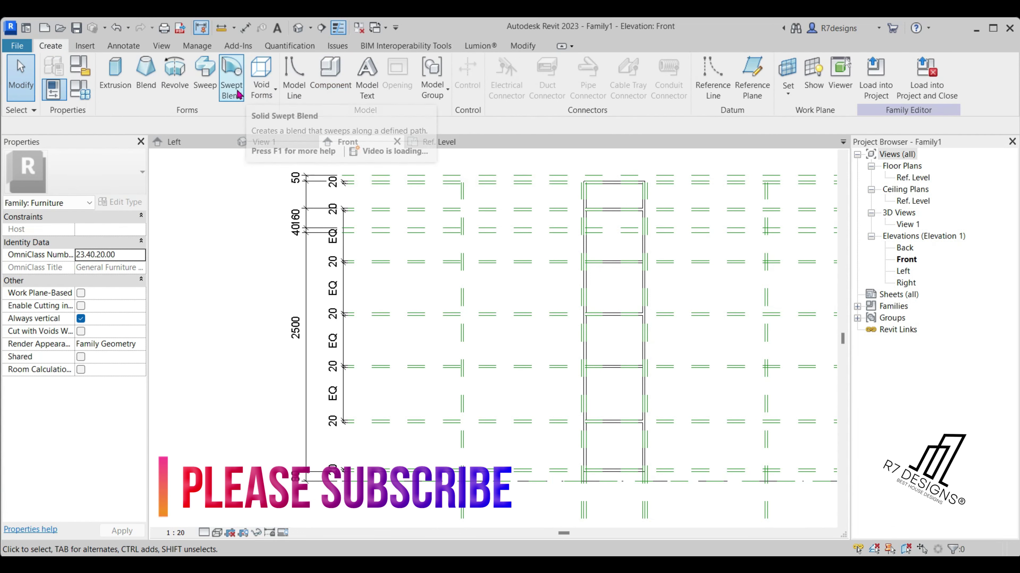
Start a new extrusion with Pick Lines, picking the horizontal and vertical reference planes
click(116, 75)
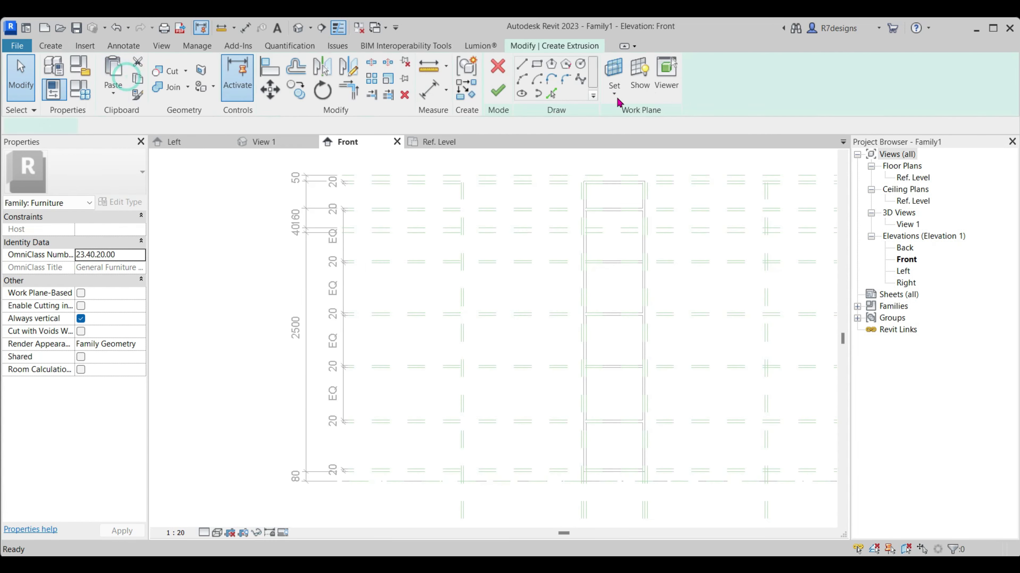
click(552, 92)
scroll(575, 229, up, 2)
scroll(553, 473, up, 2)
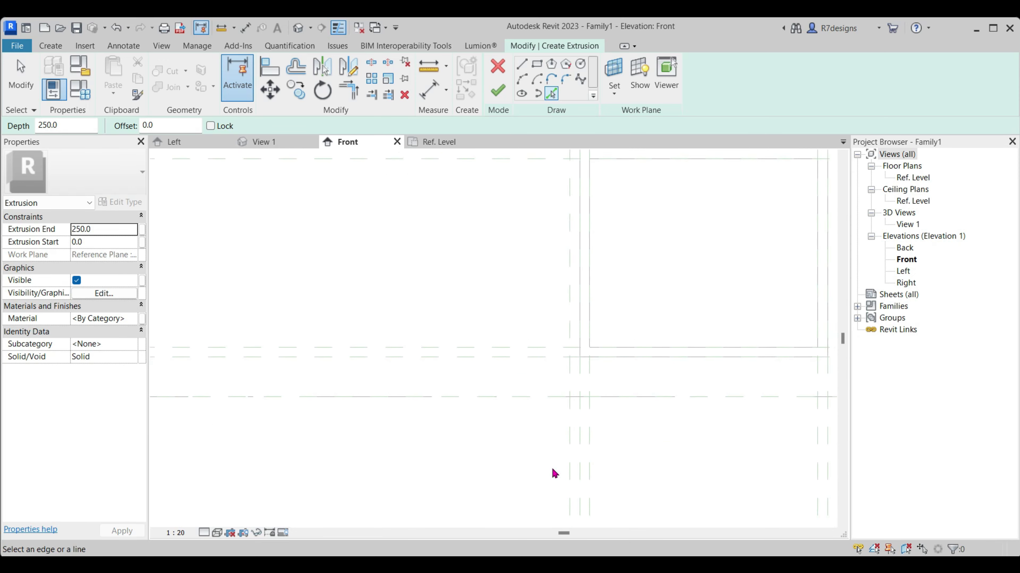
scroll(588, 487, up, 1)
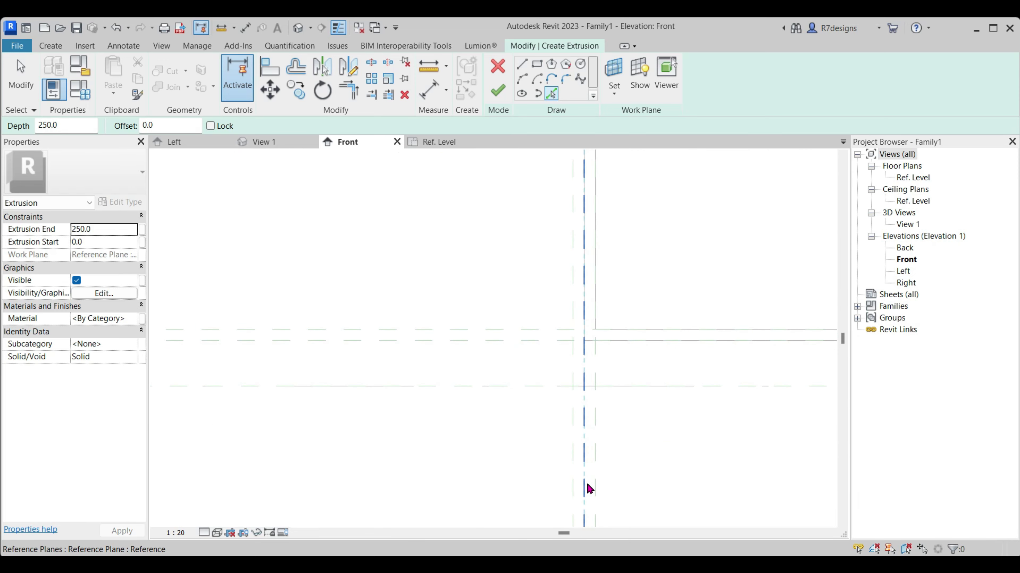
click(501, 344)
scroll(569, 371, down, 2)
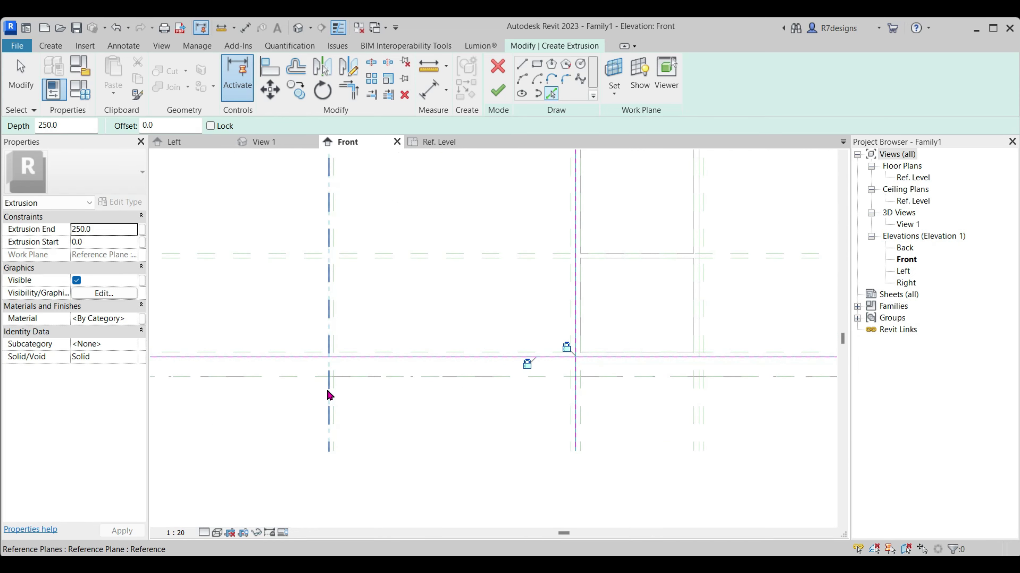
click(330, 394)
Pick the top reference plane and the one below, locking the right sketch line
scroll(485, 442, down, 4)
scroll(441, 182, up, 2)
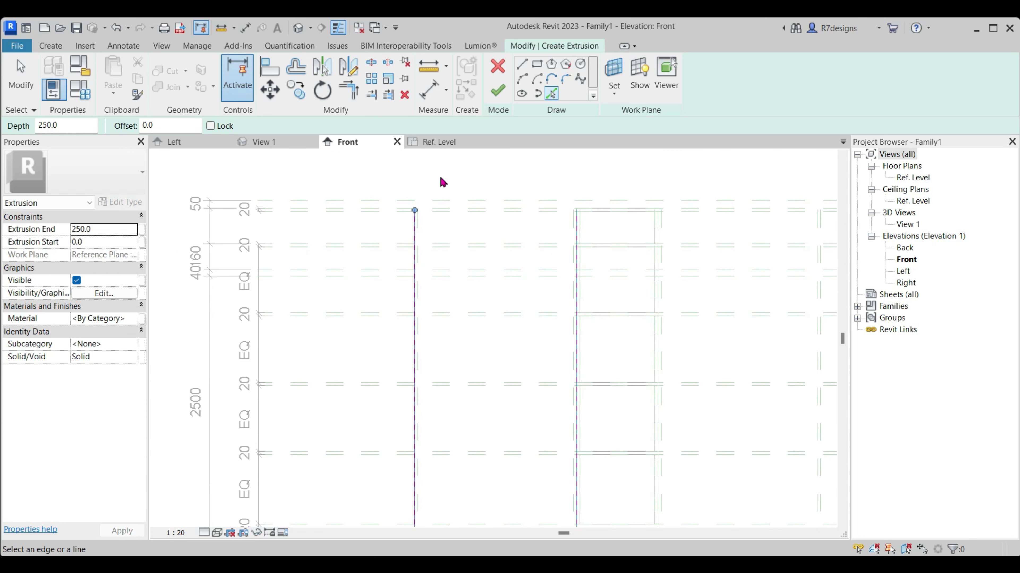
scroll(443, 183, up, 1)
click(431, 228)
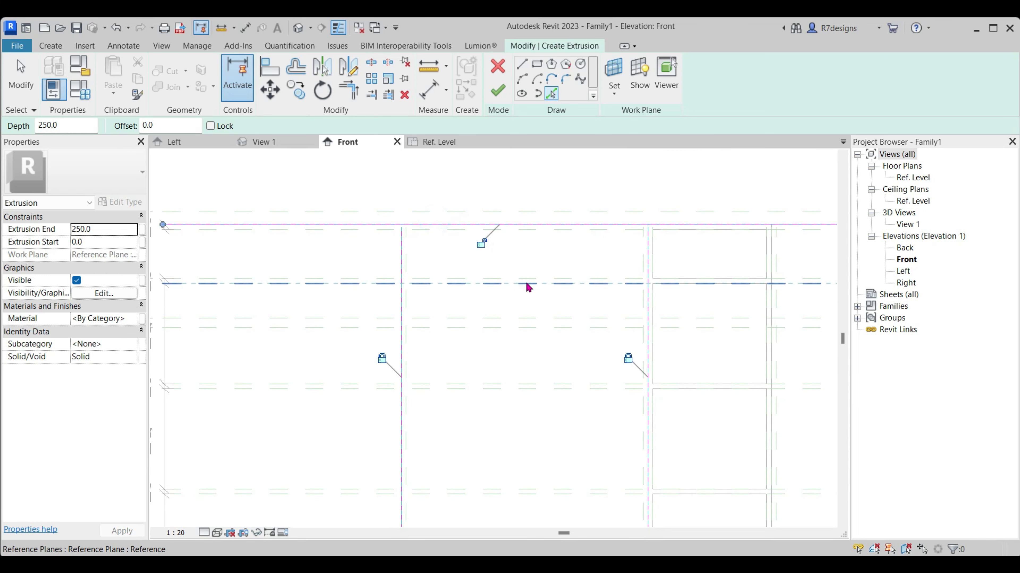
click(477, 243)
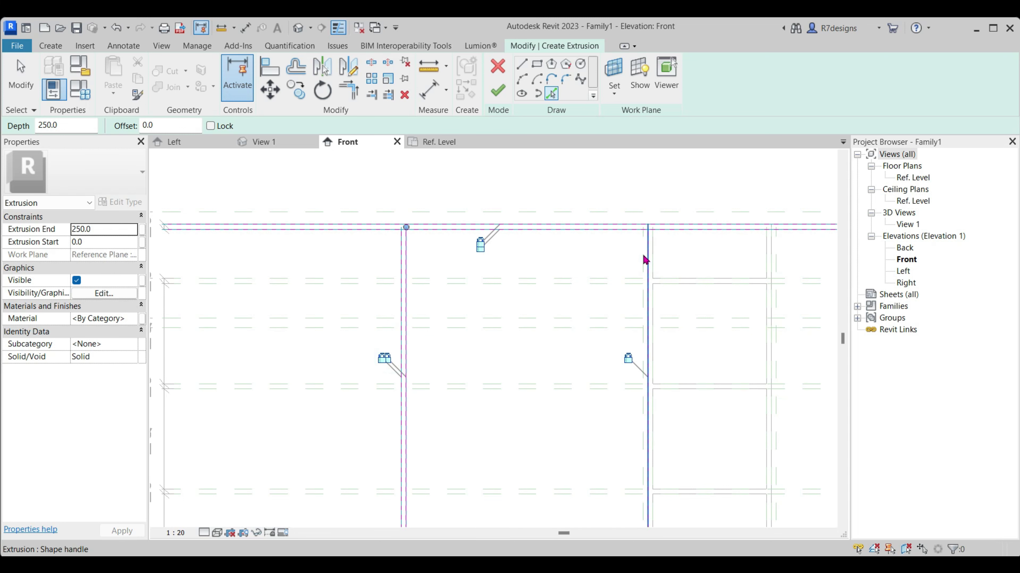
click(621, 366)
Pick the next two shelf planes and lock the lower shelf line to its plane
click(522, 281)
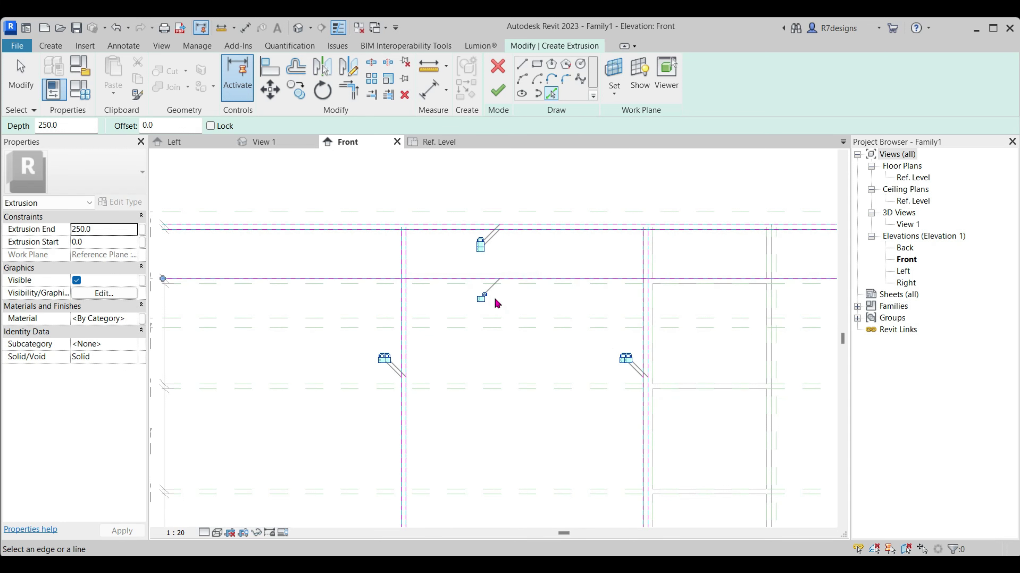
scroll(528, 223, down, 3)
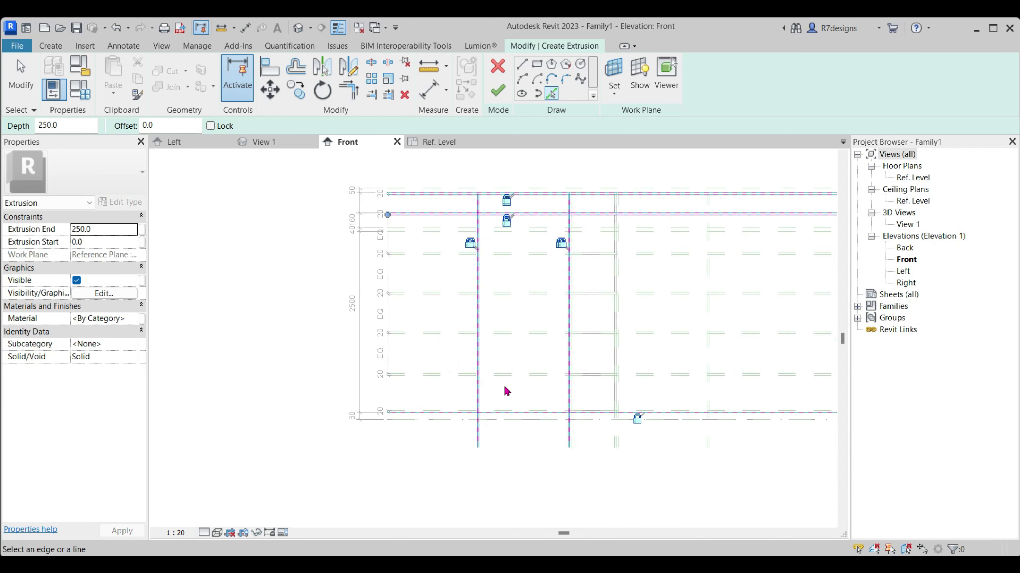
scroll(520, 362, up, 3)
click(517, 366)
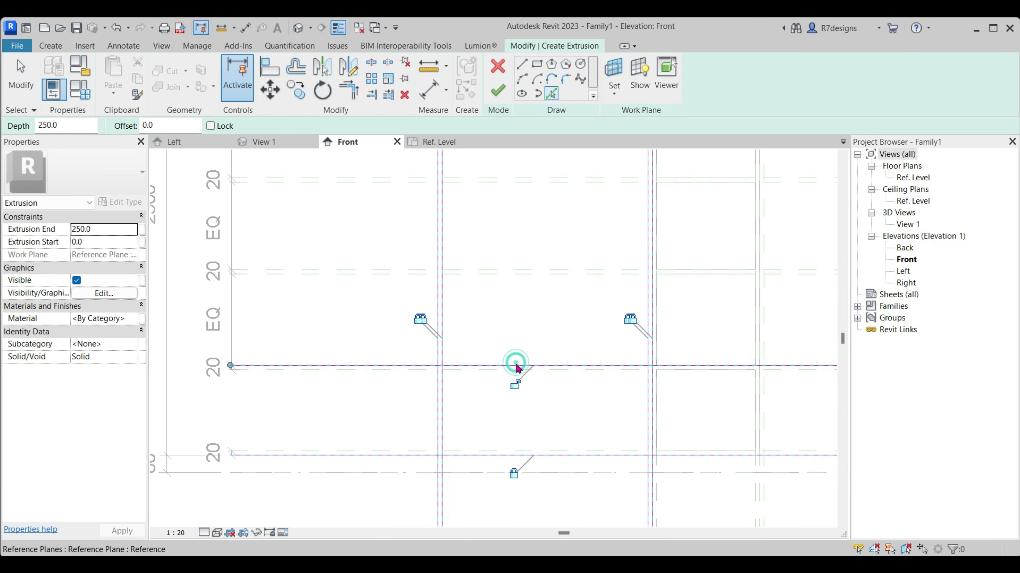
click(517, 384)
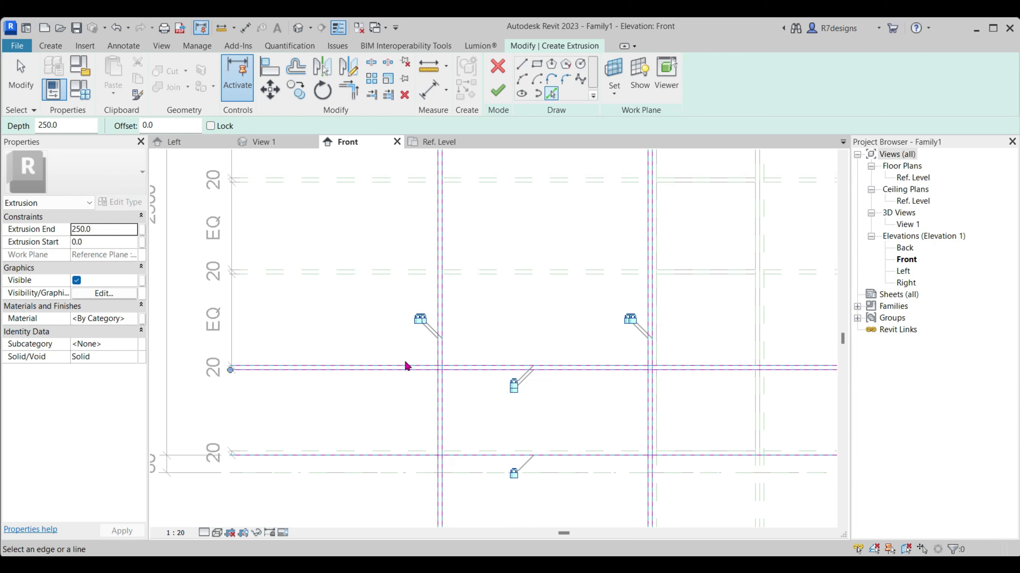
scroll(437, 397, down, 3)
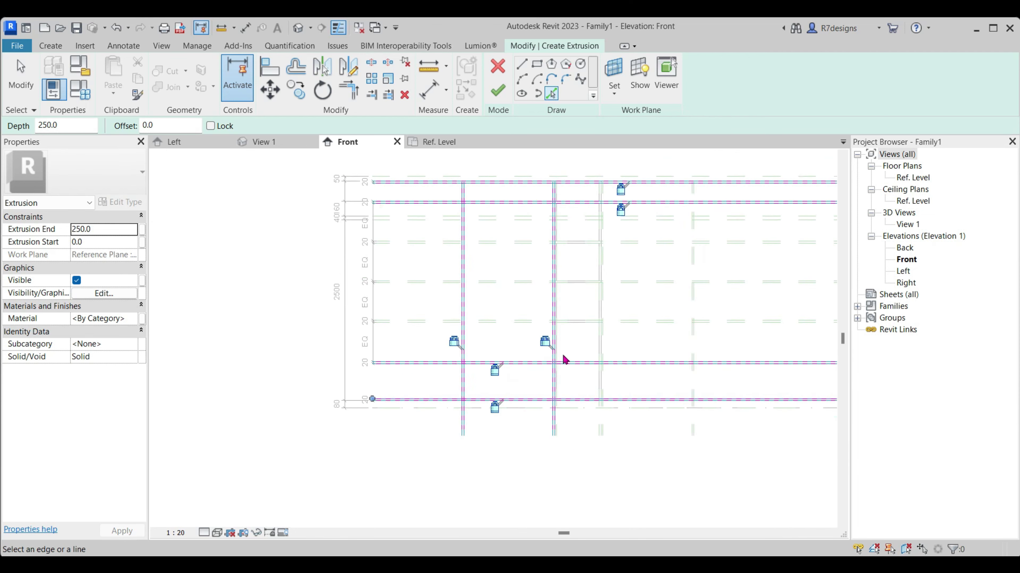
scroll(581, 392, up, 3)
With Split Element, split the top, upper and lower extrusion sketch lines at reference-plane intersections
scroll(580, 418, up, 3)
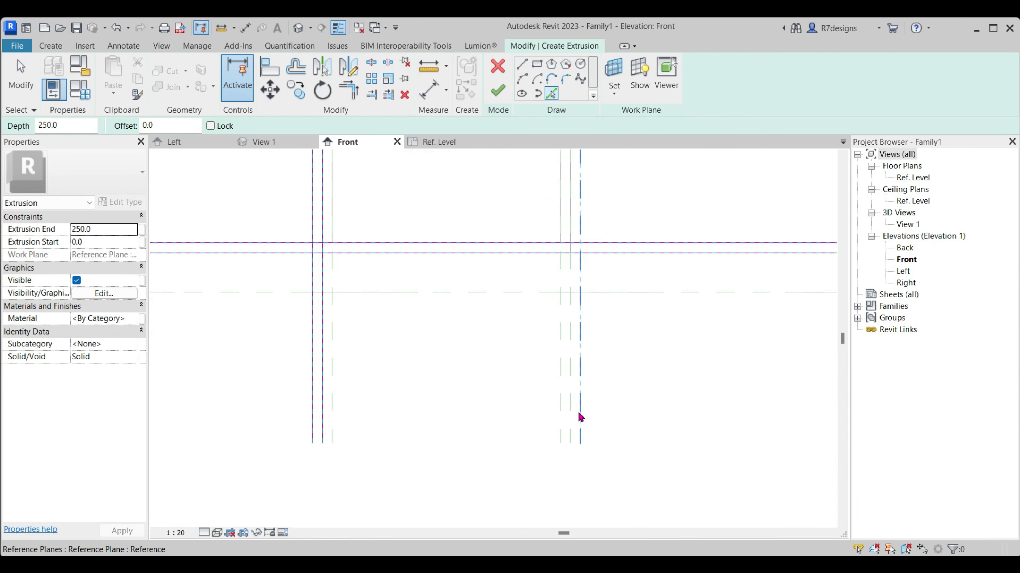
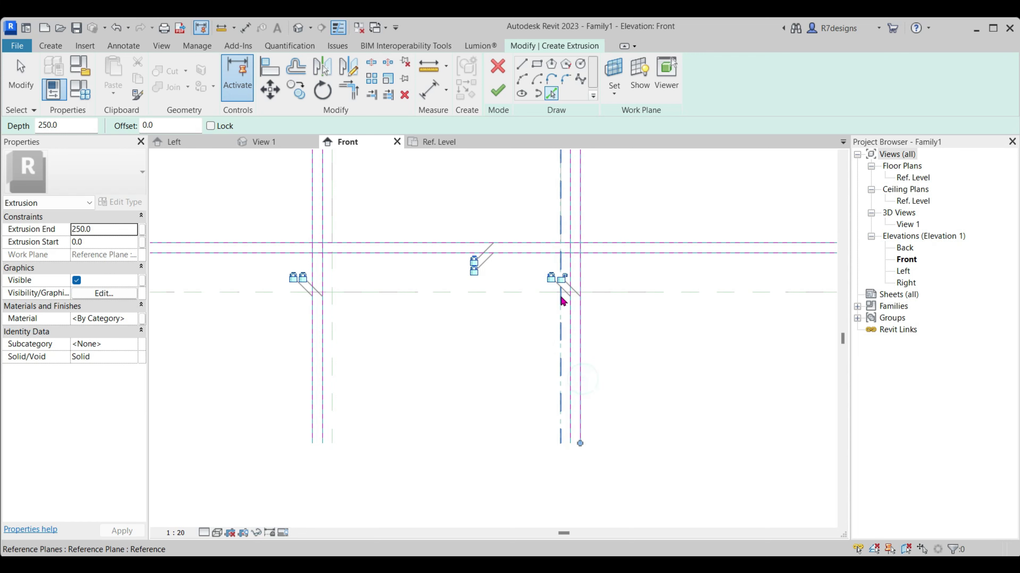
With Split Element, split the top, upper and lower extrusion sketch lines at reference-plane intersections
scroll(588, 392, down, 5)
scroll(632, 429, up, 2)
scroll(633, 430, up, 1)
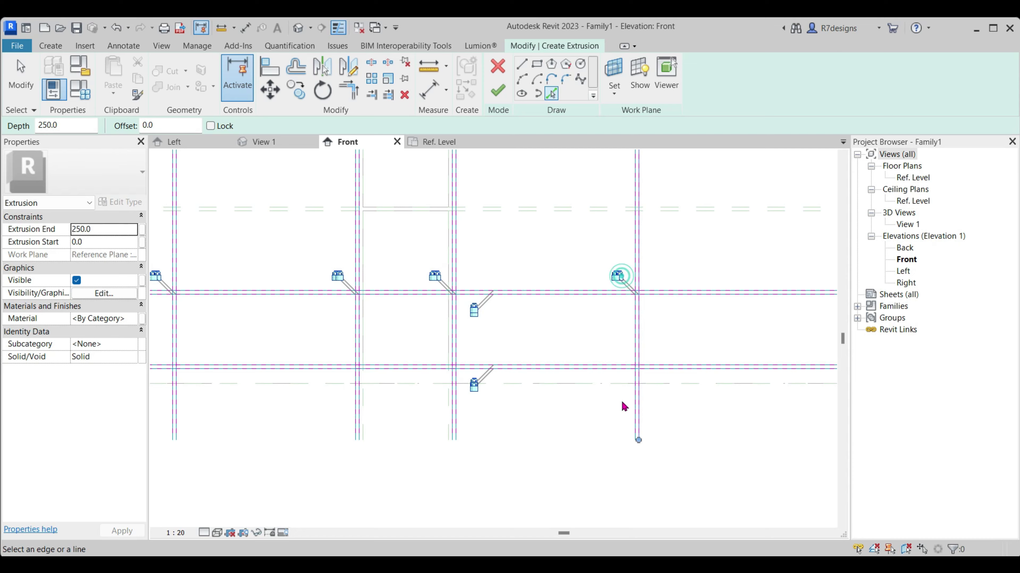
scroll(622, 406, down, 3)
click(371, 62)
scroll(616, 245, up, 4)
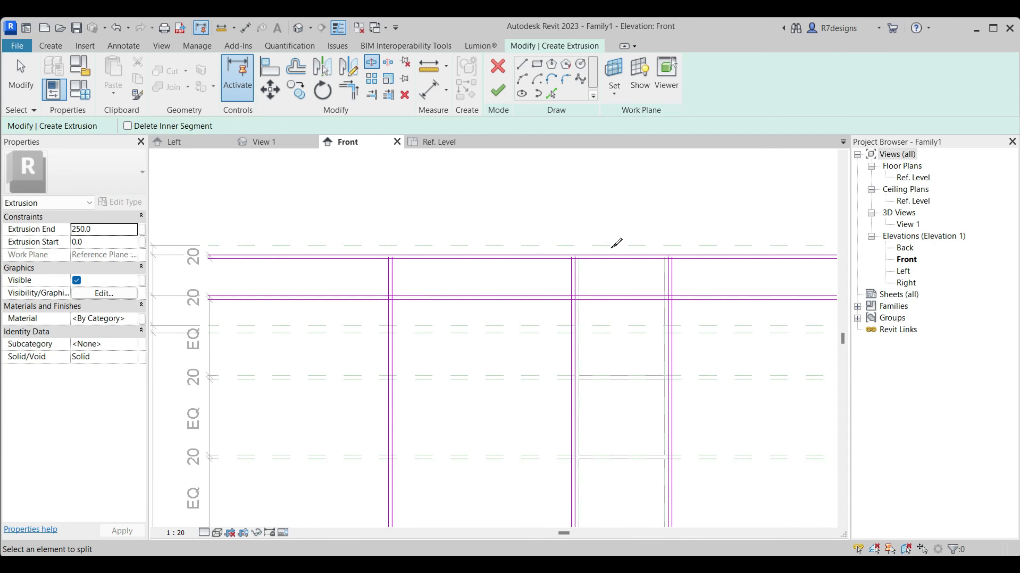
scroll(620, 249, up, 2)
scroll(622, 249, up, 1)
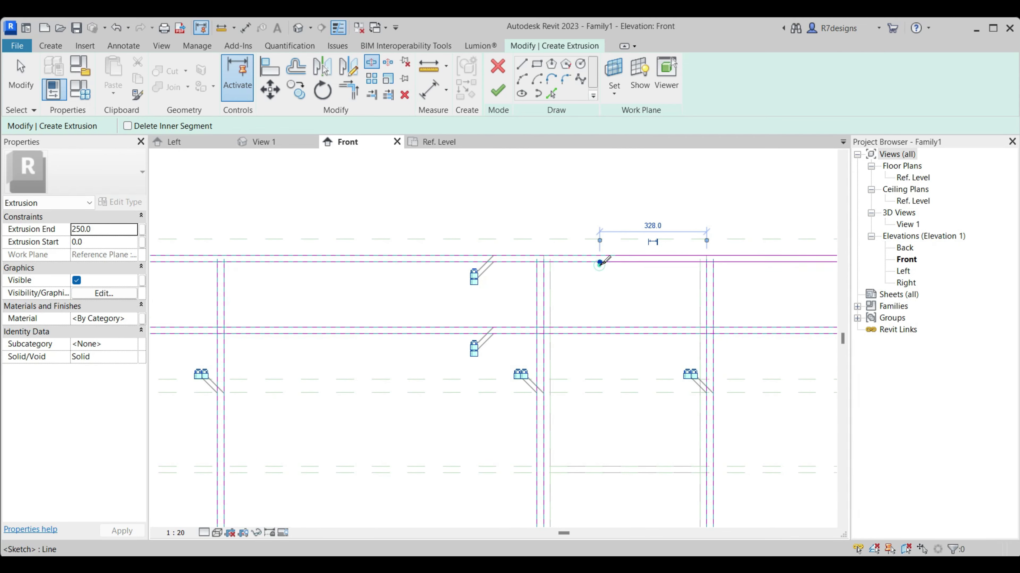
scroll(608, 323, down, 1)
click(621, 337)
scroll(537, 182, down, 2)
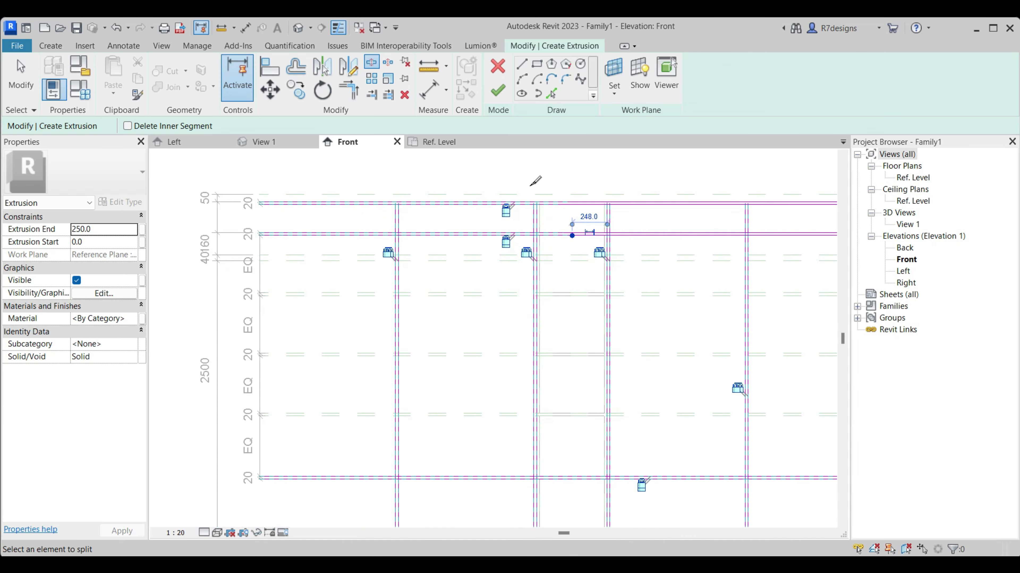
scroll(560, 382, up, 3)
click(561, 382)
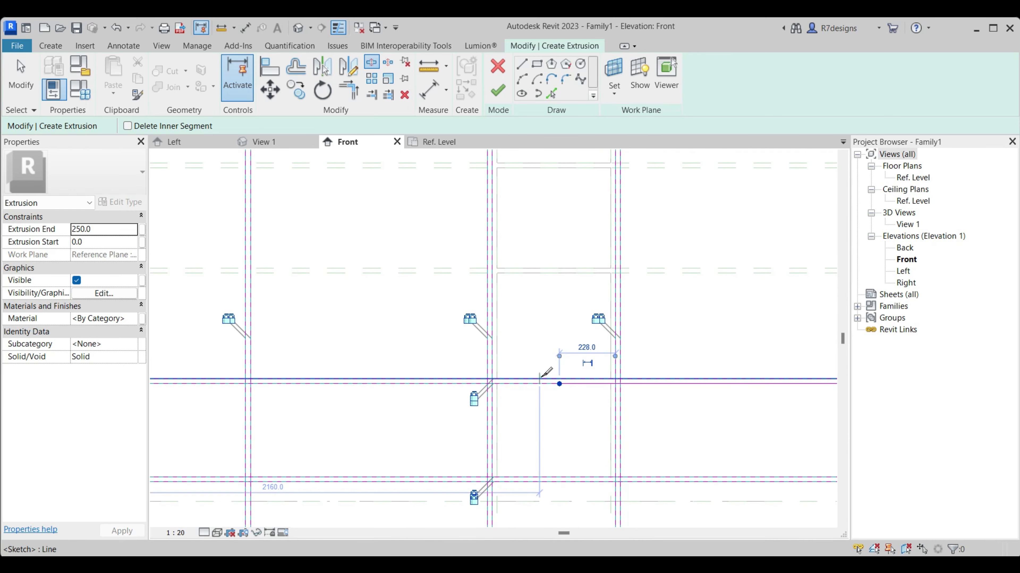
click(578, 478)
scroll(477, 337, down, 2)
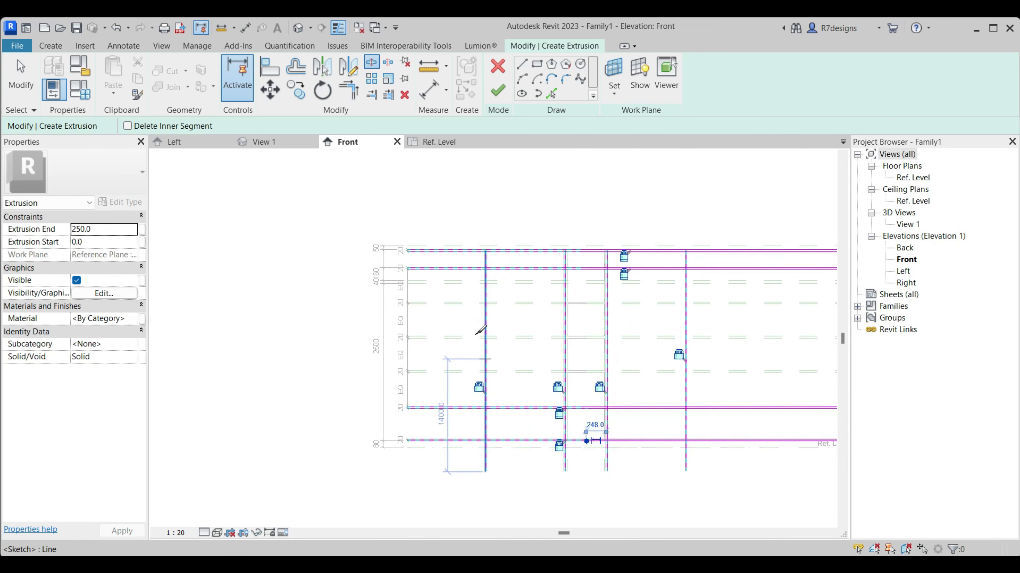
scroll(505, 285, up, 3)
scroll(521, 343, up, 2)
click(522, 343)
scroll(467, 318, down, 2)
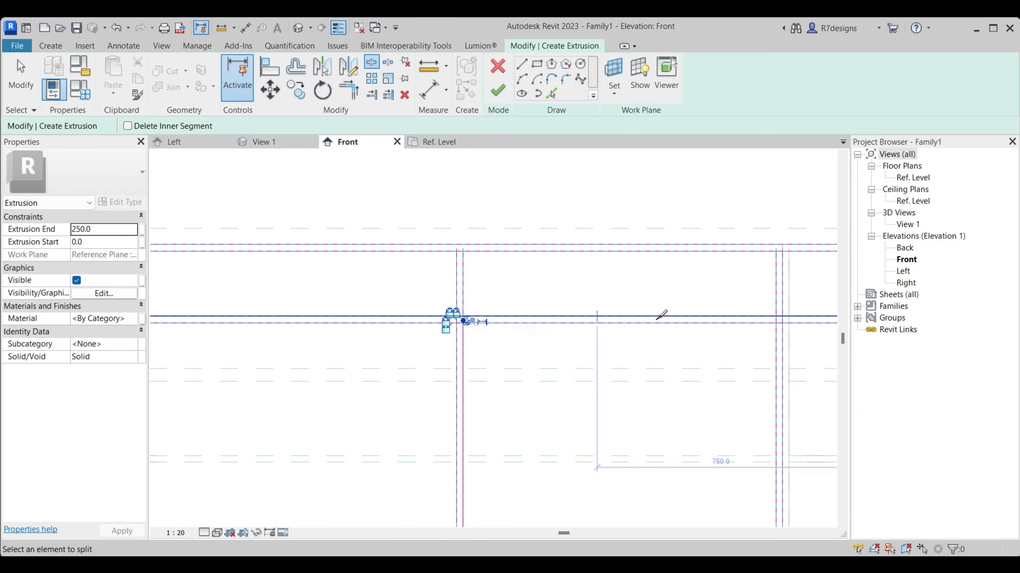
scroll(767, 324, up, 3)
click(767, 319)
scroll(724, 192, down, 2)
scroll(724, 191, down, 1)
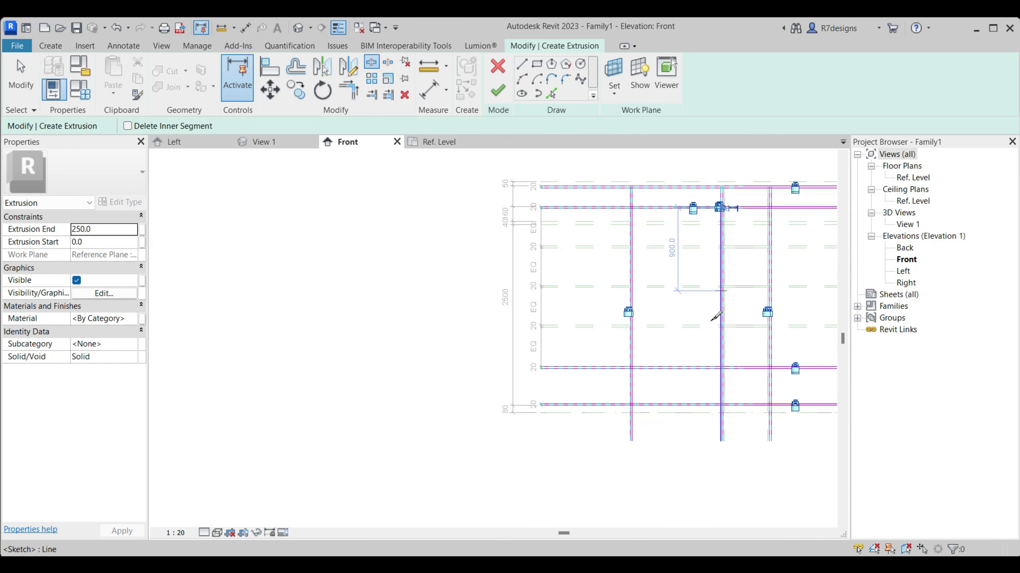
scroll(733, 346, up, 2)
scroll(712, 300, up, 1)
click(712, 300)
scroll(739, 269, down, 2)
scroll(414, 284, up, 2)
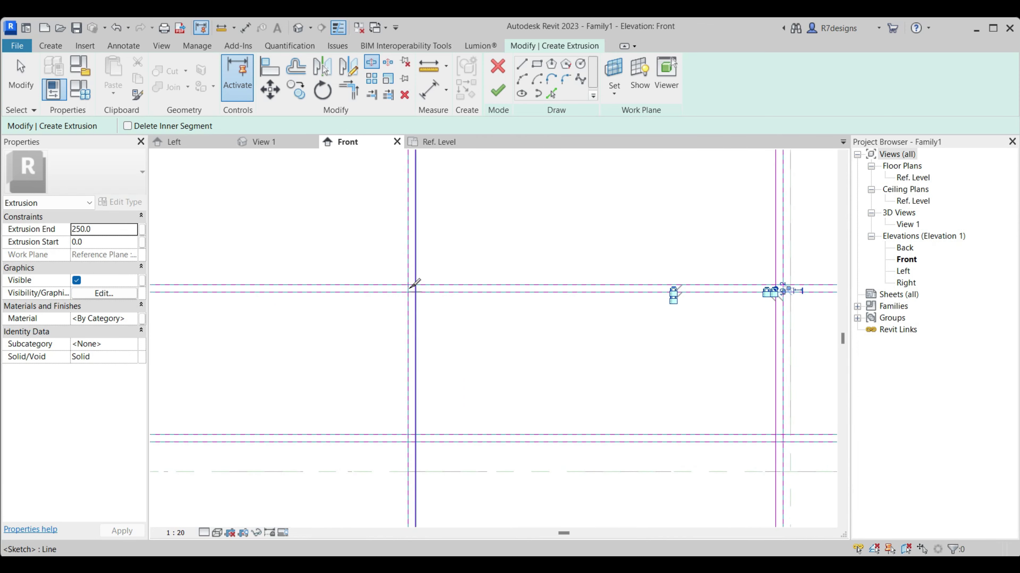
scroll(421, 284, up, 1)
Split the remaining horizontal and vertical sketch lines at their reference-plane intersections
click(422, 284)
scroll(398, 228, down, 2)
scroll(394, 398, up, 2)
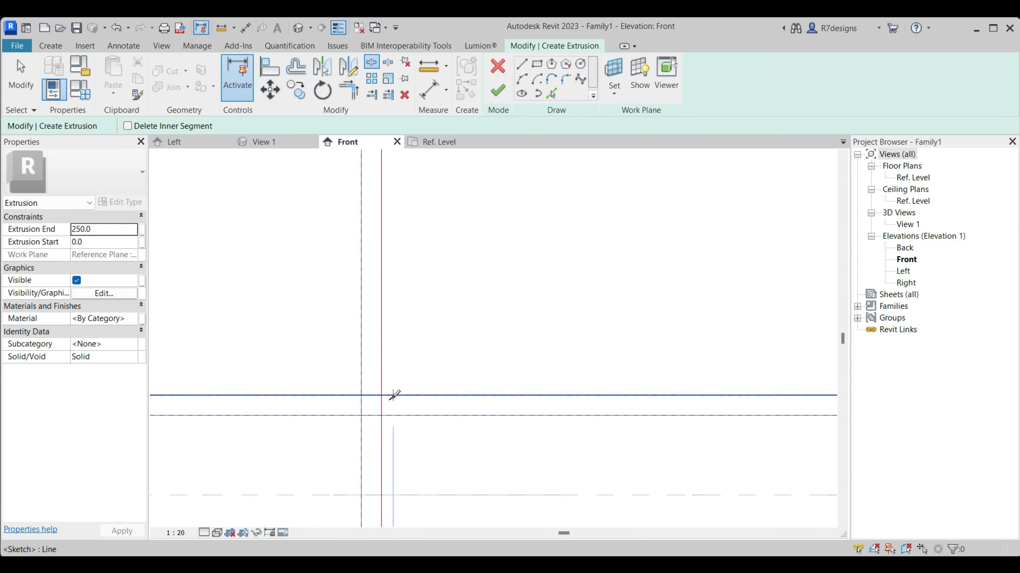
scroll(387, 401, up, 1)
scroll(332, 334, down, 2)
scroll(494, 326, up, 1)
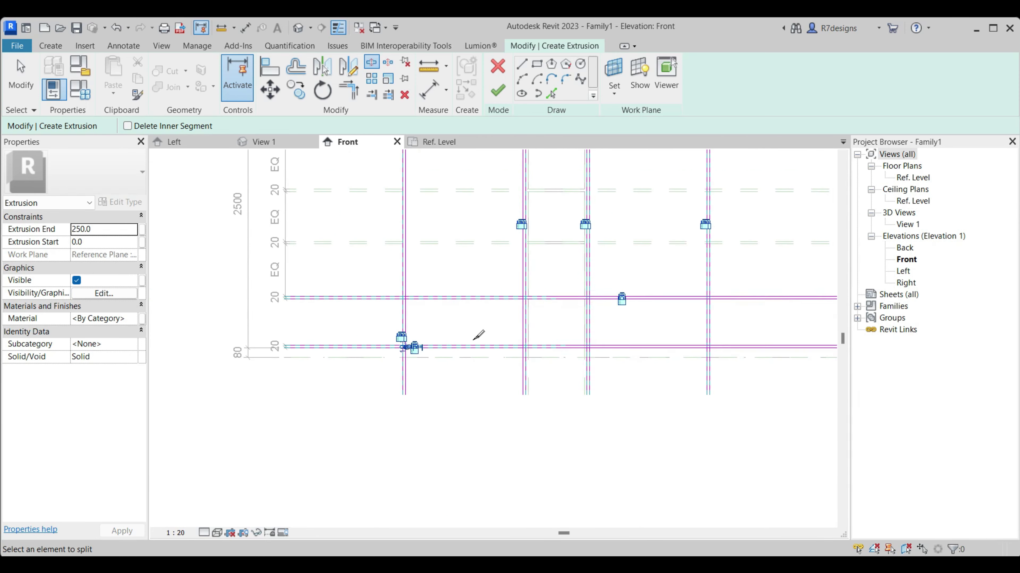
scroll(478, 335, up, 1)
scroll(640, 316, up, 1)
scroll(610, 290, up, 1)
scroll(618, 291, up, 1)
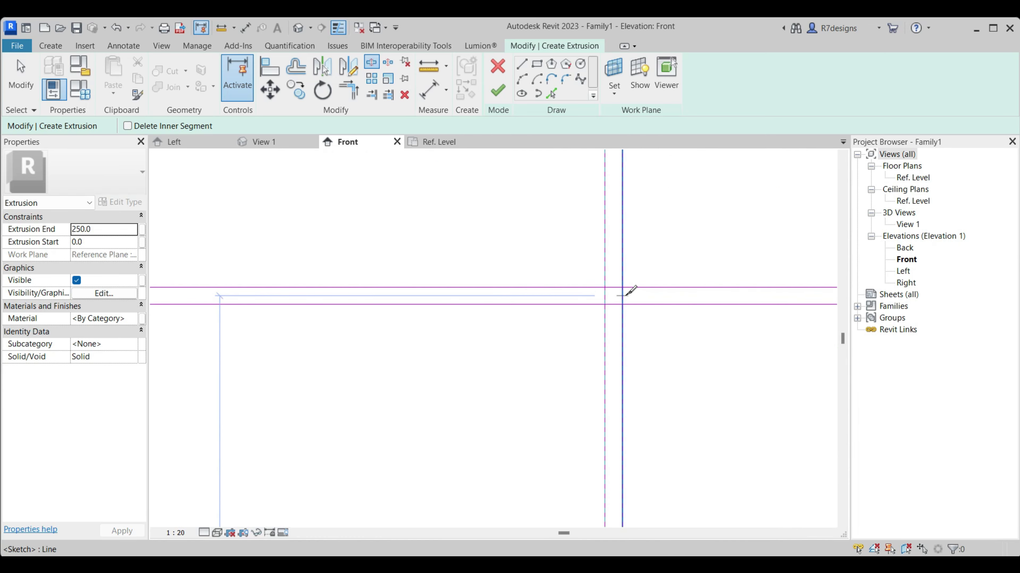
click(622, 296)
scroll(625, 296, down, 2)
scroll(549, 421, up, 2)
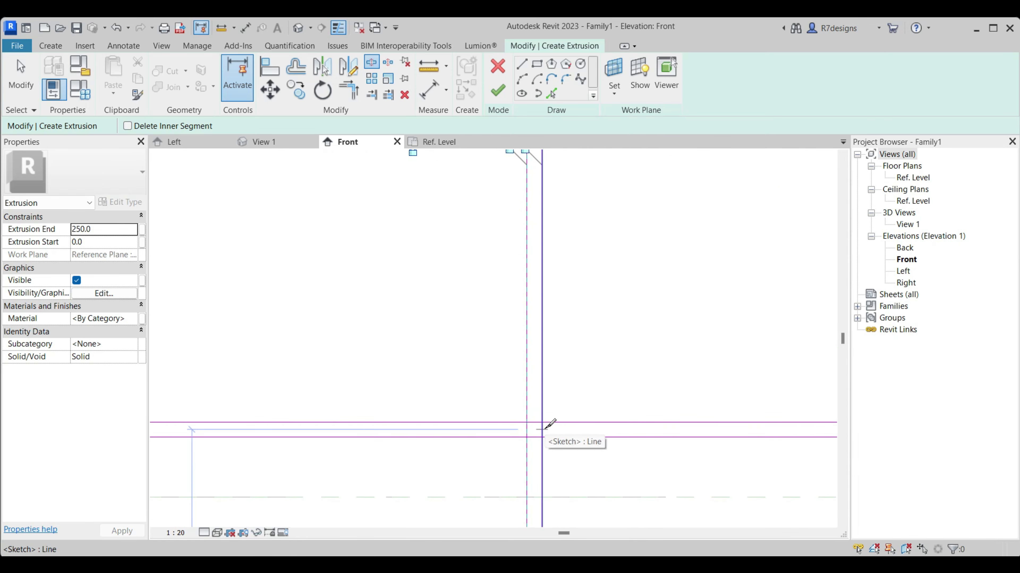
click(544, 429)
scroll(582, 398, down, 2)
scroll(376, 326, up, 1)
scroll(350, 376, up, 1)
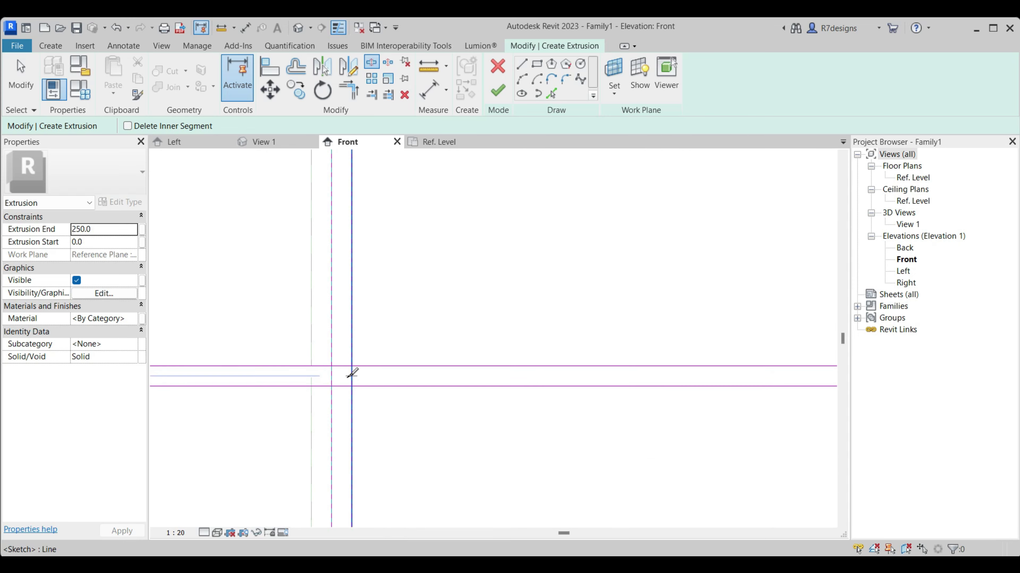
click(352, 373)
scroll(426, 422, down, 2)
scroll(416, 409, up, 1)
scroll(414, 234, up, 1)
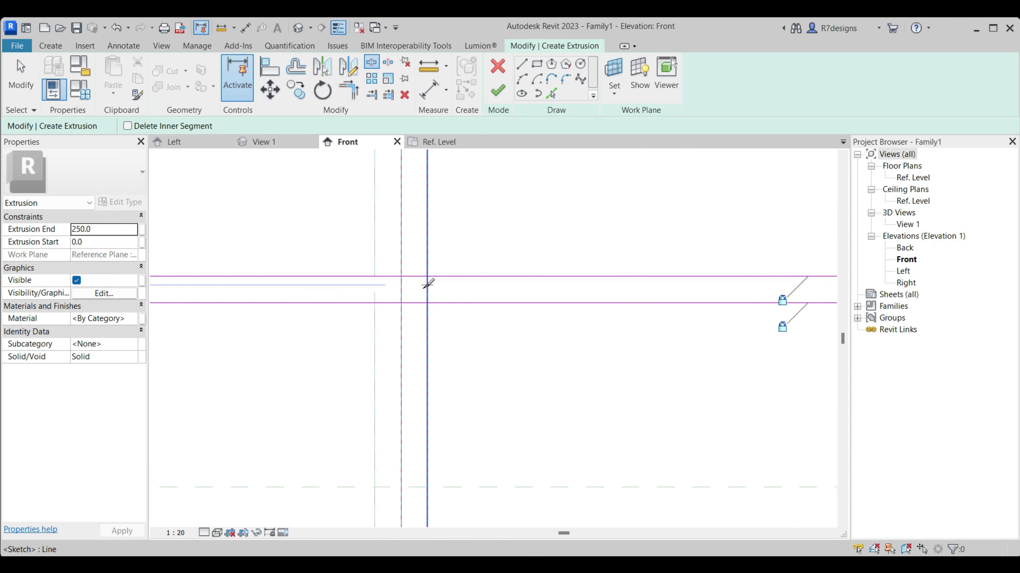
click(428, 283)
scroll(405, 287, down, 1)
scroll(482, 281, down, 1)
scroll(678, 311, up, 1)
scroll(667, 337, up, 1)
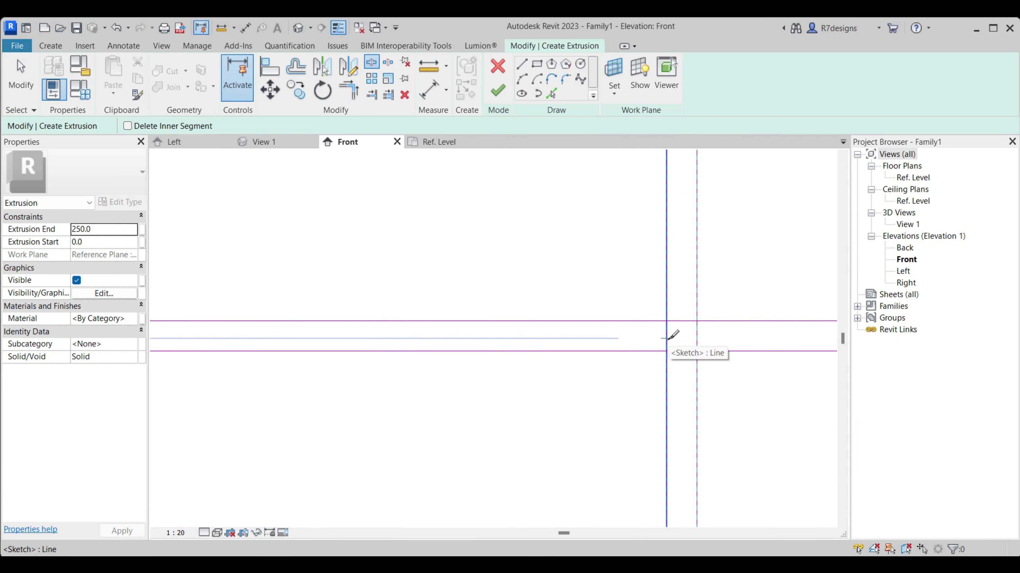
click(667, 338)
Use Trim/Extend to Corner (TR) to join the top sketch lines into clean corners
key(t)
key(r)
scroll(641, 317, down, 1)
scroll(638, 297, down, 1)
click(635, 277)
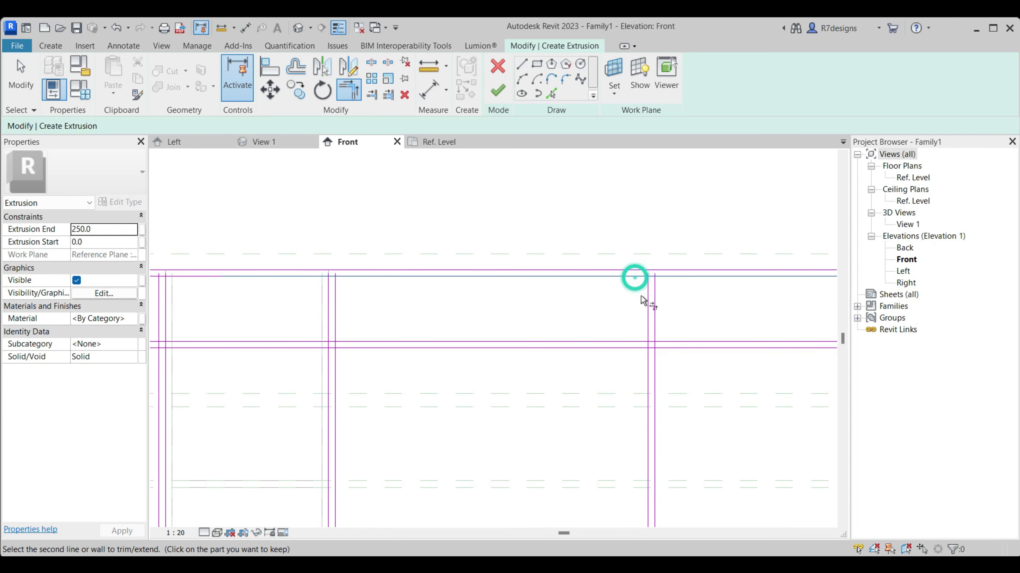
click(654, 303)
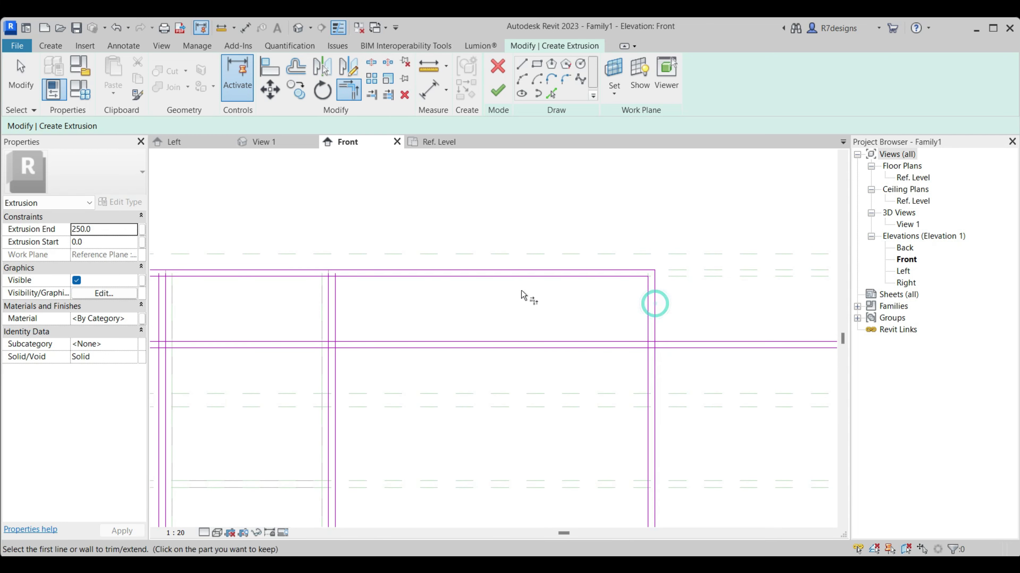
click(347, 285)
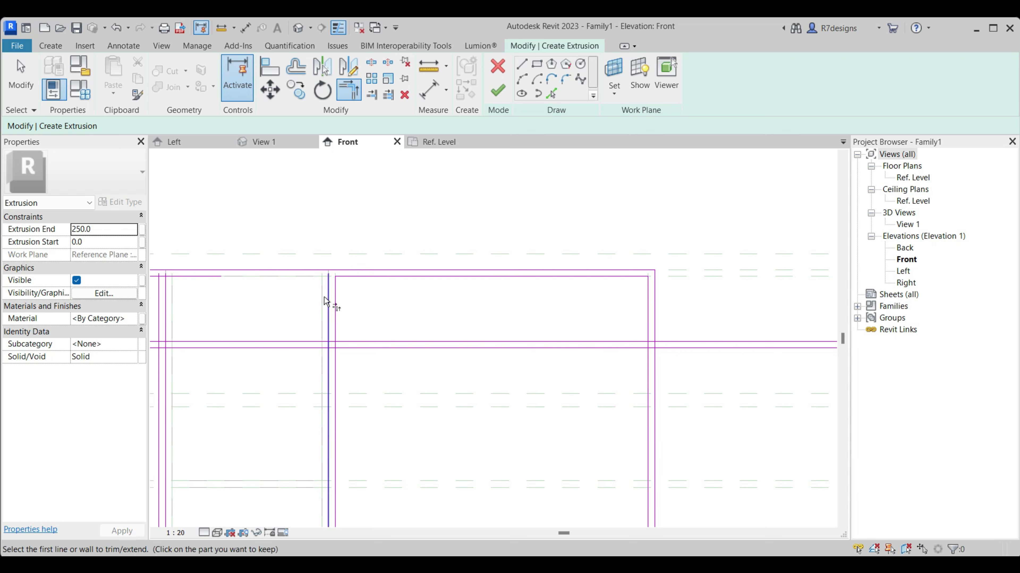
scroll(339, 343, up, 3)
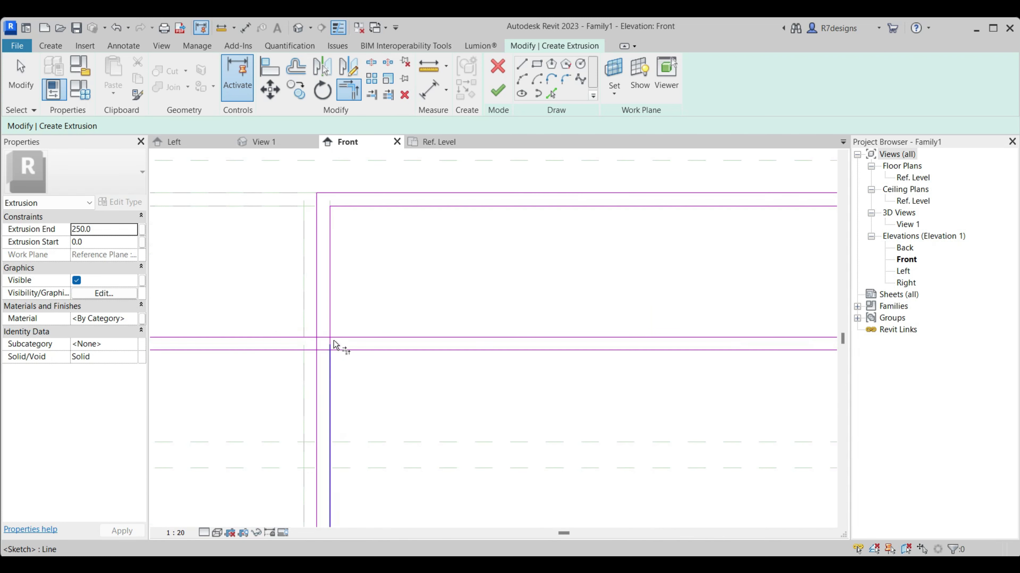
scroll(512, 303, down, 3)
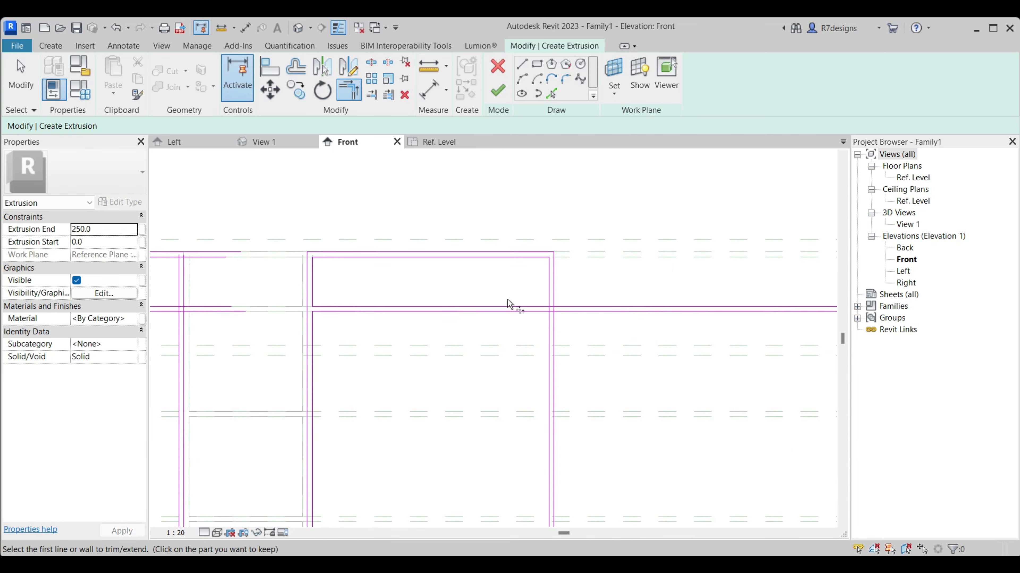
scroll(546, 315, up, 2)
click(518, 298)
scroll(529, 296, down, 2)
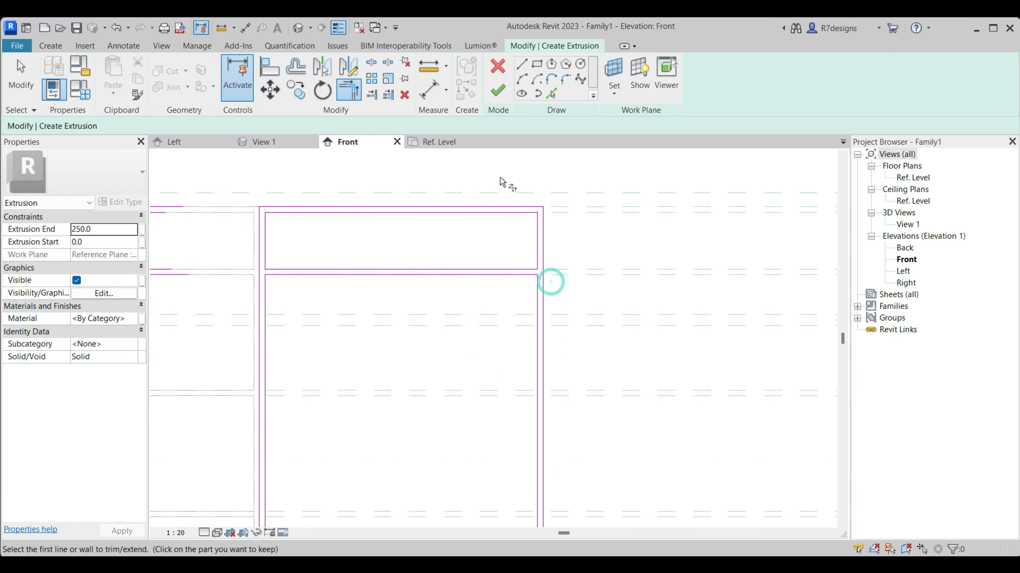
scroll(455, 355, down, 2)
scroll(439, 332, up, 3)
scroll(476, 336, up, 2)
click(461, 316)
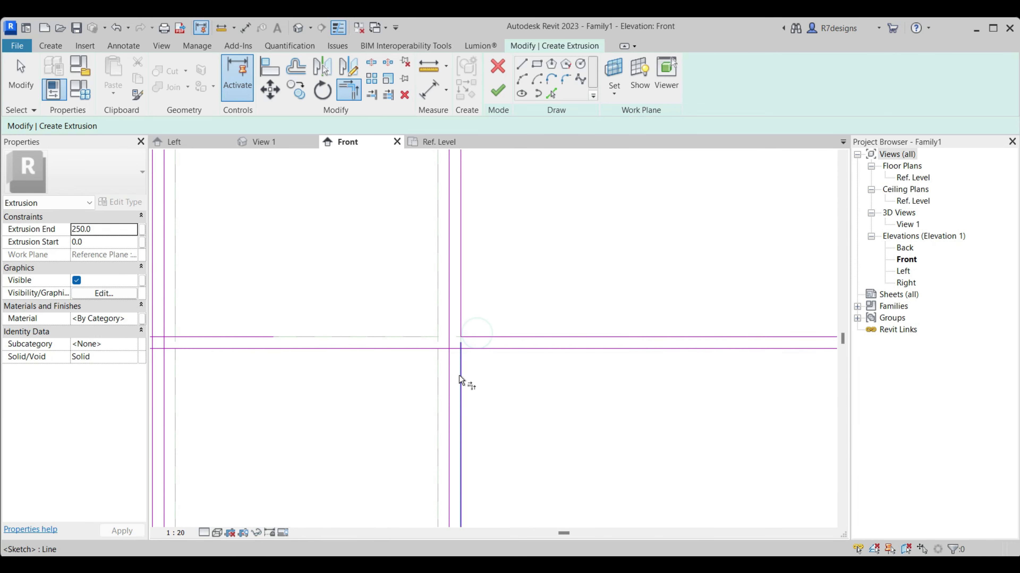
scroll(478, 357, down, 2)
scroll(553, 316, down, 1)
click(616, 316)
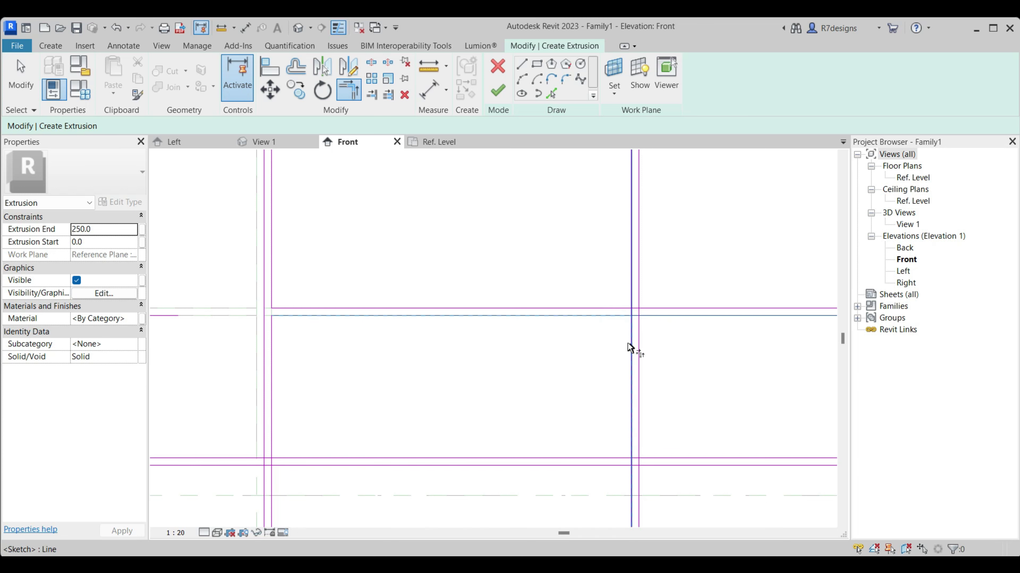
click(631, 345)
scroll(632, 333, down, 2)
scroll(642, 333, down, 2)
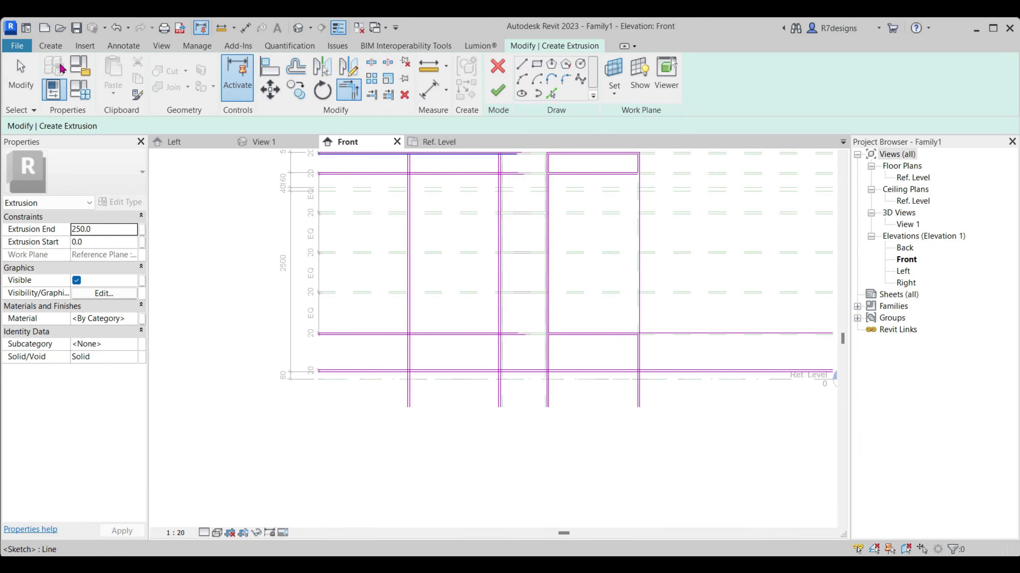
scroll(533, 319, up, 3)
scroll(648, 334, up, 2)
Join the bottom, right and left sketch lines of the outline into corners
key(t)
key(r)
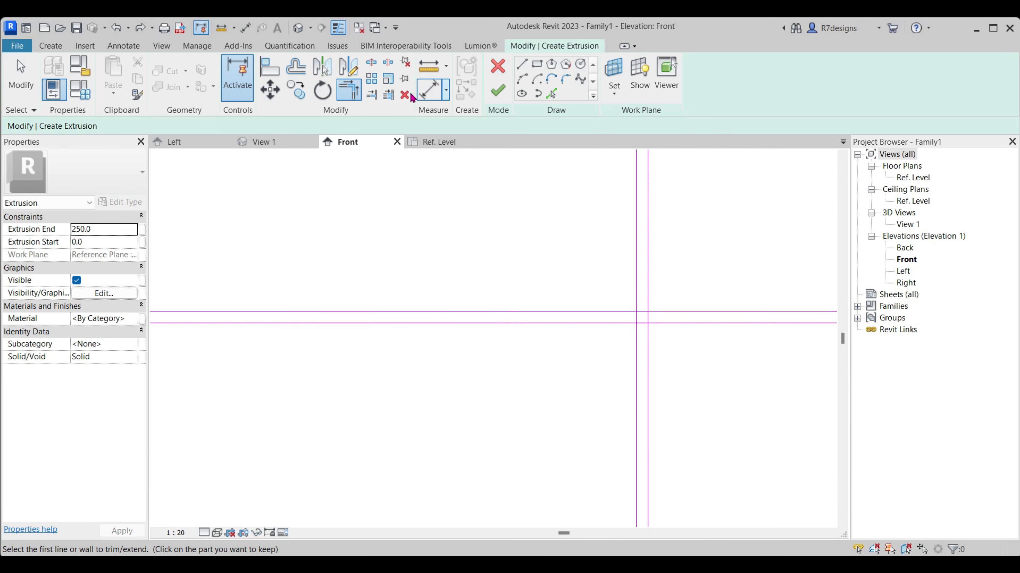
scroll(602, 318, up, 2)
click(596, 321)
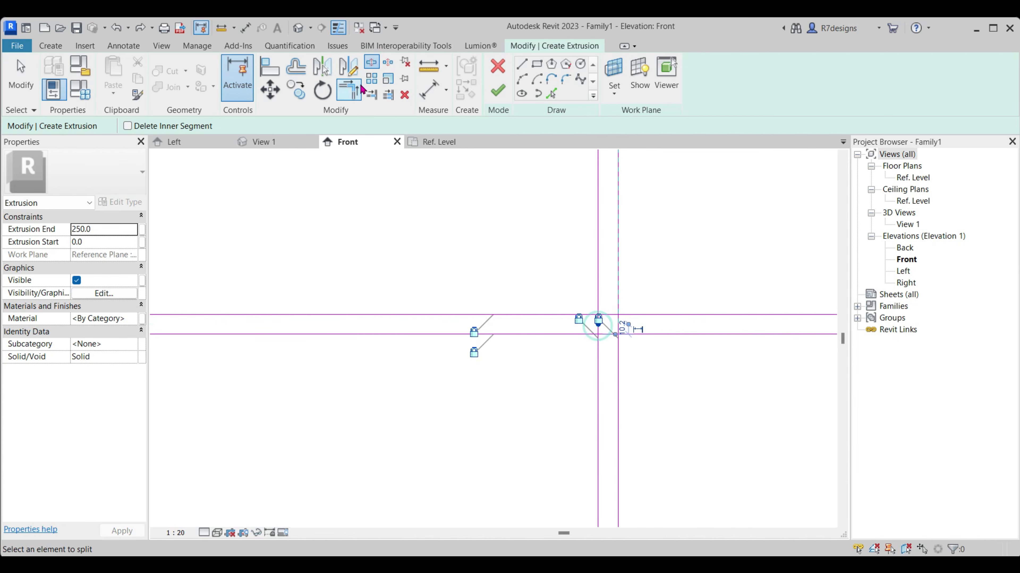
click(557, 335)
scroll(600, 338, down, 3)
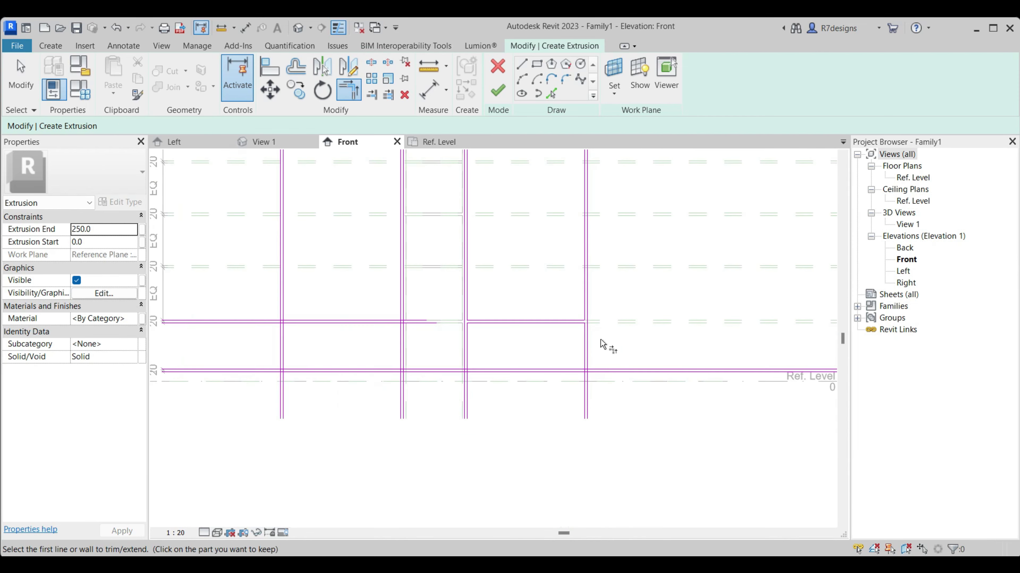
scroll(493, 367, up, 1)
scroll(494, 368, up, 2)
click(481, 366)
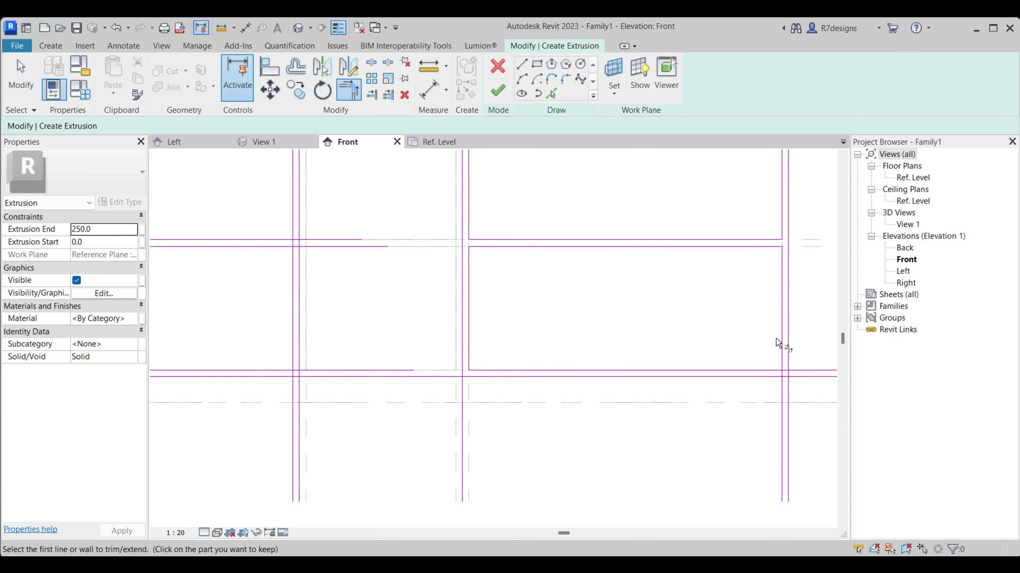
click(742, 369)
click(787, 357)
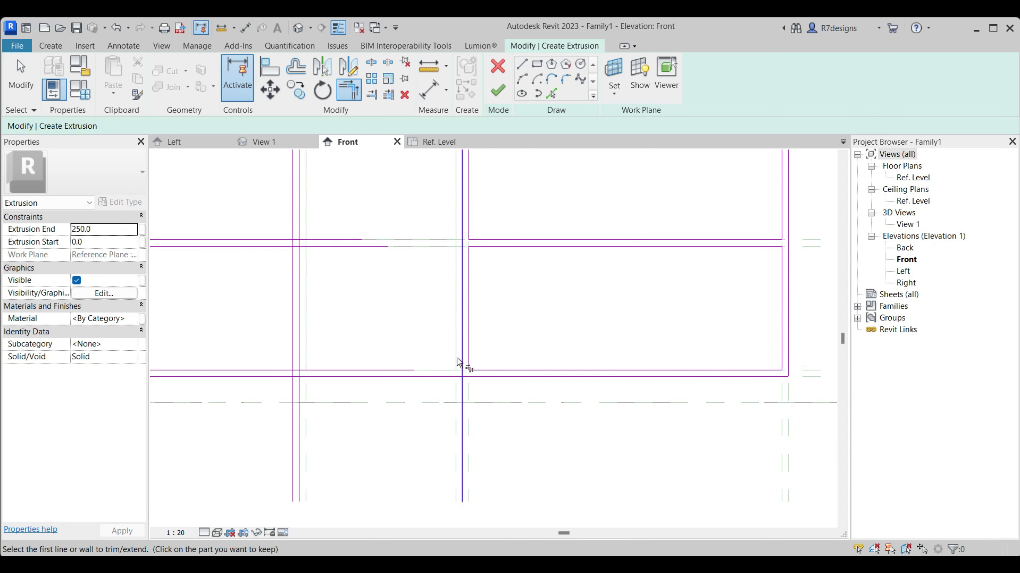
click(461, 354)
click(468, 371)
scroll(437, 381, up, 1)
click(435, 380)
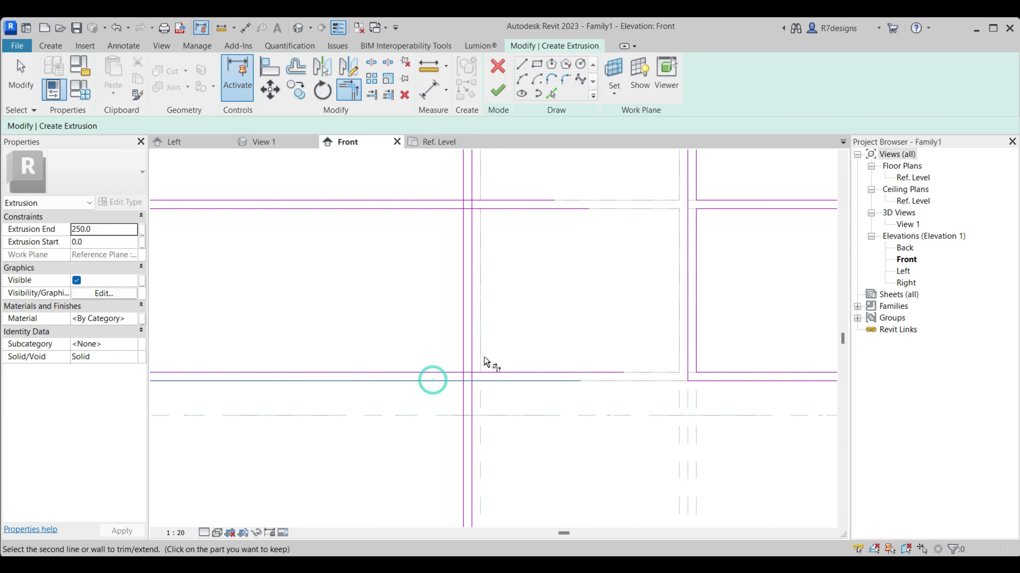
click(477, 350)
scroll(466, 358, down, 2)
scroll(353, 359, up, 2)
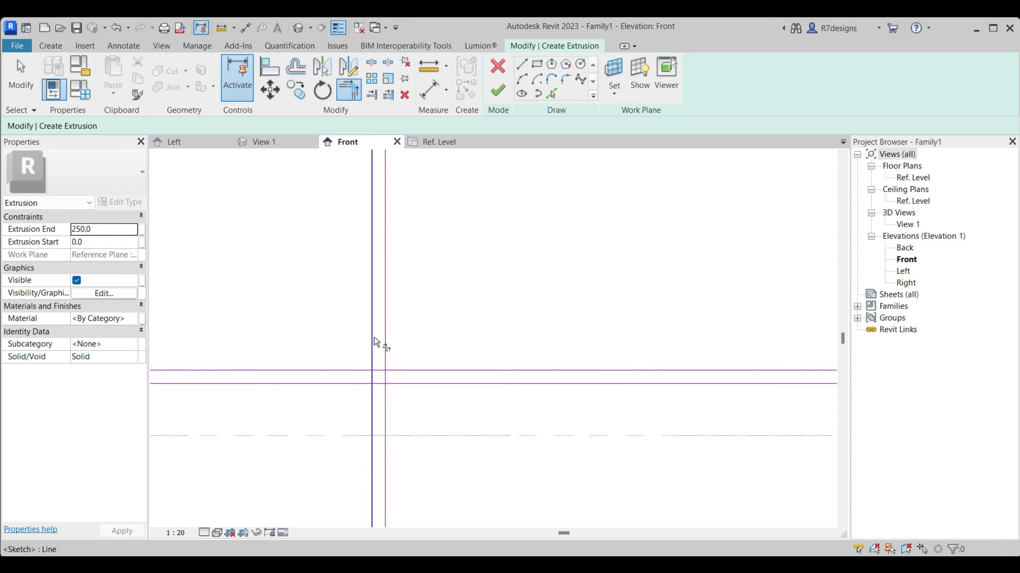
click(373, 339)
click(402, 383)
click(385, 349)
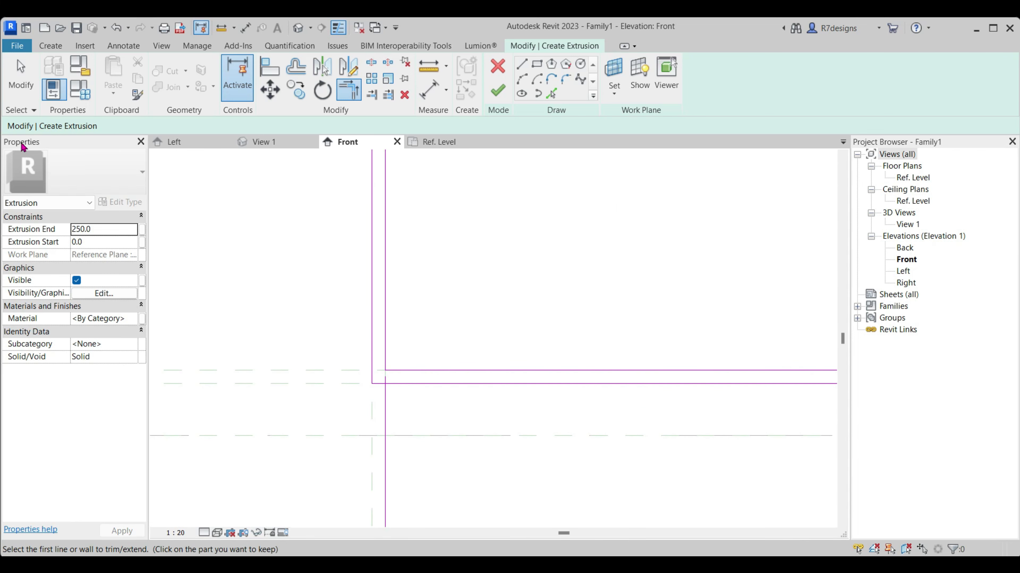
Trim the remaining horizontal lines back to the left and right verticals so every loop closes
click(21, 85)
click(386, 442)
click(348, 89)
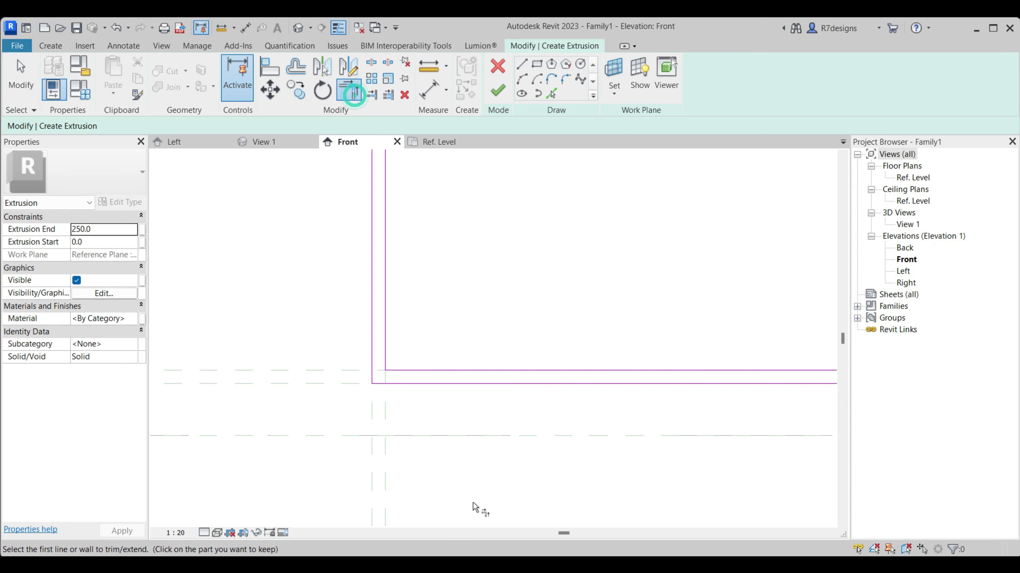
click(421, 392)
click(419, 325)
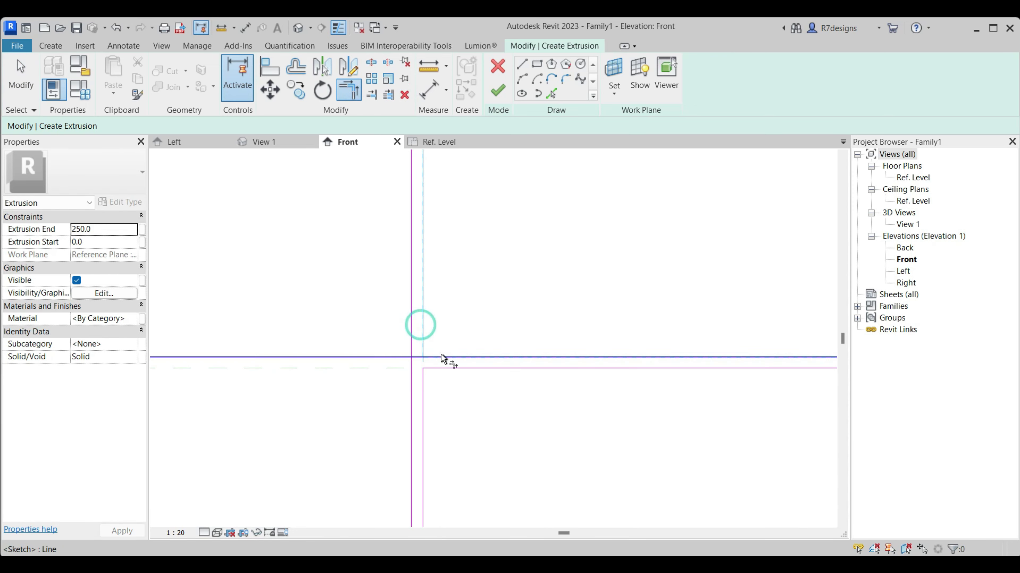
scroll(446, 360, down, 1)
middle_drag(446, 359, 600, 397)
click(610, 376)
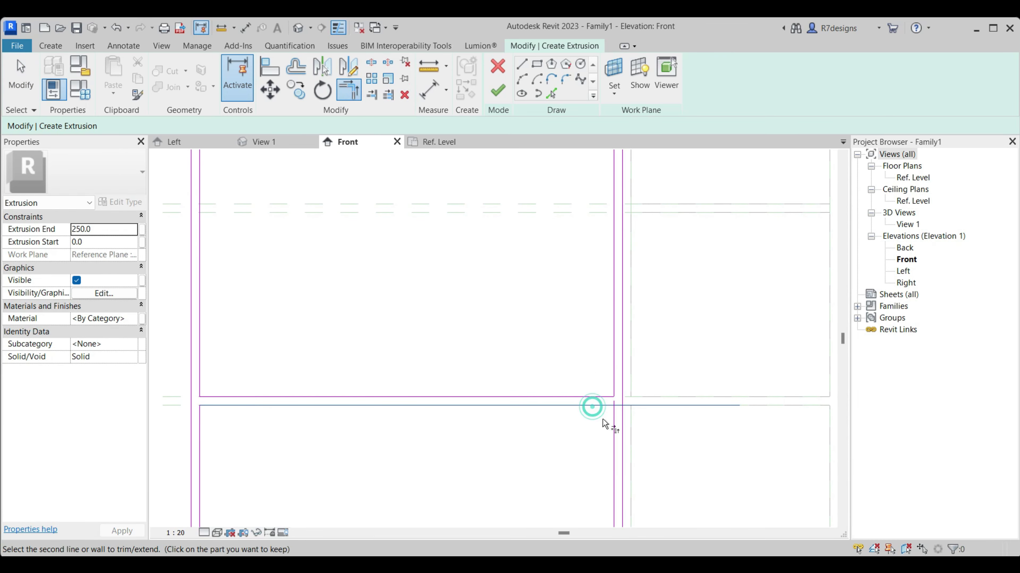
click(614, 438)
scroll(642, 442, down, 2)
middle_drag(666, 448, 545, 237)
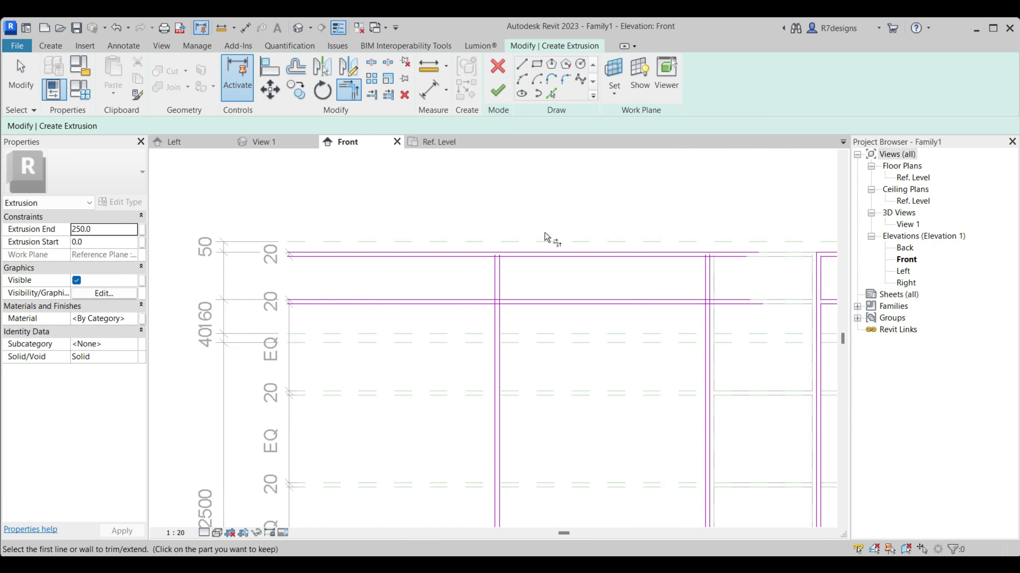
scroll(484, 345, up, 2)
click(499, 335)
click(499, 324)
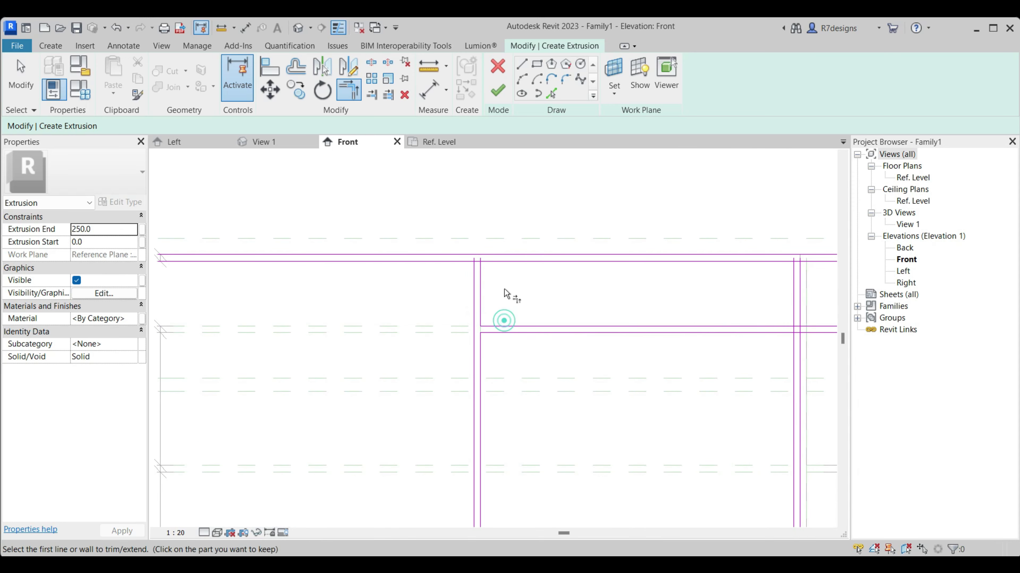
click(496, 260)
click(474, 274)
click(486, 255)
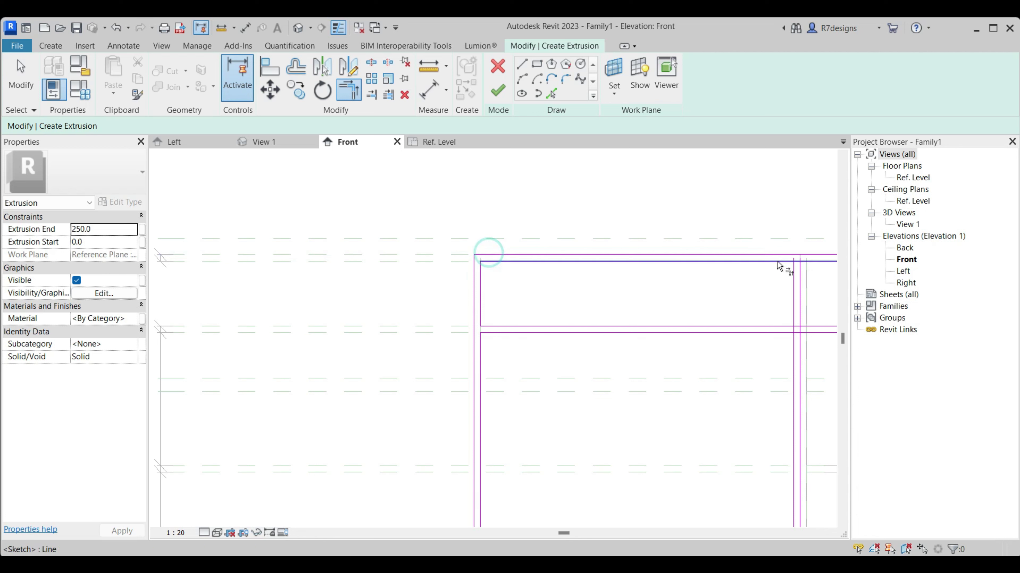
click(776, 261)
click(792, 286)
click(776, 255)
click(799, 285)
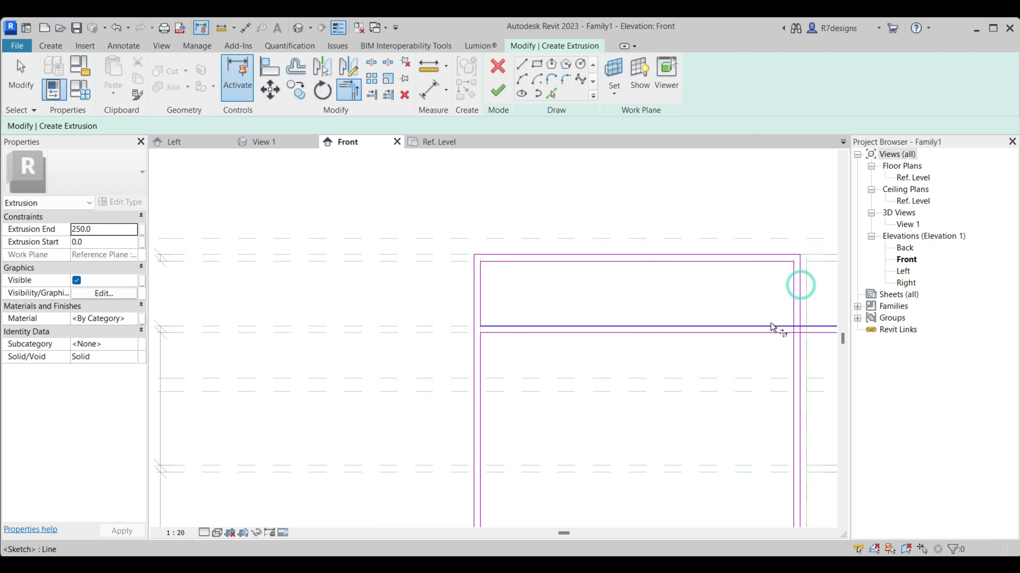
click(782, 330)
click(790, 357)
scroll(558, 255, down, 5)
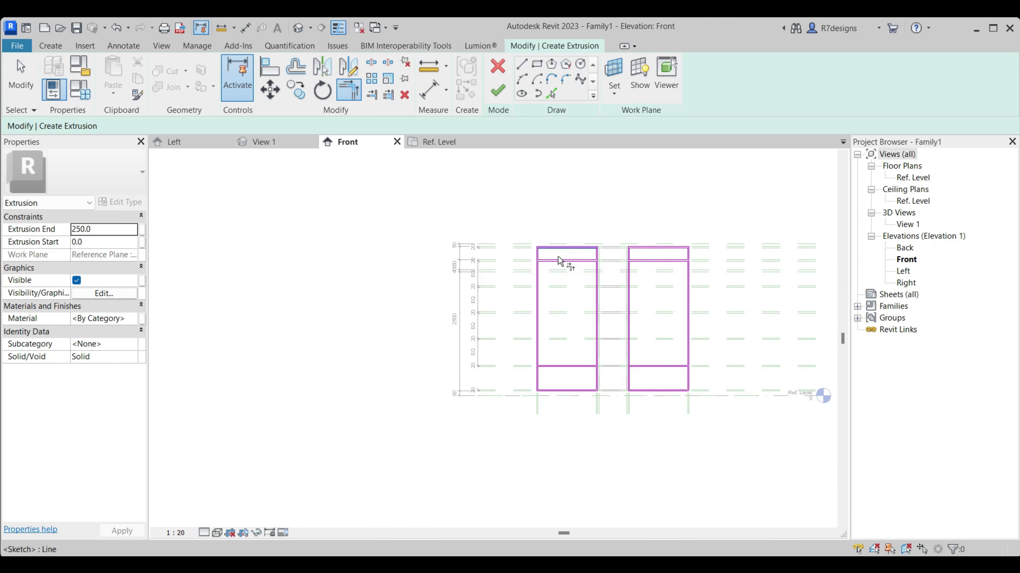
scroll(682, 275, up, 3)
Finish the frame extrusion and drag its depth in Ref. Level plan to run 20.0–380.0
click(498, 90)
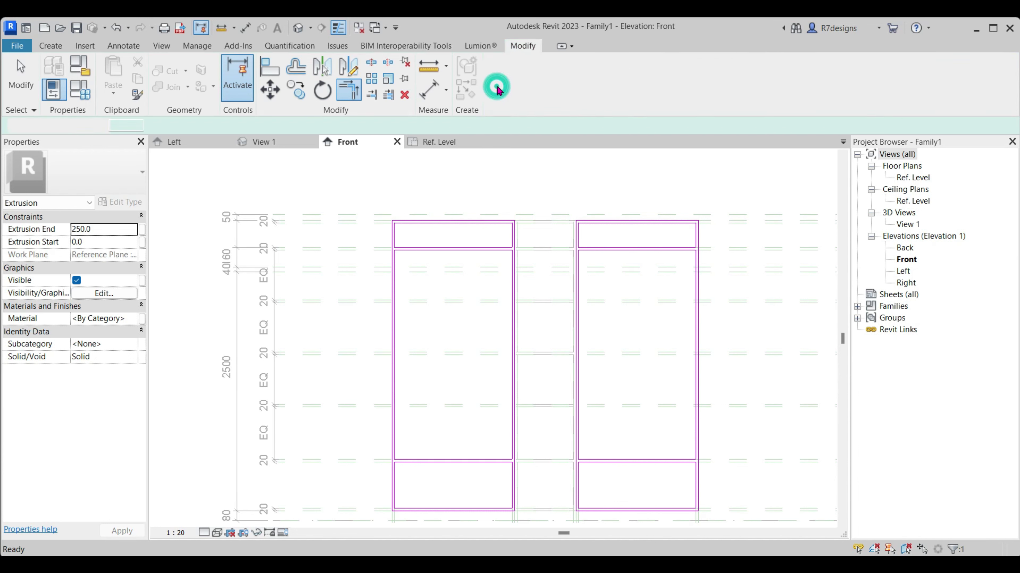
click(438, 142)
drag(479, 240, 479, 250)
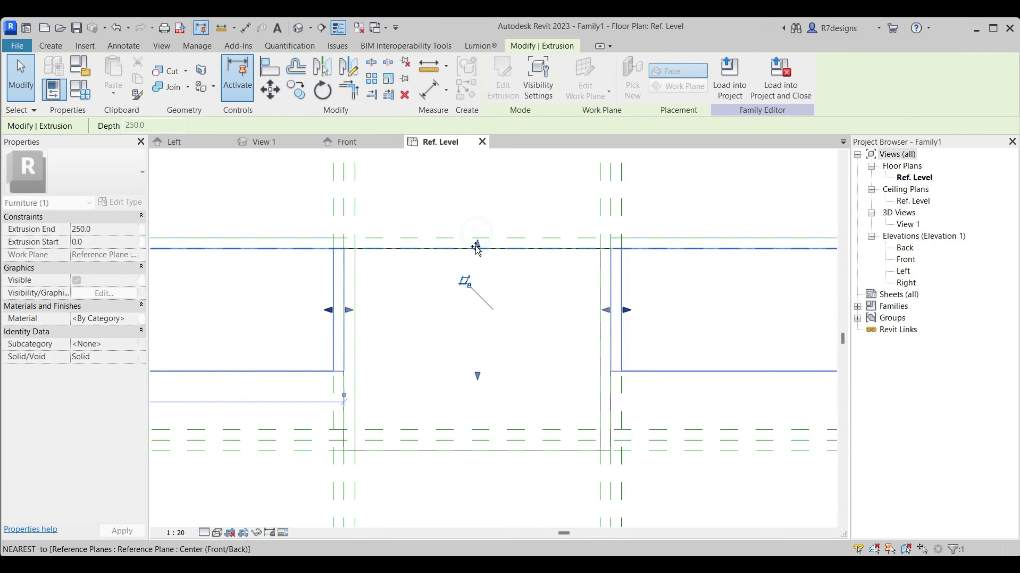
drag(480, 381, 502, 467)
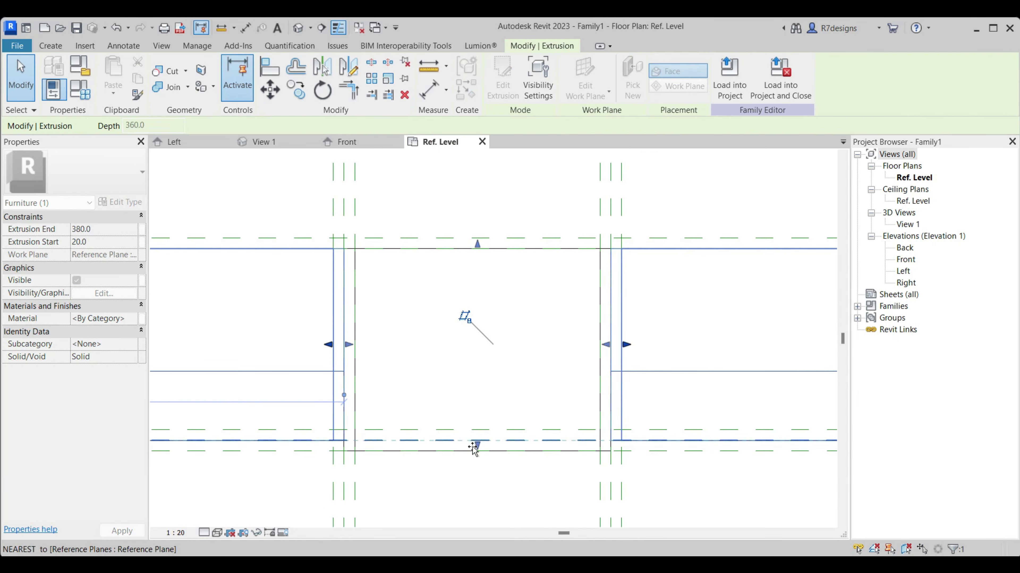
key(Escape)
scroll(596, 382, down, 3)
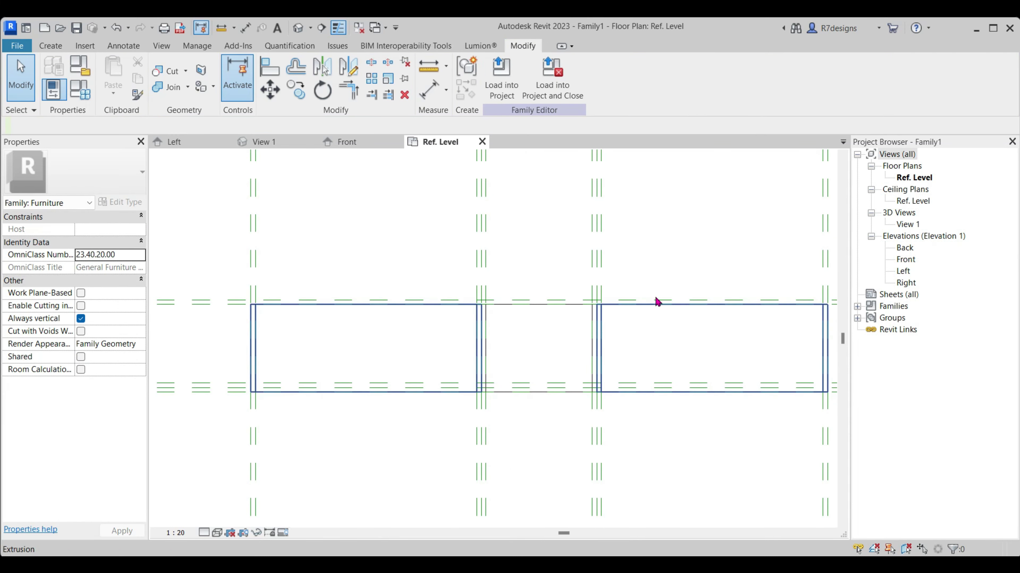
click(44, 47)
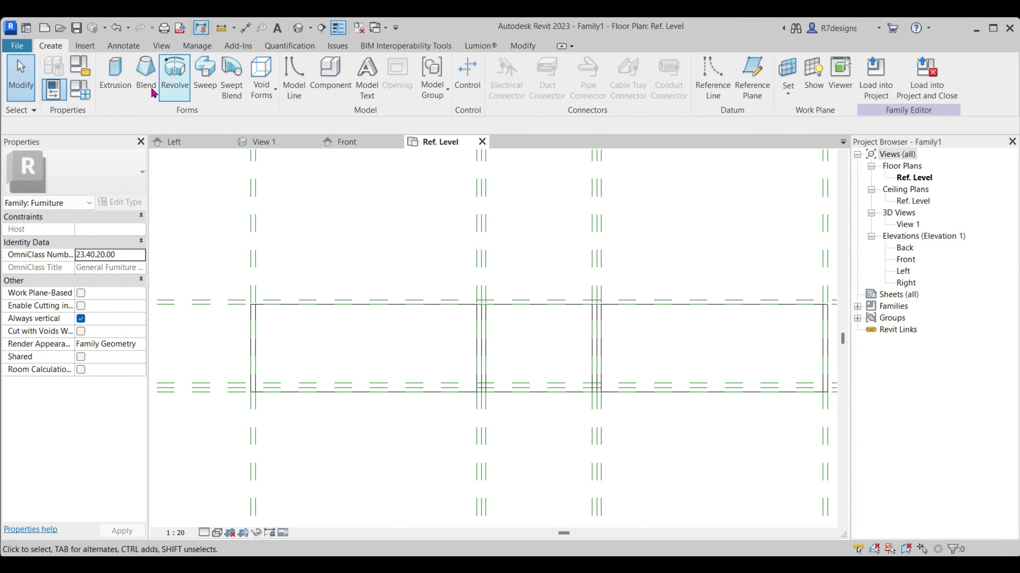
Sketch a long, 20-thick rectangular panel extrusion between the reference planes in plan
click(115, 77)
click(537, 64)
scroll(249, 285, up, 2)
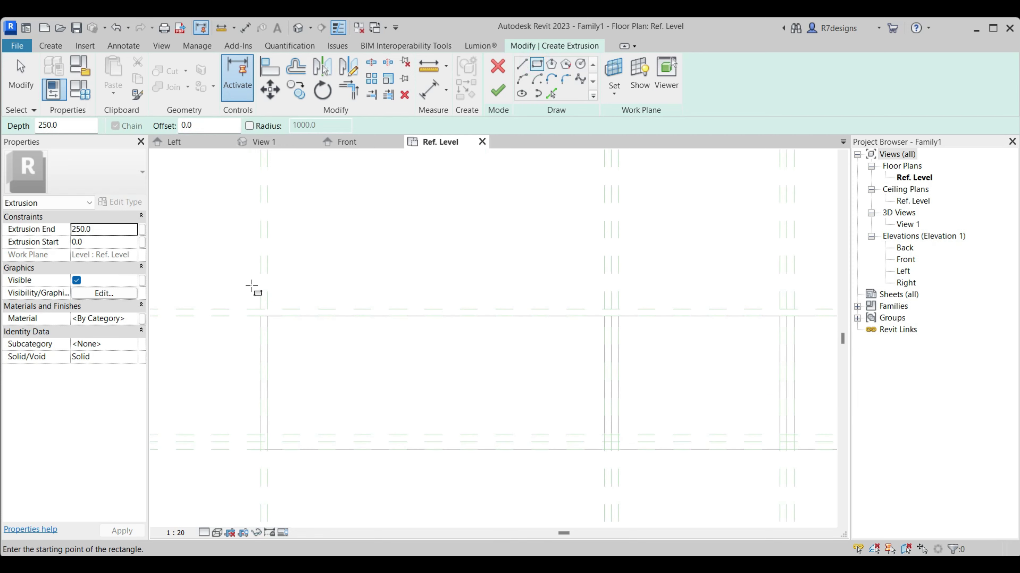
click(260, 309)
scroll(592, 405, up, 2)
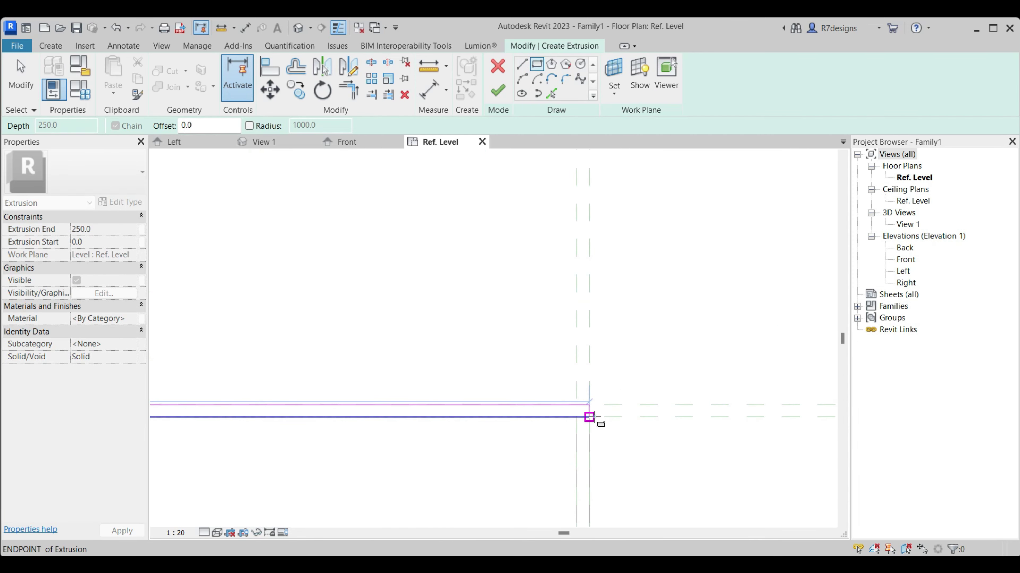
click(589, 417)
scroll(387, 399, down, 2)
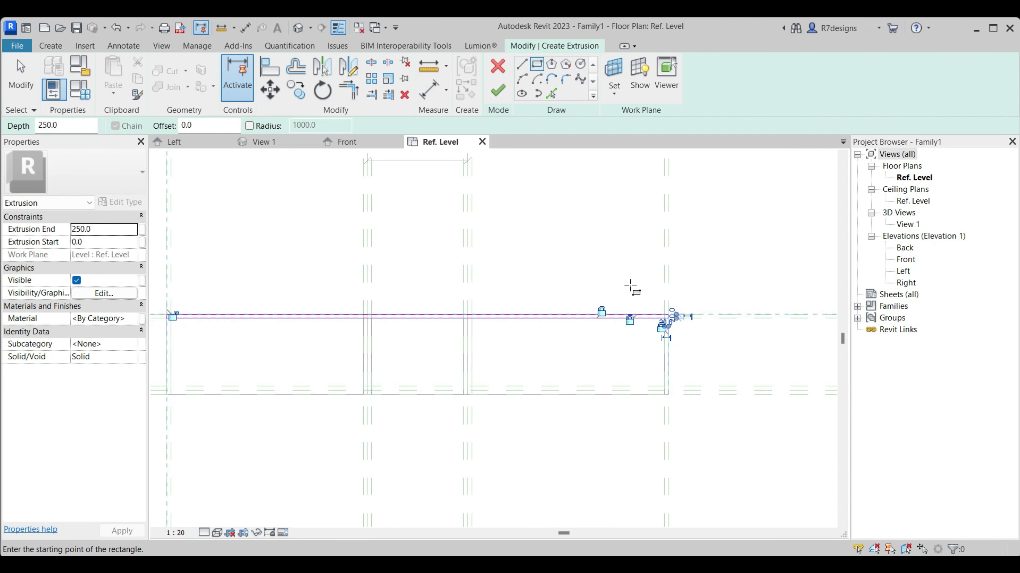
scroll(216, 326, up, 2)
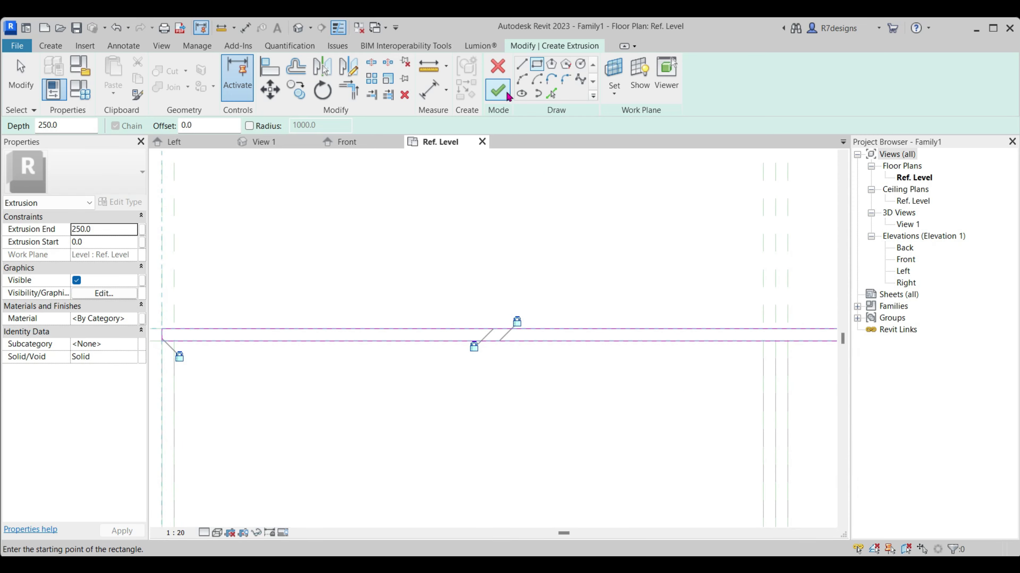
click(497, 90)
In Front elevation, stretch the panel up to 2500.0 at the top reference plane
click(348, 141)
drag(548, 486, 563, 215)
scroll(559, 316, up, 3)
middle_drag(559, 316, 576, 341)
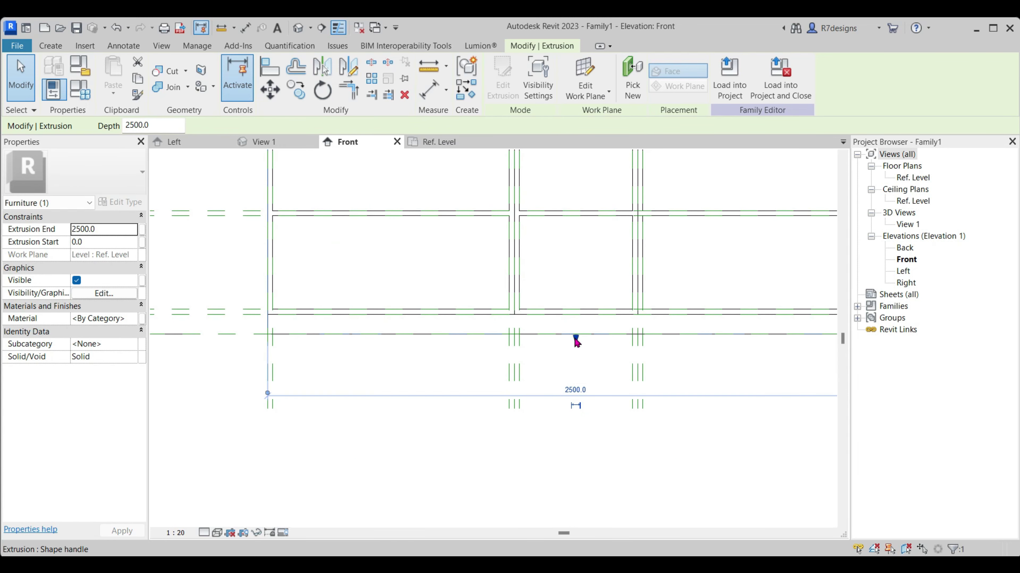
scroll(476, 357, down, 2)
Select the reference plane 80.0 above the base and start a copy, then cancel it
click(614, 423)
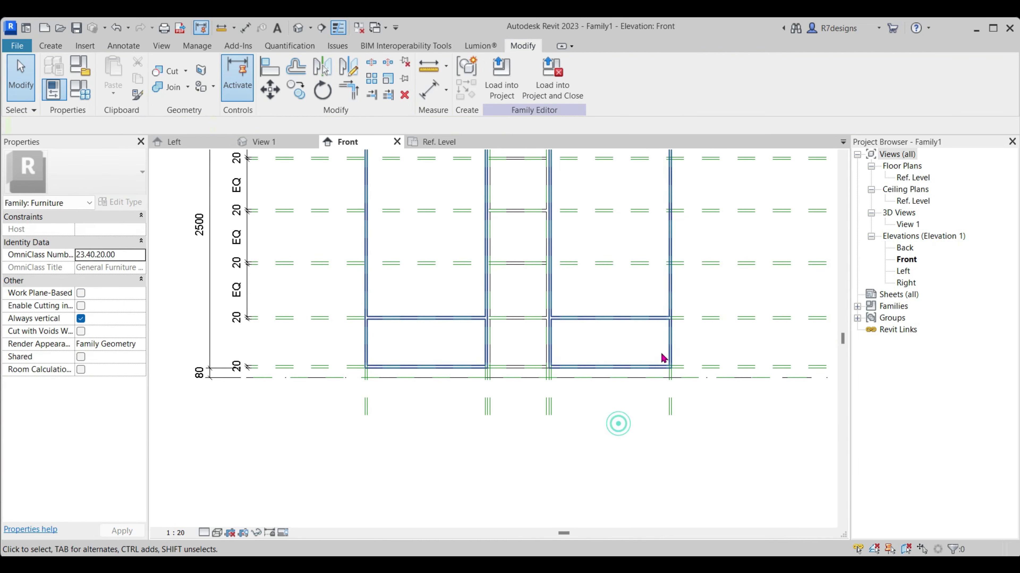
scroll(550, 368, down, 3)
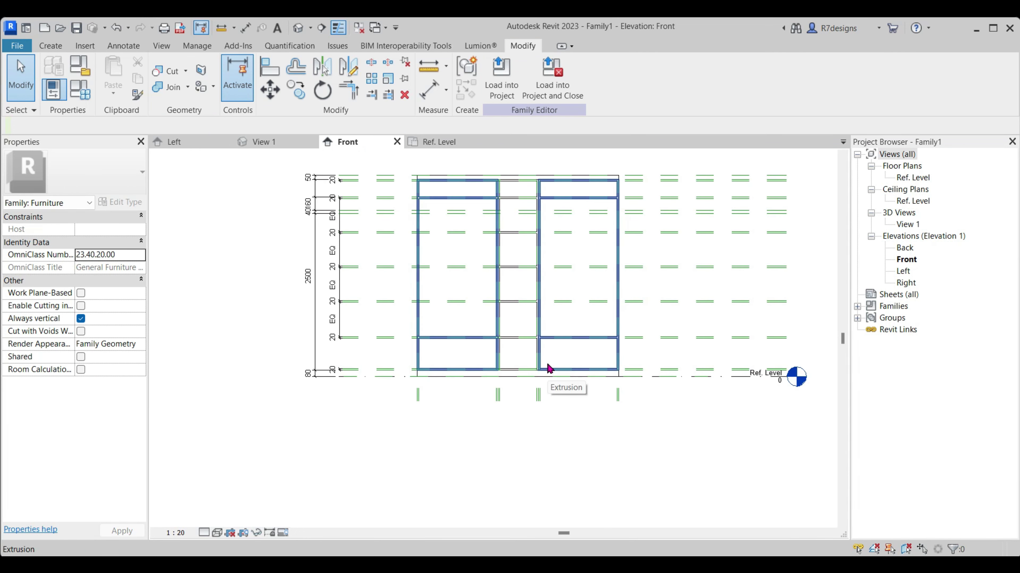
scroll(571, 417, down, 2)
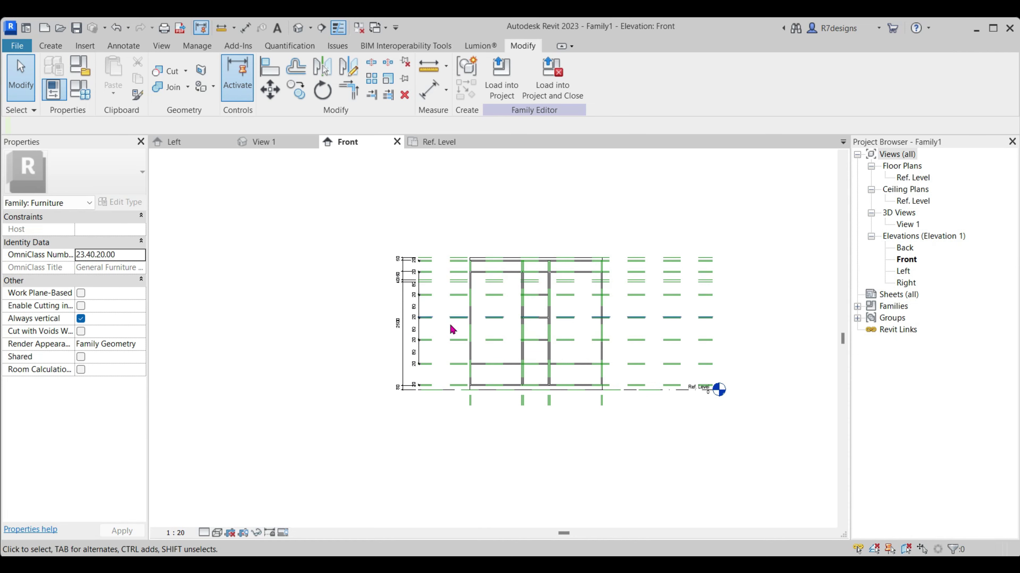
scroll(452, 329, up, 3)
scroll(474, 391, up, 2)
click(494, 372)
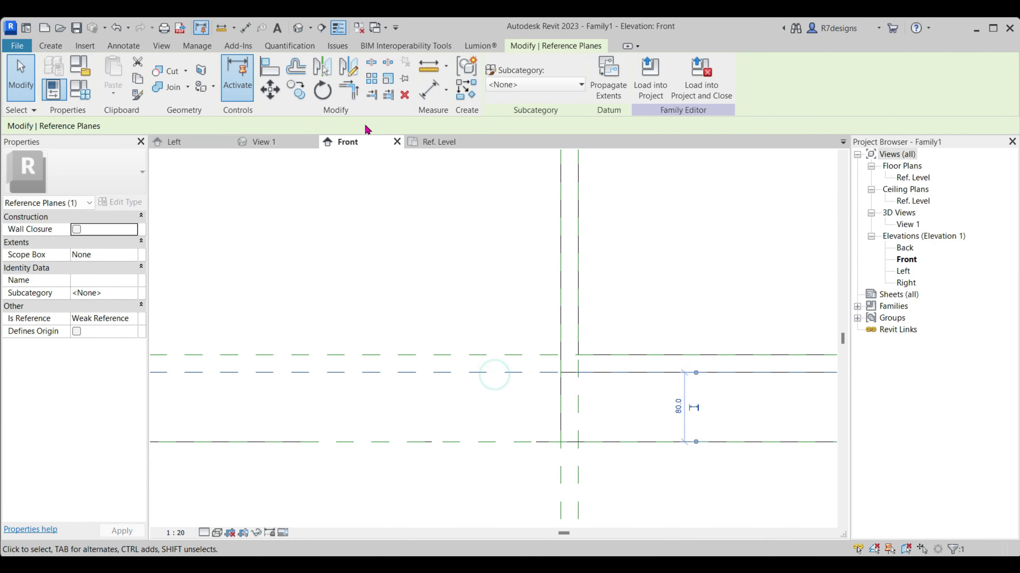
click(308, 100)
click(560, 379)
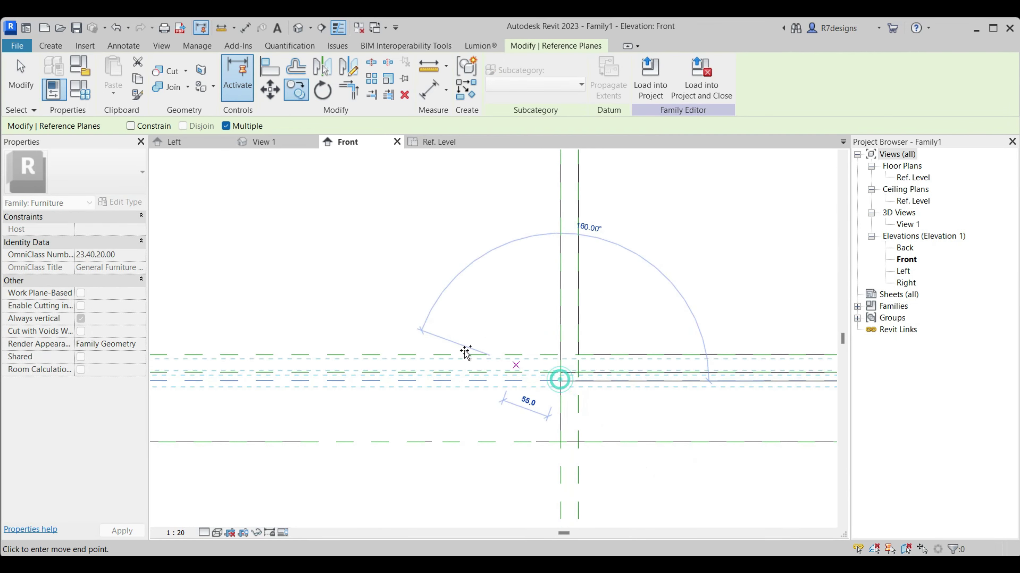
key(Escape)
key(Escape)
Place an aligned 30 dimension from the lower reference plane beside the frame
key(d)
key(i)
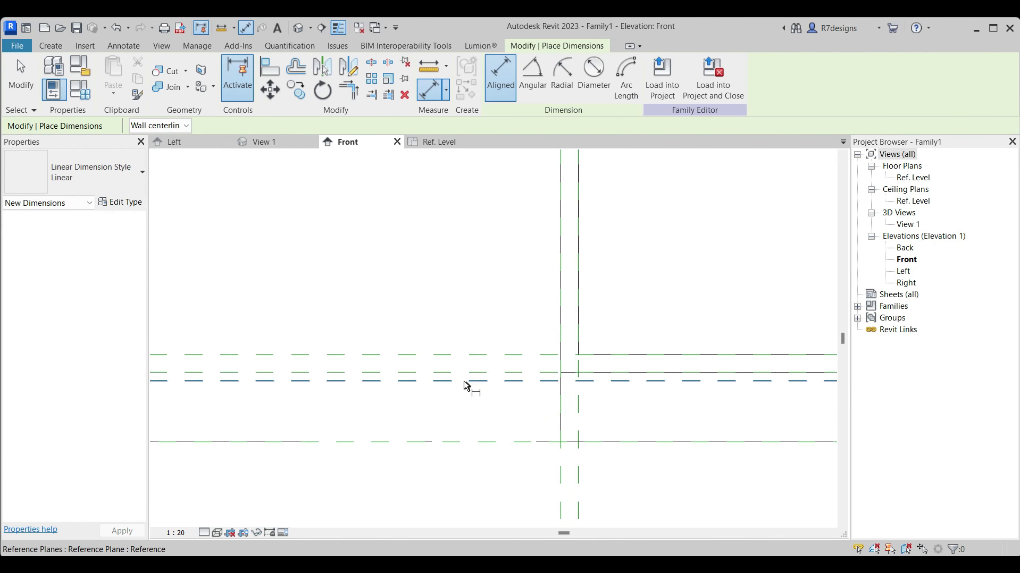
click(462, 370)
scroll(464, 363, down, 3)
scroll(416, 441, down, 3)
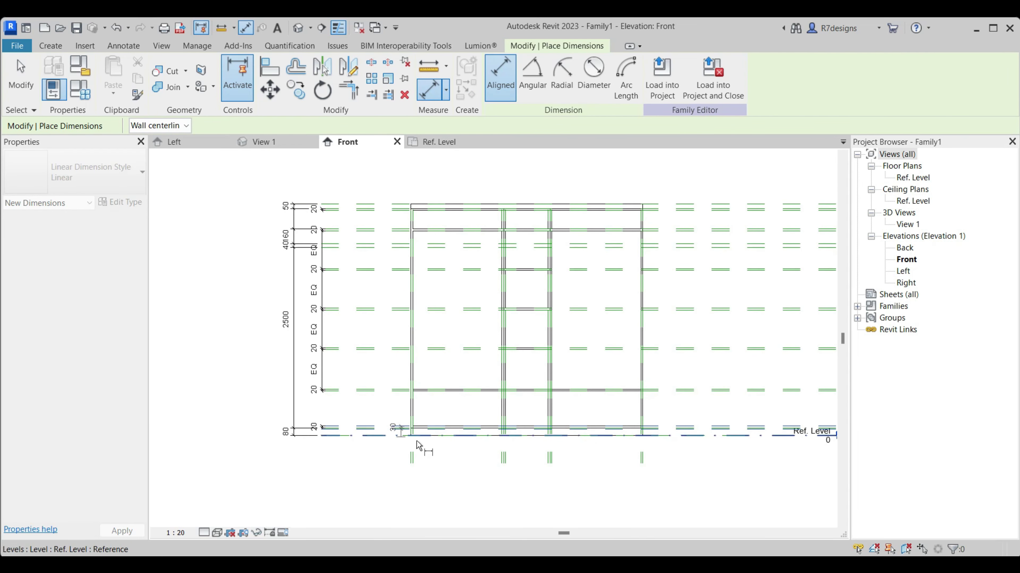
scroll(701, 458, up, 2)
scroll(702, 459, up, 2)
click(646, 460)
scroll(659, 459, down, 2)
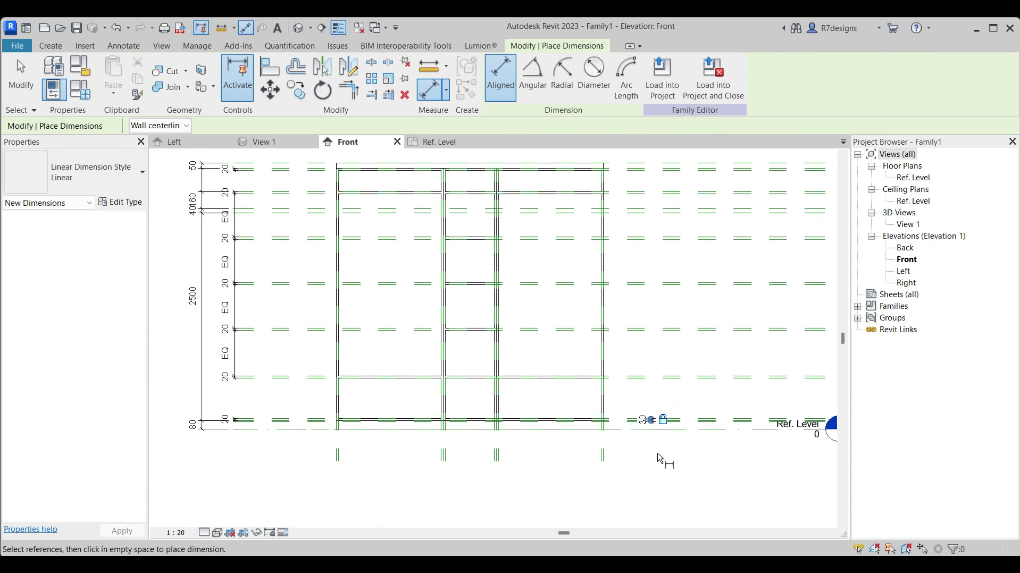
key(Escape)
Copy a reference plane to create a new horizontal plane near the top
scroll(648, 298, up, 1)
scroll(598, 280, up, 3)
scroll(570, 297, up, 2)
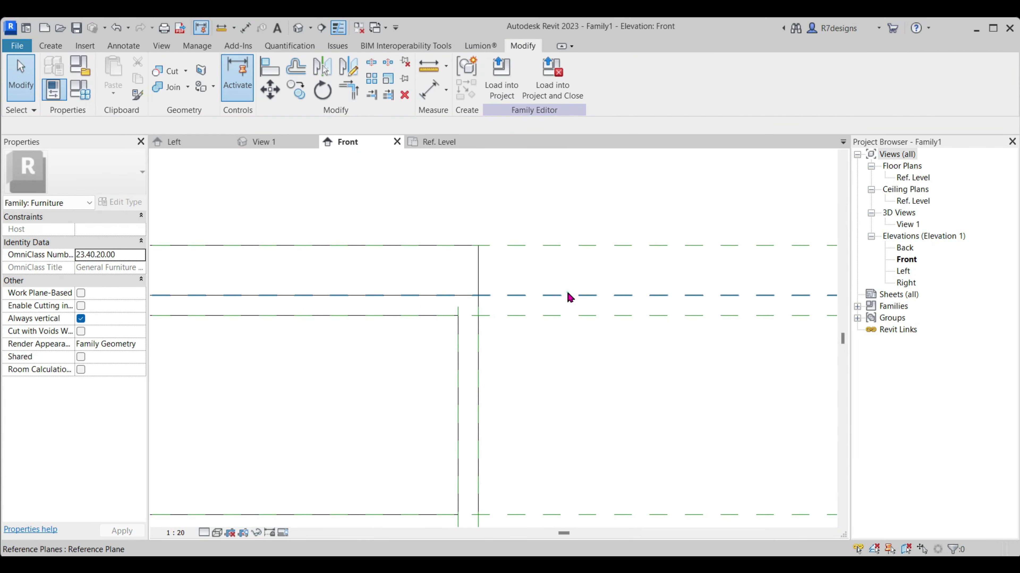
click(570, 296)
click(296, 89)
scroll(381, 290, up, 2)
click(525, 299)
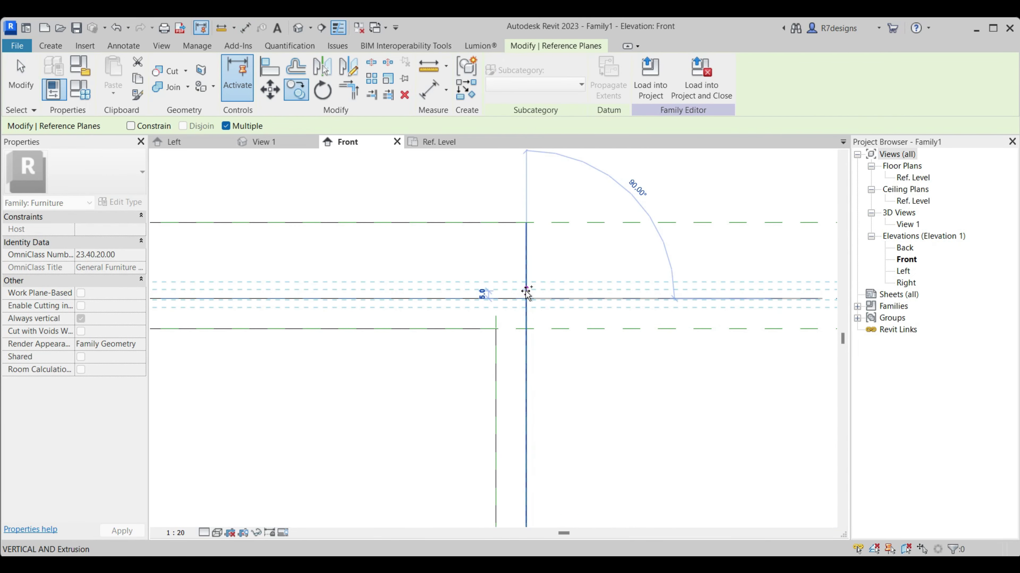
click(526, 284)
Dimension the new top plane to its neighbouring reference plane, then return to Modify
key(d)
key(i)
click(636, 284)
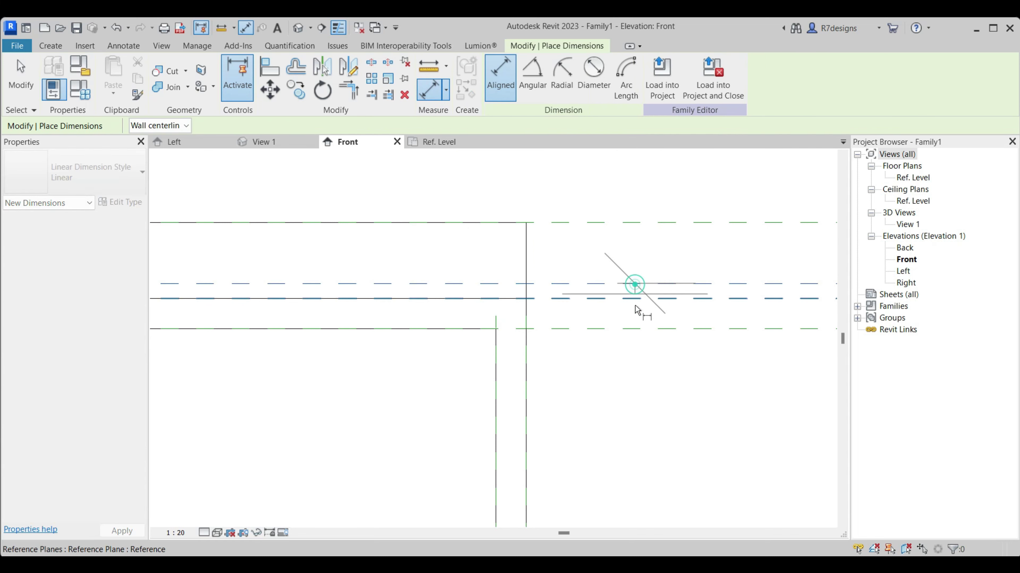
click(634, 329)
scroll(543, 288, down, 5)
scroll(580, 314, down, 2)
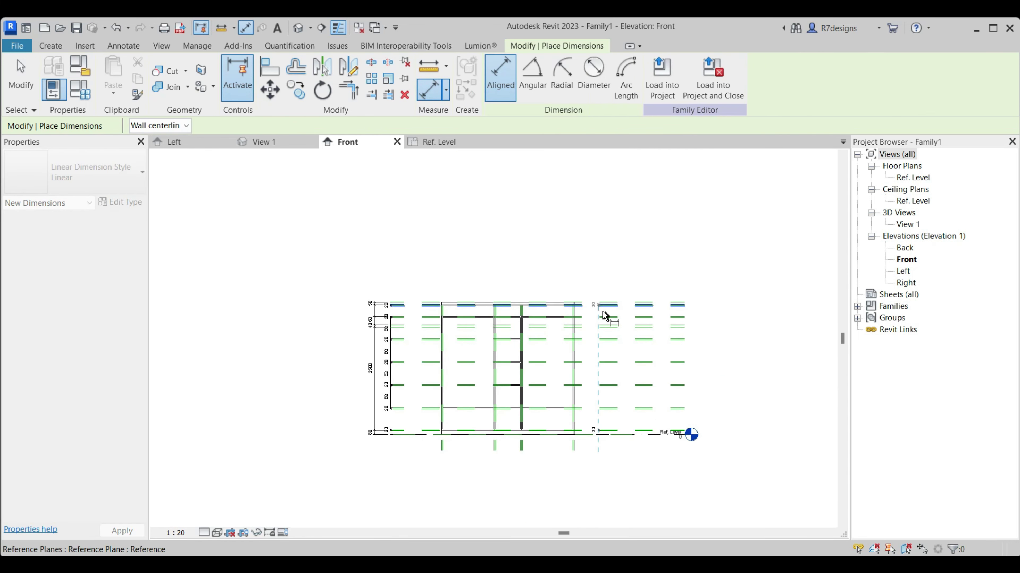
scroll(604, 317, up, 4)
scroll(597, 317, down, 2)
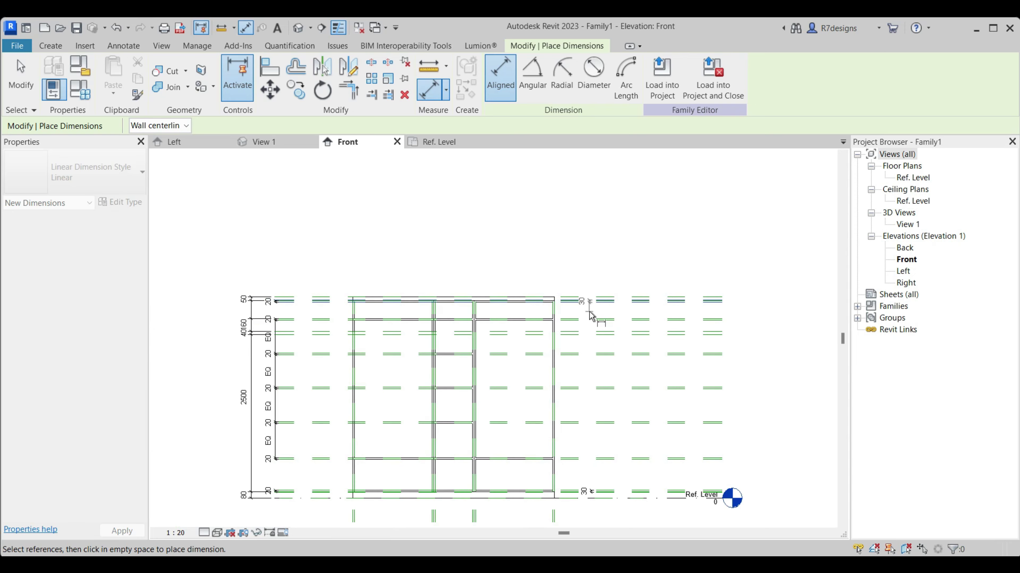
click(595, 314)
click(21, 76)
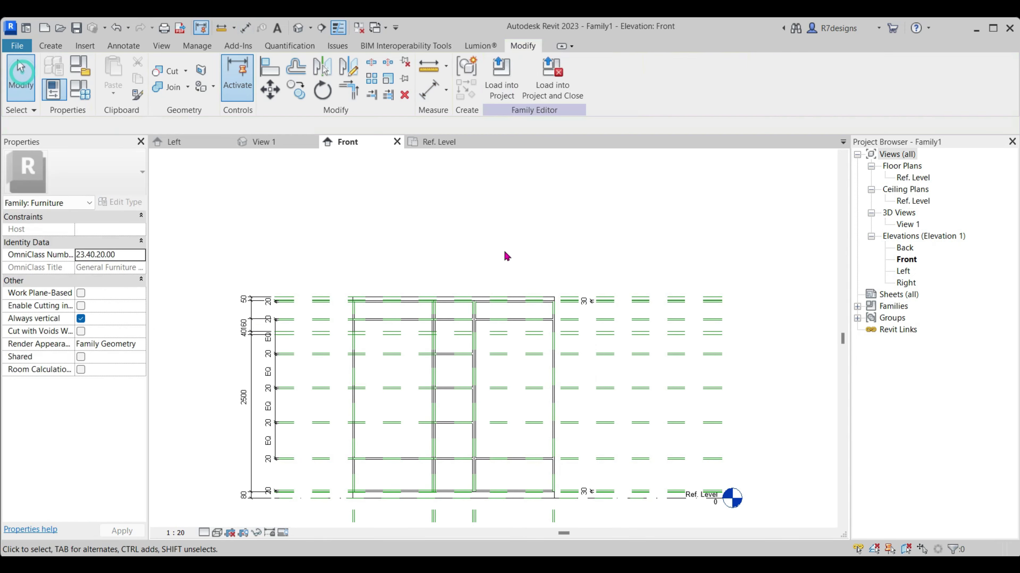
scroll(411, 380, up, 1)
scroll(481, 375, up, 3)
scroll(540, 371, up, 2)
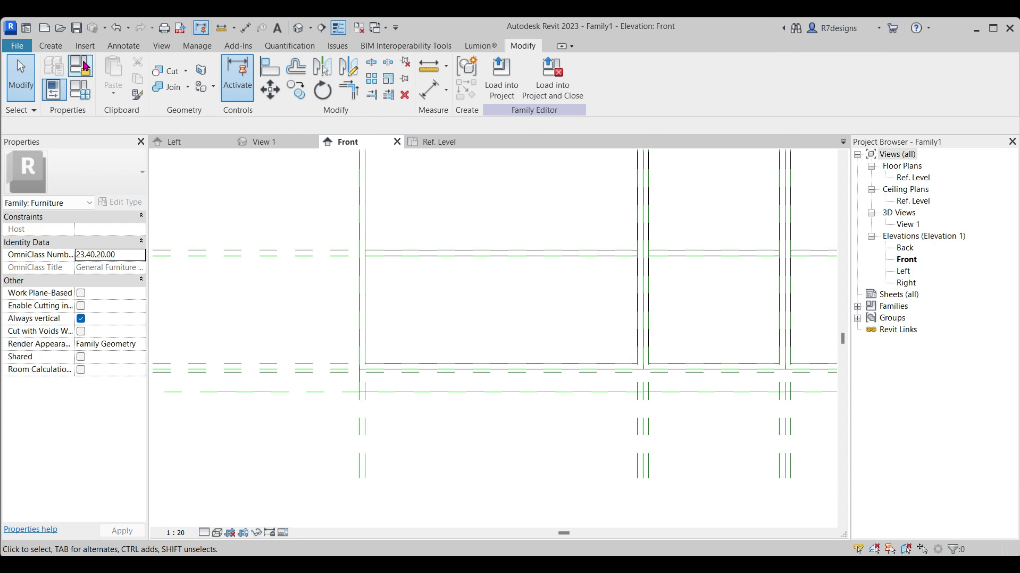
On the Ref. Level plan, sketch a rectangle between the reference planes for a new solid extrusion
click(433, 143)
scroll(443, 285, up, 2)
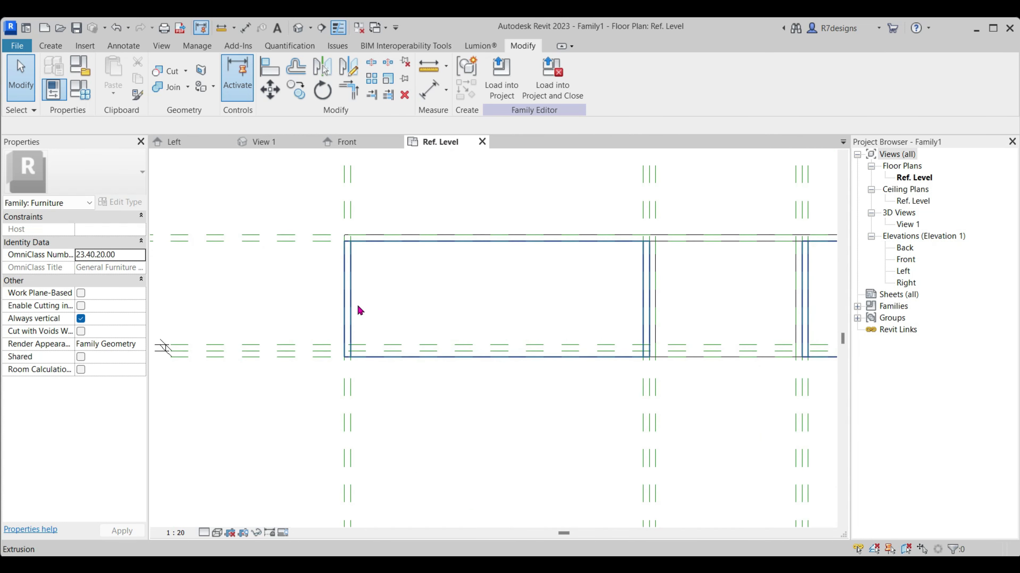
click(51, 45)
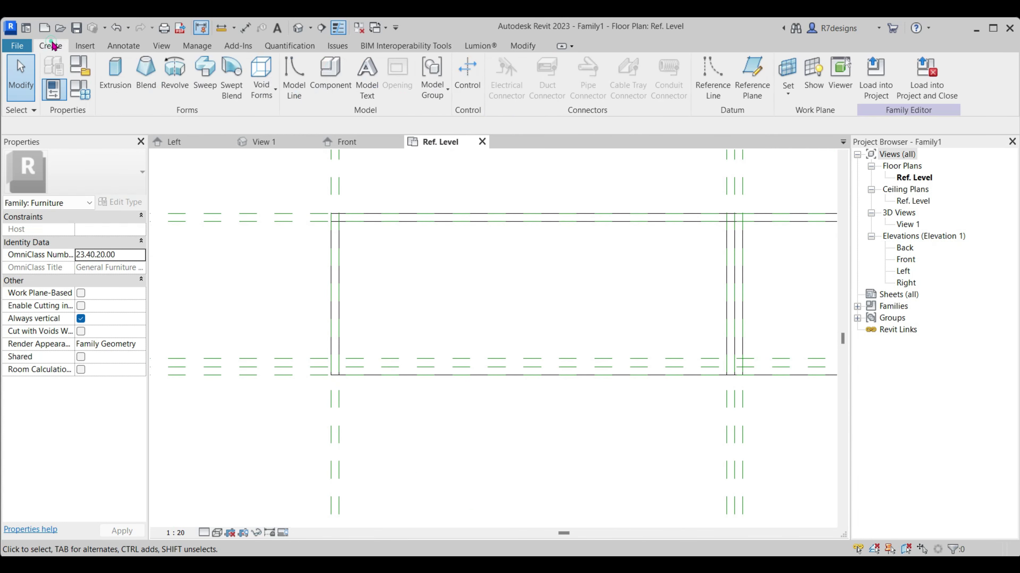
click(121, 89)
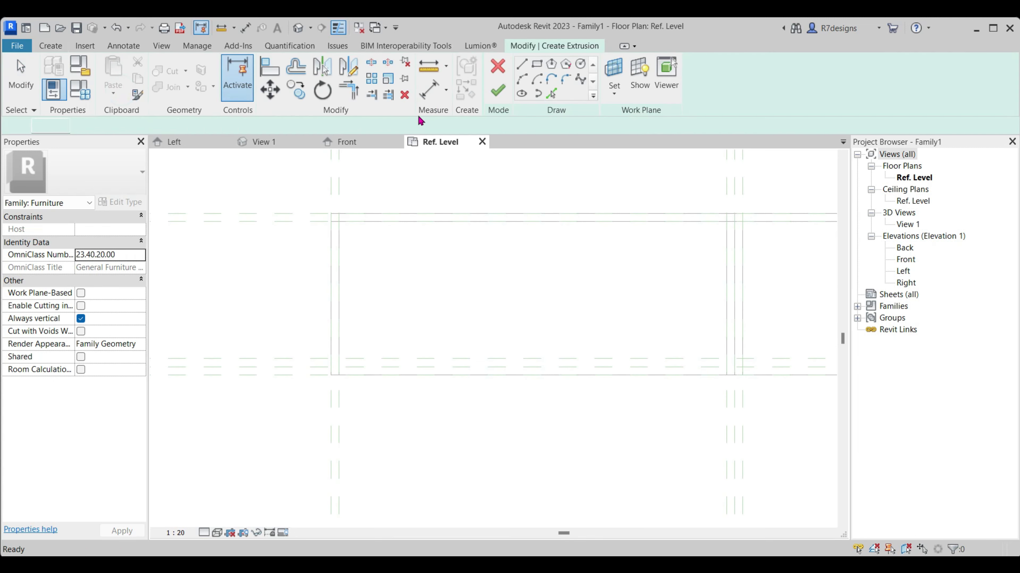
click(541, 65)
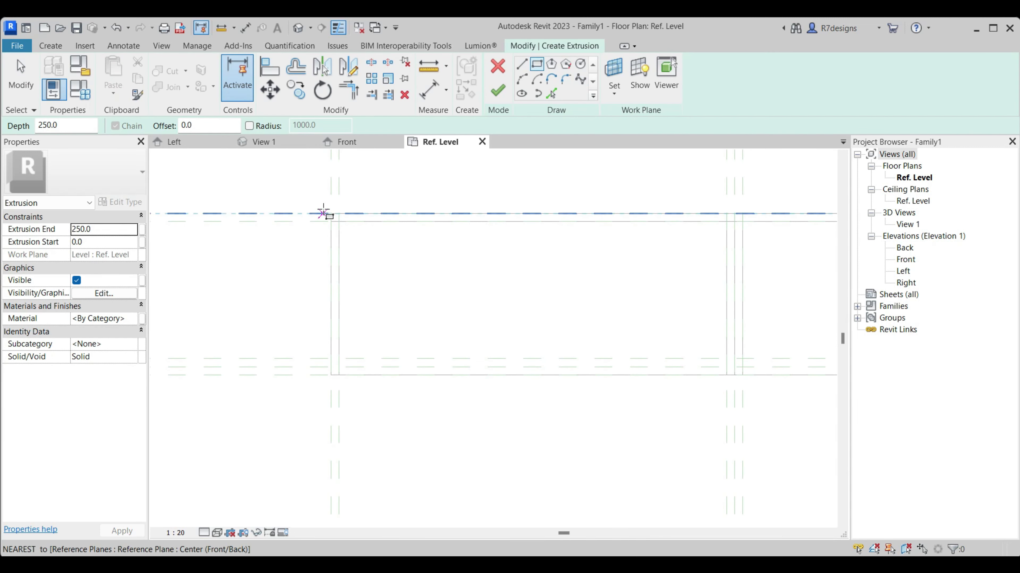
click(329, 213)
scroll(237, 293, down, 2)
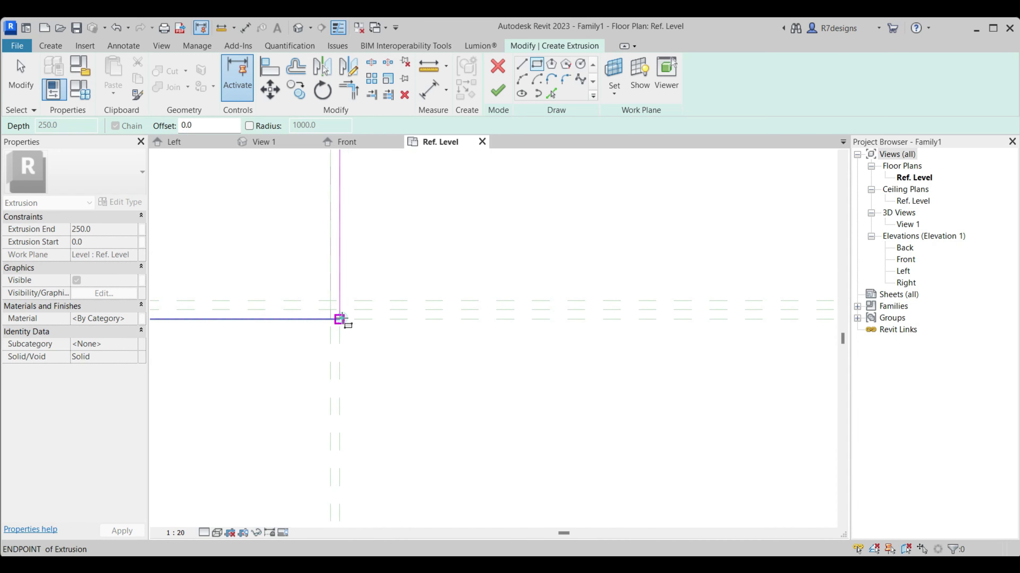
click(450, 330)
Lock the rectangle's bottom edge, pull its top edge to the inner plane, and finish the 2500-long extrusion
click(420, 325)
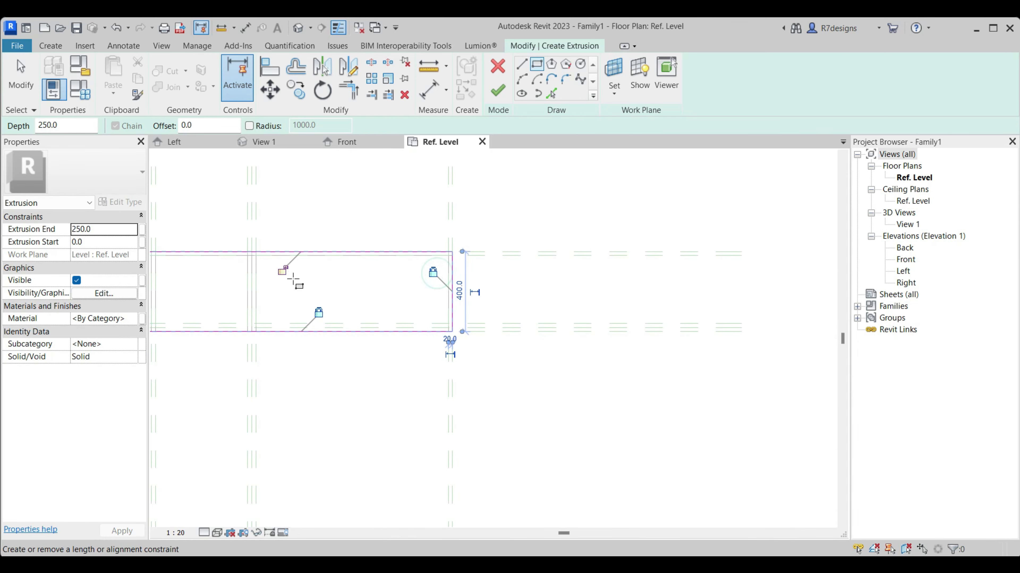
middle_drag(449, 308, 370, 287)
key(Escape)
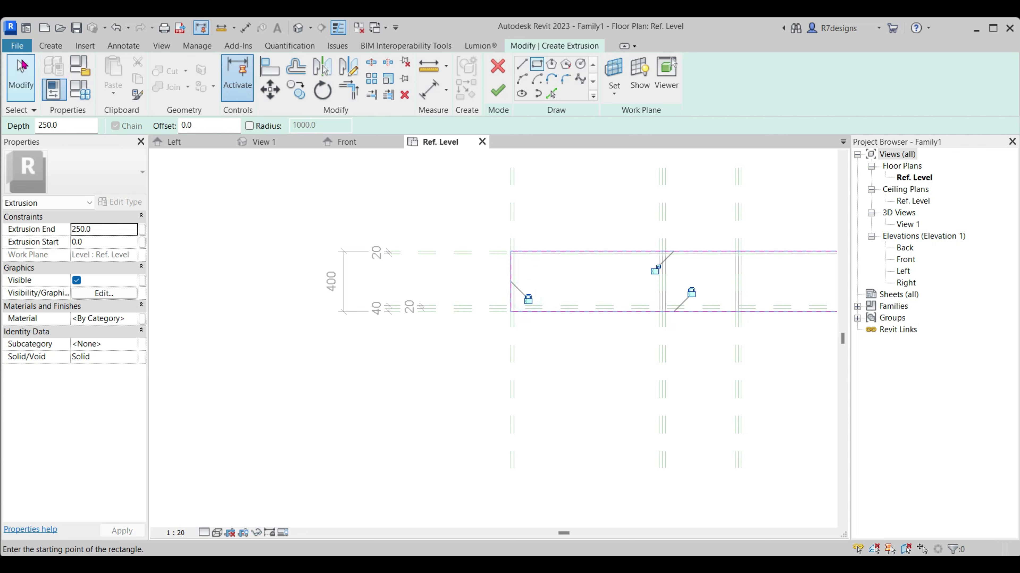
scroll(462, 250, up, 2)
drag(617, 267, 623, 276)
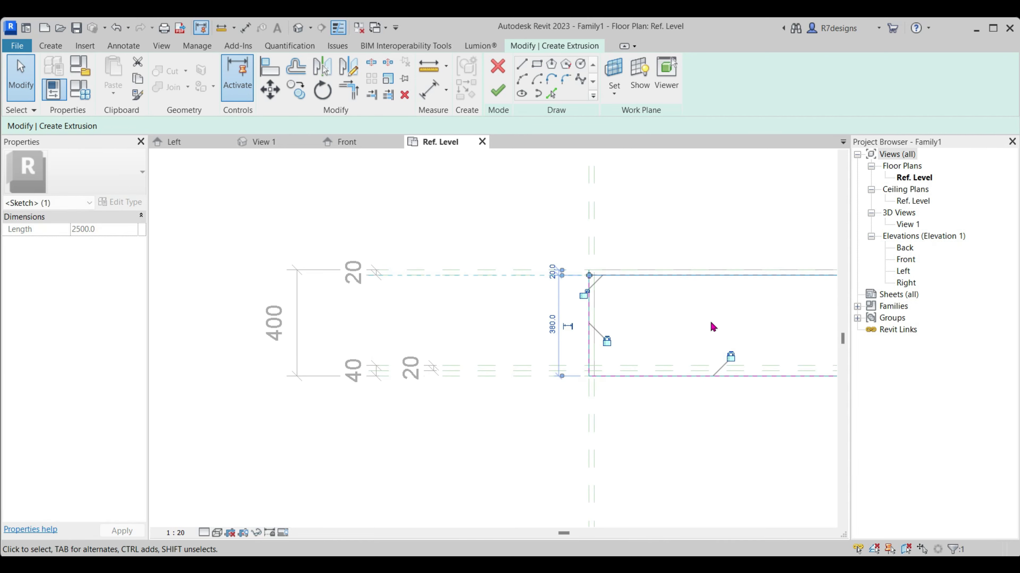
click(628, 221)
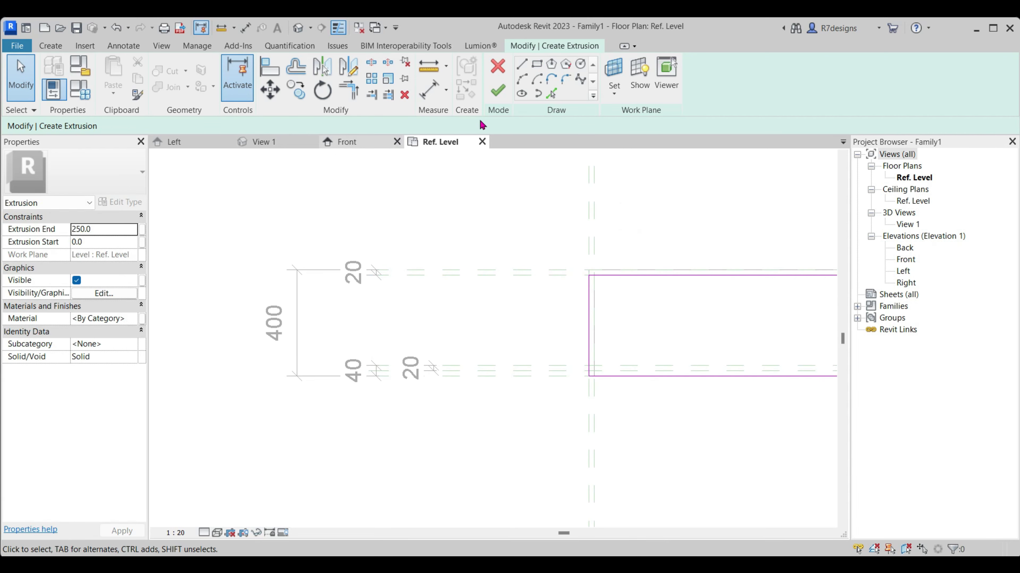
click(498, 90)
click(347, 141)
scroll(662, 361, down, 2)
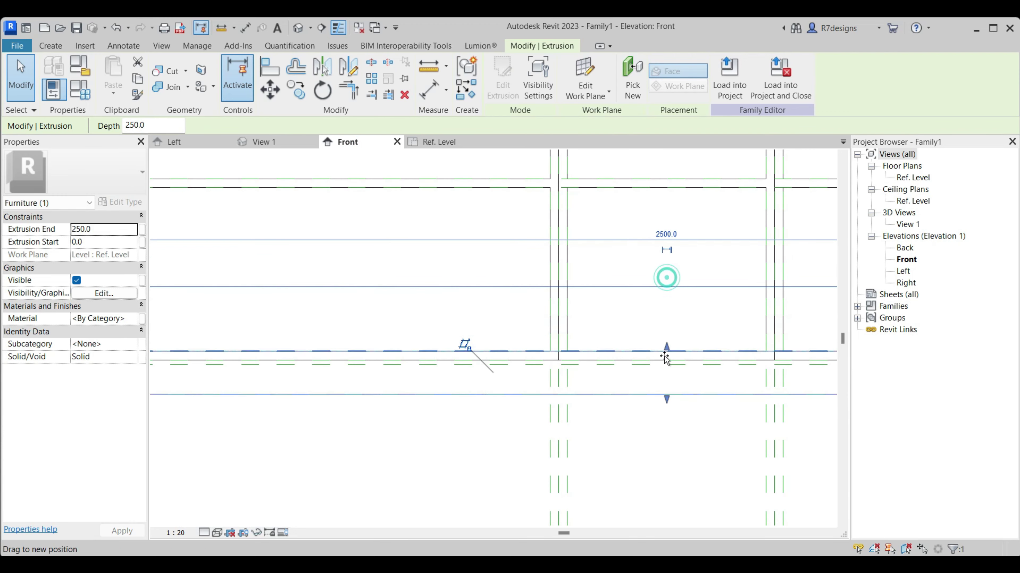
Reduce the extrusion's depth to 70 and align its bottom edge with the reference plane
drag(664, 358, 665, 364)
scroll(654, 394, up, 2)
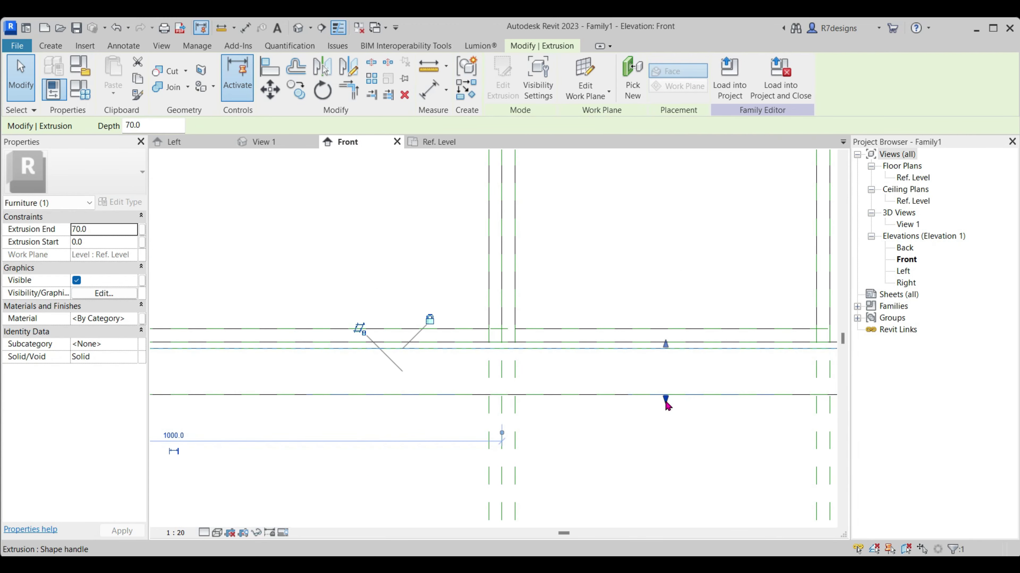
drag(666, 404, 478, 412)
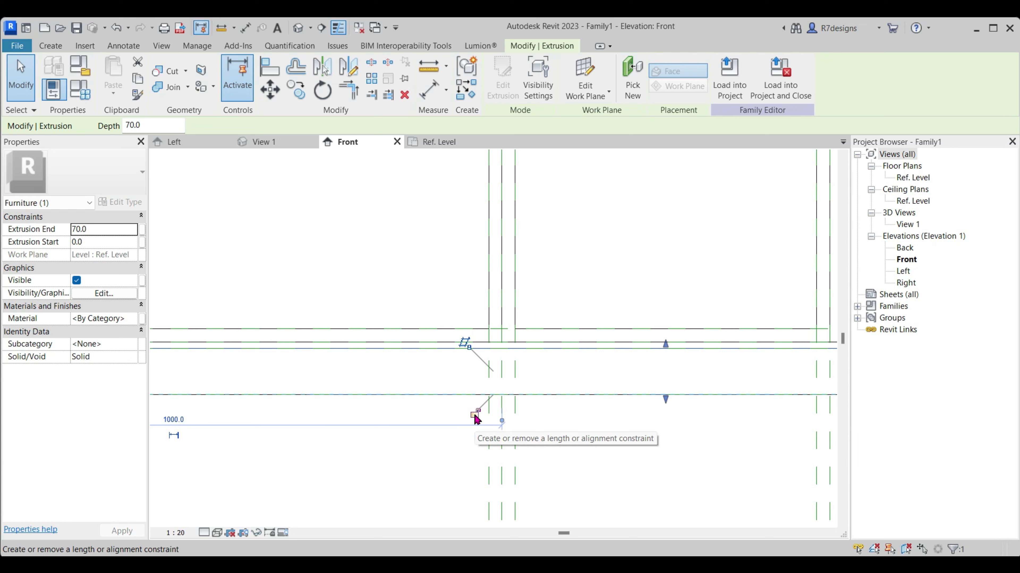
scroll(475, 419, down, 3)
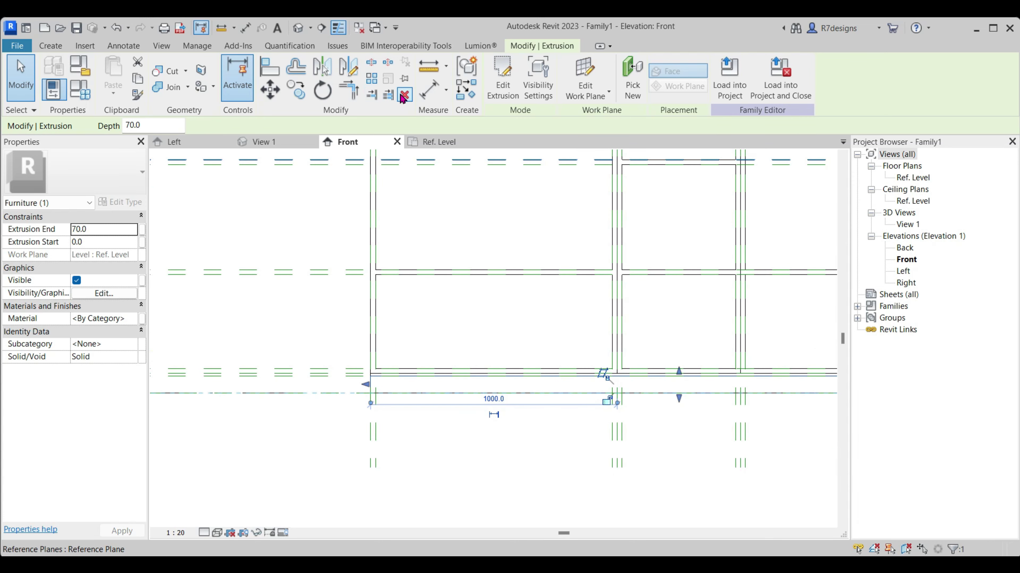
key(Escape)
click(200, 143)
In Left elevation, start a new extrusion by picking the horizontal and vertical reference planes as sketch lines
scroll(474, 418, up, 2)
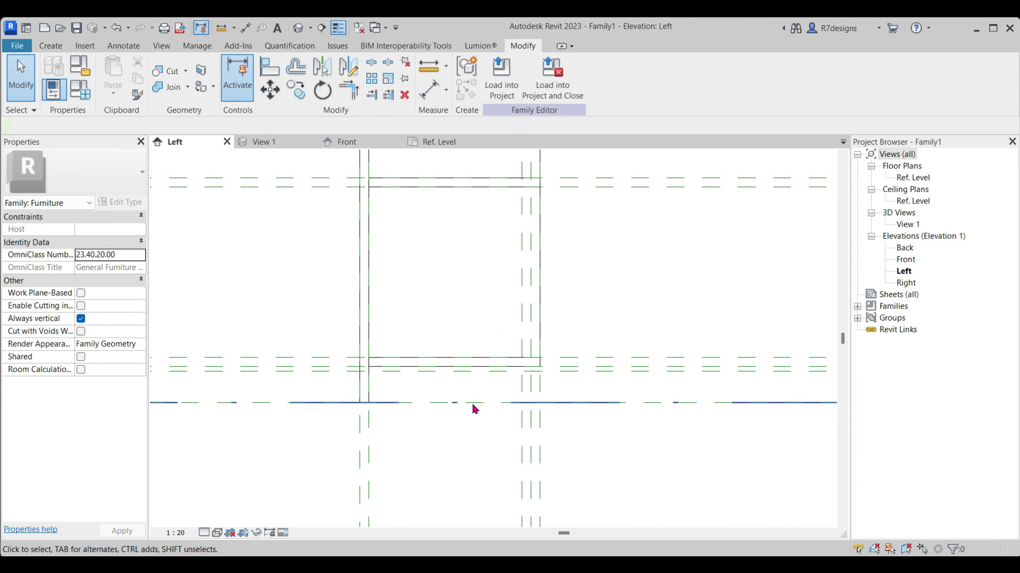
scroll(462, 401, up, 2)
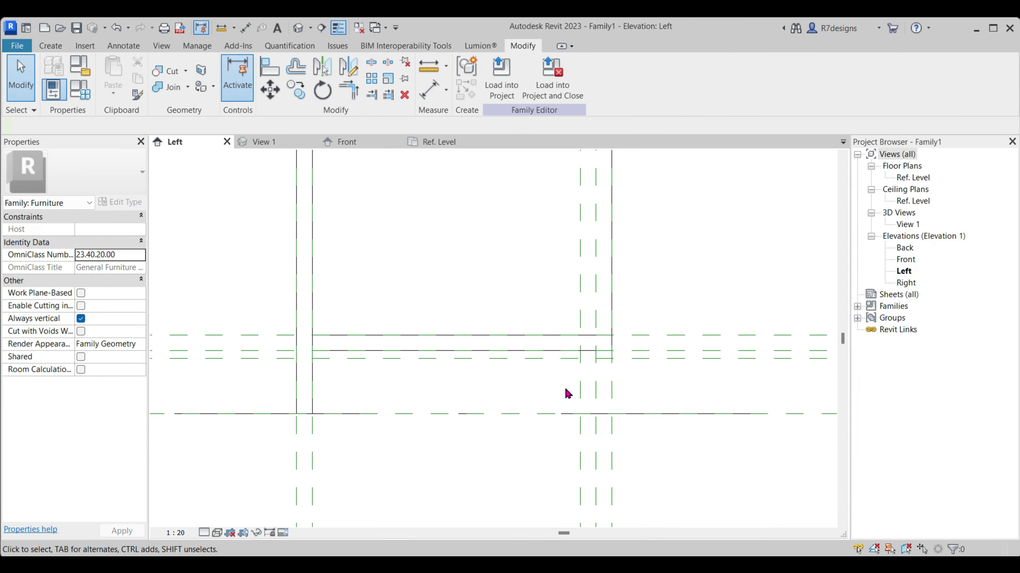
click(50, 46)
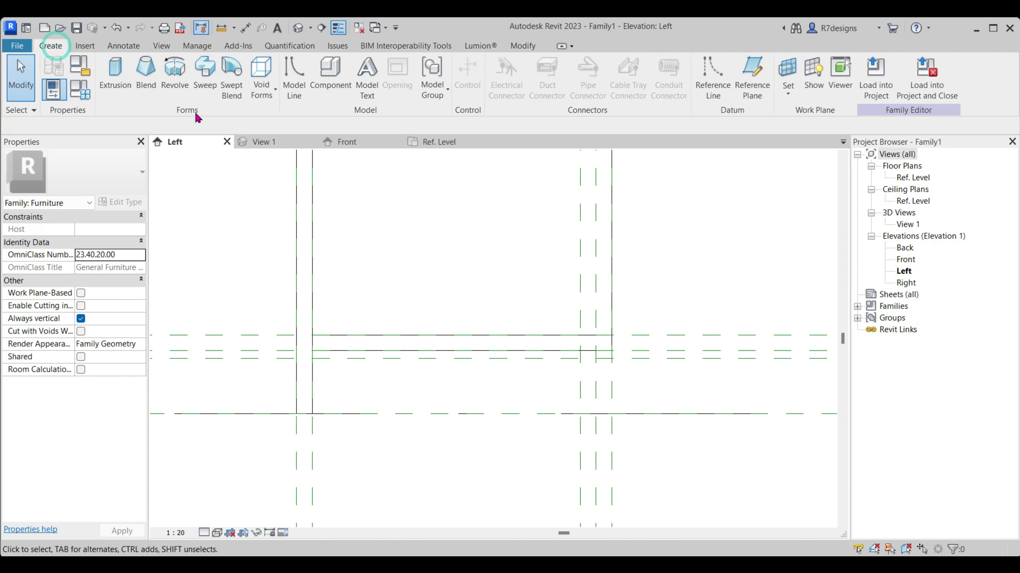
click(115, 78)
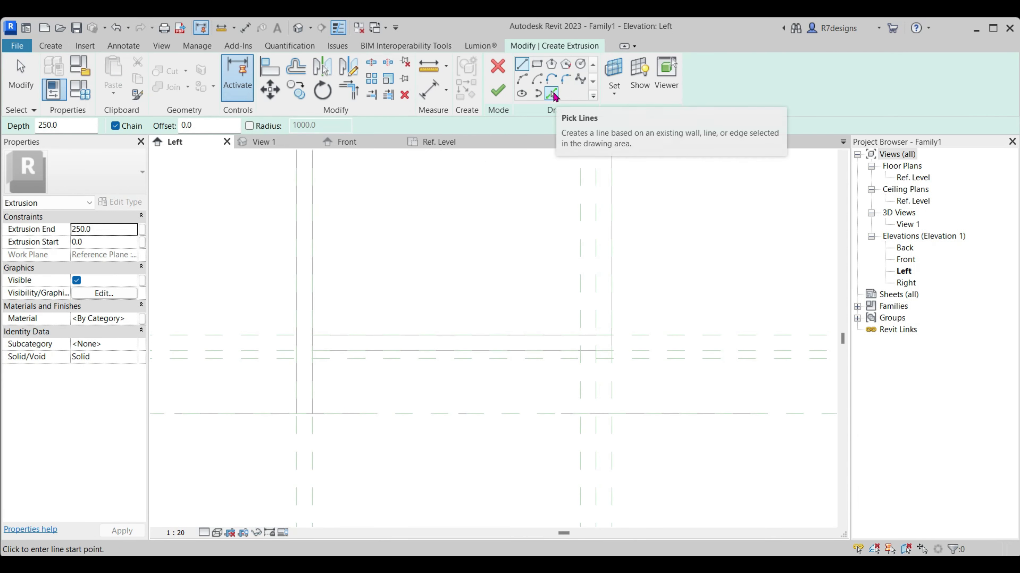
click(552, 93)
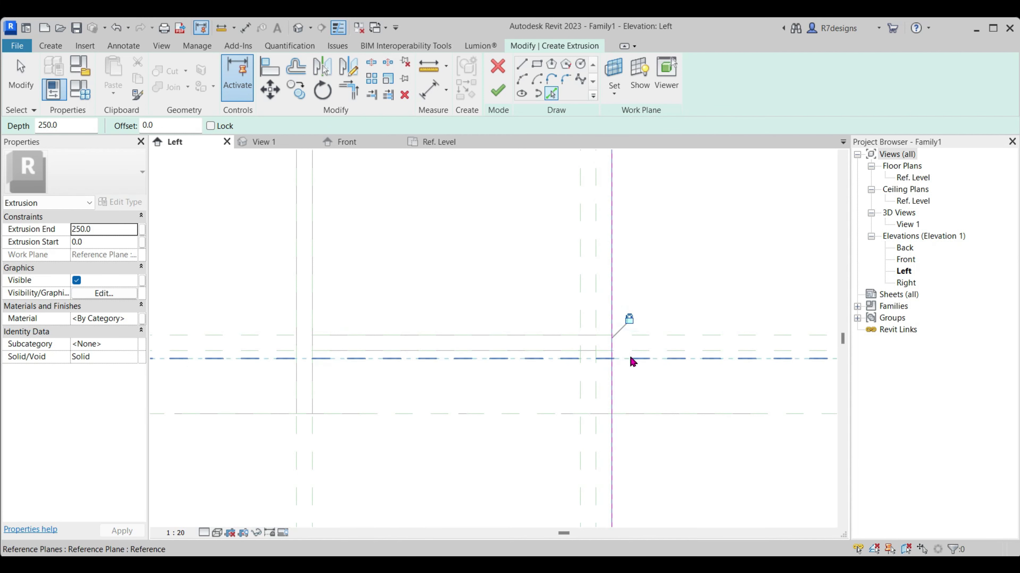
click(498, 352)
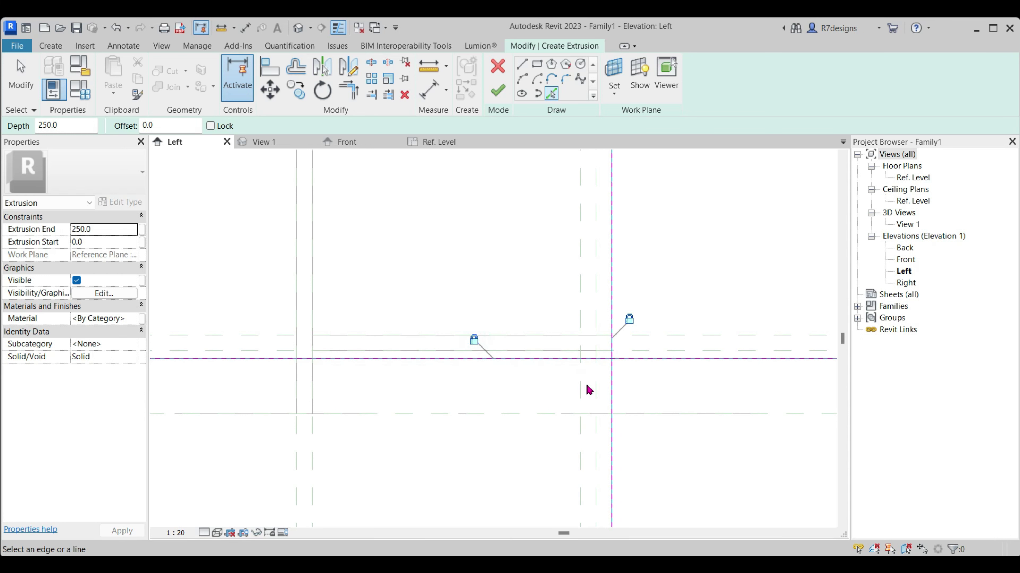
click(589, 389)
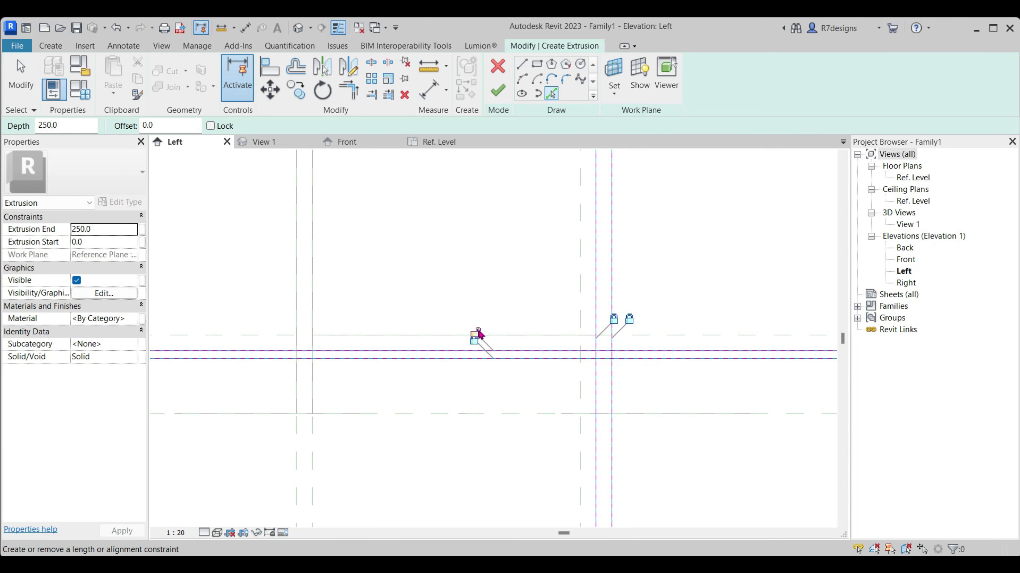
Lock the sketch lines to their reference planes and the bottom line to Ref. Level
click(479, 335)
click(316, 432)
click(337, 348)
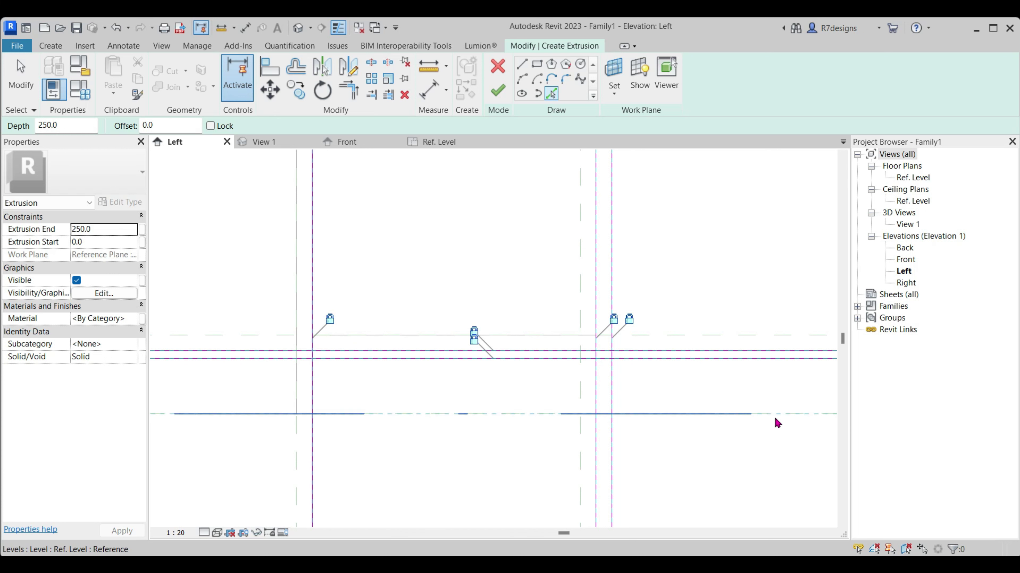
click(776, 415)
click(474, 395)
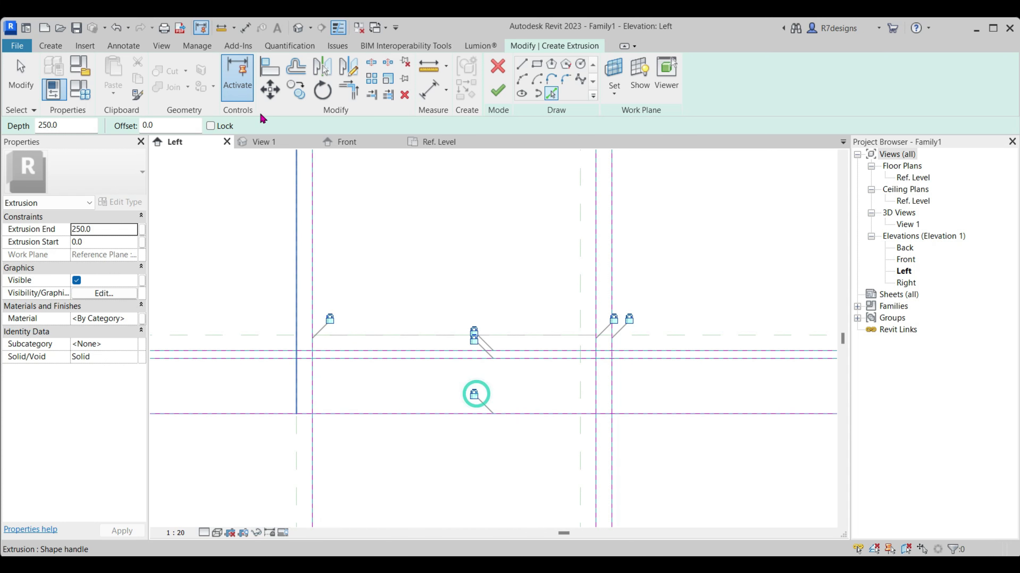
Trim the sketch lines into corners to form the stepped profile and finish the sketch
click(352, 103)
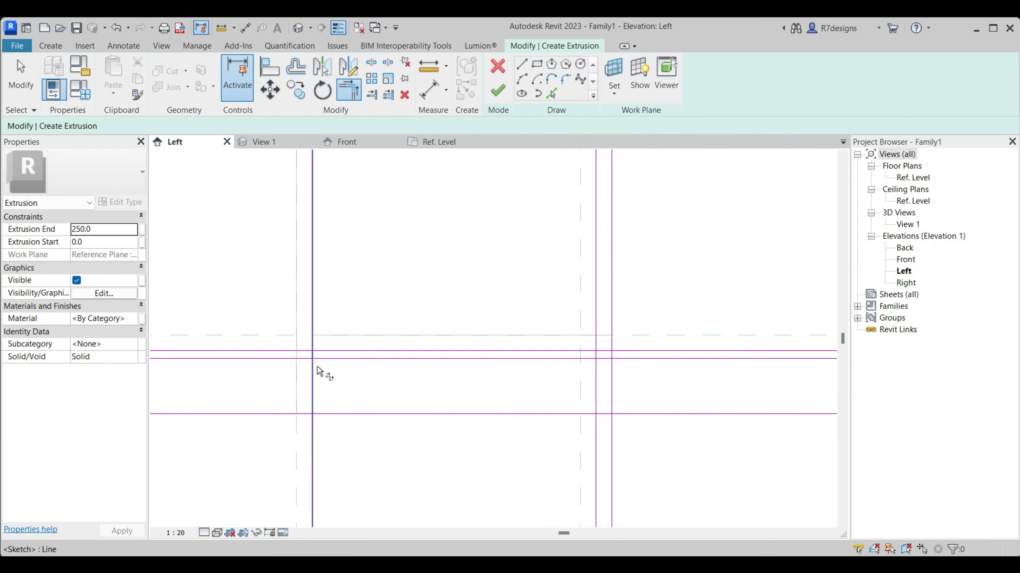
scroll(319, 373, up, 1)
click(322, 344)
click(337, 422)
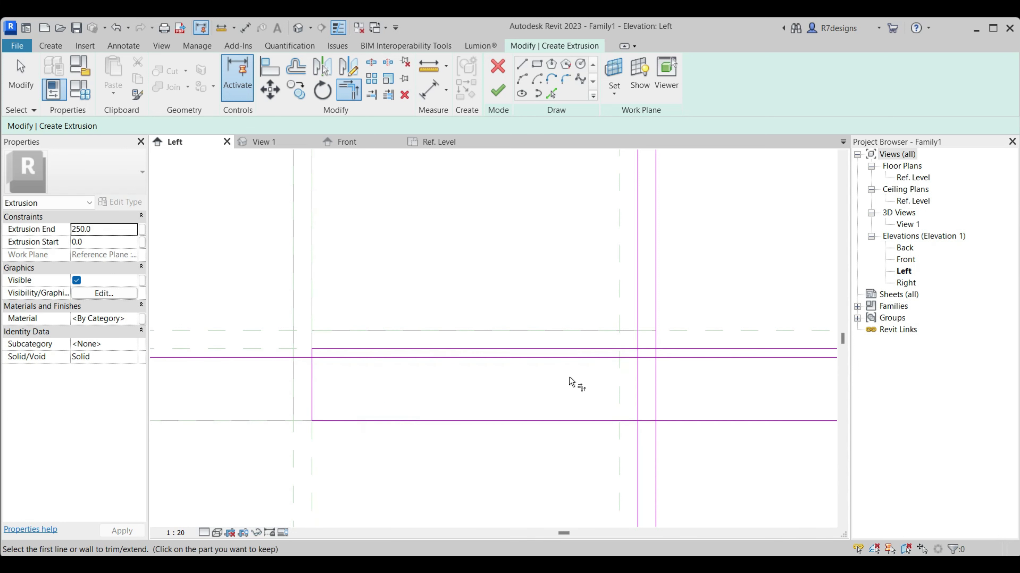
scroll(575, 388, up, 1)
scroll(658, 349, up, 2)
click(652, 356)
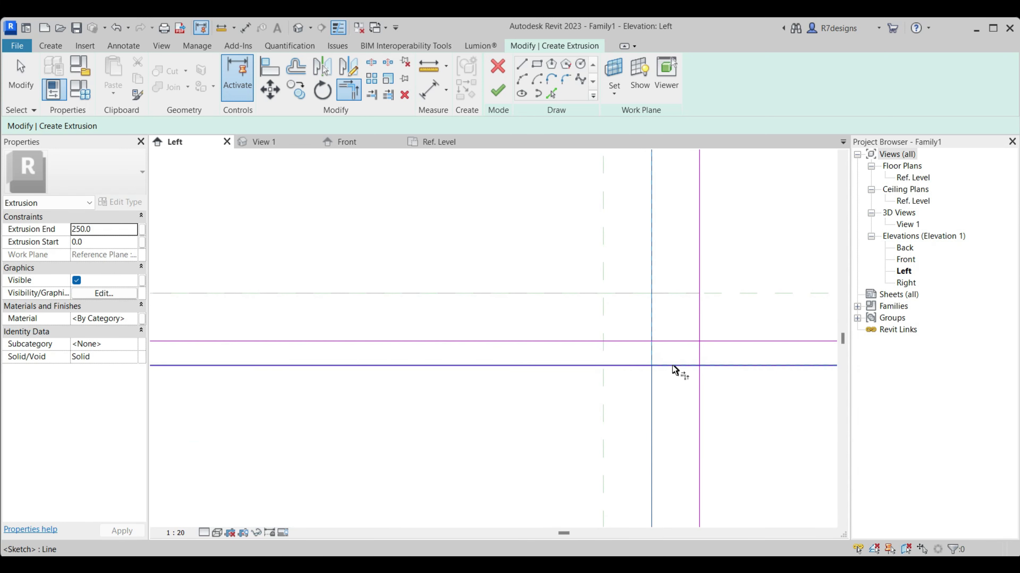
click(673, 366)
click(637, 342)
click(689, 366)
click(699, 392)
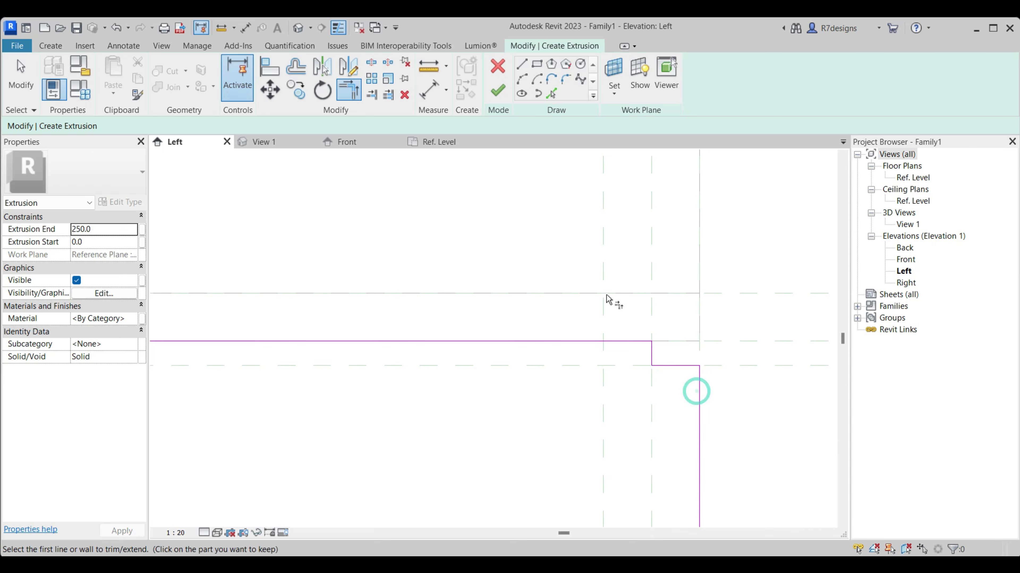
scroll(606, 299, down, 3)
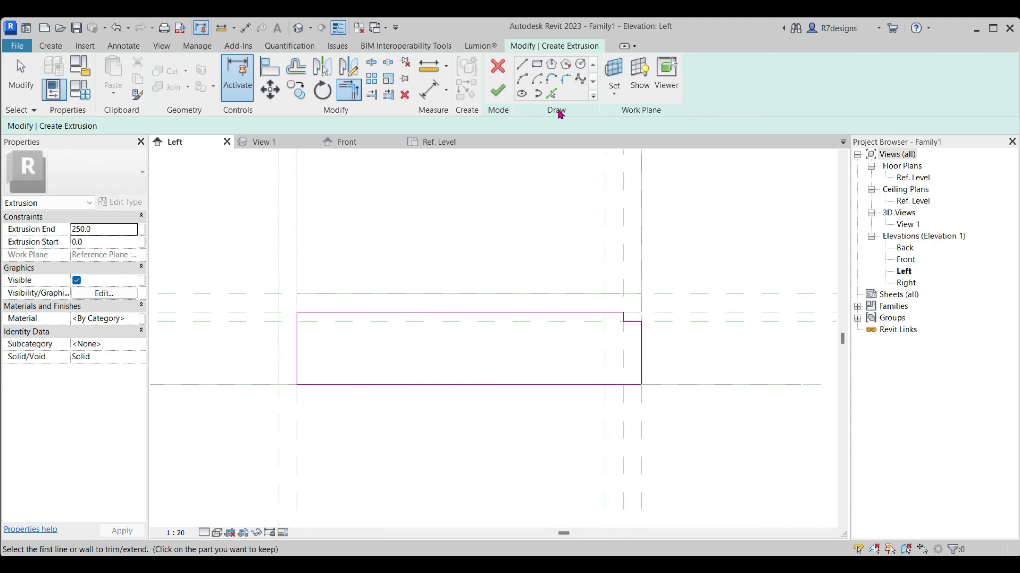
click(497, 94)
In Ref. Level plan, stretch the extrusion from -2500.0 to 0.0 and lock its end to the reference plane
click(437, 142)
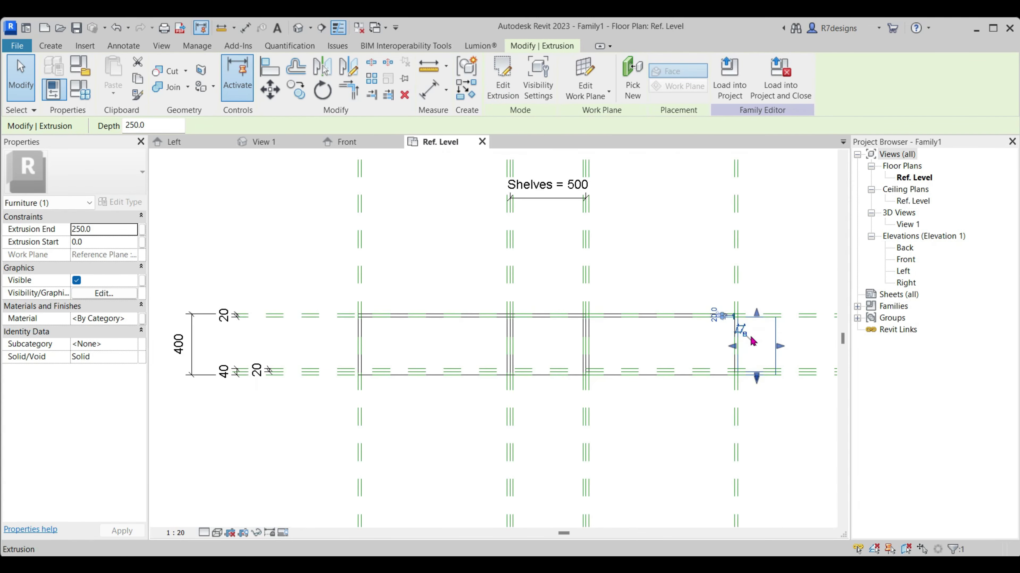
drag(733, 347, 359, 346)
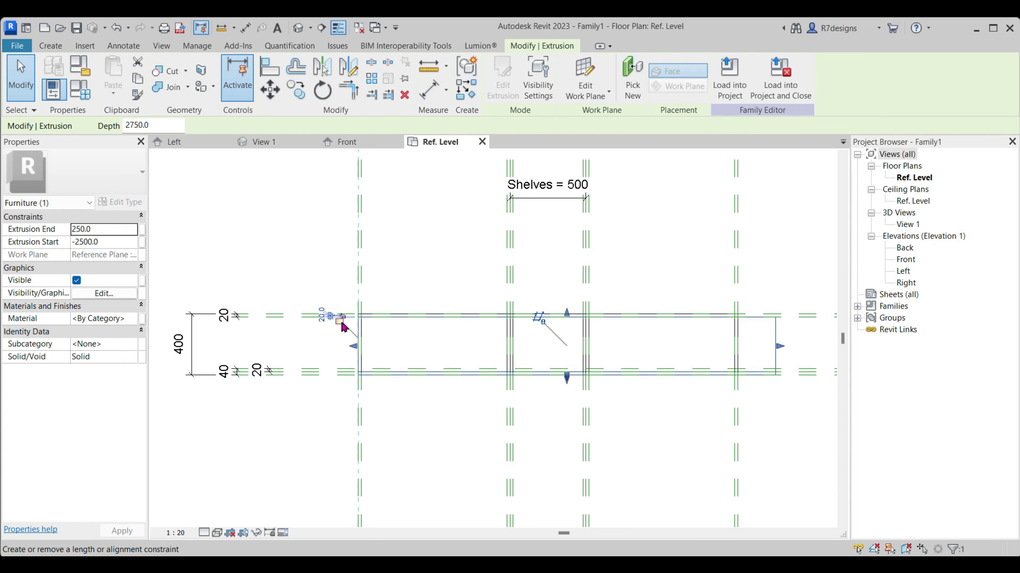
drag(780, 347, 737, 346)
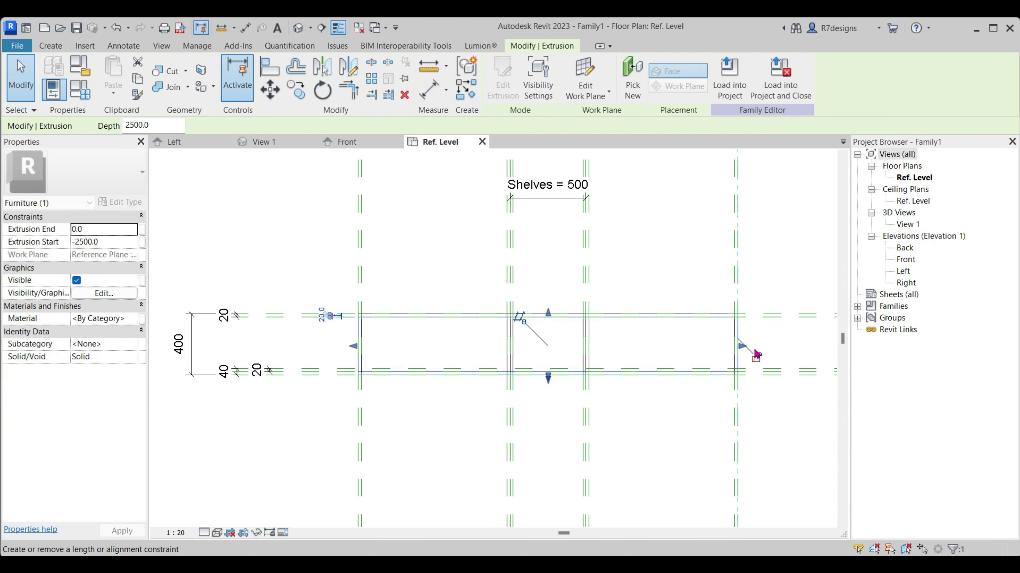
click(701, 293)
click(182, 142)
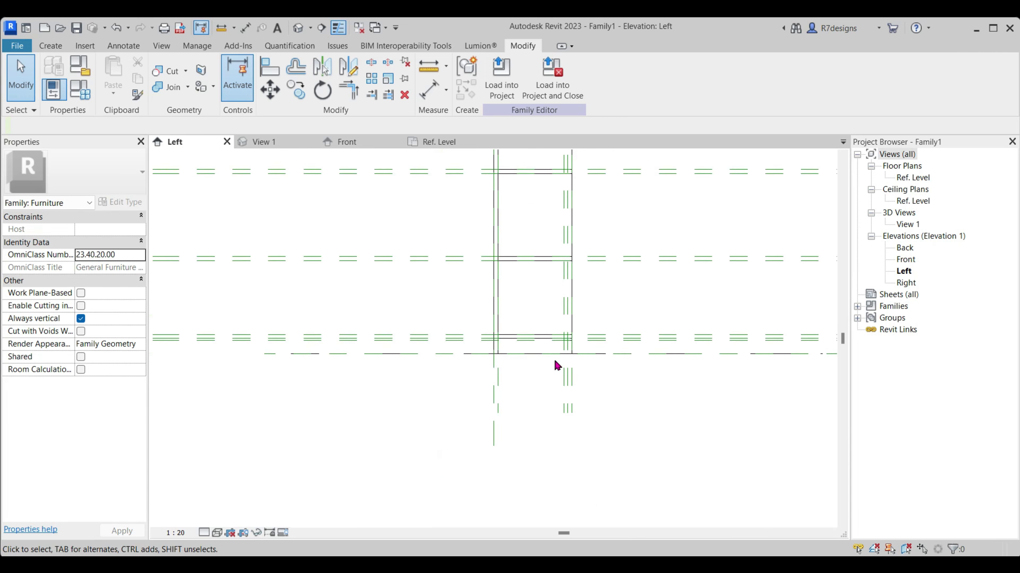
scroll(558, 364, down, 3)
scroll(528, 280, up, 4)
scroll(528, 280, up, 3)
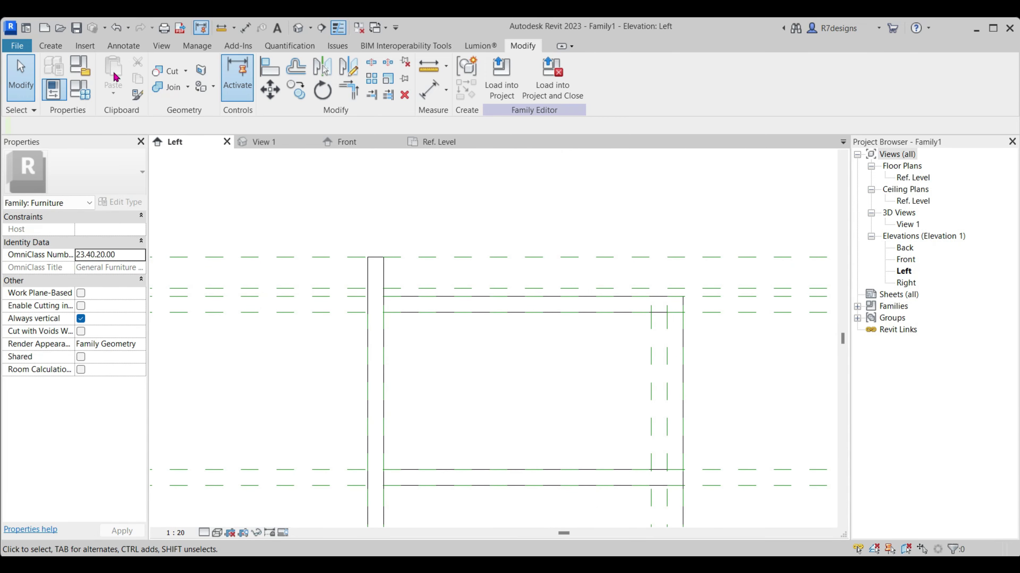
Start a new extrusion and pick the upper and vertical reference planes as sketch lines
click(61, 47)
click(108, 83)
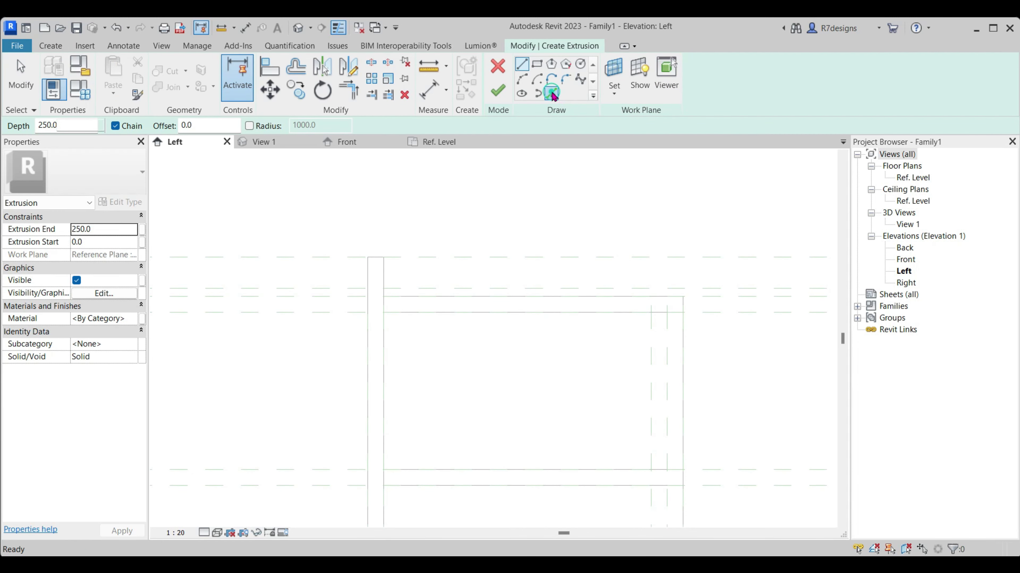
click(552, 93)
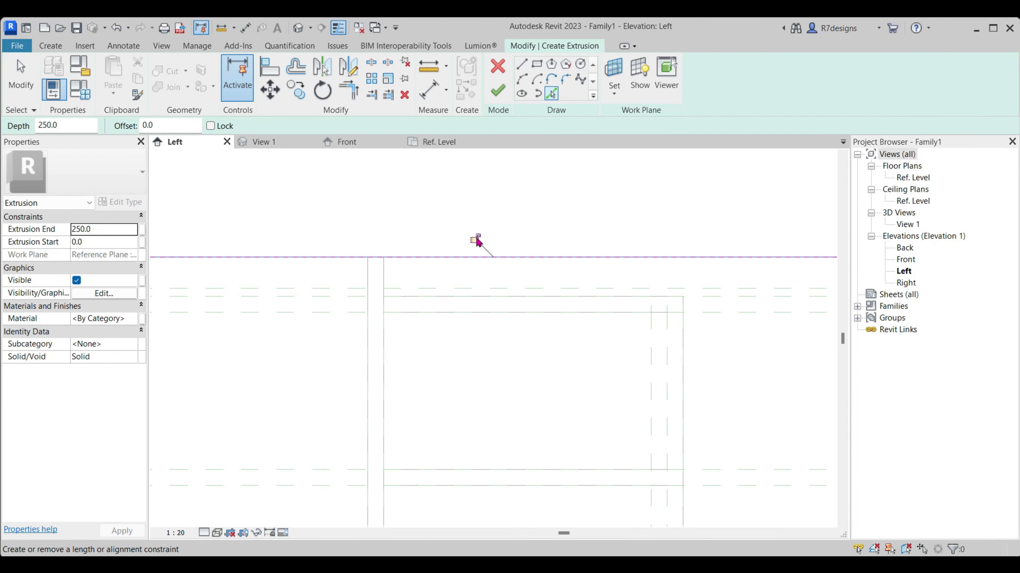
click(664, 289)
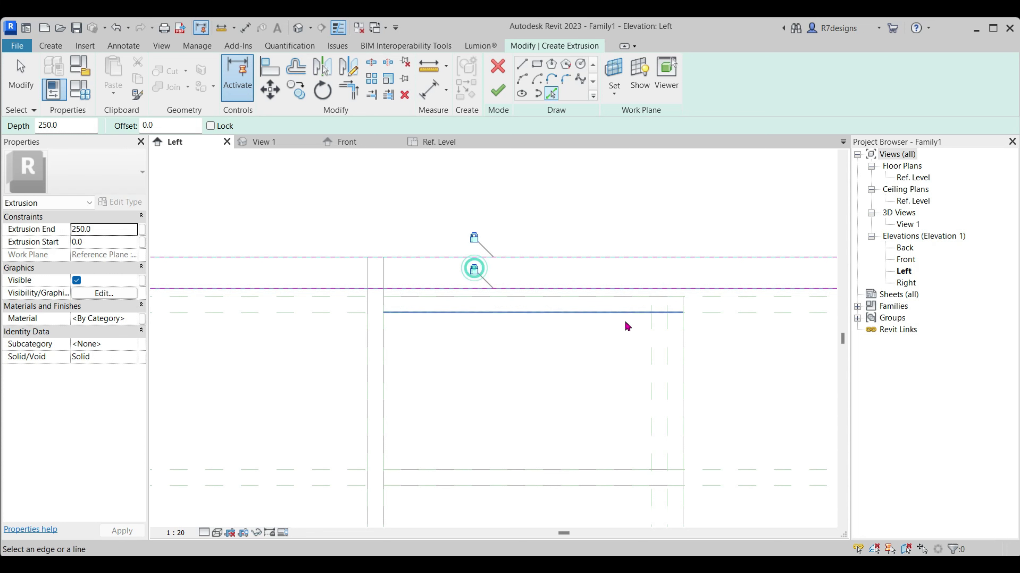
click(669, 343)
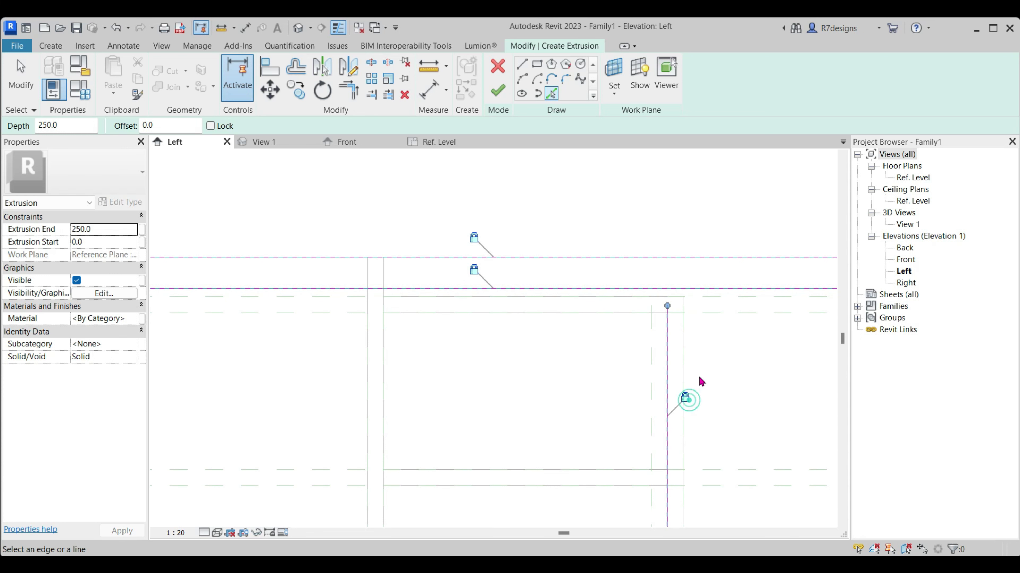
scroll(371, 310, down, 5)
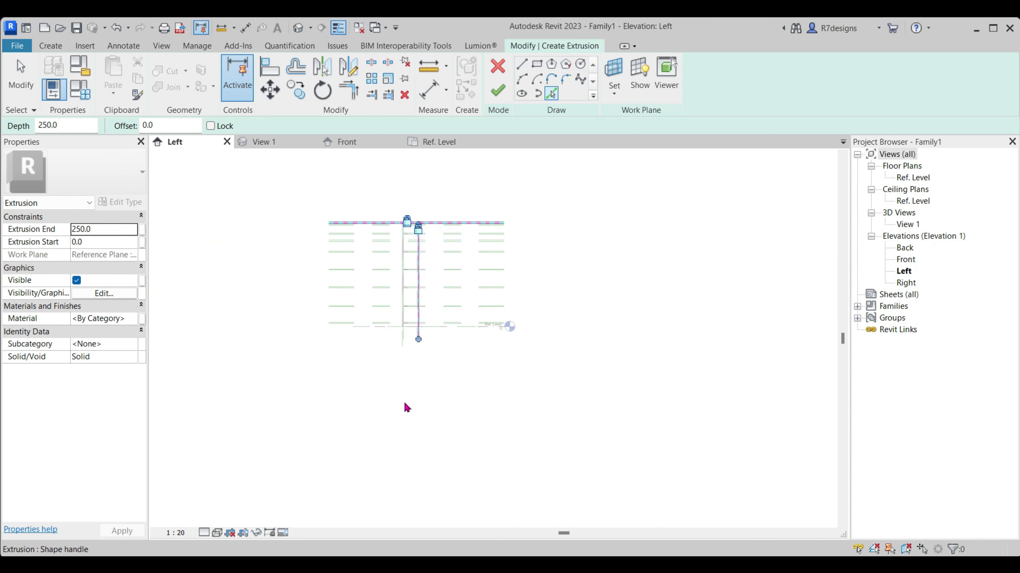
scroll(407, 355, up, 5)
scroll(498, 414, down, 4)
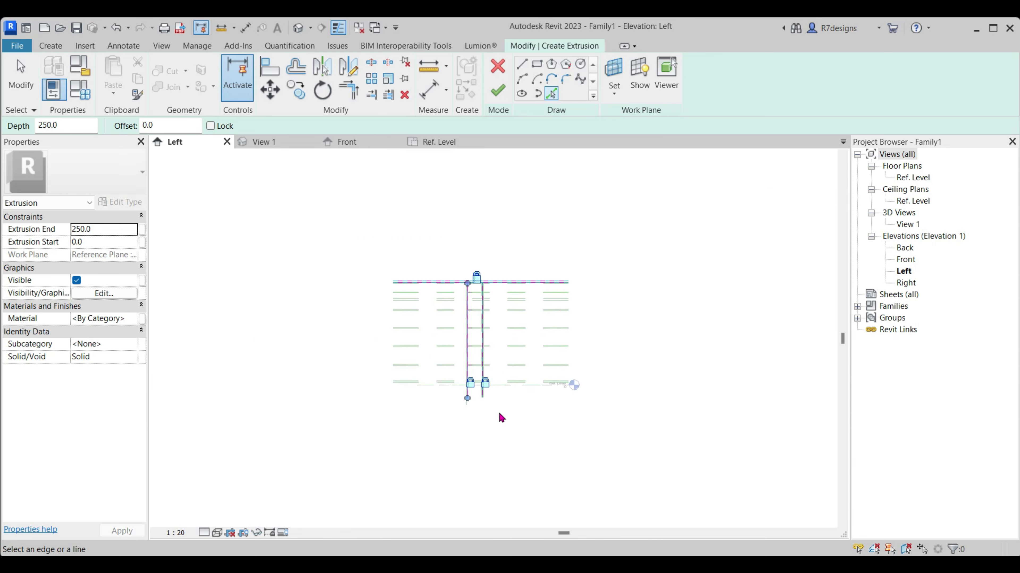
scroll(494, 382, up, 2)
scroll(500, 353, up, 2)
scroll(534, 385, up, 2)
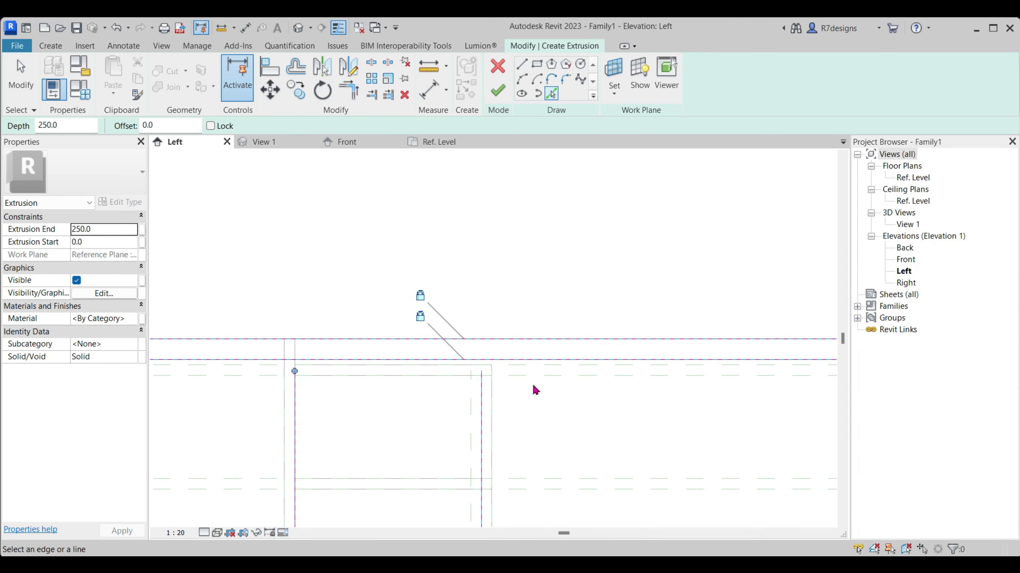
scroll(536, 390, down, 3)
scroll(694, 420, down, 2)
scroll(492, 468, up, 4)
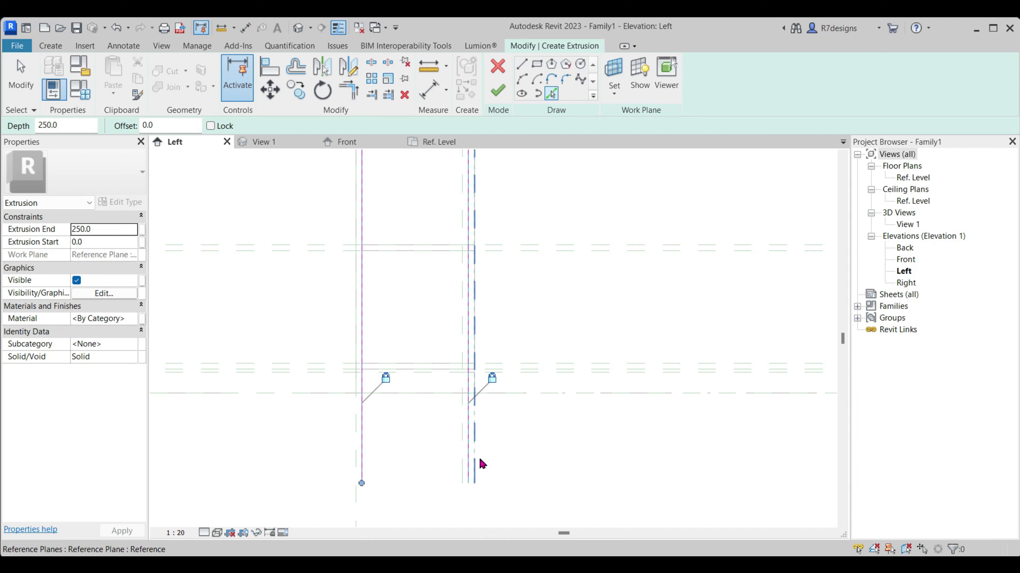
scroll(522, 282, down, 4)
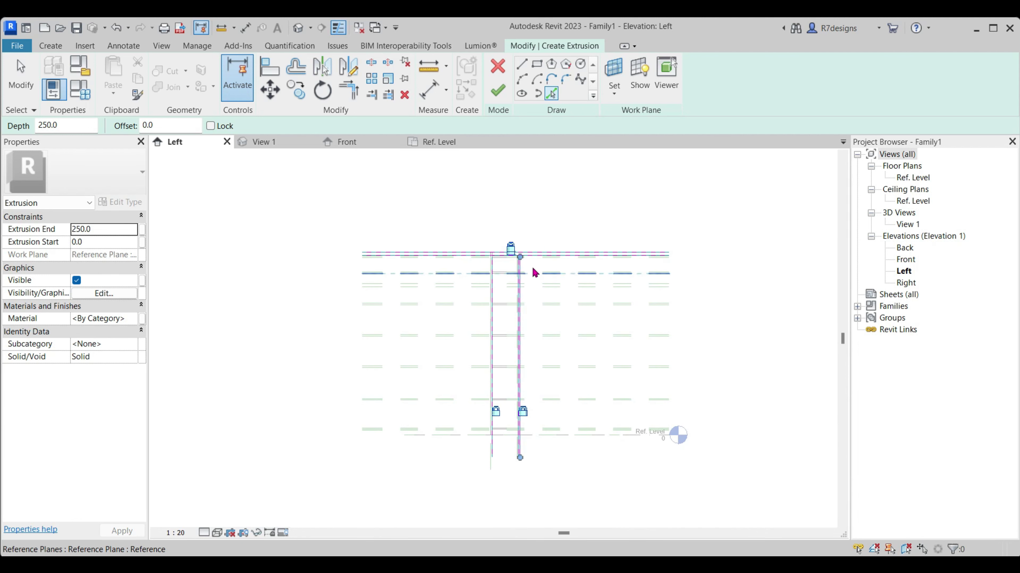
scroll(522, 273, up, 2)
Trim the sketch lines into stepped corners with Trim/Extend (TR) to close the side profile
key(t)
key(r)
scroll(438, 271, up, 2)
scroll(401, 290, up, 2)
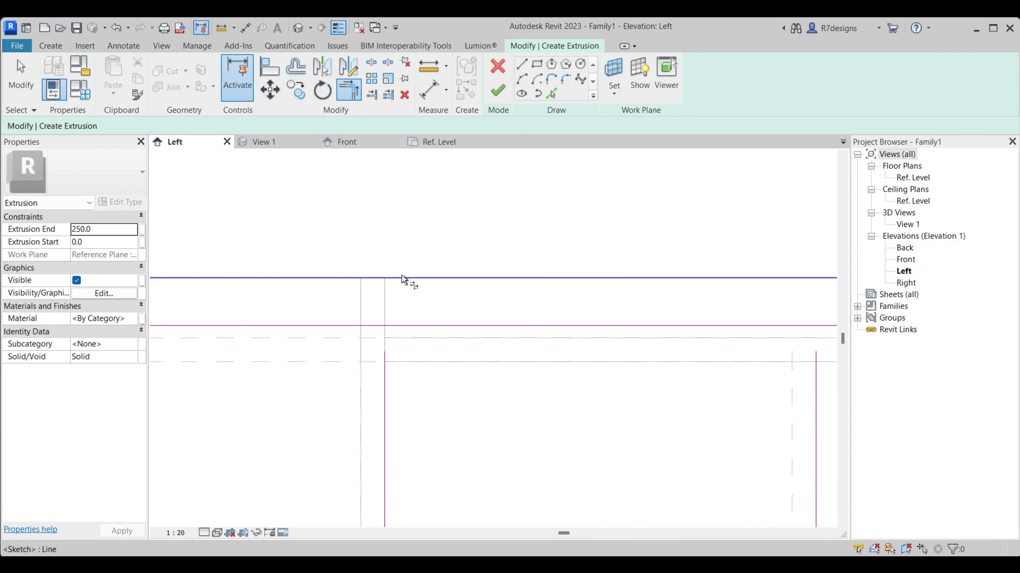
scroll(389, 373, down, 3)
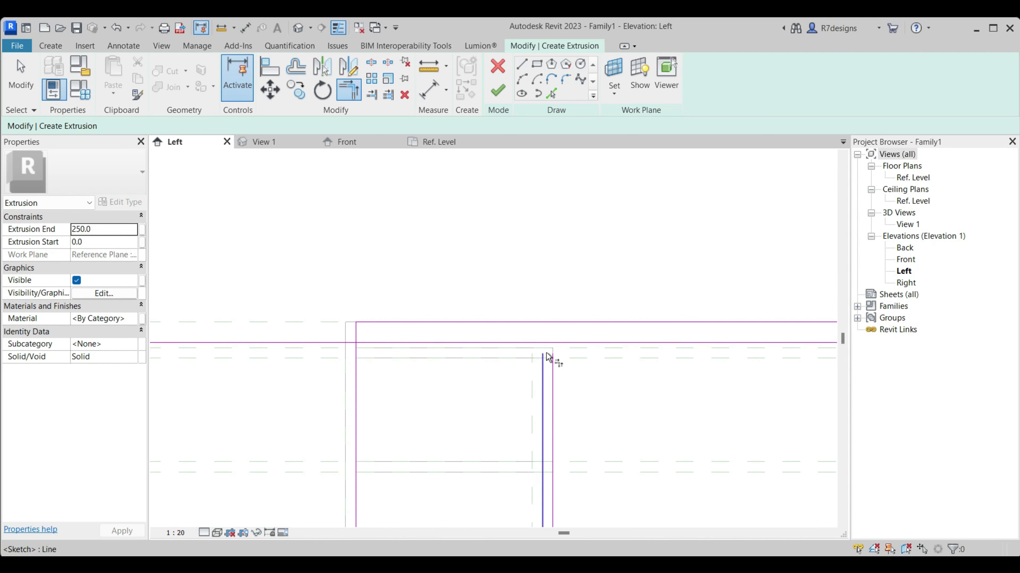
click(552, 95)
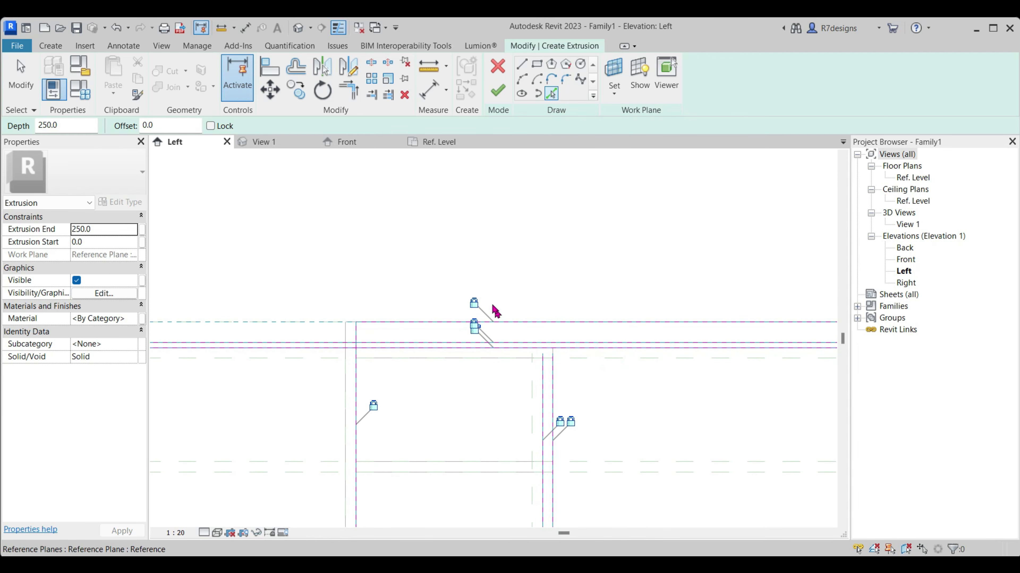
scroll(377, 318, up, 4)
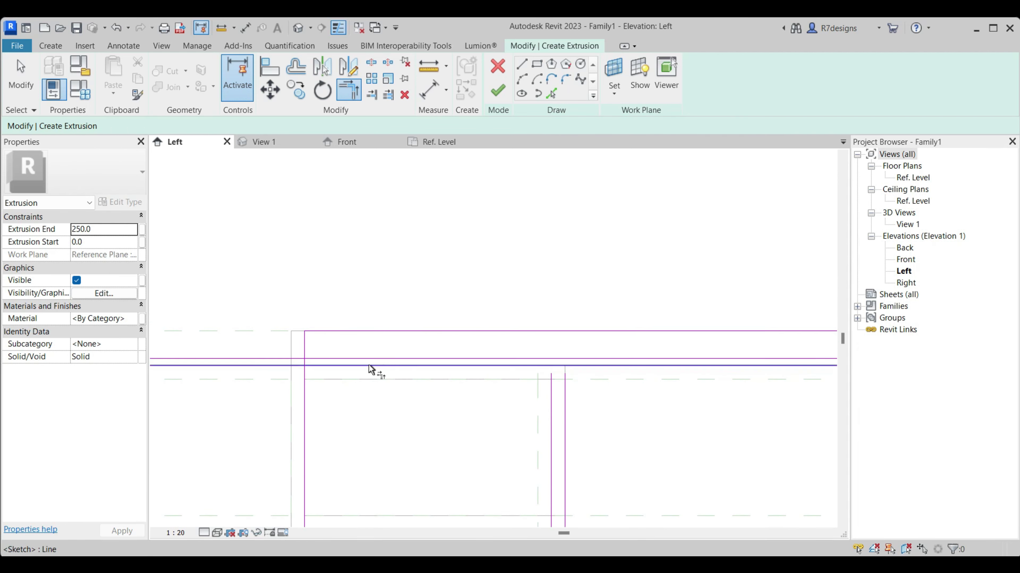
click(324, 346)
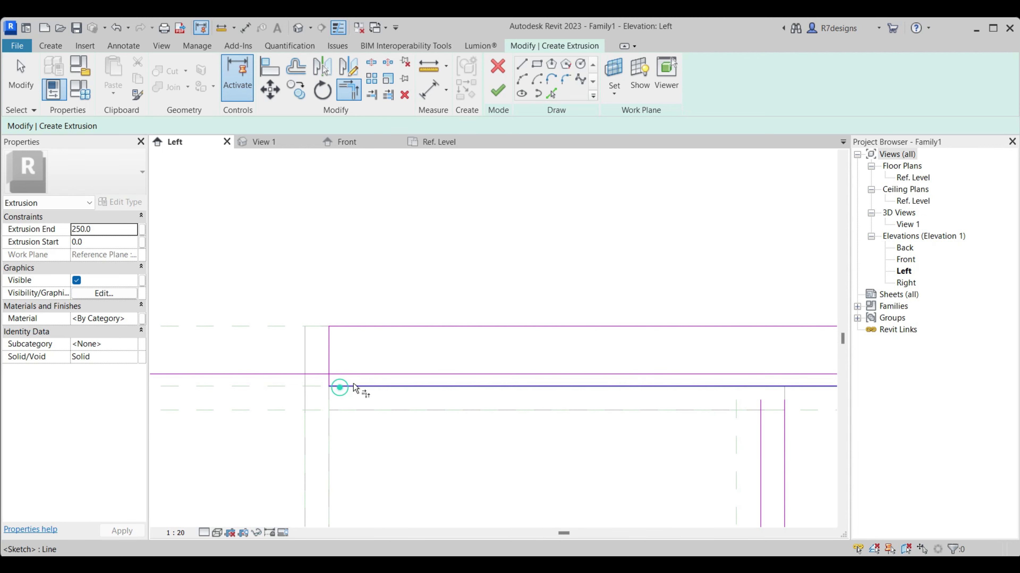
scroll(381, 380, down, 3)
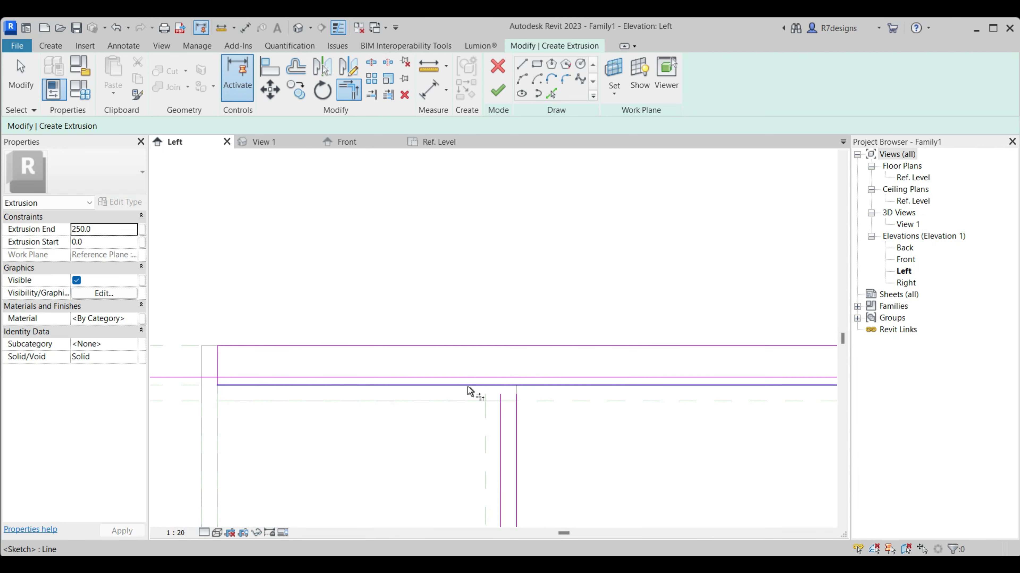
click(501, 431)
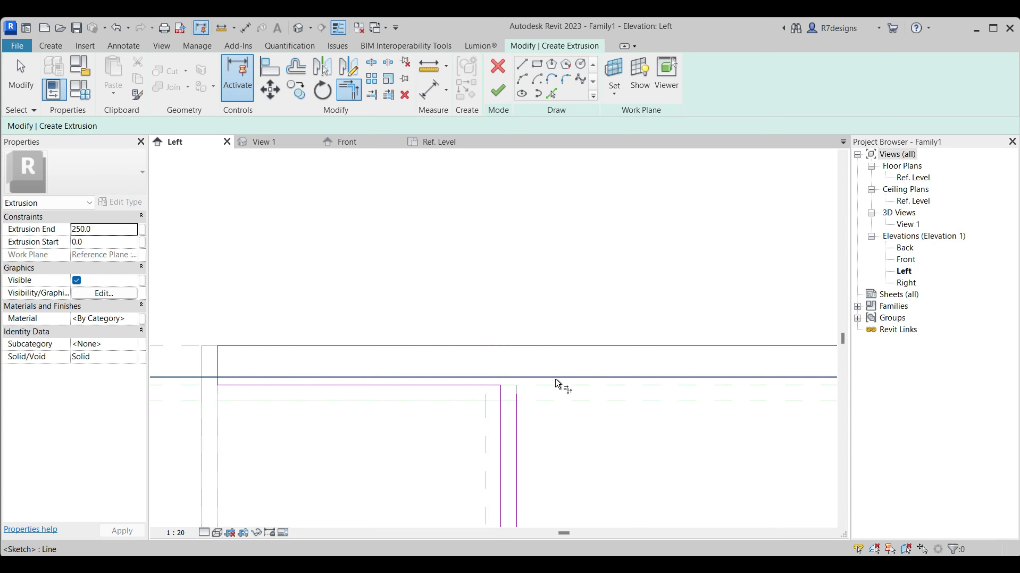
click(537, 377)
scroll(500, 383, up, 2)
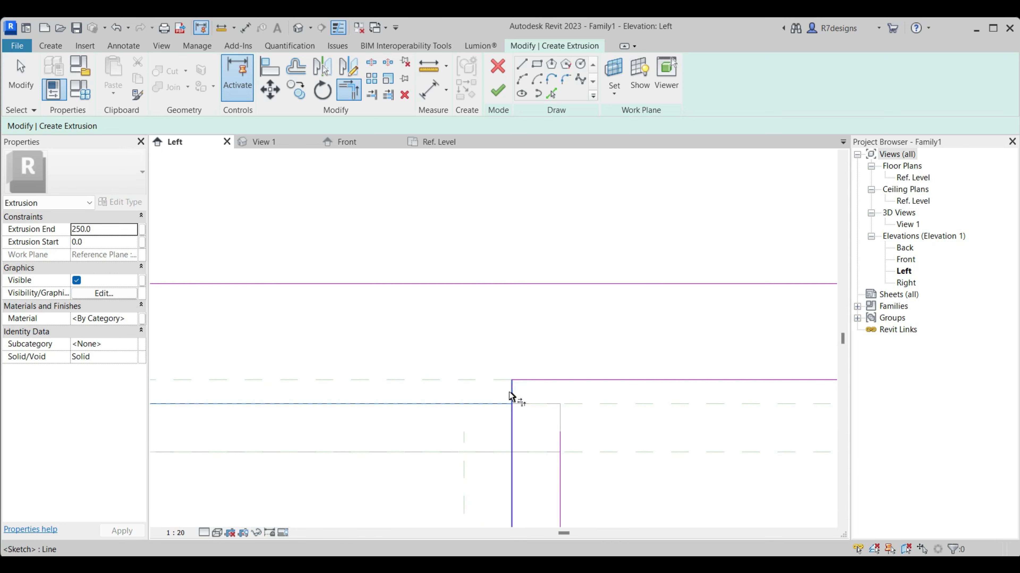
click(511, 396)
scroll(545, 393, down, 2)
click(532, 337)
click(551, 459)
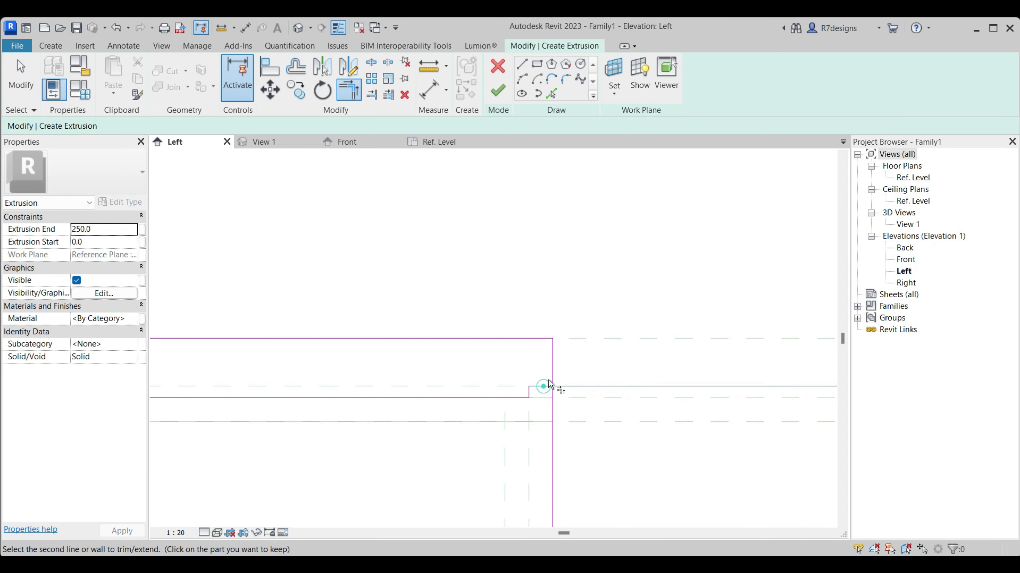
scroll(550, 361, down, 2)
scroll(549, 299, down, 2)
Finish the extrusion and stretch its ends to the outer reference planes in Ref. Level plan
click(497, 90)
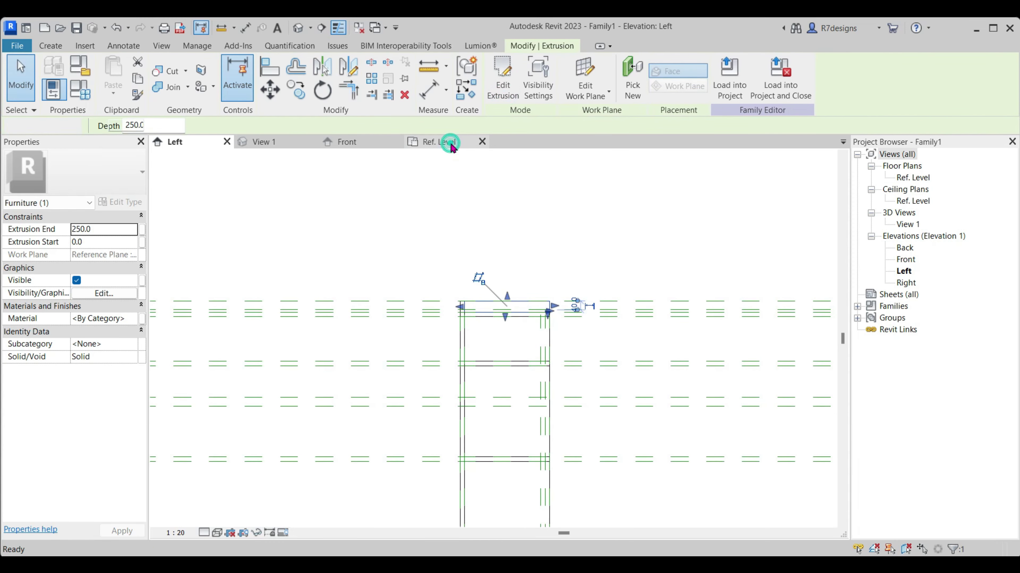
click(441, 142)
drag(406, 366, 397, 365)
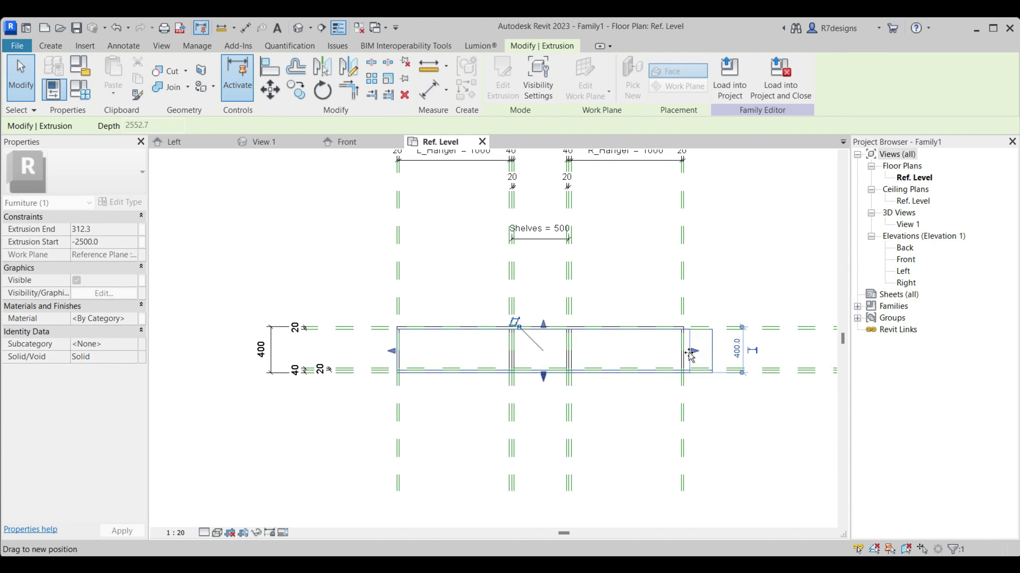
drag(719, 352, 687, 351)
click(701, 271)
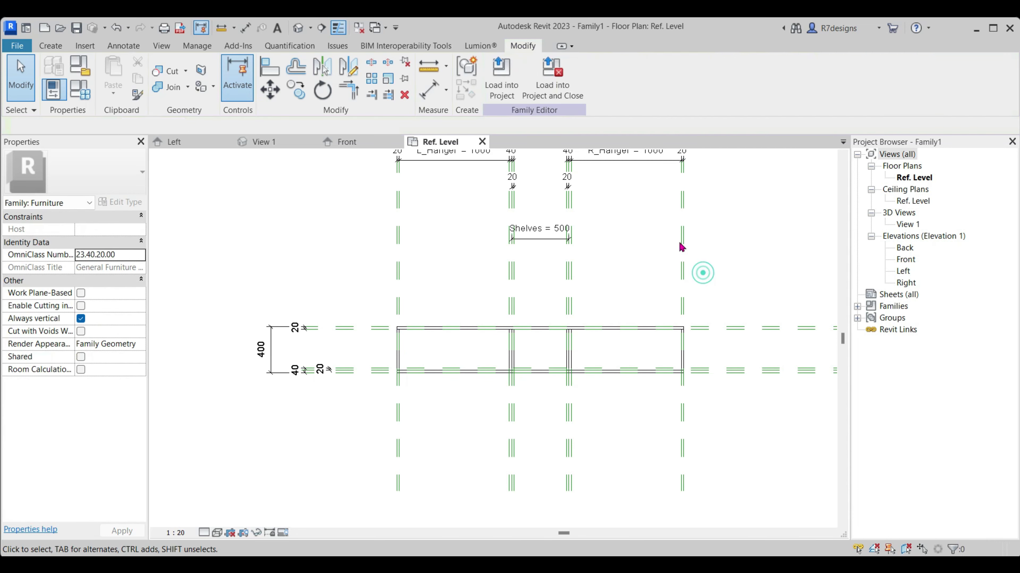
Join the new extrusion with the cabinet geometry in the Left elevation
click(346, 142)
scroll(501, 309, up, 3)
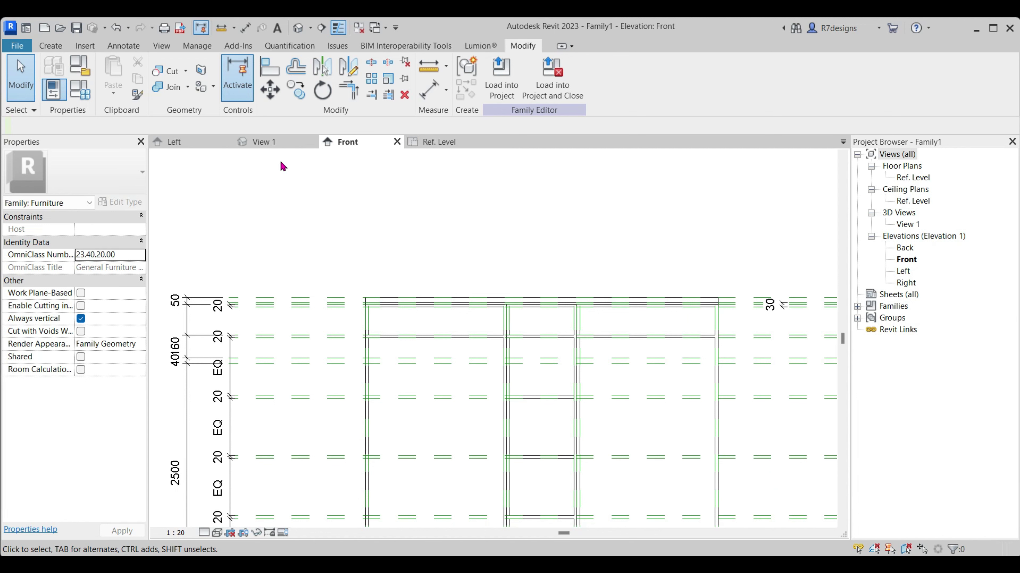
click(193, 144)
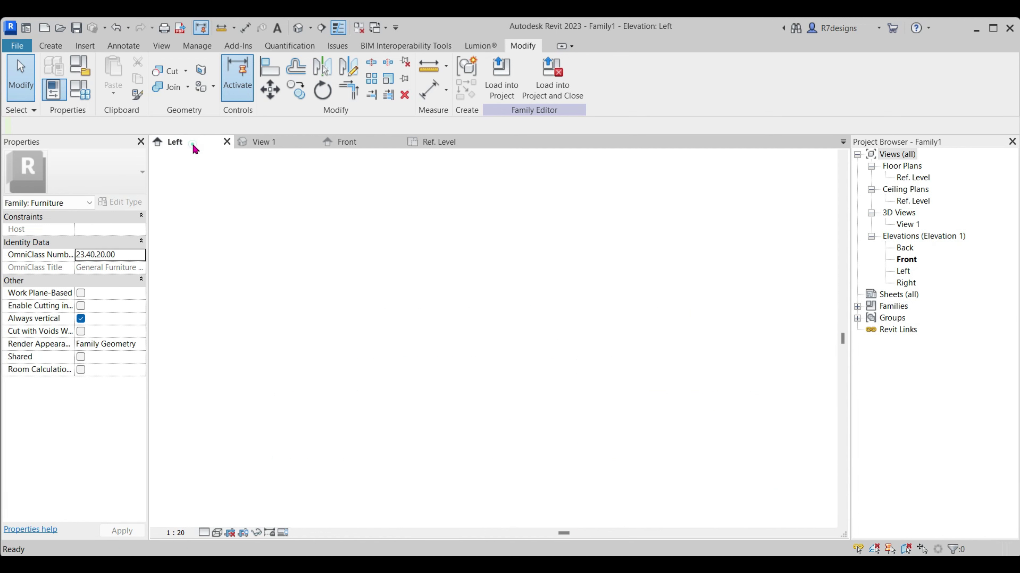
click(574, 304)
click(169, 87)
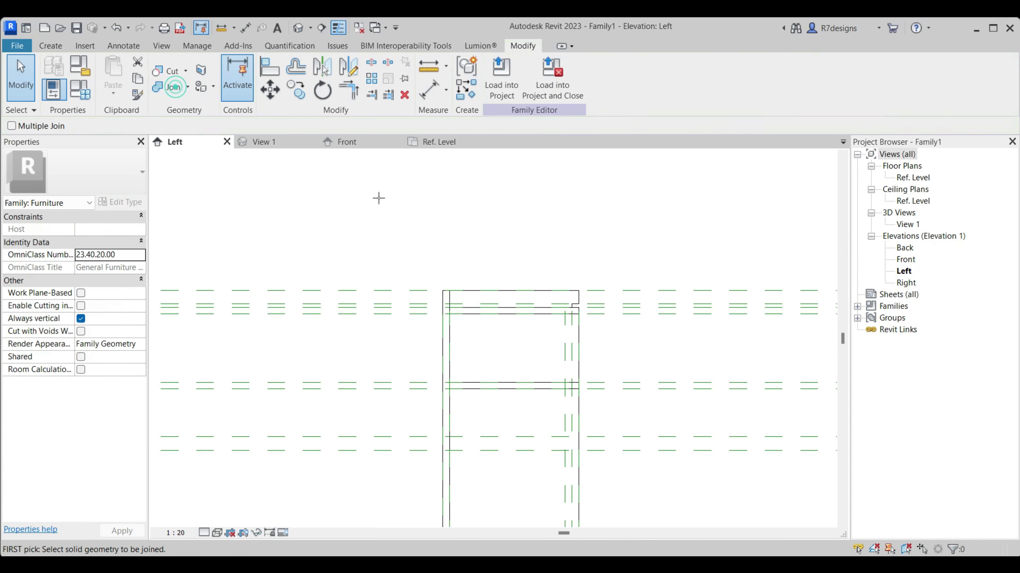
scroll(406, 227, up, 3)
scroll(486, 227, down, 4)
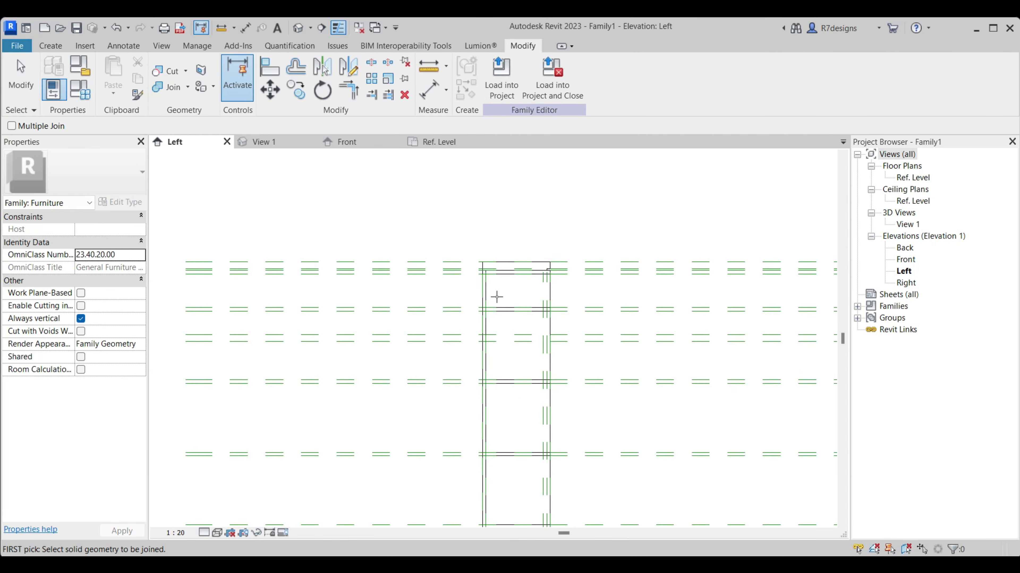
scroll(494, 296, up, 3)
scroll(494, 265, down, 5)
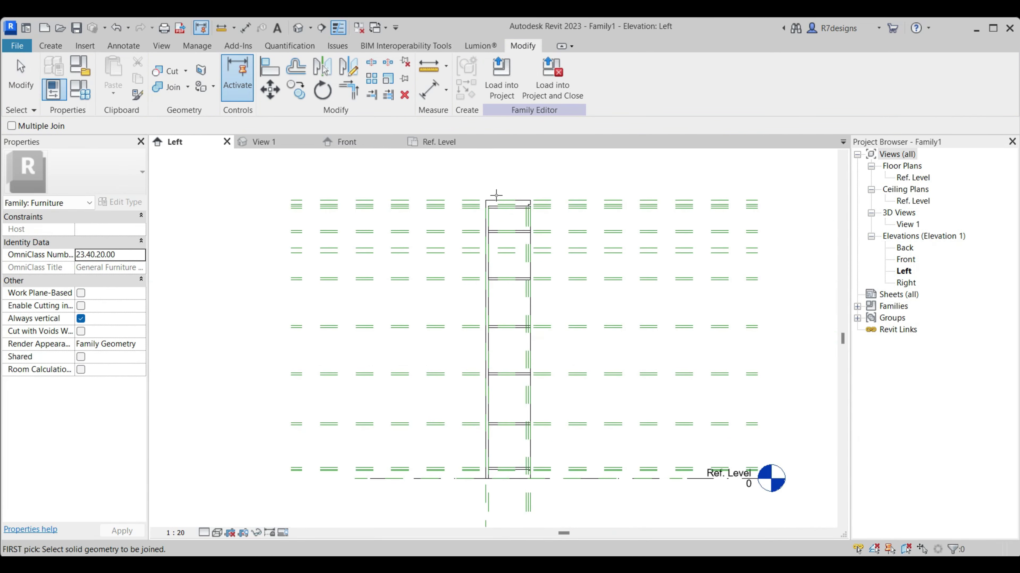
scroll(476, 357, up, 2)
scroll(482, 451, up, 2)
scroll(449, 453, up, 1)
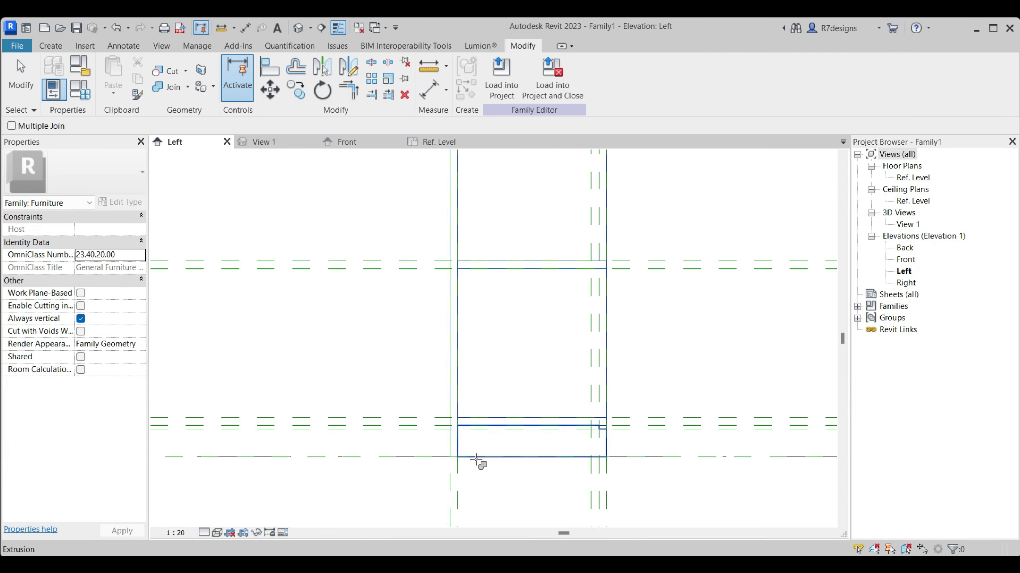
key(Escape)
Check the result in the Front elevation, then return to the Ref. Level floor plan
click(345, 142)
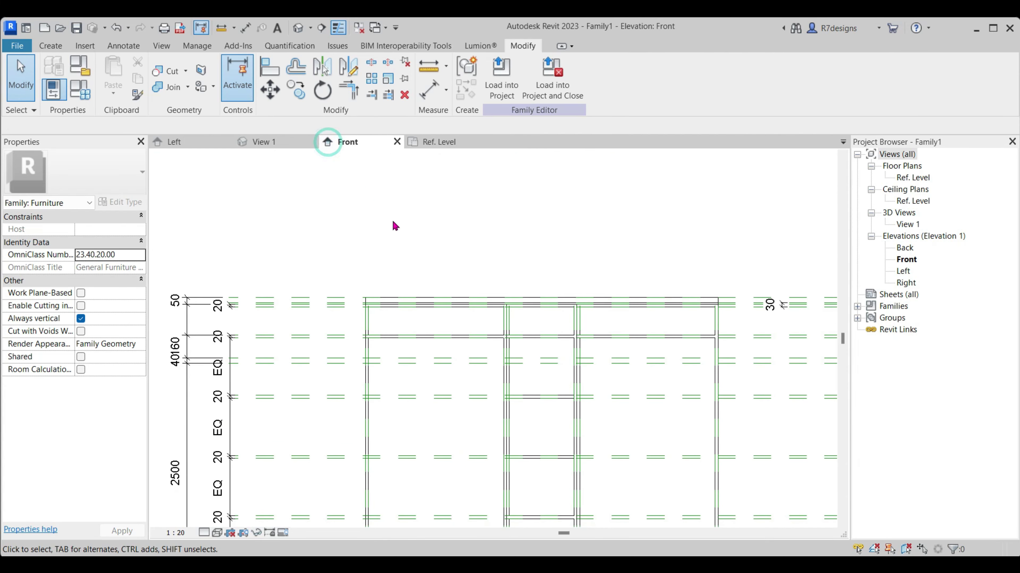
scroll(712, 453, down, 2)
scroll(739, 474, up, 1)
scroll(514, 286, up, 1)
scroll(513, 285, down, 3)
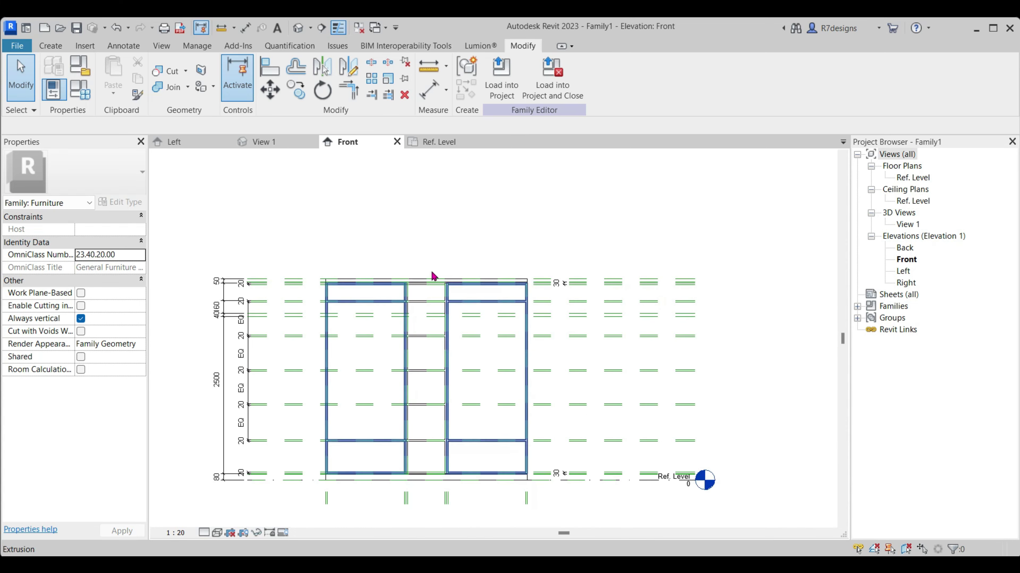
click(438, 142)
scroll(442, 325, up, 4)
scroll(416, 328, up, 1)
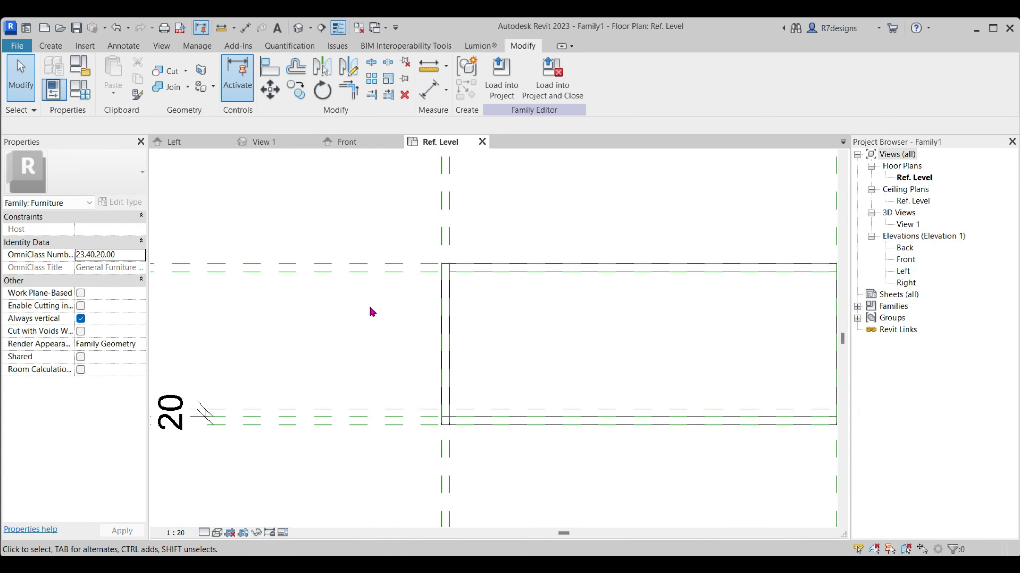
Copy a reference plane into the middle of the wardrobe depth
click(381, 271)
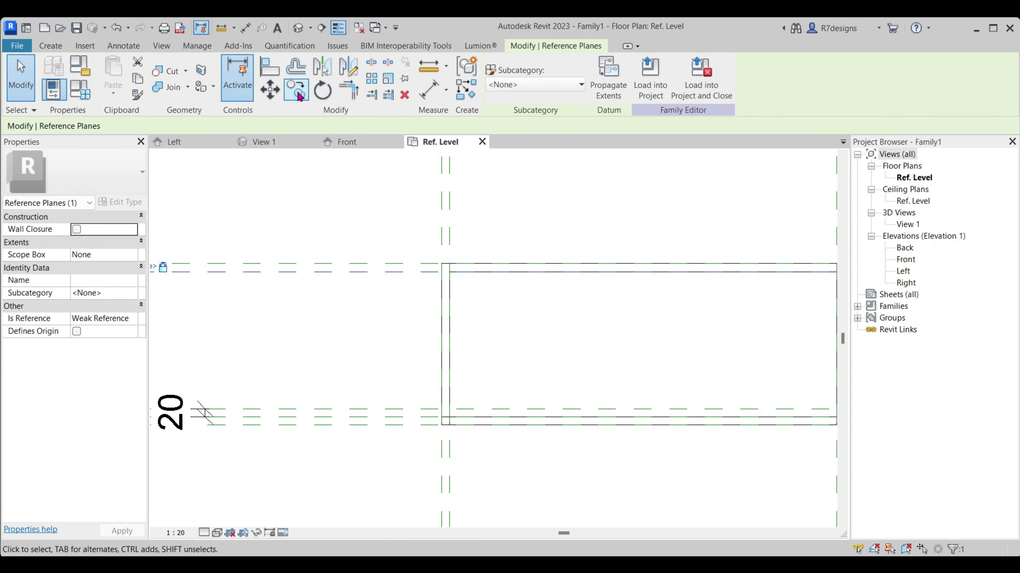
click(296, 90)
click(449, 272)
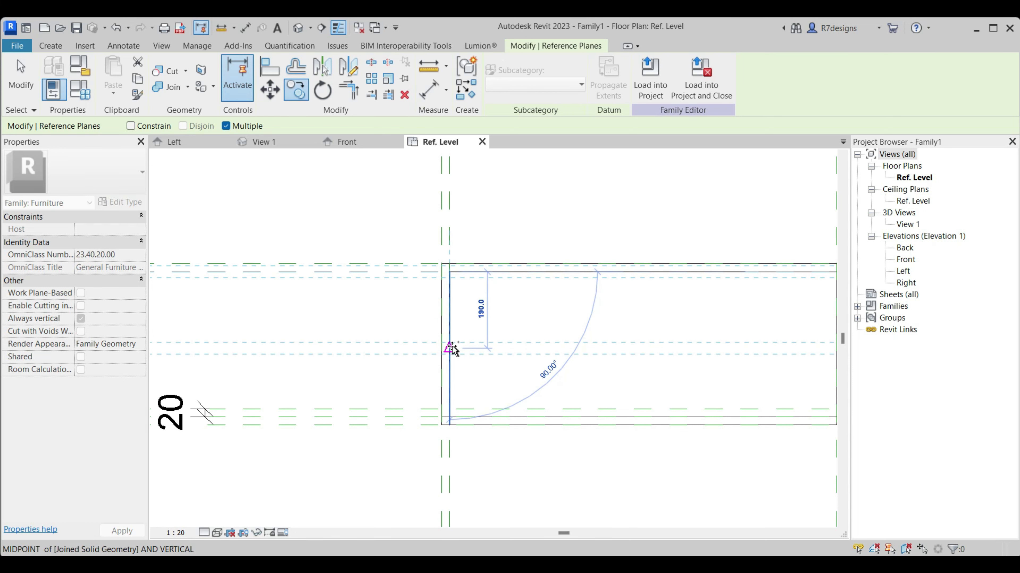
click(451, 346)
click(429, 89)
Dimension the three reference planes as an aligned chain and set it to EQ
click(383, 272)
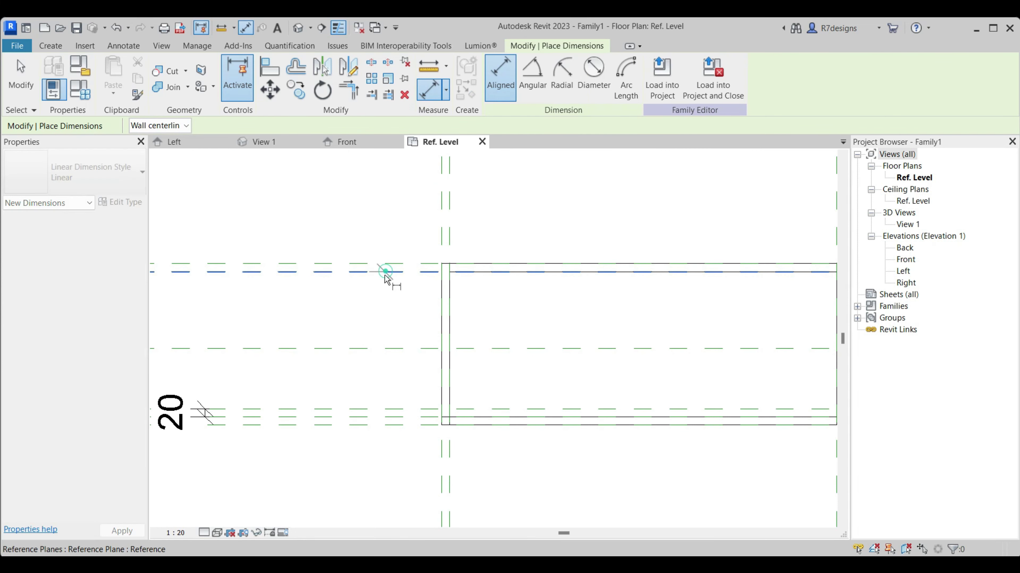
click(383, 348)
click(382, 410)
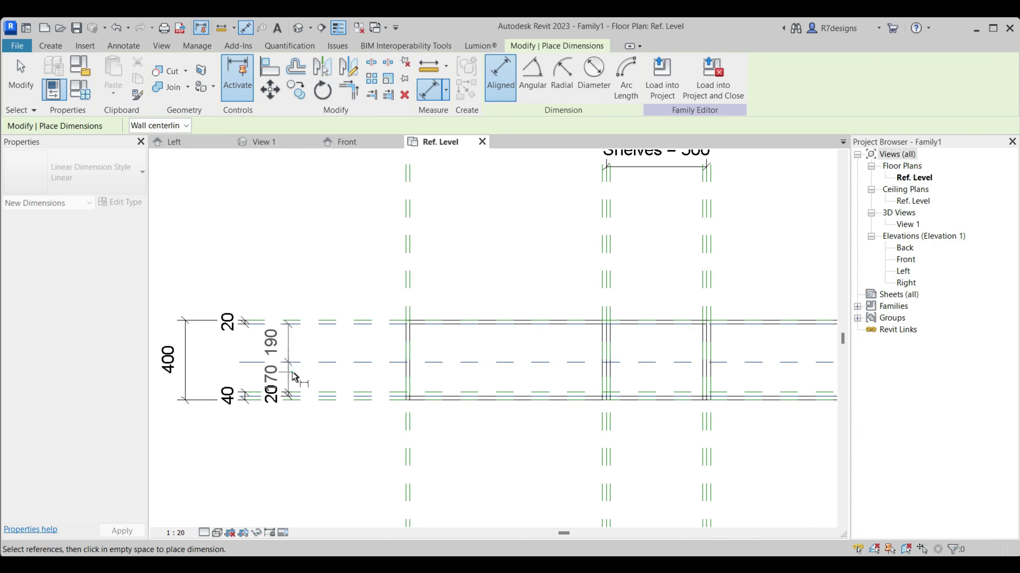
click(295, 378)
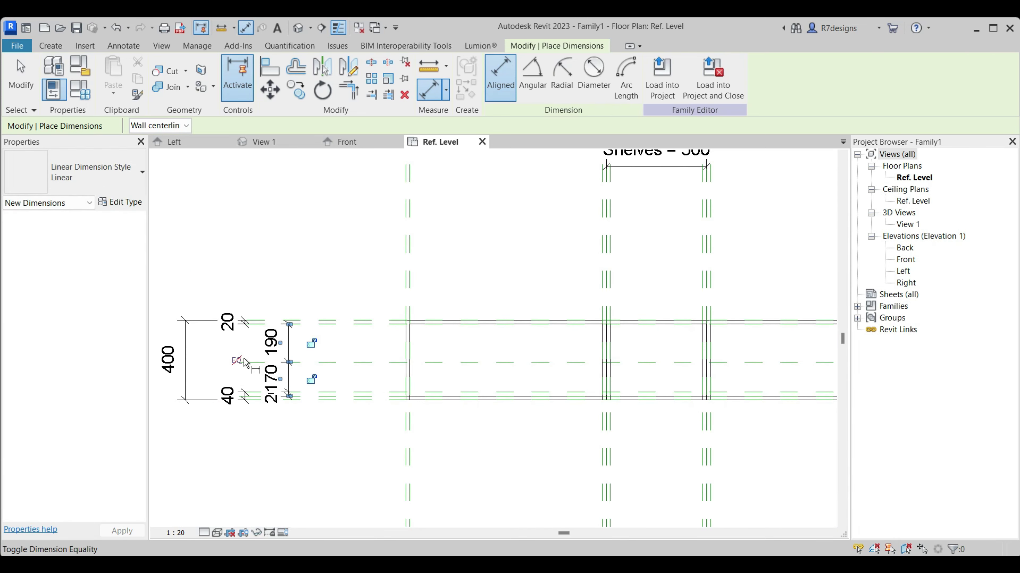
click(238, 360)
click(29, 86)
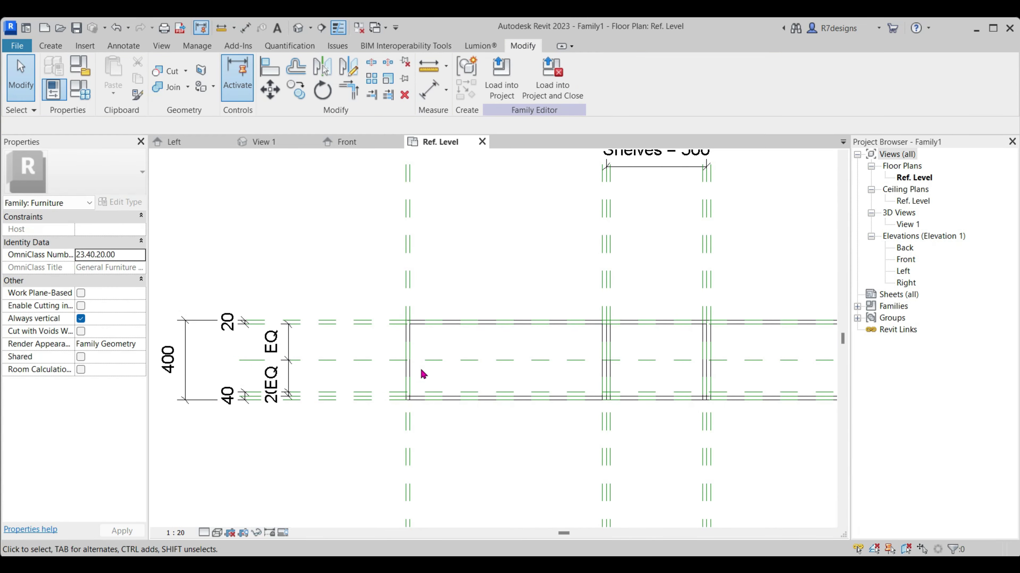
Attempt copying another reference plane from its midpoint, then cancel the copy
scroll(424, 374, up, 5)
click(403, 362)
click(295, 90)
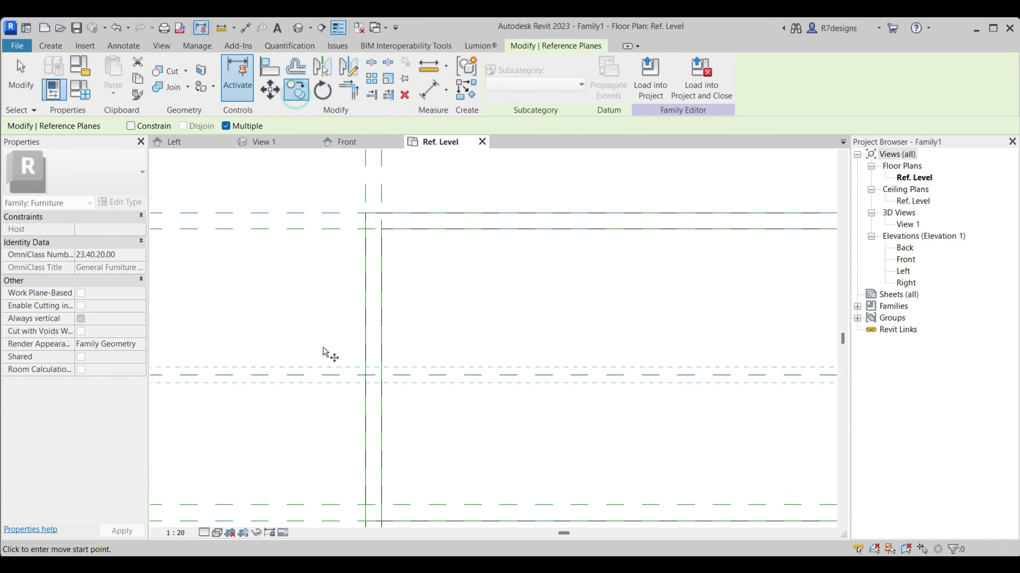
scroll(356, 380, up, 2)
click(373, 371)
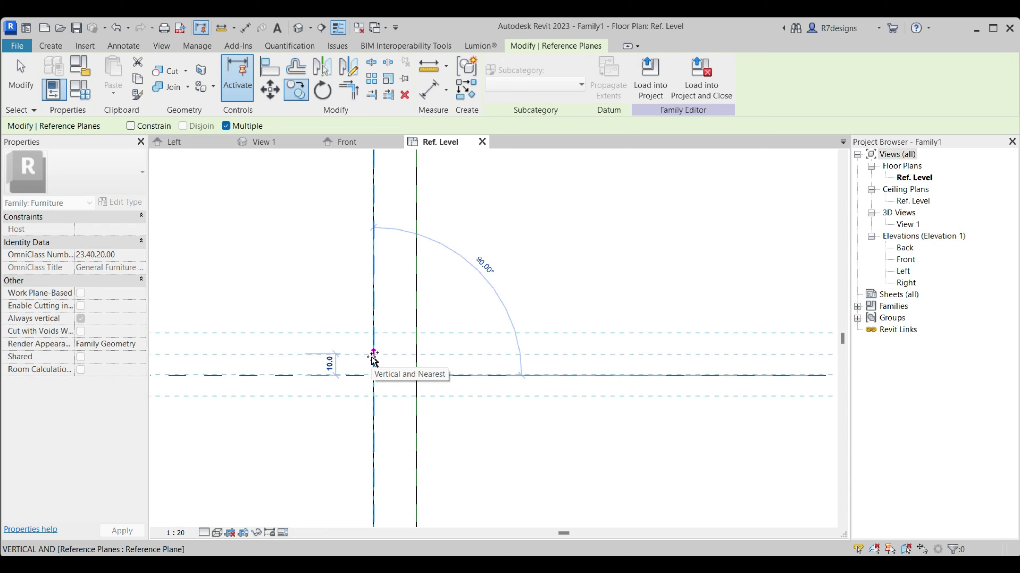
click(372, 396)
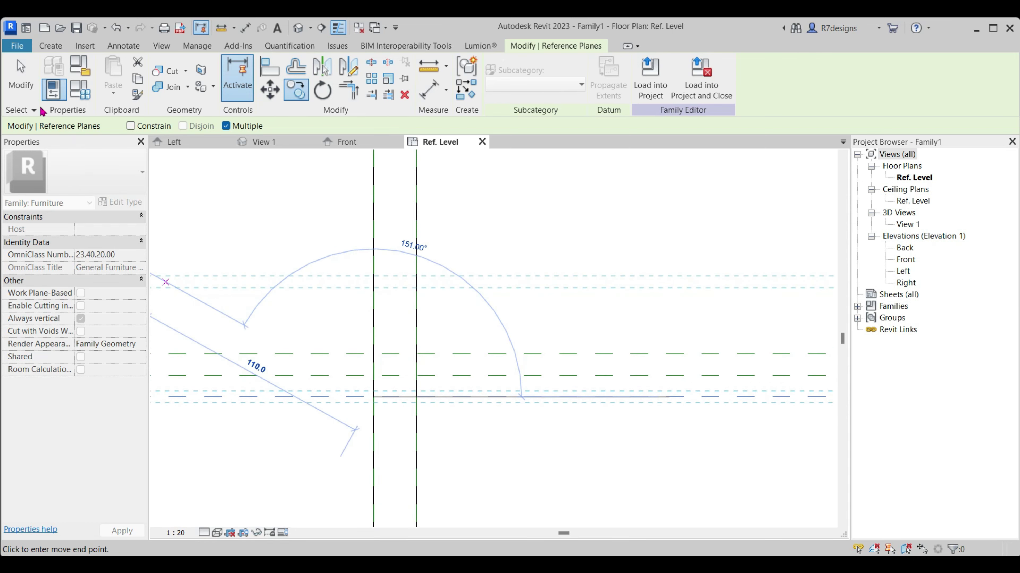
click(21, 76)
Add a 10 aligned dimension between reference planes near the edge
click(429, 90)
scroll(536, 365, down, 2)
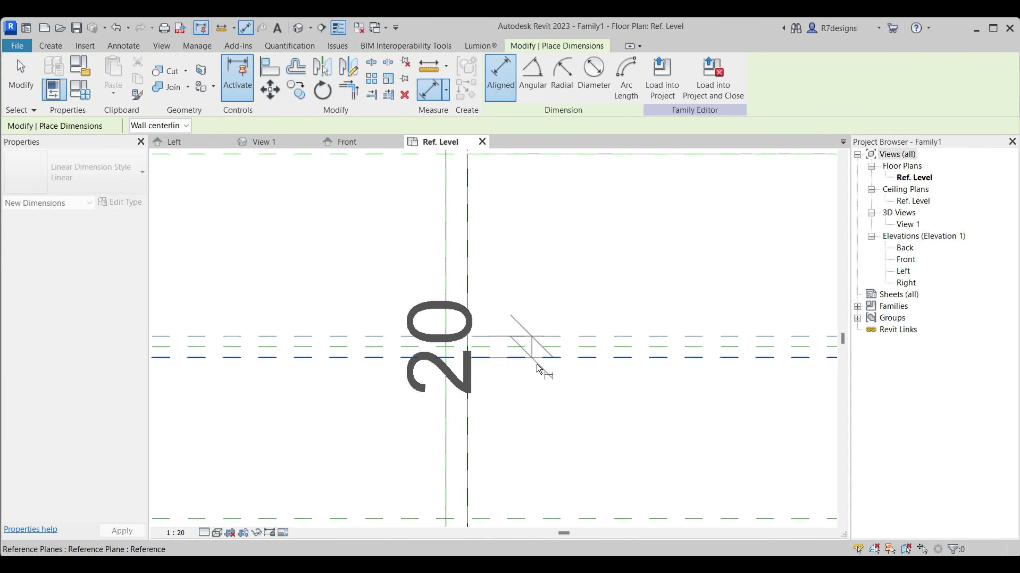
scroll(537, 365, down, 5)
scroll(678, 376, down, 3)
scroll(679, 376, down, 2)
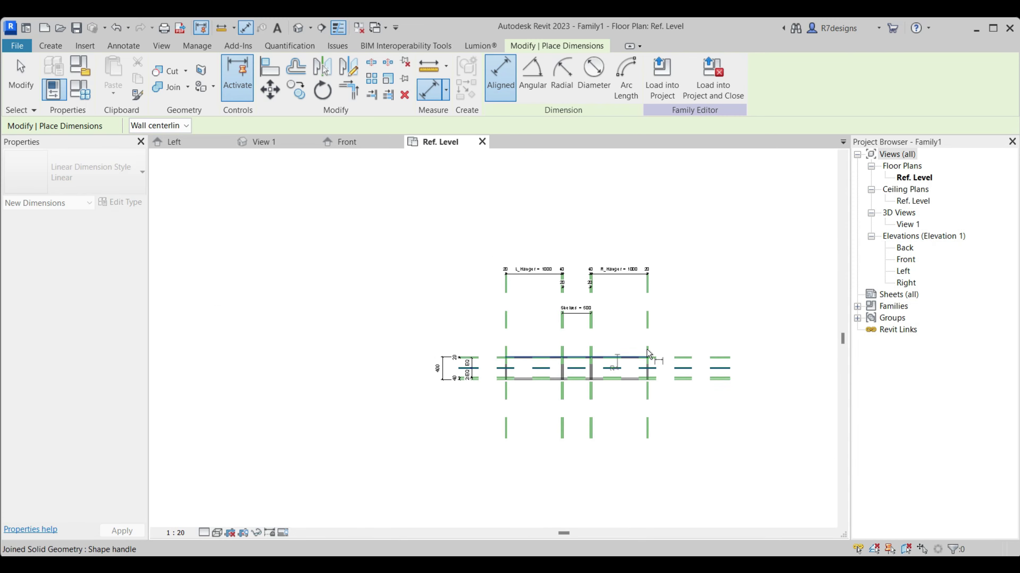
scroll(686, 413, up, 5)
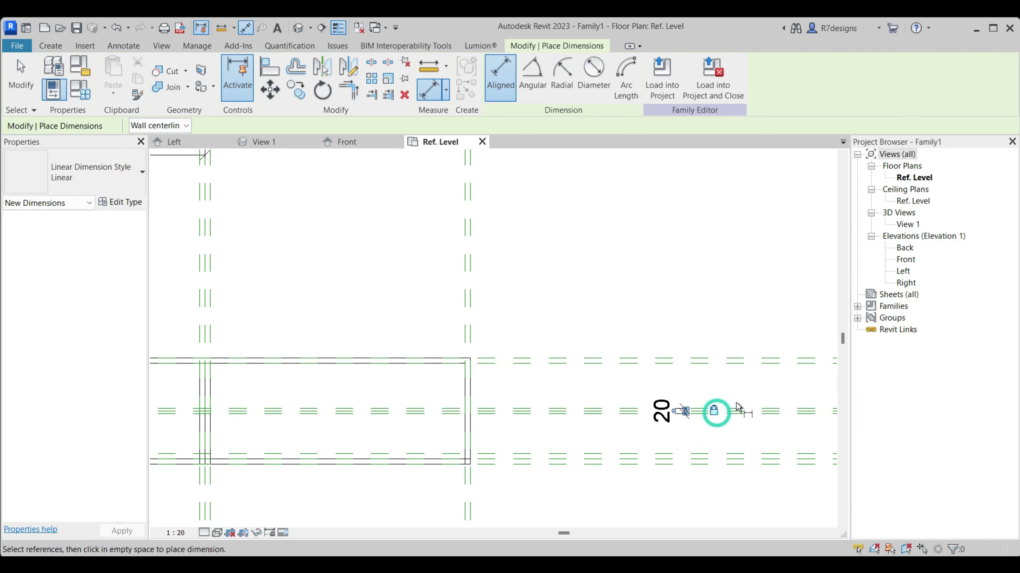
scroll(729, 409, up, 4)
click(701, 417)
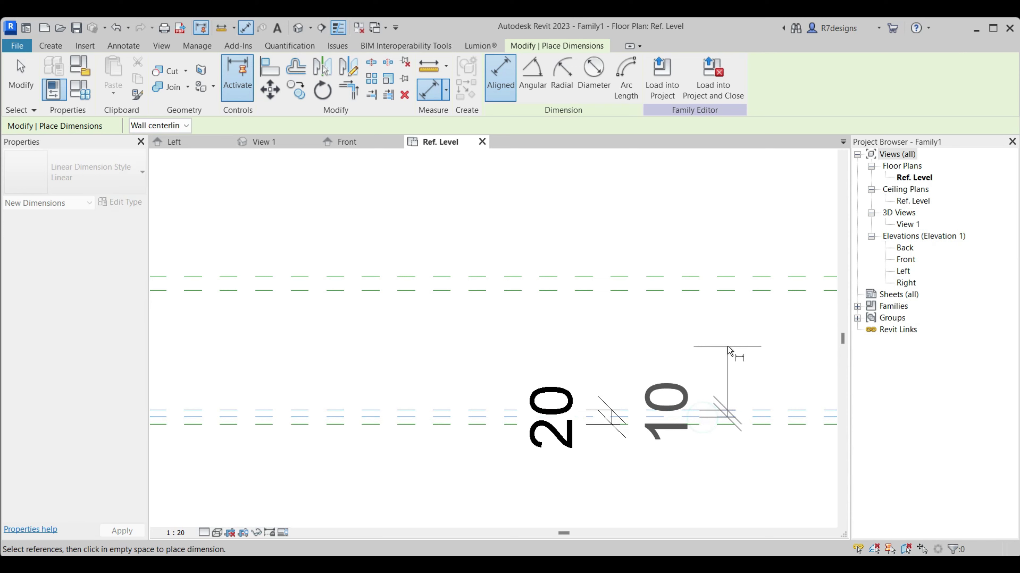
click(728, 352)
Leave dimension placement and move to the Left elevation via the Front elevation
click(24, 85)
mouse_move(271, 141)
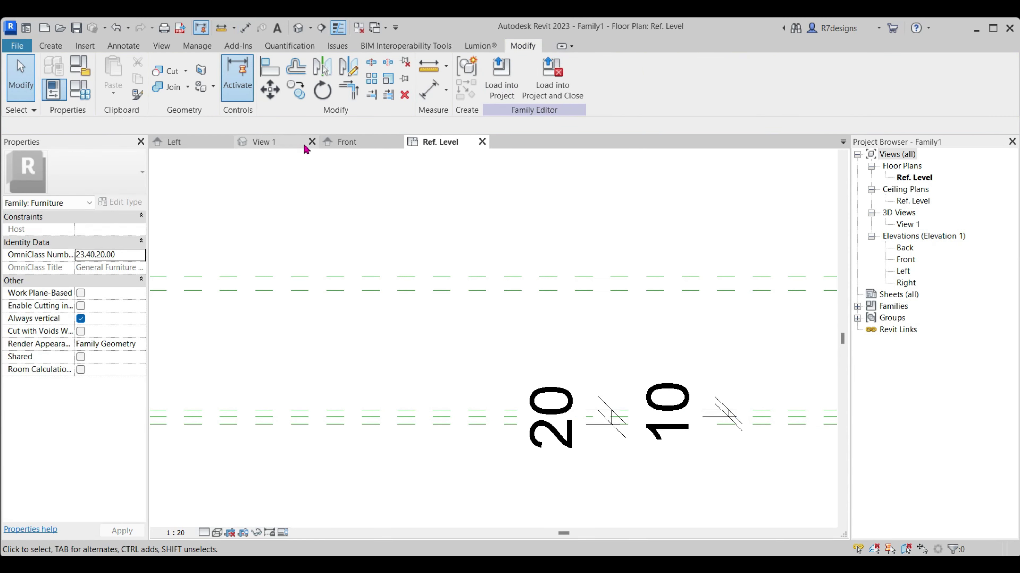
click(347, 151)
scroll(330, 312, up, 2)
scroll(337, 322, up, 3)
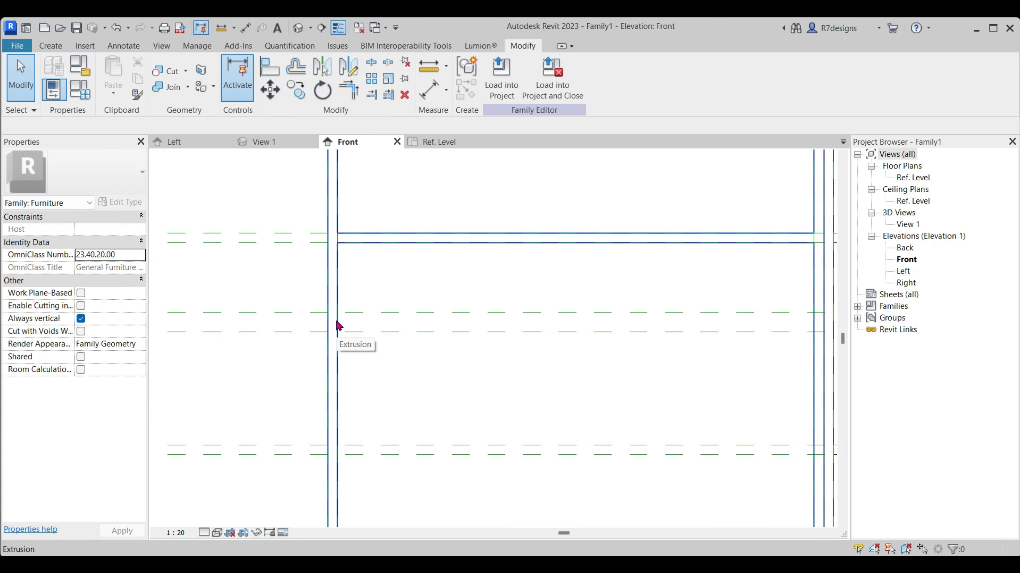
click(199, 148)
scroll(560, 326, down, 2)
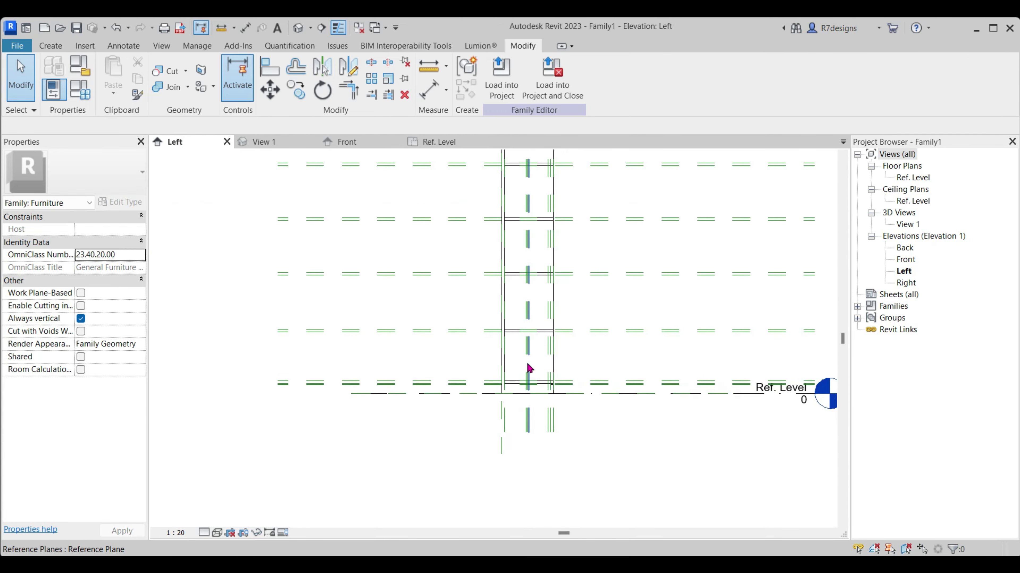
scroll(528, 361, down, 2)
scroll(520, 173, up, 2)
scroll(535, 216, up, 3)
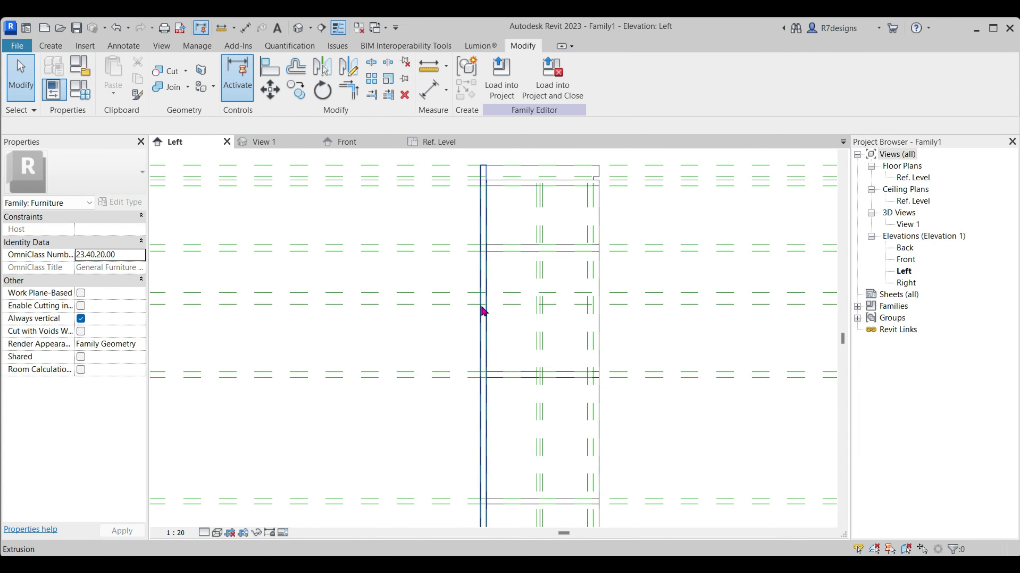
scroll(551, 293, up, 2)
scroll(544, 307, up, 2)
scroll(544, 307, up, 2)
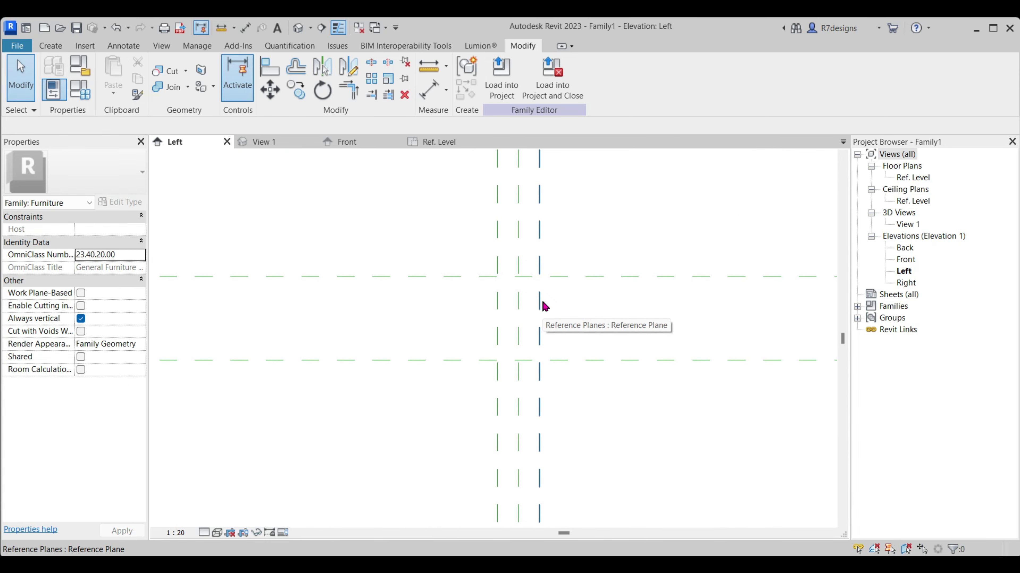
Sketch a 20×40 rectangle extrusion between reference planes and lock all four edges
click(49, 47)
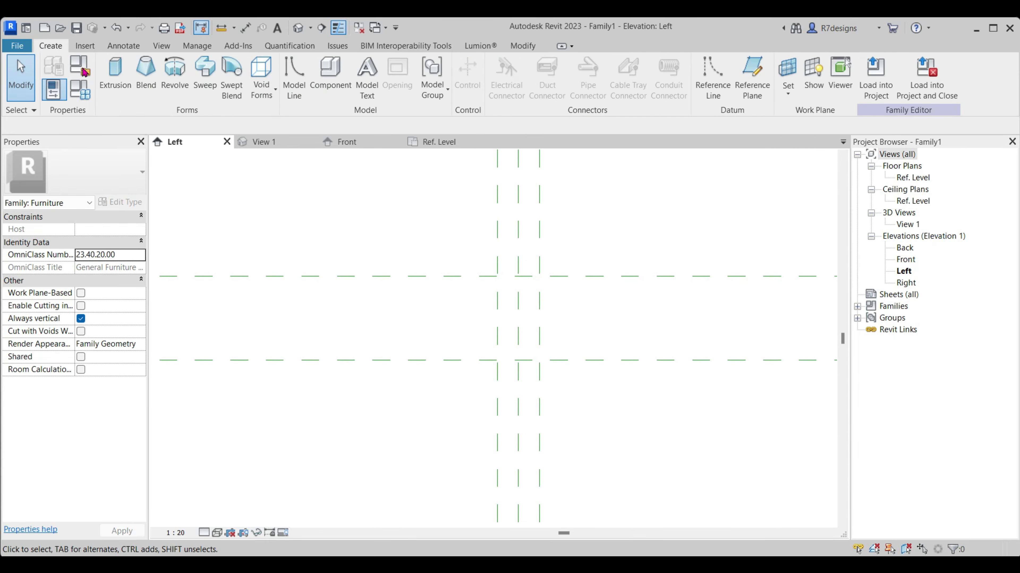
click(115, 90)
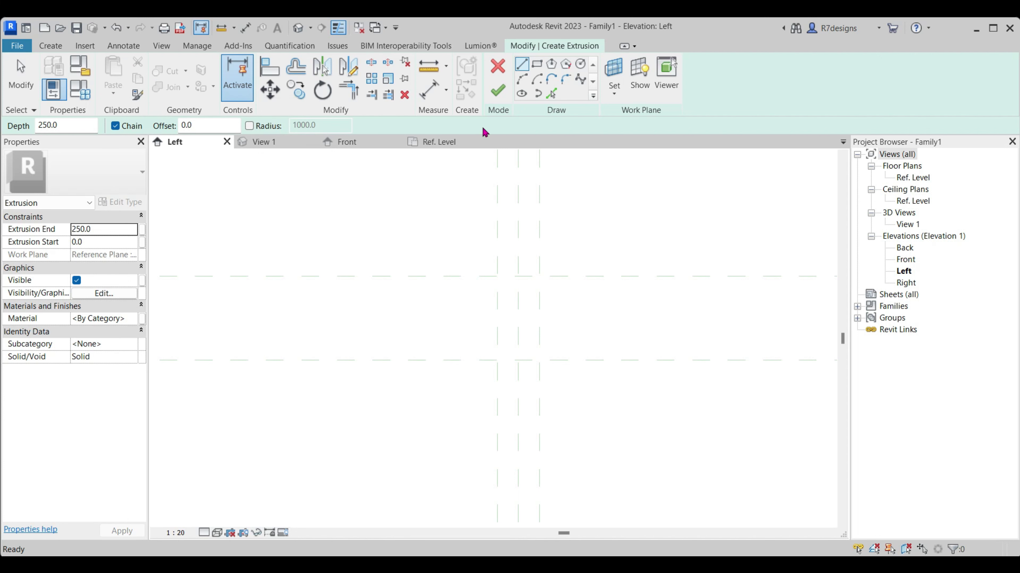
click(539, 69)
click(498, 276)
click(539, 360)
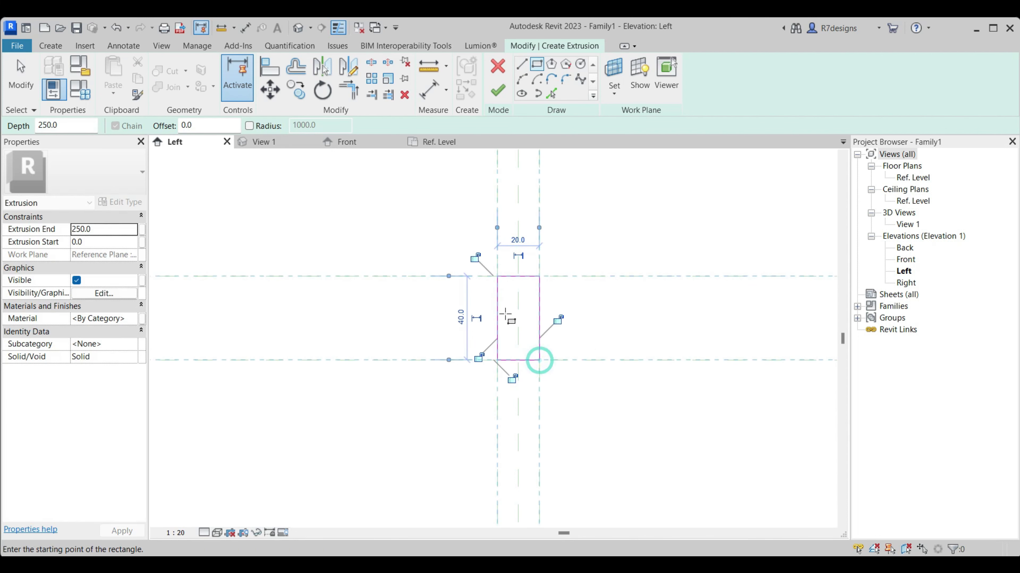
click(474, 256)
click(558, 321)
click(478, 357)
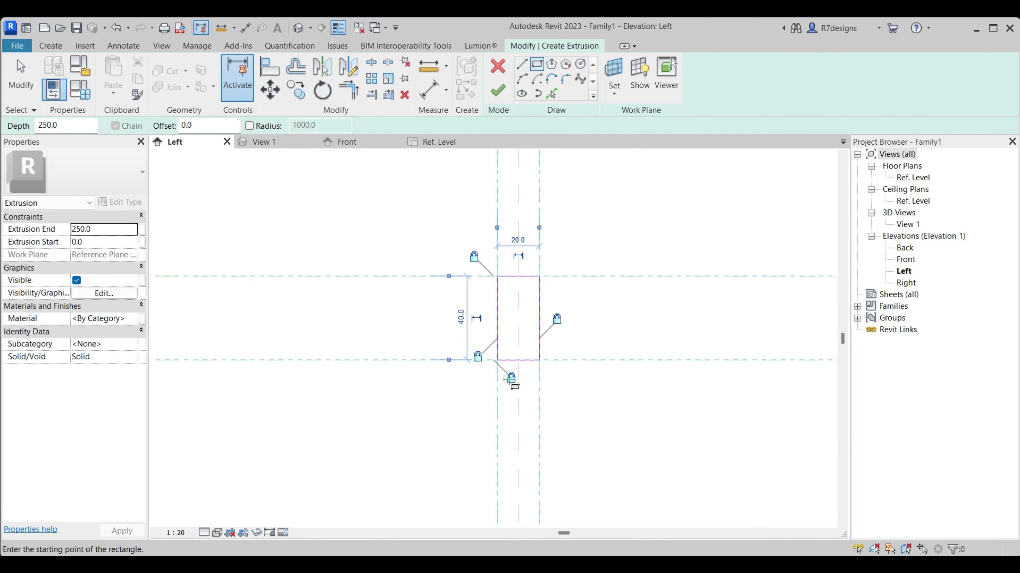
click(512, 379)
Round the top-left and top-right rectangle corners with 5.0-radius fillet arcs
click(565, 79)
scroll(498, 273, up, 3)
click(499, 308)
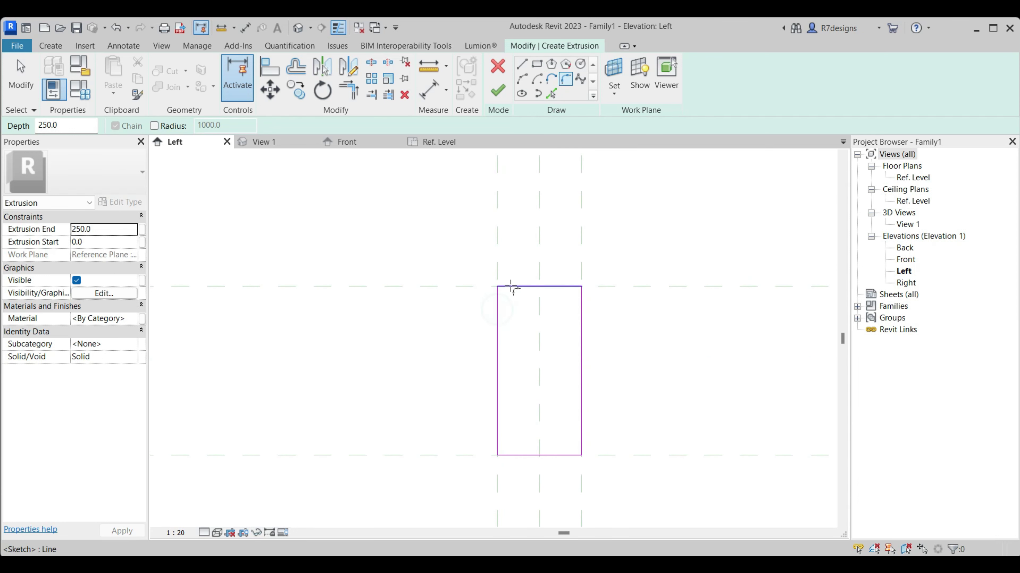
click(512, 286)
scroll(505, 303, up, 2)
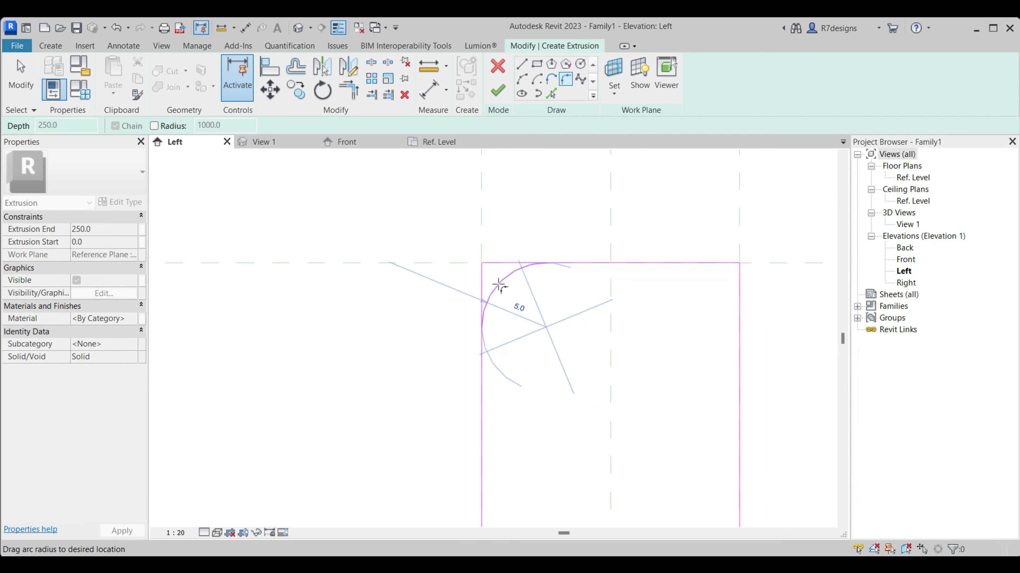
click(497, 287)
click(699, 263)
click(739, 299)
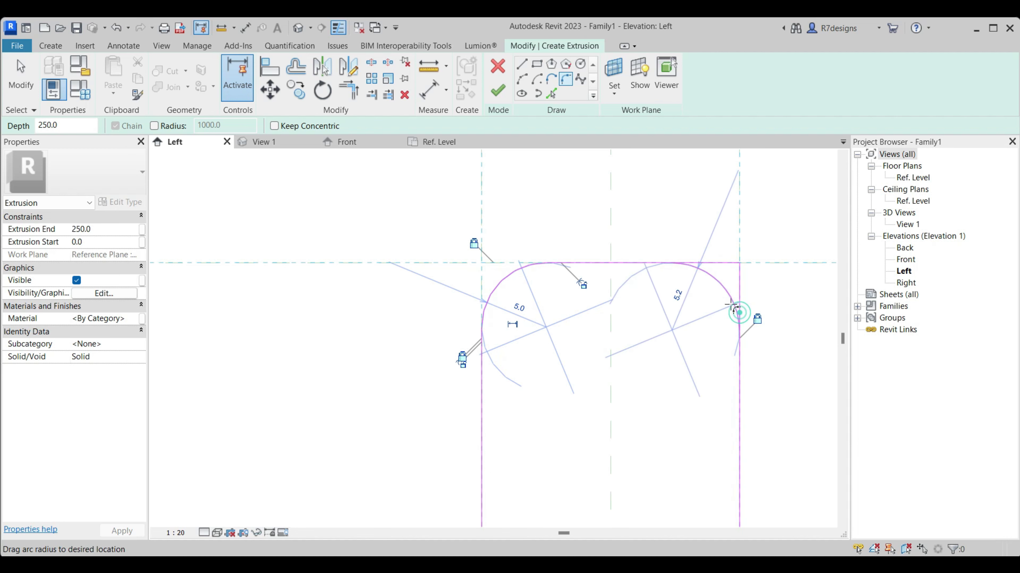
click(722, 285)
Fillet the bottom-left and bottom-right corners at radius 5.0 and finish the extrusion
scroll(573, 194, down, 3)
click(527, 462)
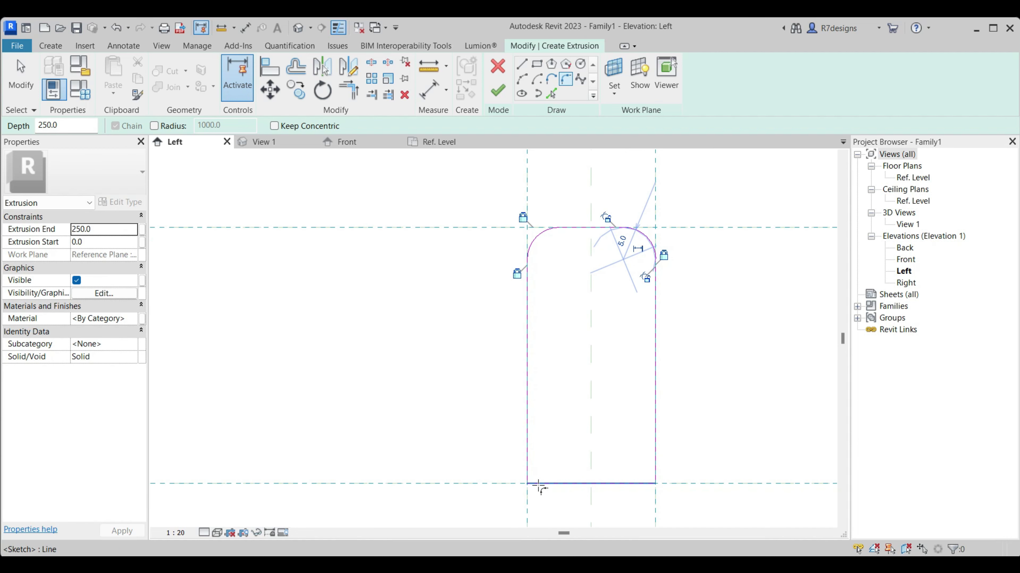
click(539, 484)
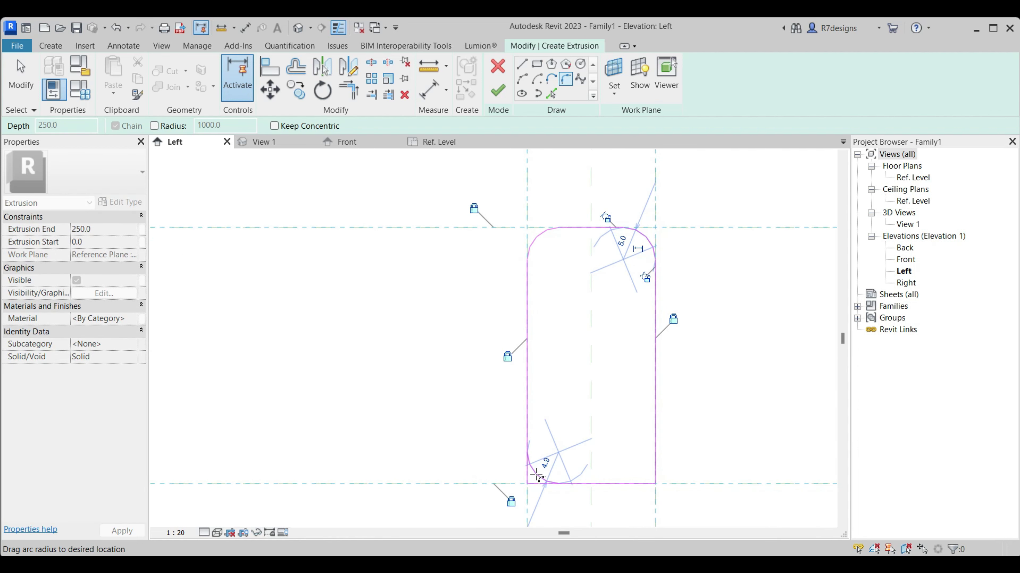
click(537, 475)
scroll(537, 475, up, 2)
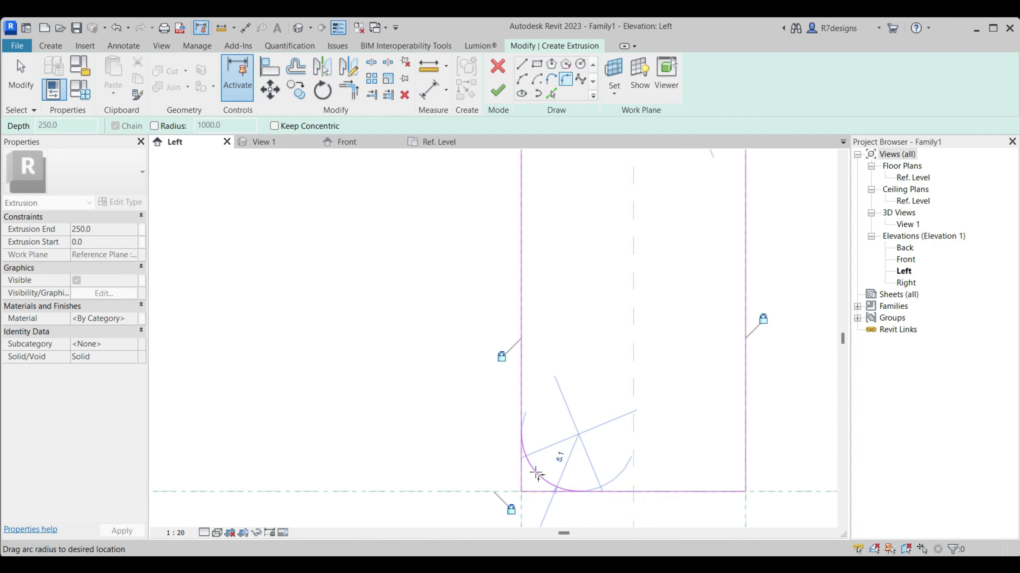
click(537, 475)
click(730, 491)
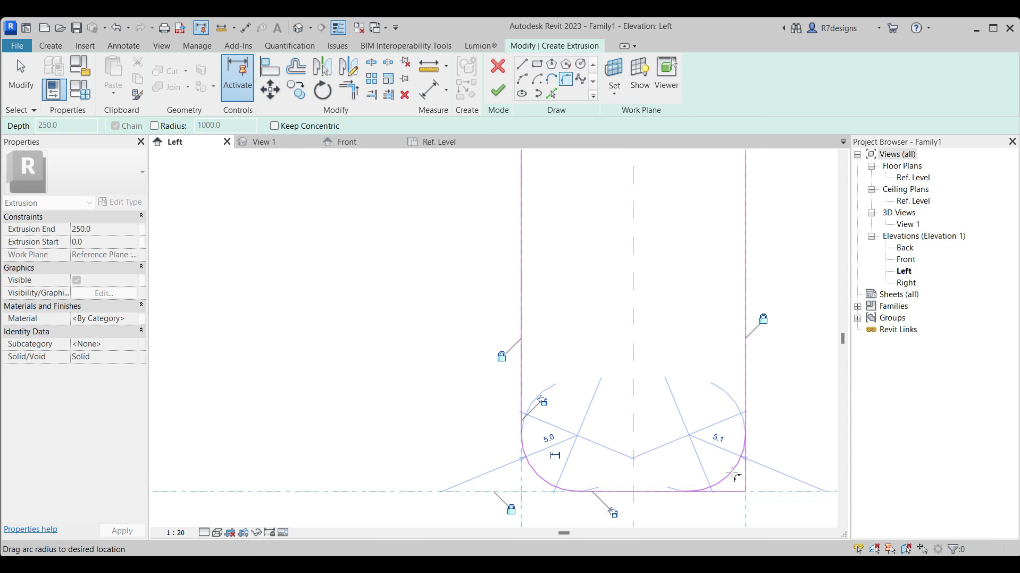
click(733, 475)
click(11, 76)
scroll(374, 314, down, 3)
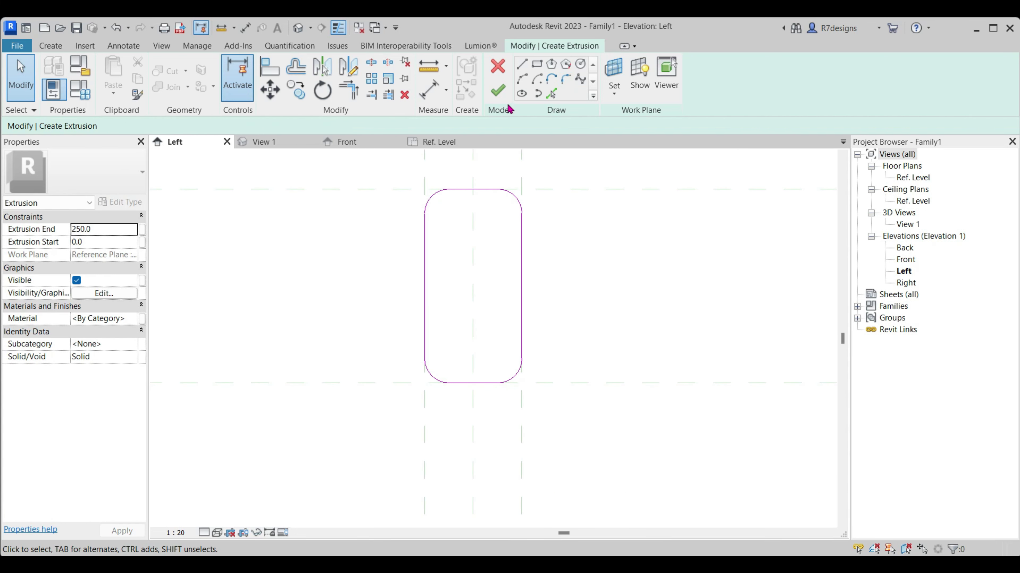
click(498, 91)
mouse_move(346, 142)
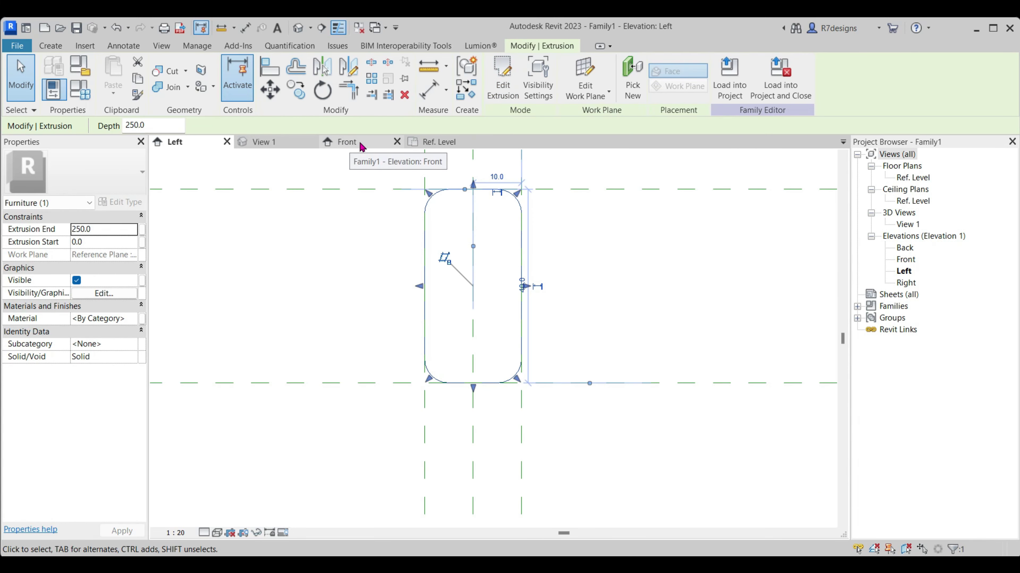
In Front elevation, drag the rounded bar to span -2480 to -1520, then return to Left
click(357, 145)
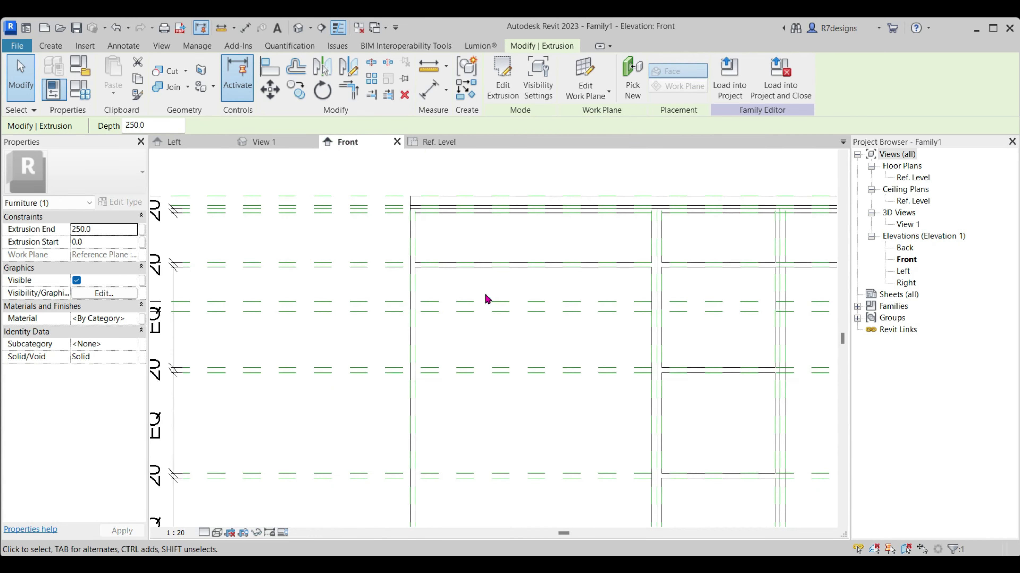
scroll(596, 307, up, 2)
drag(594, 292, 334, 286)
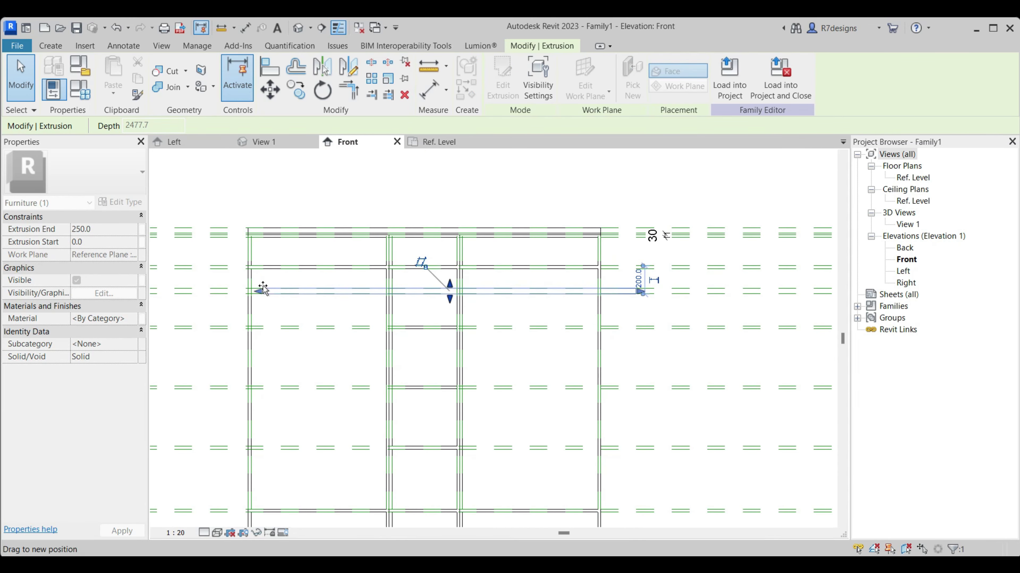
drag(263, 289, 249, 291)
mouse_move(642, 292)
mouse_down()
mouse_move(382, 289)
mouse_move(355, 349)
mouse_up()
scroll(452, 290, down, 1)
scroll(222, 280, up, 4)
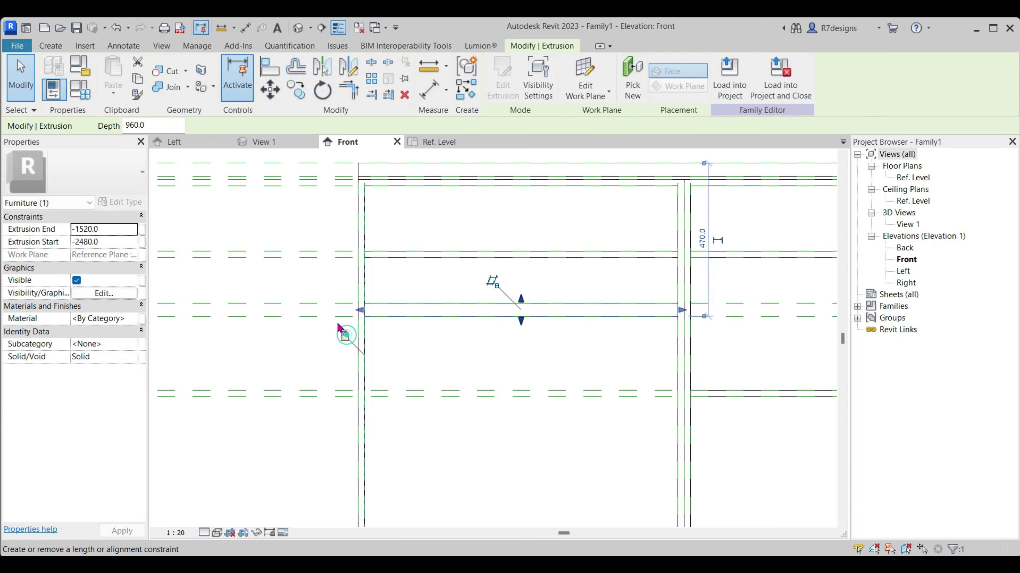
click(325, 279)
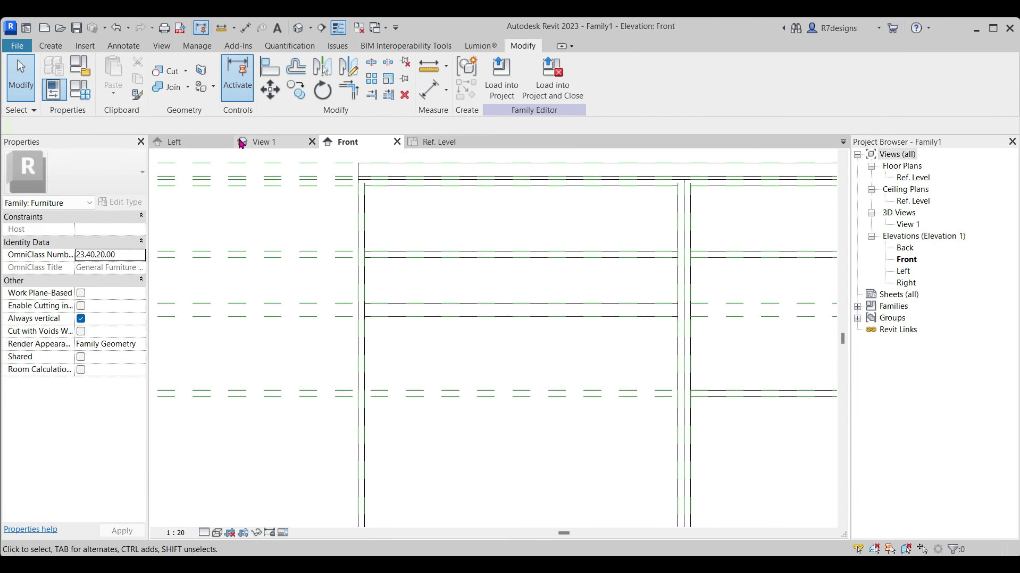
click(196, 144)
Start another extrusion and sketch a rectangle from the top-left plane intersection around the rounded shape
click(50, 46)
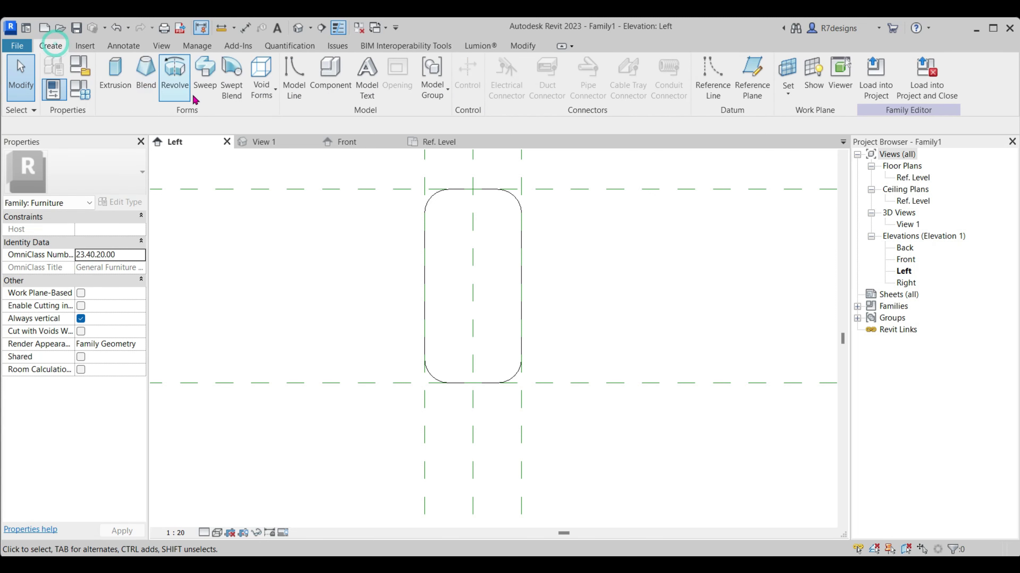
click(113, 81)
click(537, 64)
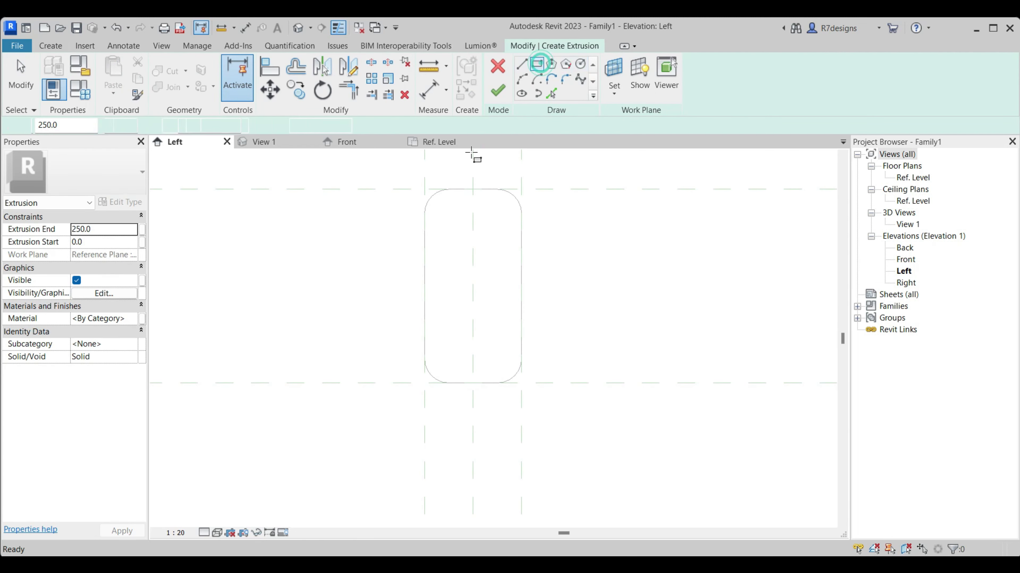
click(425, 189)
click(521, 383)
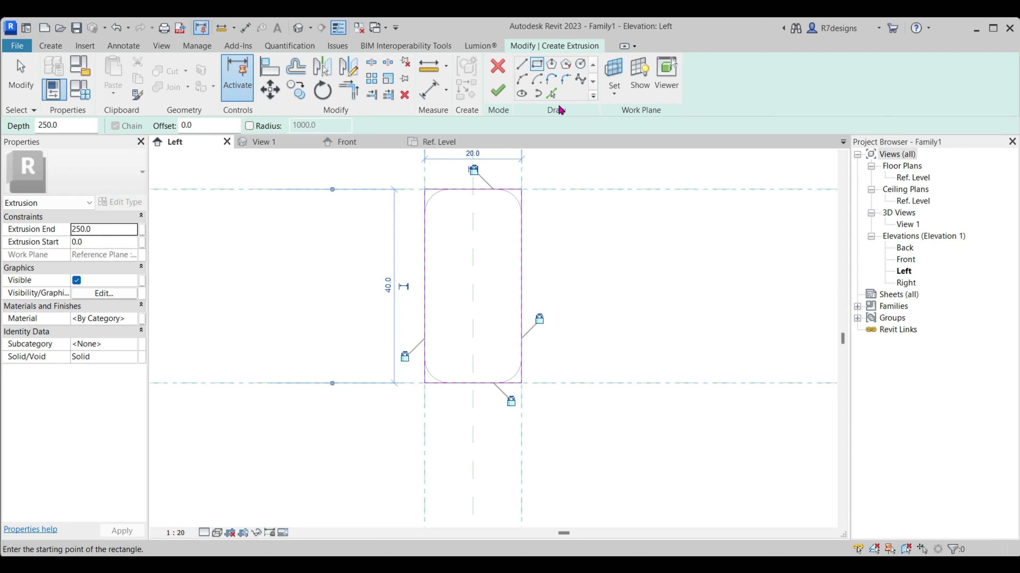
Round all four rectangle corners with 5.0 fillet arcs and finish the extrusion
click(566, 79)
click(440, 187)
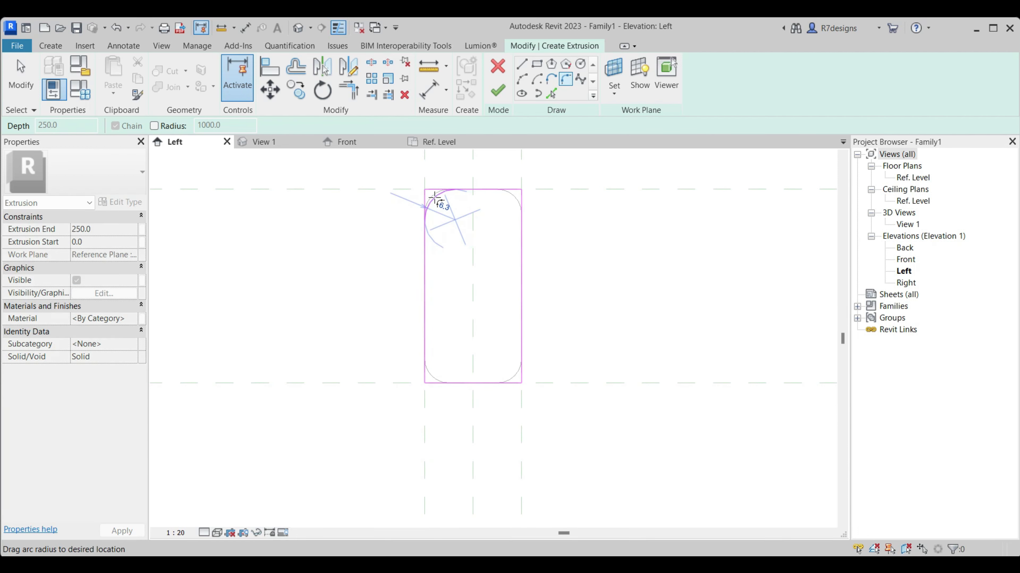
click(434, 196)
click(520, 214)
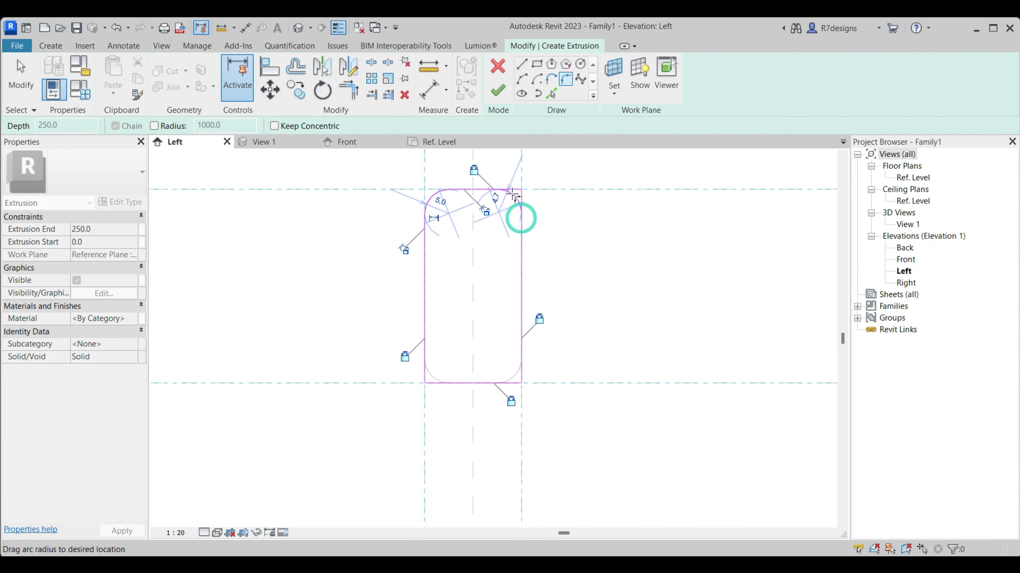
click(509, 202)
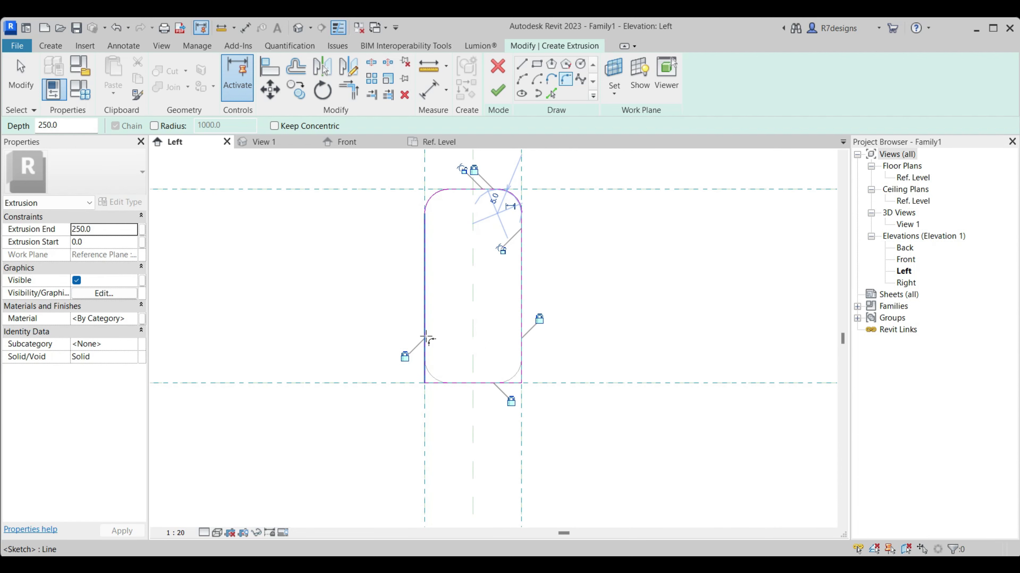
click(443, 385)
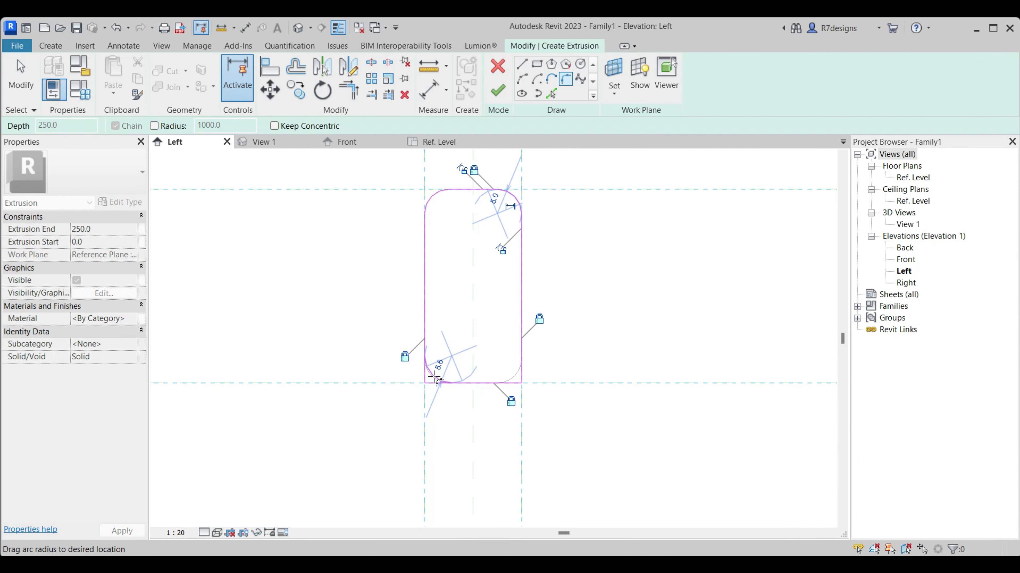
scroll(433, 376, up, 2)
click(434, 378)
click(538, 387)
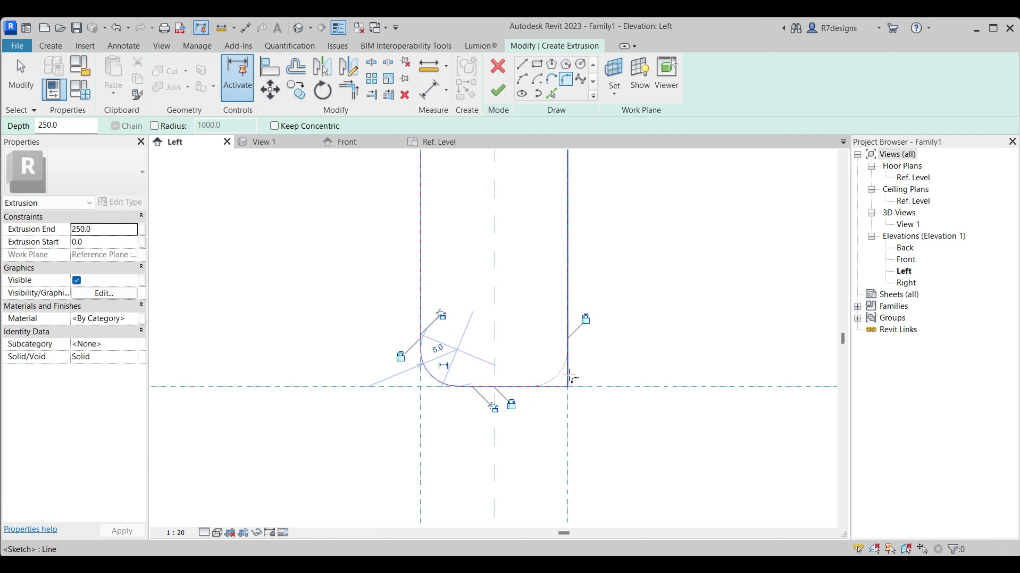
click(567, 375)
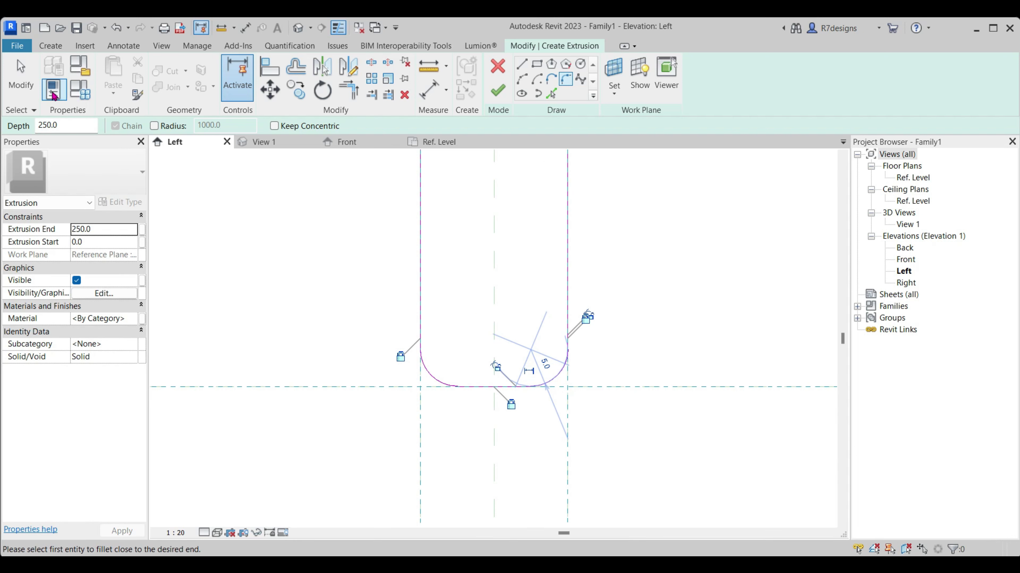
key(Escape)
key(Escape)
click(497, 89)
In Front elevation, stretch the horizontal extrusion from the partition to the side panel (-980.0 to 255.0)
click(339, 143)
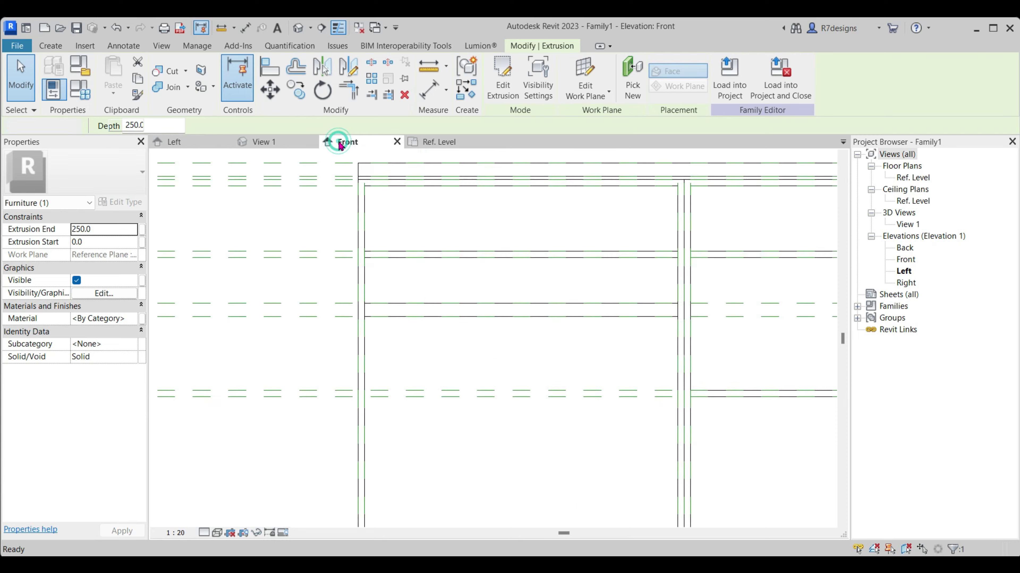
scroll(336, 271, up, 3)
click(393, 302)
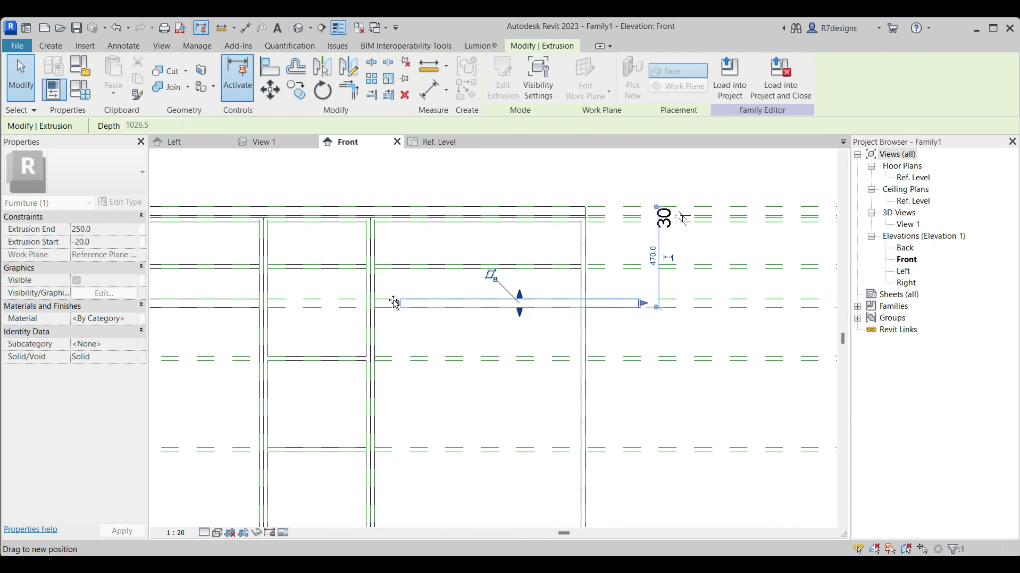
drag(393, 302, 370, 303)
drag(642, 303, 581, 308)
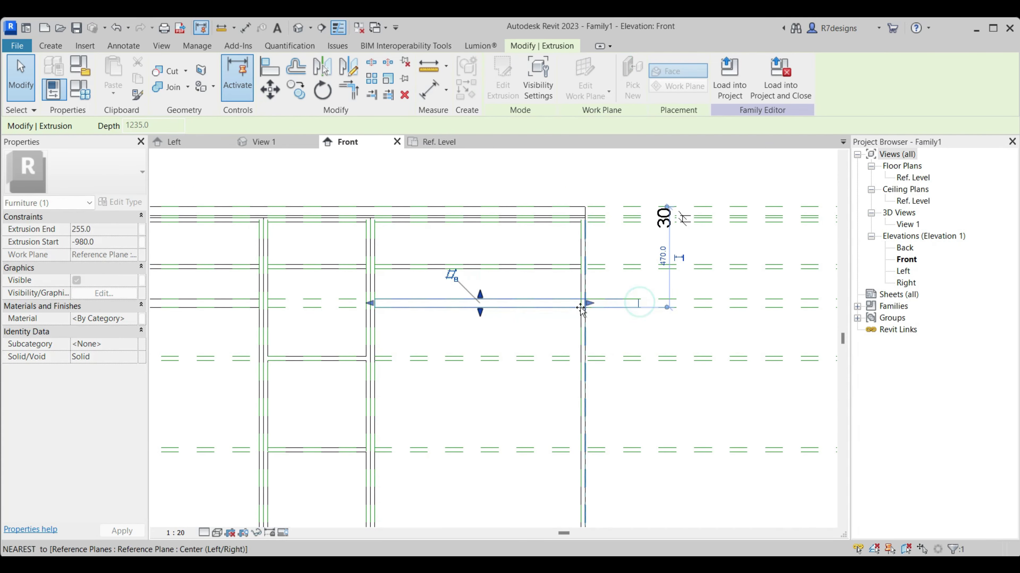
scroll(599, 392, down, 5)
click(622, 357)
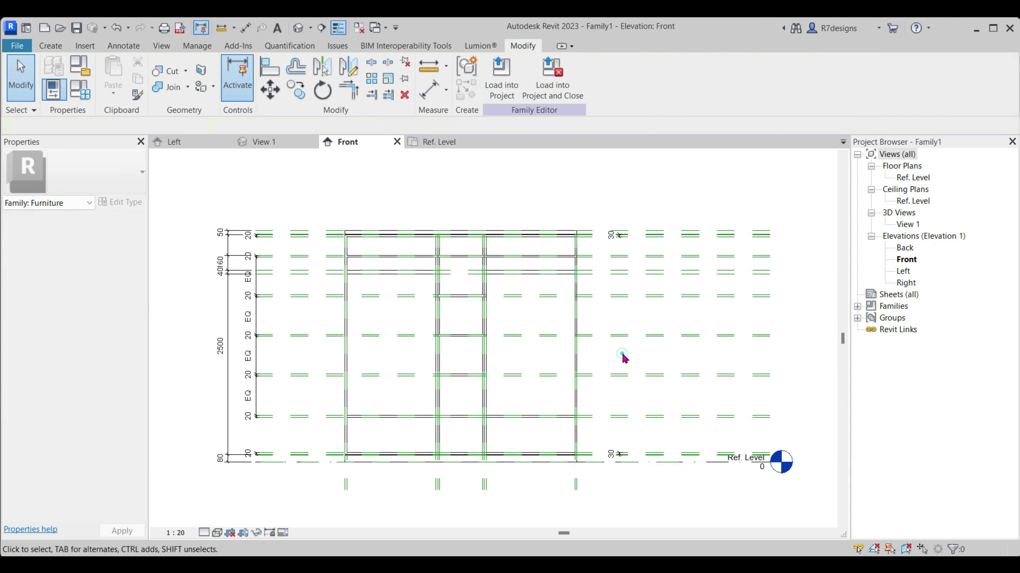
Create a new instance family parameter named Width
click(80, 89)
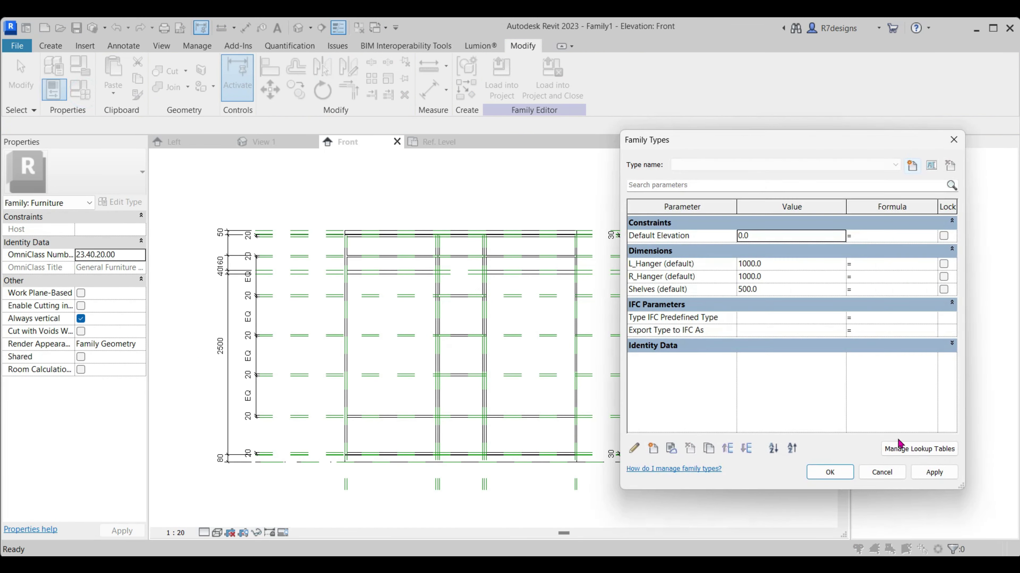
click(653, 449)
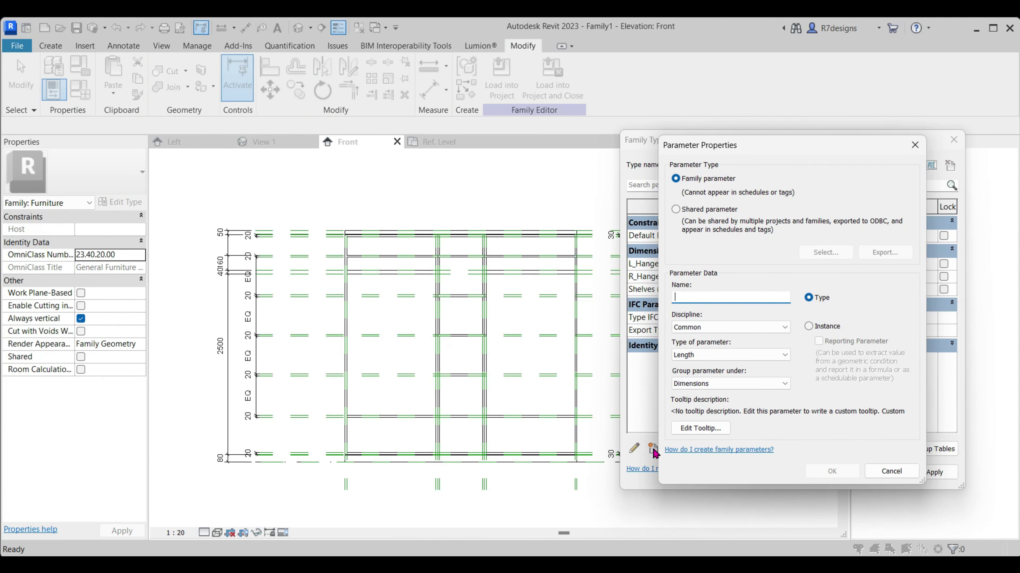
text(Width)
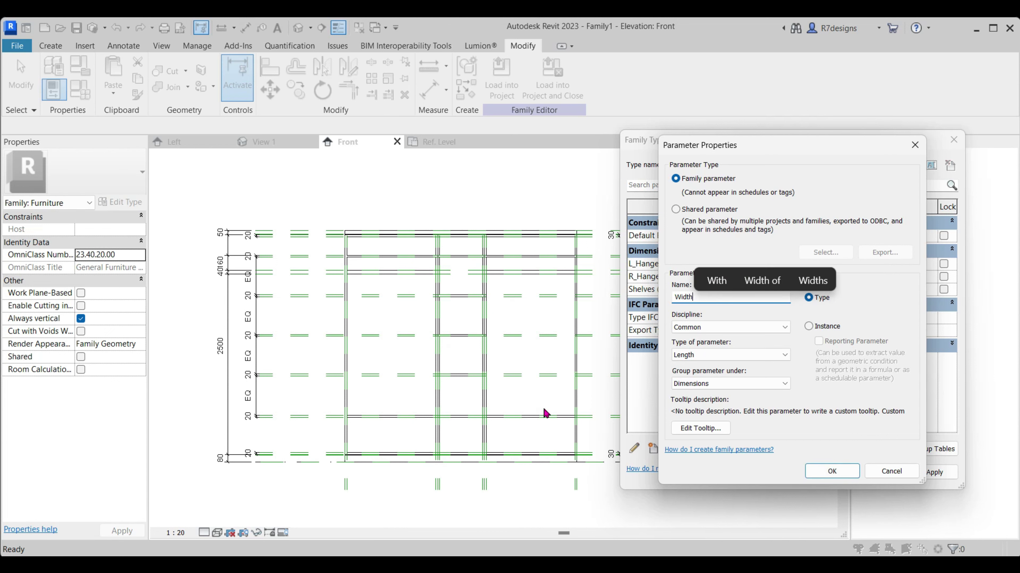
click(808, 326)
click(809, 470)
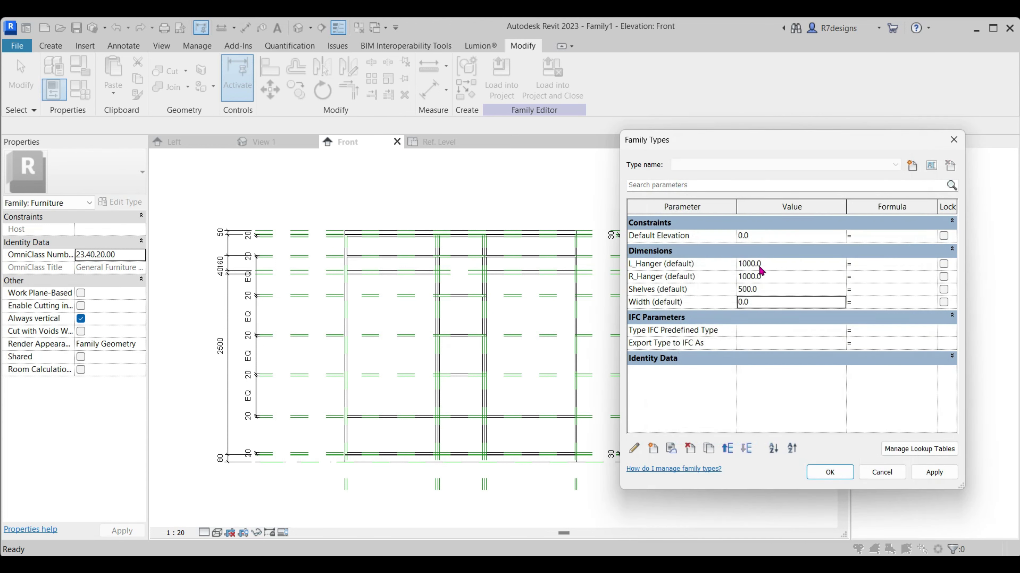
Give Width the formula =R_Hanger + L_Hanger + Shelves, totalling 2500.0
click(663, 277)
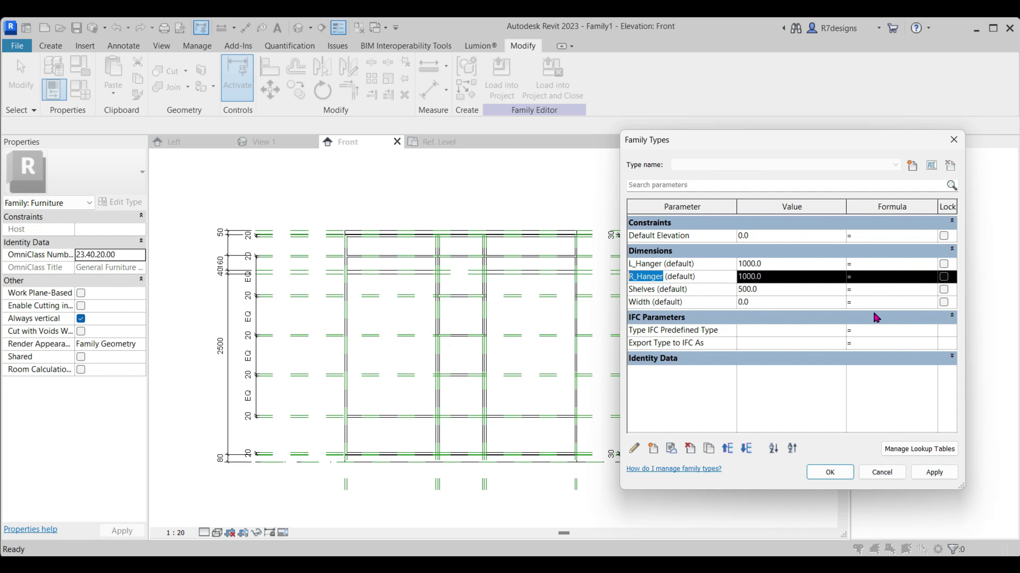
click(875, 303)
text(R_Hanger)
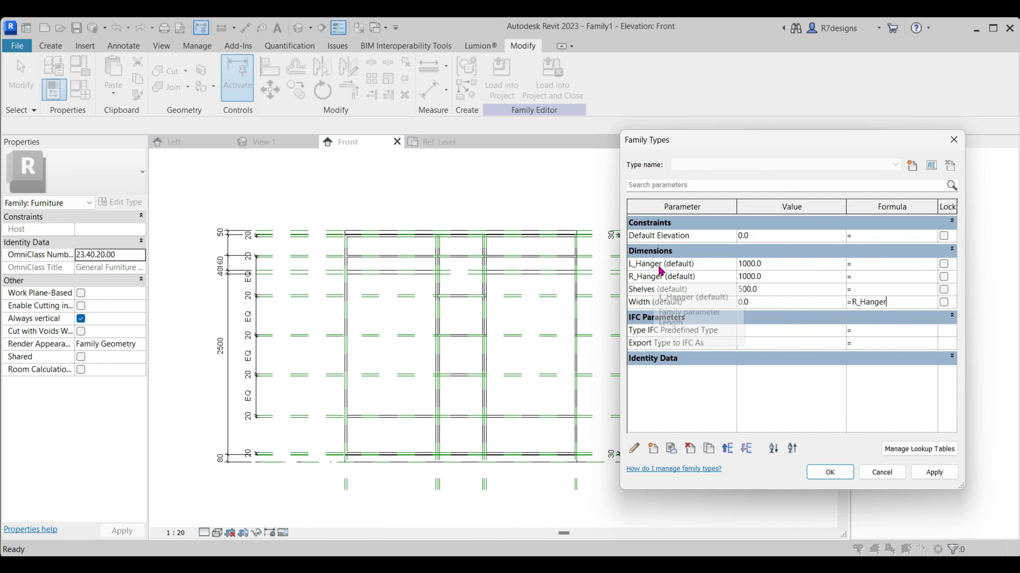
click(661, 265)
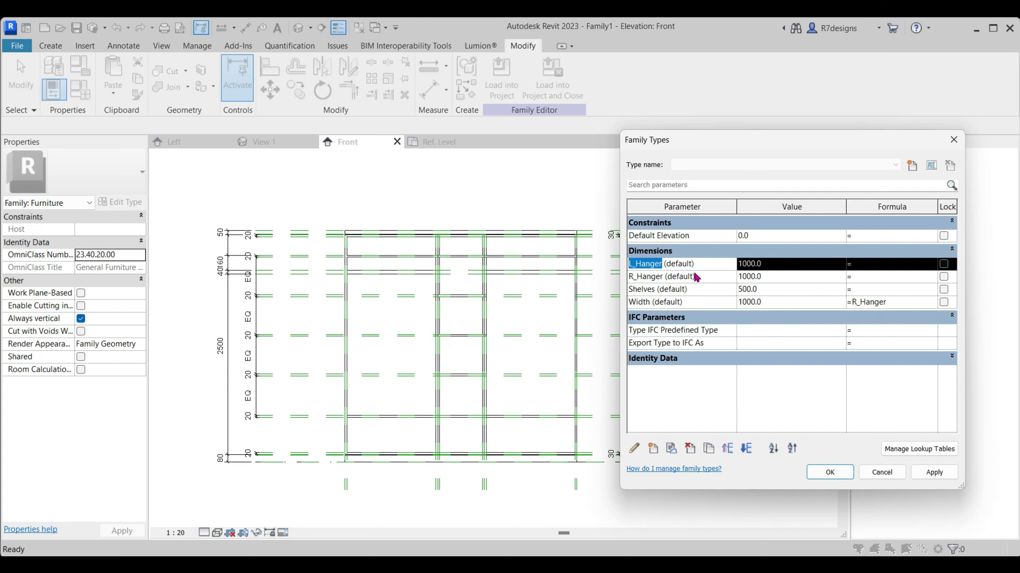
double_click(903, 304)
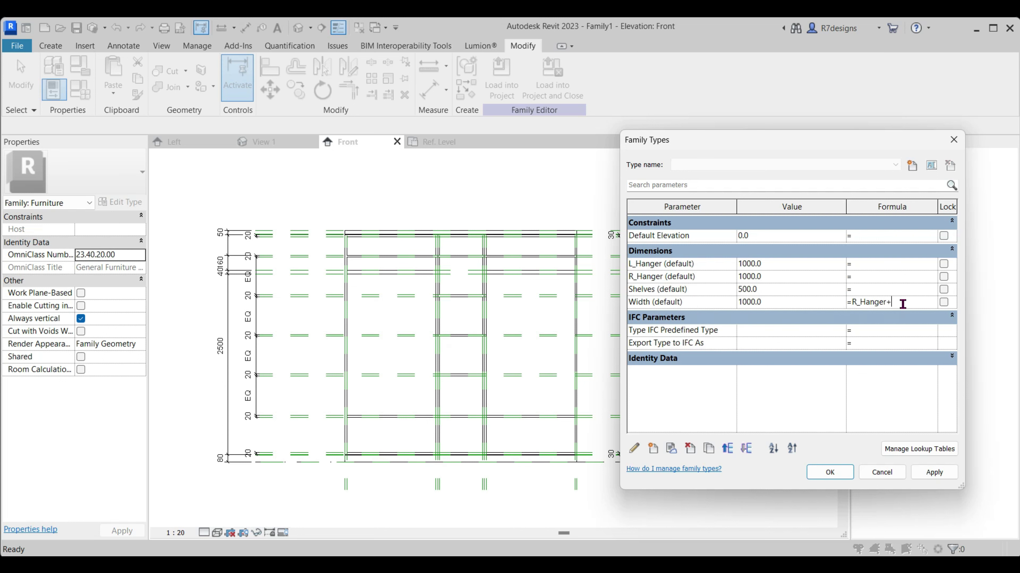
click(656, 290)
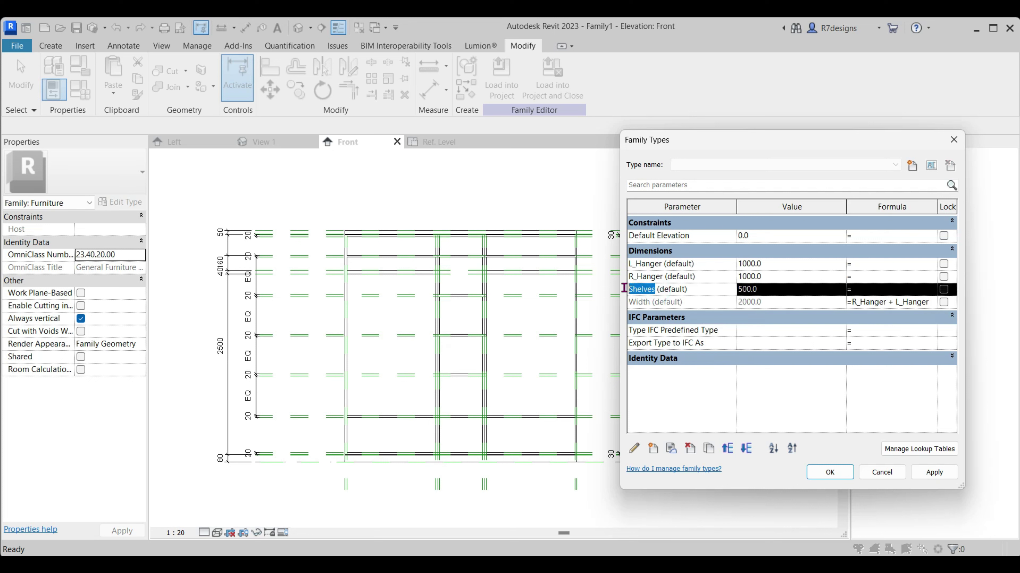
click(931, 302)
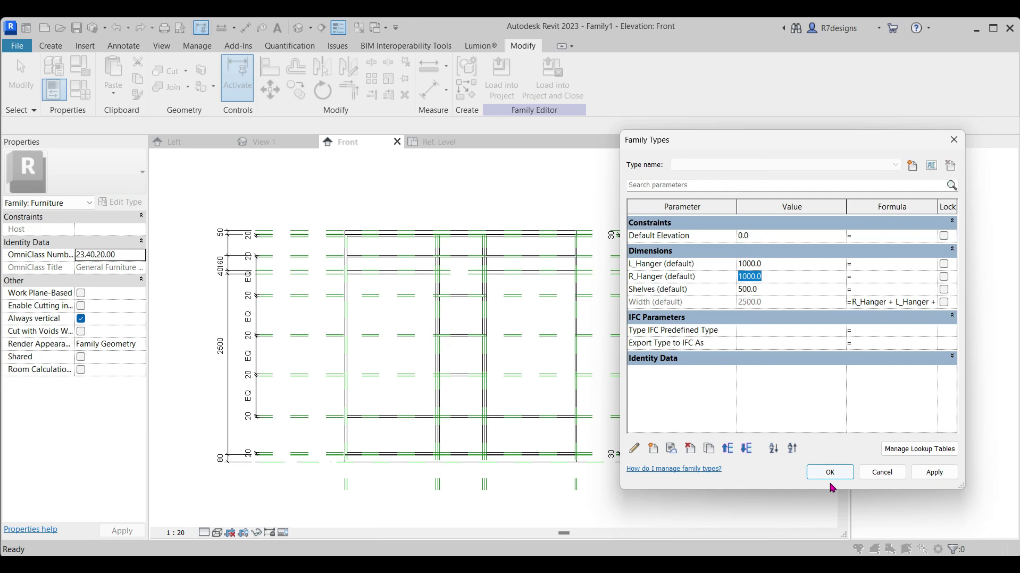
click(830, 474)
Orbit the wardrobe in 3D View 1 and return it to the home isometric angle
click(252, 147)
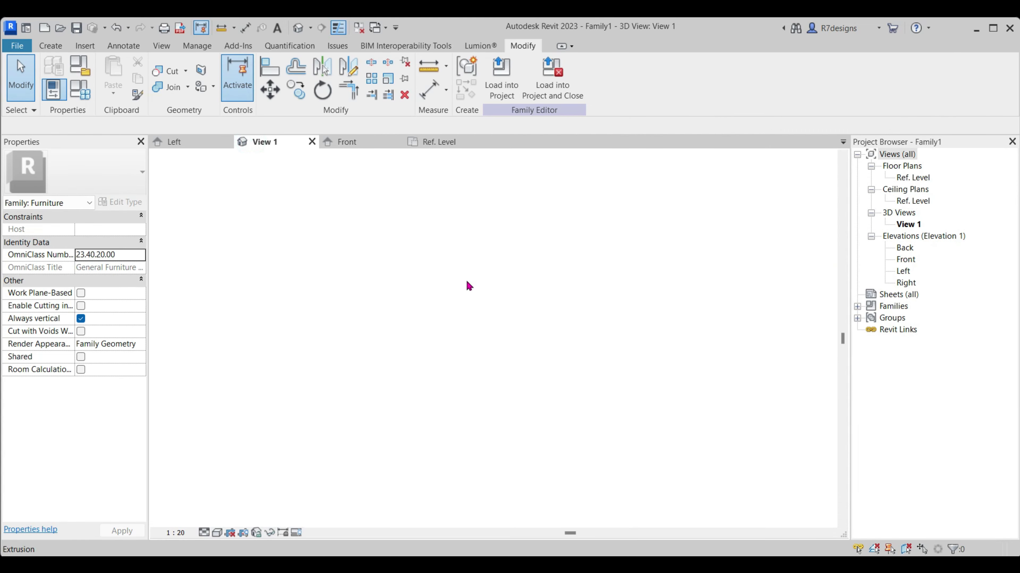
click(814, 171)
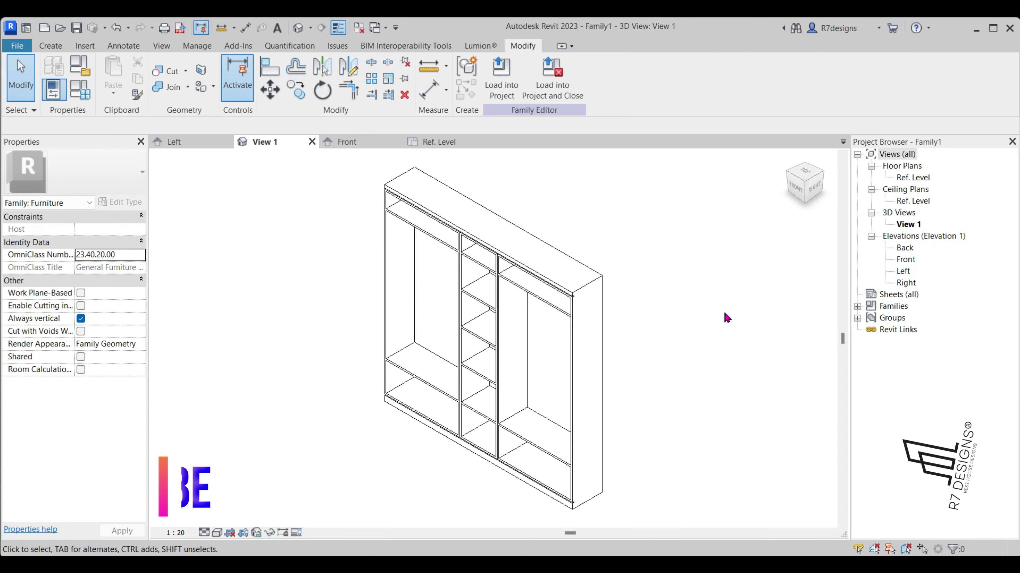
click(793, 187)
shift+middle_drag(224, 155, 179, 170)
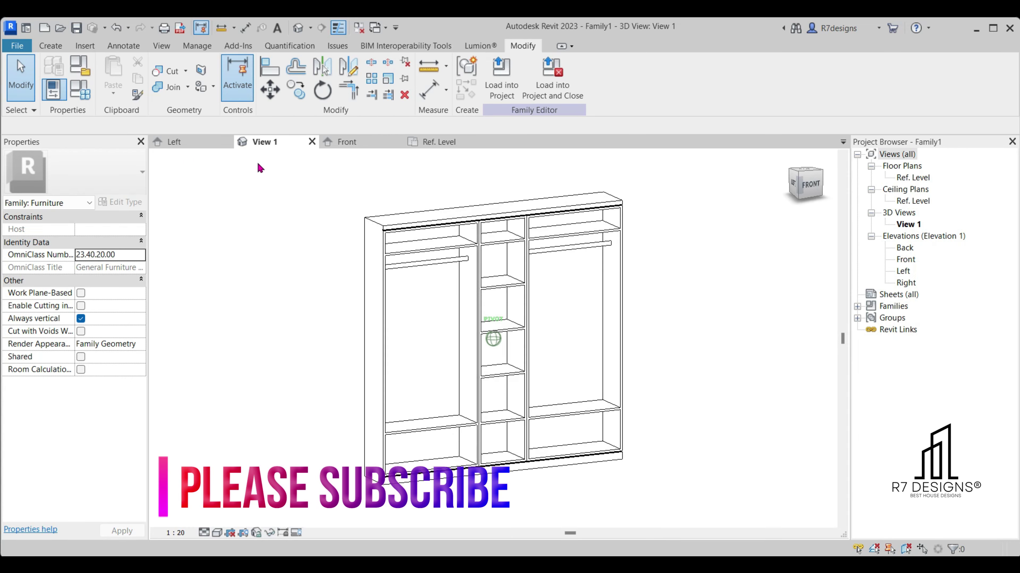
shift+middle_drag(835, 172, 830, 177)
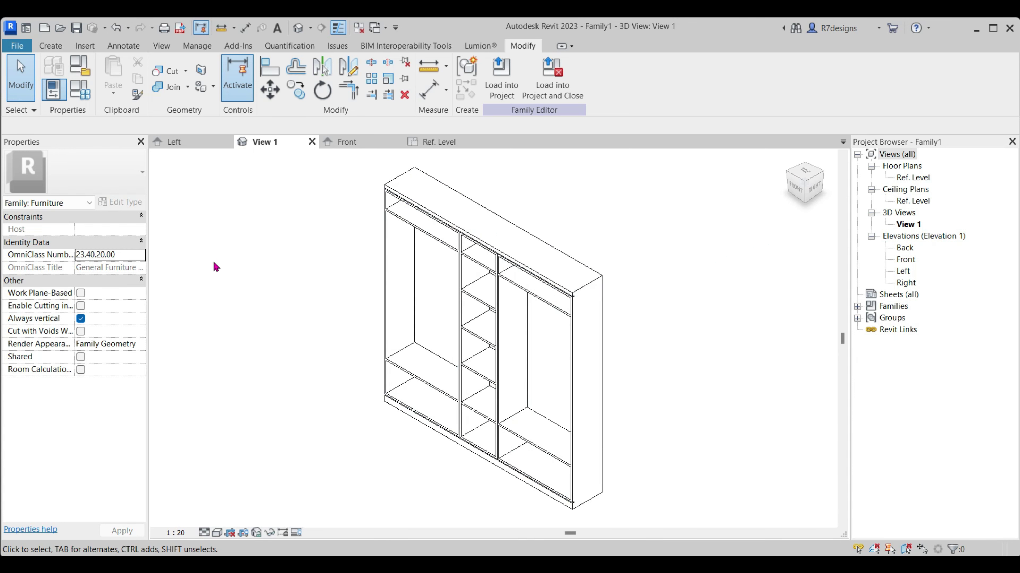
drag(832, 192, 833, 172)
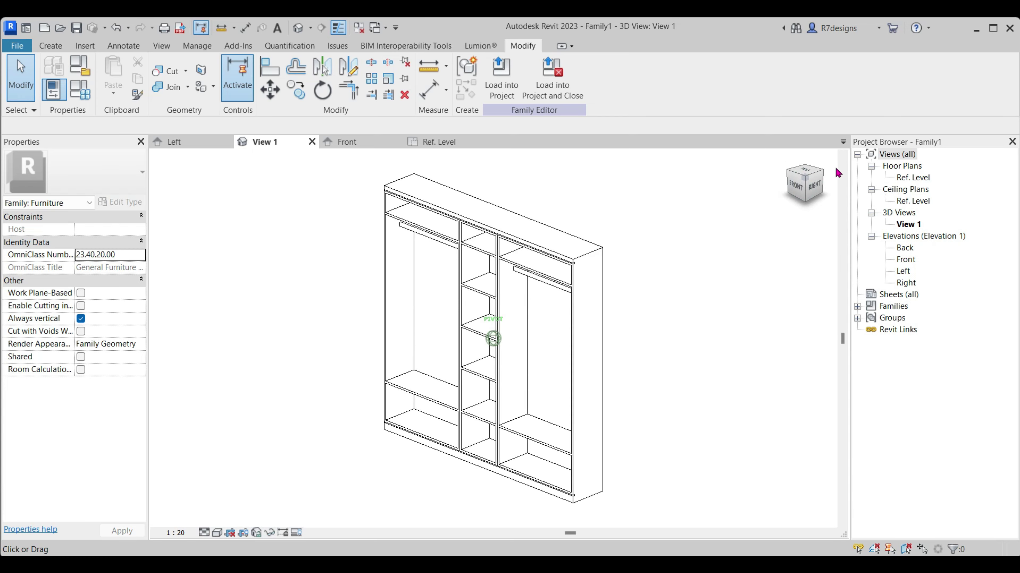
shift+middle_drag(183, 528, 805, 188)
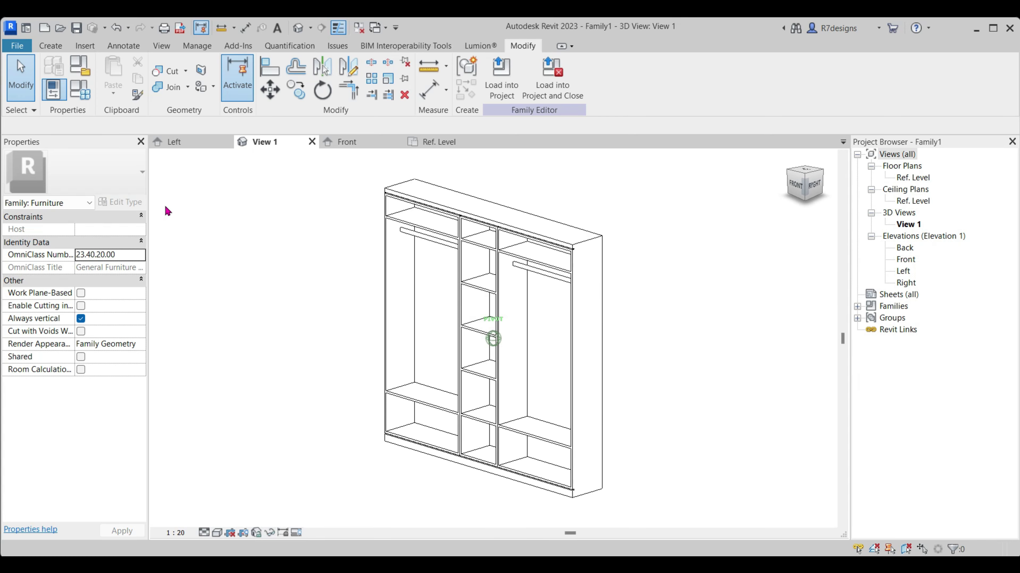
click(805, 187)
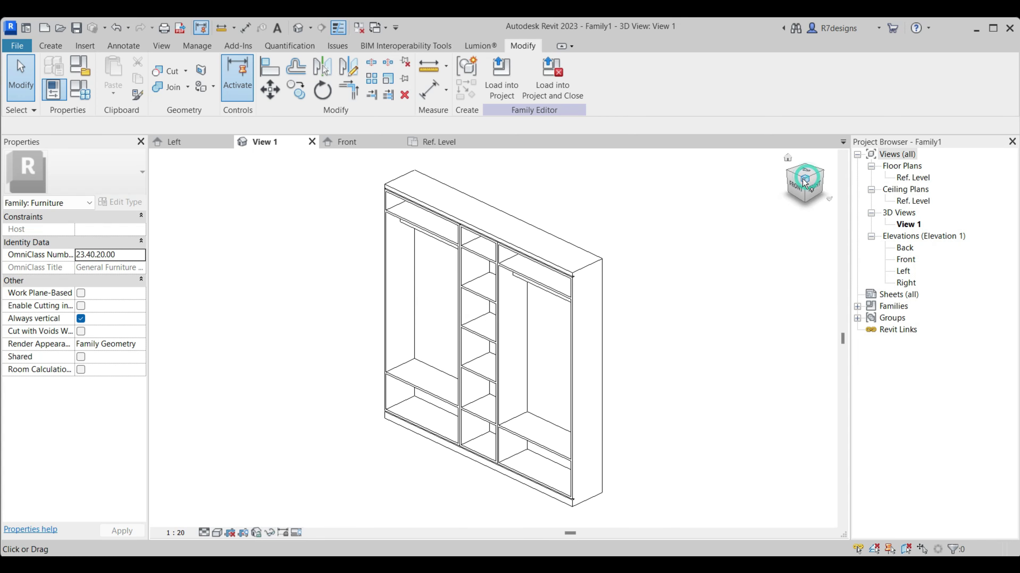
Flex the wardrobe to L_Hanger 1200, R_Hanger 1500 and Shelves 800, giving Width 3500
click(87, 98)
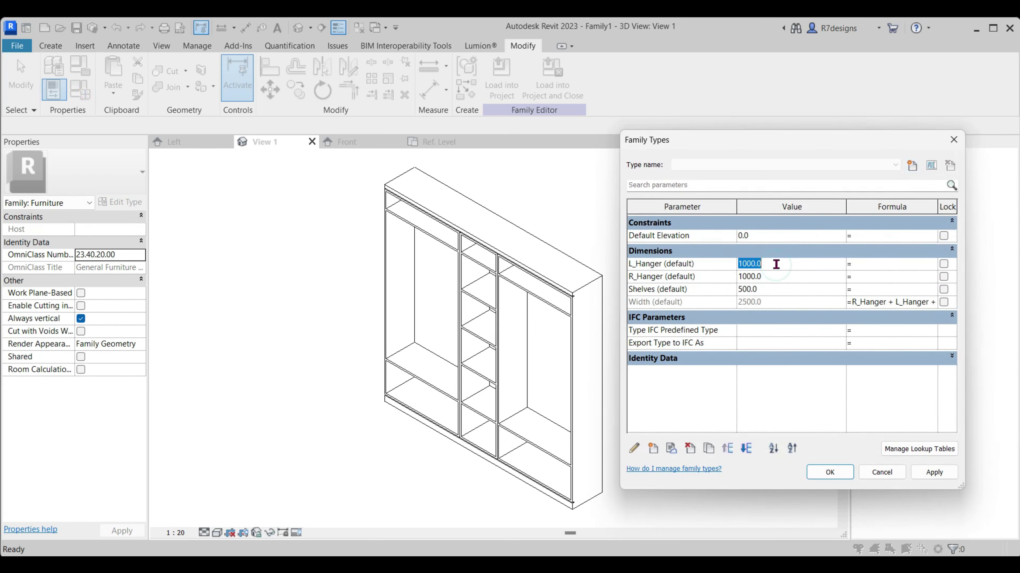
click(931, 478)
click(795, 278)
text(1500)
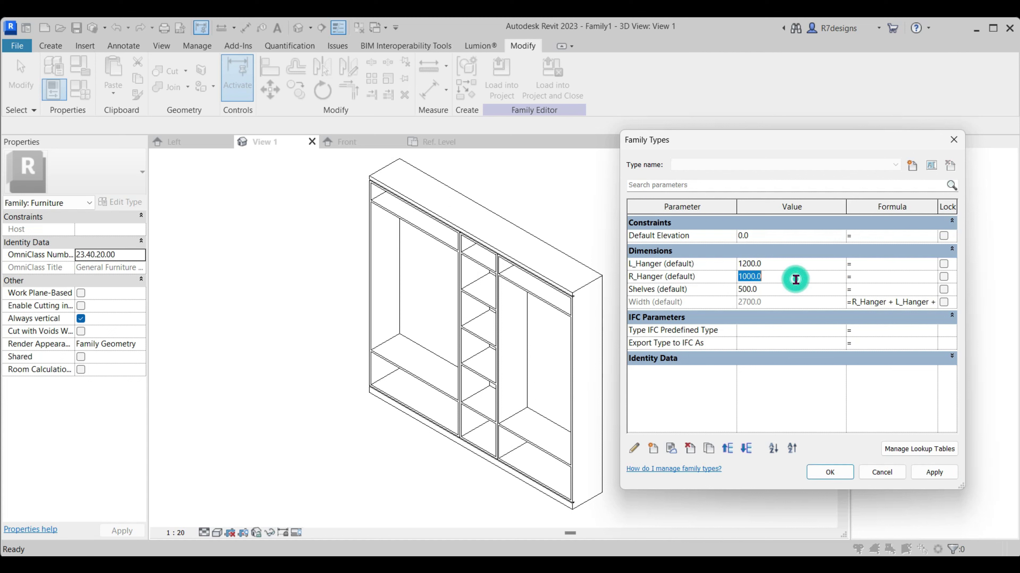
click(924, 477)
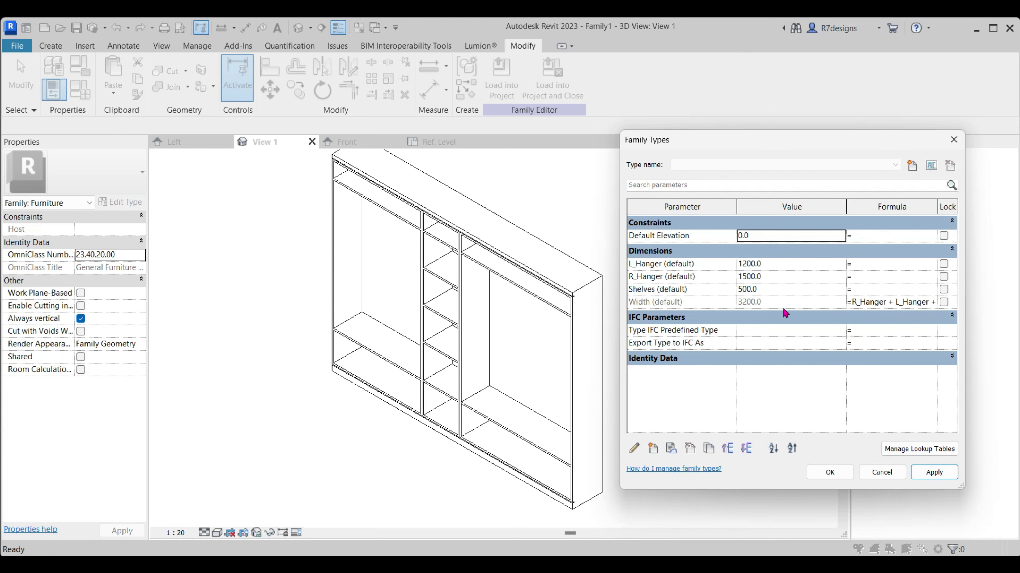
click(780, 290)
text(800)
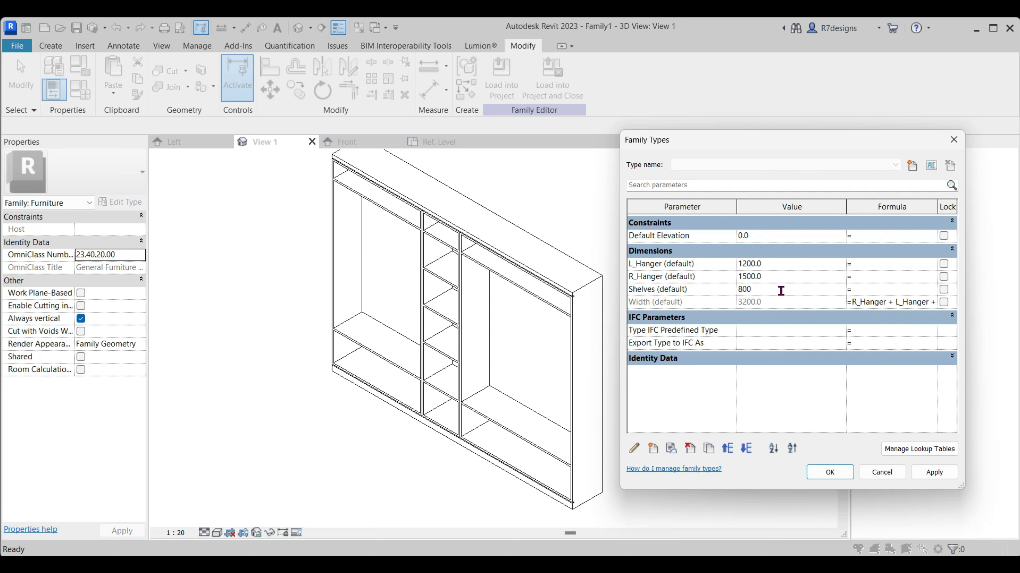
click(924, 477)
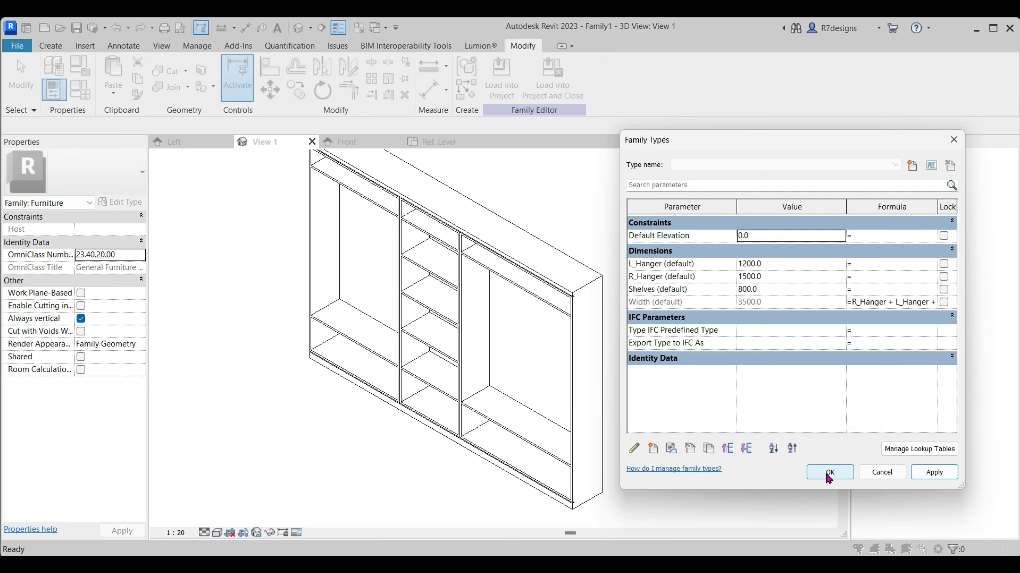
click(888, 476)
click(356, 147)
Set L_Hanger back to 1000, bringing the wardrobe Width to 3300
scroll(449, 292, down, 3)
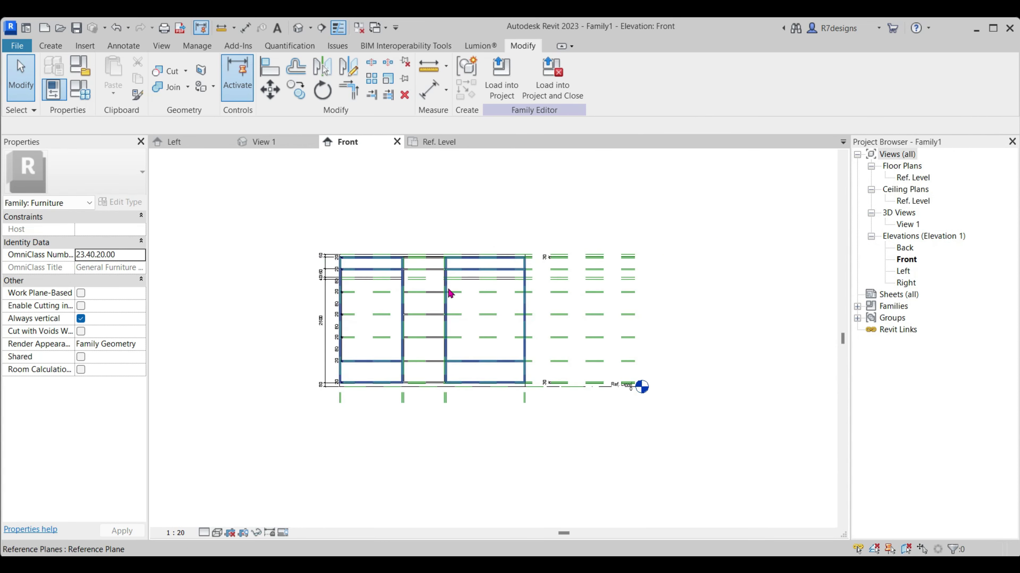
scroll(382, 266, up, 1)
scroll(416, 285, up, 1)
click(80, 89)
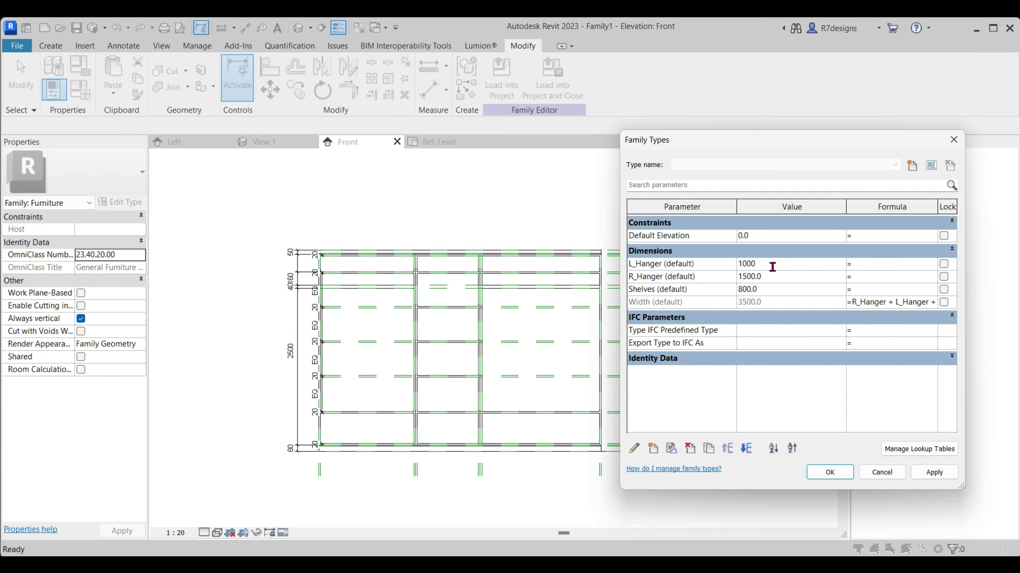
click(935, 472)
click(826, 474)
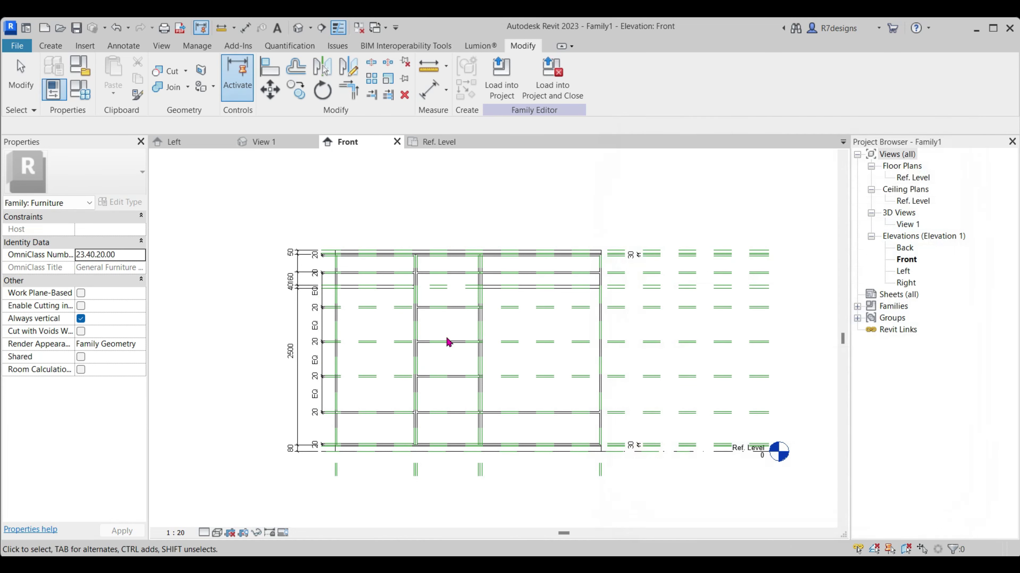
Orbit the 3D wardrobe to view it from above and review its parameter values
click(286, 148)
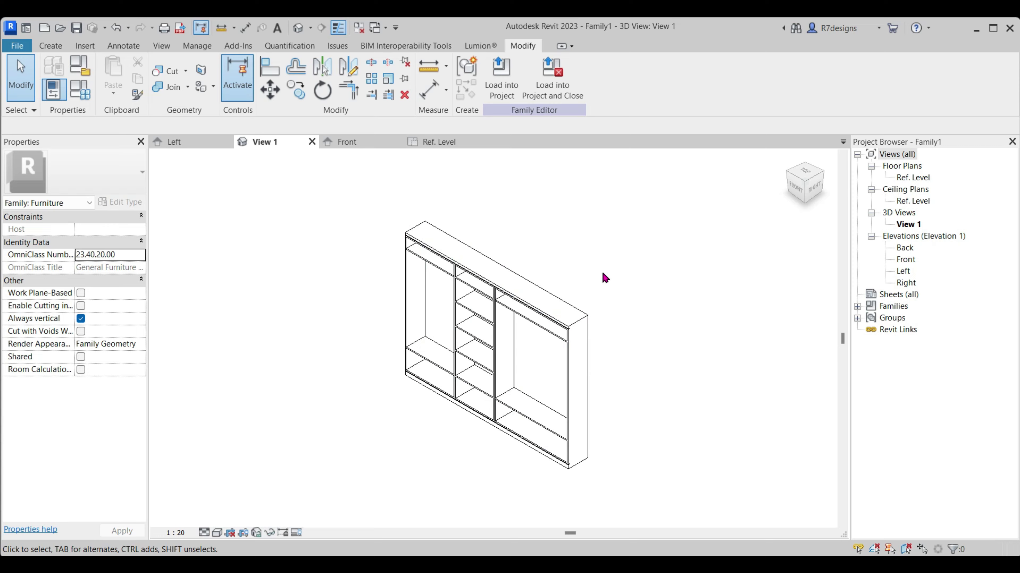
scroll(510, 317, up, 1)
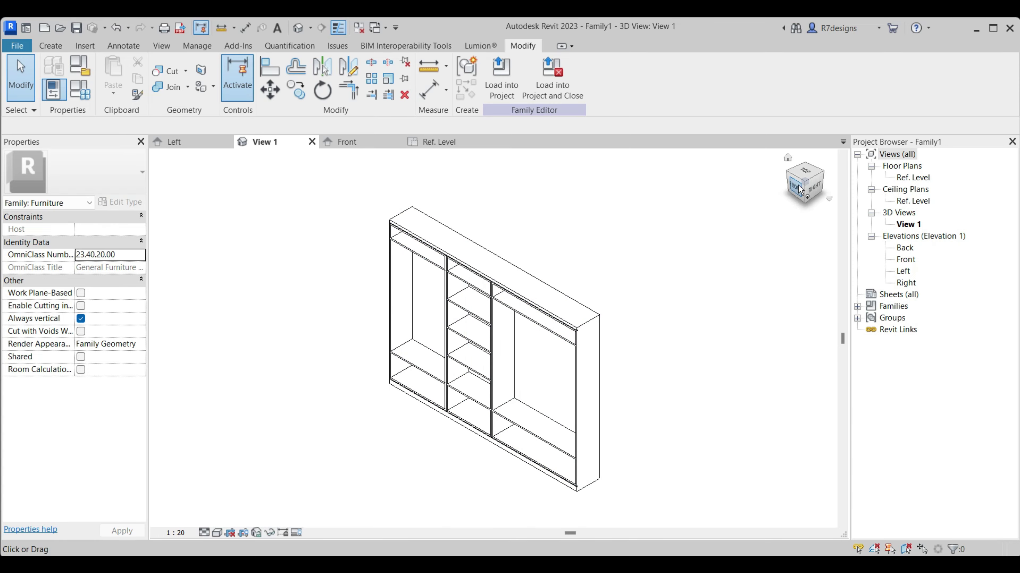
mouse_move(798, 188)
shift+middle_down()
mouse_move(578, 224)
mouse_move(358, 182)
shift+middle_up()
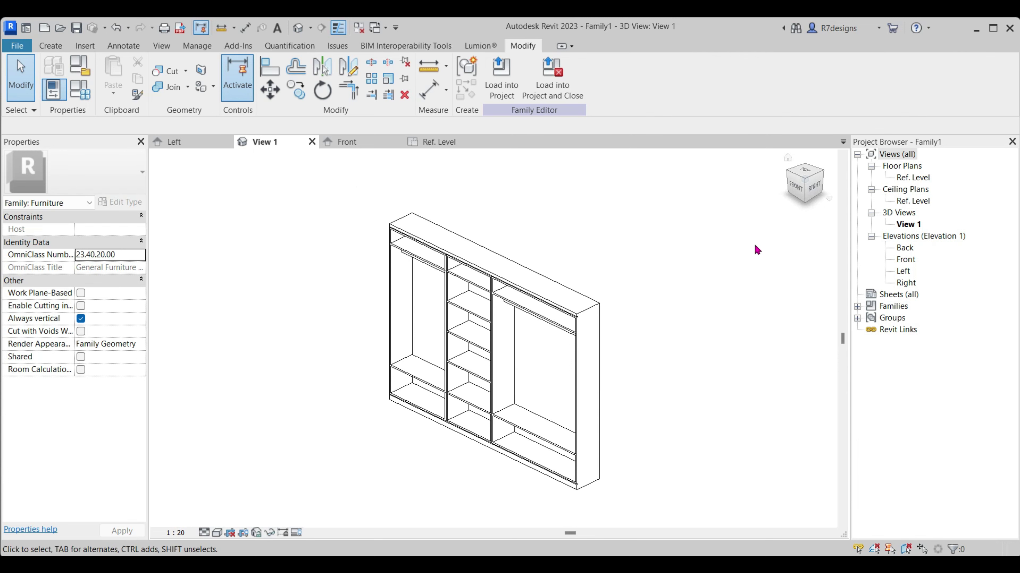
scroll(509, 369, up, 1)
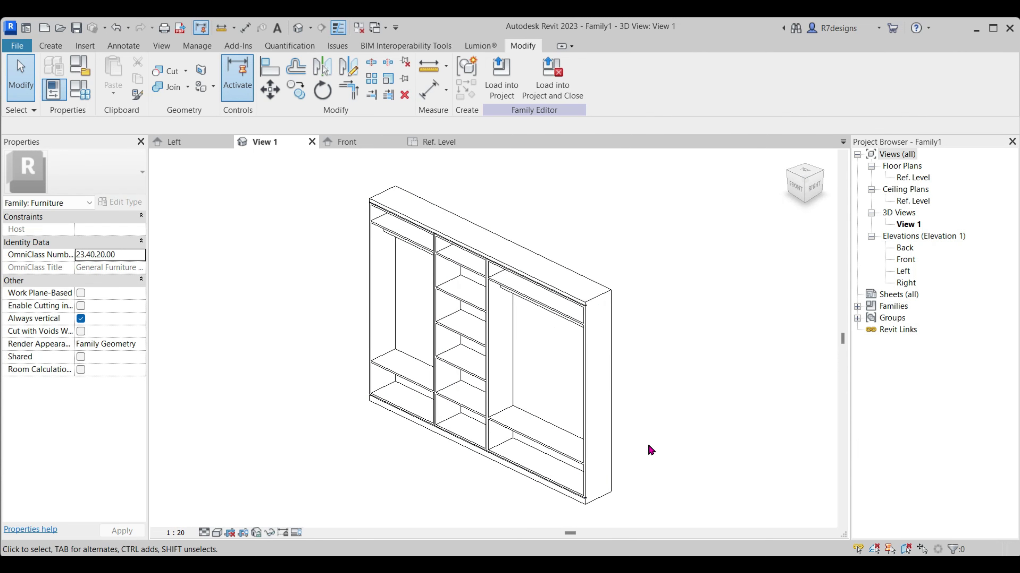
click(80, 89)
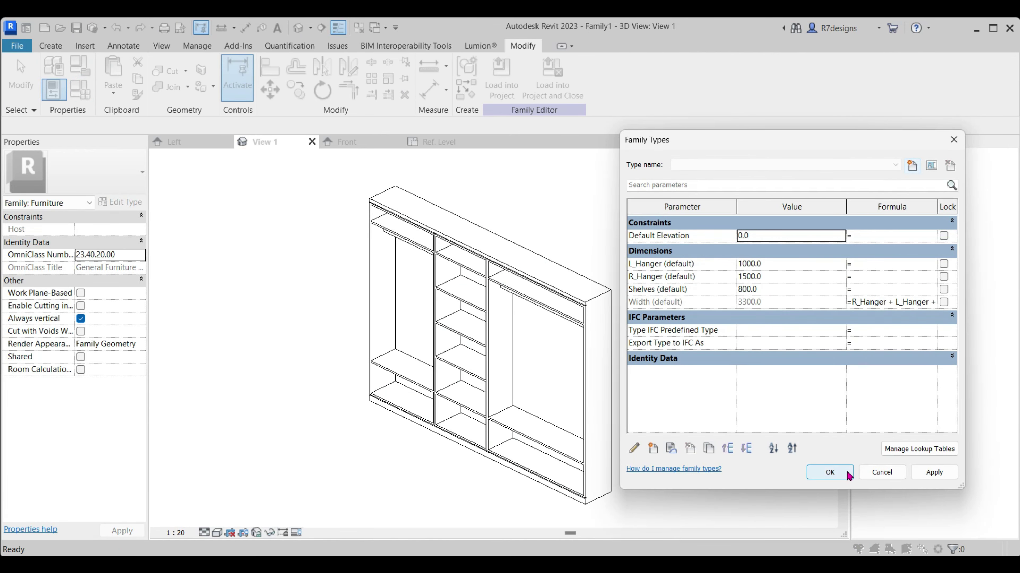
click(835, 473)
click(349, 143)
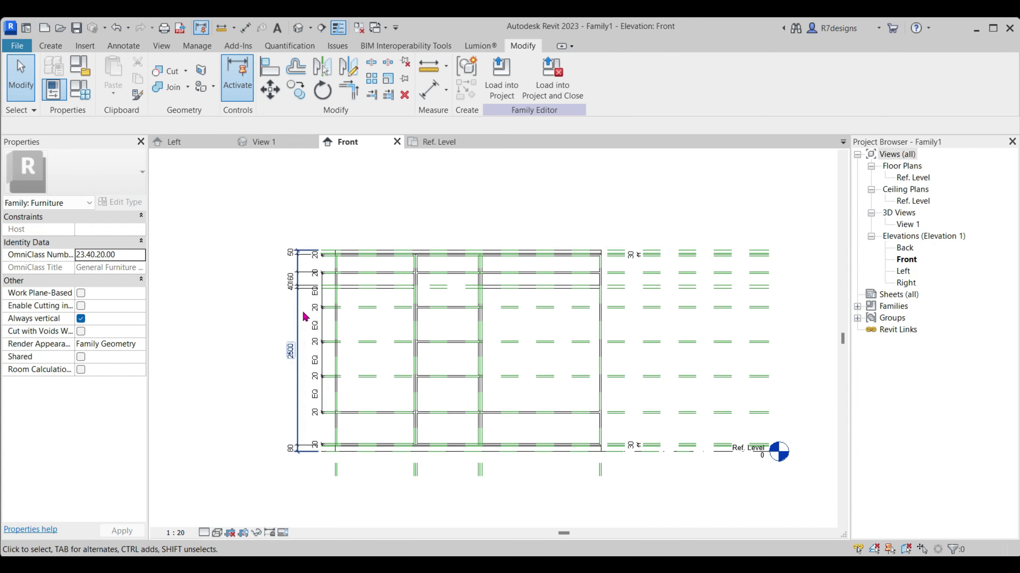
Label the overall 2500 vertical dimension with a new instance parameter named Height
click(298, 351)
click(626, 76)
text(H)
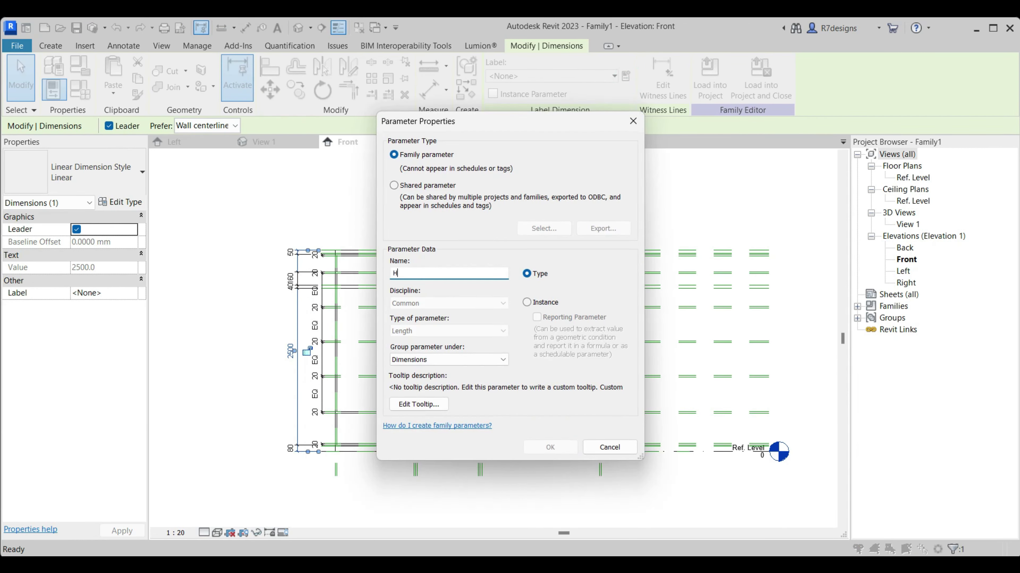
text(eight)
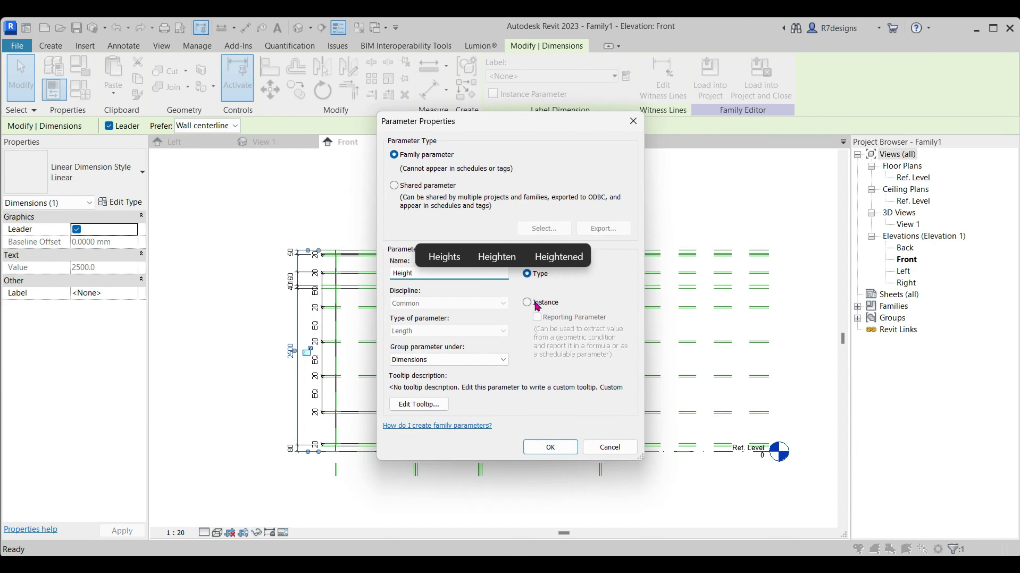
click(526, 302)
click(550, 447)
click(410, 216)
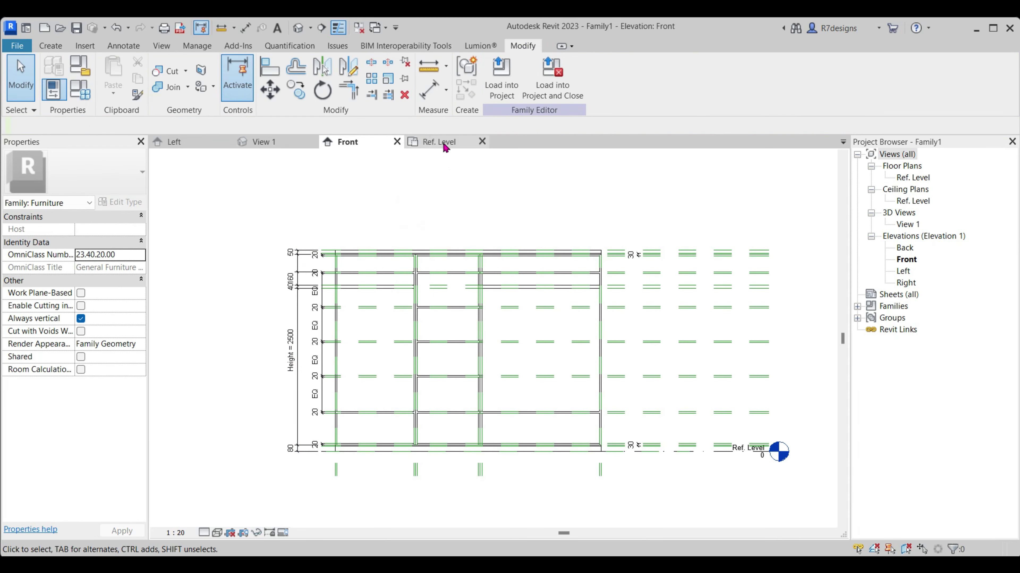
In the Ref. Level plan, label the 400 dimension with a new Depth parameter
click(444, 148)
scroll(621, 344, down, 5)
scroll(364, 354, up, 2)
click(367, 356)
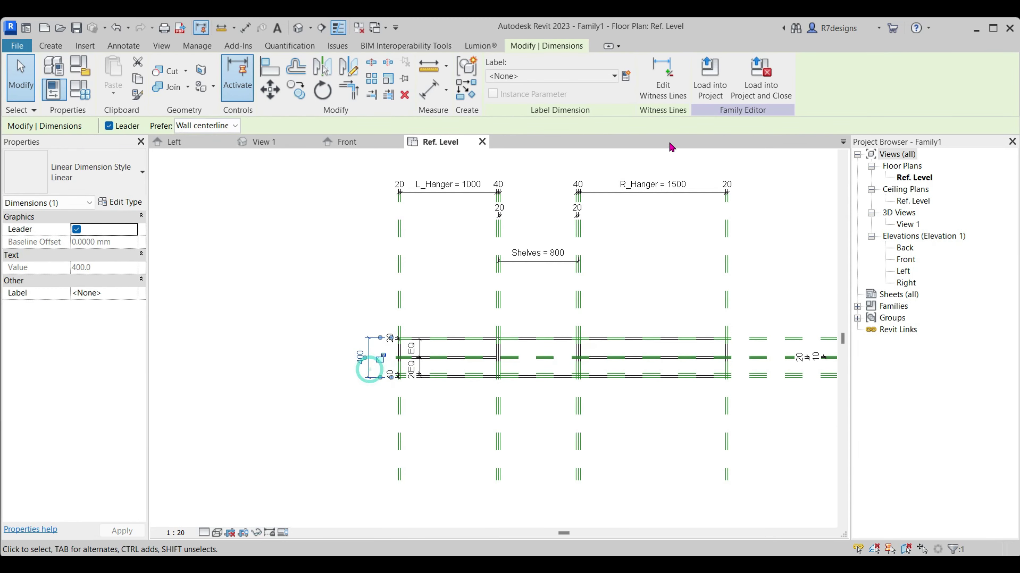
click(626, 77)
text(De)
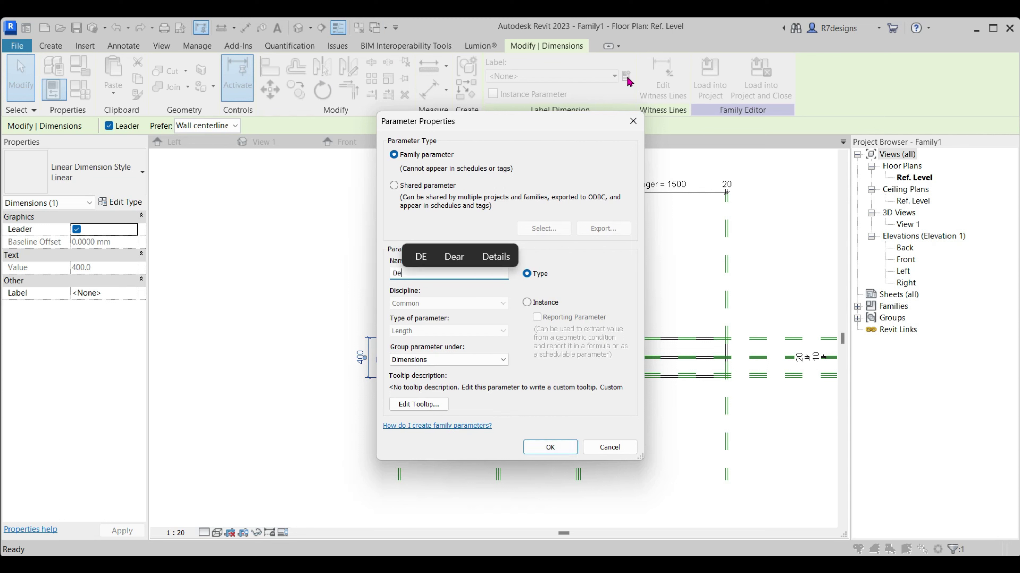
text(p)
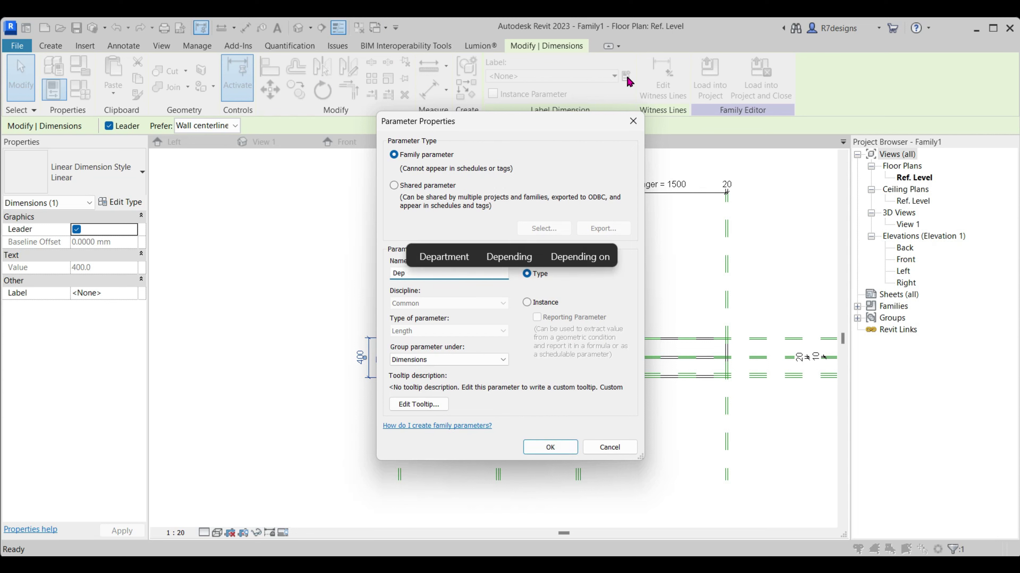
text(th)
click(550, 447)
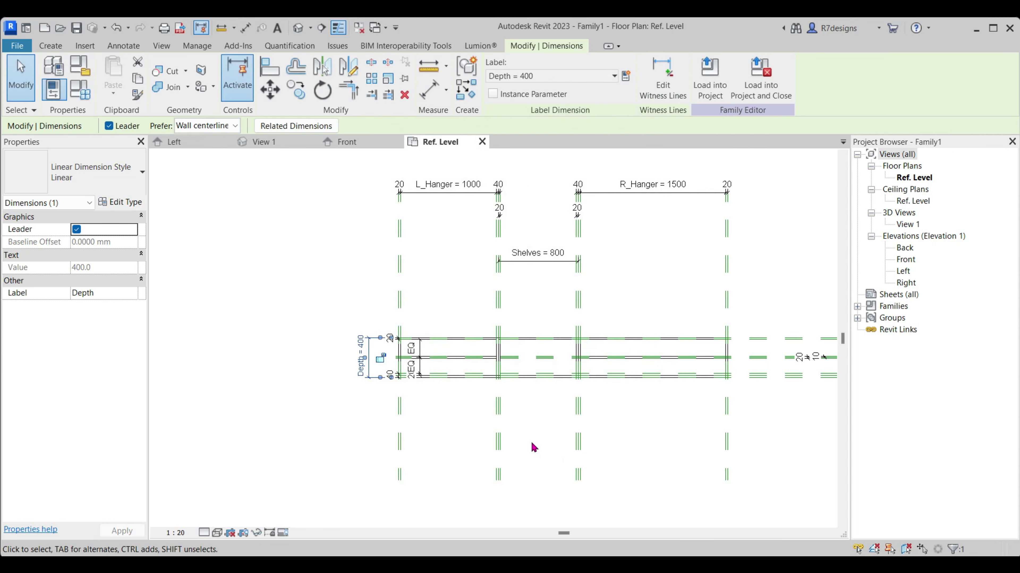
click(312, 267)
click(273, 149)
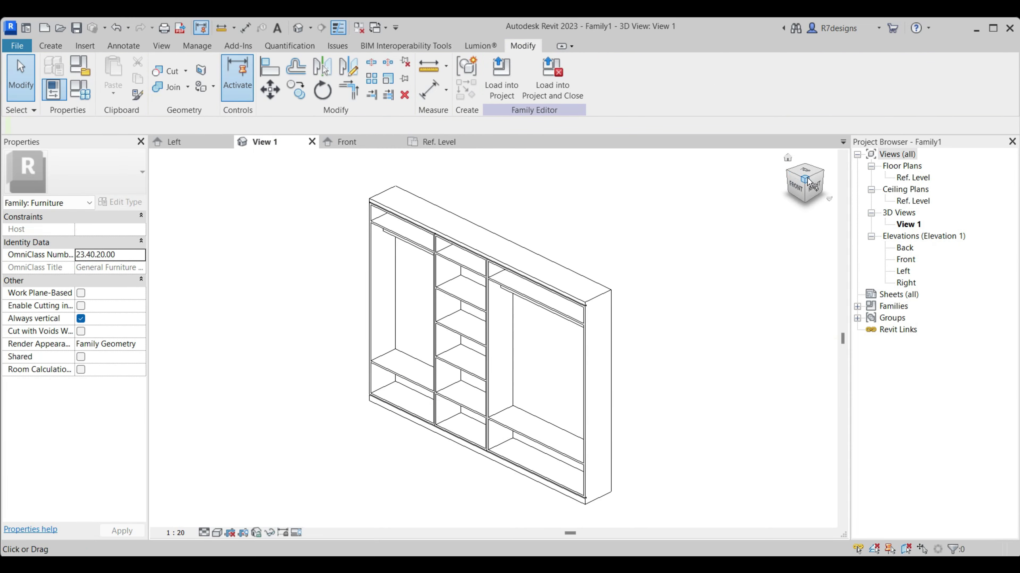
Flex the wardrobe's Depth to 500 and orbit to view it from the front-left
shift+middle_drag(649, 221, 560, 297)
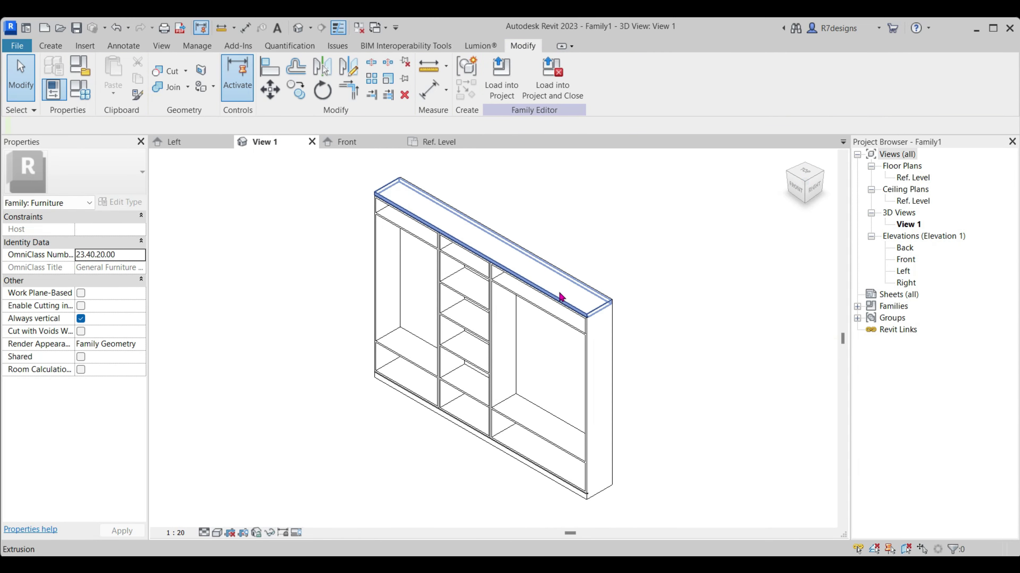
click(79, 99)
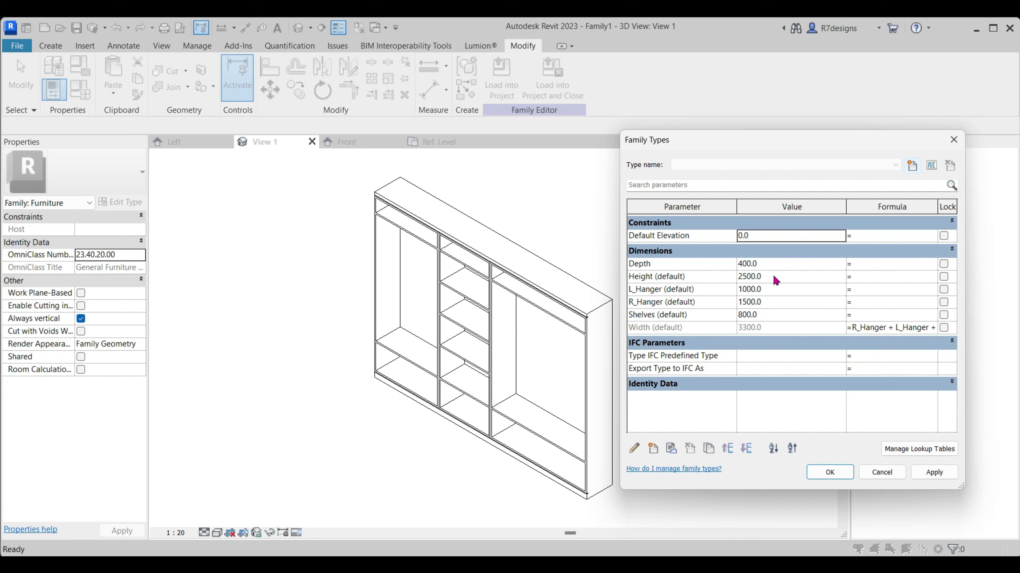
click(779, 265)
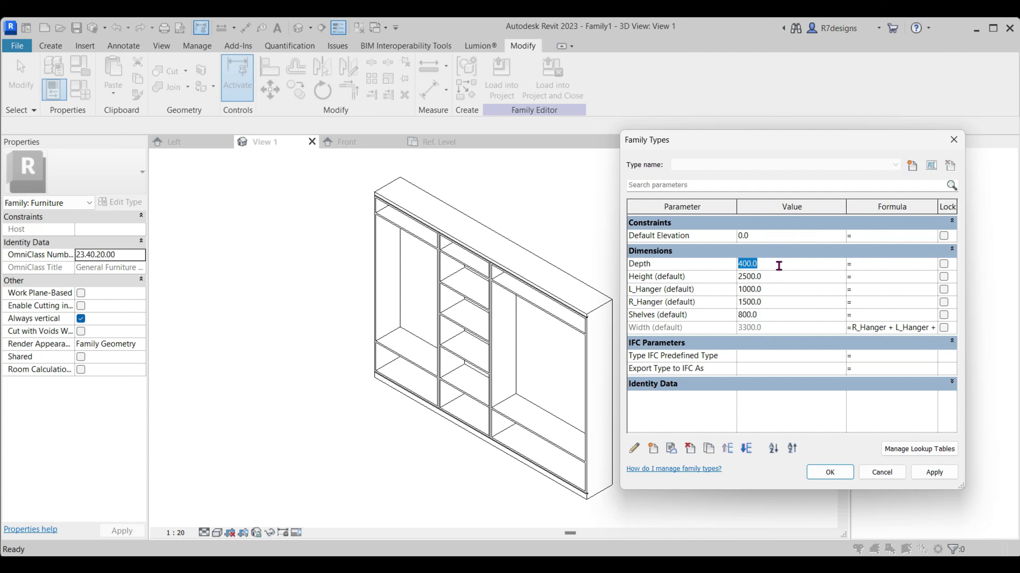
text(500)
click(921, 474)
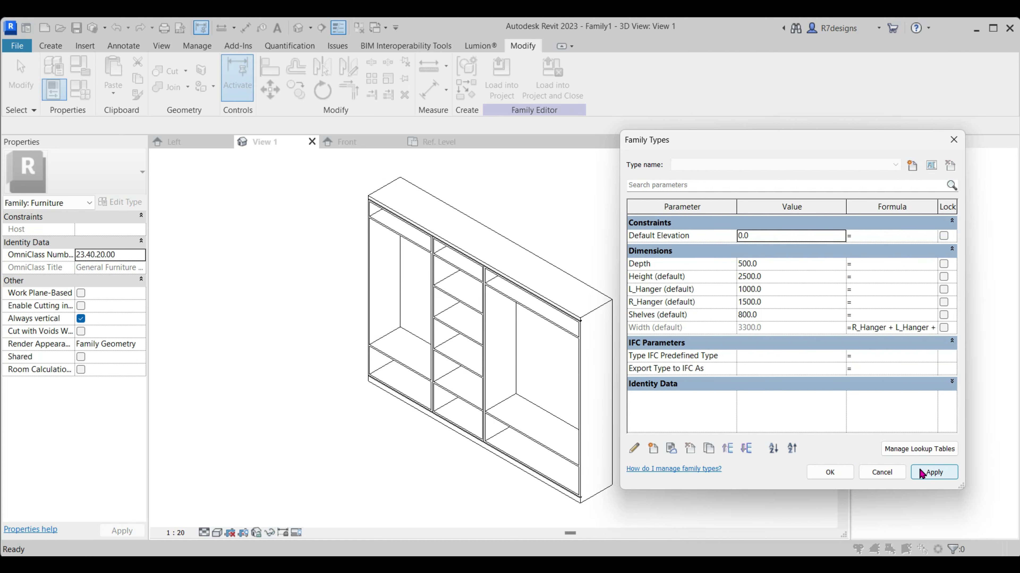
click(830, 472)
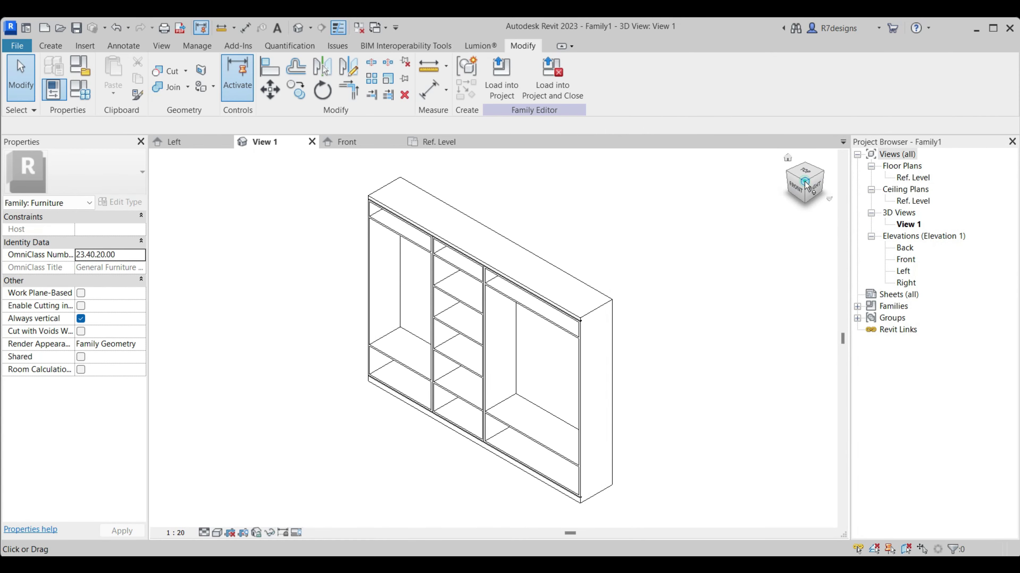
mouse_move(807, 185)
shift+middle_down()
mouse_move(320, 190)
mouse_move(797, 214)
mouse_move(706, 212)
shift+middle_up()
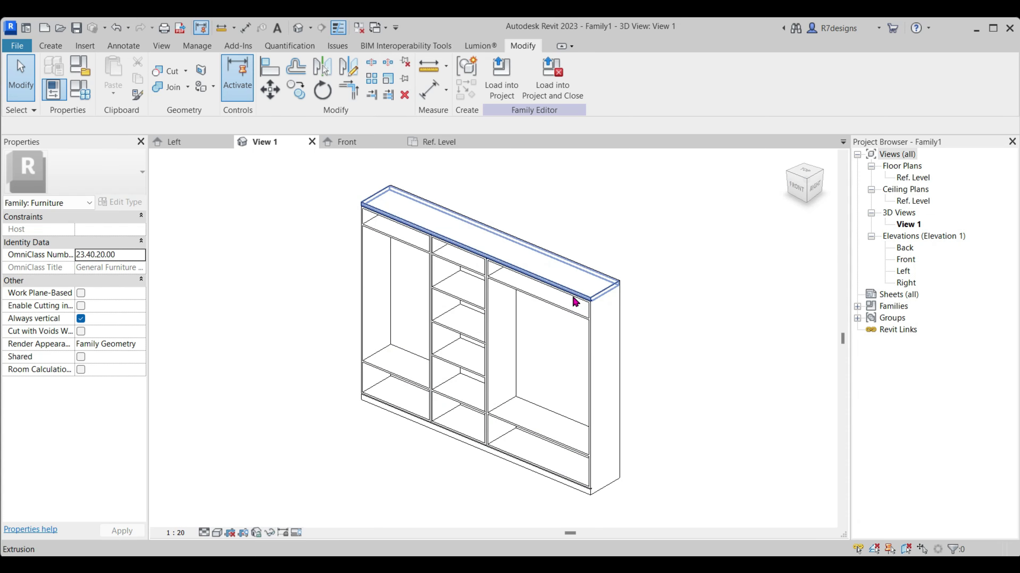
Test the wardrobe Height at 2400, then restore it to 2500
click(91, 96)
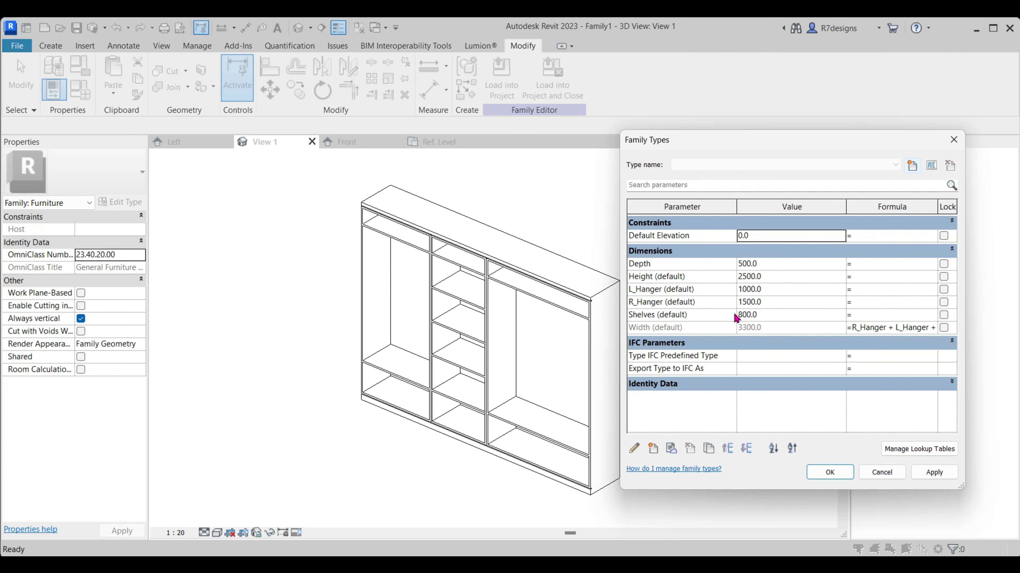
click(789, 277)
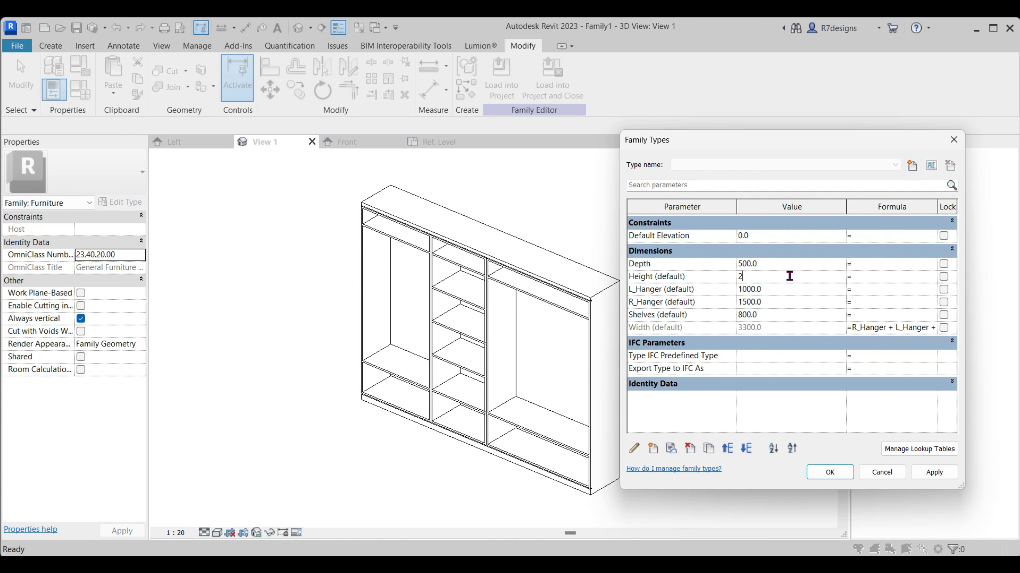
text(400)
click(929, 478)
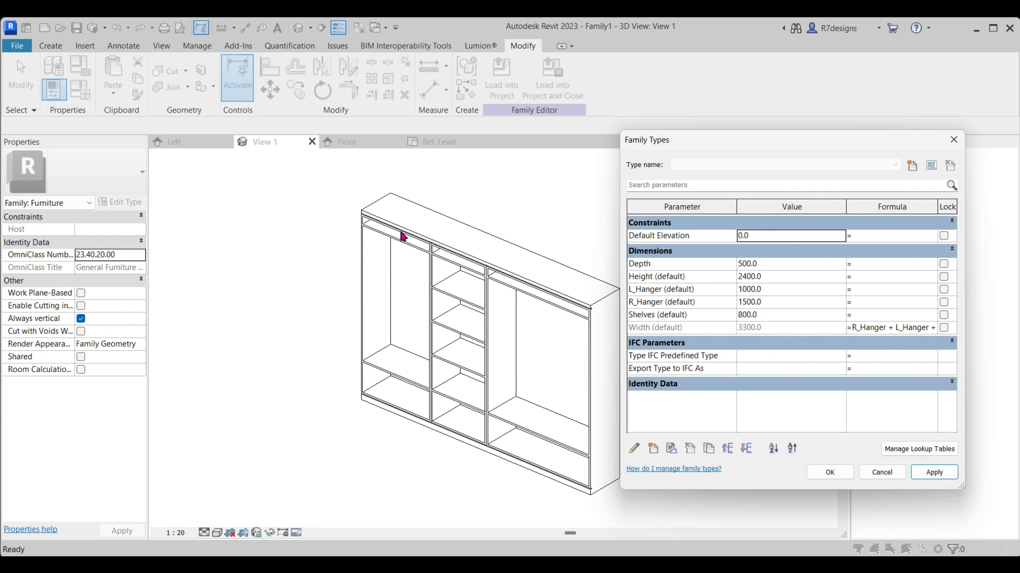
click(775, 276)
text(2500)
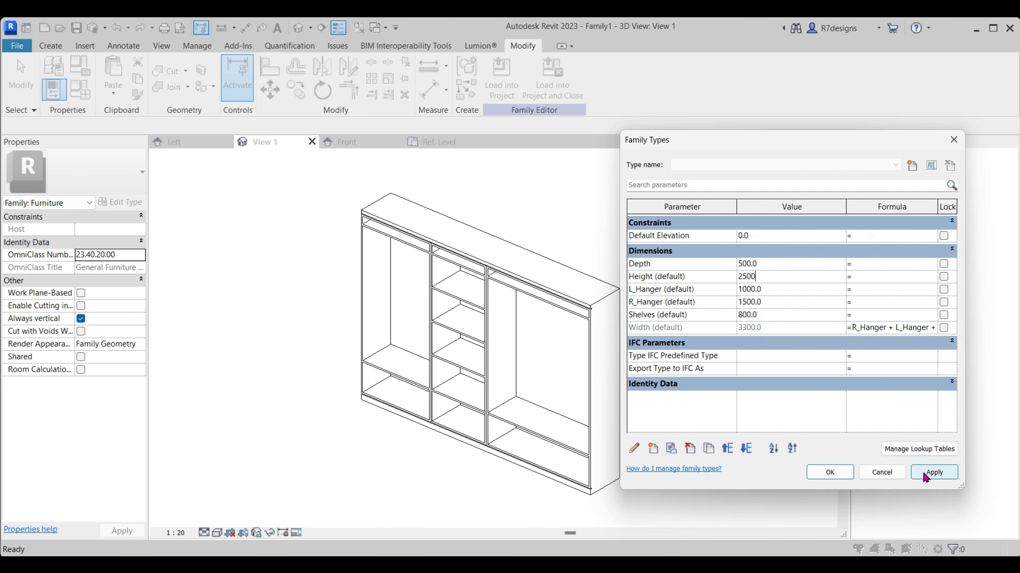
click(924, 477)
click(829, 472)
click(359, 142)
Zoom to the upper dimension stack, select the 160 dimension and start an aligned dimension
scroll(316, 267, up, 3)
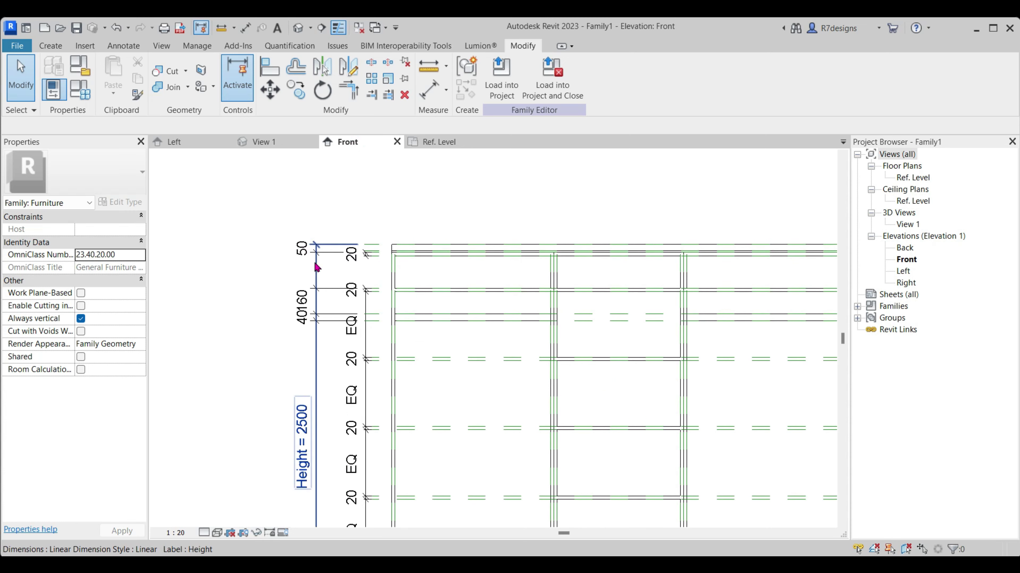
scroll(587, 289, down, 4)
scroll(312, 264, up, 3)
scroll(321, 273, up, 2)
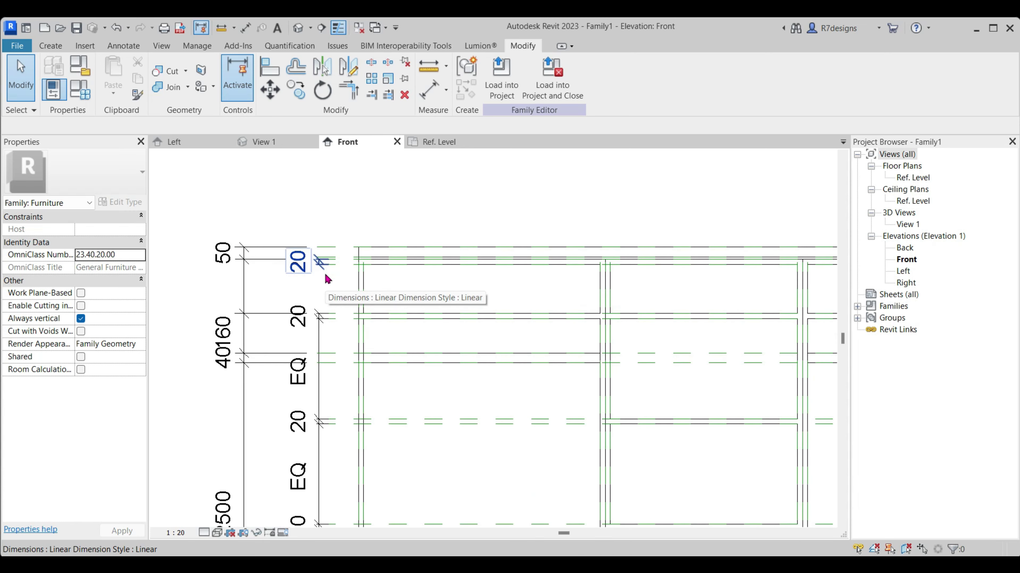
click(243, 335)
scroll(286, 334, down, 1)
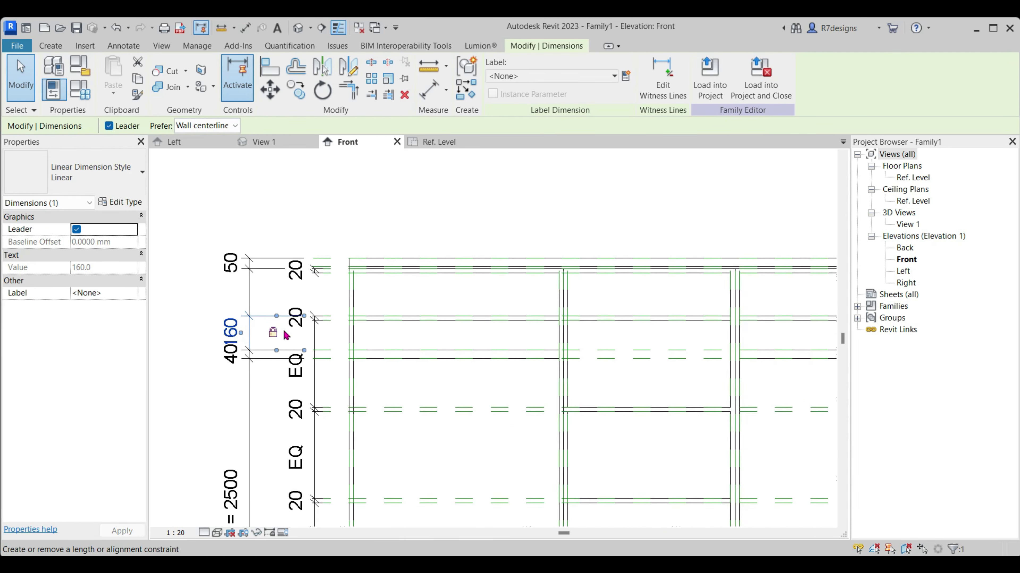
scroll(286, 335, down, 2)
scroll(286, 336, up, 3)
click(427, 86)
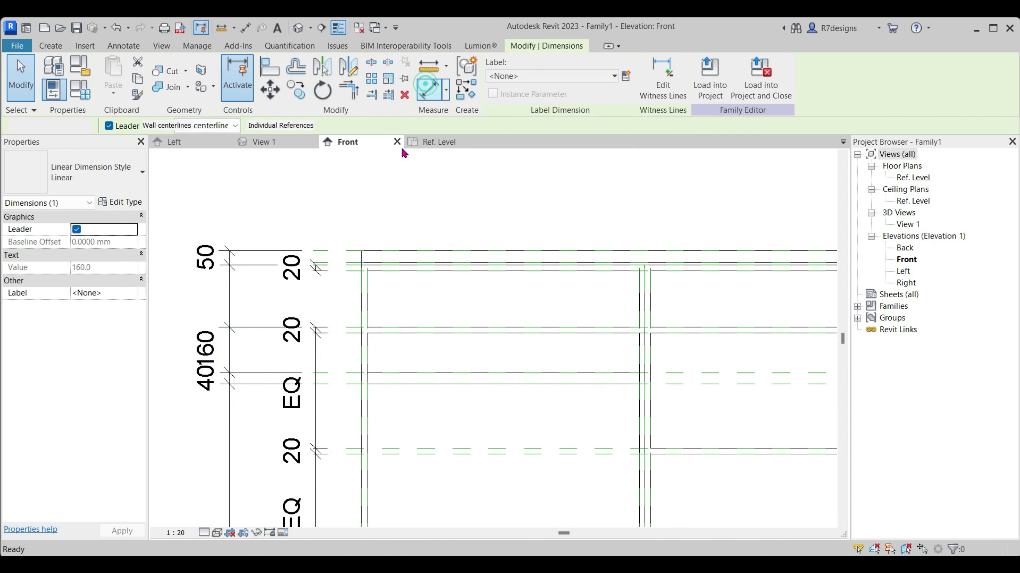
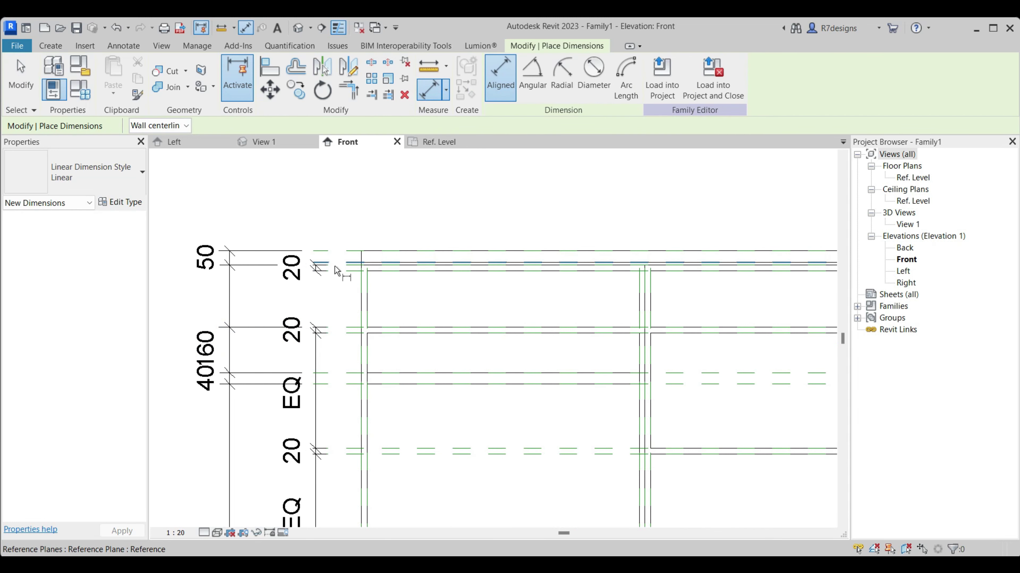
Place the last vertical aligned dimension on the wardrobe and finish dimensioning
scroll(335, 313, down, 1)
scroll(332, 317, down, 1)
scroll(333, 317, down, 1)
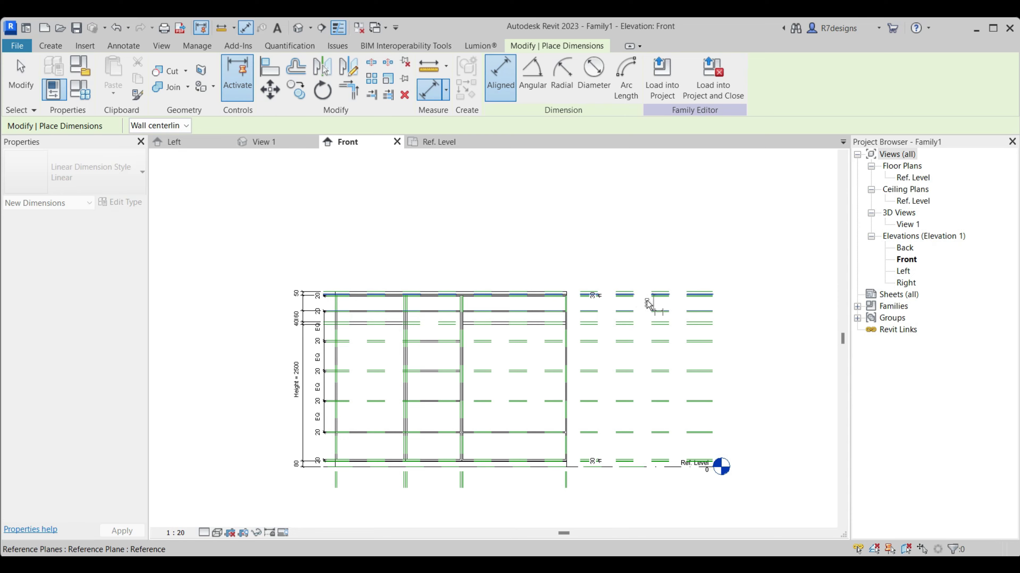
scroll(648, 304, up, 3)
click(566, 307)
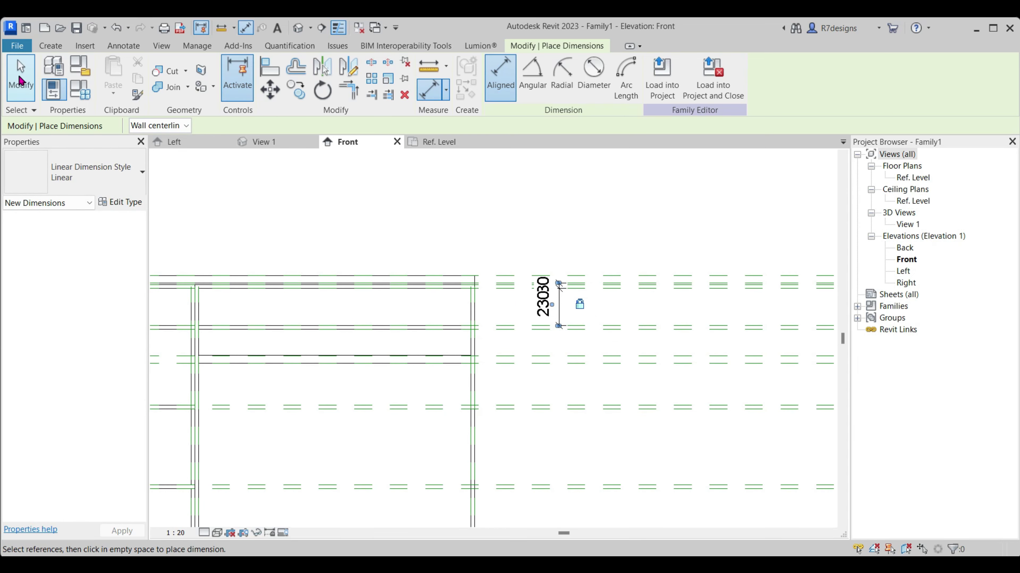
click(20, 80)
In 3D, flex the Height (default) parameter to 2400, then 2000
click(268, 143)
click(80, 89)
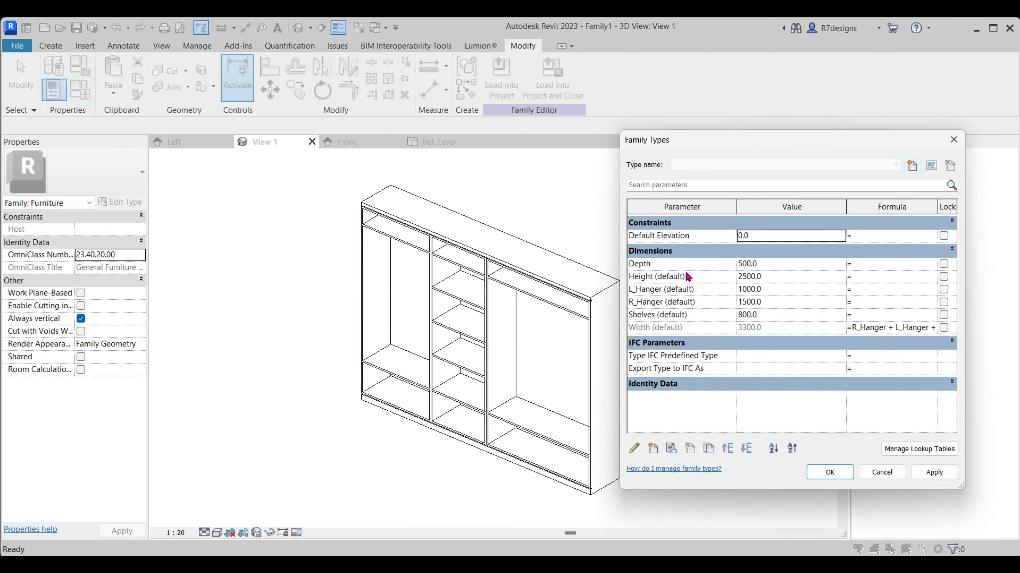
click(773, 277)
text(2400)
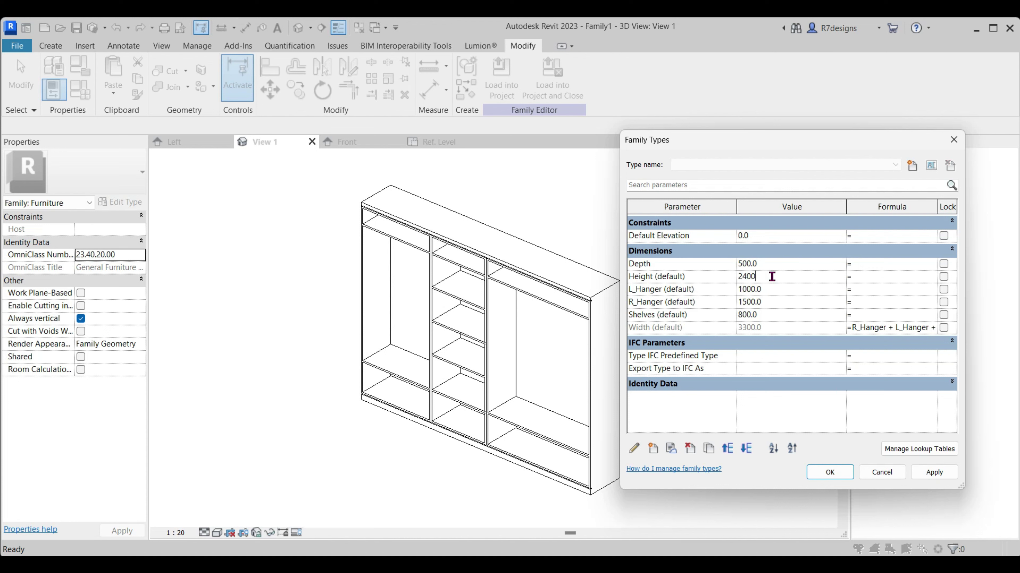
click(924, 472)
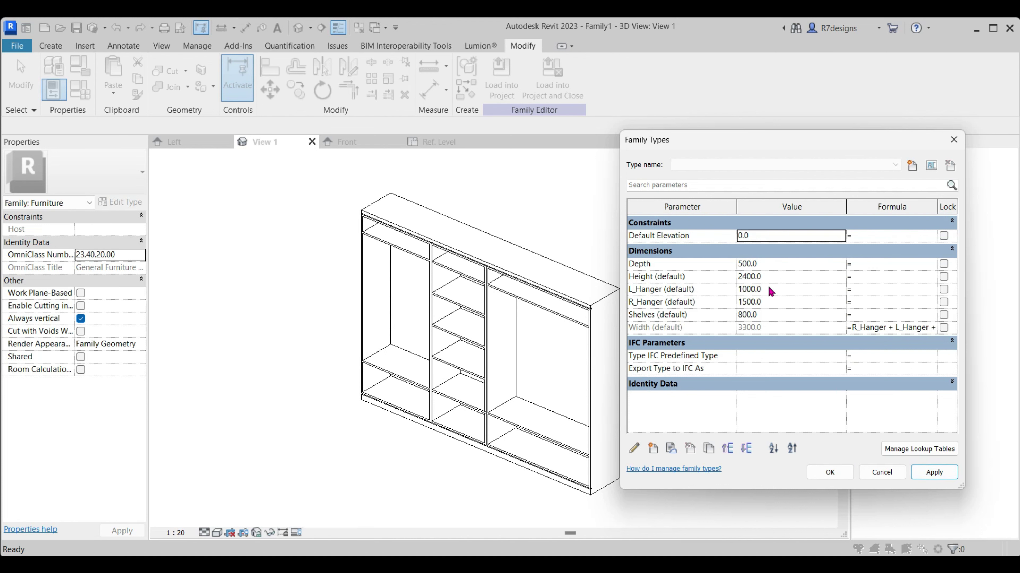
click(770, 278)
text(2000)
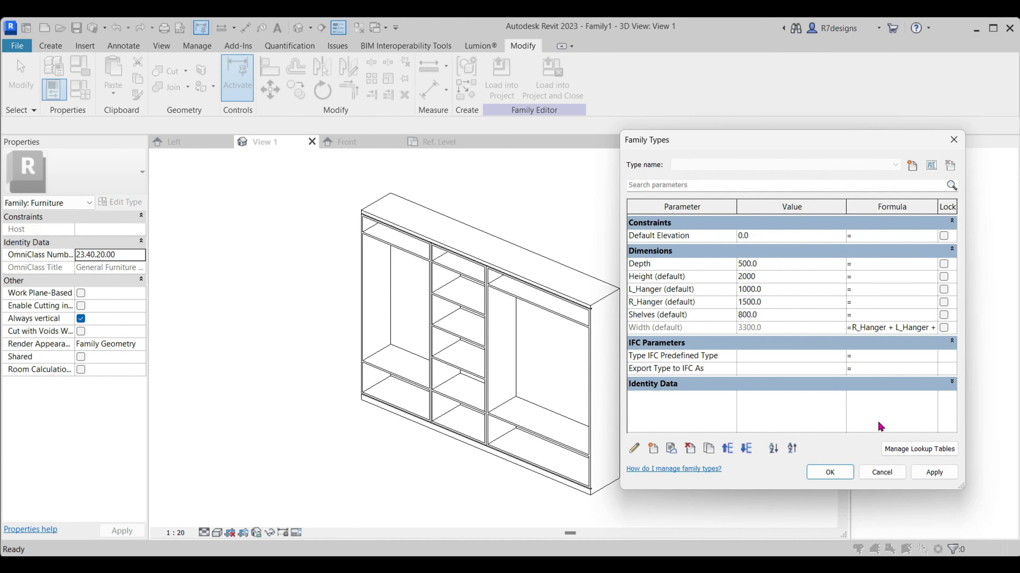
click(923, 472)
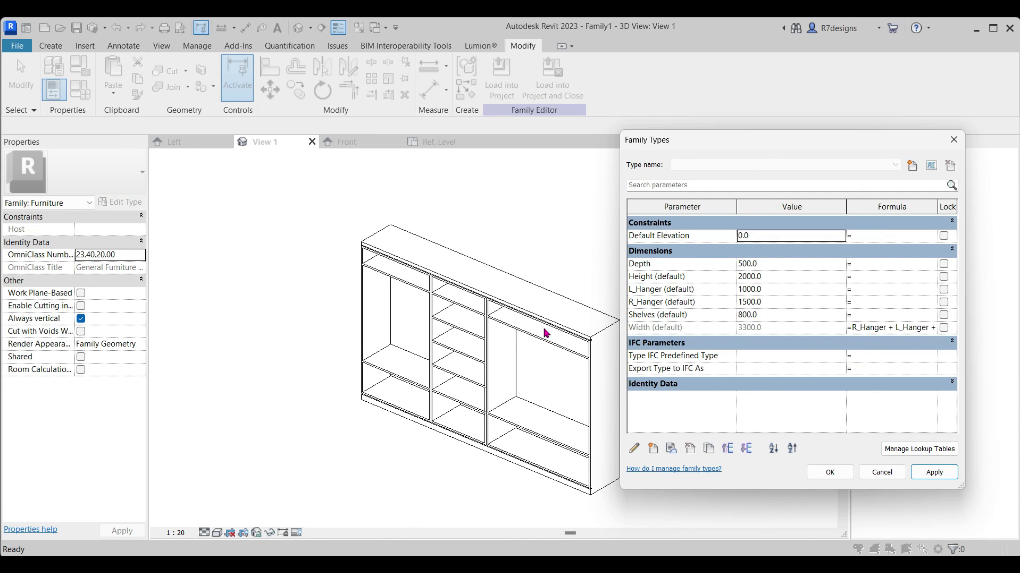
click(838, 468)
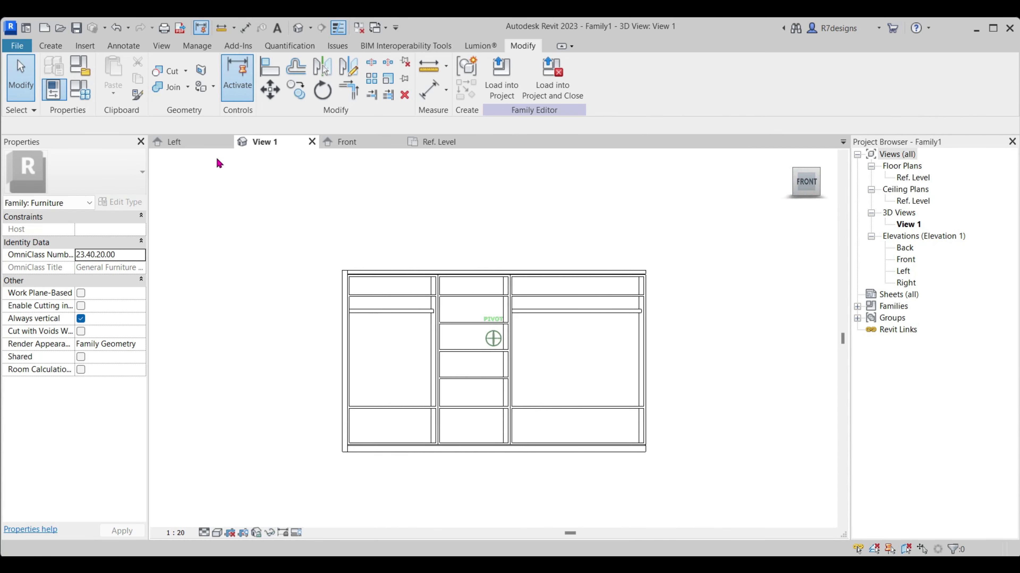
Restore Height (default) to 2500 and orbit to review the taller wardrobe
mouse_move(216, 157)
shift+middle_down()
mouse_move(294, 203)
mouse_move(306, 179)
shift+middle_up()
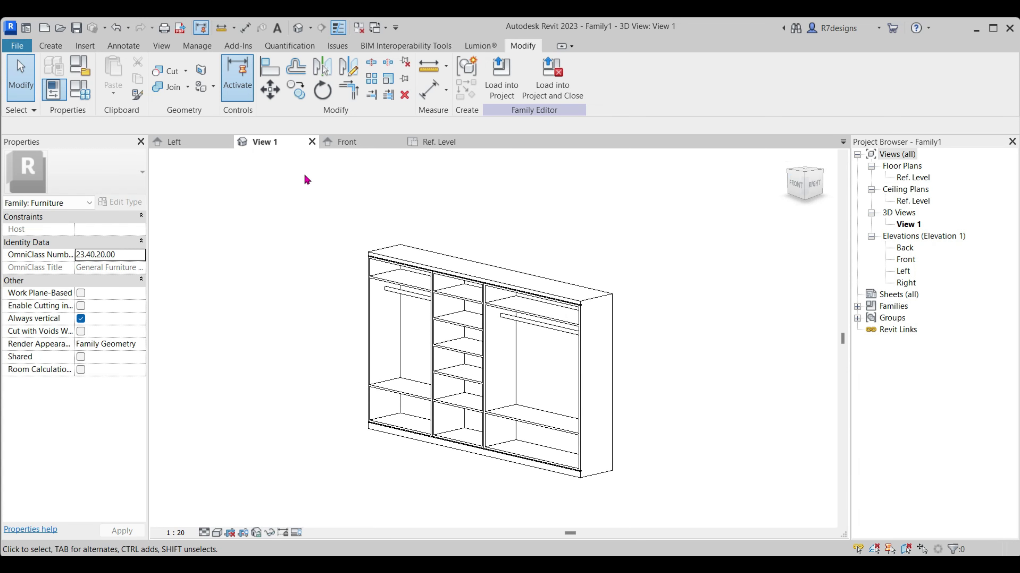
click(88, 98)
click(781, 280)
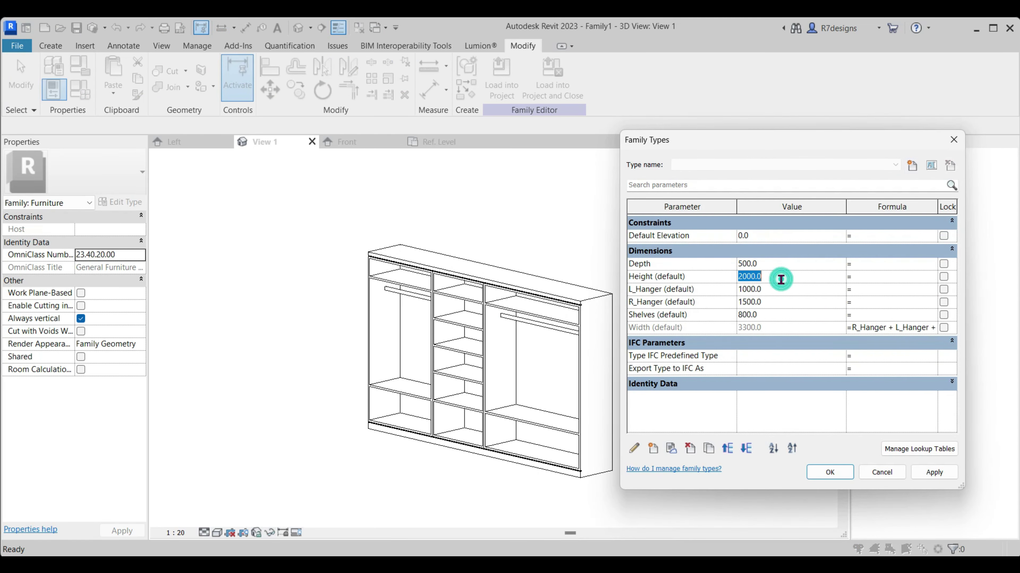
click(925, 474)
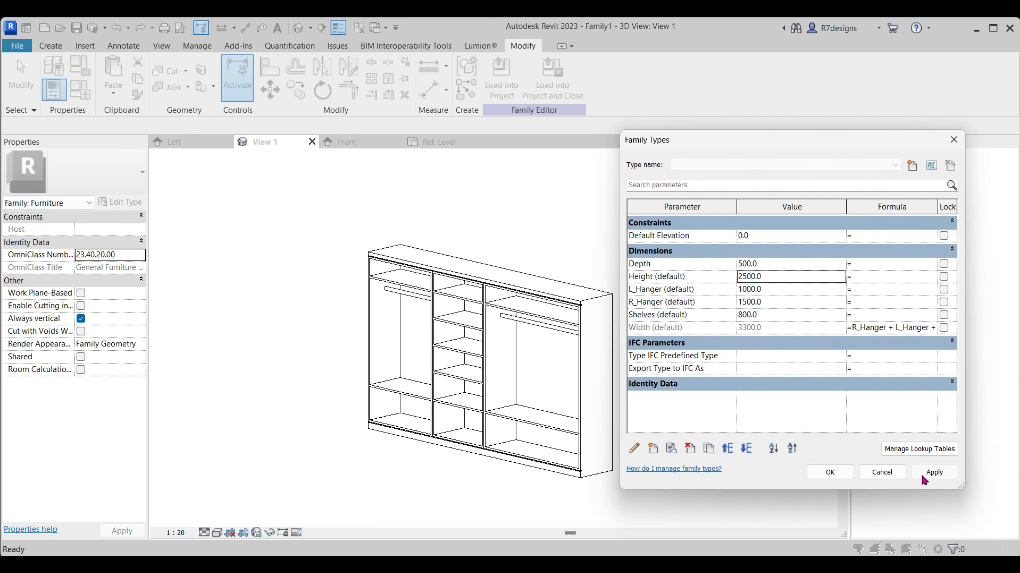
click(835, 473)
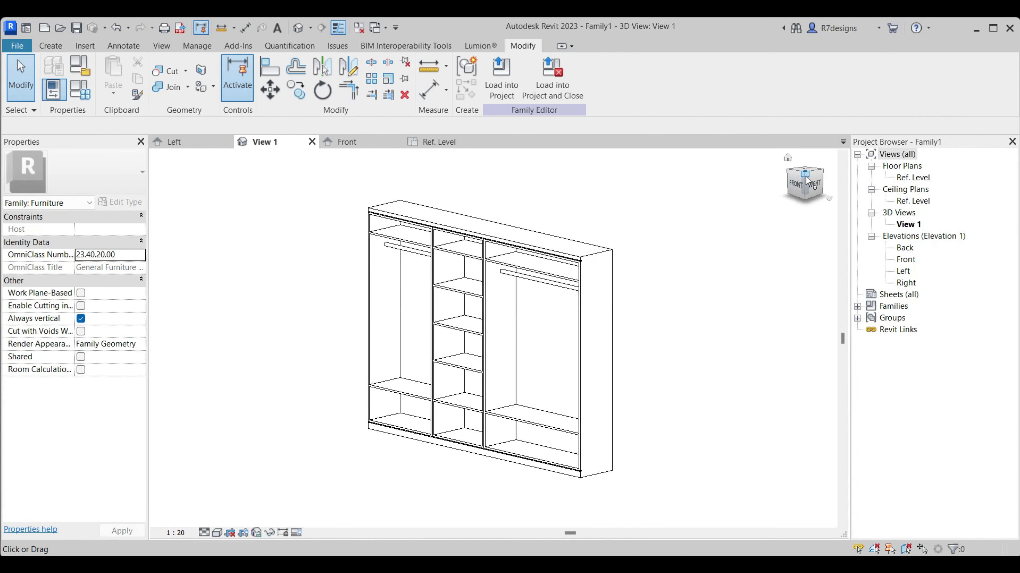
mouse_move(808, 181)
mouse_down()
mouse_move(817, 172)
mouse_move(806, 180)
mouse_up()
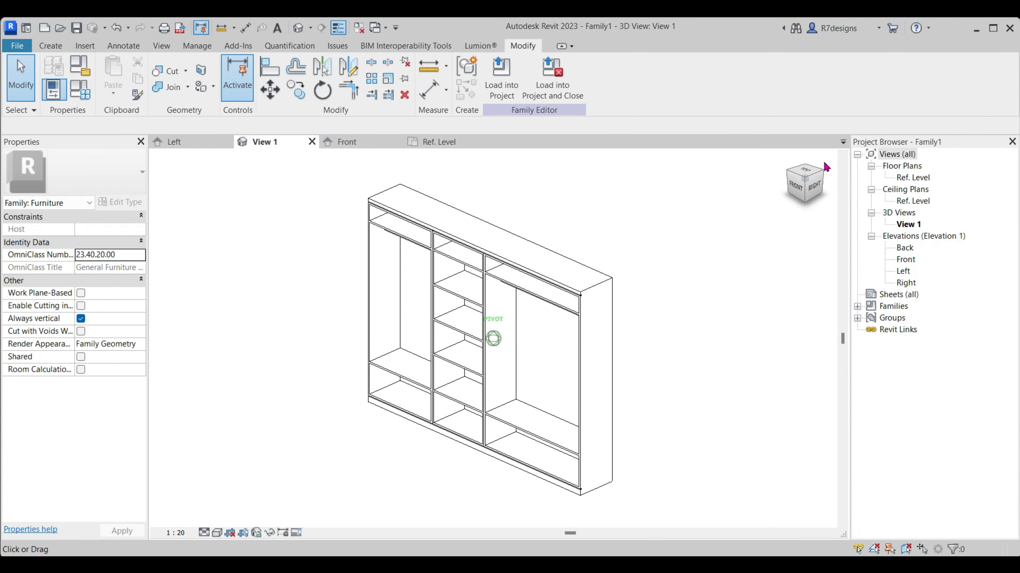
Review the wardrobe from front angles in 3D, then go to the Ref. Level plan
click(807, 180)
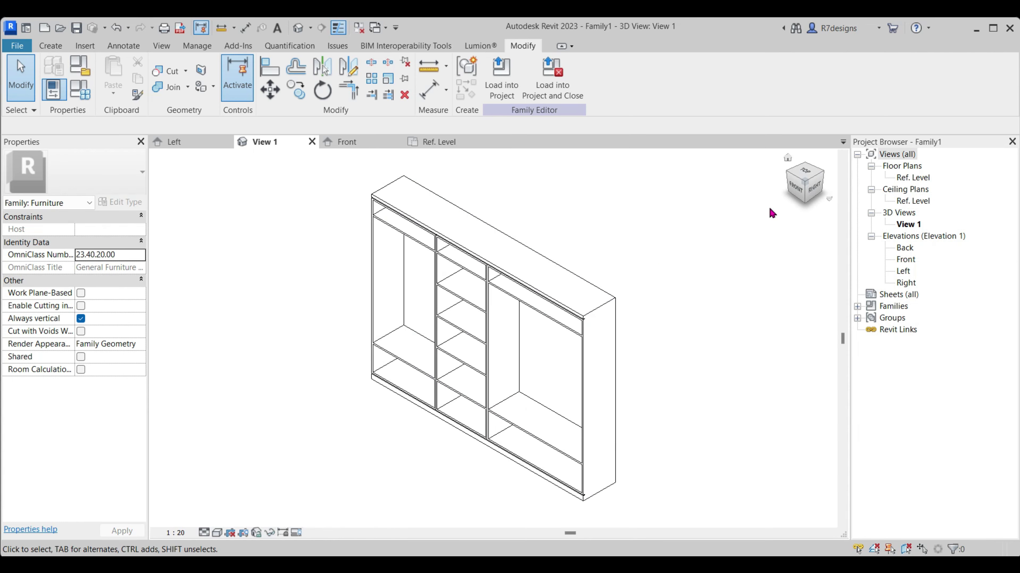
click(799, 191)
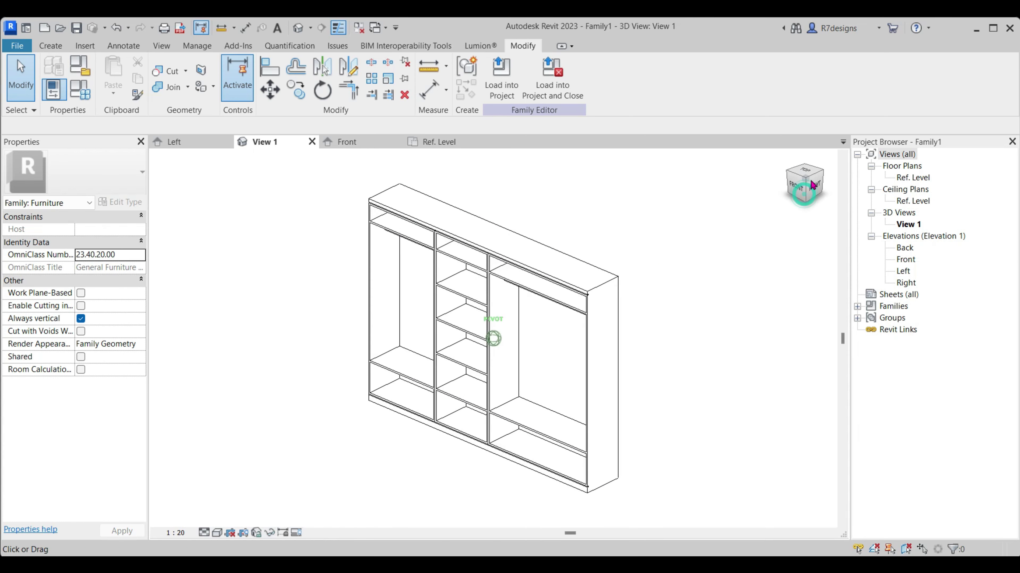
shift+middle_drag(216, 174, 287, 185)
scroll(403, 305, up, 3)
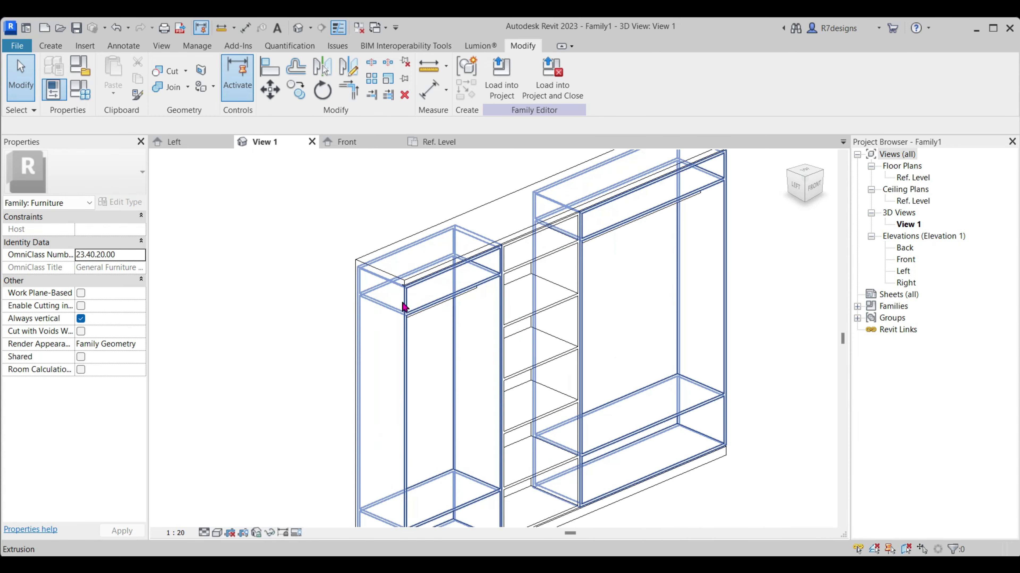
scroll(404, 307, up, 2)
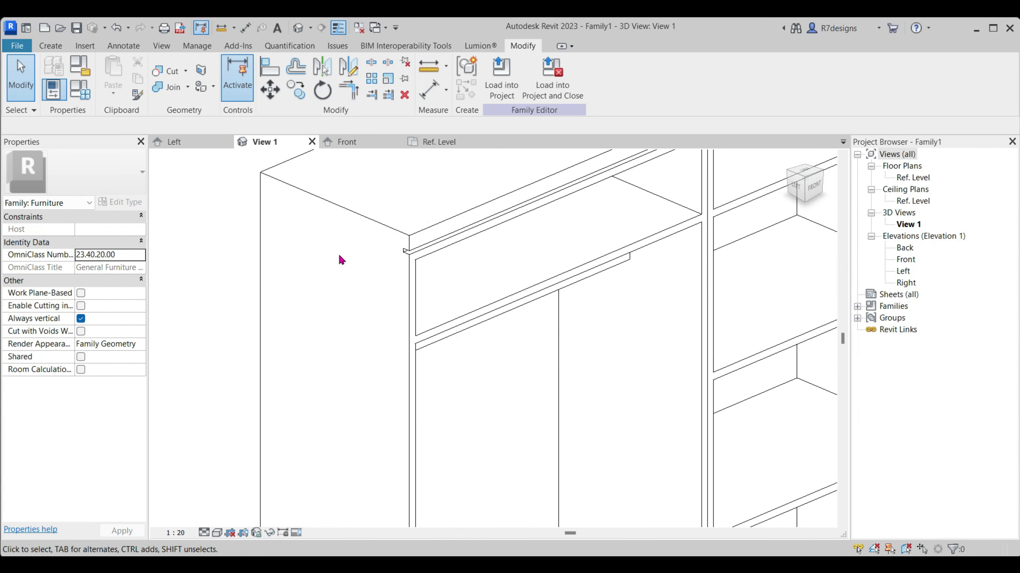
click(457, 143)
scroll(380, 391, up, 4)
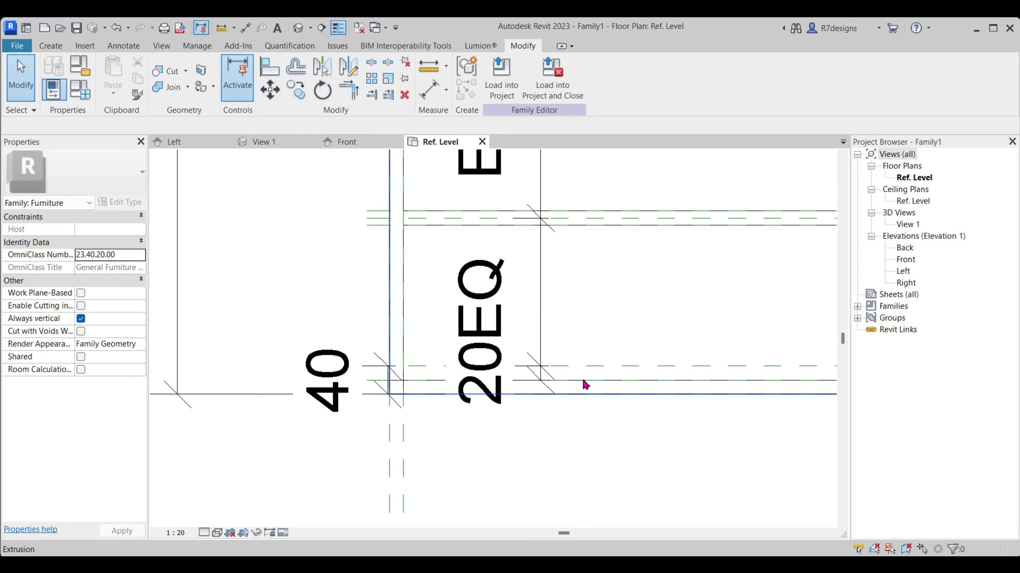
scroll(302, 372, down, 4)
scroll(505, 353, up, 3)
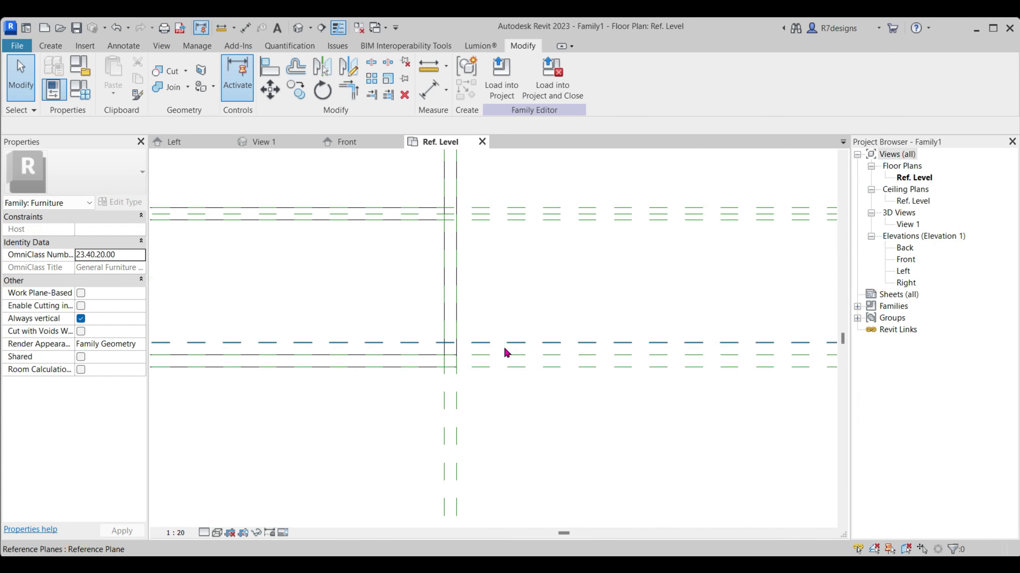
scroll(461, 366, up, 2)
Copy a reference plane in Ref. Level to a new offset position
click(459, 361)
key(c)
key(o)
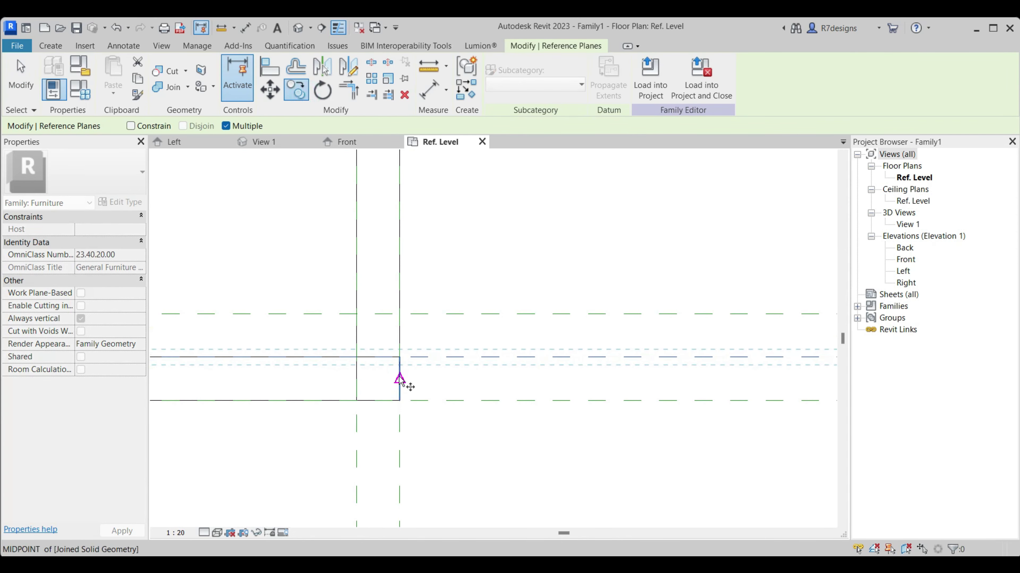
click(400, 357)
click(400, 378)
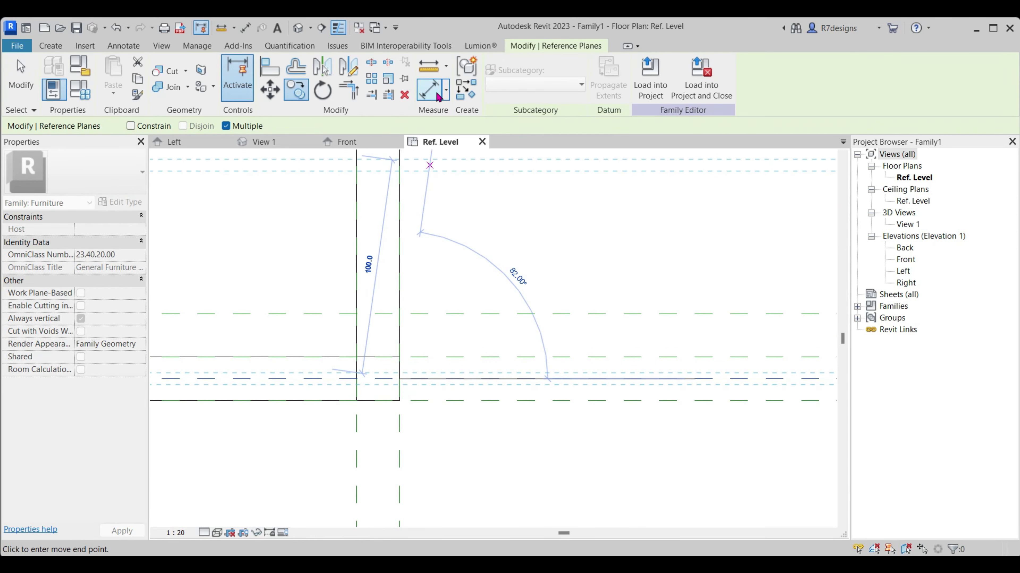
Dimension the copied reference plane 10 from the original
key(d)
key(i)
click(563, 359)
click(554, 378)
scroll(535, 455, down, 5)
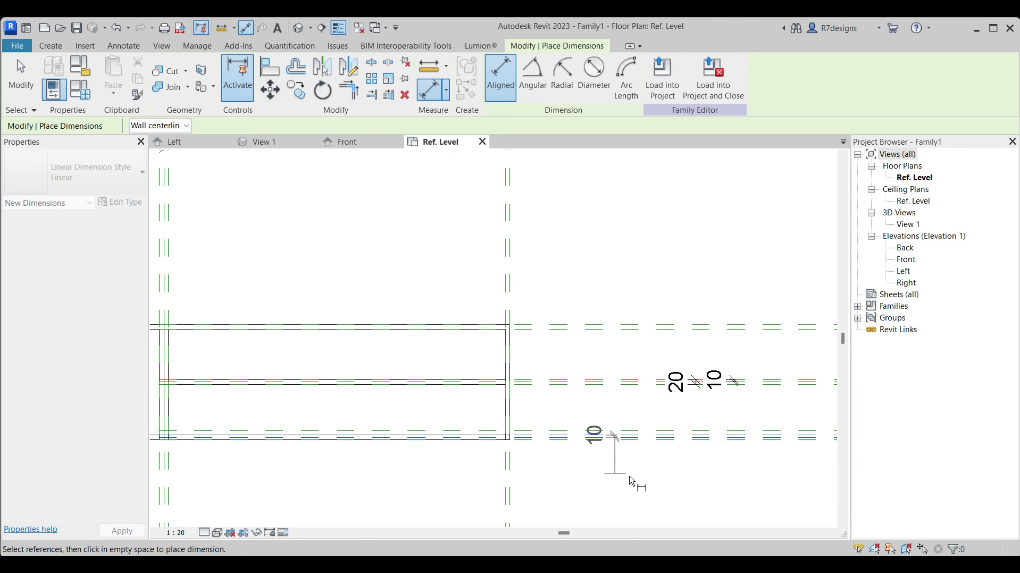
click(732, 478)
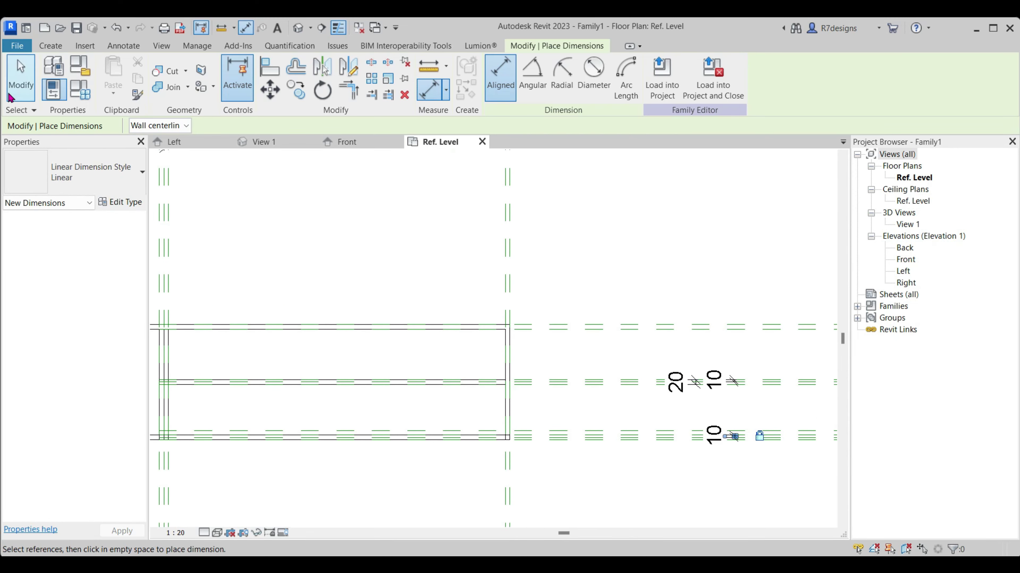
click(21, 79)
In Left elevation, start a solid extrusion and sketch a small rectangle at the plane intersection
click(176, 142)
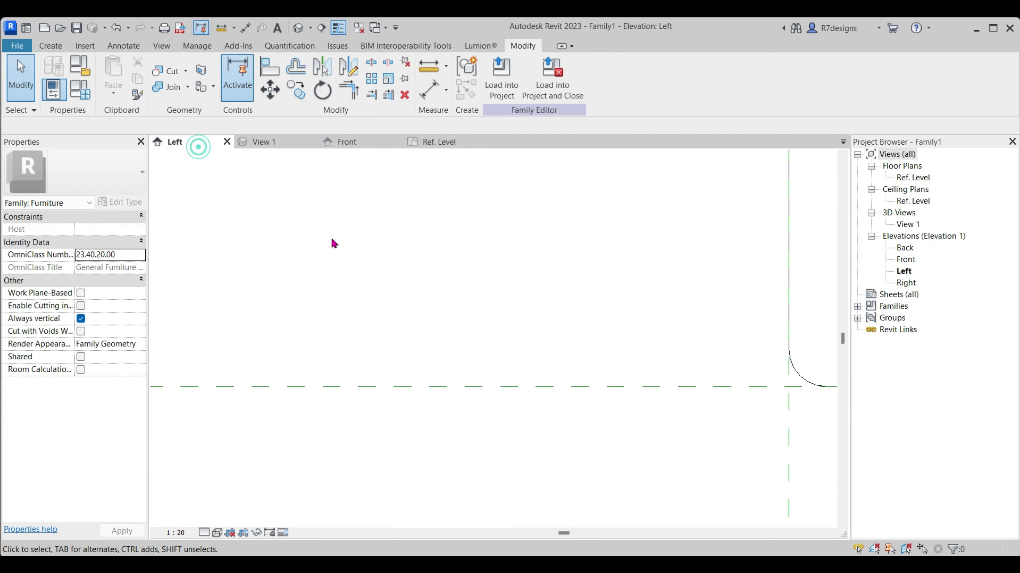
scroll(333, 241, down, 3)
scroll(451, 348, down, 3)
scroll(482, 301, up, 2)
scroll(508, 265, up, 3)
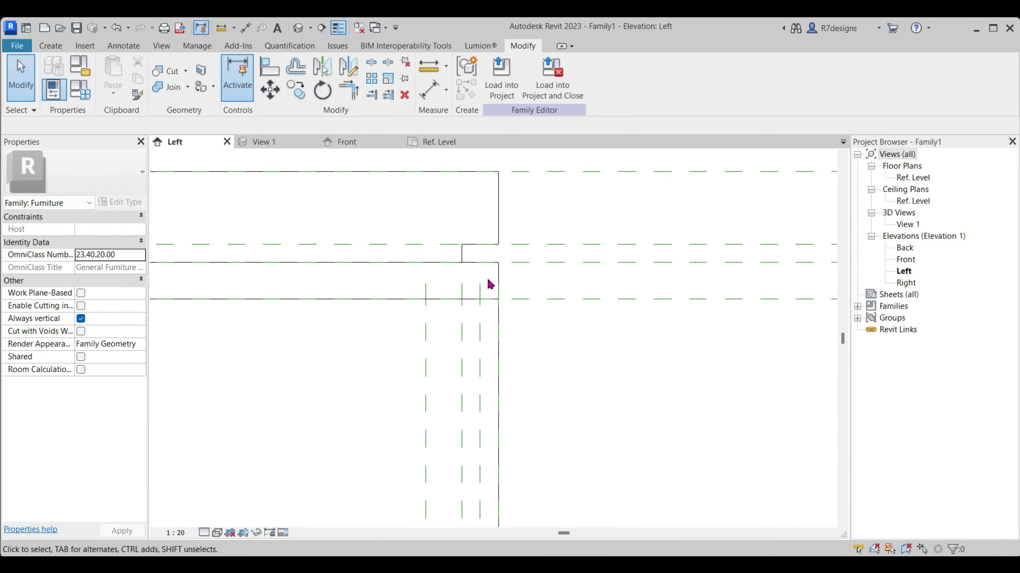
click(47, 44)
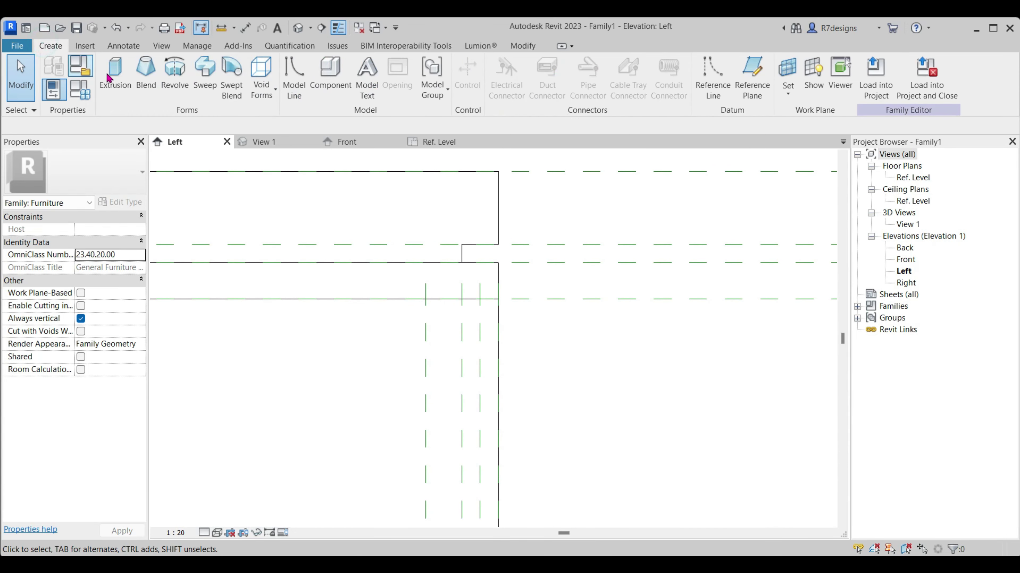
click(113, 78)
click(537, 65)
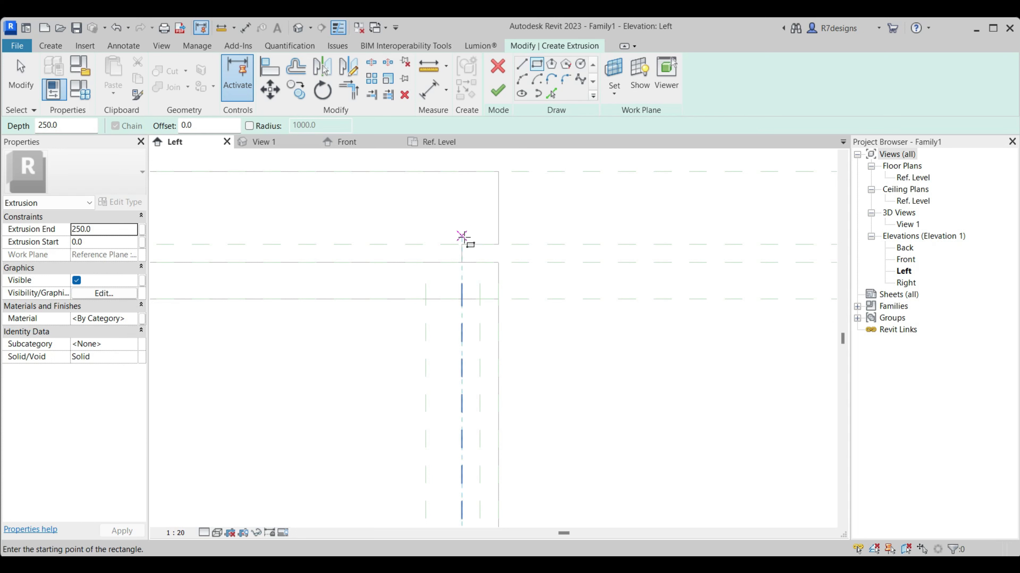
click(462, 244)
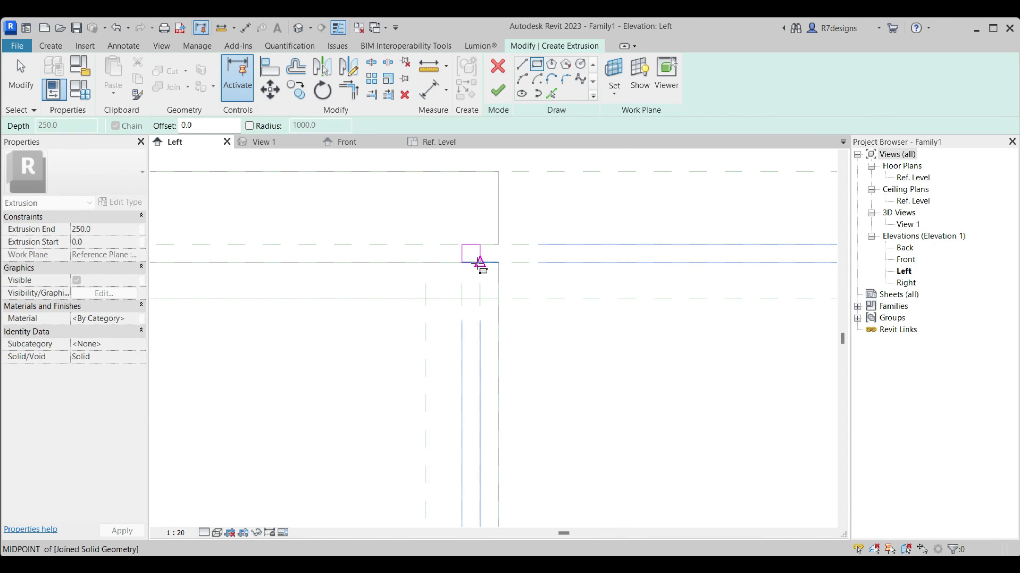
click(480, 263)
scroll(461, 249, up, 3)
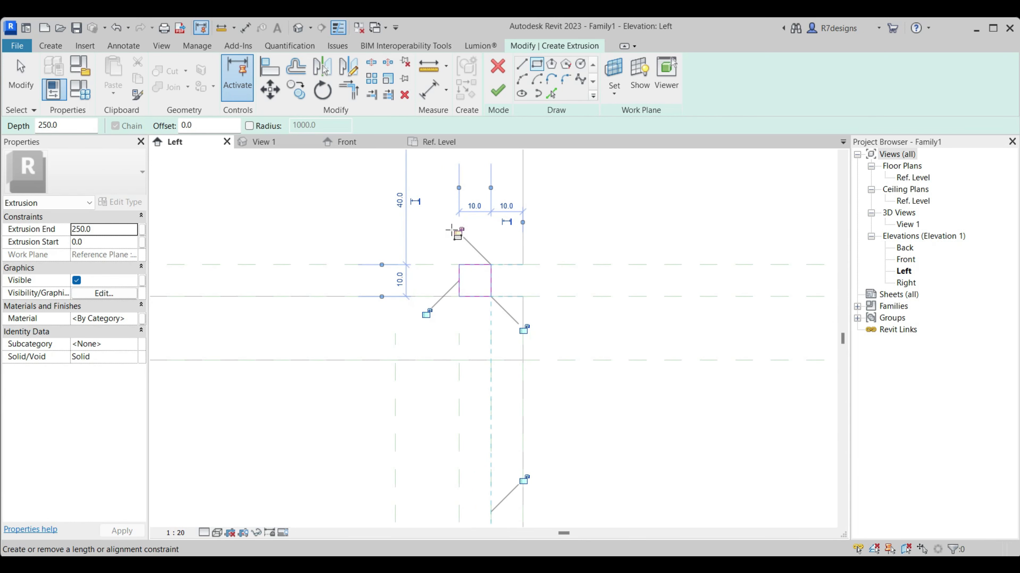
Align and lock the rectangle's edges to the surrounding reference planes
click(280, 72)
click(362, 264)
click(473, 265)
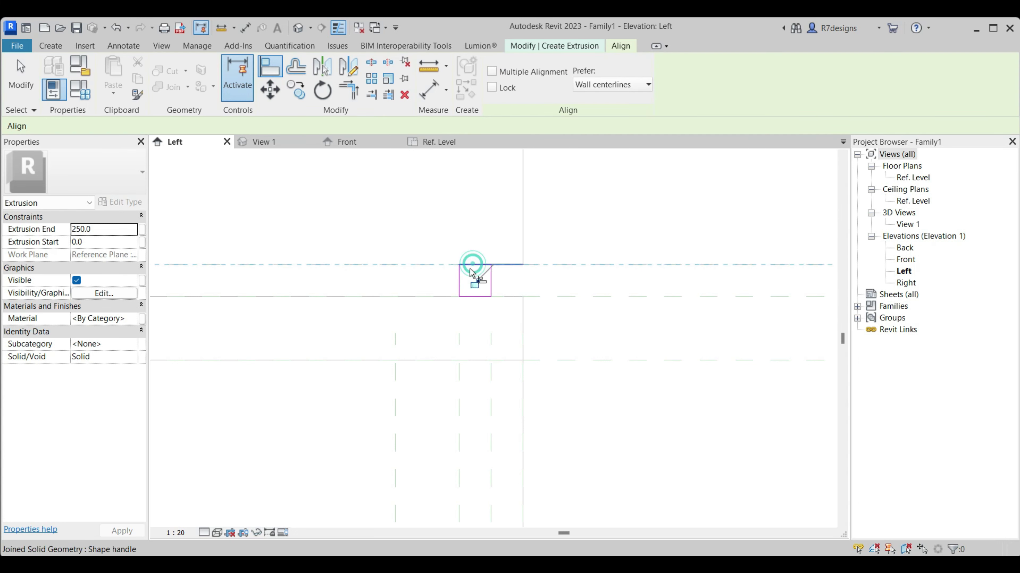
click(474, 283)
click(491, 429)
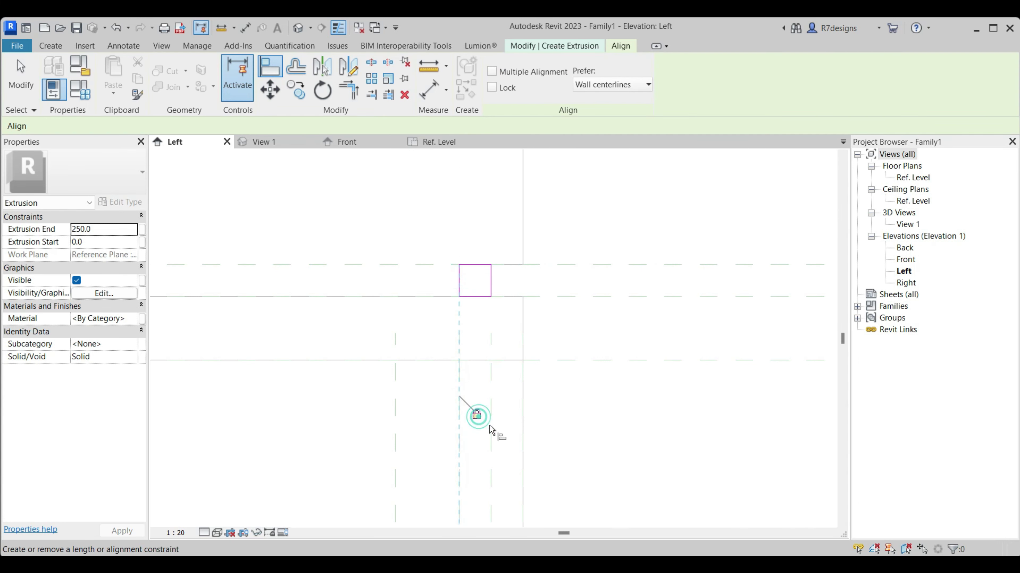
click(490, 289)
click(588, 296)
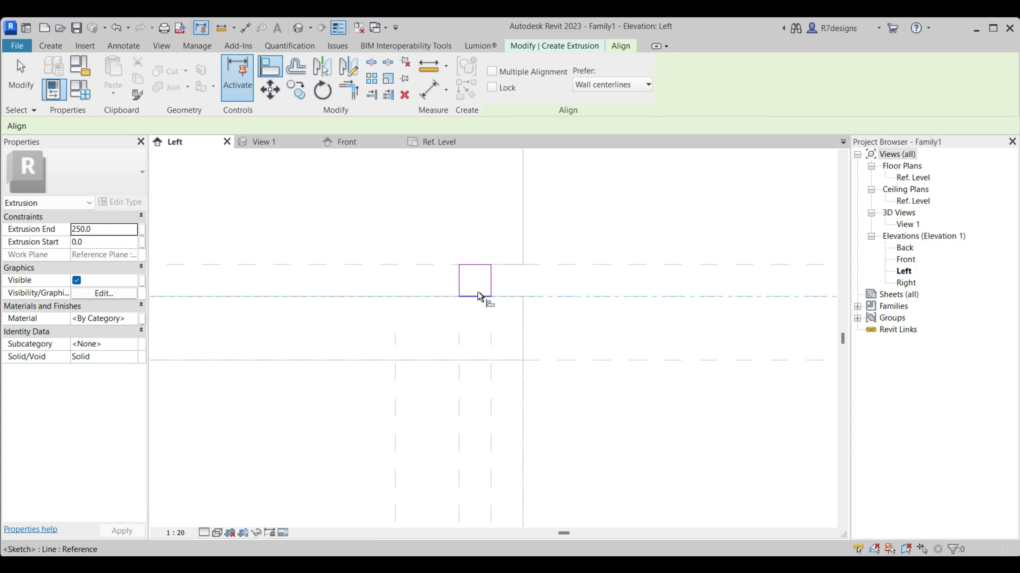
key(Escape)
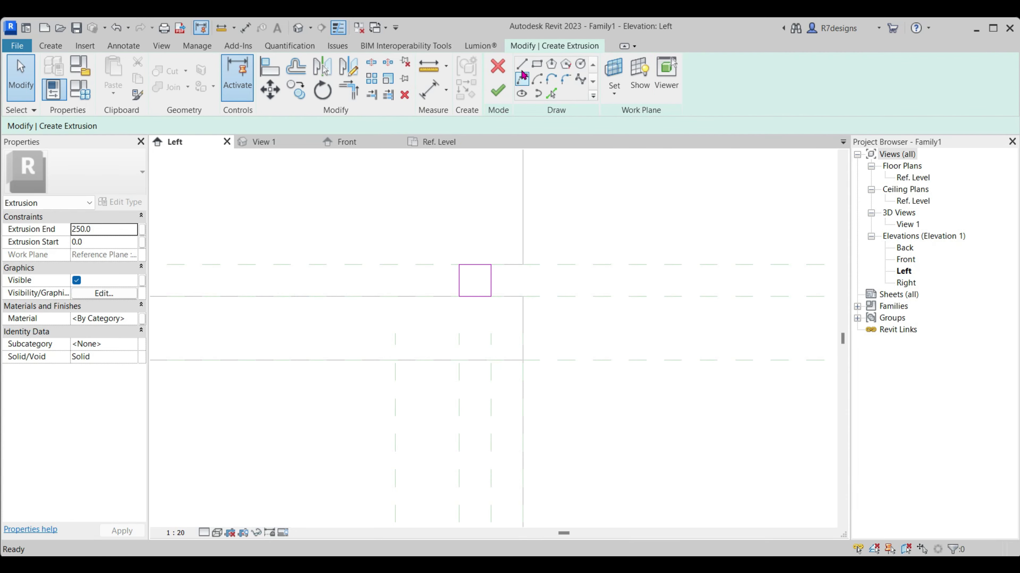
Draw the rectangle between the reference planes and finish the 250-deep extrusion
click(537, 64)
scroll(521, 261, up, 5)
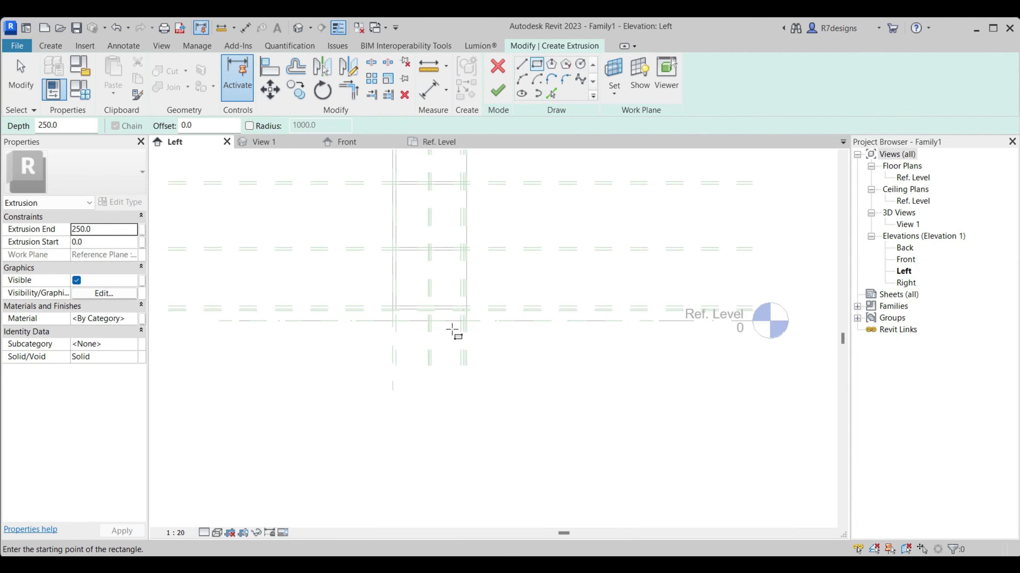
scroll(473, 295, up, 2)
scroll(473, 293, up, 2)
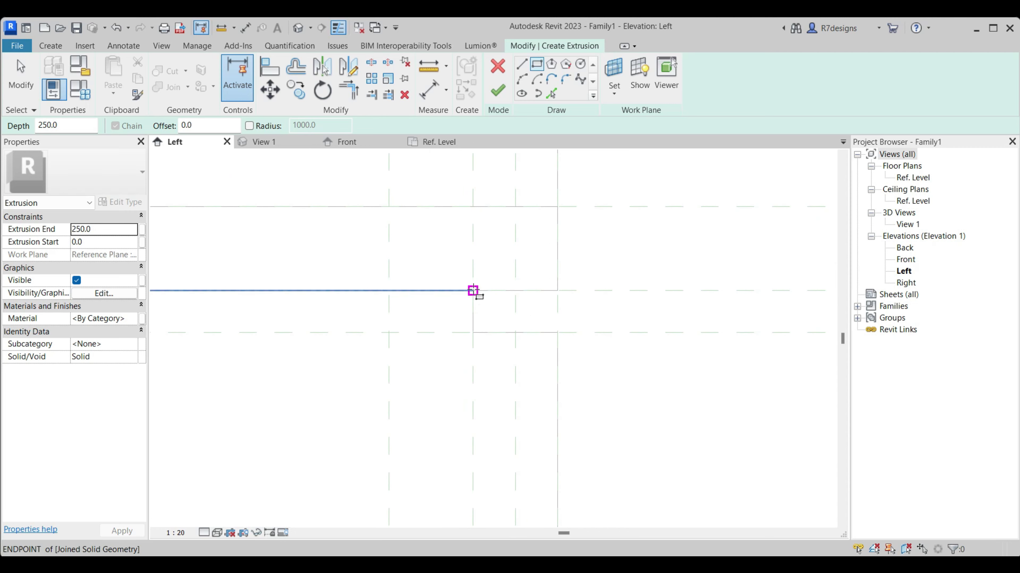
click(515, 290)
click(473, 333)
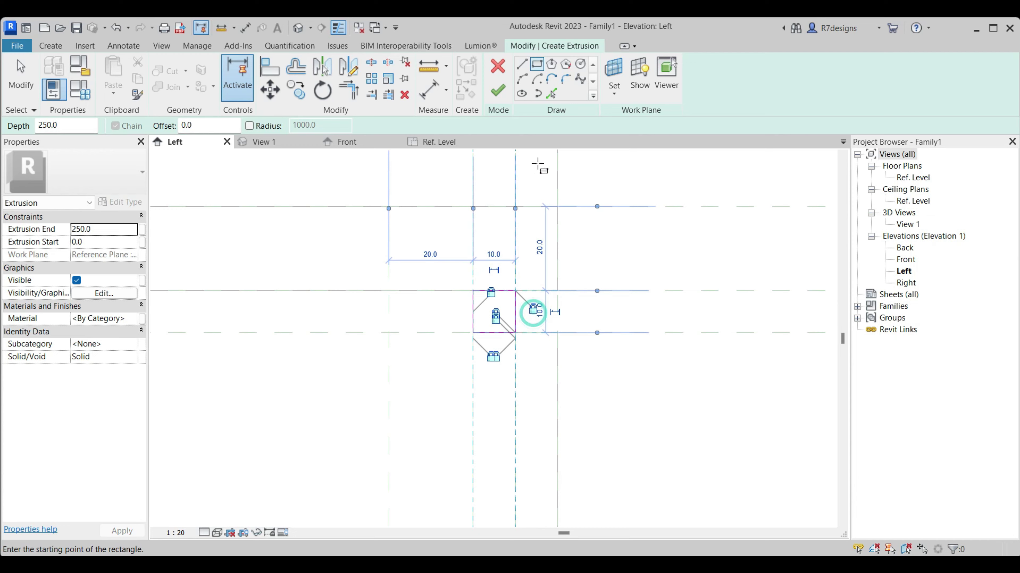
click(497, 91)
click(615, 181)
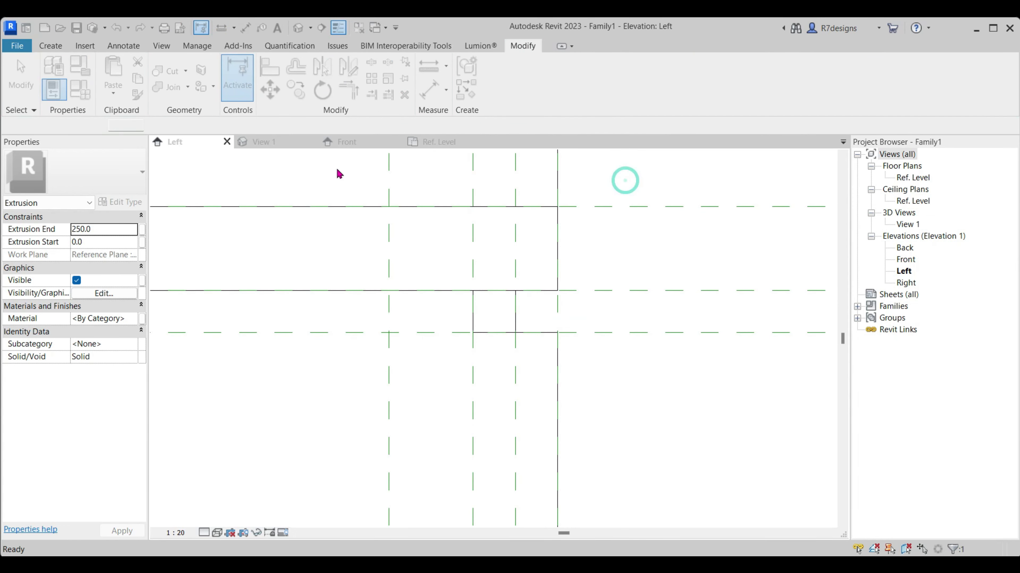
click(355, 146)
In Front view, drag the extrusion ends to -3300 and 0 for a 3300 rail
scroll(412, 312, down, 2)
scroll(465, 216, up, 4)
scroll(477, 201, up, 1)
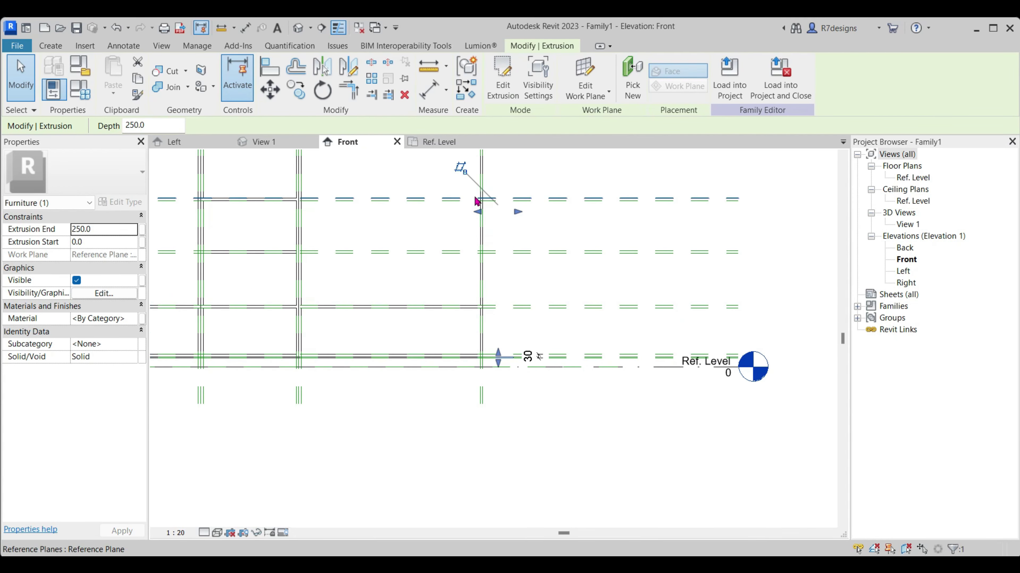
mouse_move(474, 213)
mouse_down()
mouse_move(527, 225)
mouse_move(633, 291)
mouse_up()
scroll(302, 221, up, 3)
scroll(303, 221, up, 2)
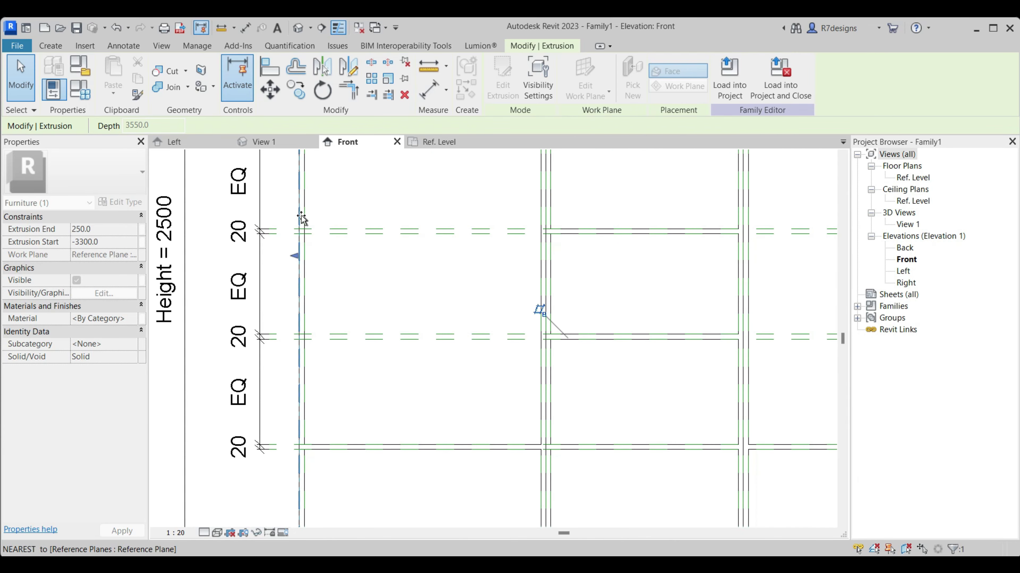
scroll(671, 319, down, 3)
scroll(576, 273, up, 3)
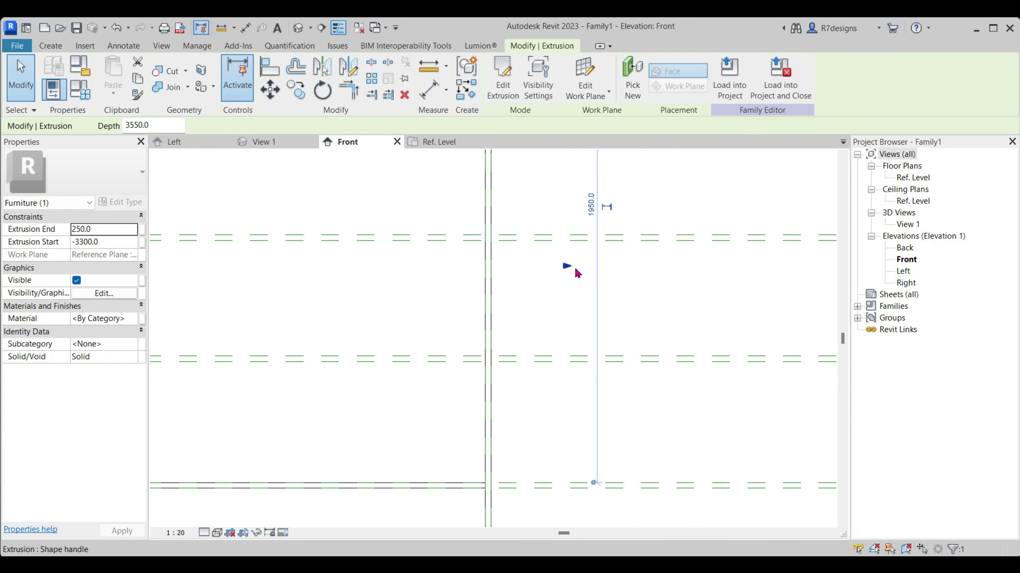
drag(568, 266, 496, 267)
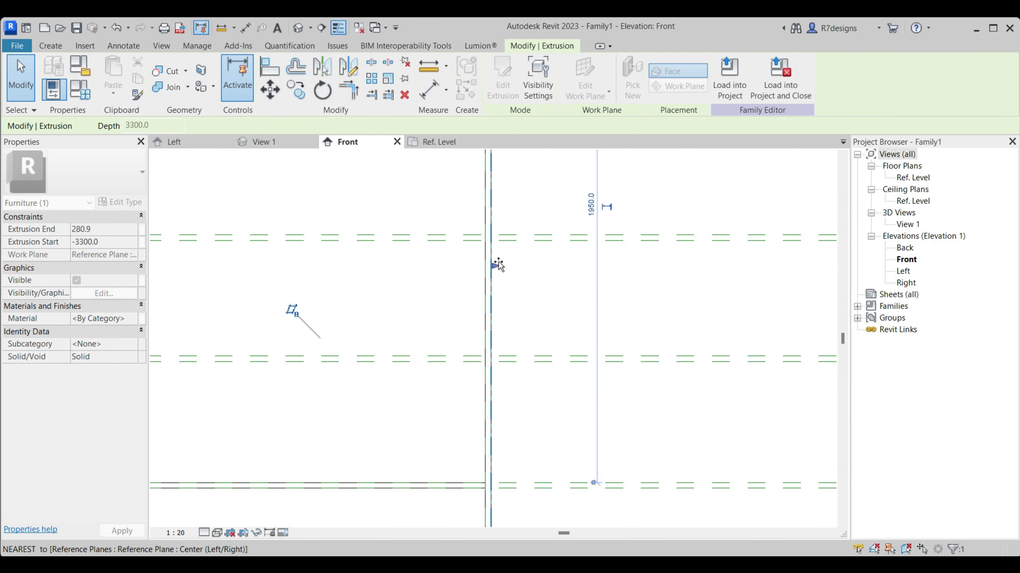
click(609, 317)
In 3D, link the rail's Material to a new Aluminium family parameter
click(263, 142)
scroll(400, 250, up, 3)
scroll(409, 257, up, 2)
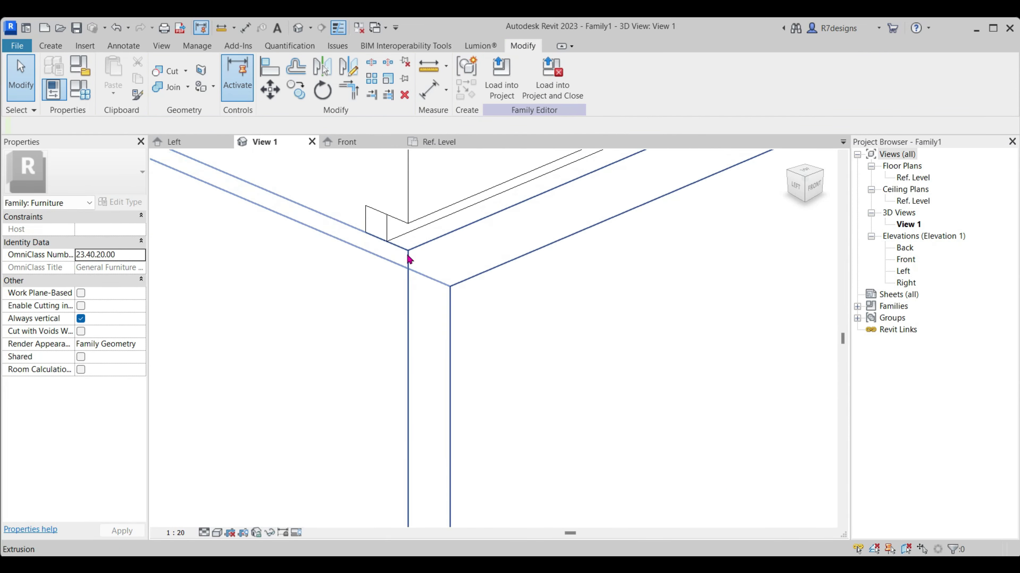
scroll(548, 282, down, 2)
scroll(548, 277, up, 2)
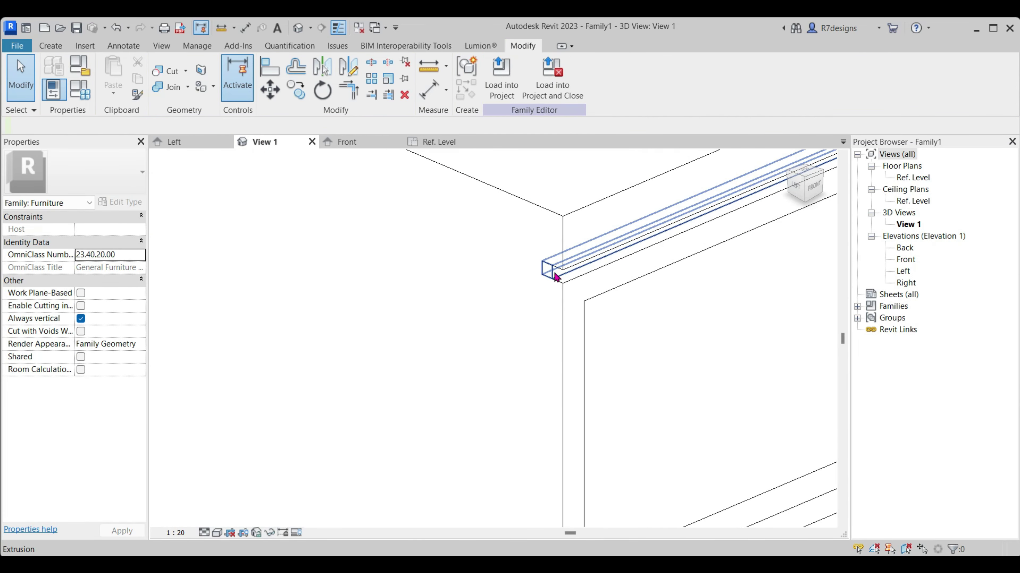
click(552, 270)
click(142, 320)
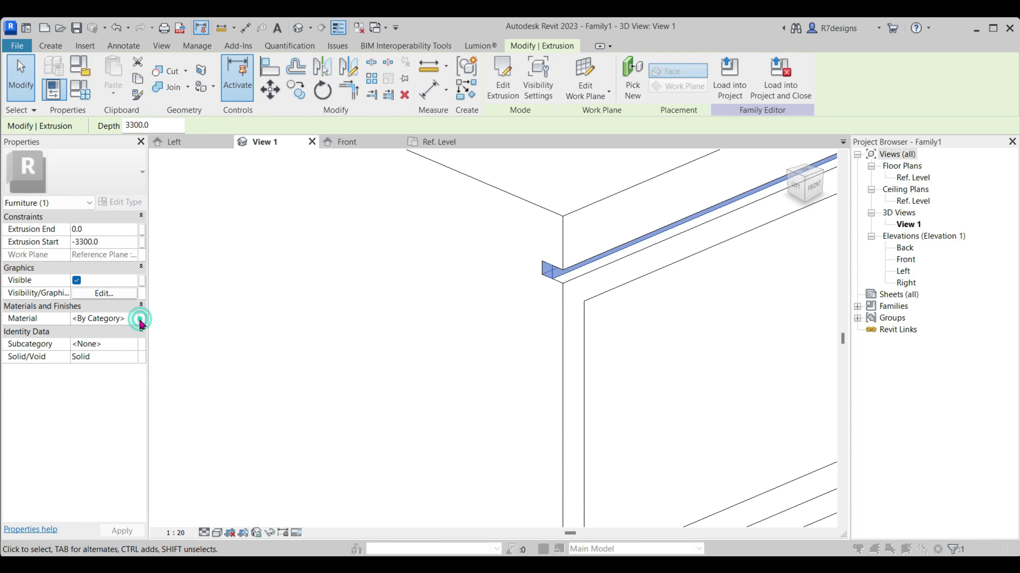
click(424, 368)
text(Alu)
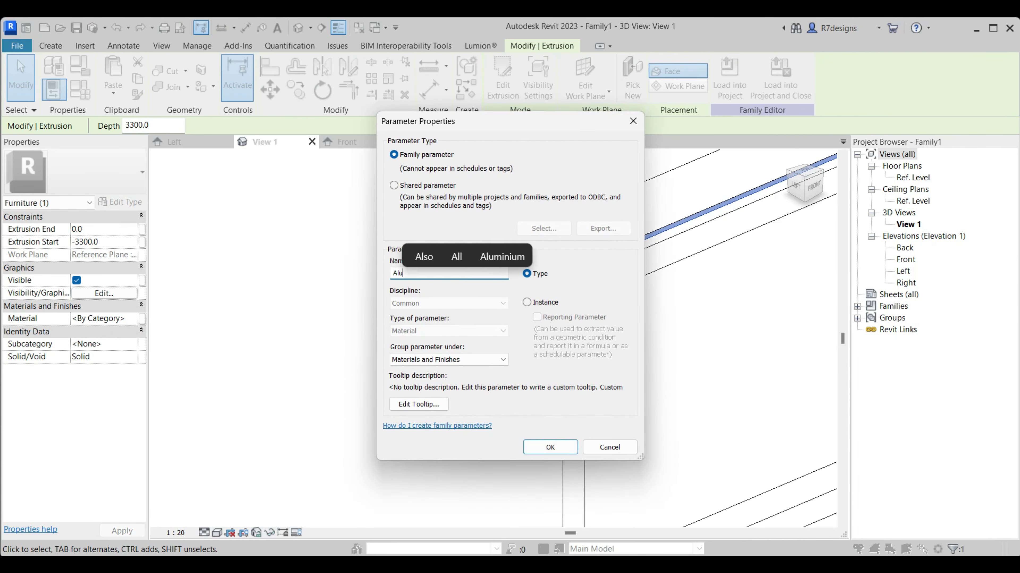
click(439, 255)
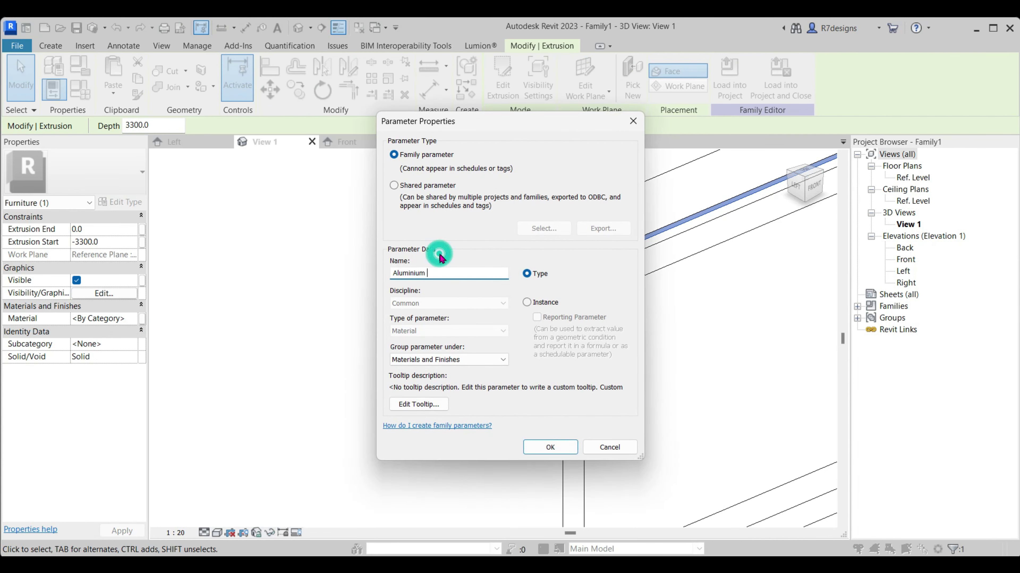
click(550, 448)
click(530, 405)
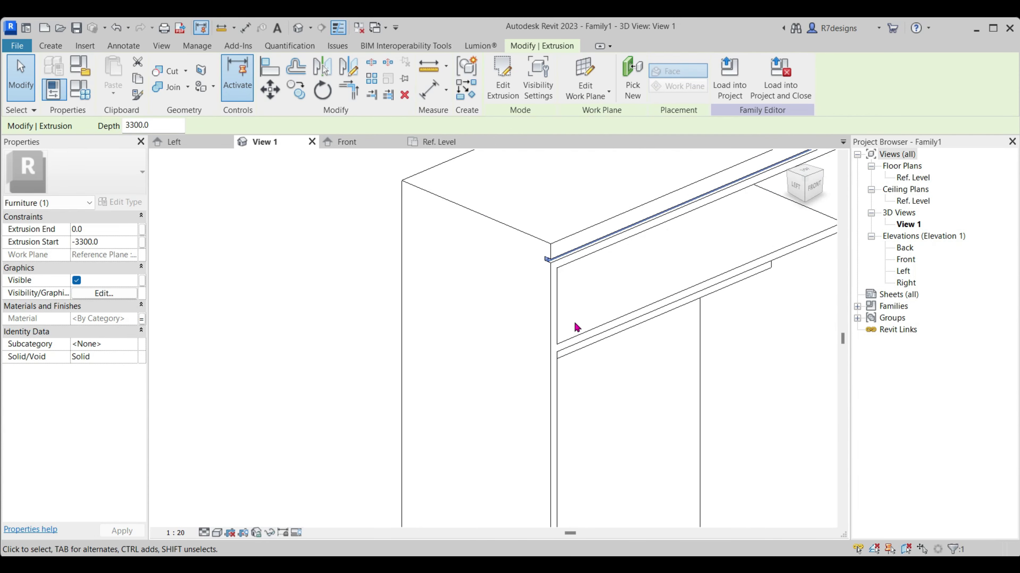
Associate the second bar extrusion's Material with the Aluminium parameter
click(585, 361)
click(141, 321)
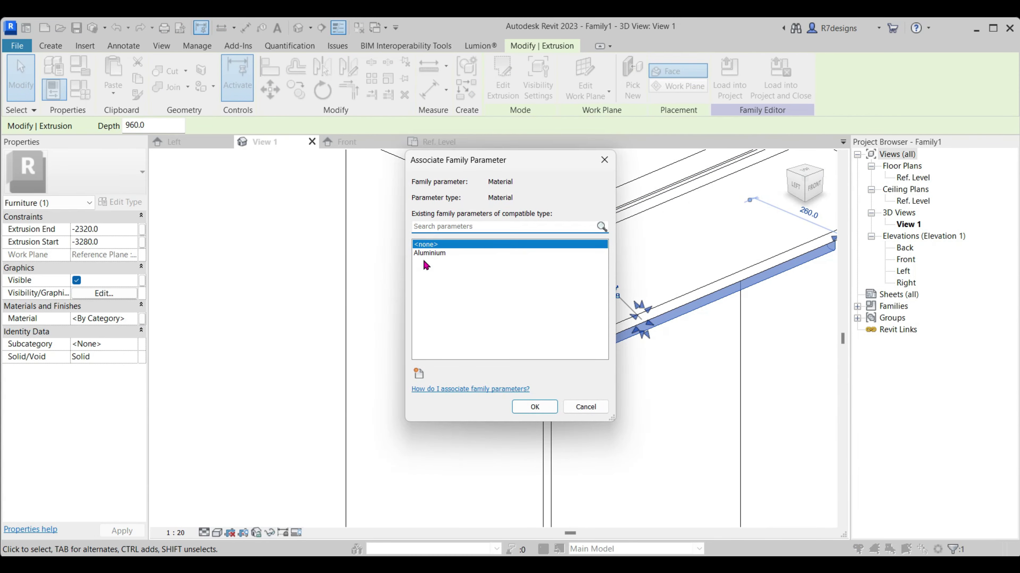
click(426, 254)
click(534, 408)
scroll(533, 430, down, 5)
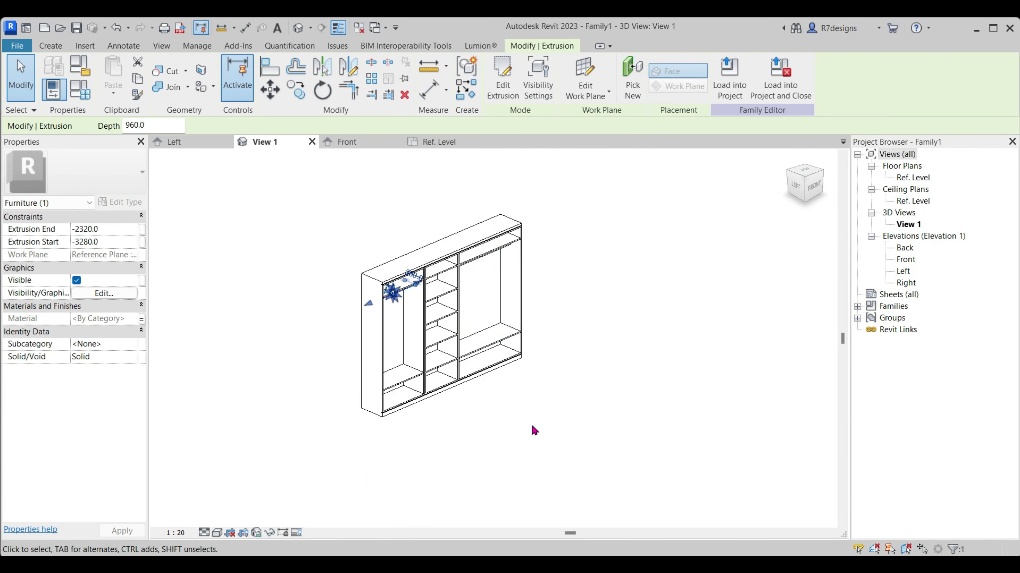
click(532, 431)
scroll(389, 358, up, 5)
scroll(591, 429, down, 2)
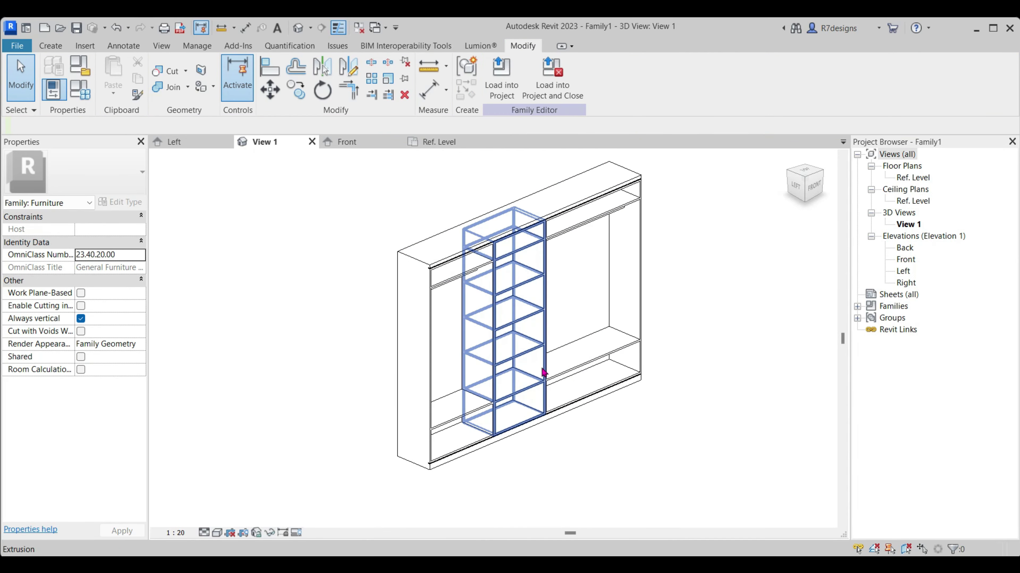
Link the left side panel's Material to a new Wood material parameter
click(642, 229)
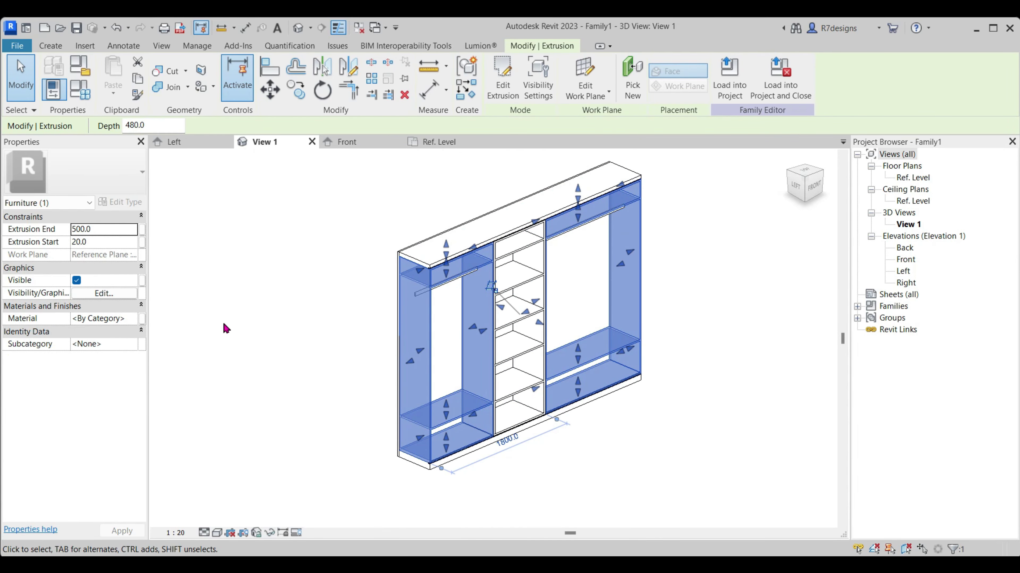
scroll(384, 253, up, 5)
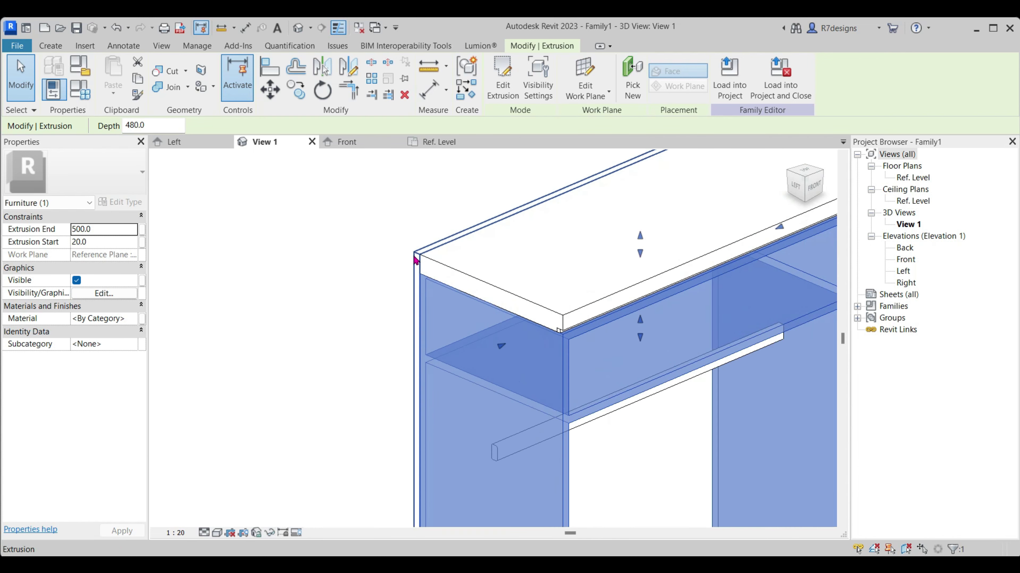
click(348, 273)
click(415, 257)
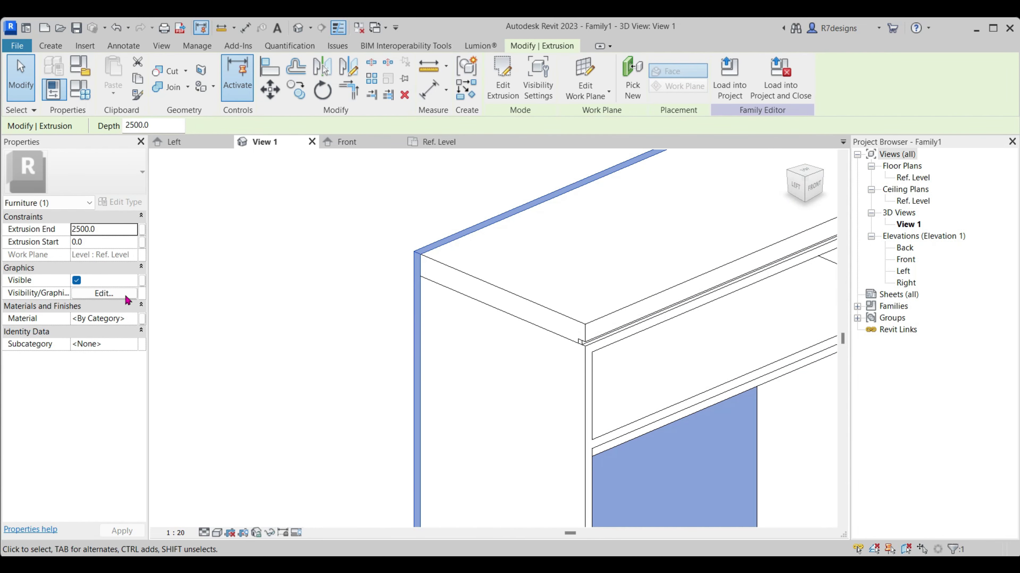
click(142, 320)
click(418, 375)
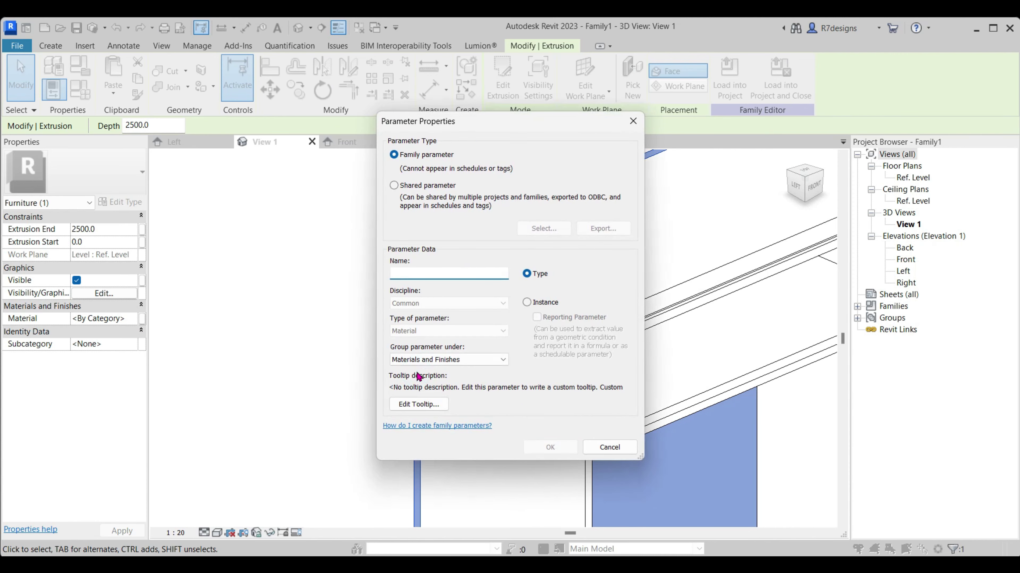
text(Wood)
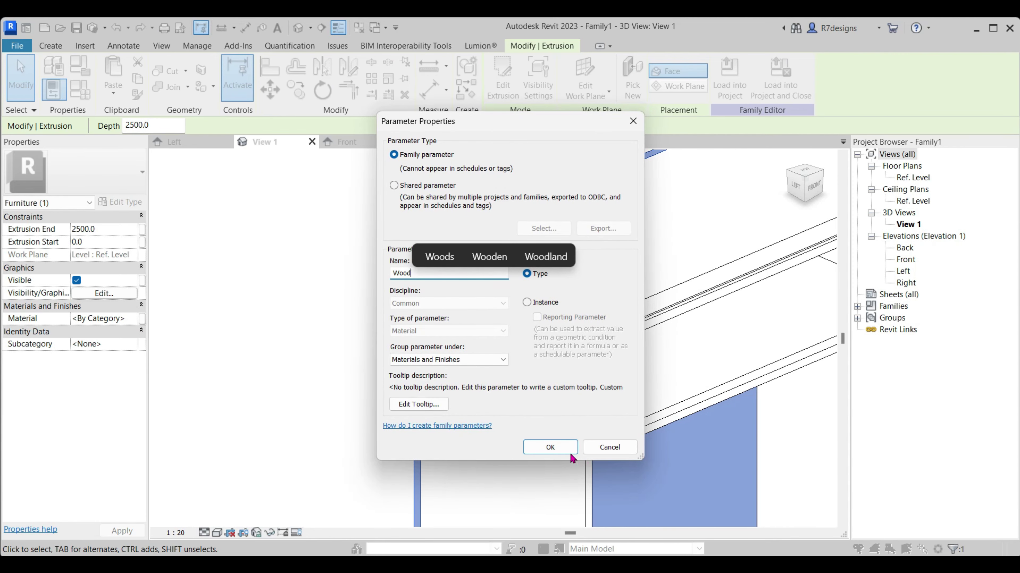
click(550, 448)
click(535, 406)
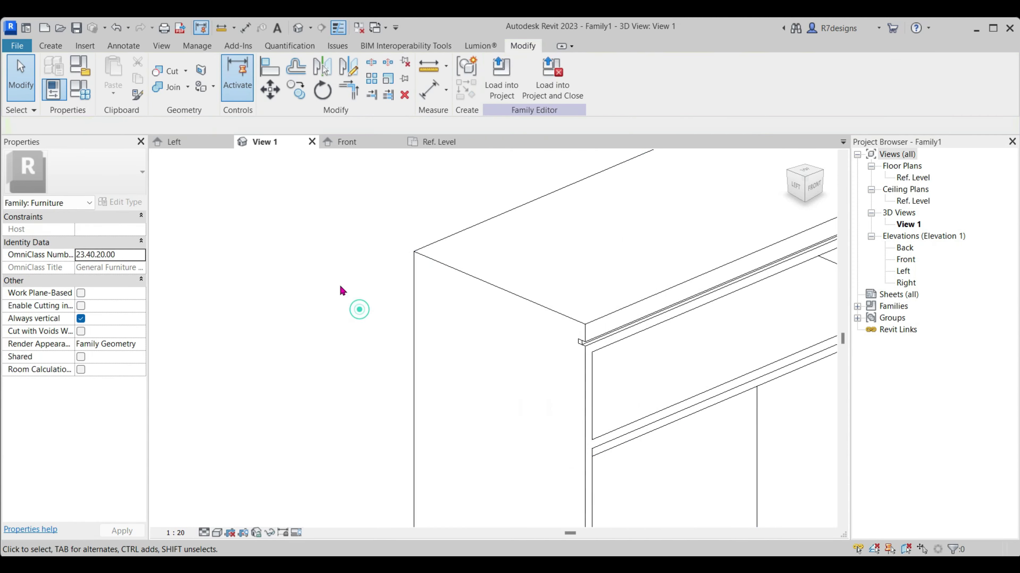
Select the middle shelving column and link its Material to a new Wood_2 parameter
click(461, 277)
scroll(302, 251, down, 2)
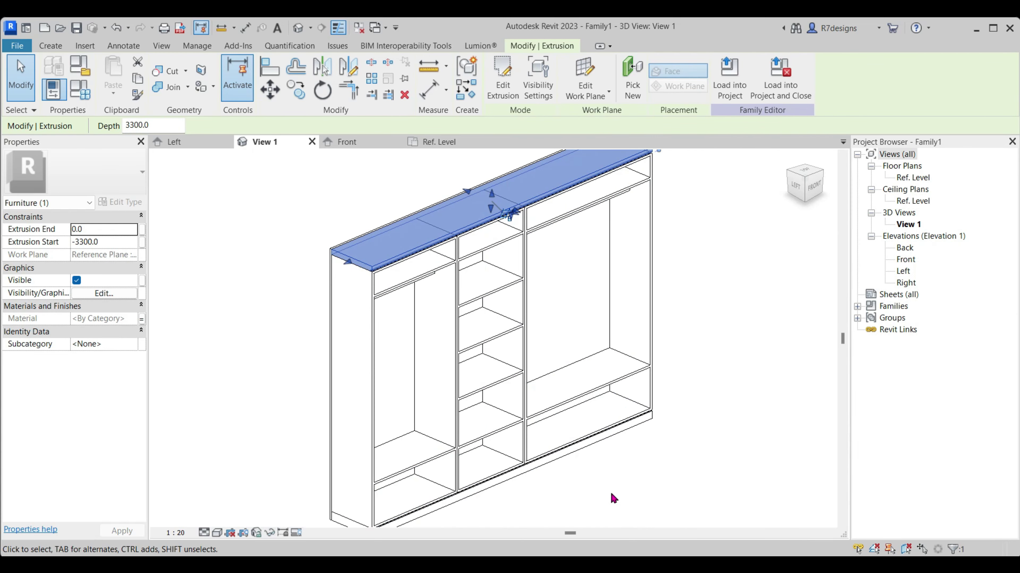
click(610, 496)
click(455, 384)
click(758, 508)
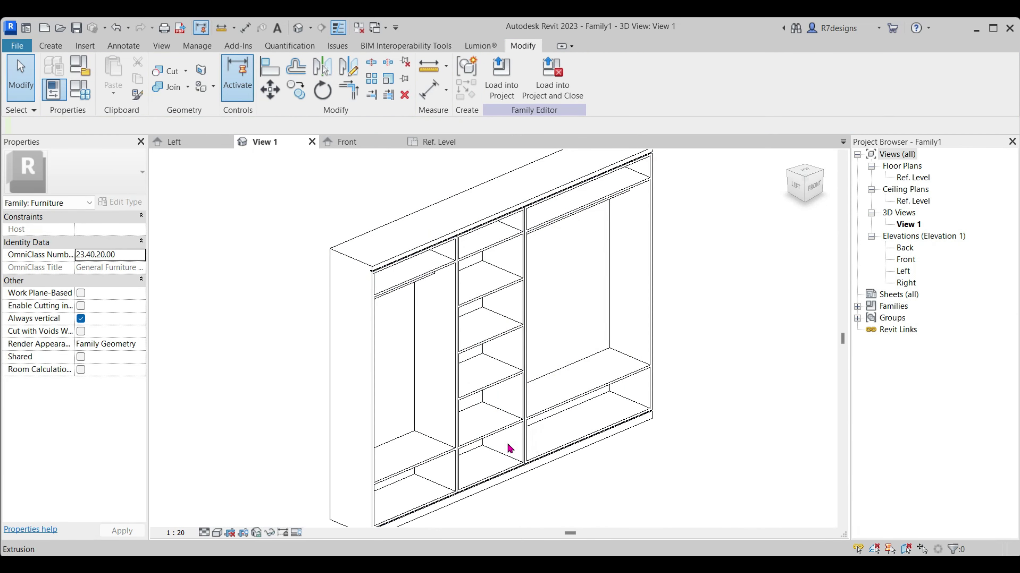
click(508, 448)
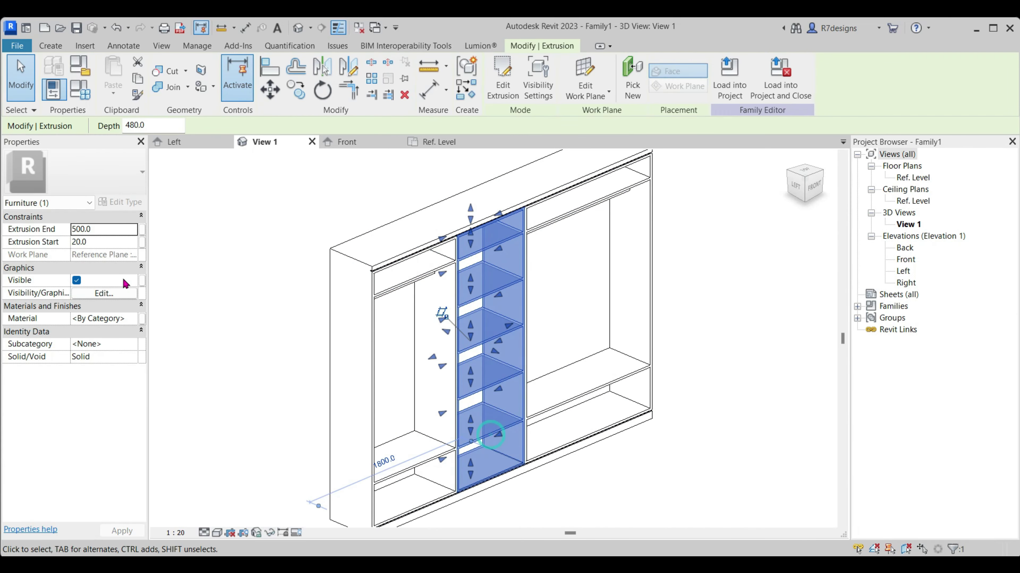
click(142, 320)
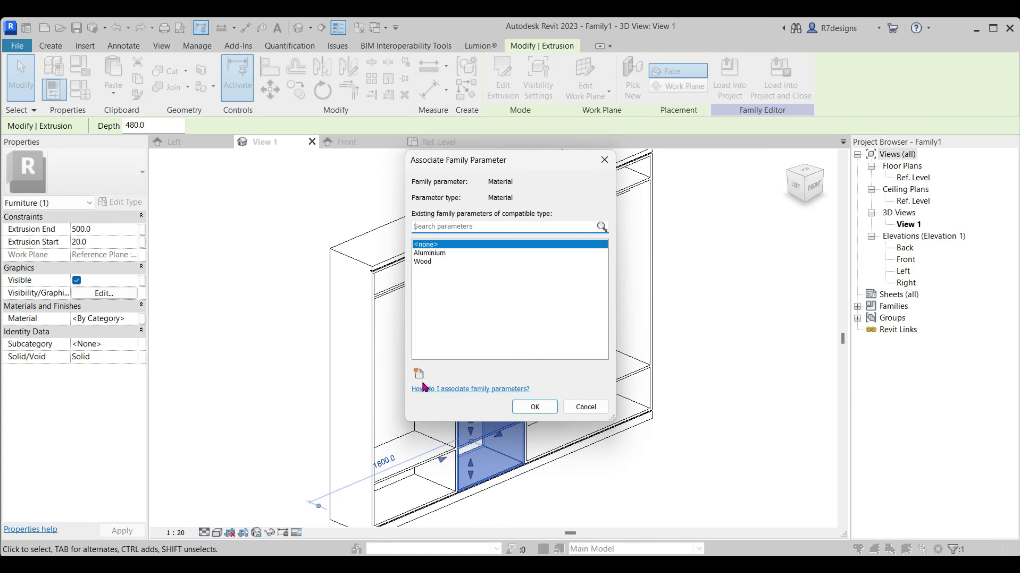
click(418, 373)
text(Wood)
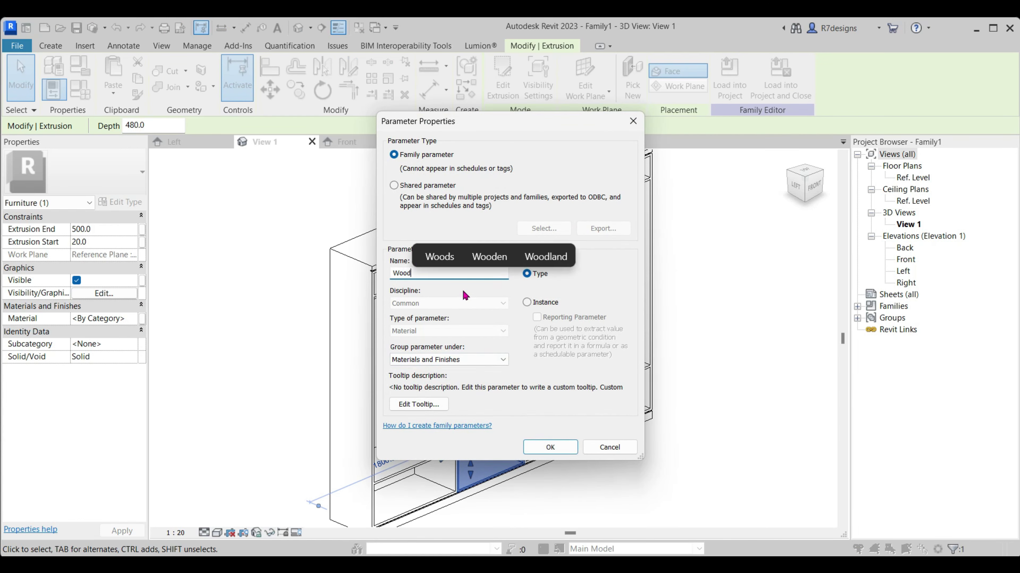
text(_2)
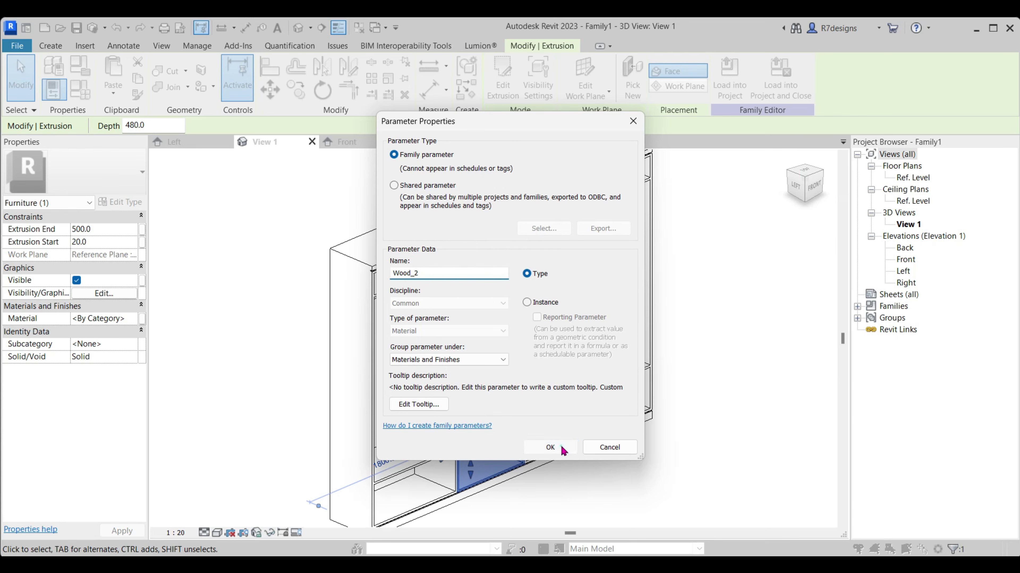
click(550, 448)
click(551, 413)
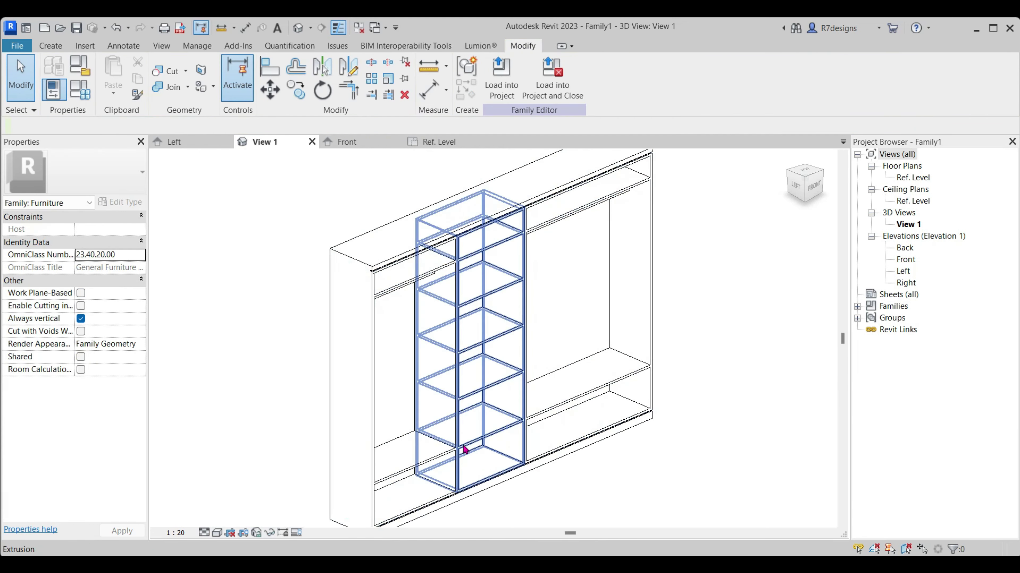
Rename the Wood material parameter to Wood_1 in Family Types
click(177, 313)
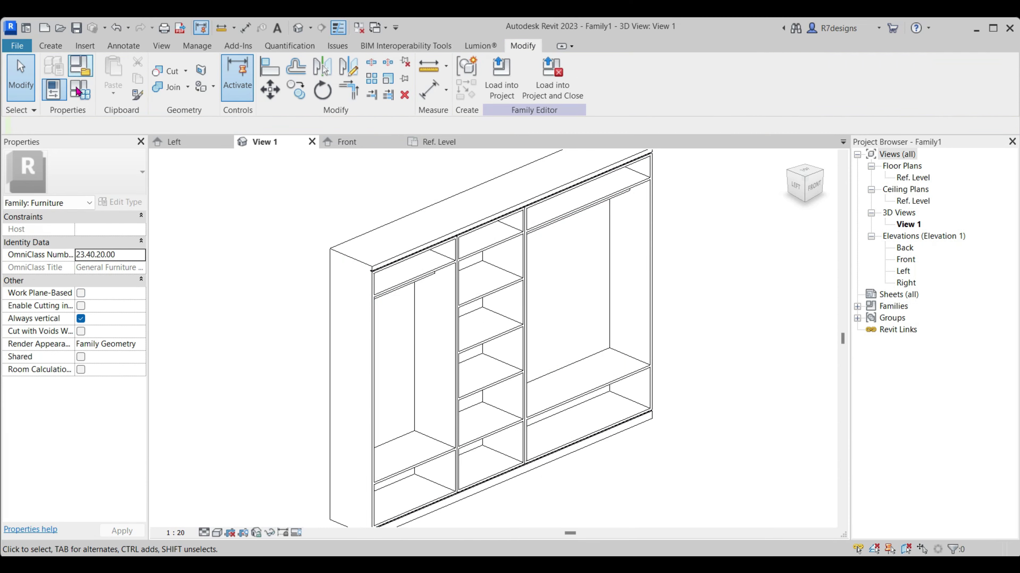
click(80, 66)
click(722, 277)
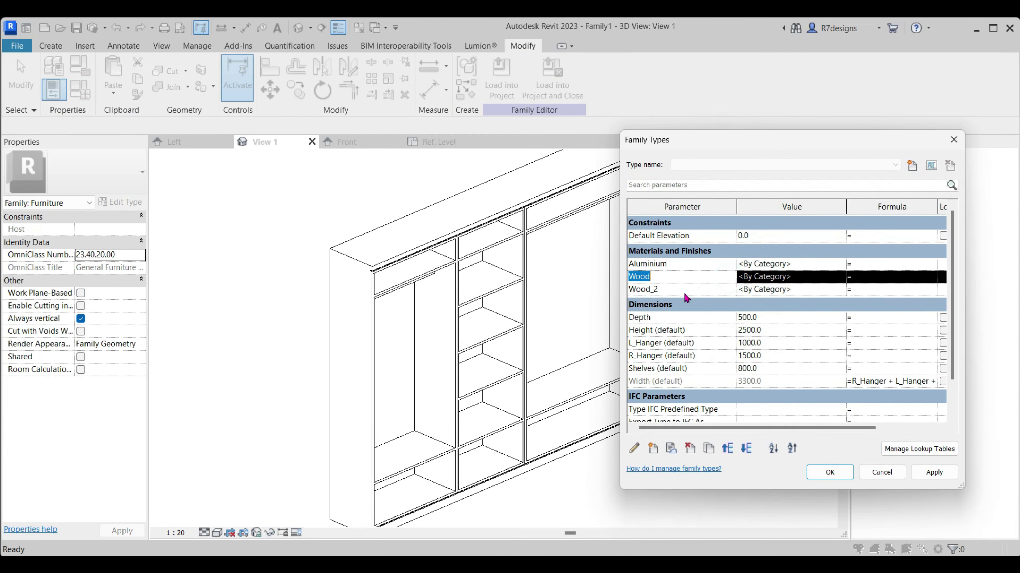
click(633, 448)
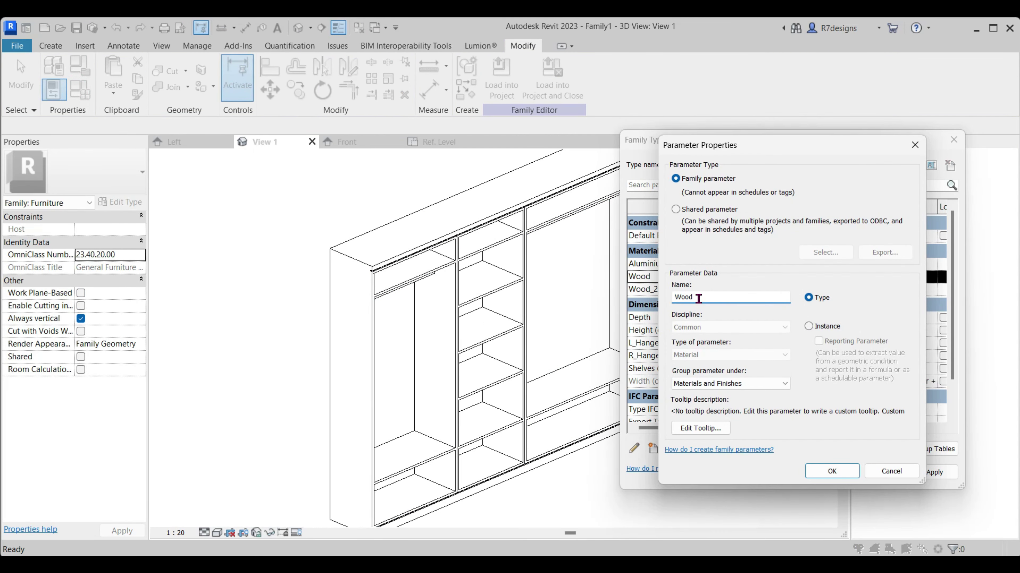
click(831, 471)
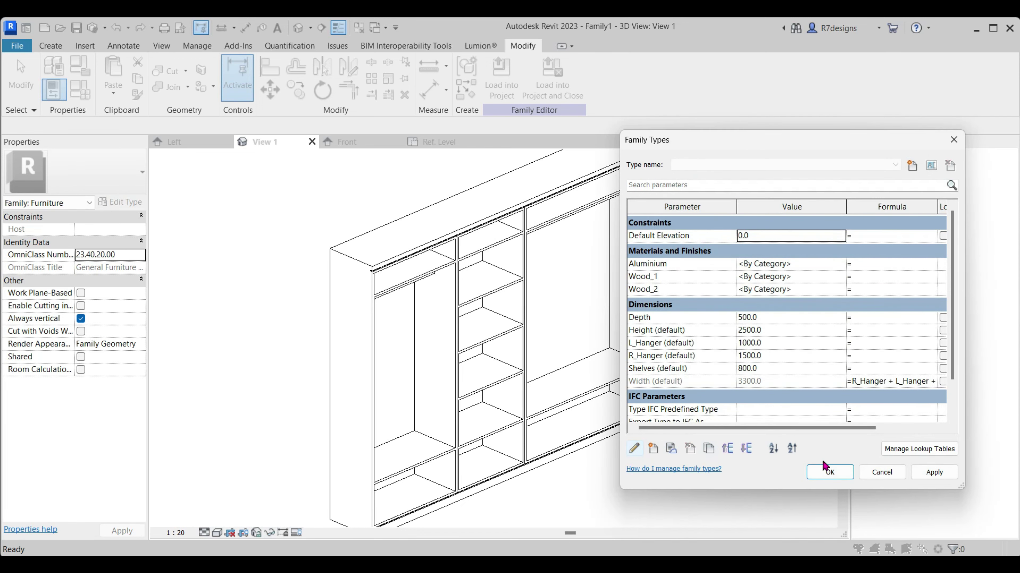
click(841, 472)
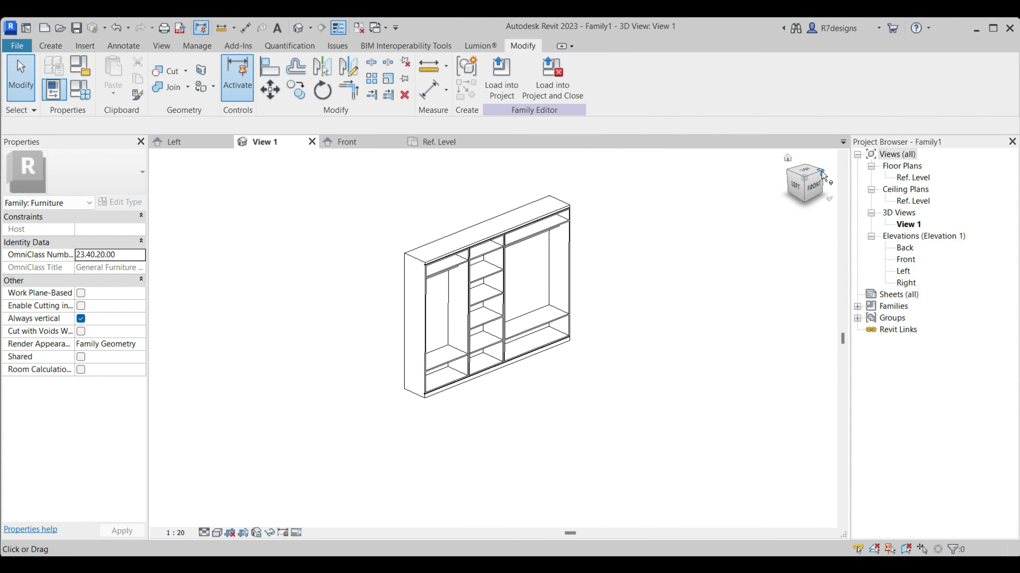
shift+middle_drag(696, 206, 549, 292)
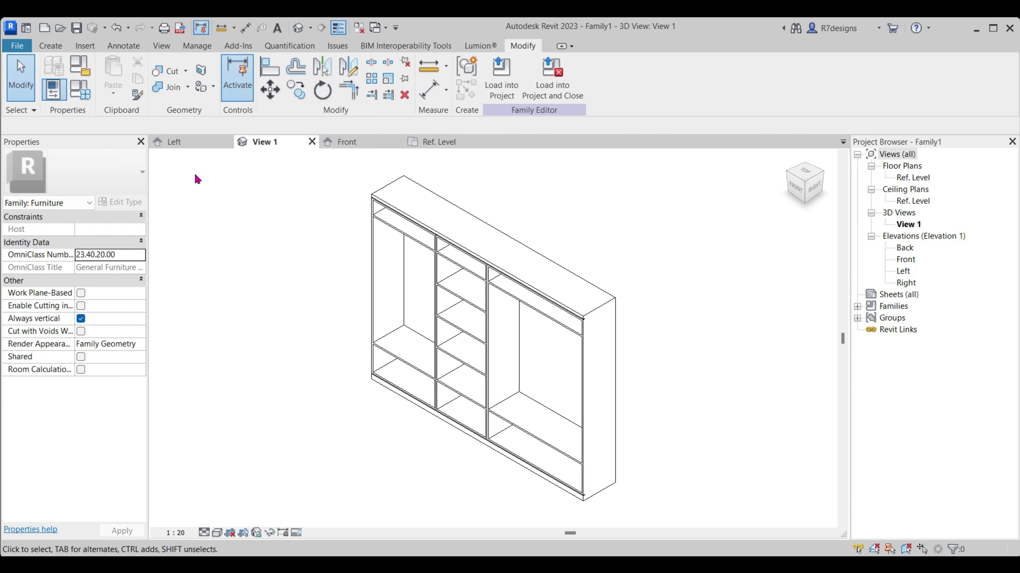
Add Aluminum from the library and assign it to the Aluminium parameter
click(83, 98)
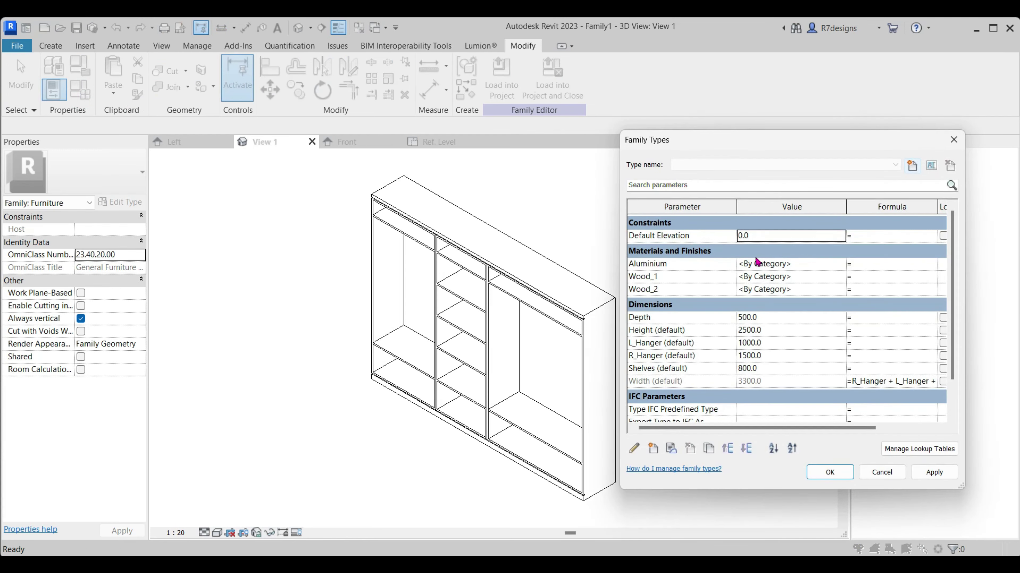
click(841, 268)
text(al)
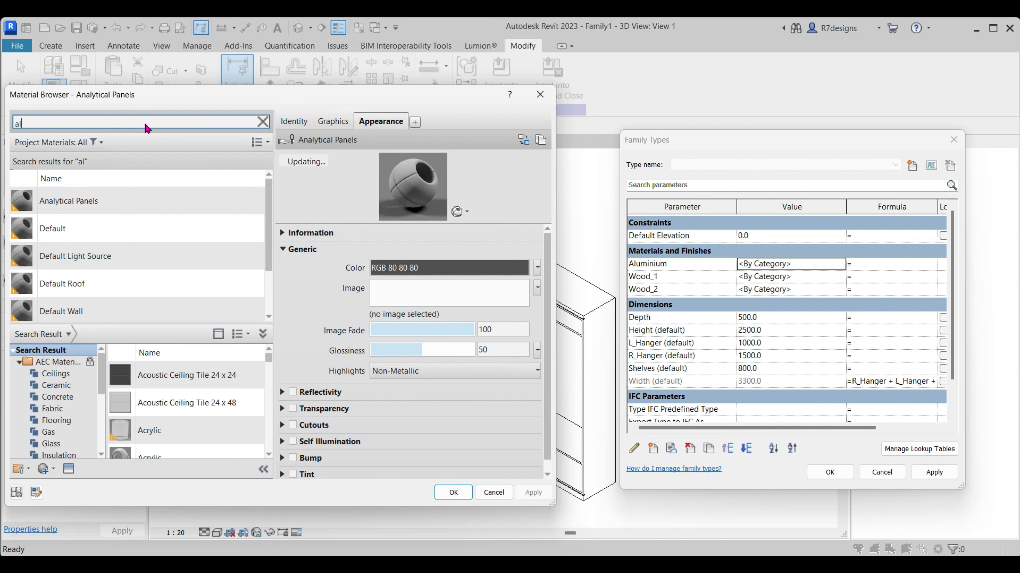
text(um)
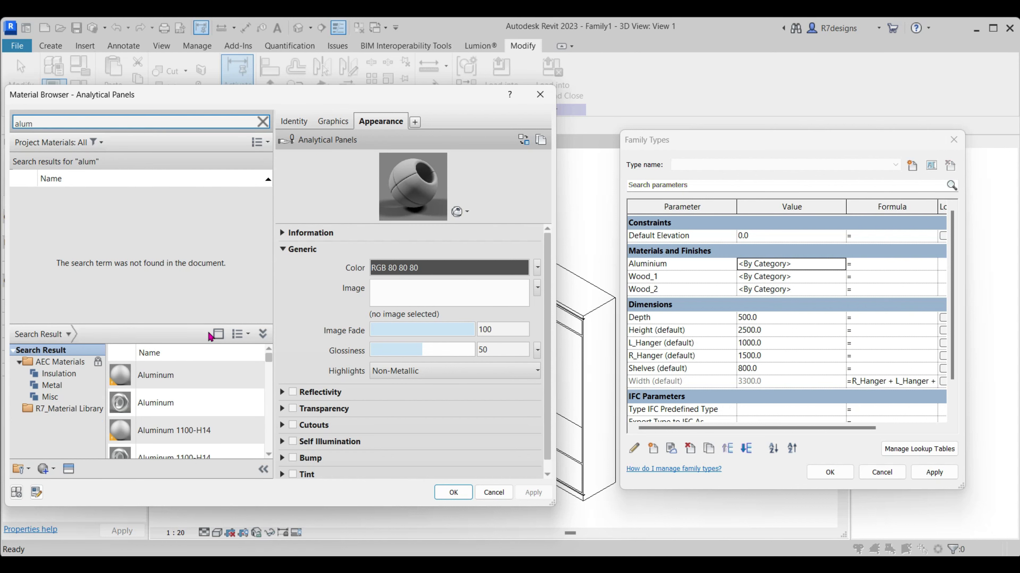
mouse_move(183, 385)
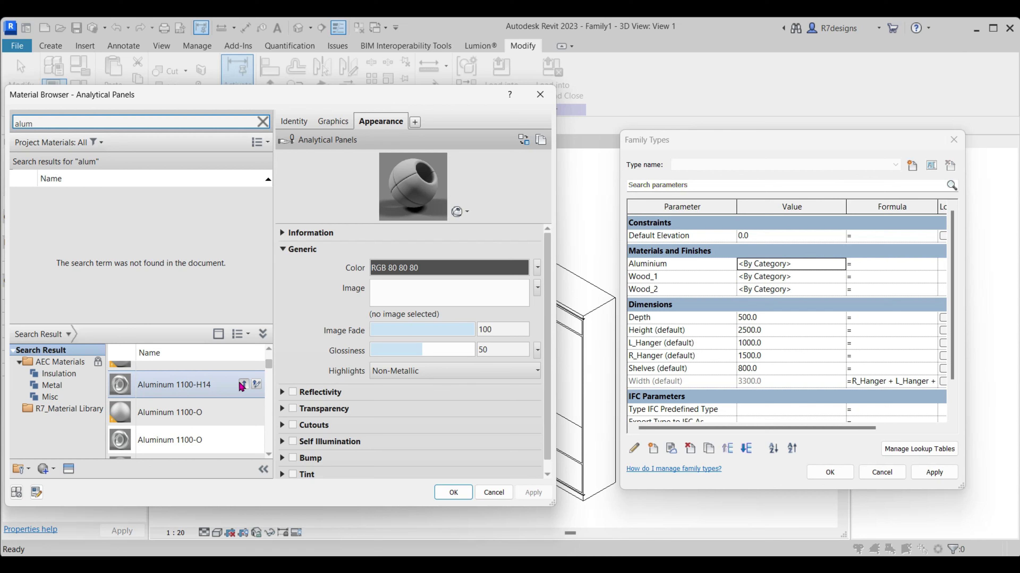
click(244, 374)
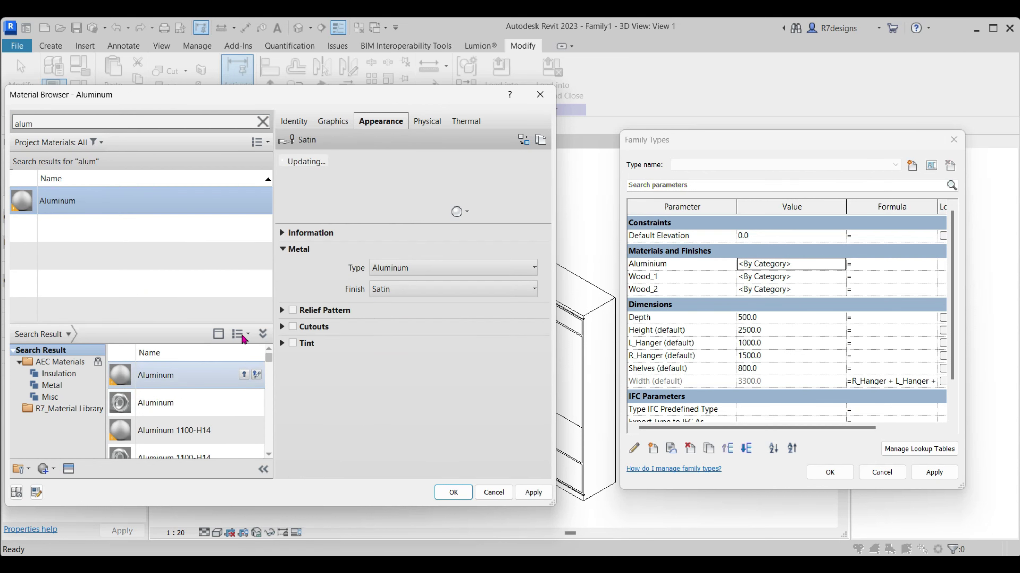
double_click(178, 203)
Add Birch from the library's wood materials and assign it to Wood_1
click(841, 276)
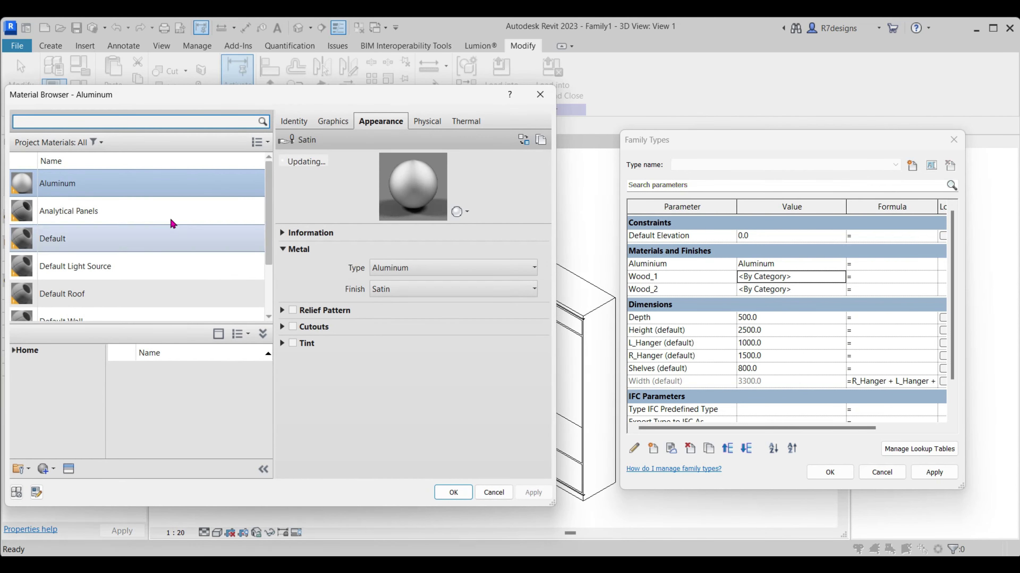
text(wood)
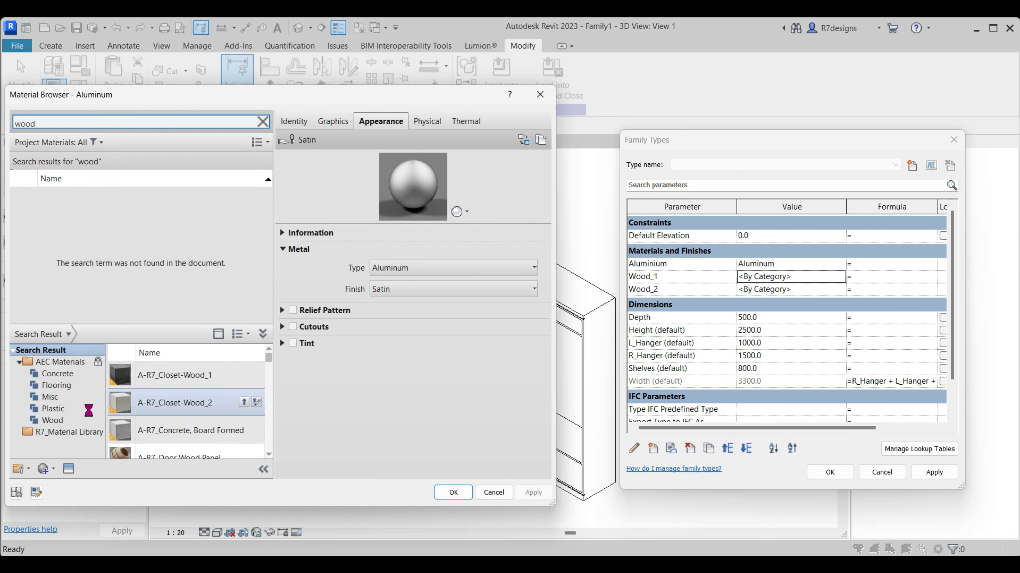
click(56, 420)
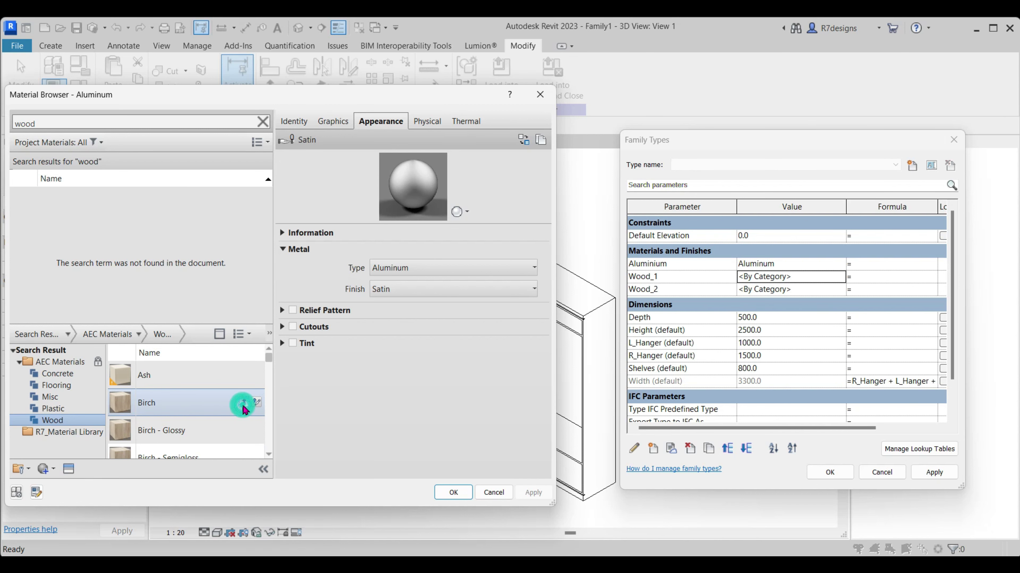
click(243, 404)
click(454, 492)
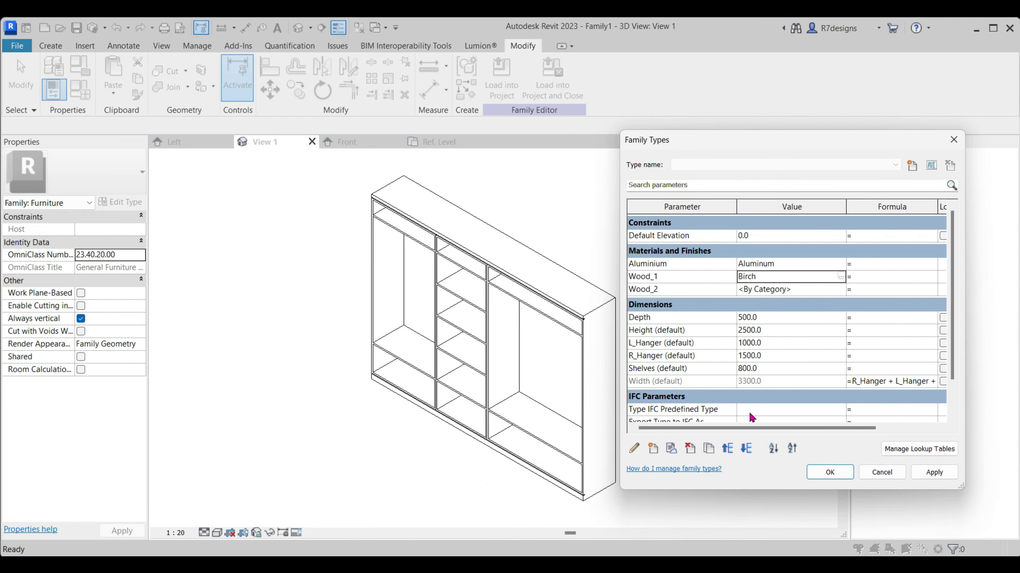
Assign Birch - Semigloss to Wood_2 and close Family Types
click(841, 290)
click(841, 289)
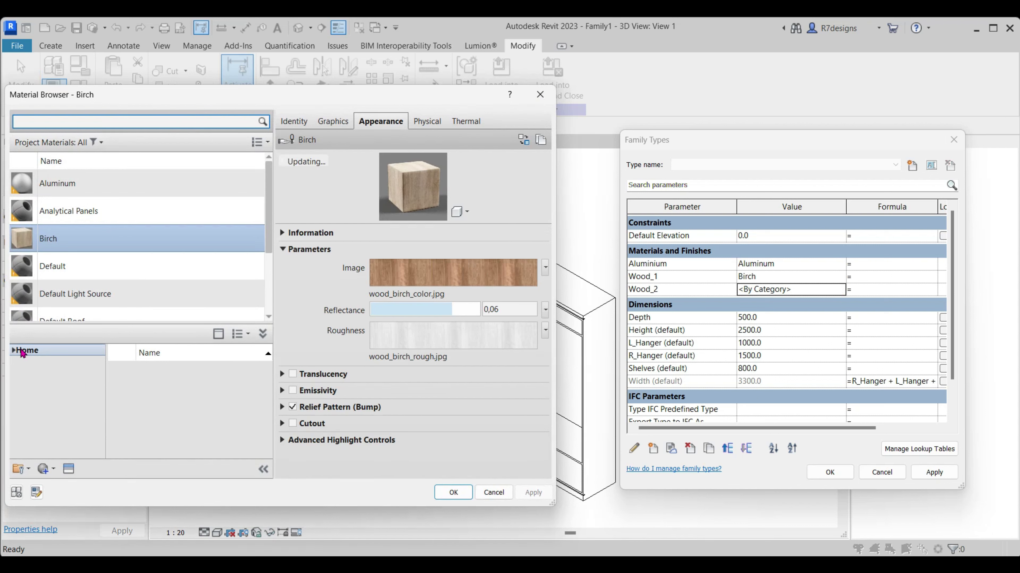
text(wood)
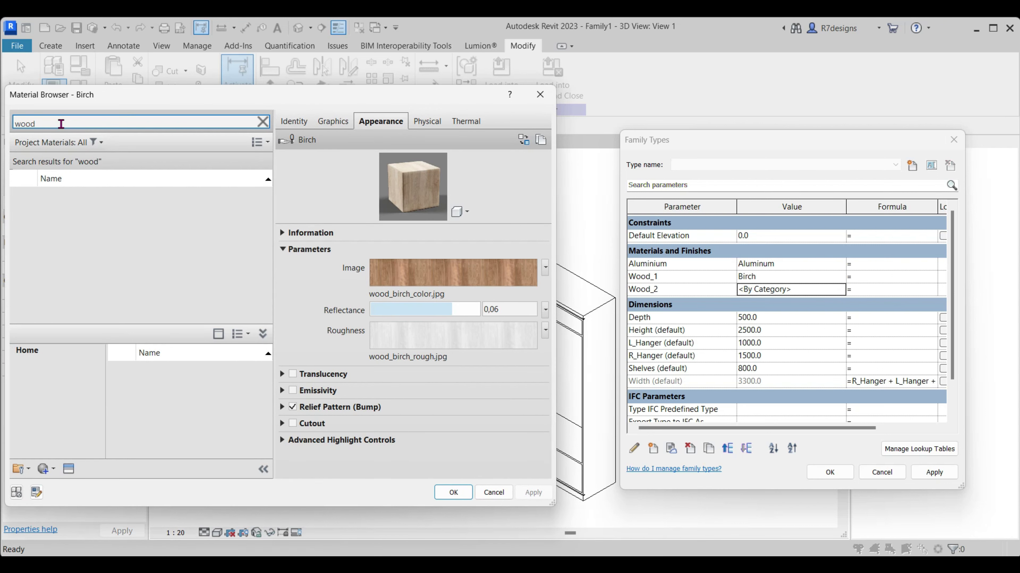
click(57, 420)
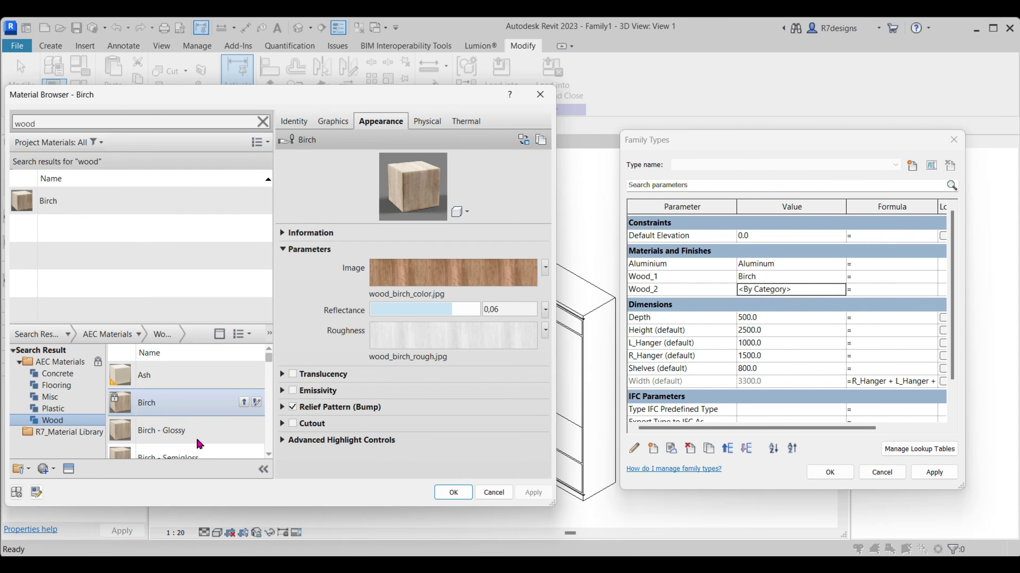
scroll(199, 443, down, 5)
scroll(189, 443, up, 4)
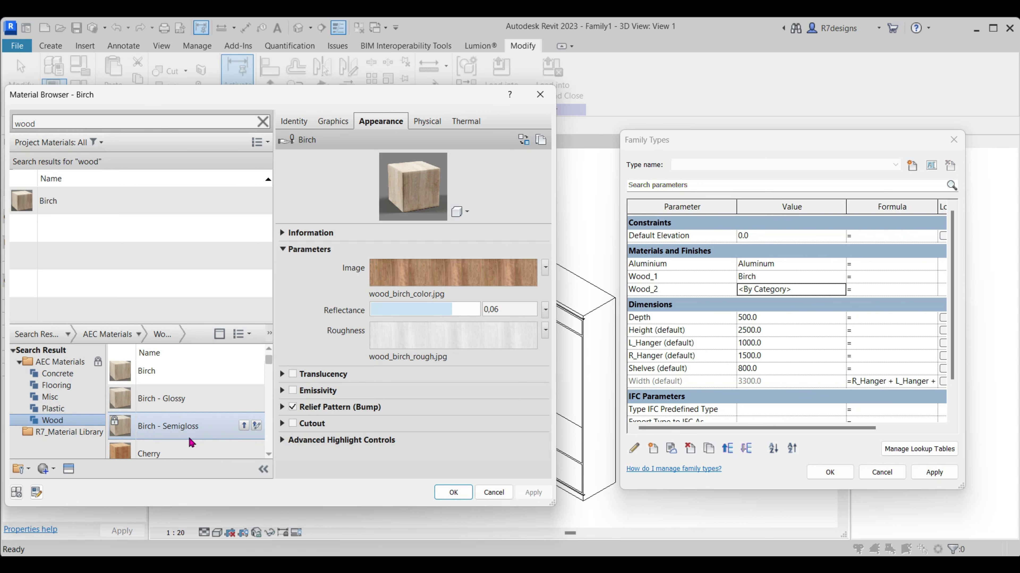
click(245, 427)
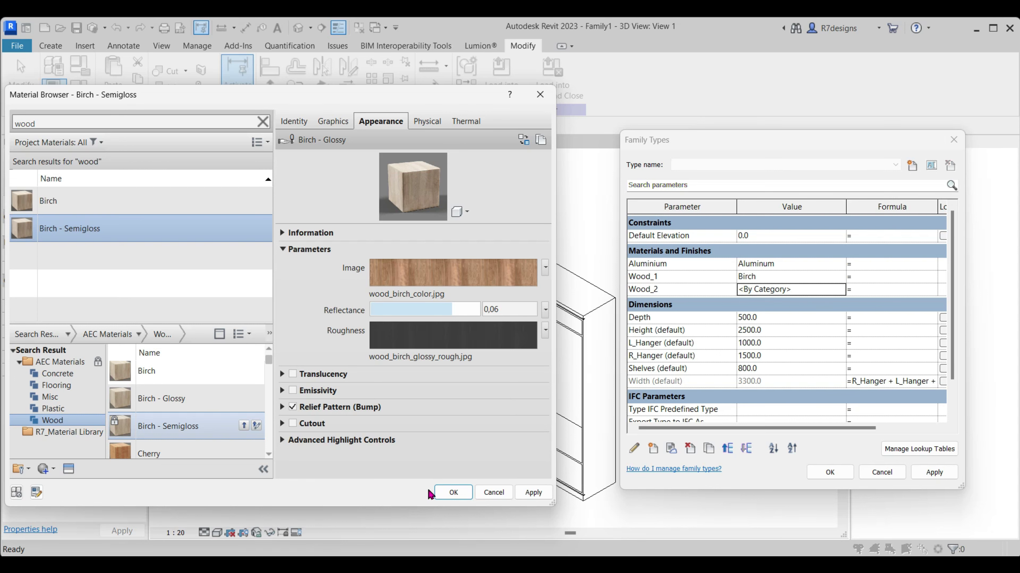
click(449, 493)
click(828, 474)
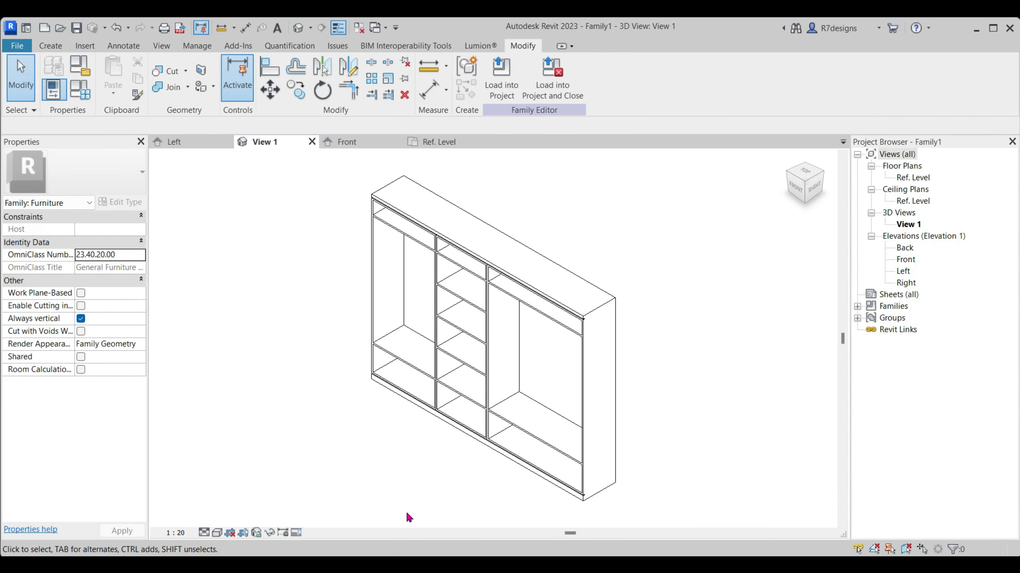
Switch to Realistic visual style and link the right hanging rod's material to Aluminium
click(220, 535)
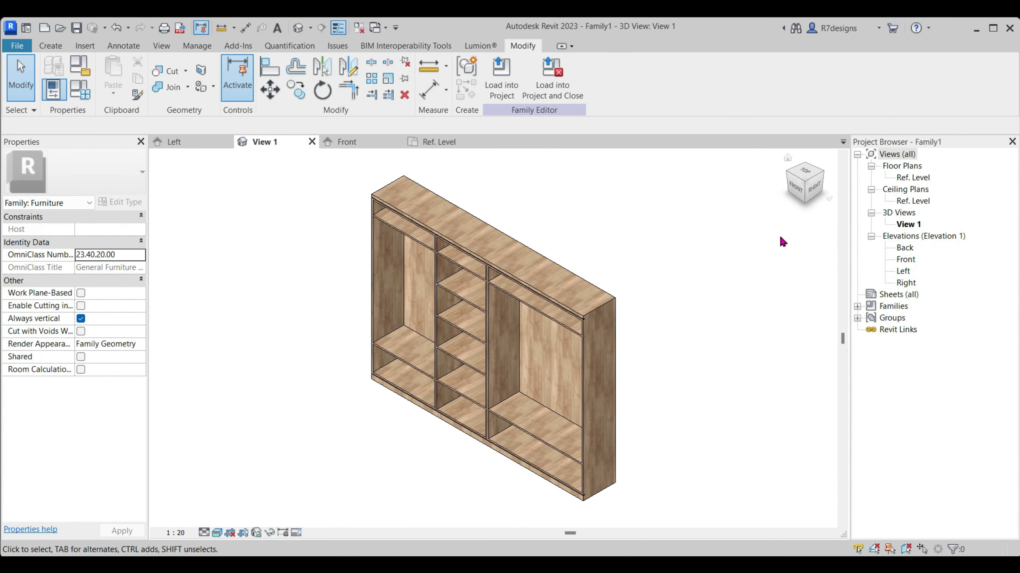
click(799, 189)
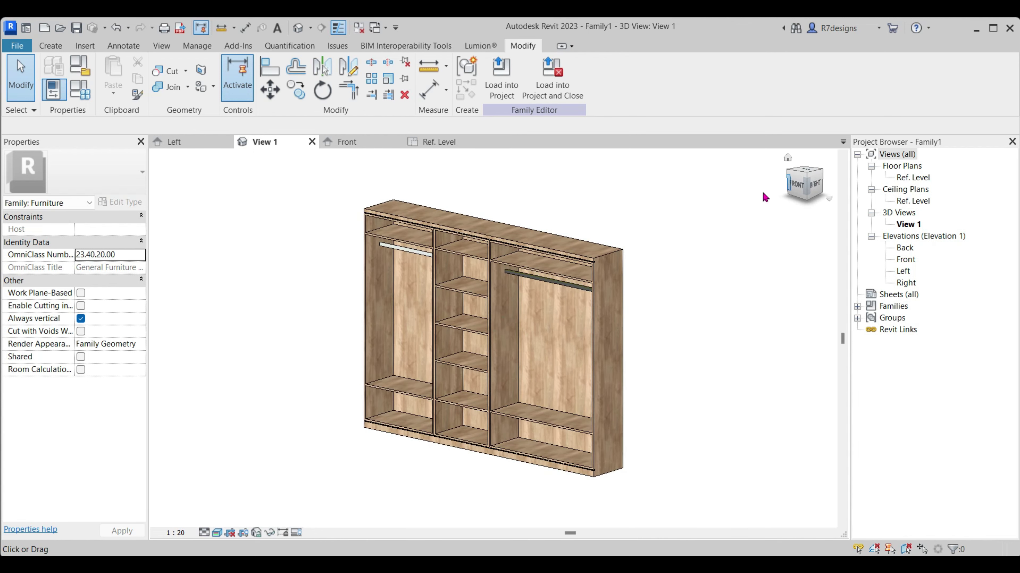
click(542, 279)
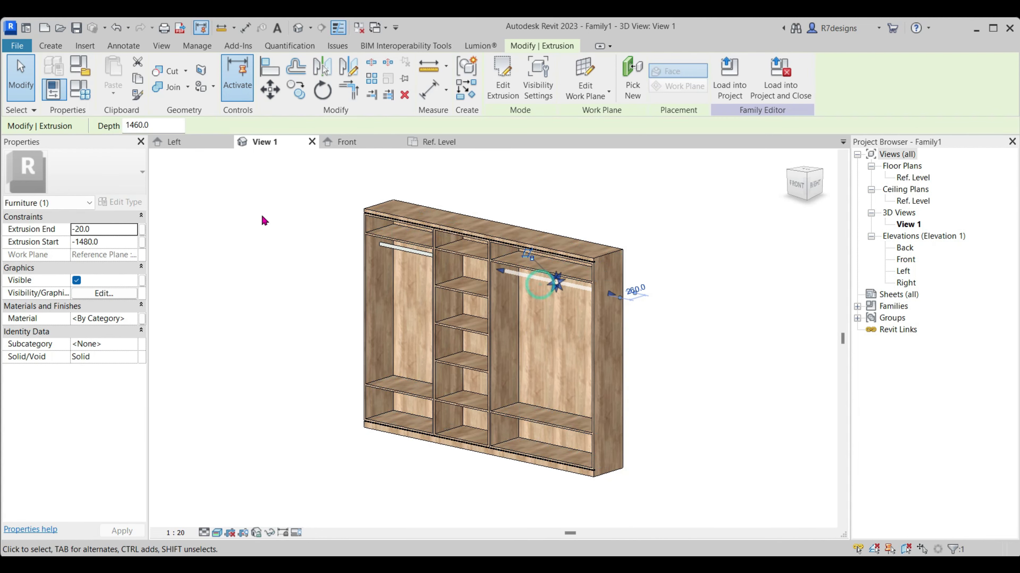
click(143, 320)
click(426, 253)
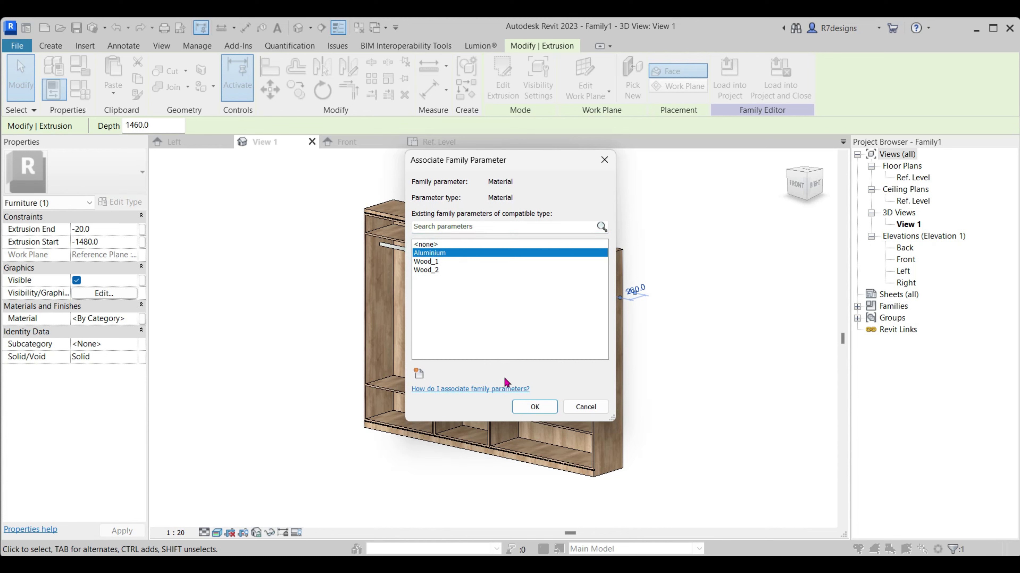
click(534, 407)
click(698, 416)
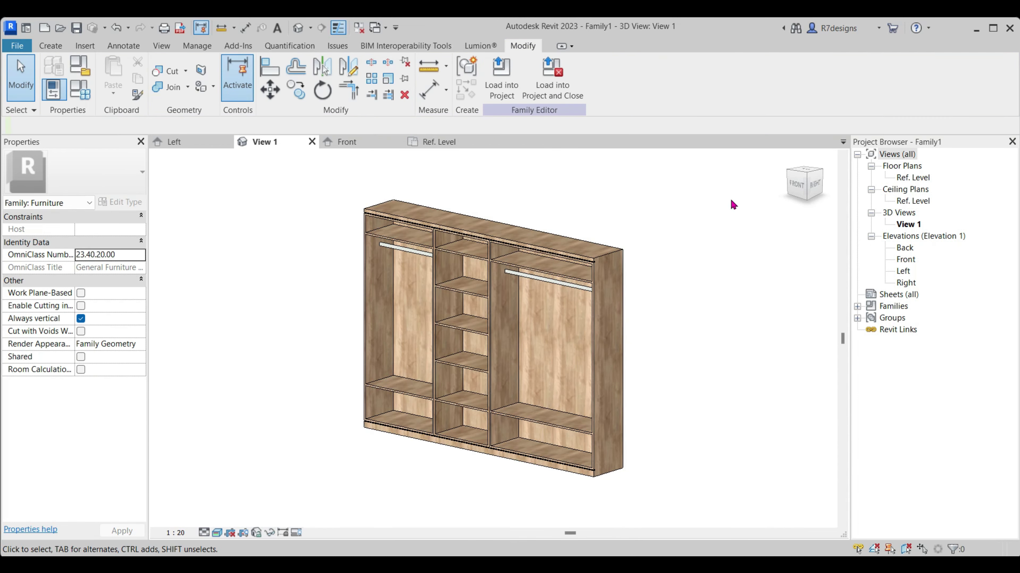
Open Wood_1's Birch material in the Material Browser from Family Types
click(807, 177)
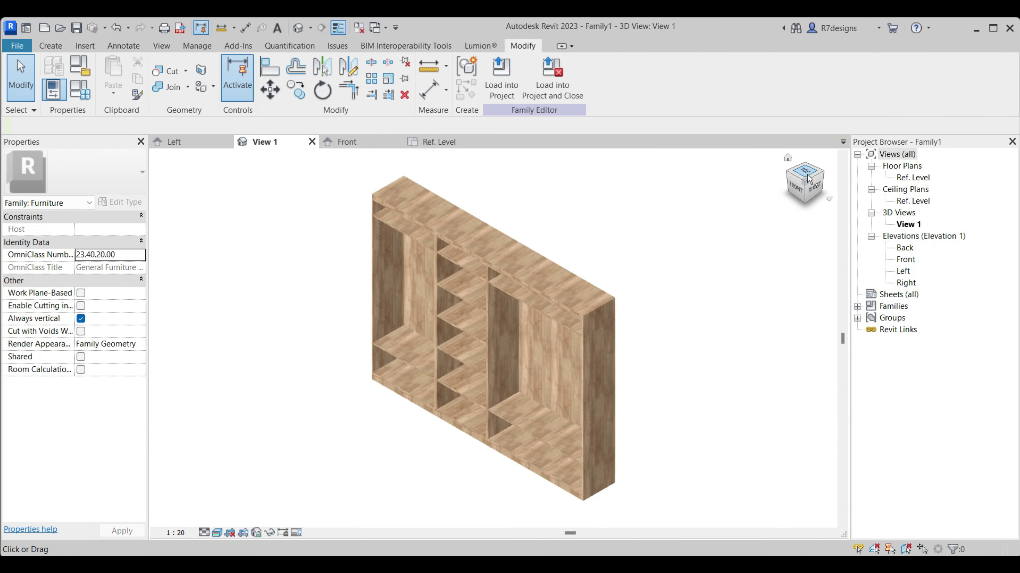
click(602, 308)
click(80, 96)
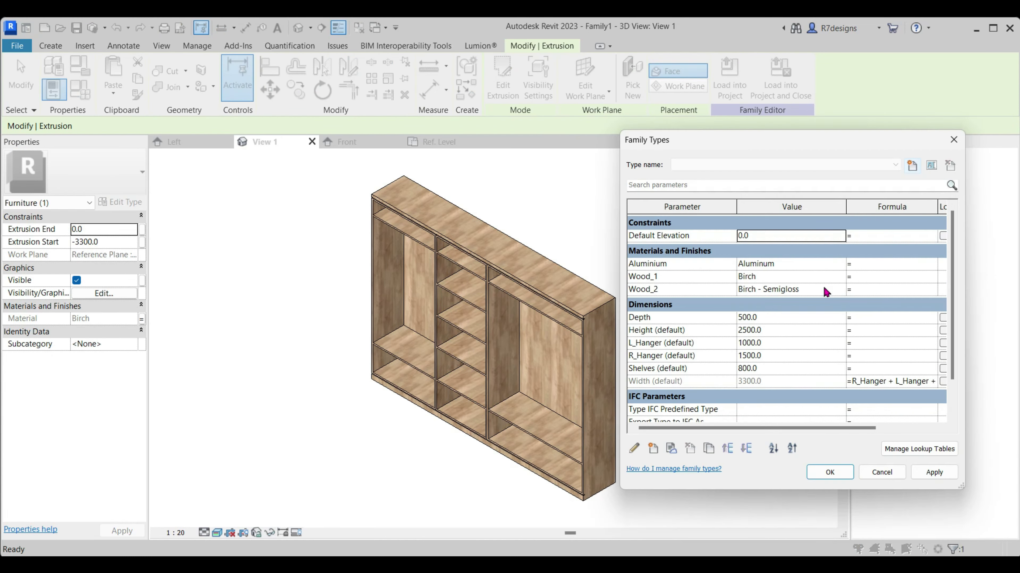
click(836, 279)
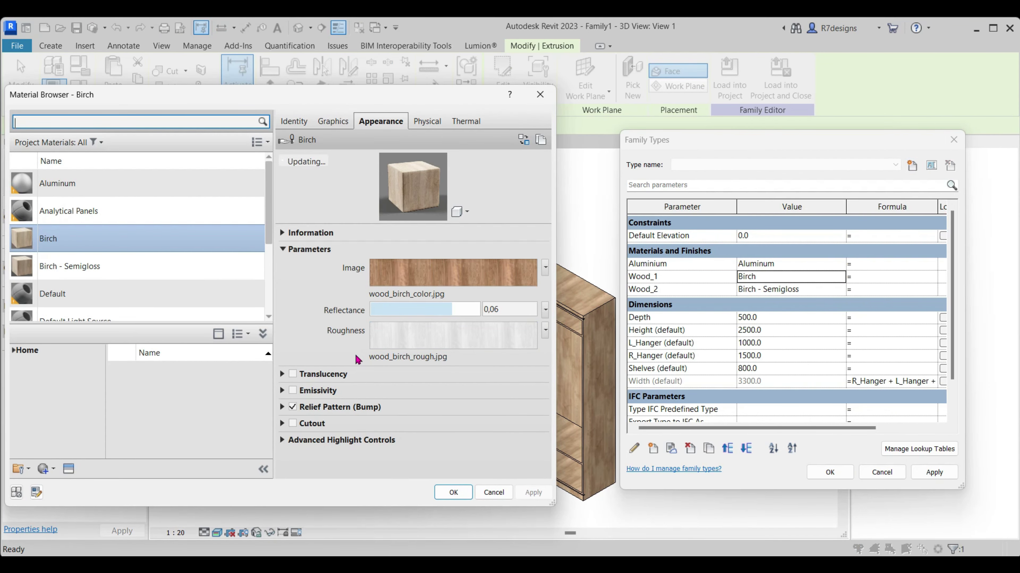
Lower the Birch texture brightness and apply the darker wood
click(418, 286)
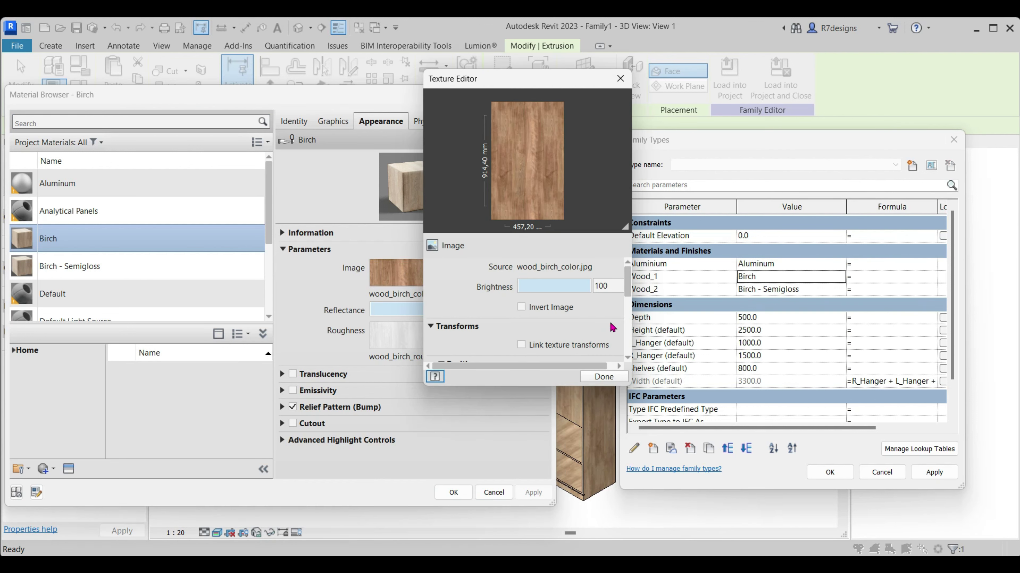
scroll(611, 327, down, 3)
scroll(606, 325, down, 2)
scroll(602, 322, down, 1)
scroll(598, 321, up, 5)
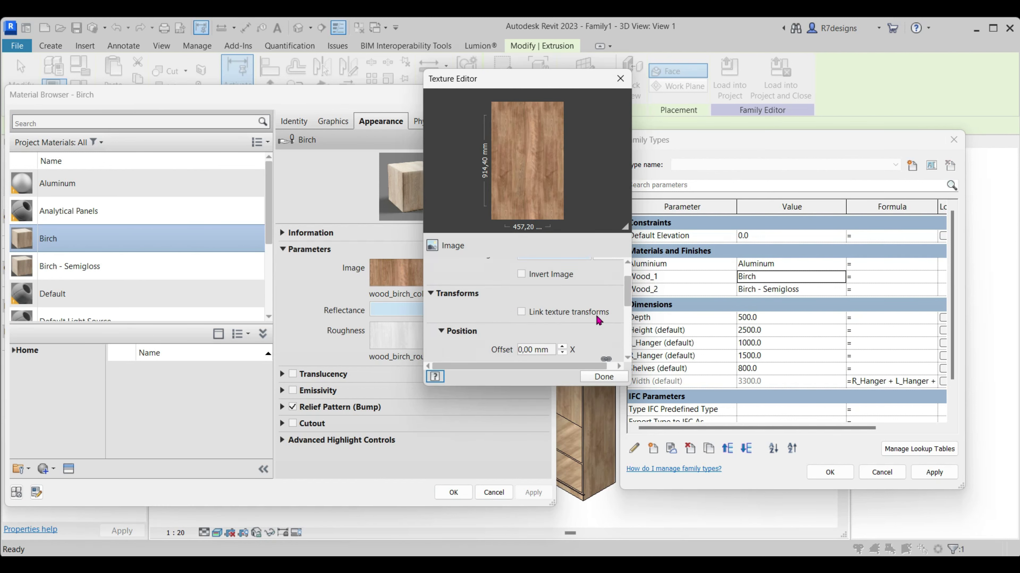
scroll(598, 320, up, 1)
drag(584, 286, 548, 289)
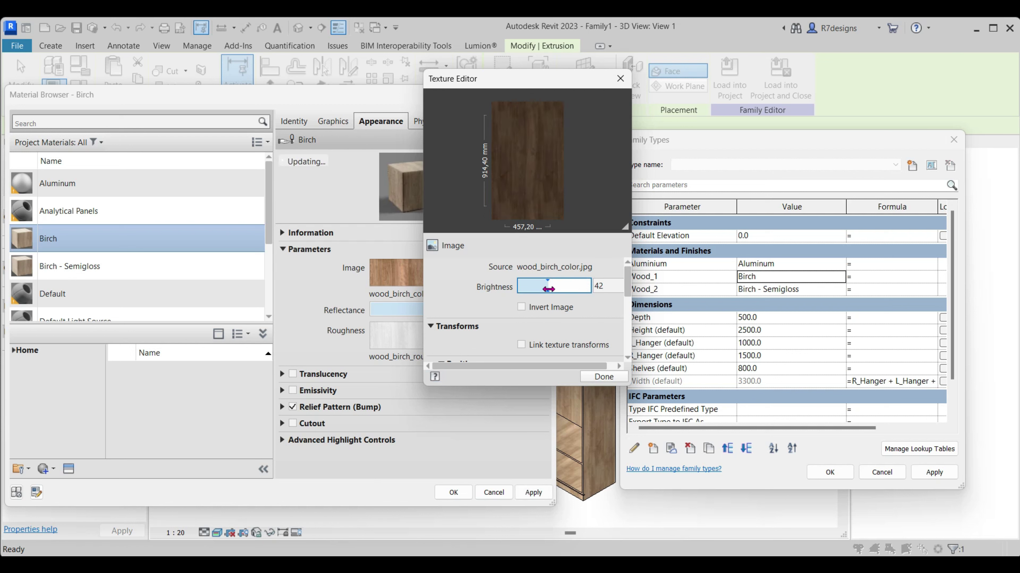
click(603, 376)
click(525, 498)
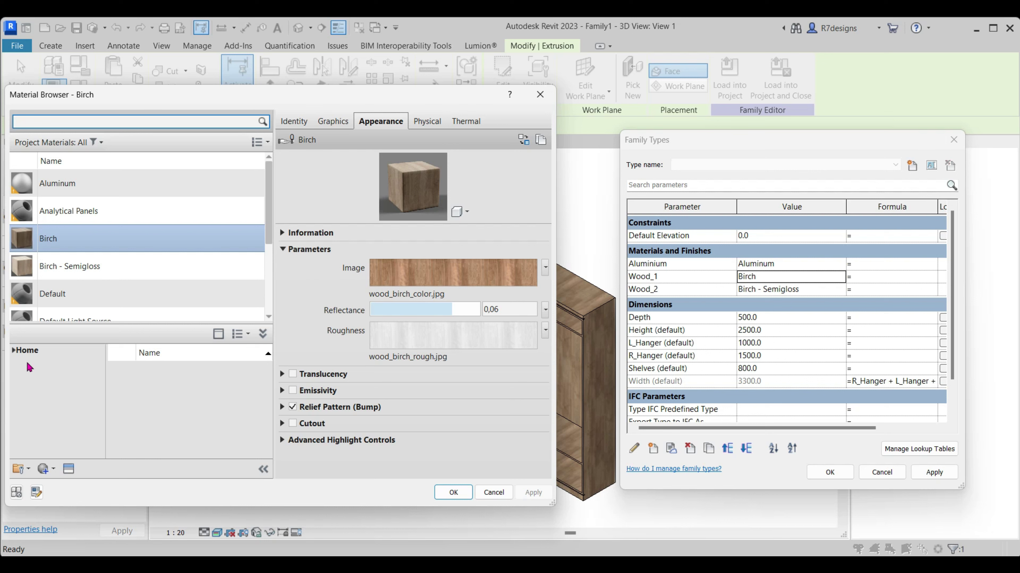
Add A-R7_Closet-Wood_1 and _2 from R7_Material Library; assign Closet-Wood_1 to Wood_1
click(27, 352)
double_click(133, 431)
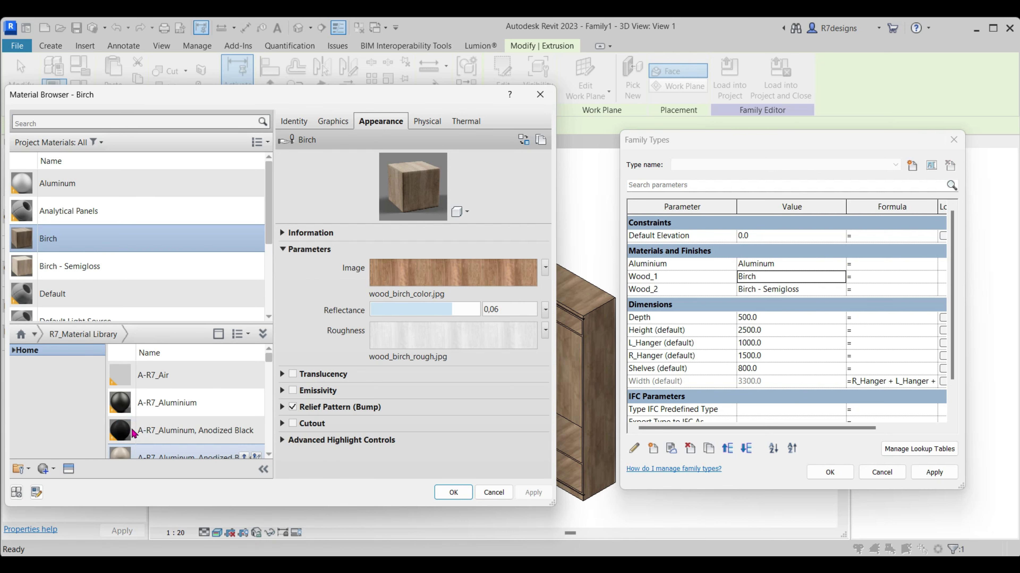
scroll(205, 422, down, 3)
scroll(203, 424, down, 3)
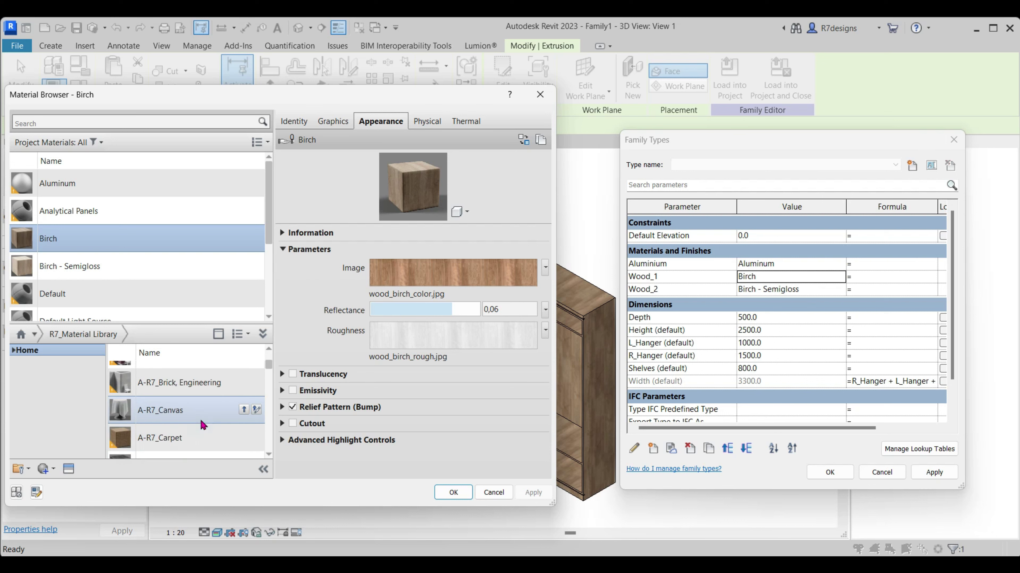
scroll(202, 424, down, 3)
scroll(200, 422, down, 3)
scroll(200, 425, up, 3)
scroll(201, 424, up, 3)
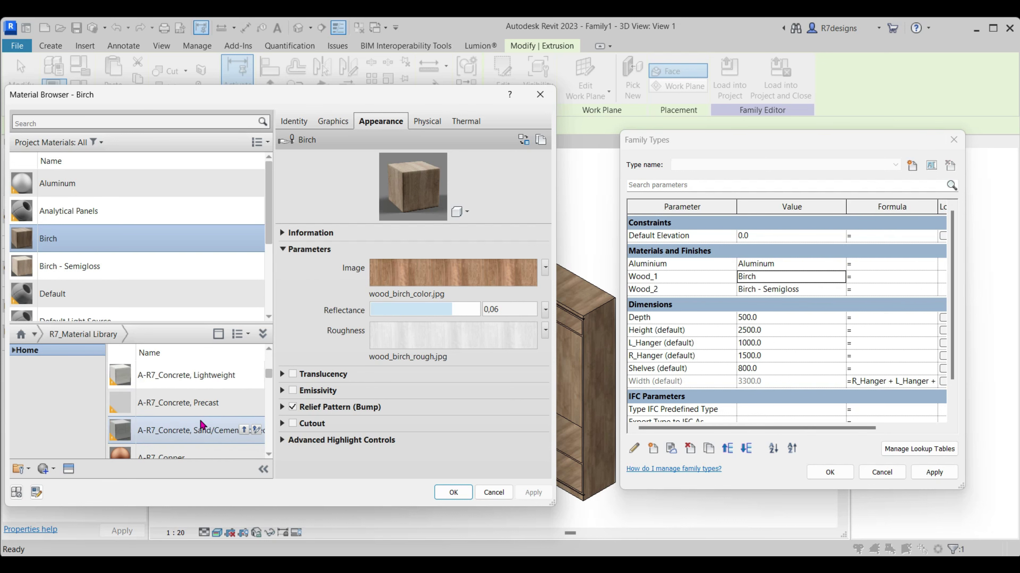
scroll(201, 424, up, 3)
scroll(201, 425, up, 3)
scroll(201, 424, down, 1)
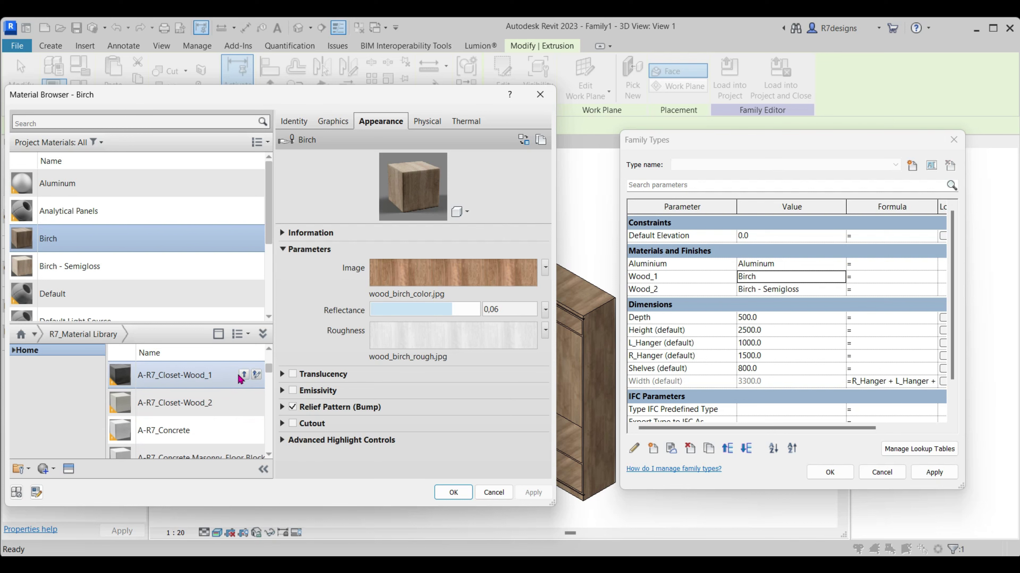
click(243, 374)
click(243, 402)
click(92, 193)
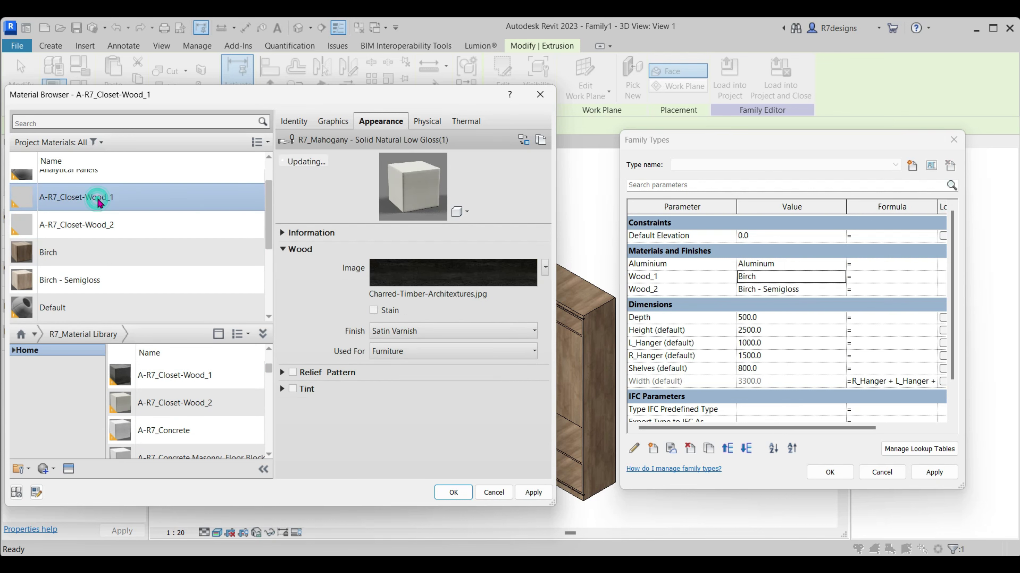
double_click(96, 196)
Assign A-R7_Closet-Wood_2 to Wood_2, apply, and orbit to check the wardrobe
click(836, 290)
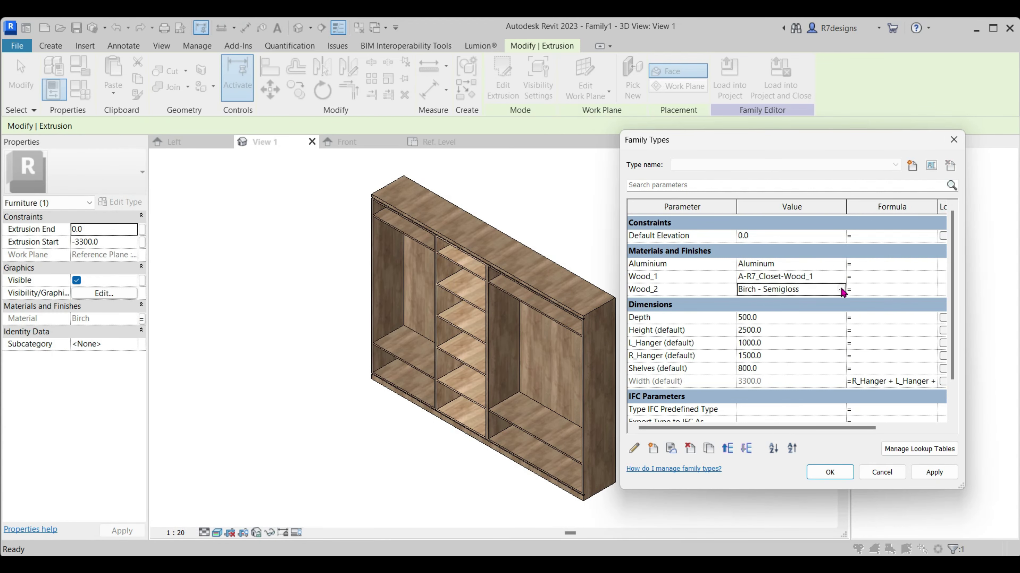
click(113, 189)
double_click(119, 196)
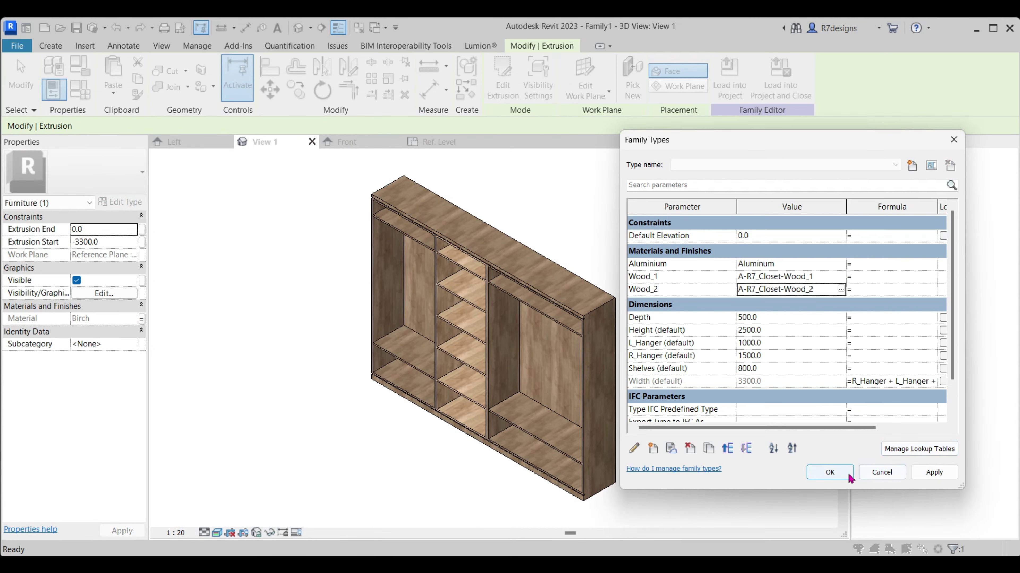
click(934, 473)
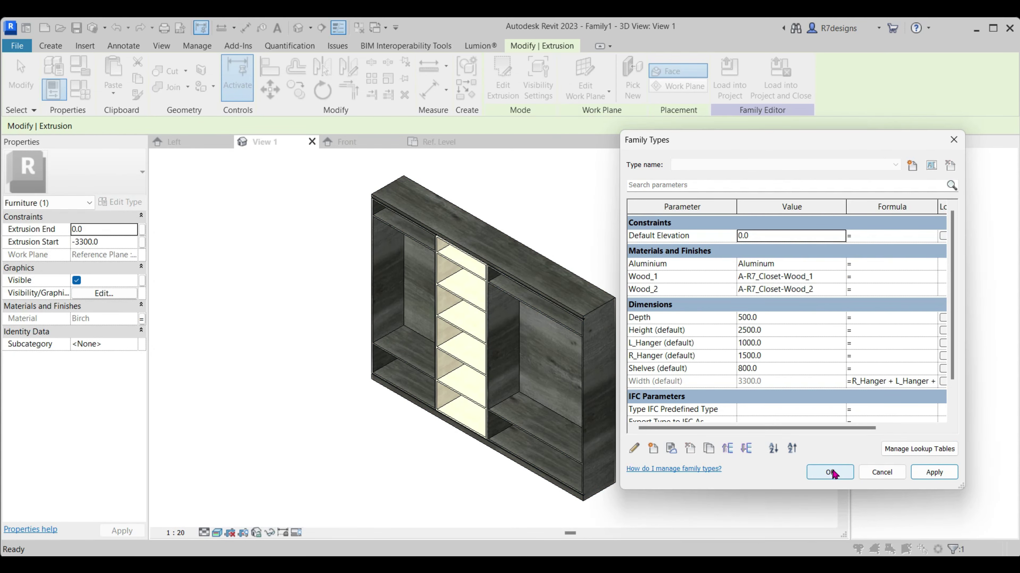
click(829, 472)
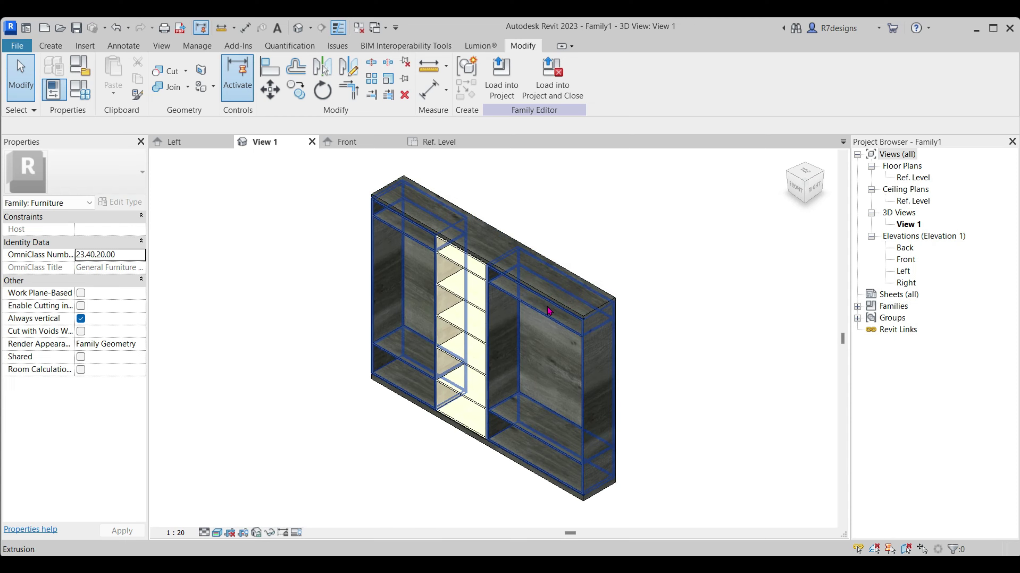
click(805, 185)
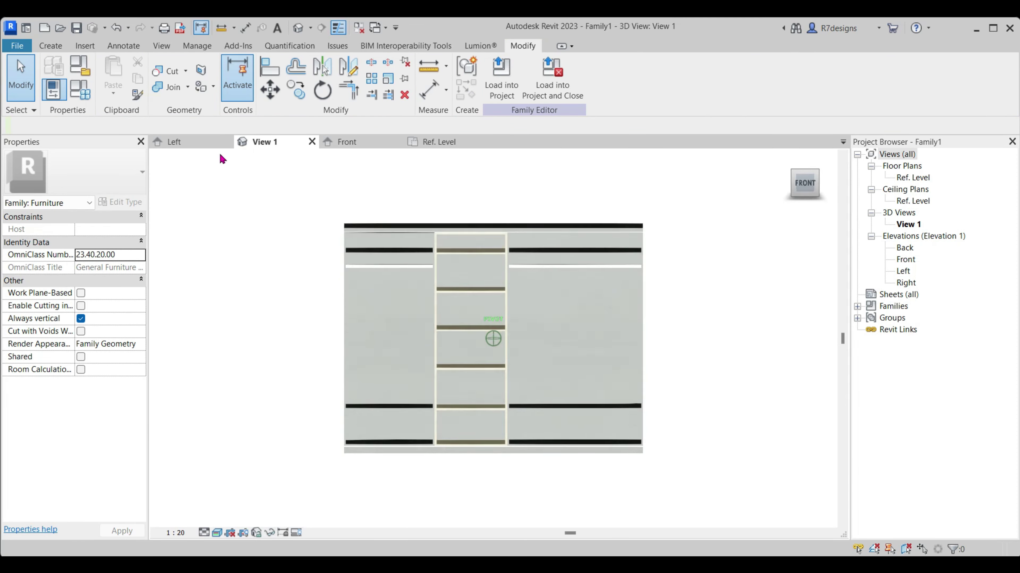
click(796, 185)
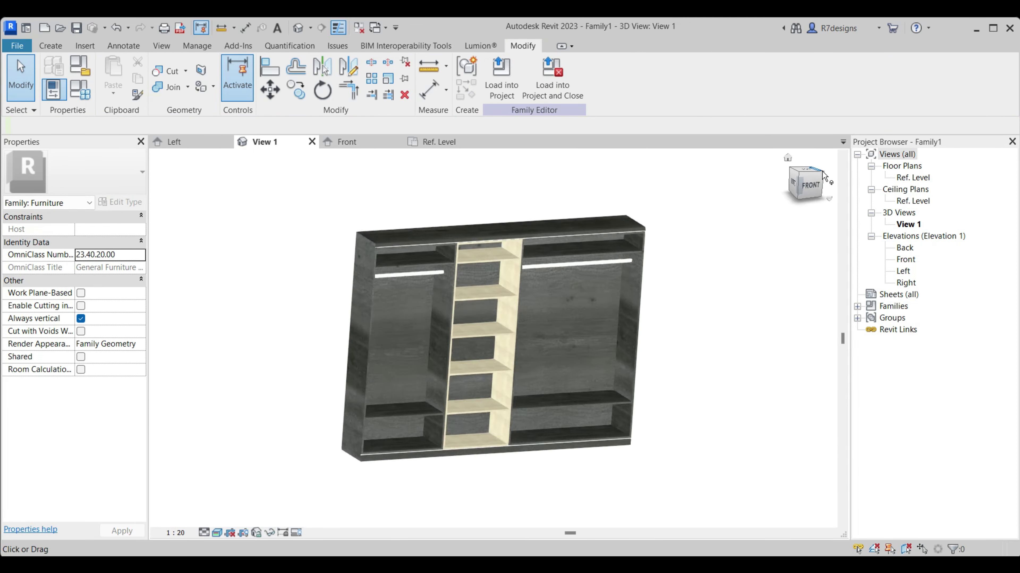
click(793, 181)
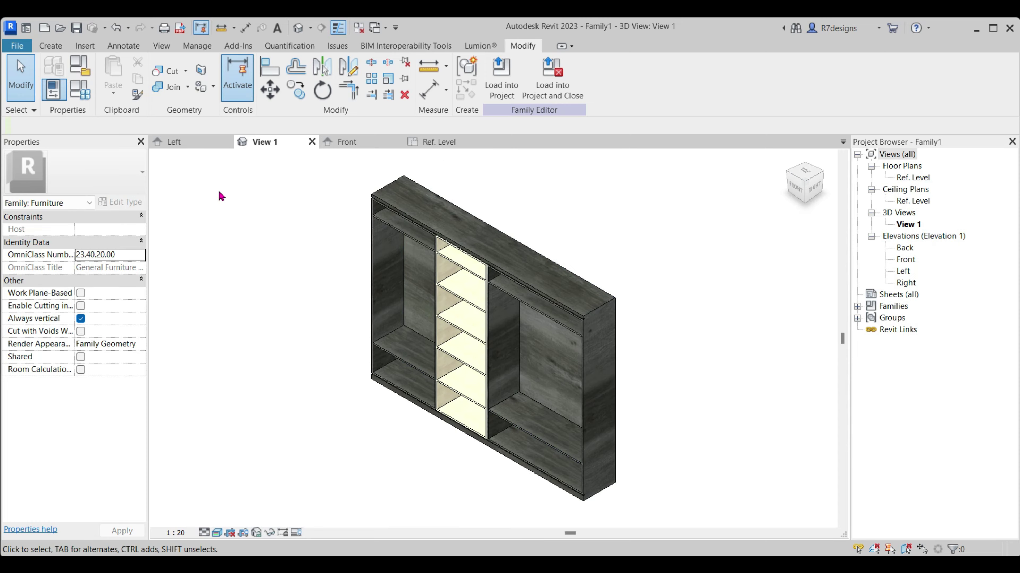
In the Front elevation, place an aligned 380 dimension on the lowest gap
click(346, 141)
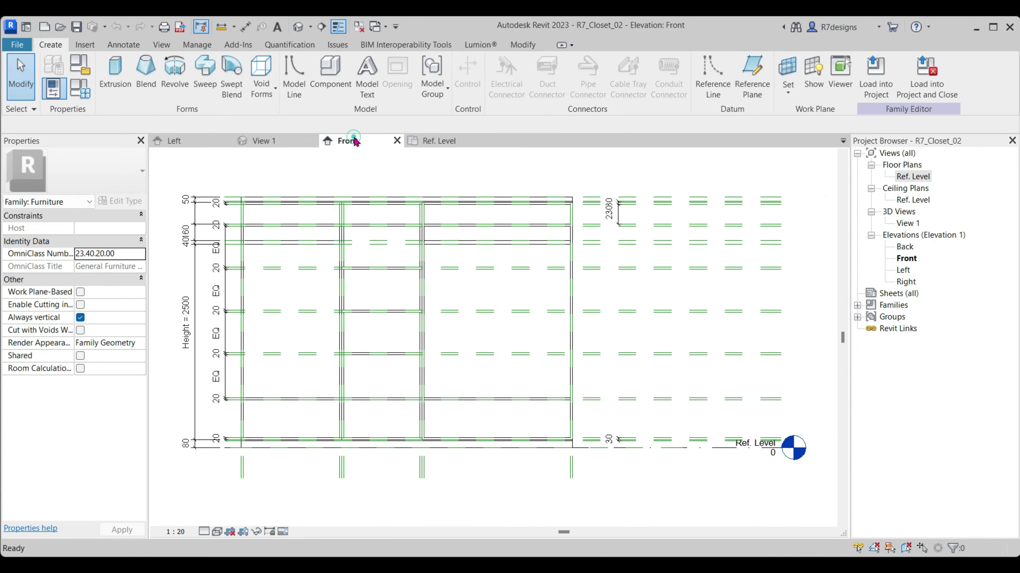
scroll(496, 269, down, 2)
scroll(505, 414, up, 2)
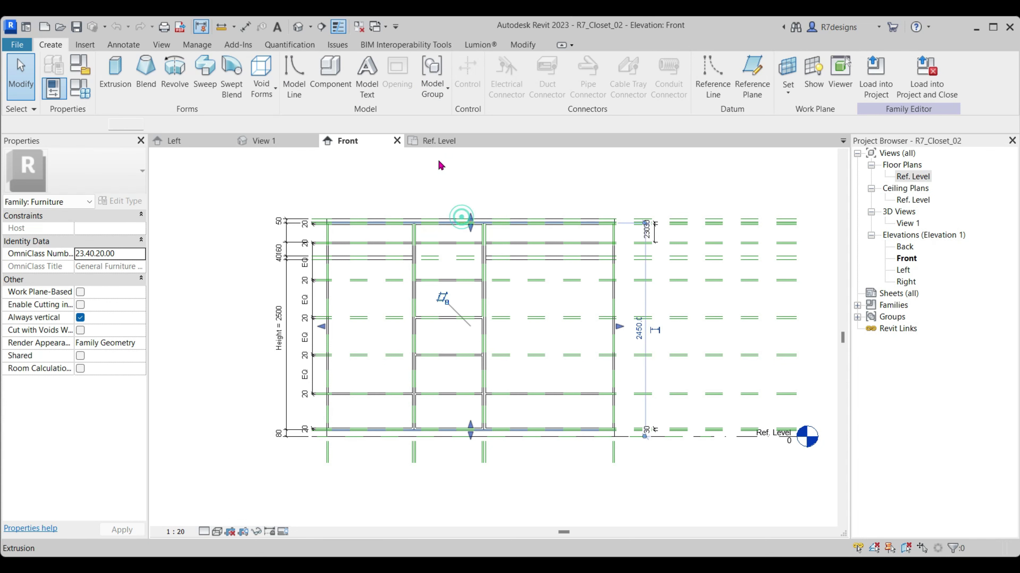
click(460, 221)
key(d)
key(i)
scroll(648, 382, up, 3)
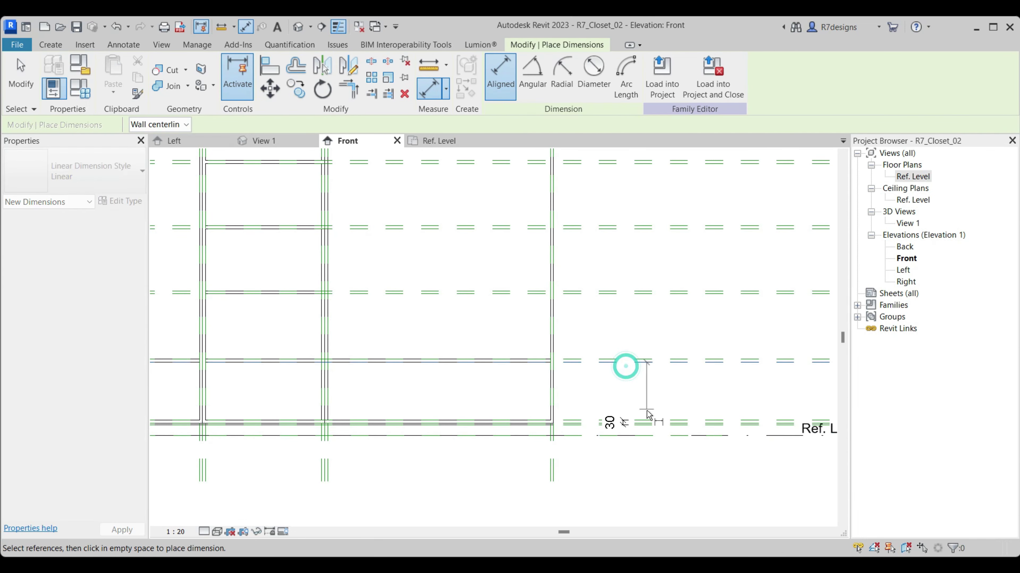
click(626, 364)
click(646, 416)
scroll(644, 406, down, 3)
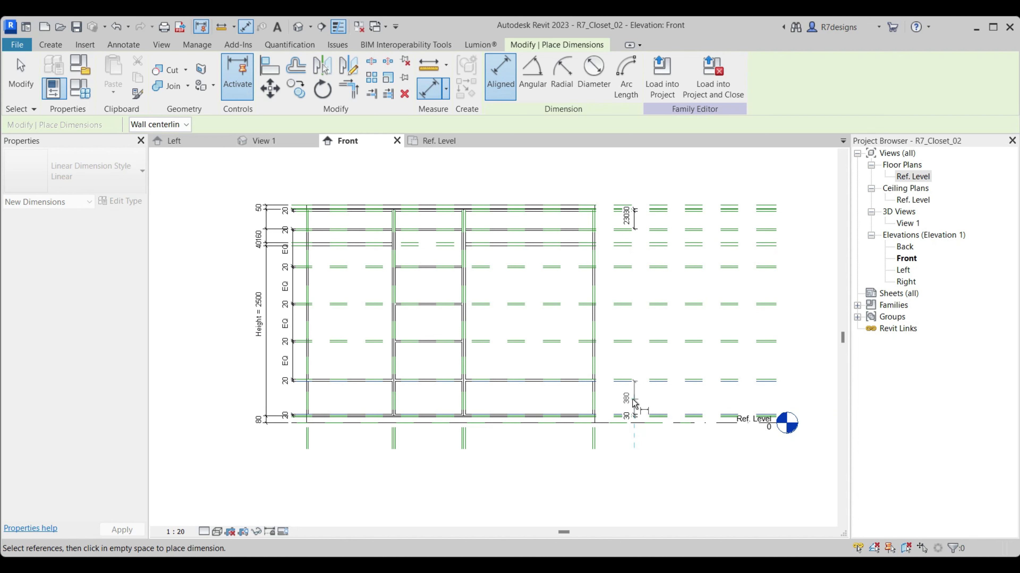
click(634, 403)
key(Escape)
key(Escape)
Label the dimension with a new instance parameter B_h grouped under Other
click(636, 397)
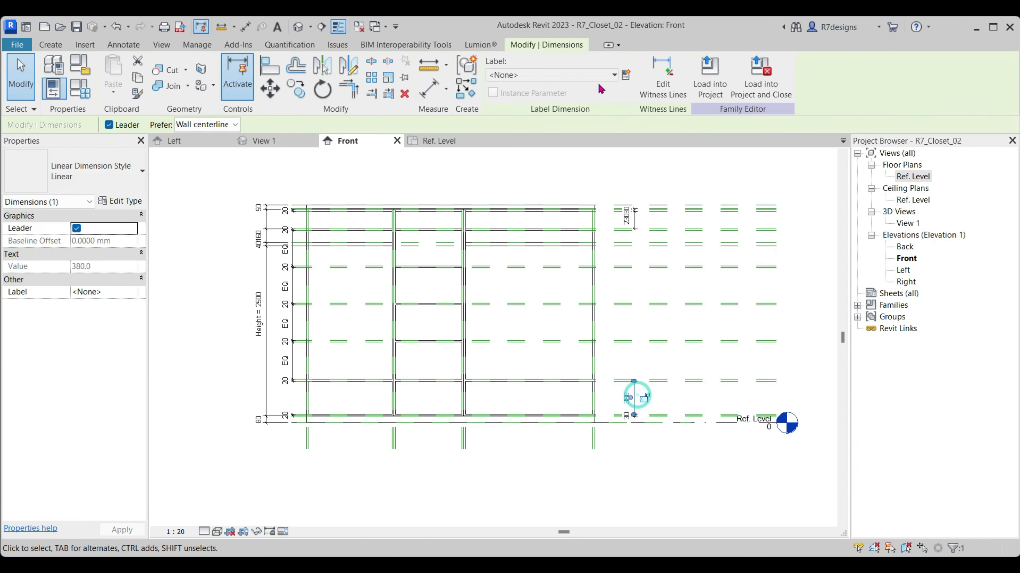
click(625, 74)
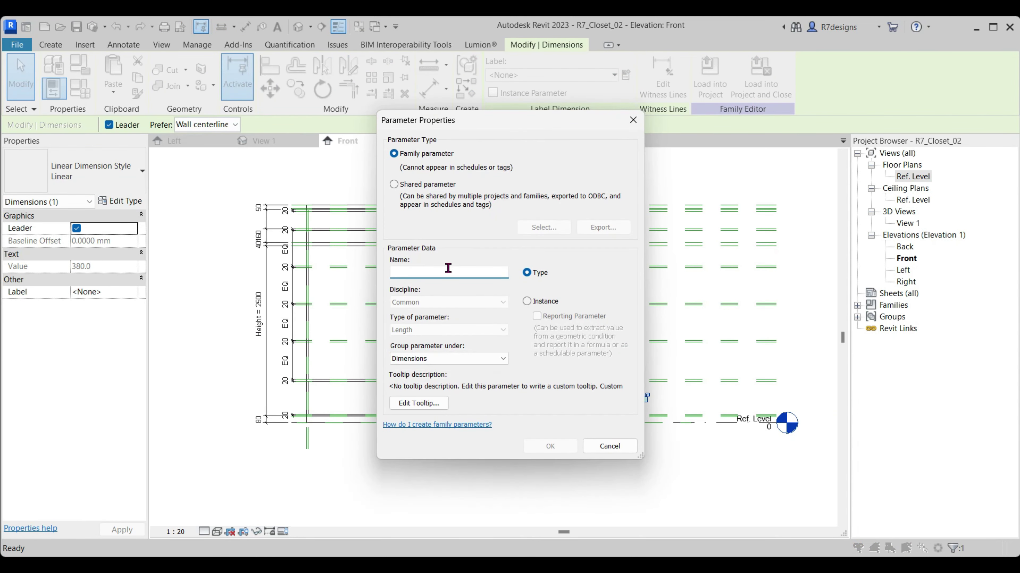
text(B_h)
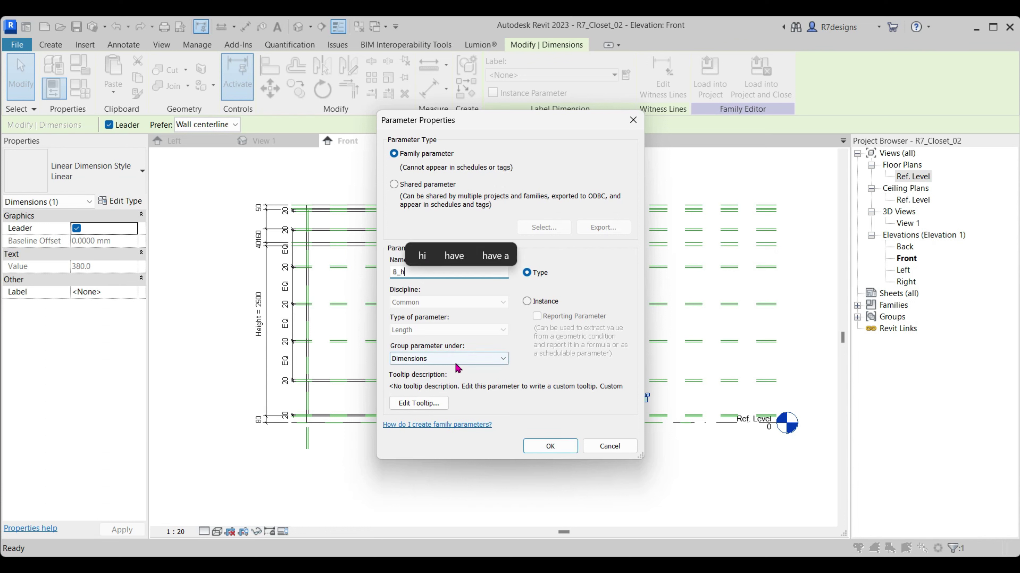
click(456, 362)
click(422, 292)
click(526, 301)
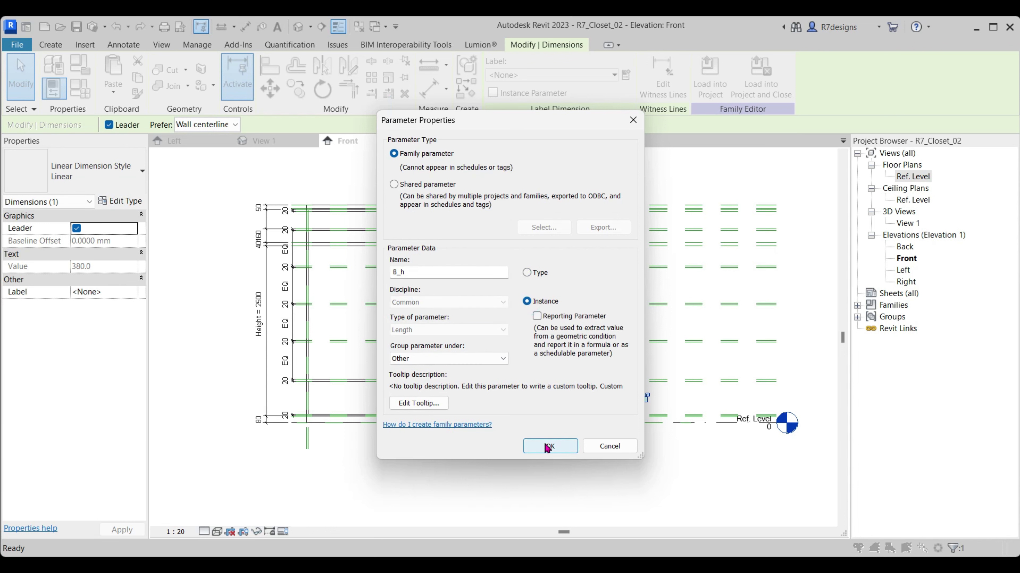
click(548, 446)
Set B_h's formula to Height / 5, giving 500
click(53, 88)
scroll(769, 382, down, 2)
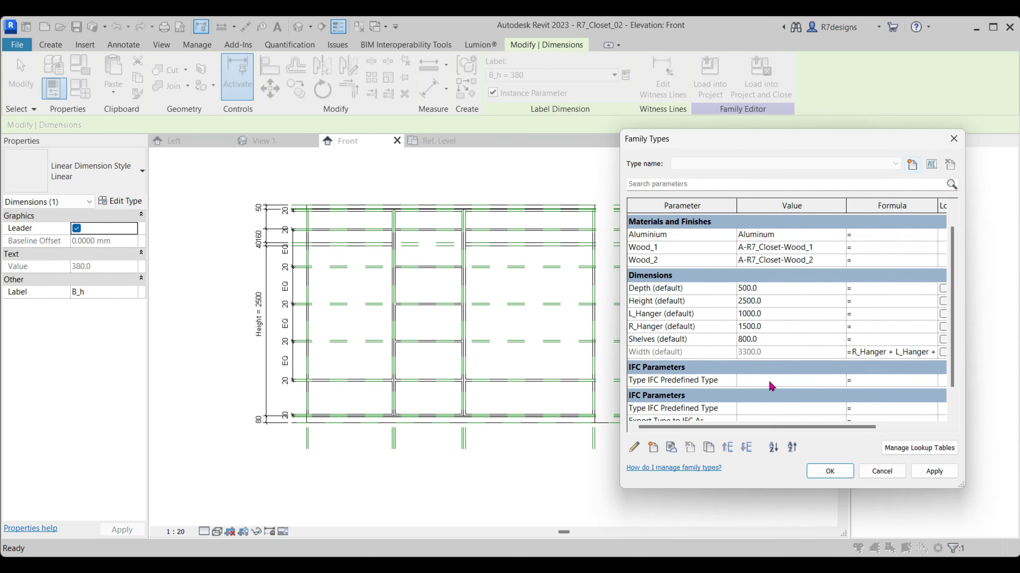
scroll(684, 326, down, 2)
click(653, 273)
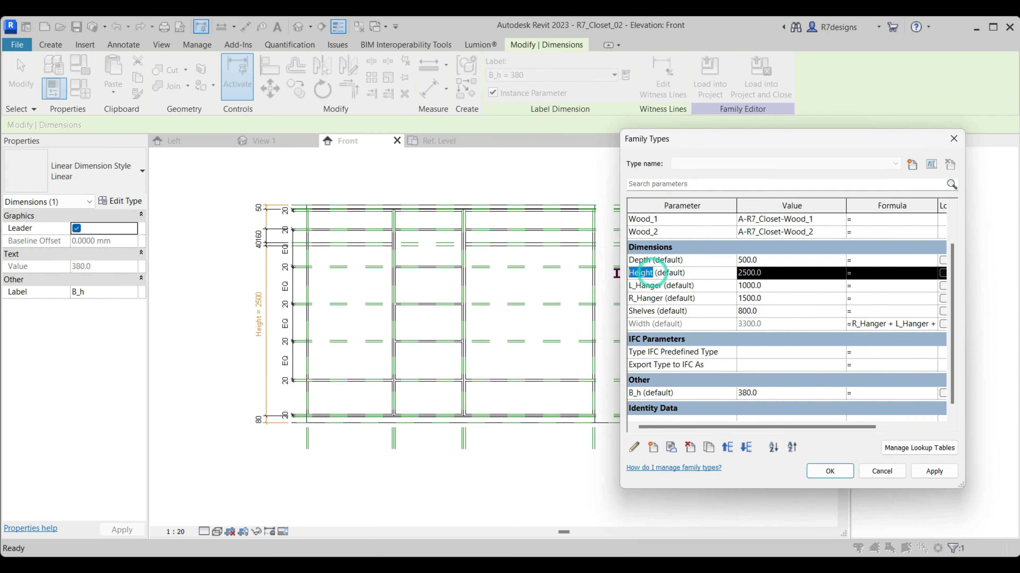
click(862, 393)
text(Height / 5)
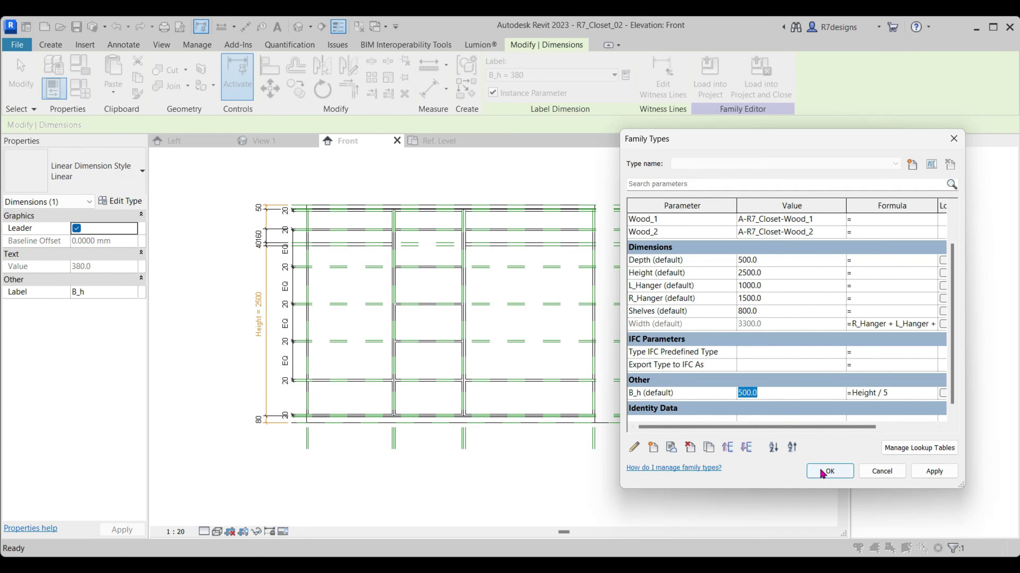
click(829, 471)
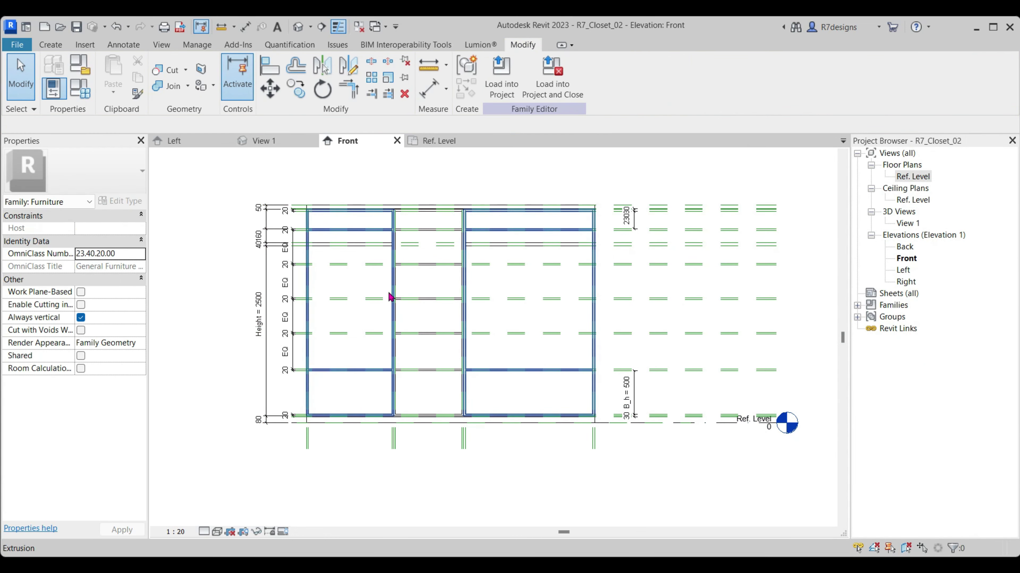
Delete the 230 dimension from the Front elevation
scroll(295, 253, up, 3)
scroll(293, 241, up, 3)
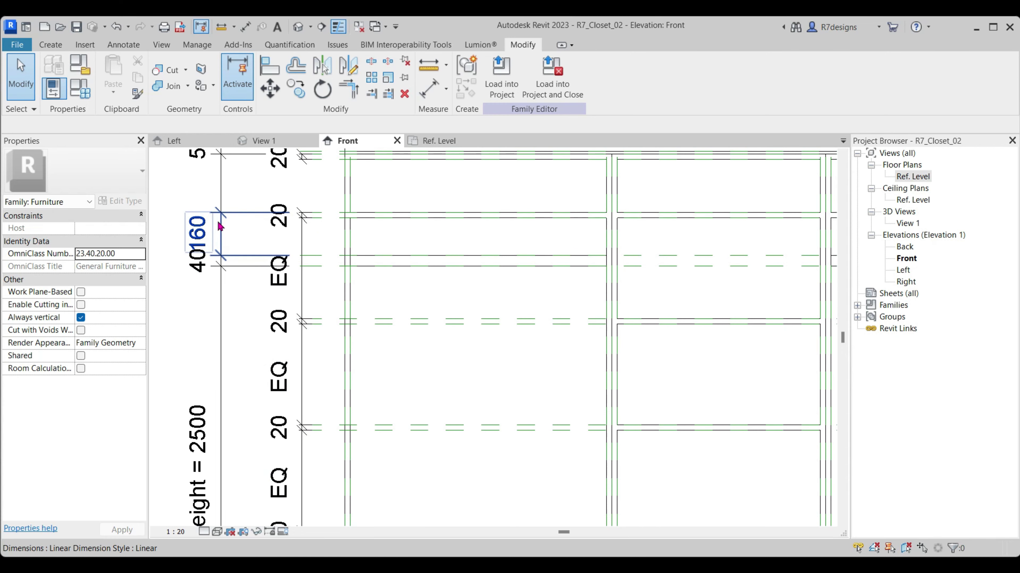
click(225, 235)
scroll(394, 241, down, 3)
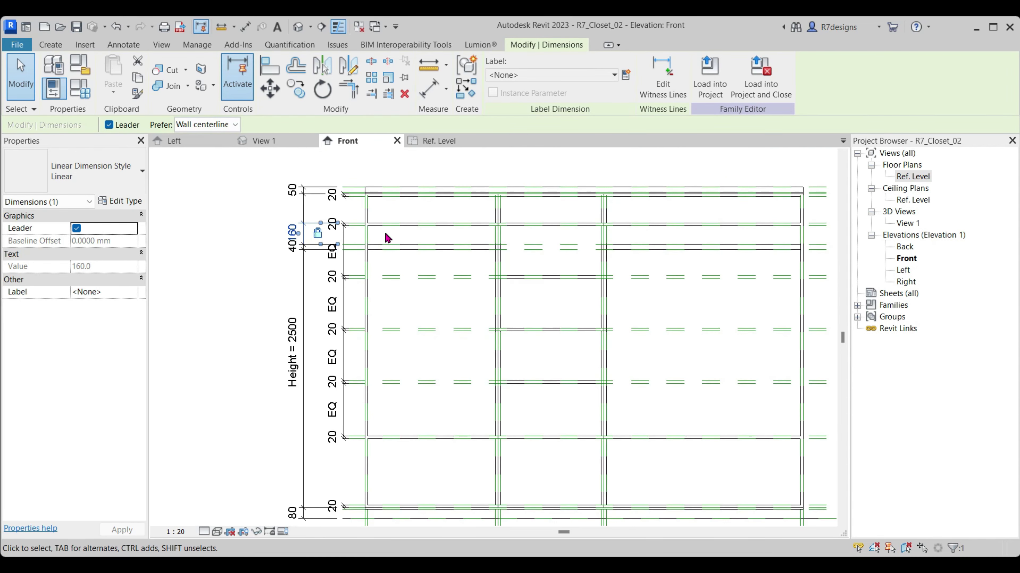
scroll(441, 253, down, 3)
scroll(682, 251, up, 2)
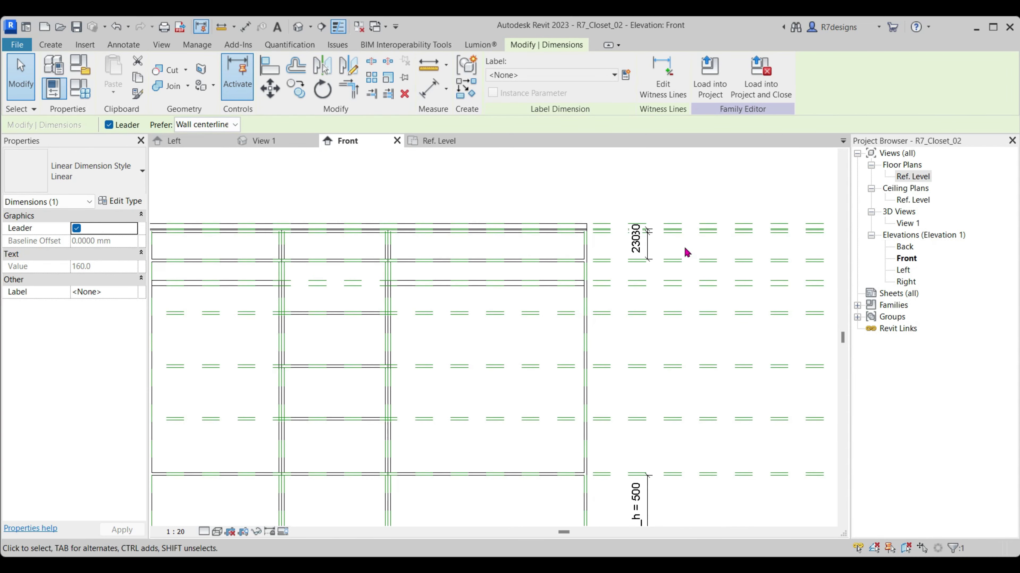
click(648, 246)
click(404, 94)
scroll(530, 228, down, 2)
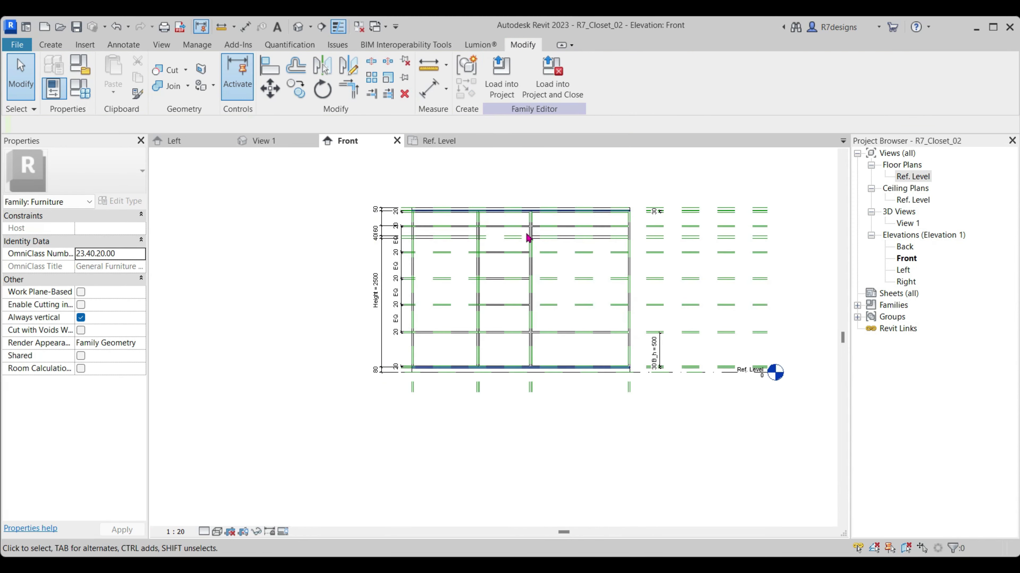
scroll(410, 267, up, 1)
Move the shelf EQ string beside the wardrobe, extend it to the top plane, equalize
click(406, 262)
scroll(409, 261, up, 2)
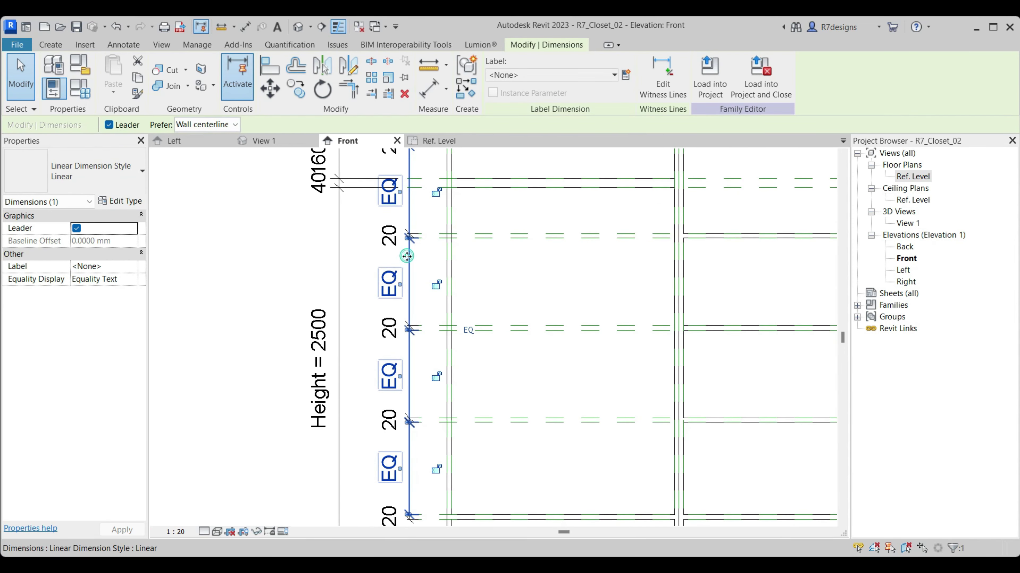
scroll(410, 261, down, 2)
drag(400, 261, 740, 287)
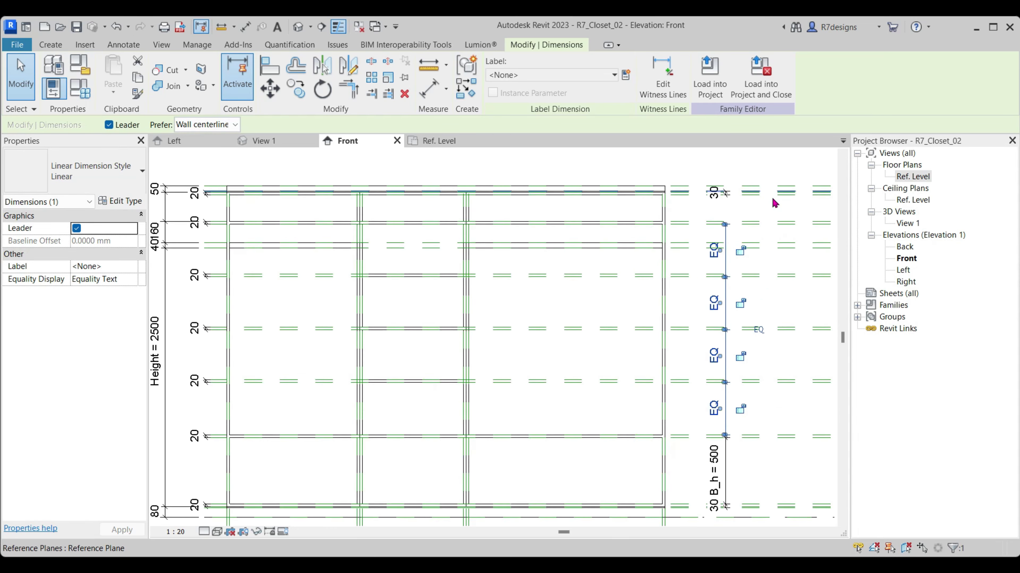
scroll(771, 195, up, 3)
click(658, 93)
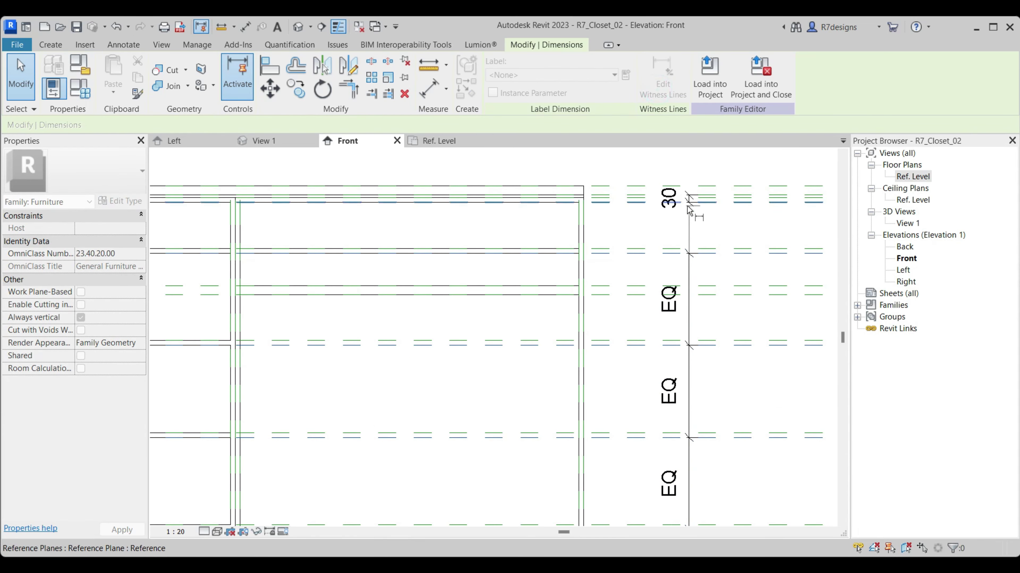
scroll(687, 206, up, 2)
scroll(720, 202, up, 2)
click(719, 202)
scroll(670, 154, down, 2)
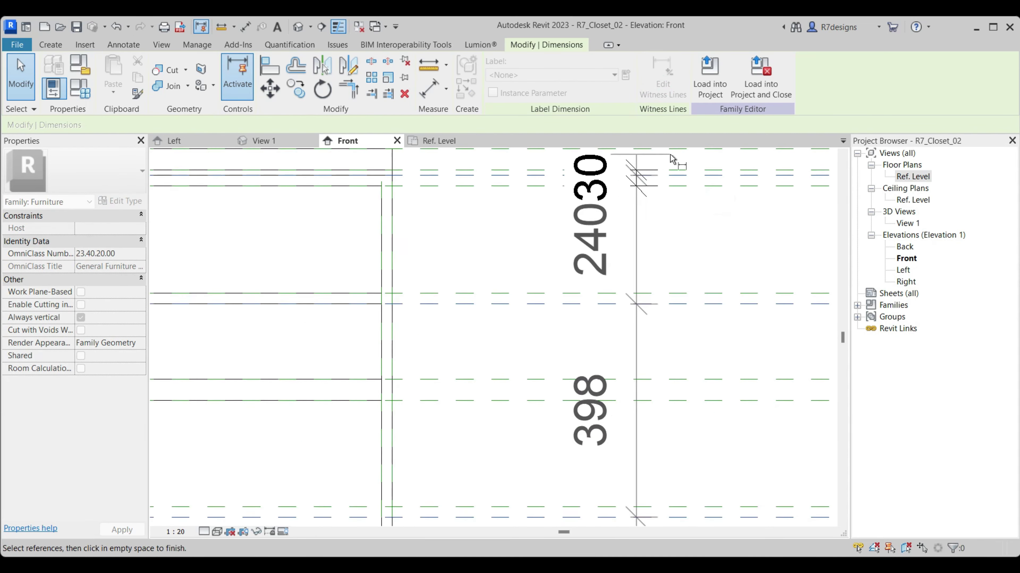
scroll(669, 152, down, 2)
click(683, 273)
click(698, 301)
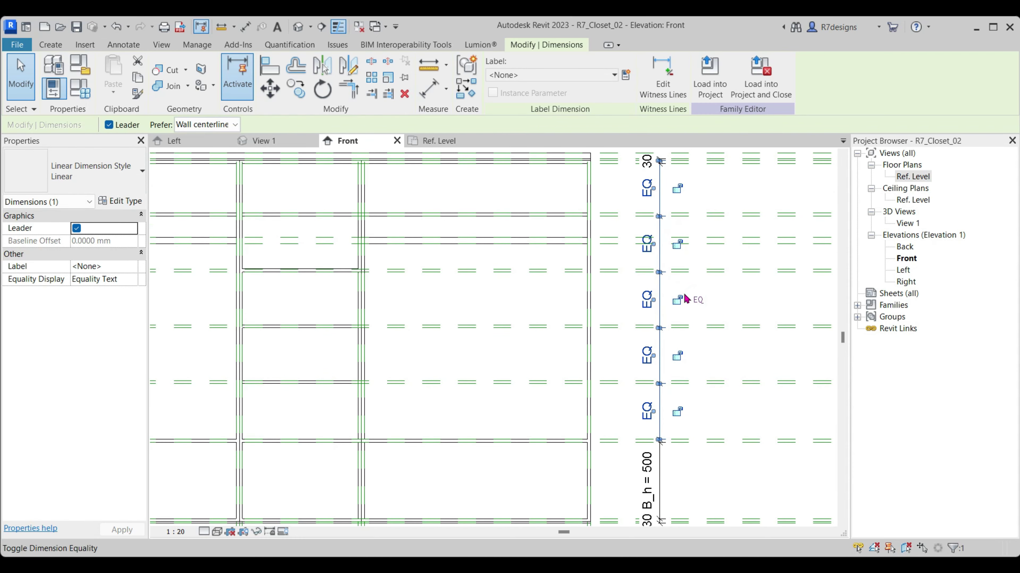
scroll(712, 237, down, 3)
Deselect the dimension and return to the wardrobe's 3D view
click(21, 87)
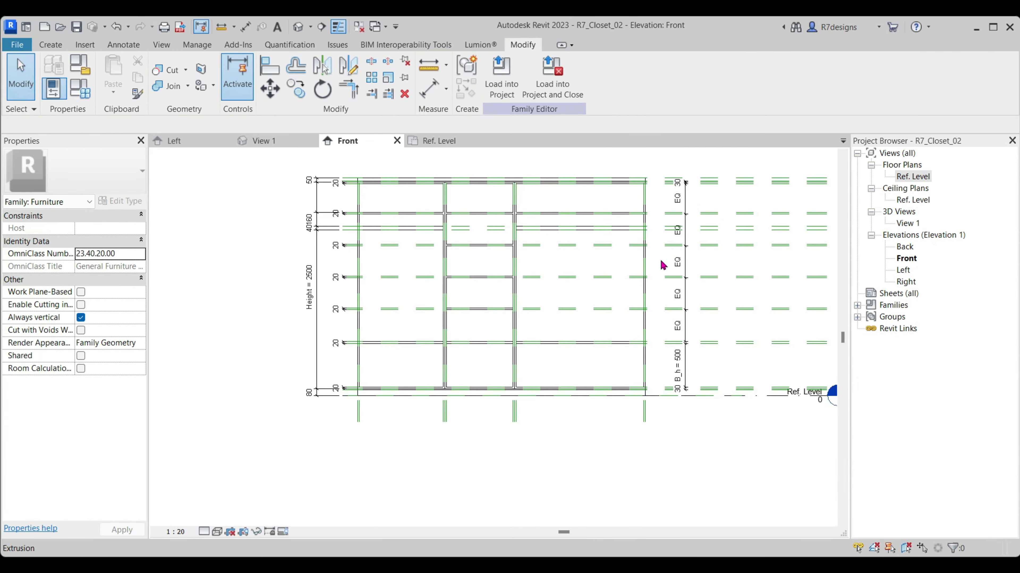
scroll(660, 261, up, 4)
scroll(660, 262, down, 5)
scroll(454, 189, up, 2)
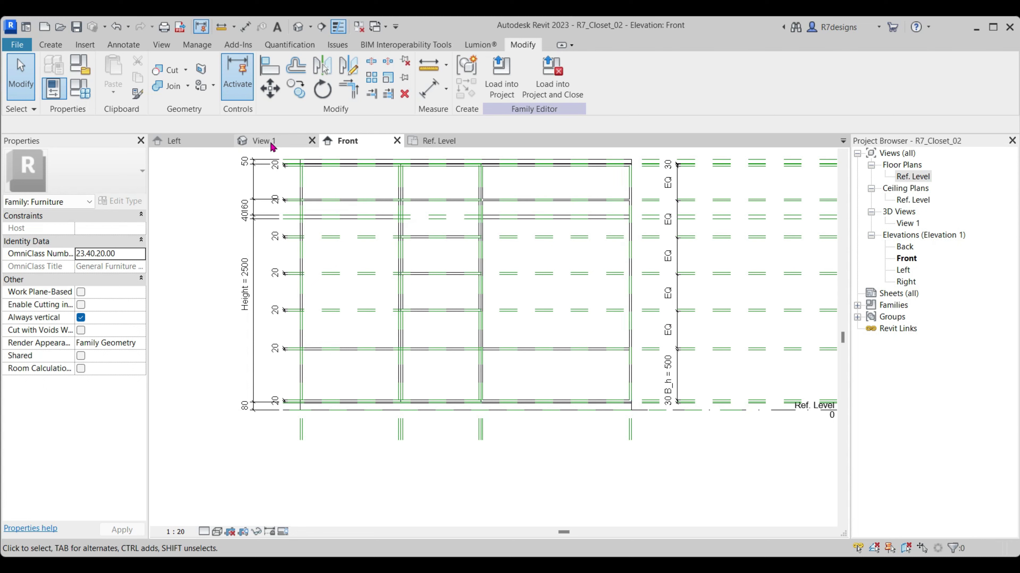
click(263, 140)
Switch the wardrobe to Hidden Line style and reorient it to the corner view
click(804, 179)
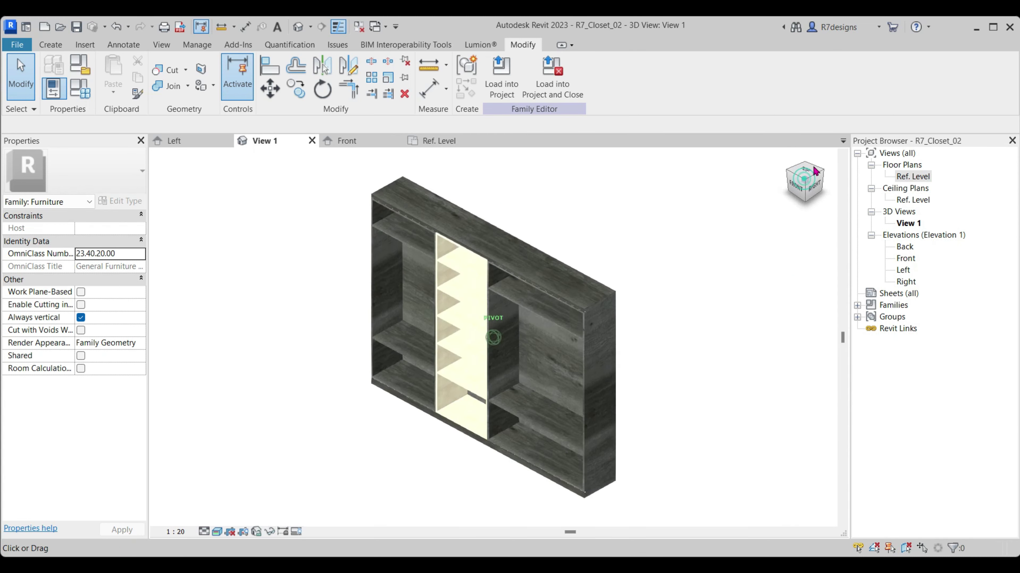
click(811, 183)
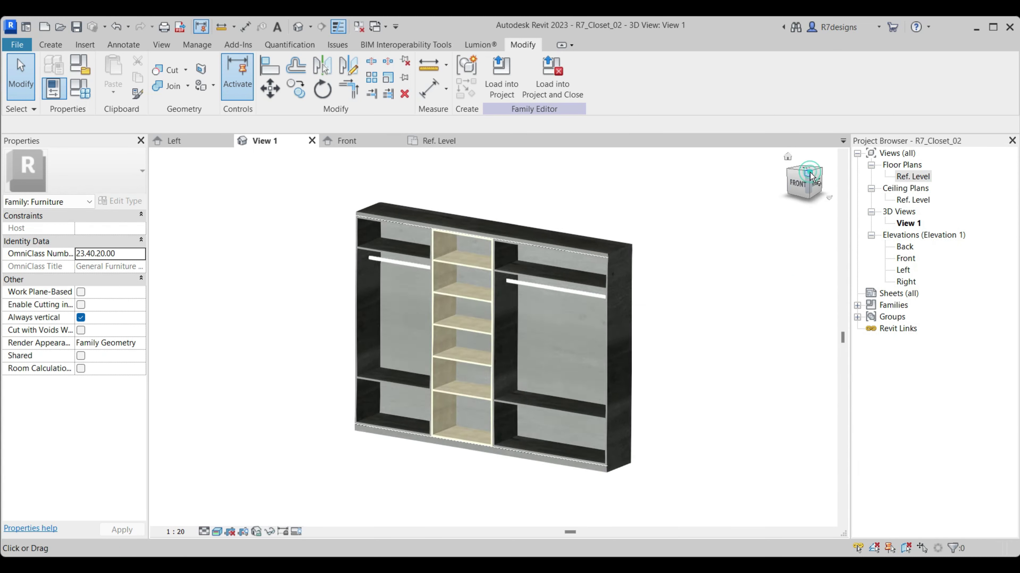
click(216, 536)
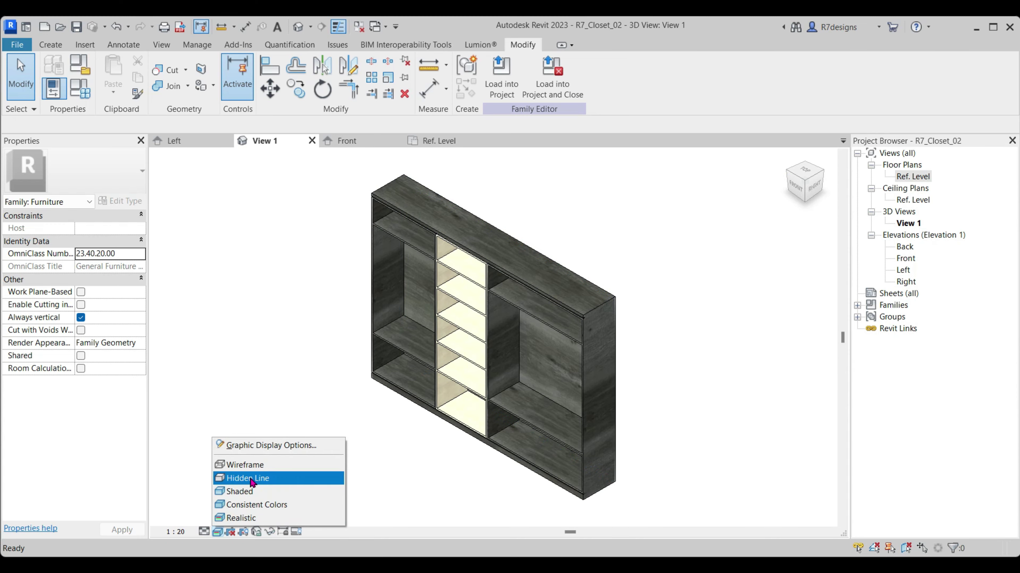
click(240, 480)
click(796, 187)
shift+middle_drag(177, 167, 133, 145)
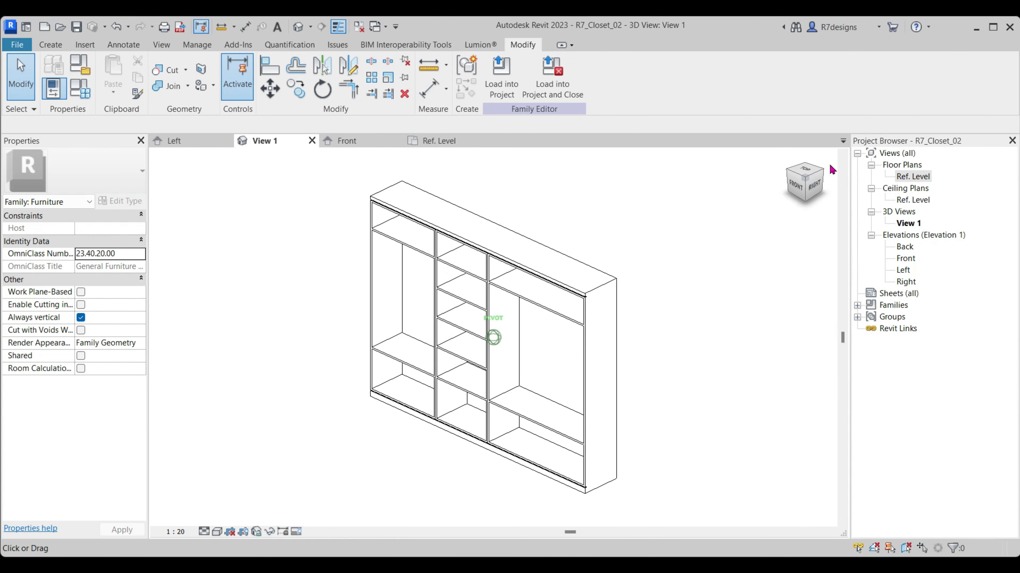
Flex the Height to 2000, check it from the front, then restore 2500
click(80, 88)
click(779, 329)
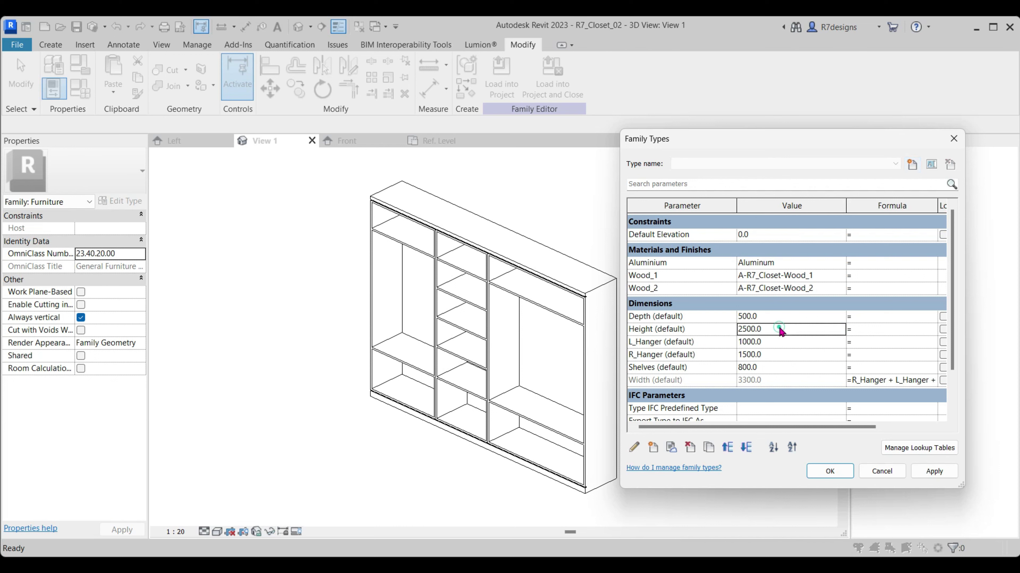
text(2000)
click(921, 476)
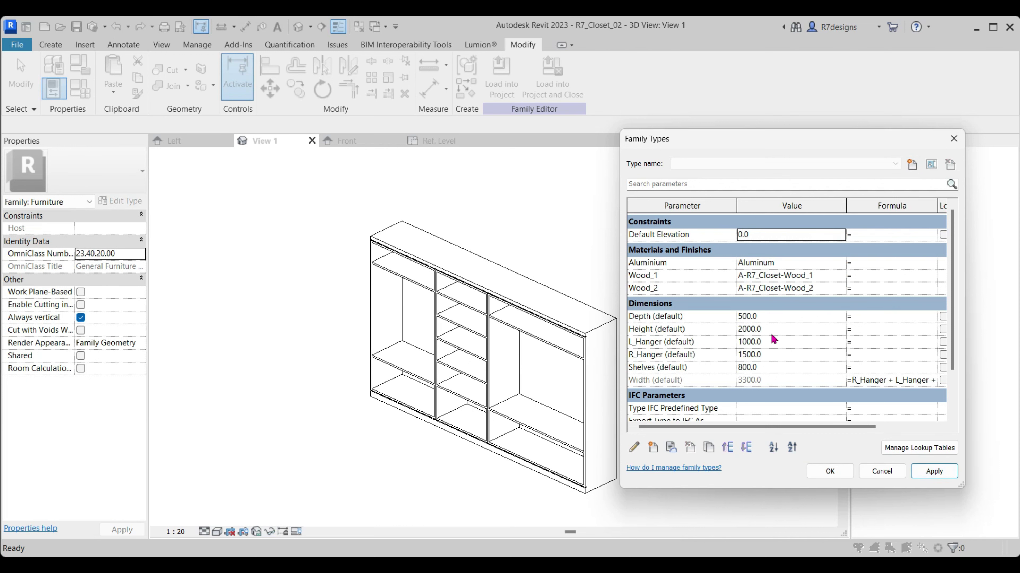
click(822, 471)
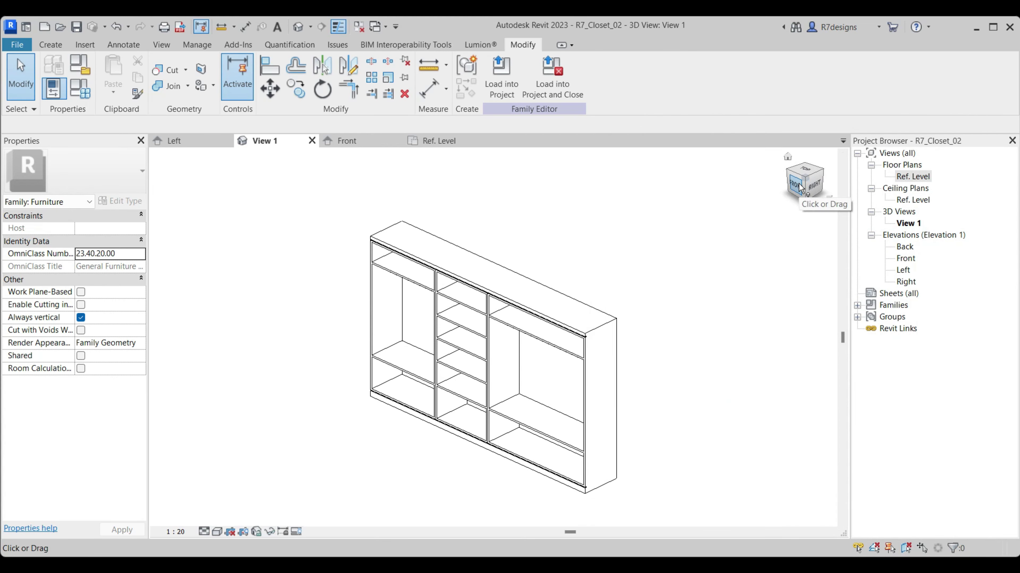
click(801, 185)
click(79, 89)
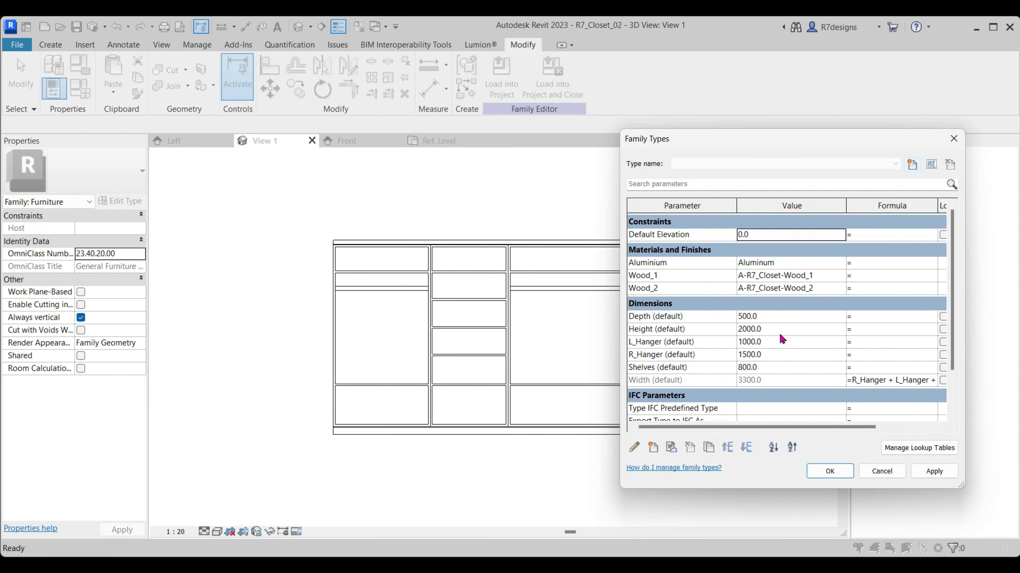
click(779, 332)
text(2500)
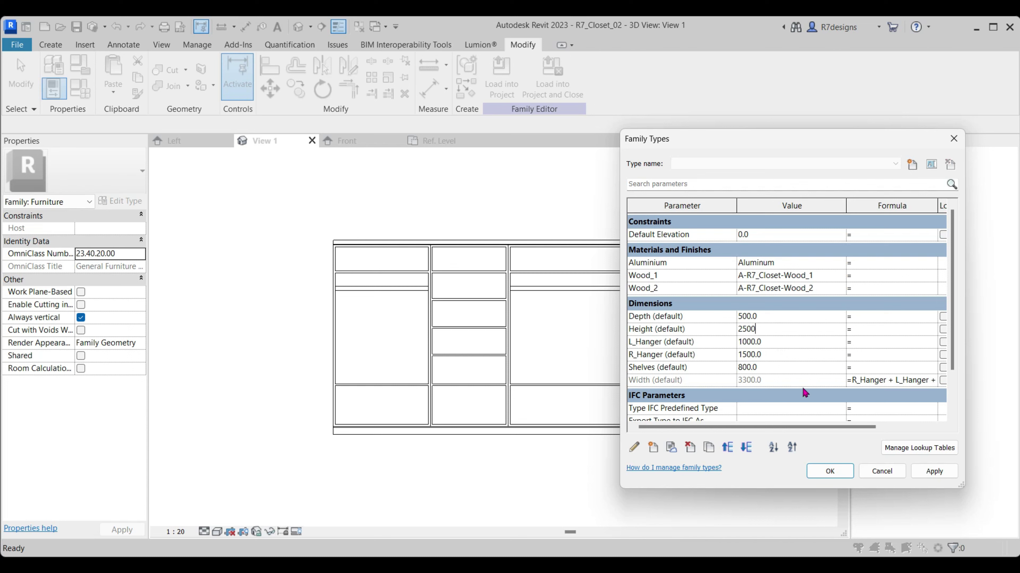
click(922, 475)
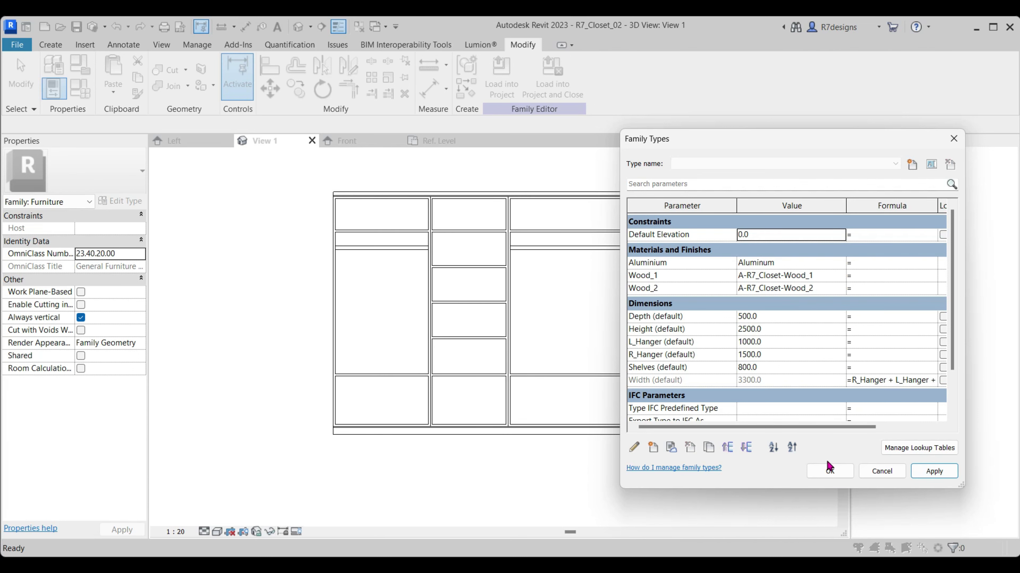
click(829, 470)
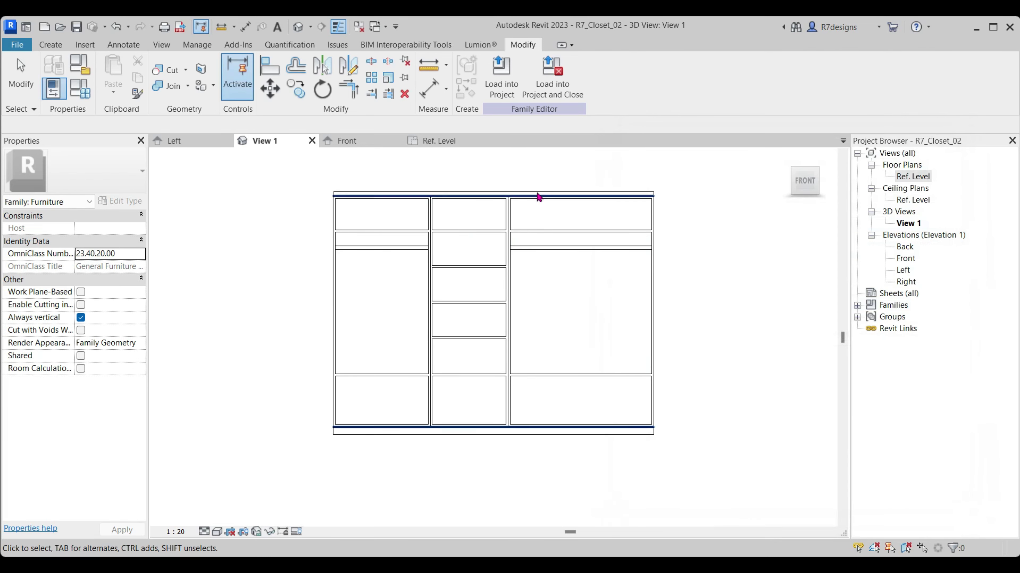
click(820, 171)
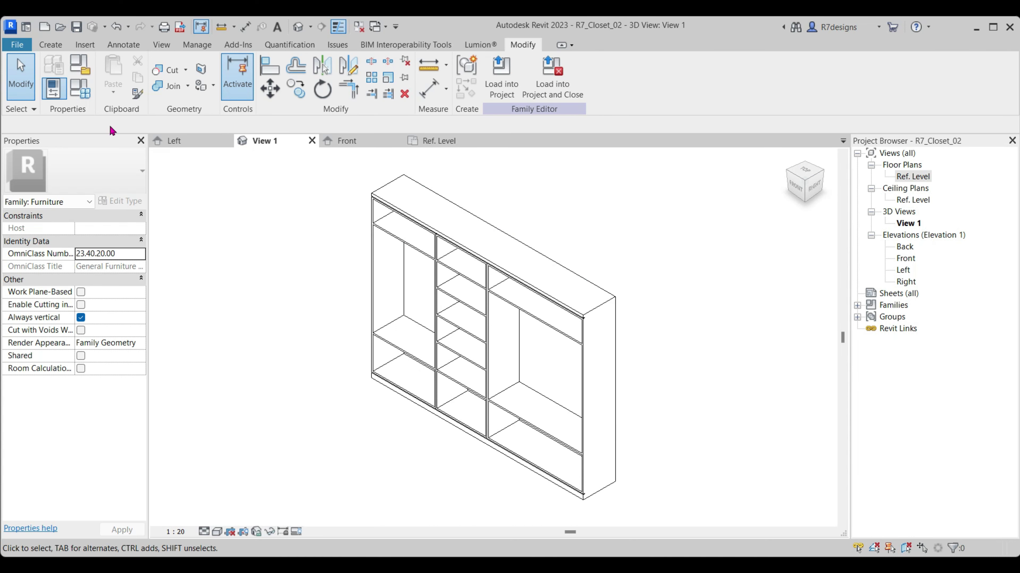
Flex the Depth to 600, then restore it to 500
click(80, 88)
click(768, 316)
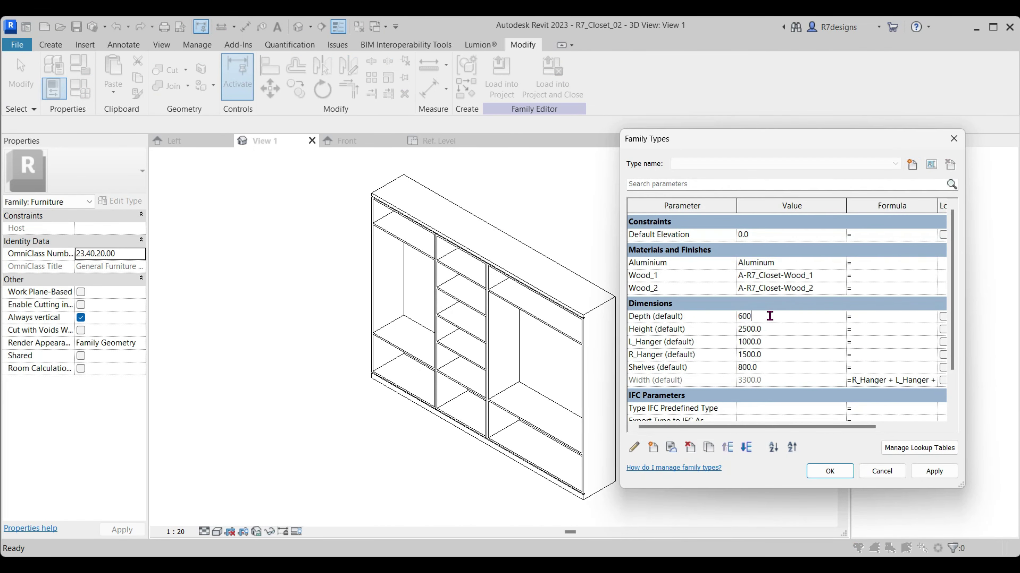
click(933, 473)
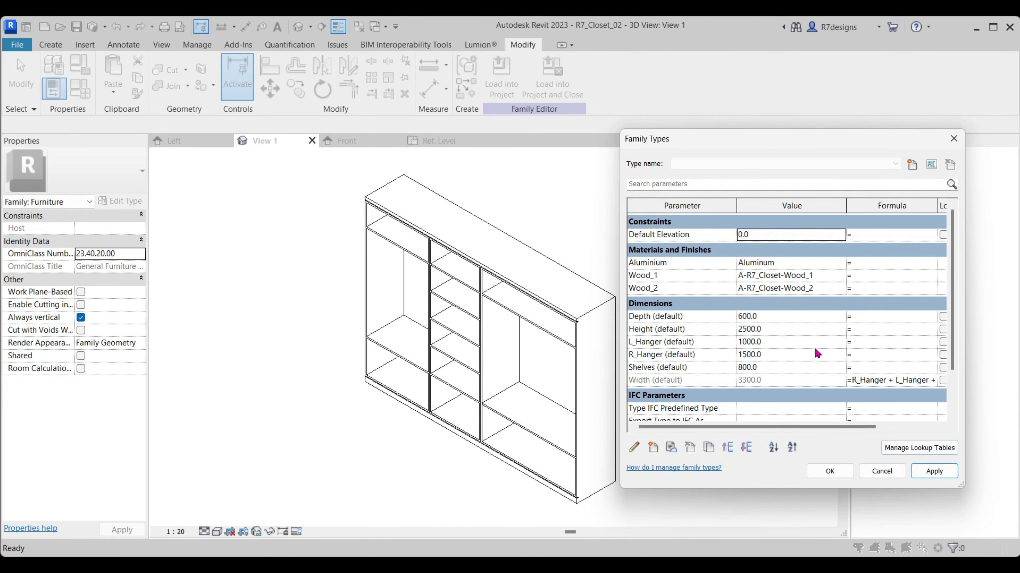
click(771, 315)
text(500)
click(933, 472)
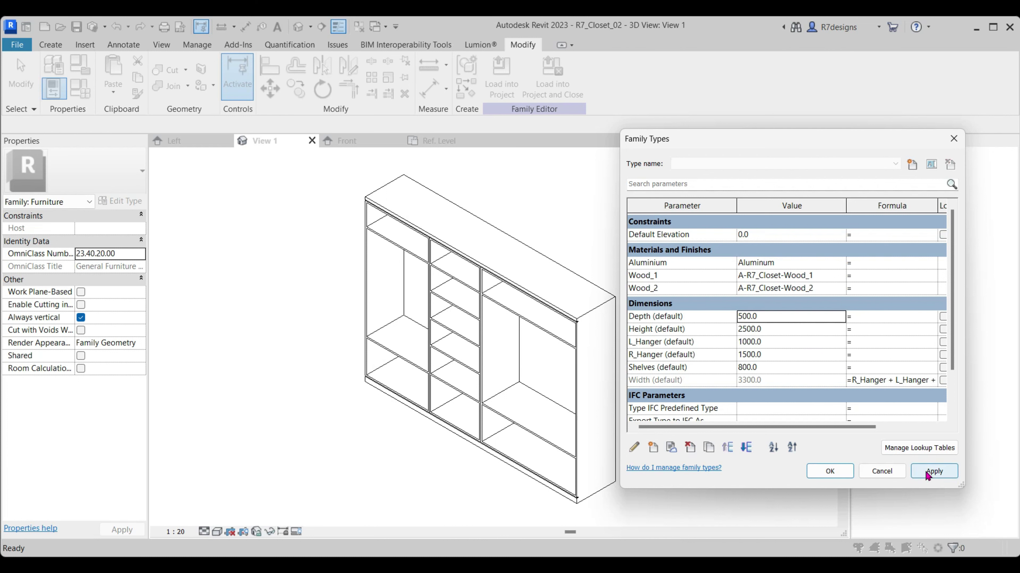
Set L_Hanger 1100, R_Hanger 1400 and Shelves 700, then show the model in Realistic style
click(770, 341)
text(1100)
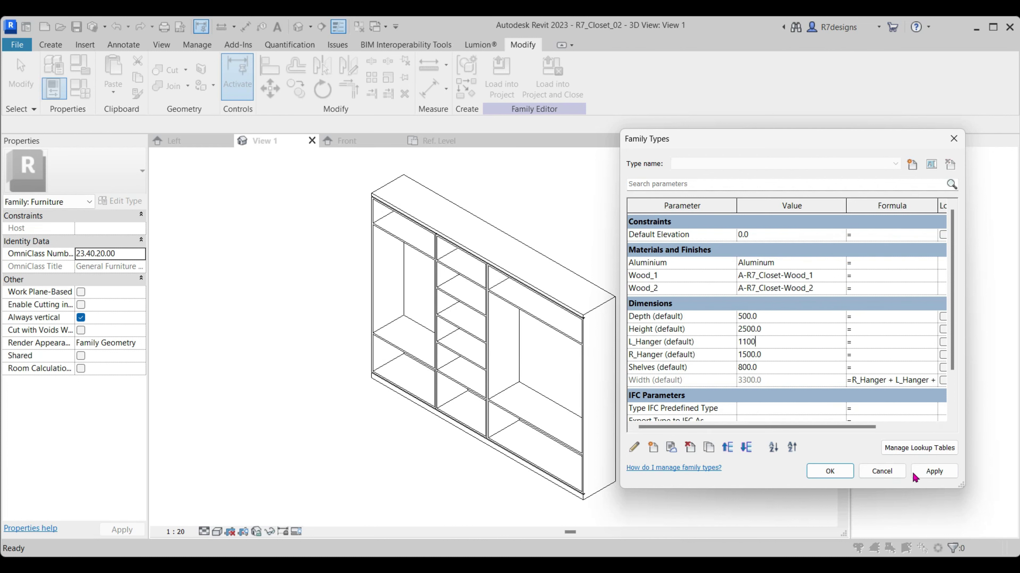
click(927, 474)
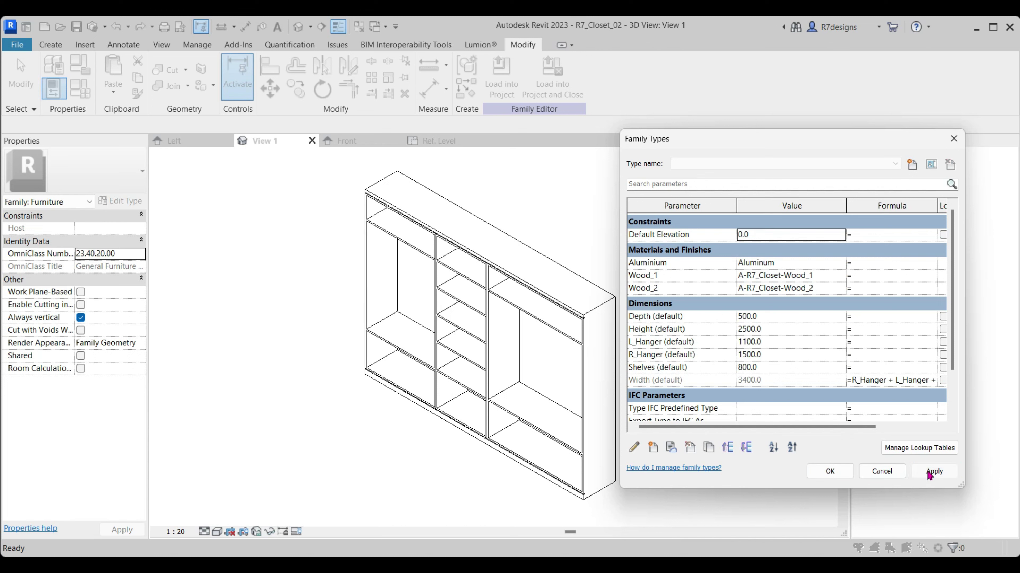
click(769, 355)
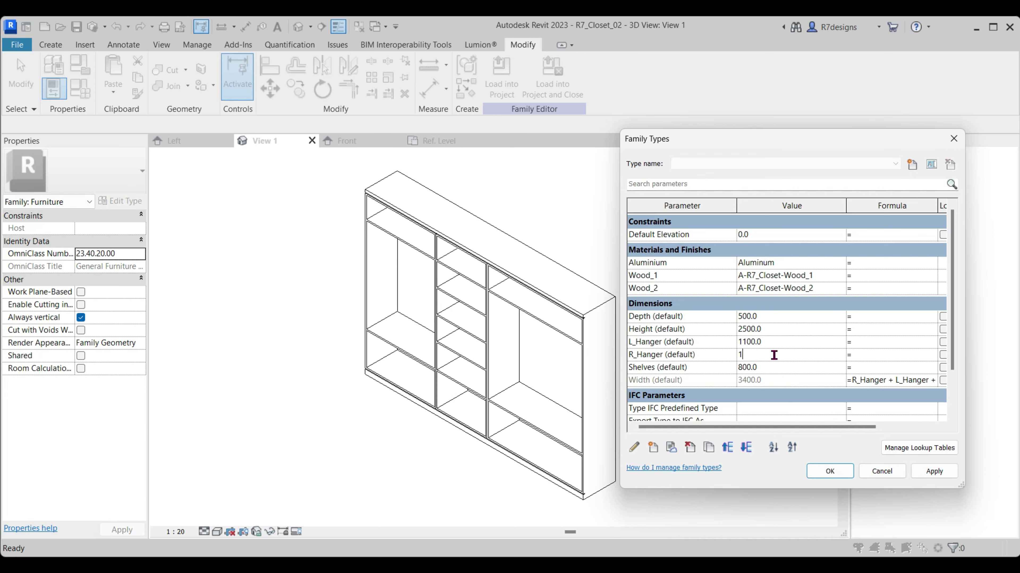
text(400)
click(933, 471)
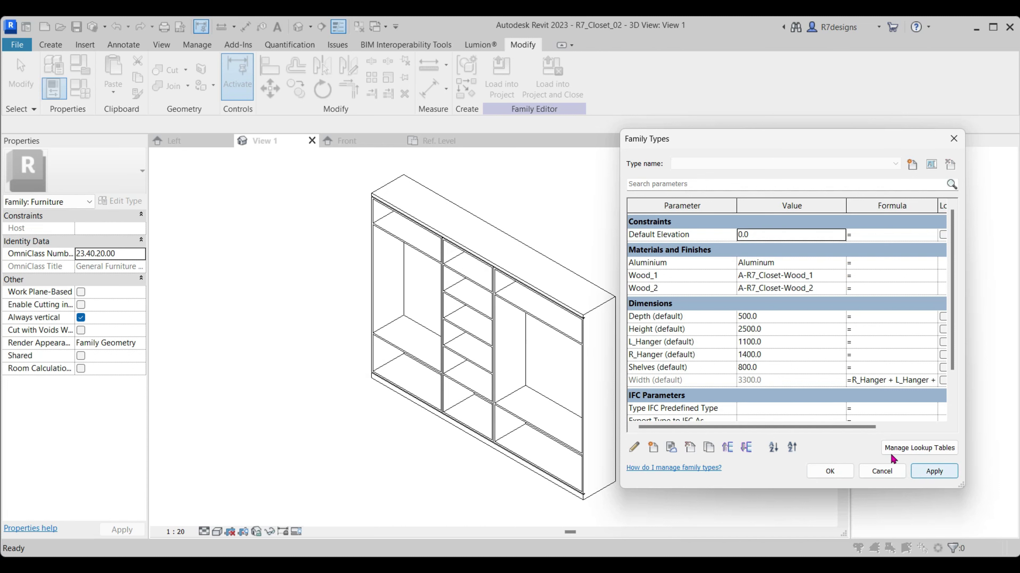
click(768, 367)
text(700)
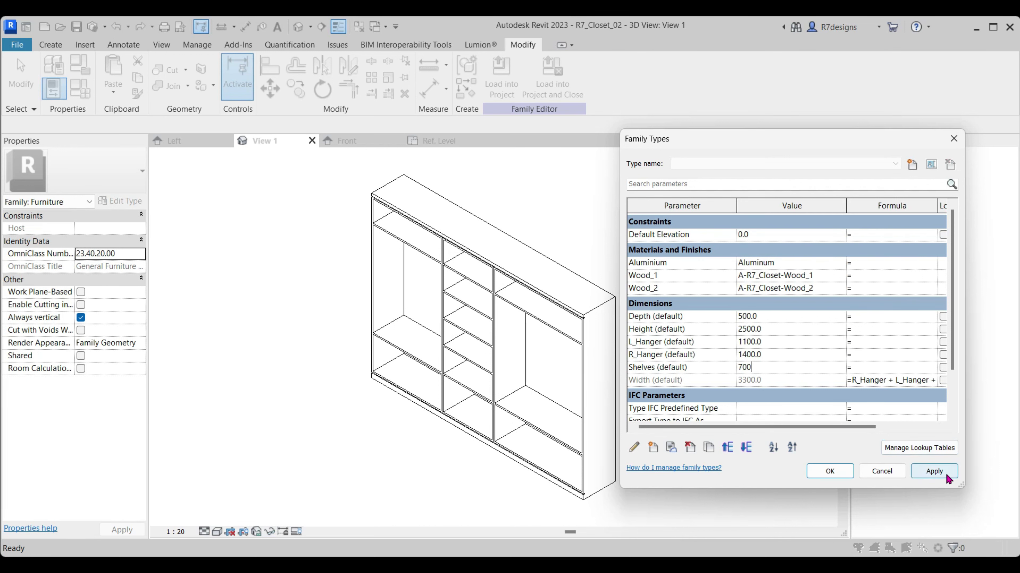
click(934, 472)
click(830, 471)
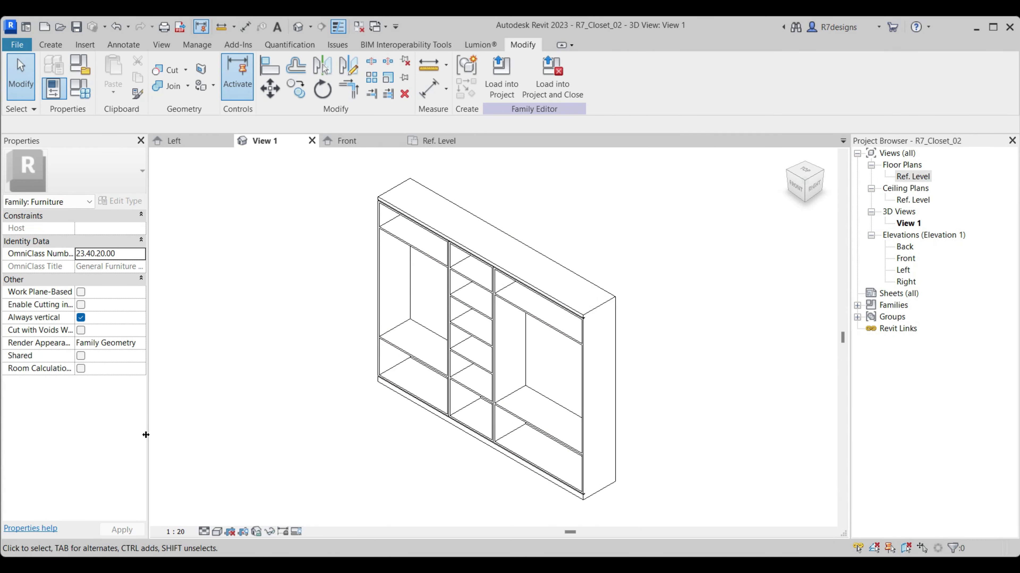
click(216, 534)
click(245, 518)
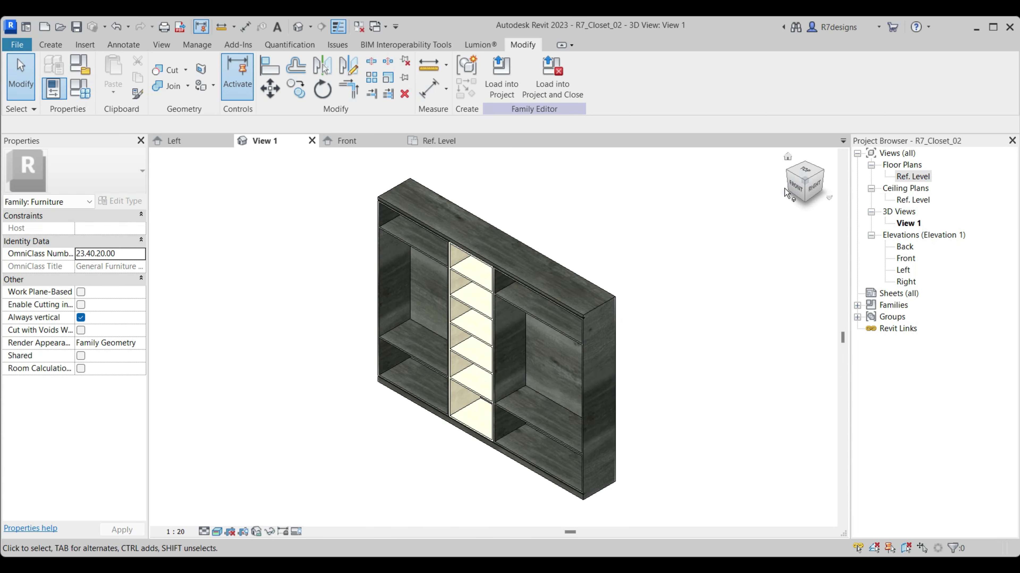
Create a new project using the Architectural Template
click(806, 181)
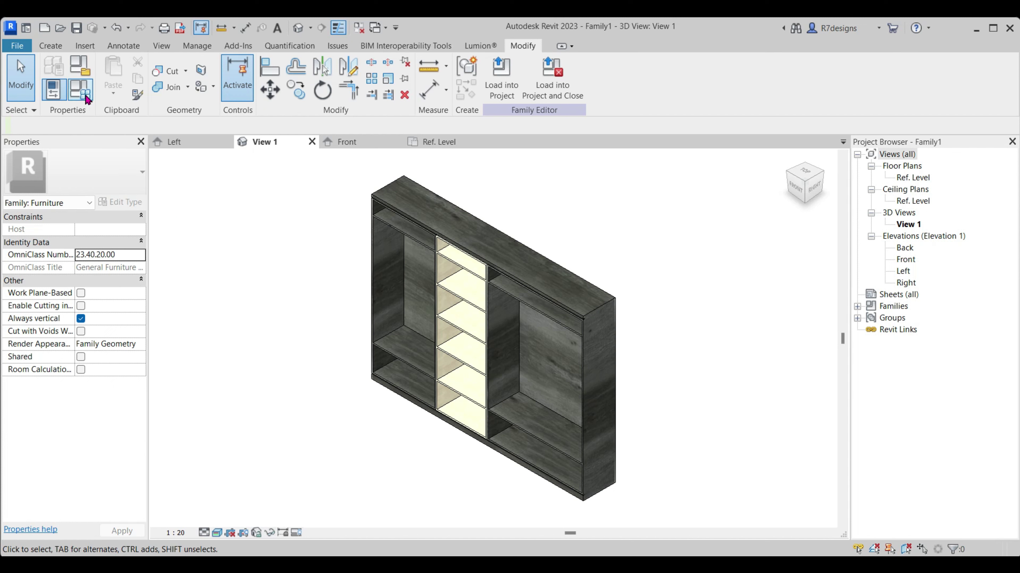
click(17, 46)
mouse_move(45, 98)
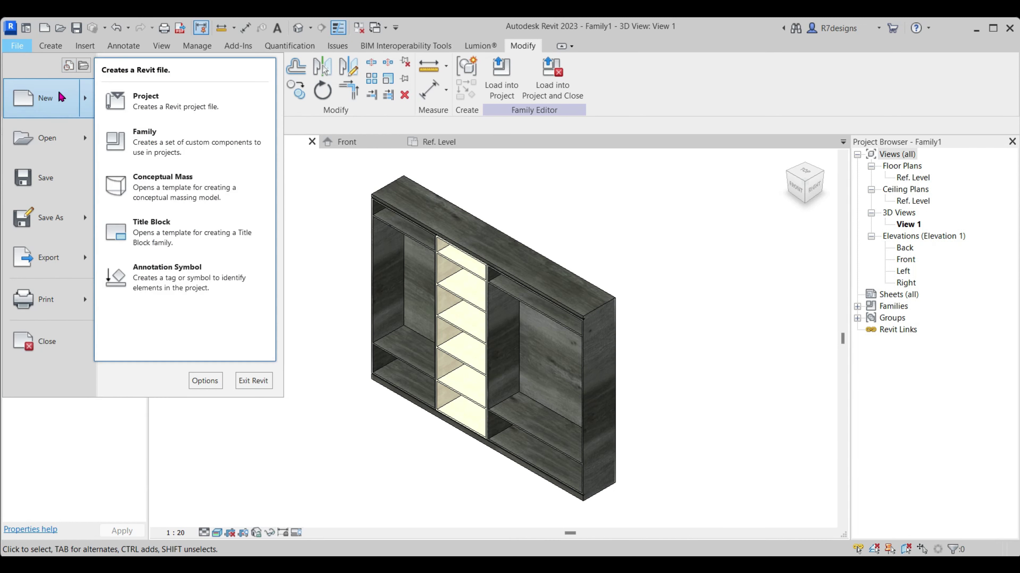
click(152, 105)
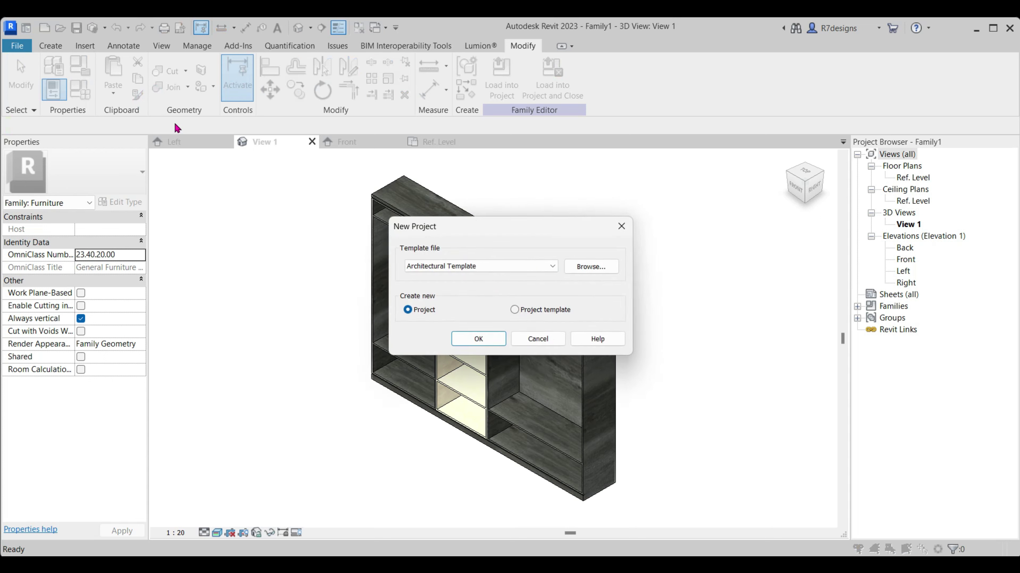
click(478, 338)
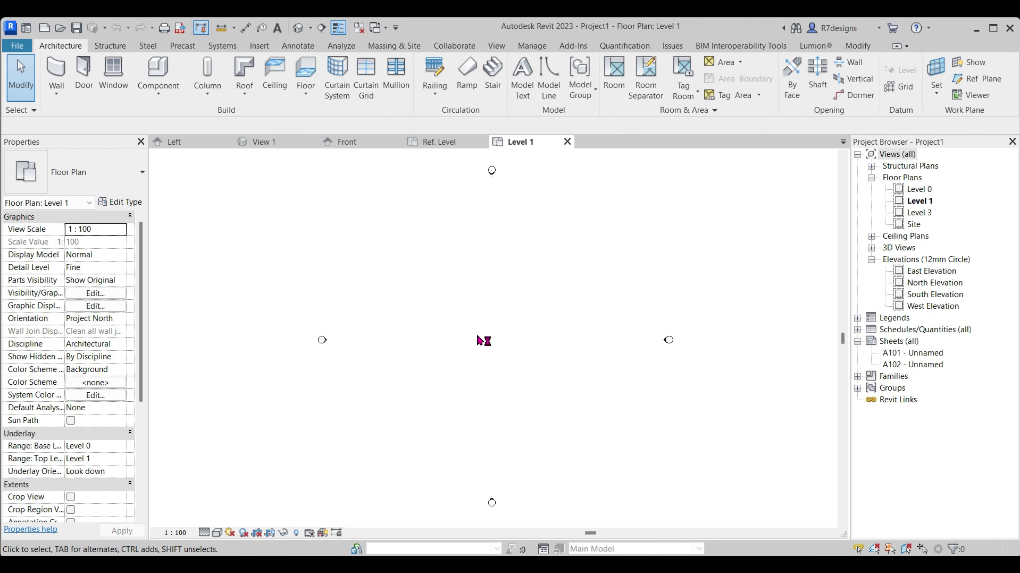
Load Family1 into the project and place one wardrobe in the Level 1 plan
click(265, 141)
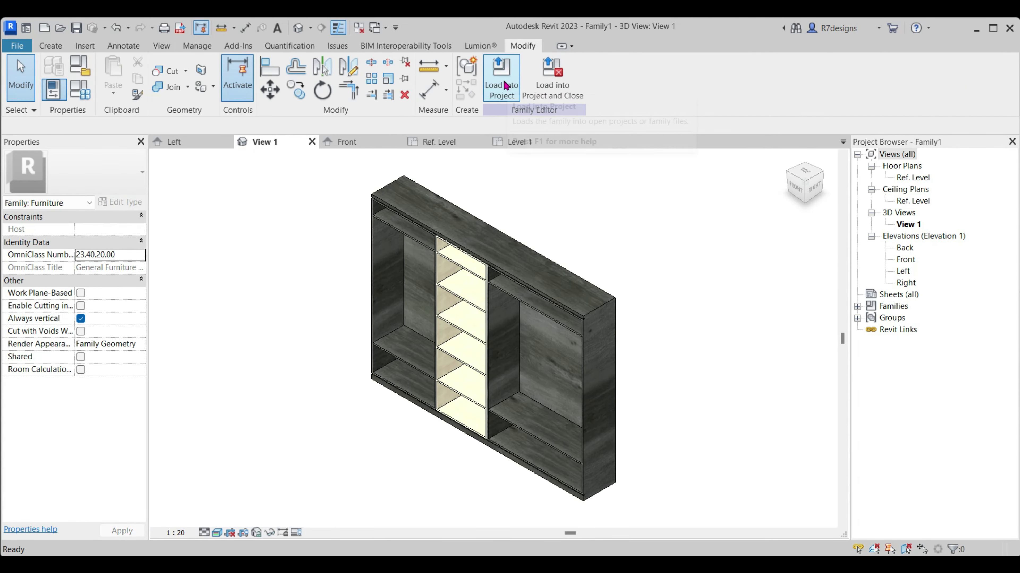
click(503, 83)
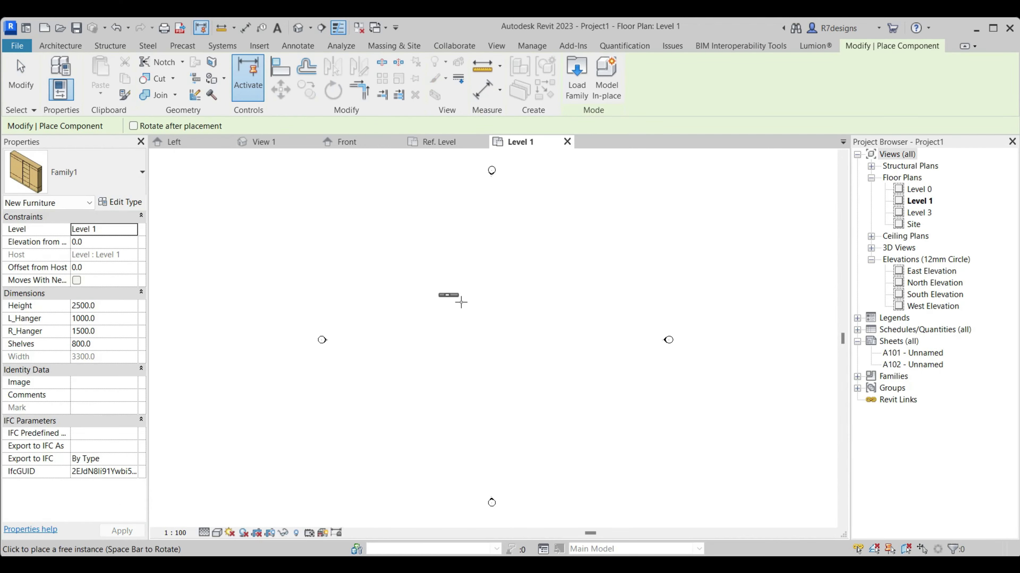
click(490, 366)
key(Escape)
key(Escape)
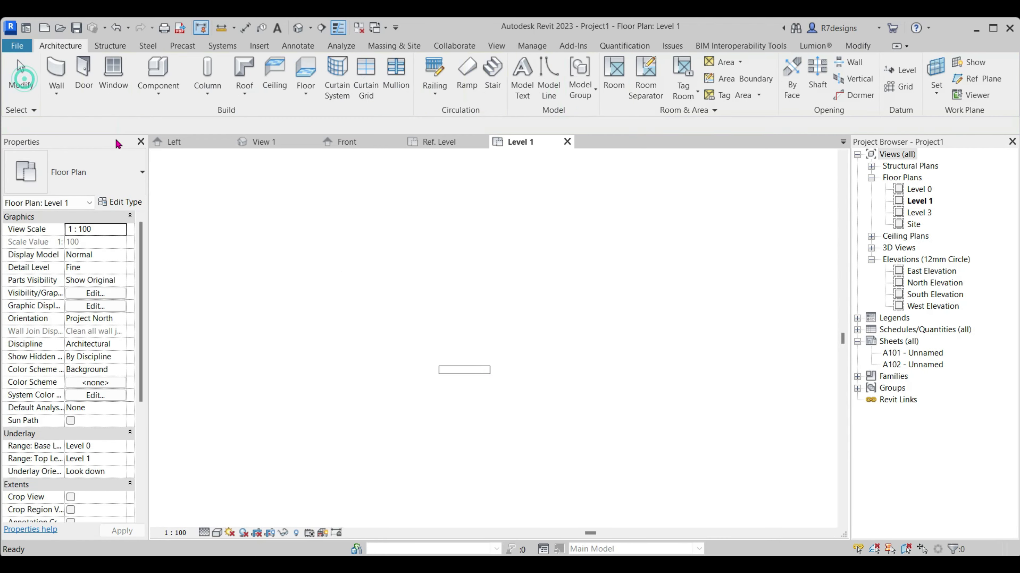
Open the default 3D view, orient it to the corner, and select the wardrobe
click(298, 27)
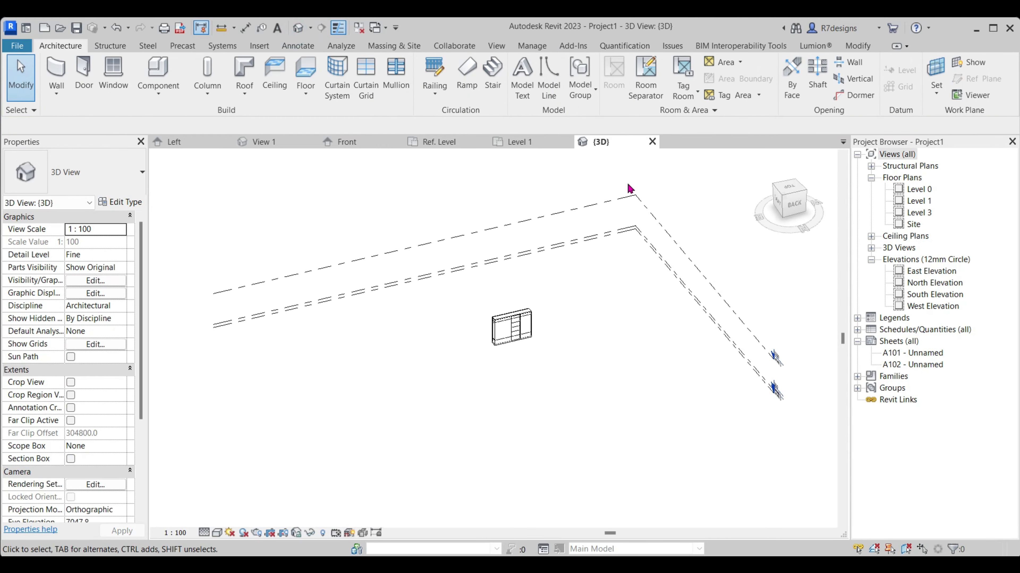
click(520, 326)
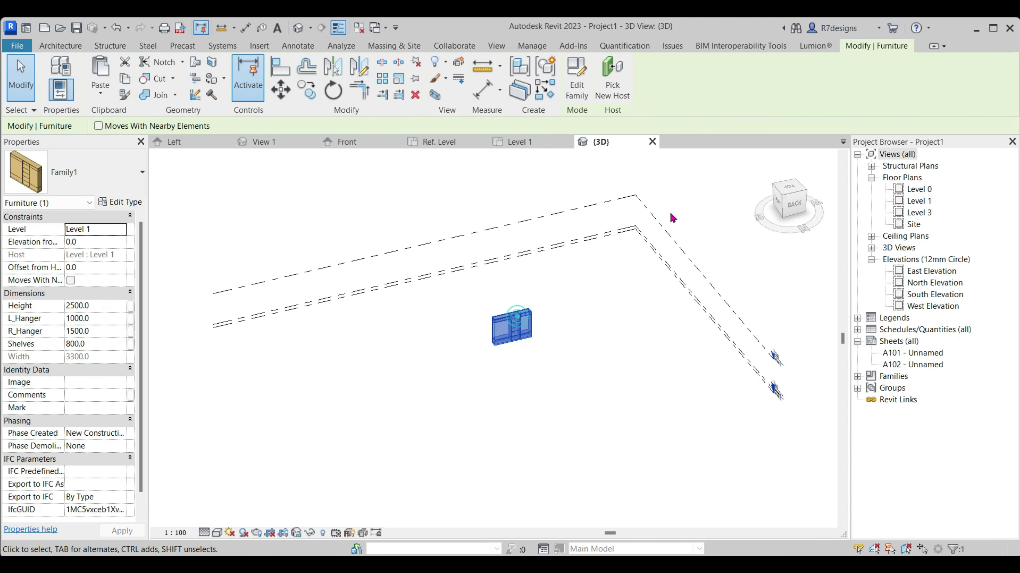
click(775, 186)
click(735, 291)
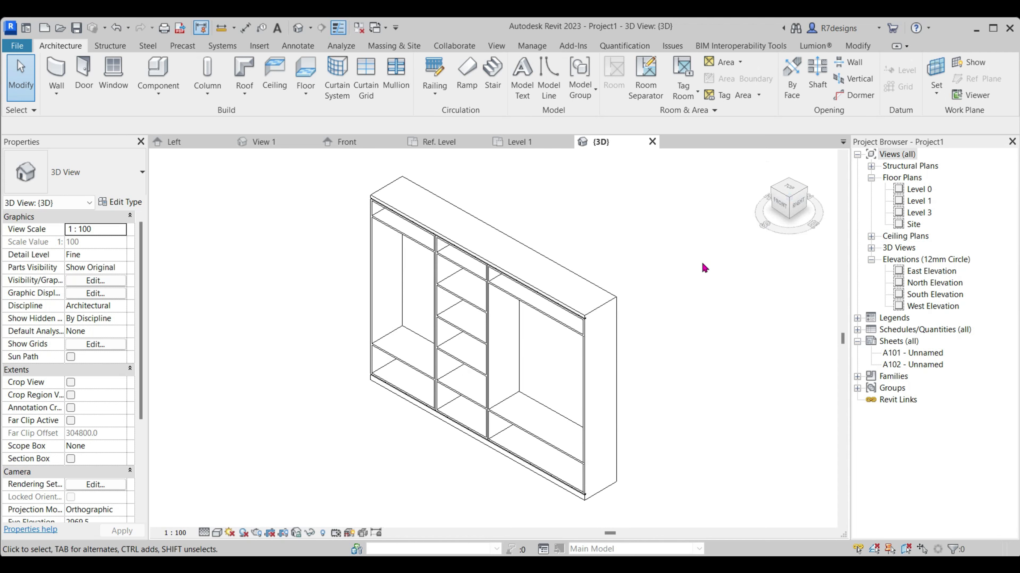
click(590, 317)
Set the wardrobe's Height 2600, L_Hanger 900, R_Hanger 1600 and Shelves 500 in Properties
click(101, 308)
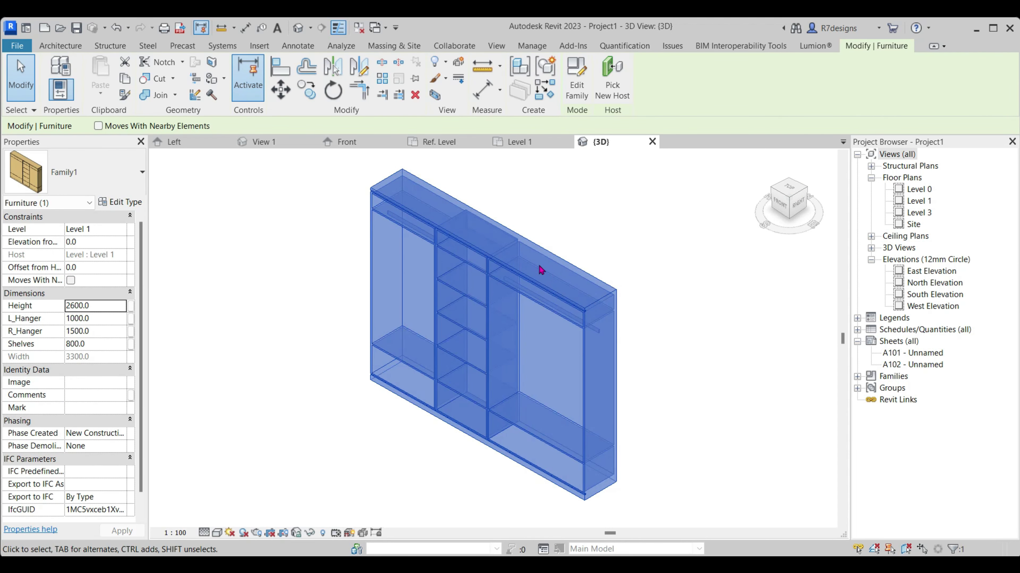
click(103, 319)
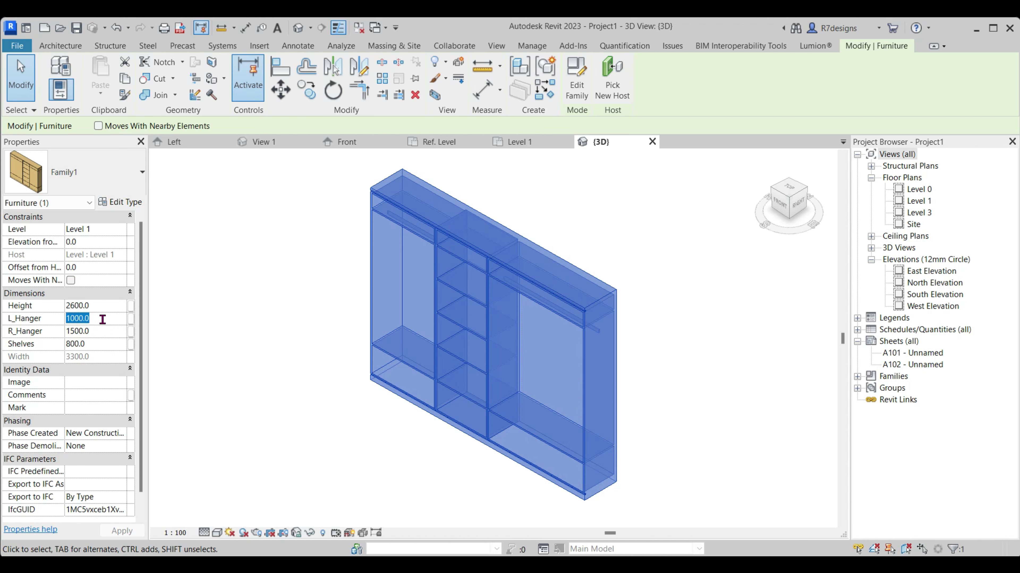
text(900)
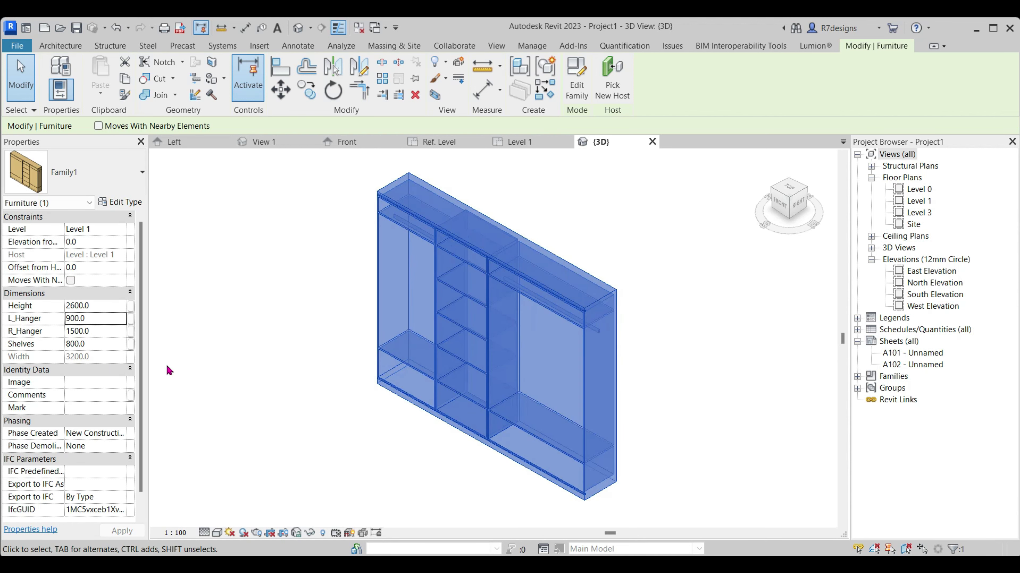
click(102, 332)
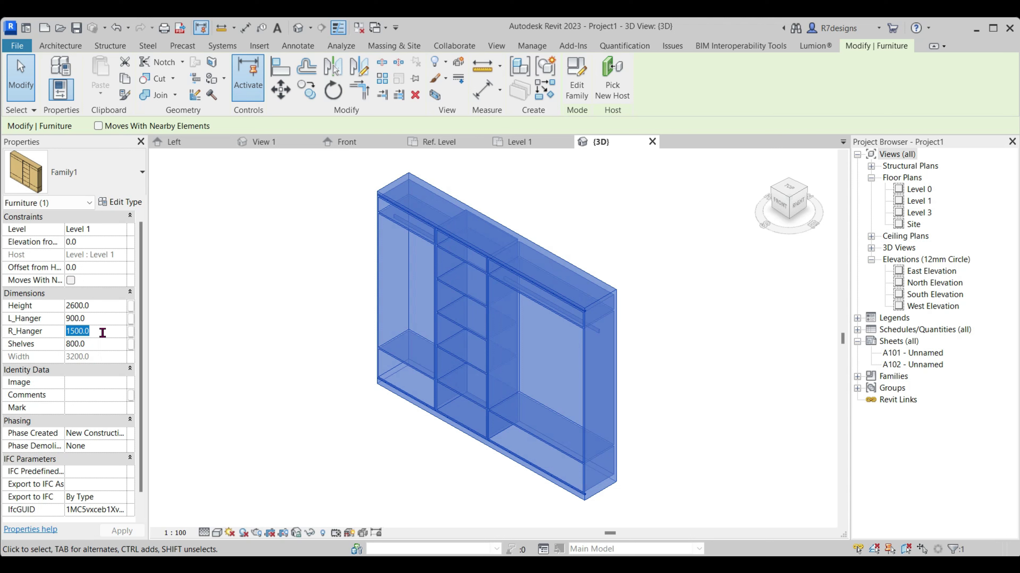
text(160)
key(Return)
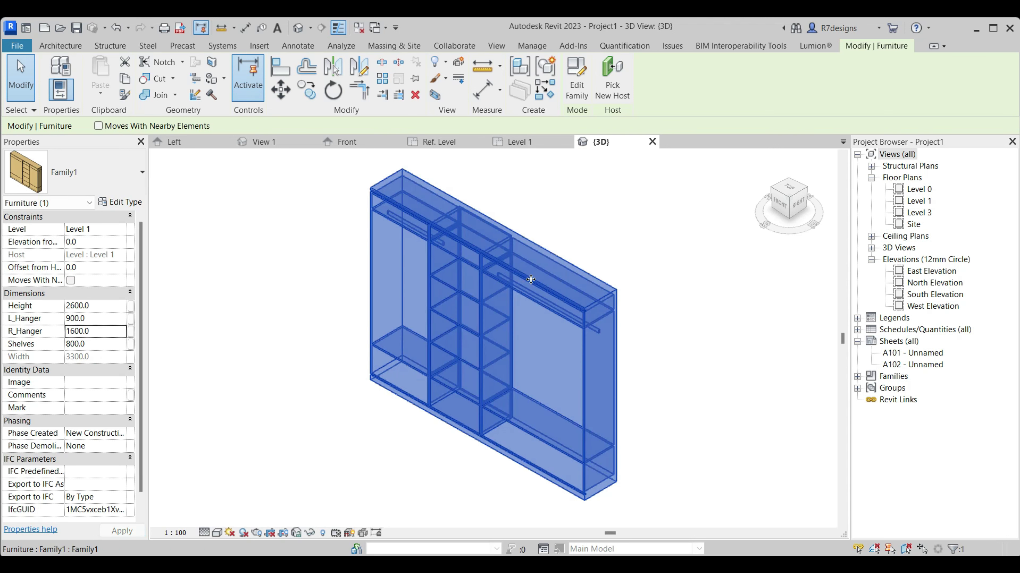
click(98, 345)
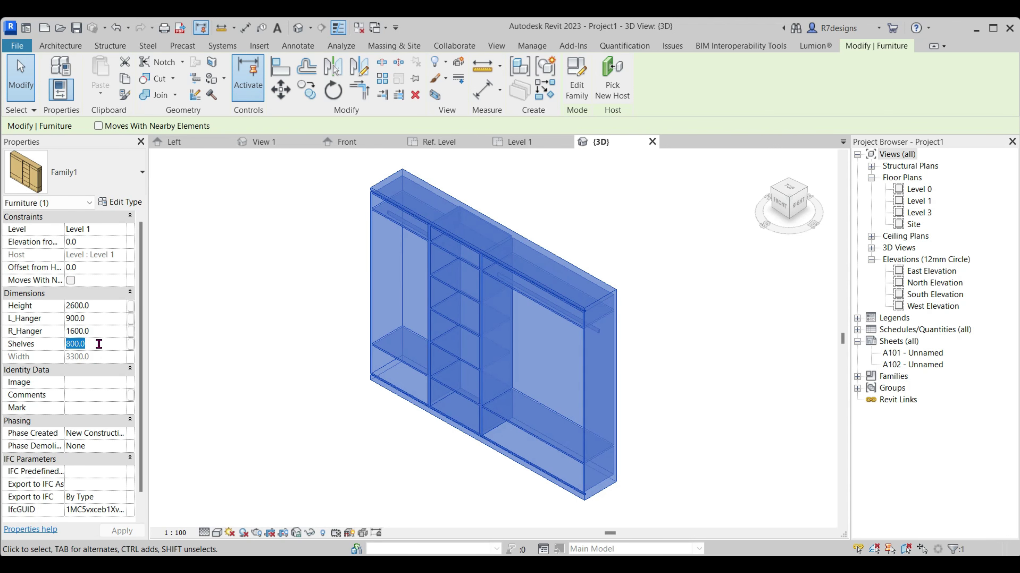
text(500)
key(Return)
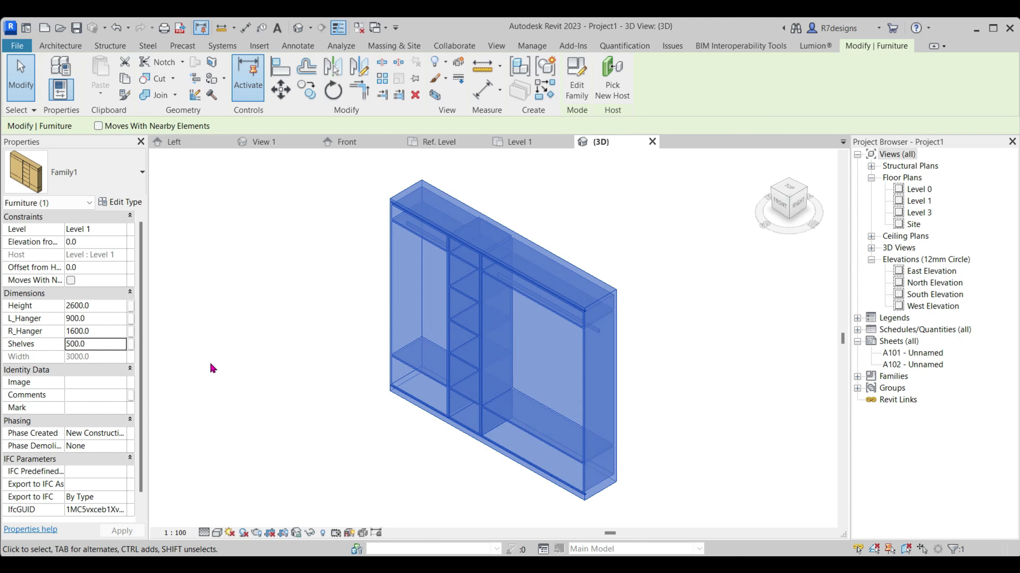
Reselect the wardrobe, check its type properties, and open its family for editing
click(276, 369)
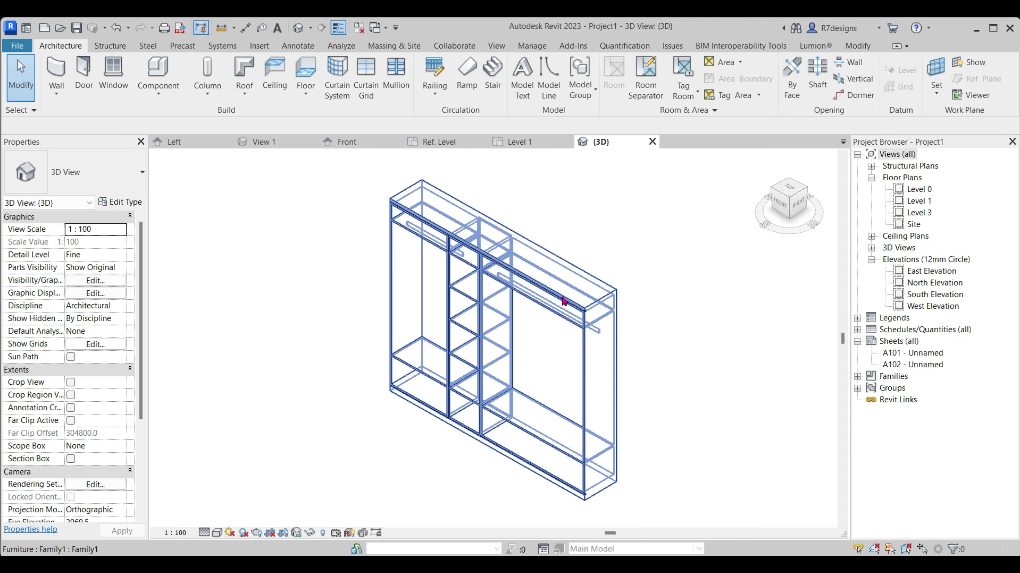
drag(797, 208, 600, 295)
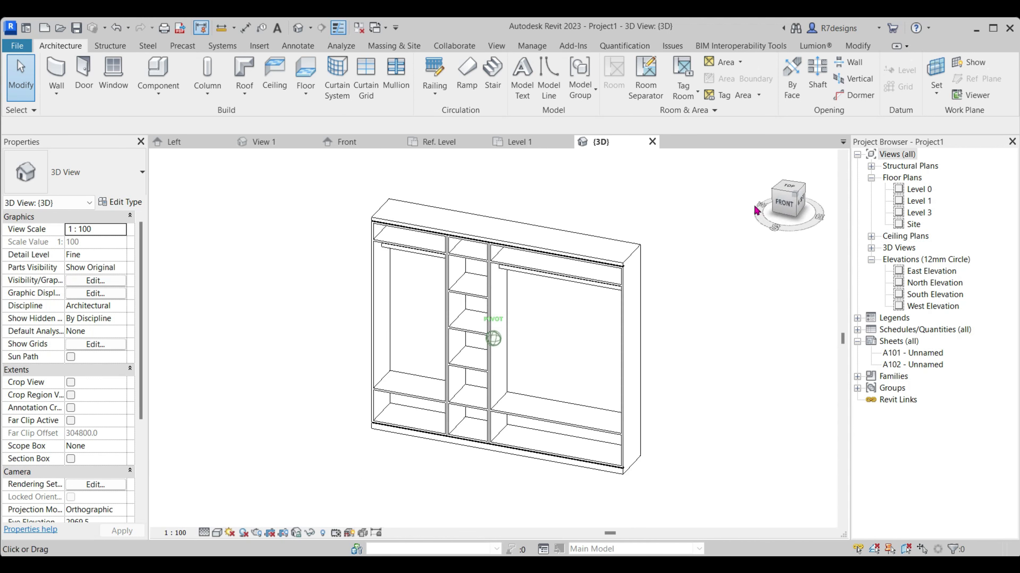
click(600, 295)
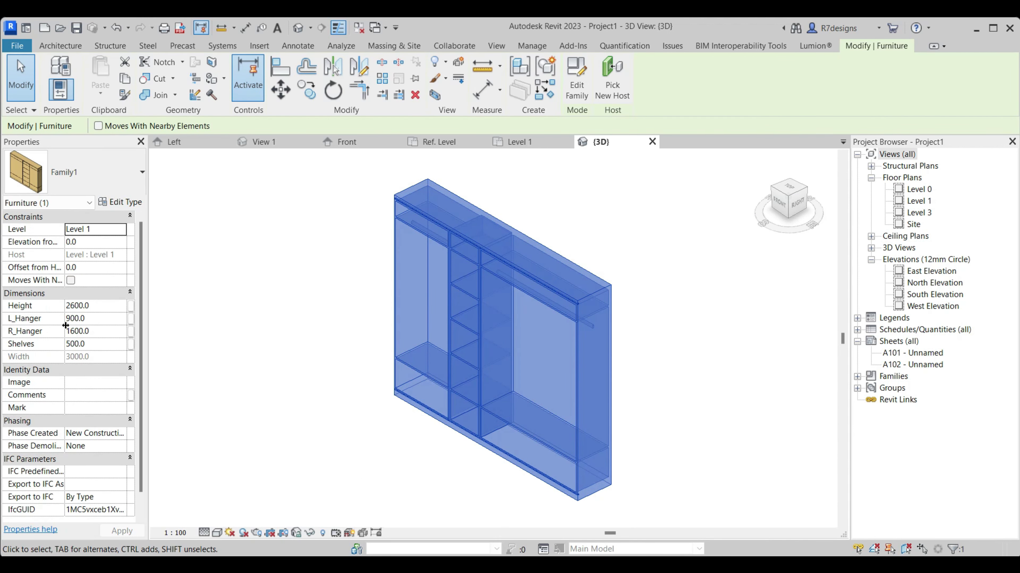
click(121, 202)
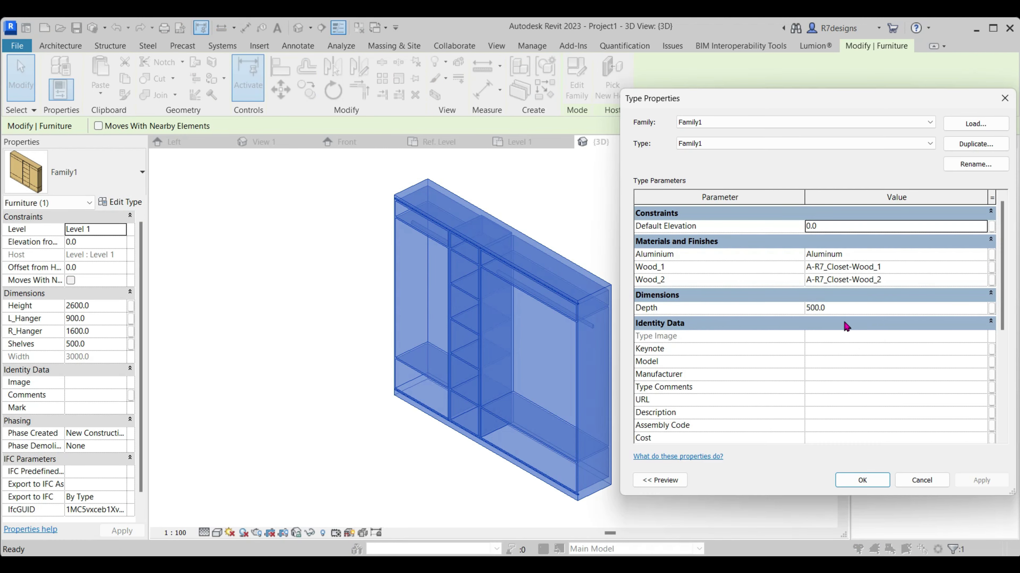
click(900, 486)
double_click(501, 262)
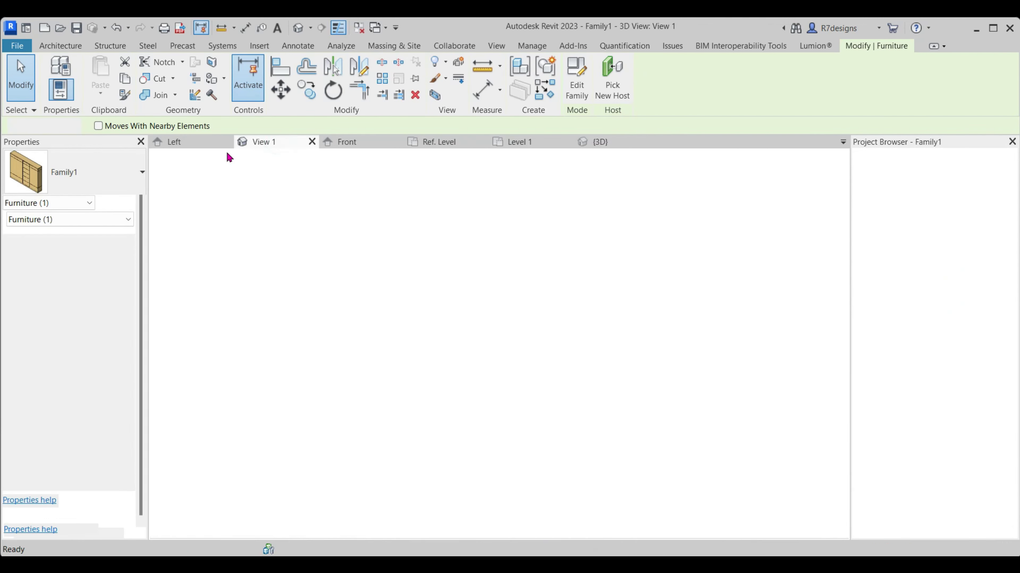
Change the Depth parameter to Instance and reload Family1, overwriting the existing version
click(77, 93)
double_click(660, 318)
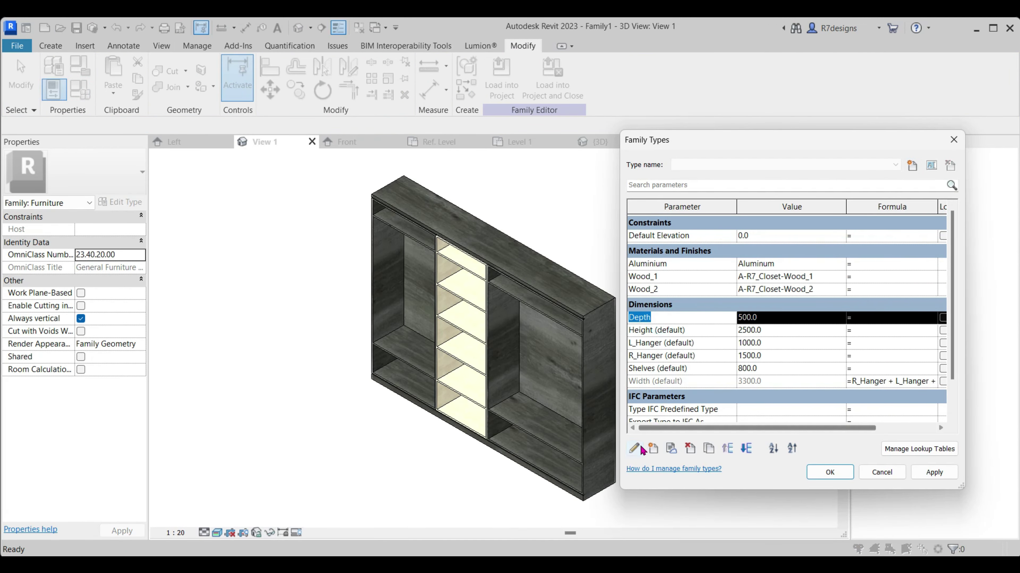
click(808, 326)
click(831, 471)
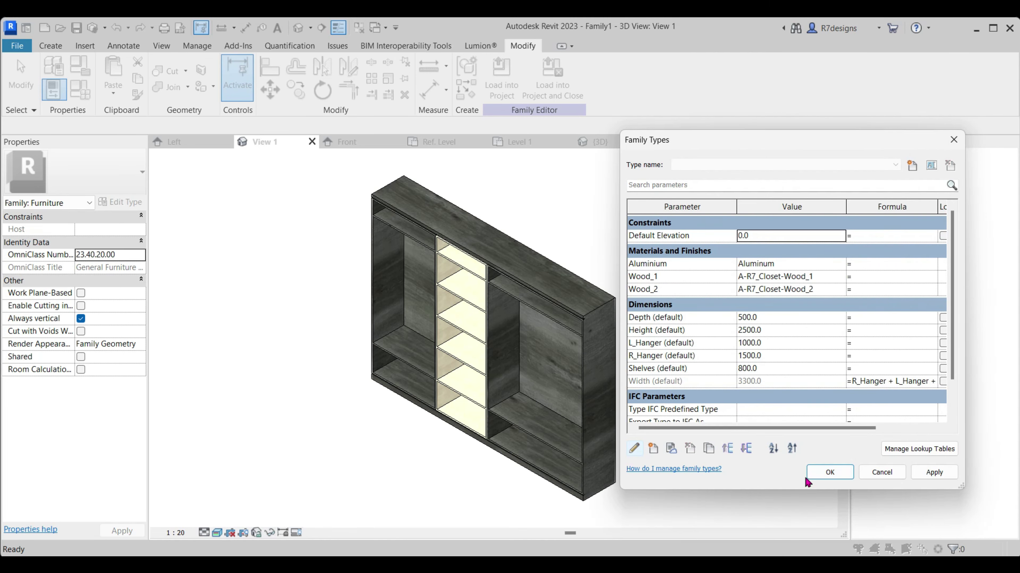
click(599, 241)
click(501, 76)
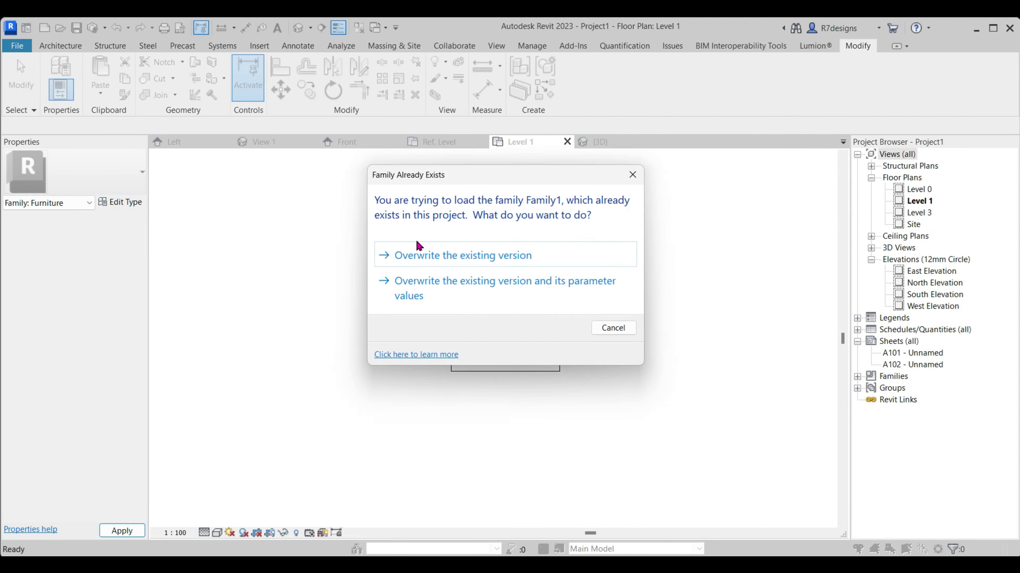
click(416, 256)
Select the wardrobe in the {3D} view and set its Depth to 600
click(600, 142)
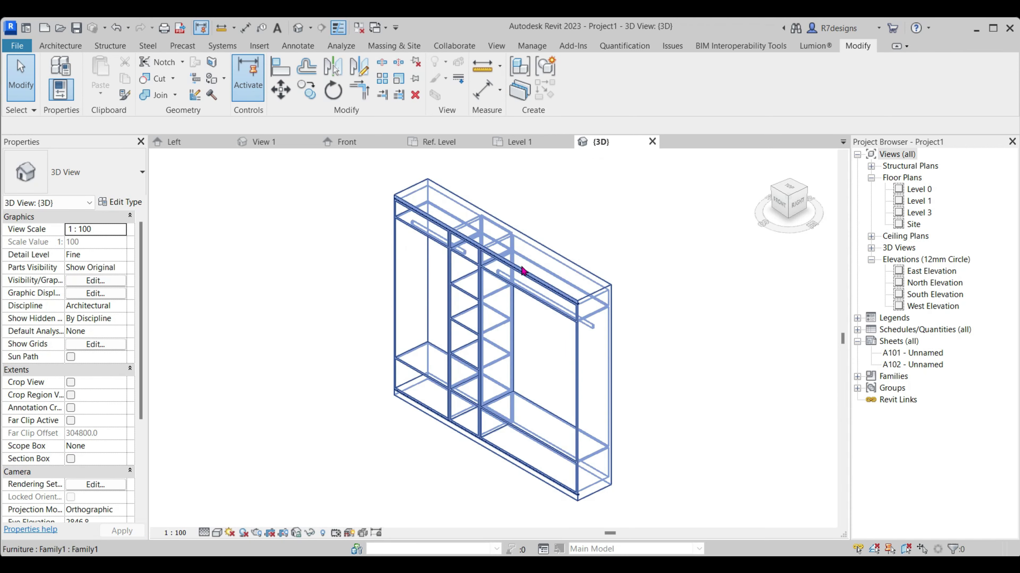
click(502, 276)
click(98, 309)
text(600)
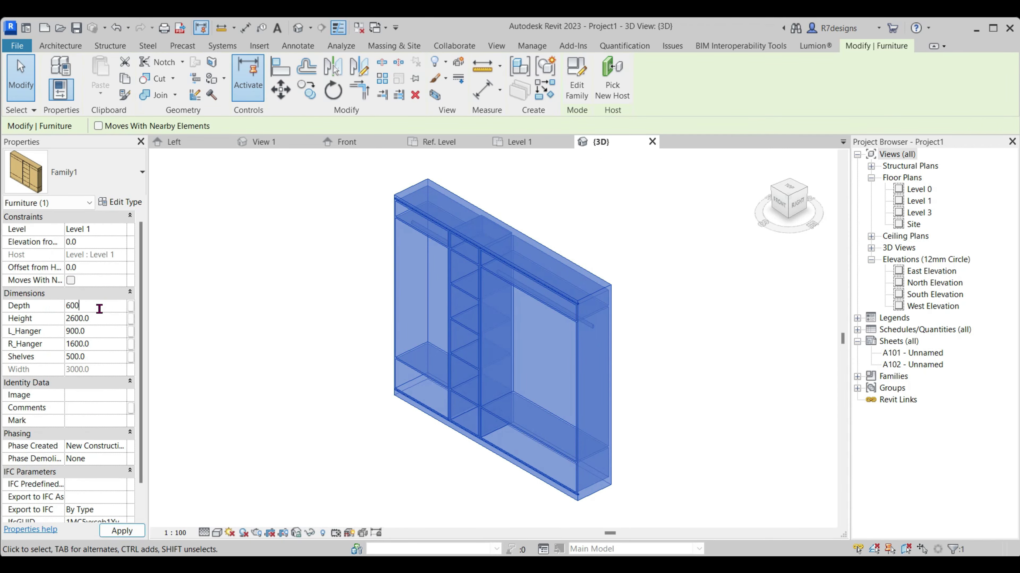
click(659, 235)
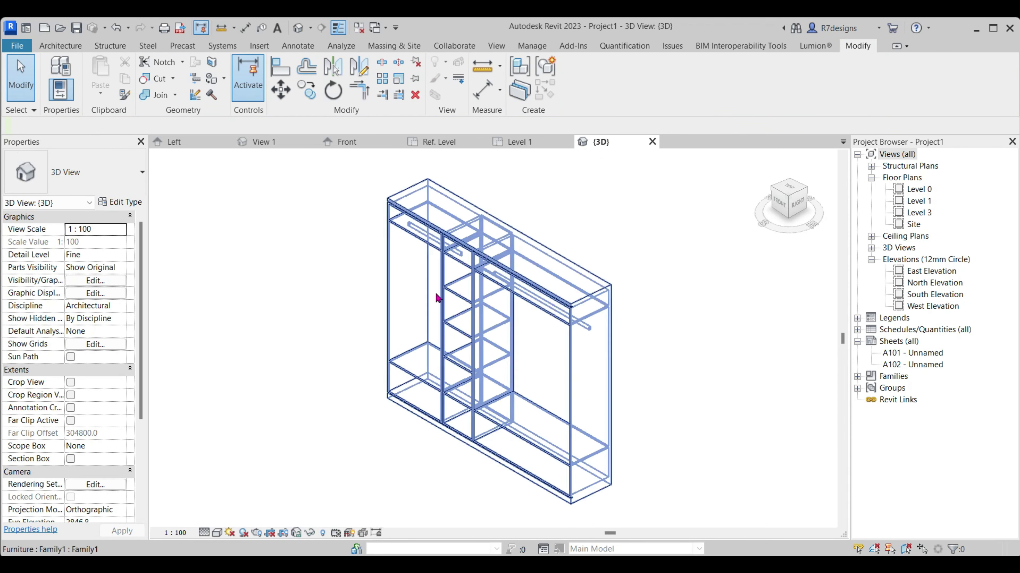
Reselect the wardrobe and change its Depth to 400
click(606, 289)
click(99, 309)
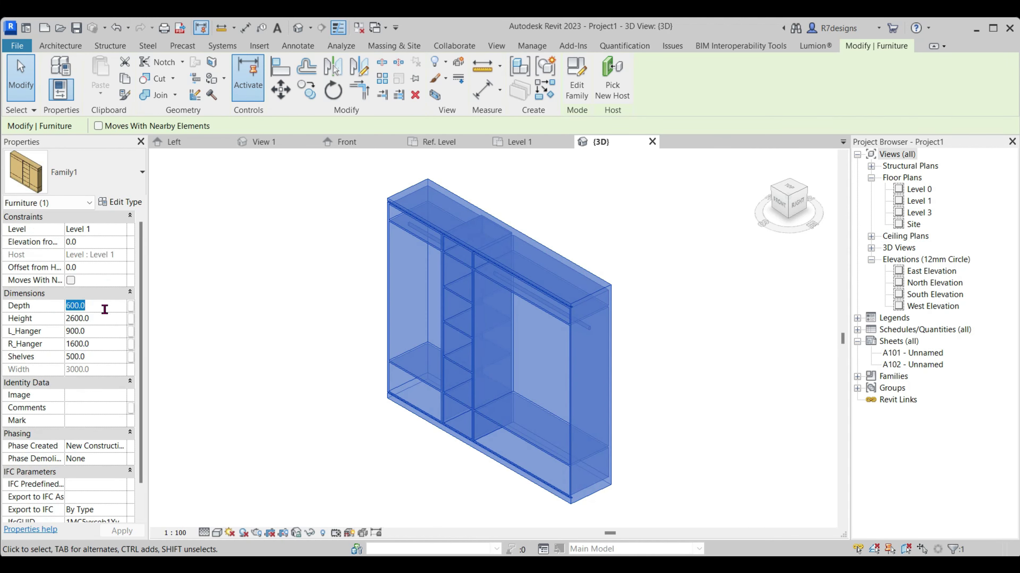
click(628, 237)
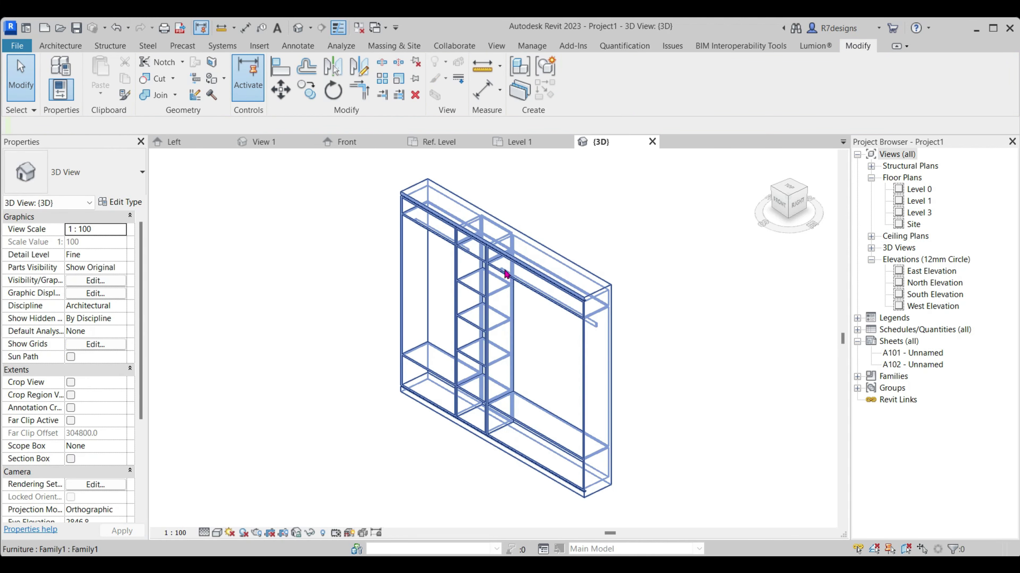